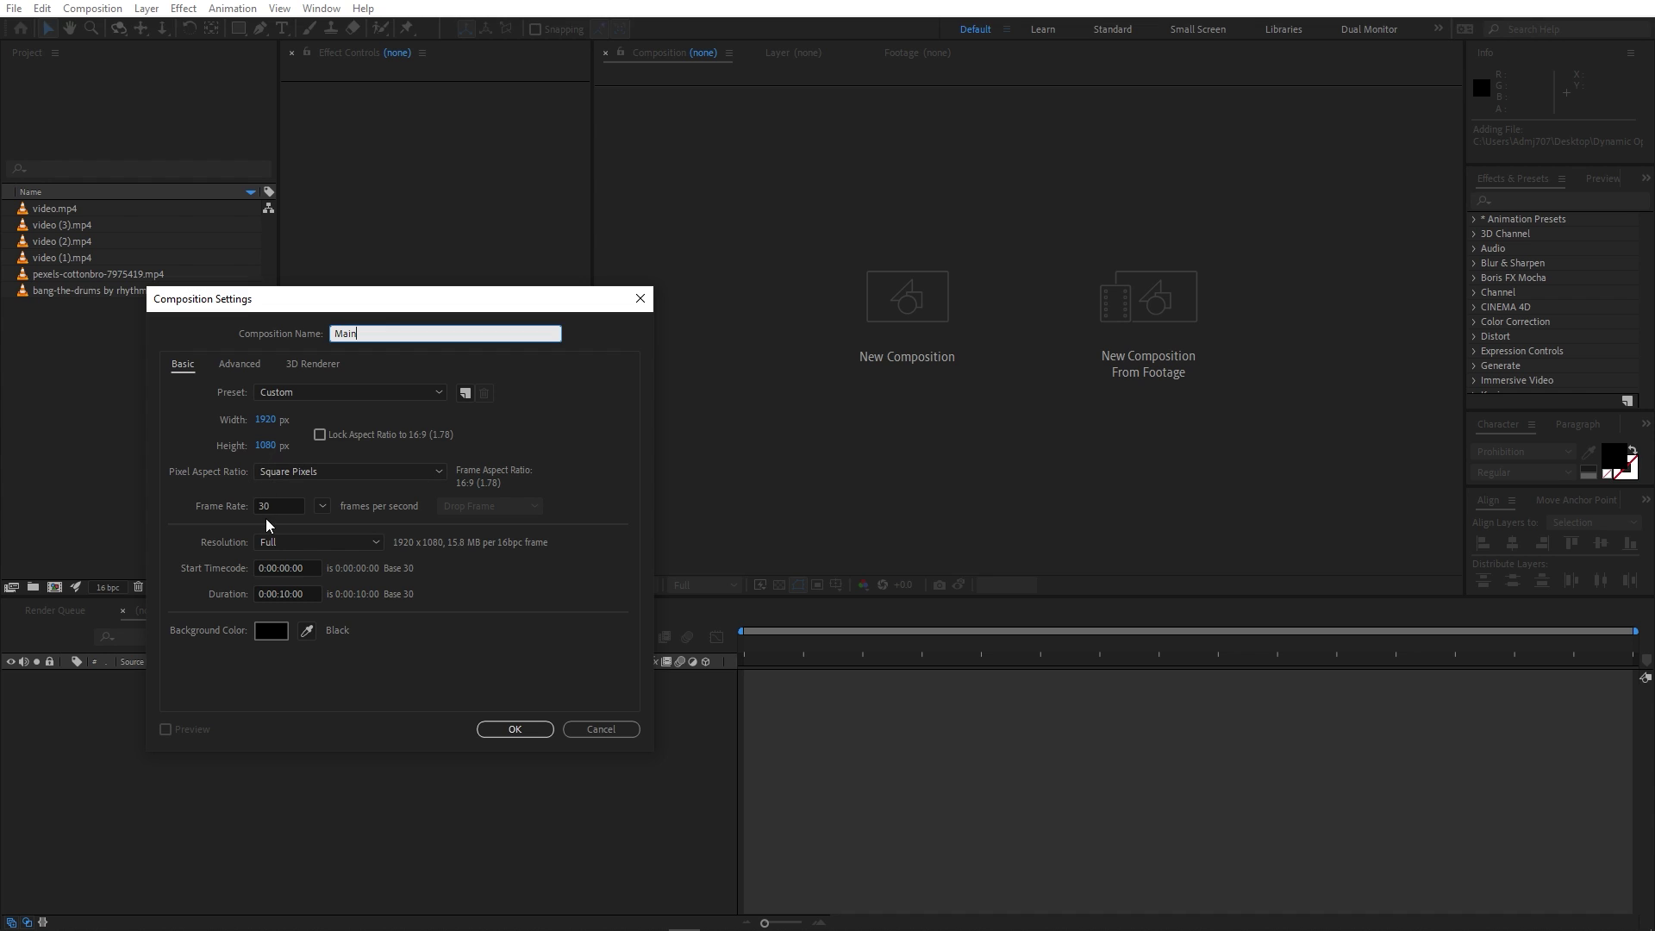
Step: Create the 1920 x 1080, 30 fps composition named Main with a duration of 0:00:10:00
click(281, 595)
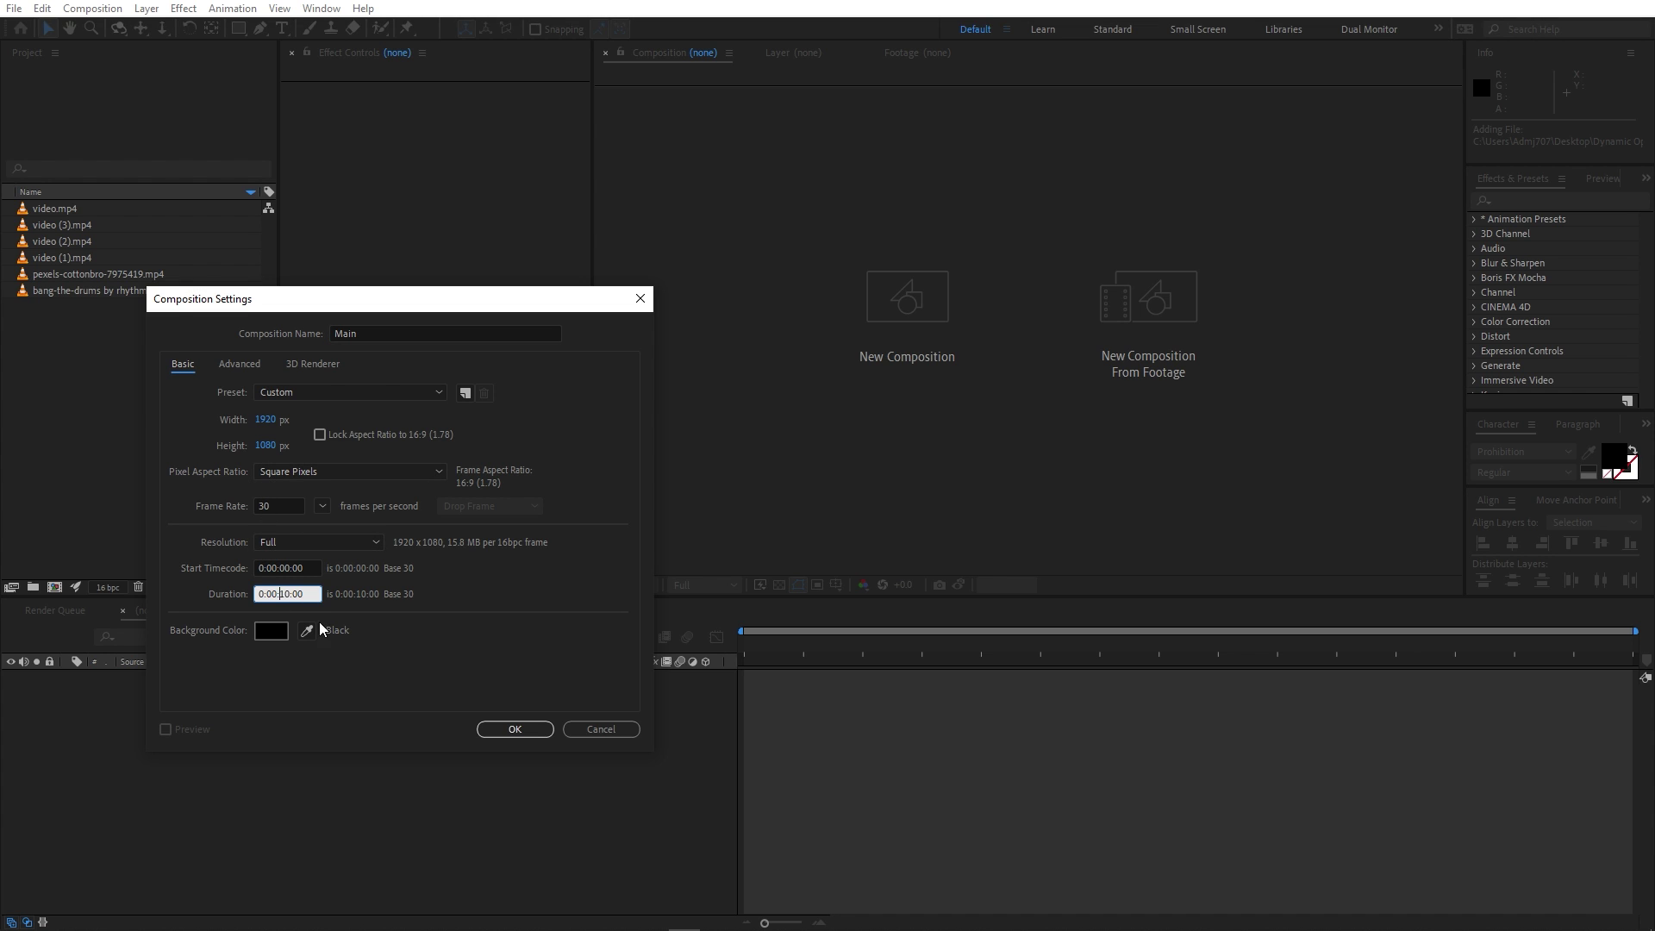
click(517, 729)
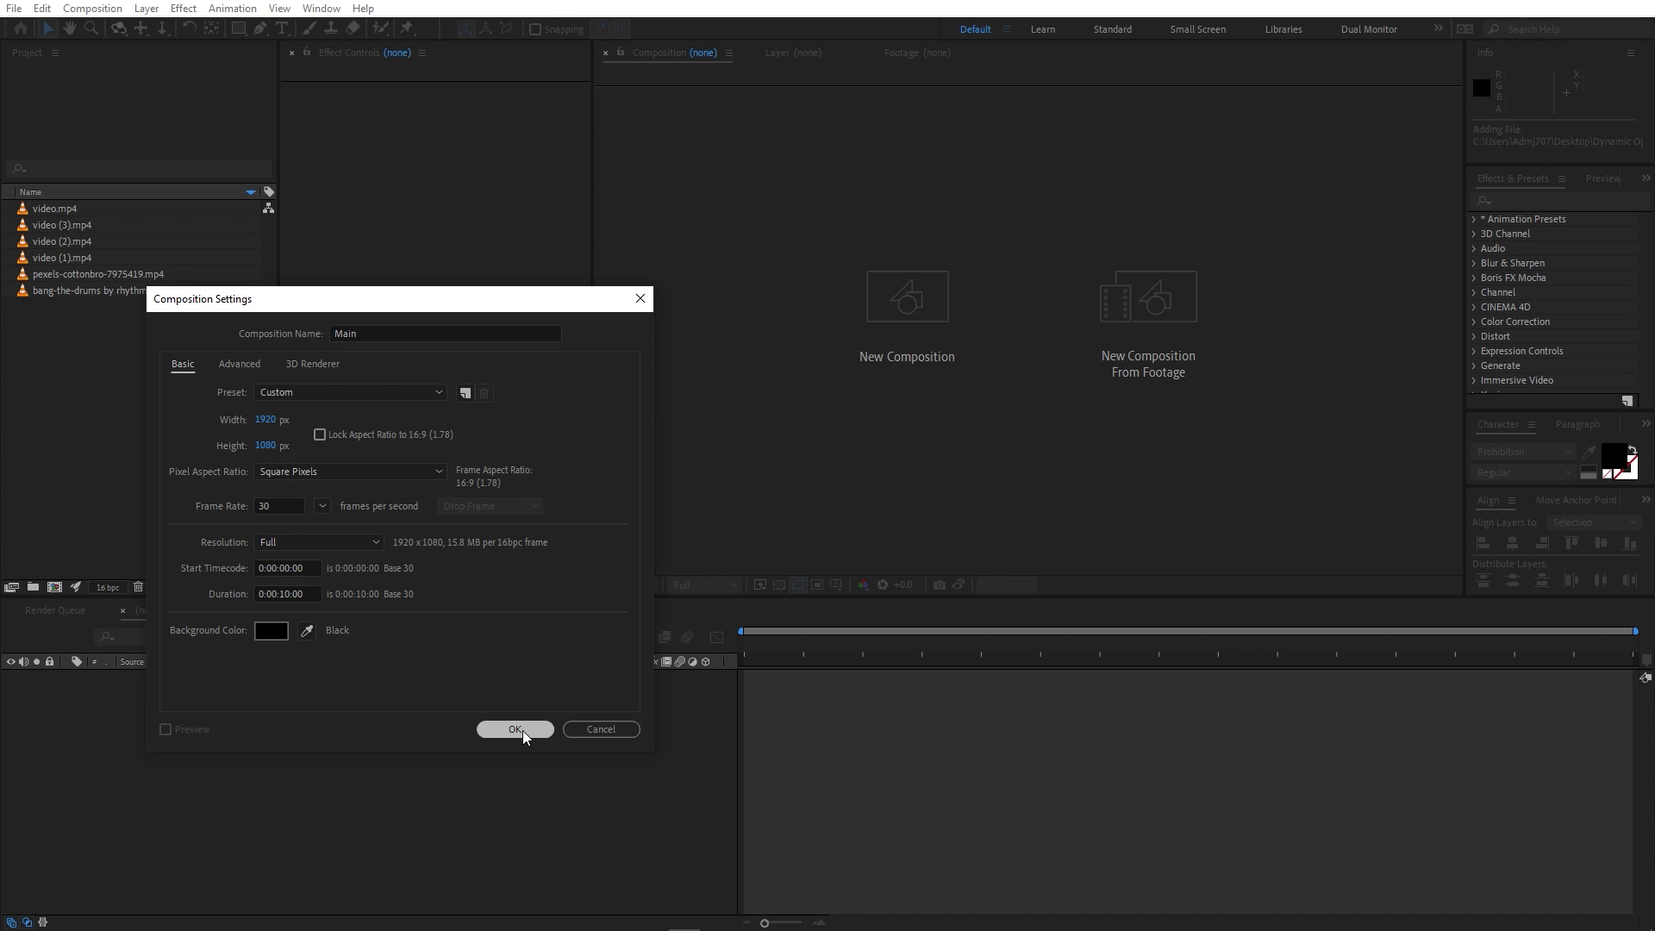
click(148, 381)
Step: Add pexels-cottonbro-7975419.mp4 to the Main composition and scale the clip to 51.2%
click(68, 275)
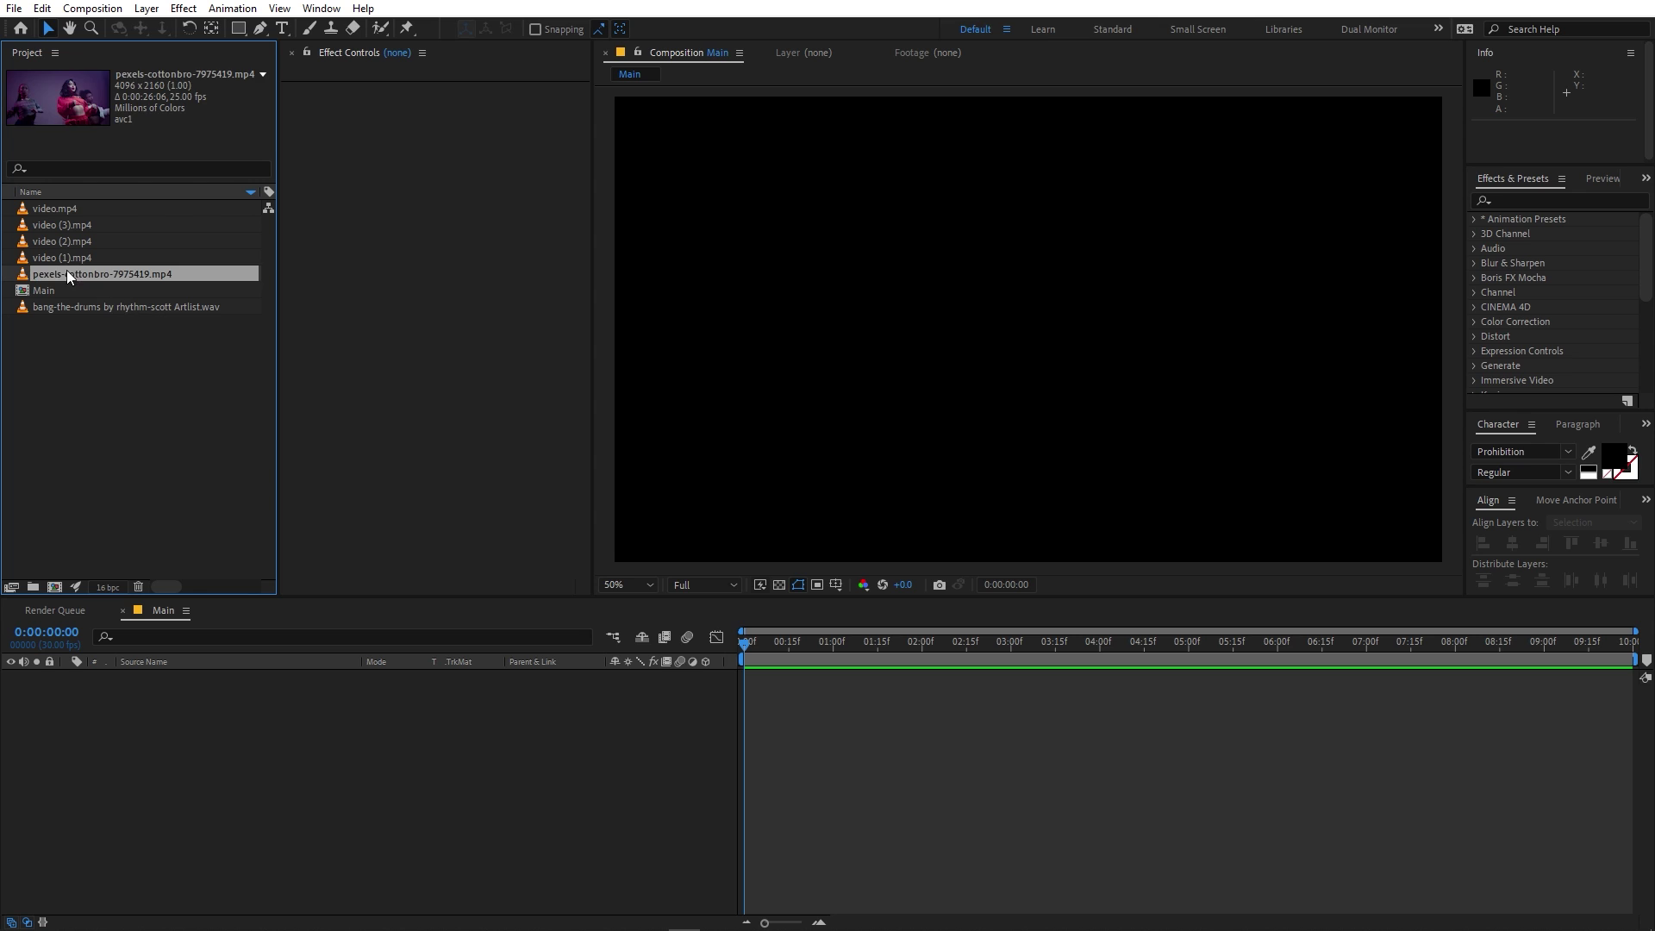
drag(53, 276, 240, 732)
scroll(1098, 369, down, 3)
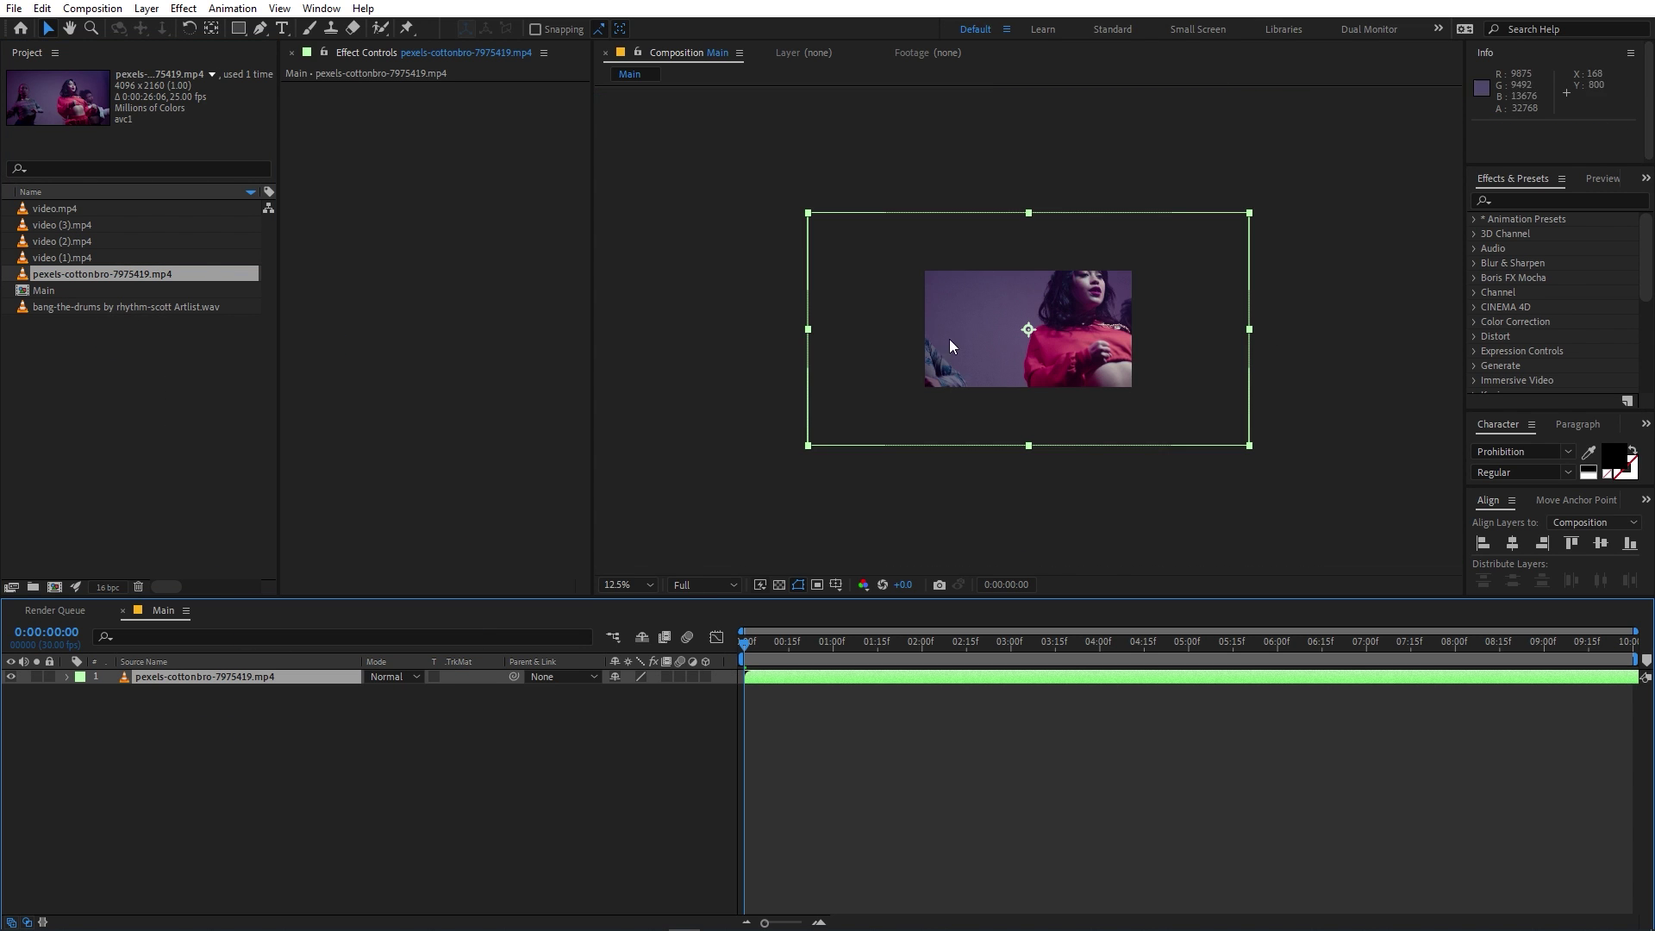
key(s)
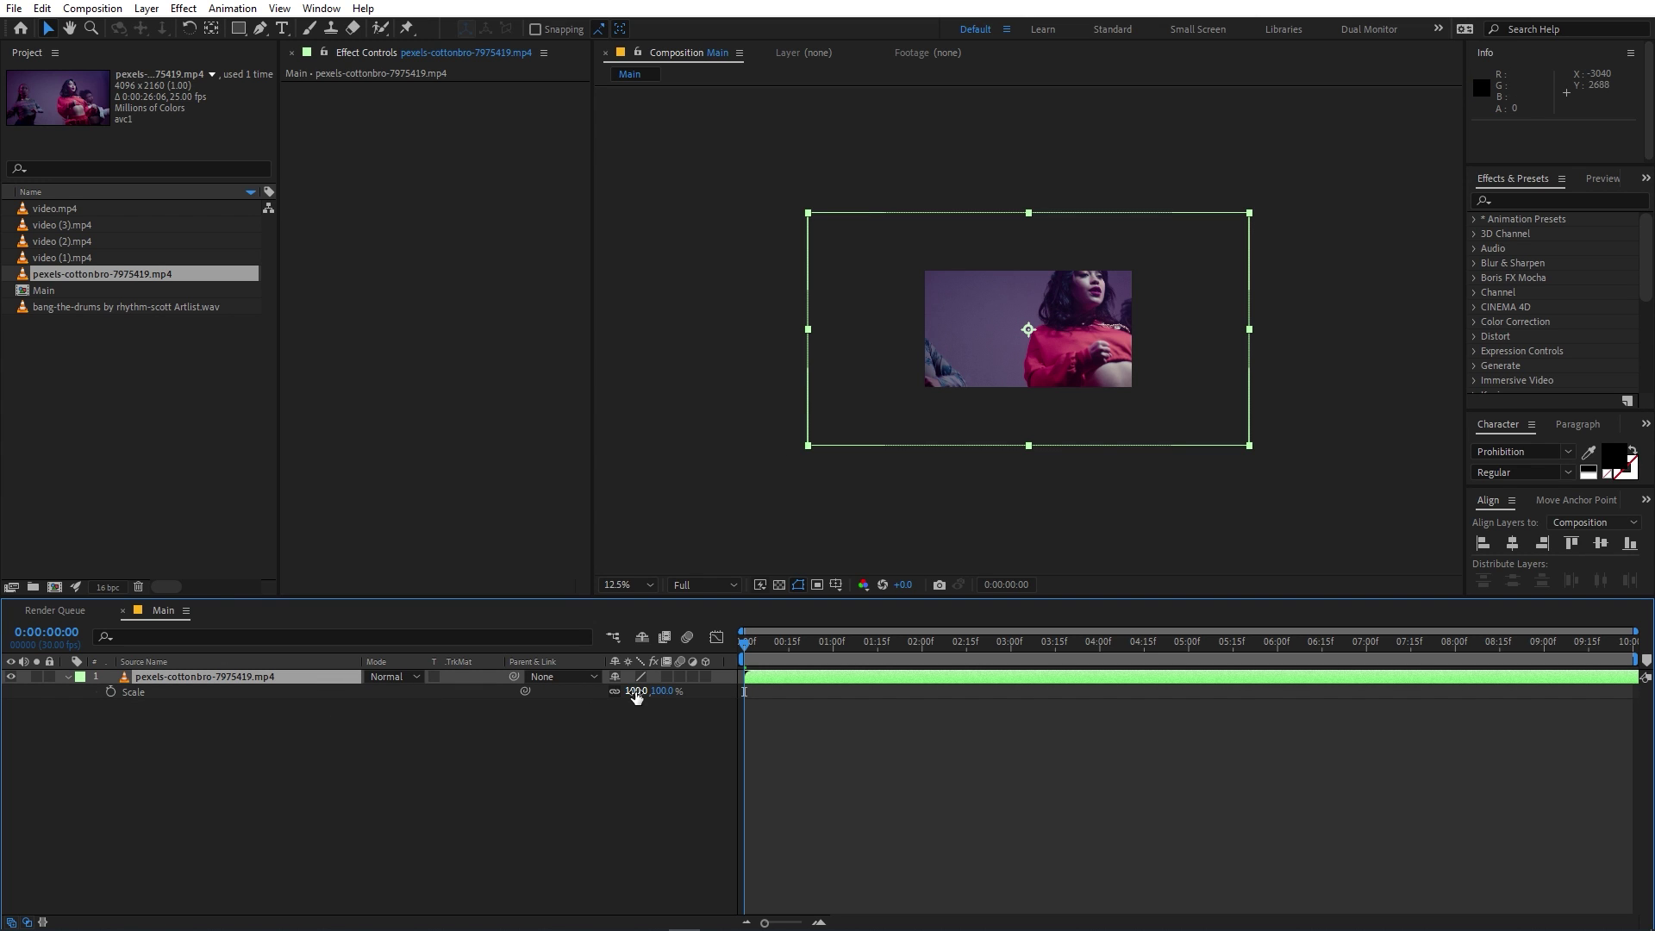
drag(638, 692, 207, 695)
click(1079, 748)
key(period)
scroll(1050, 345, up, 2)
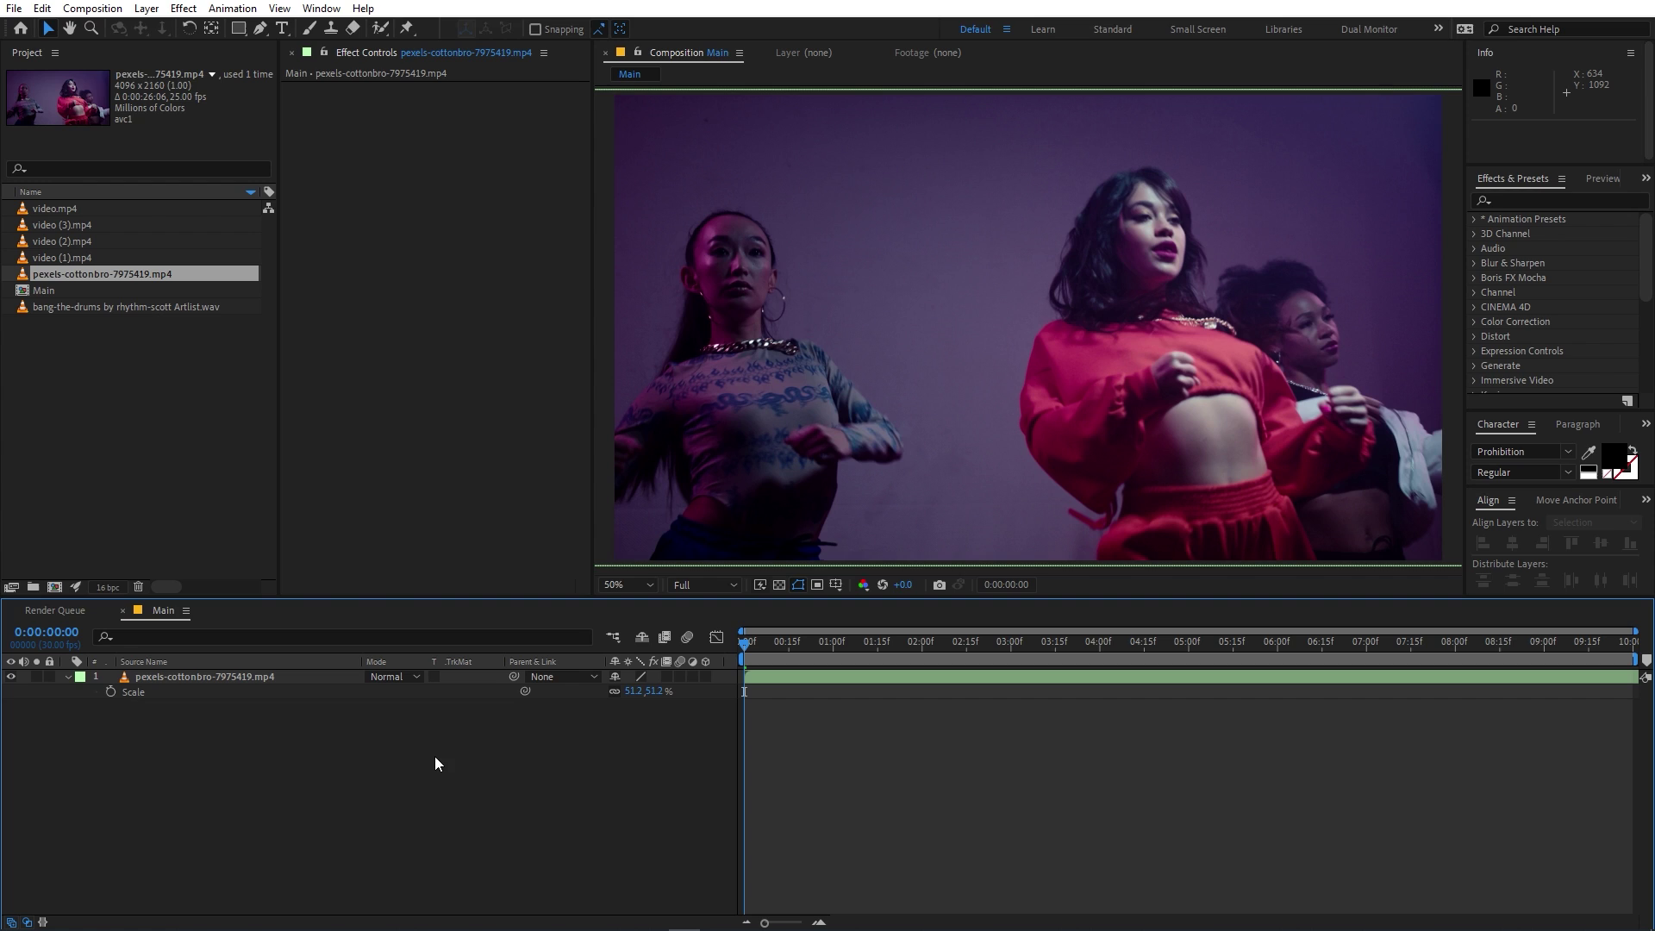
Step: Add the bang-the-drums WAV track above the video layer and reveal its audio waveform
click(151, 429)
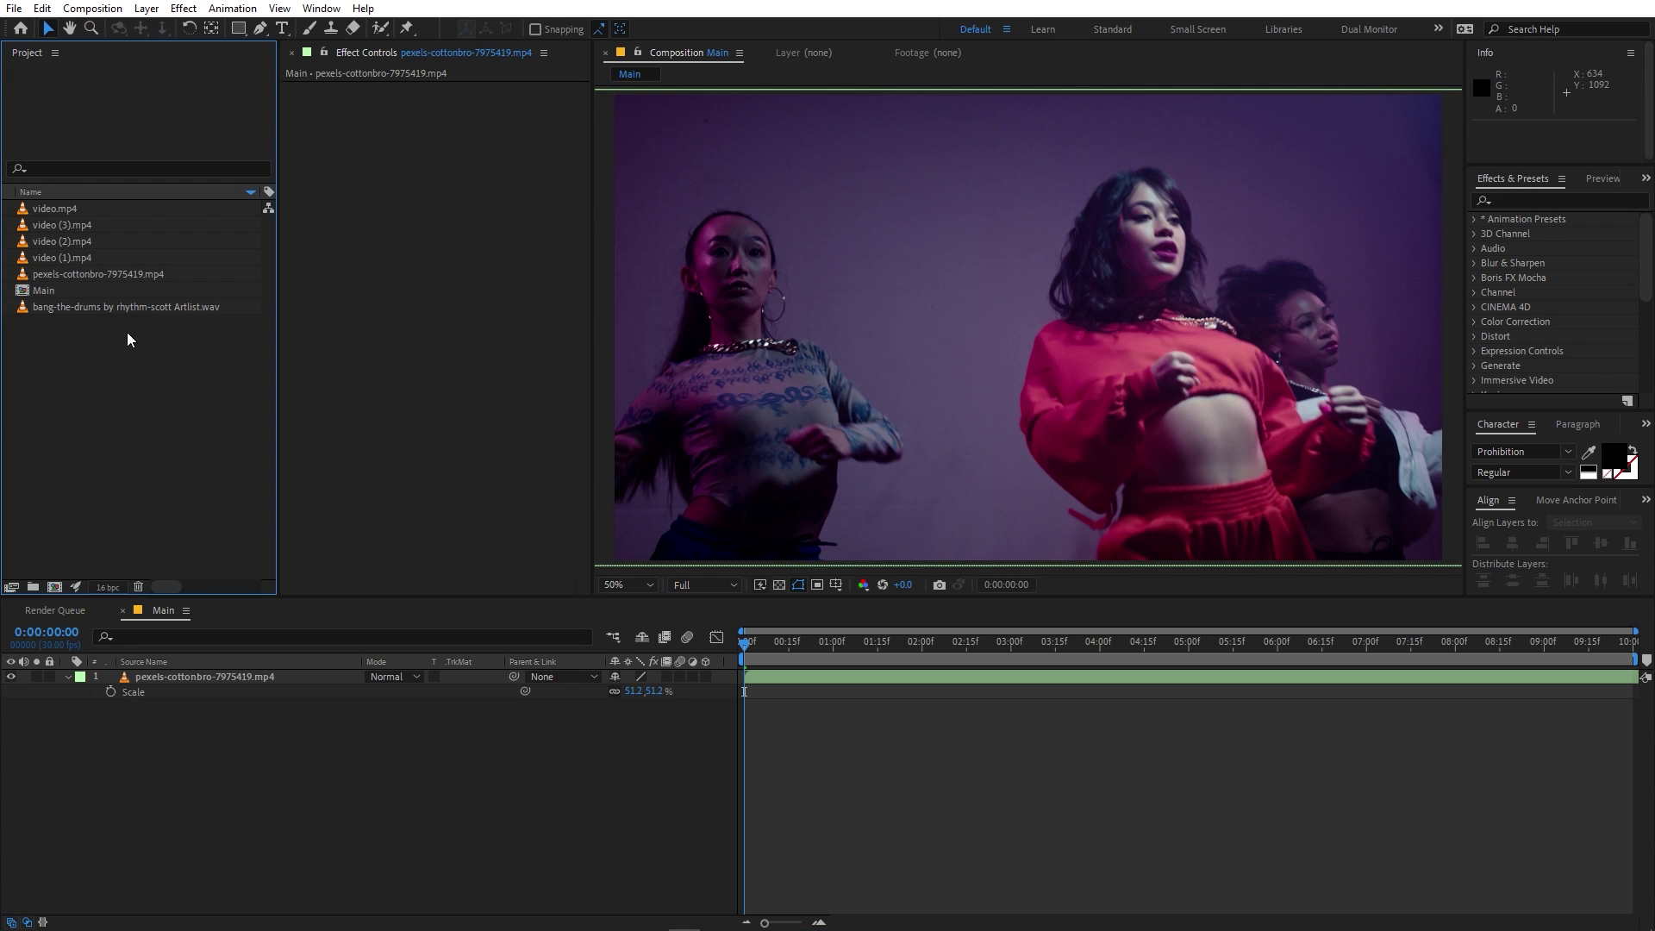
drag(121, 308, 147, 675)
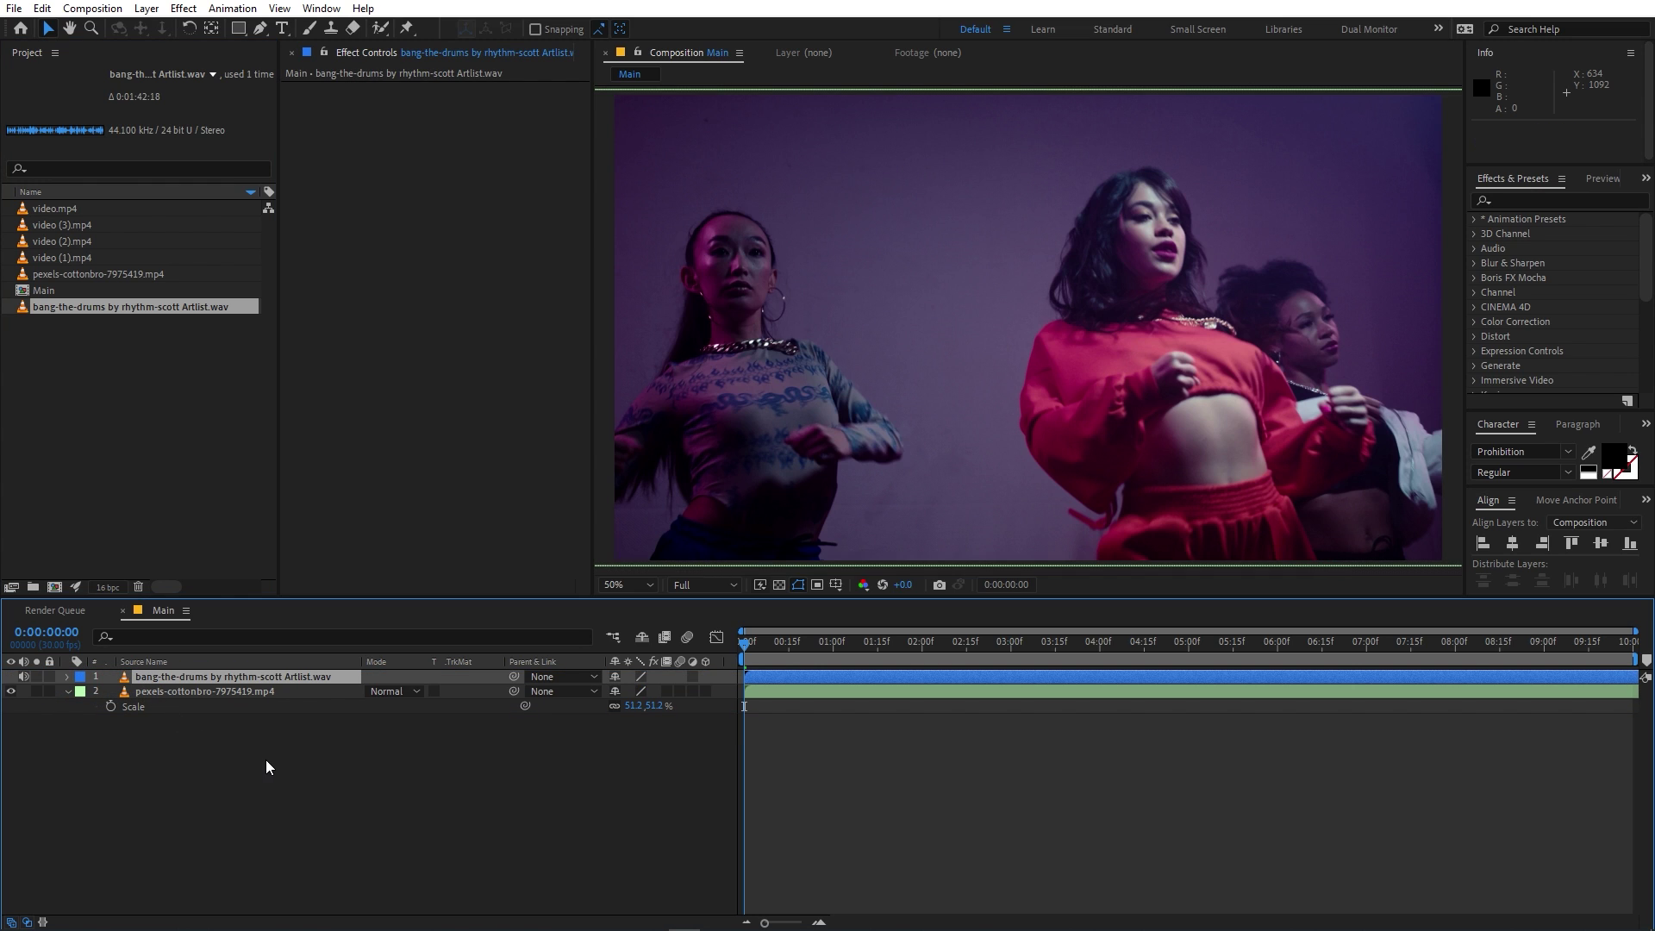
key(l)
key(l)
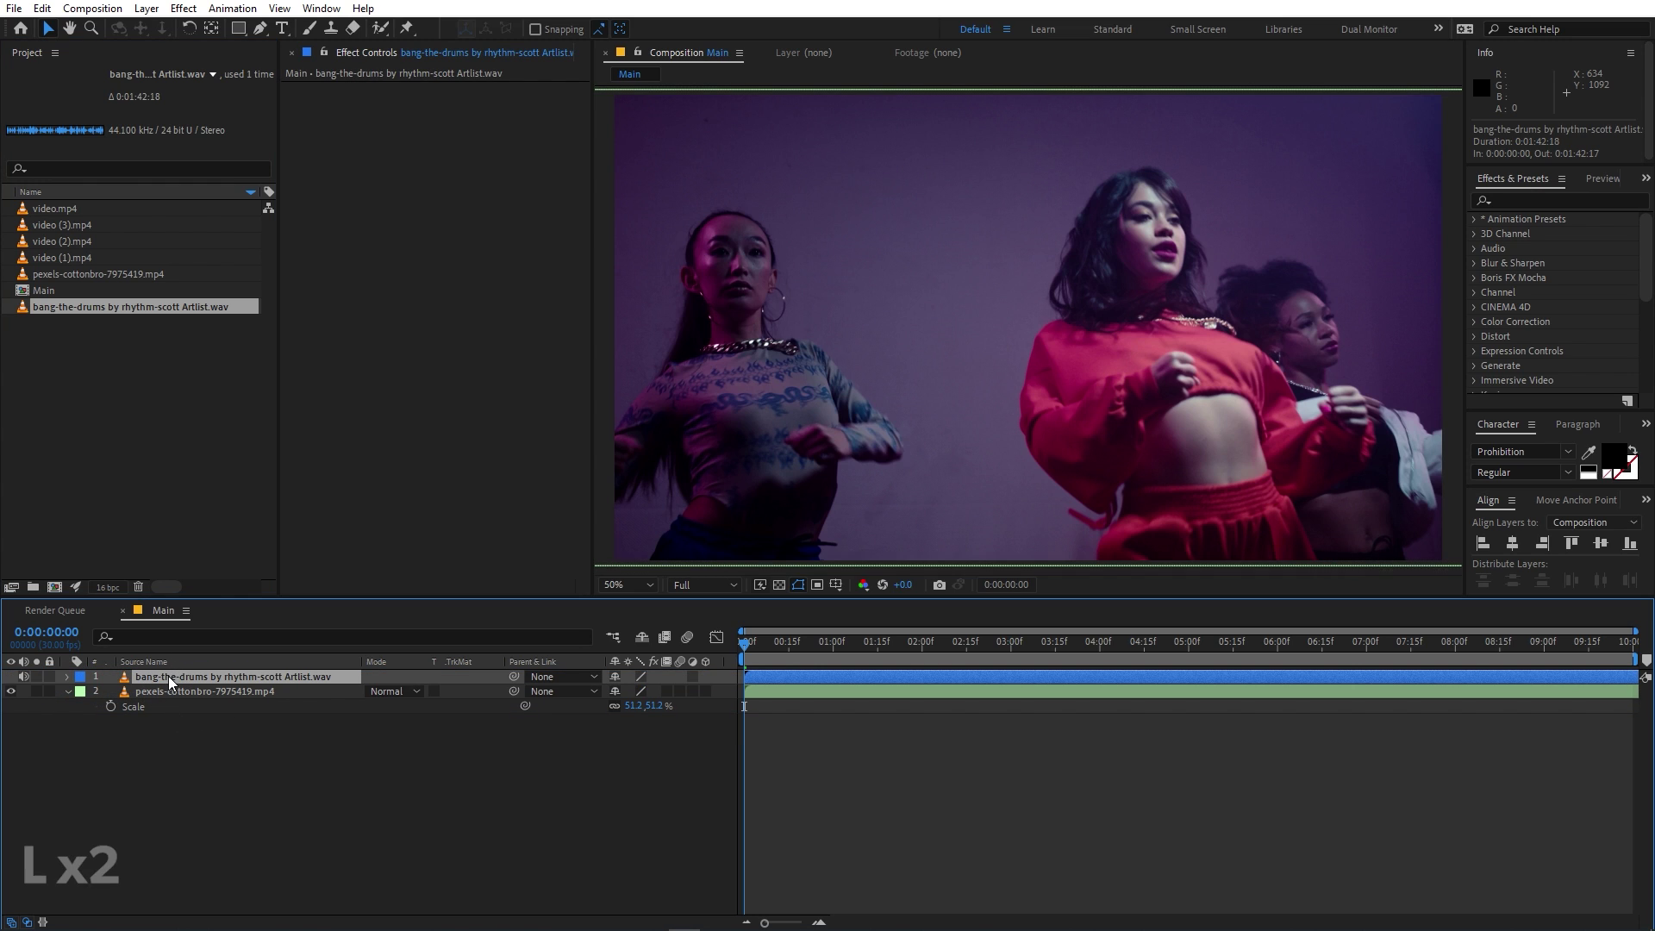
click(67, 676)
click(81, 692)
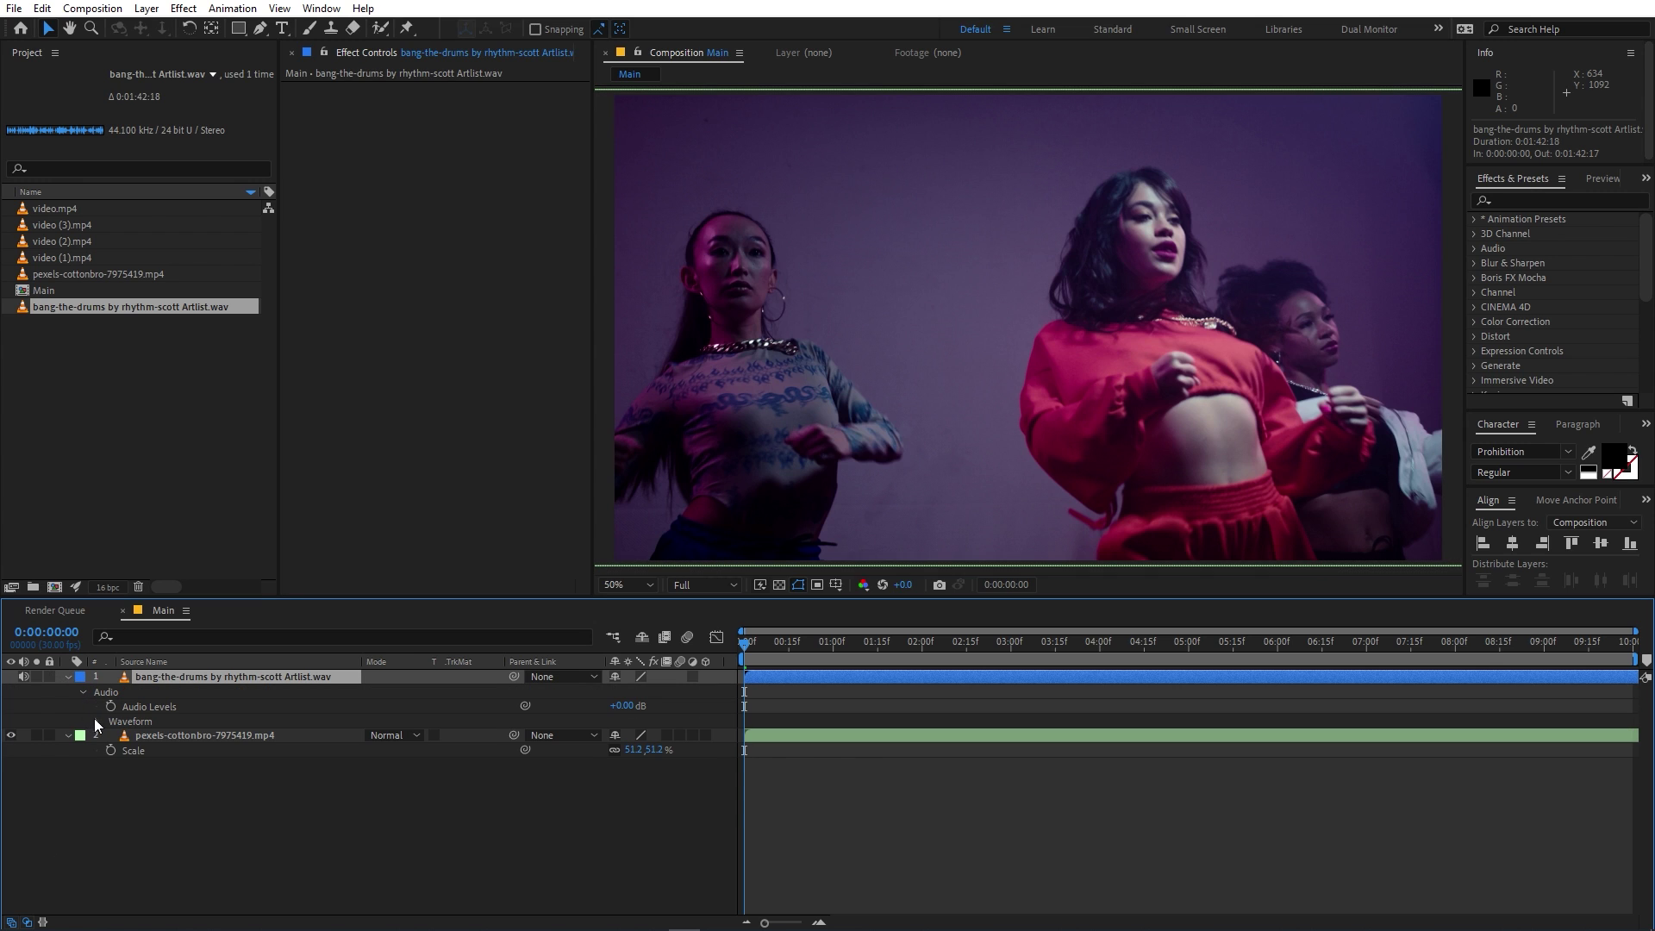
click(98, 721)
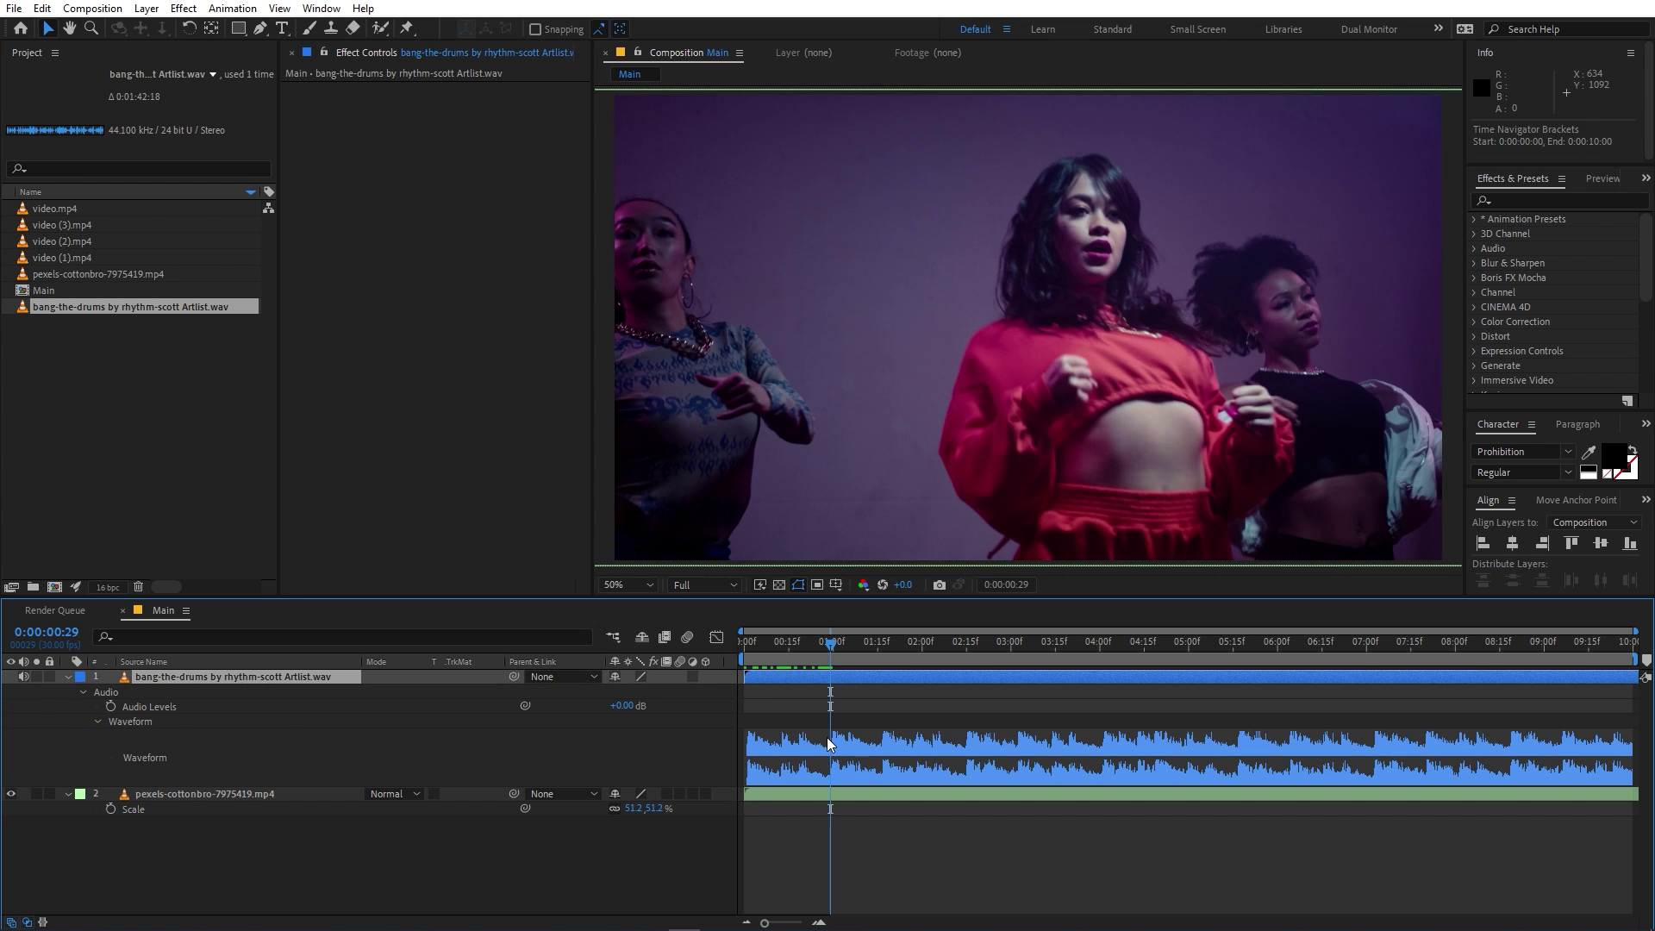
Step: Locate the drum beat in the waveform and park the playhead at 0:00:01:01
scroll(826, 736, up, 6)
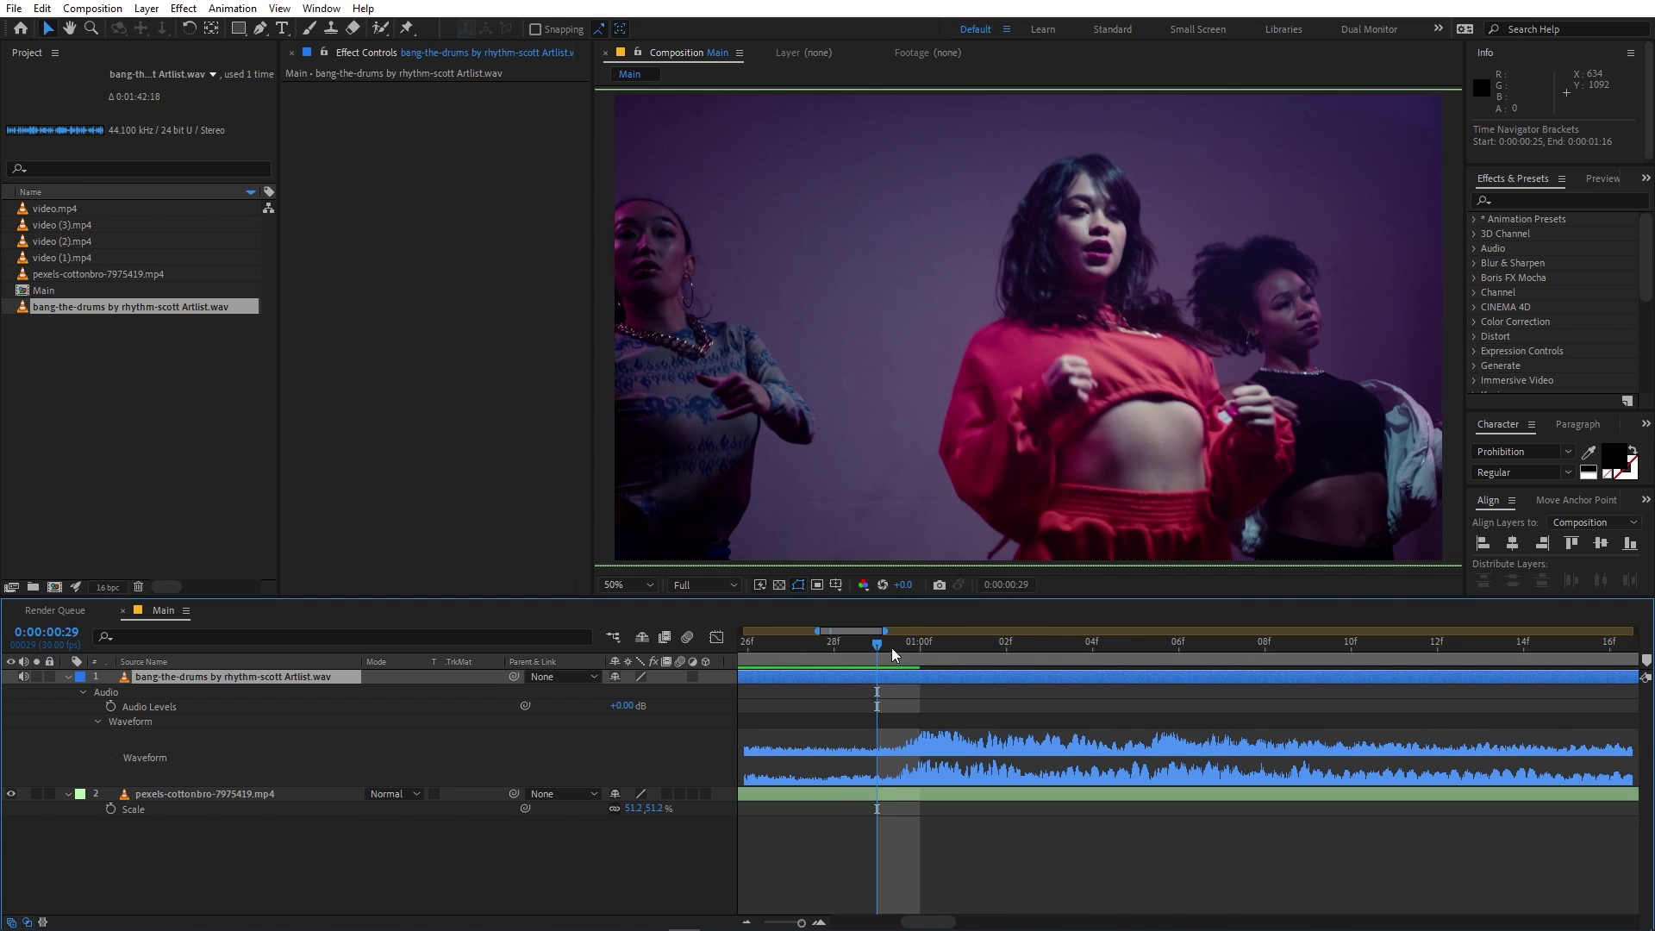
drag(891, 648, 1150, 679)
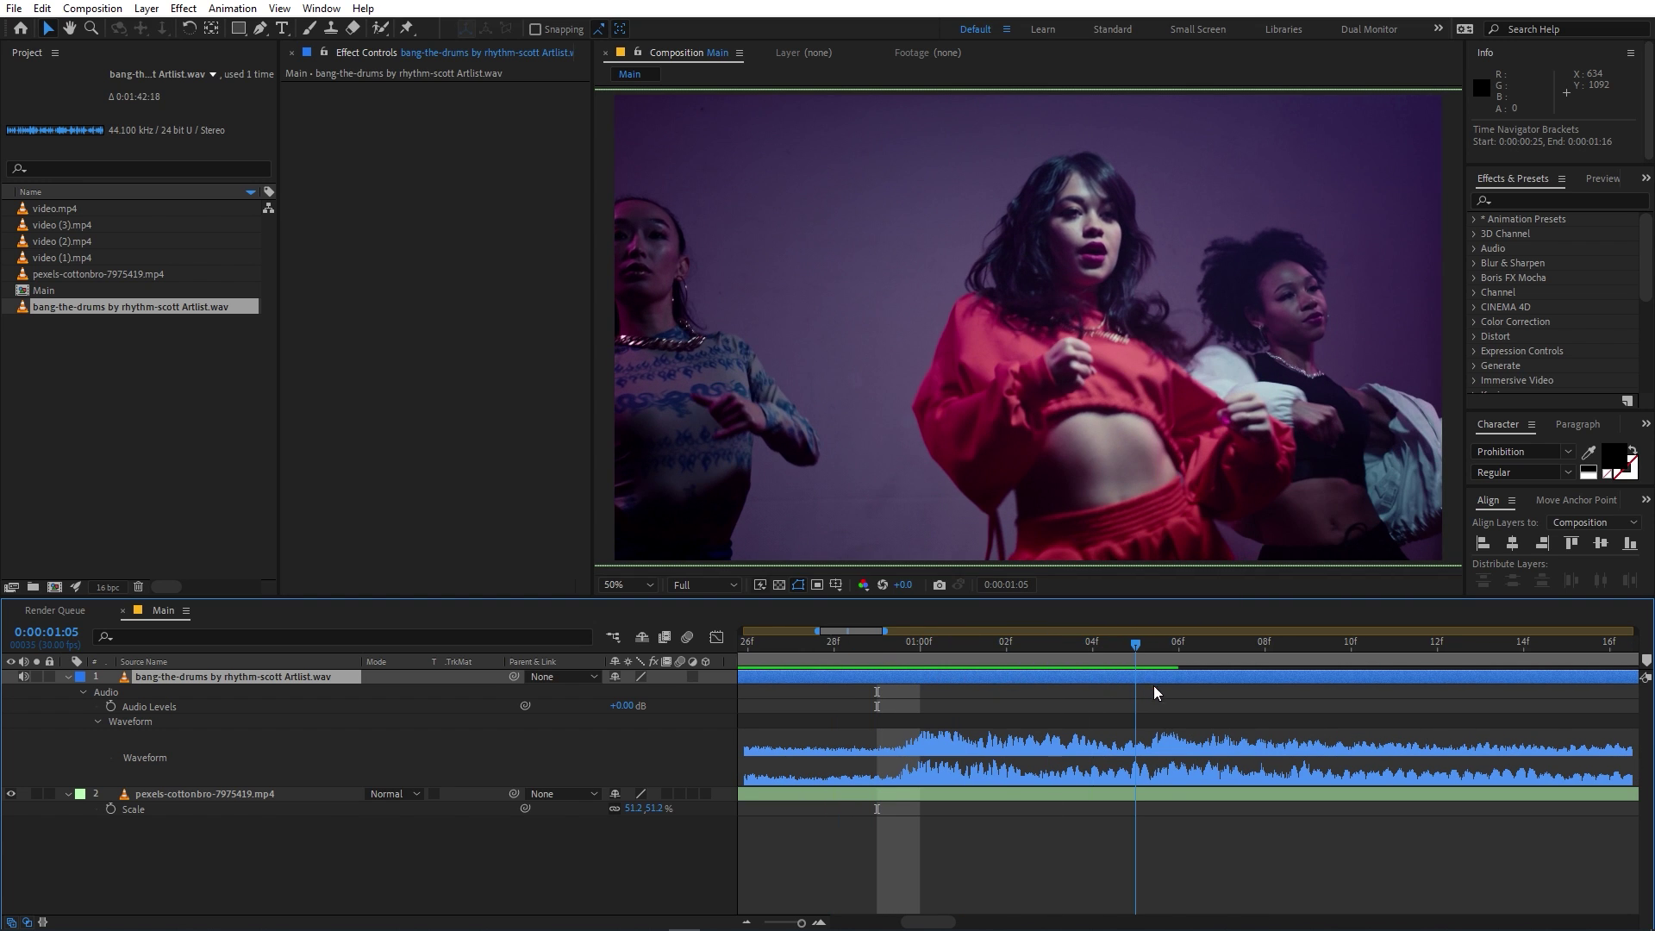
alt+scroll(1153, 686, down, 8)
mouse_move(860, 649)
mouse_down()
mouse_move(896, 654)
mouse_move(785, 652)
mouse_move(838, 664)
mouse_up()
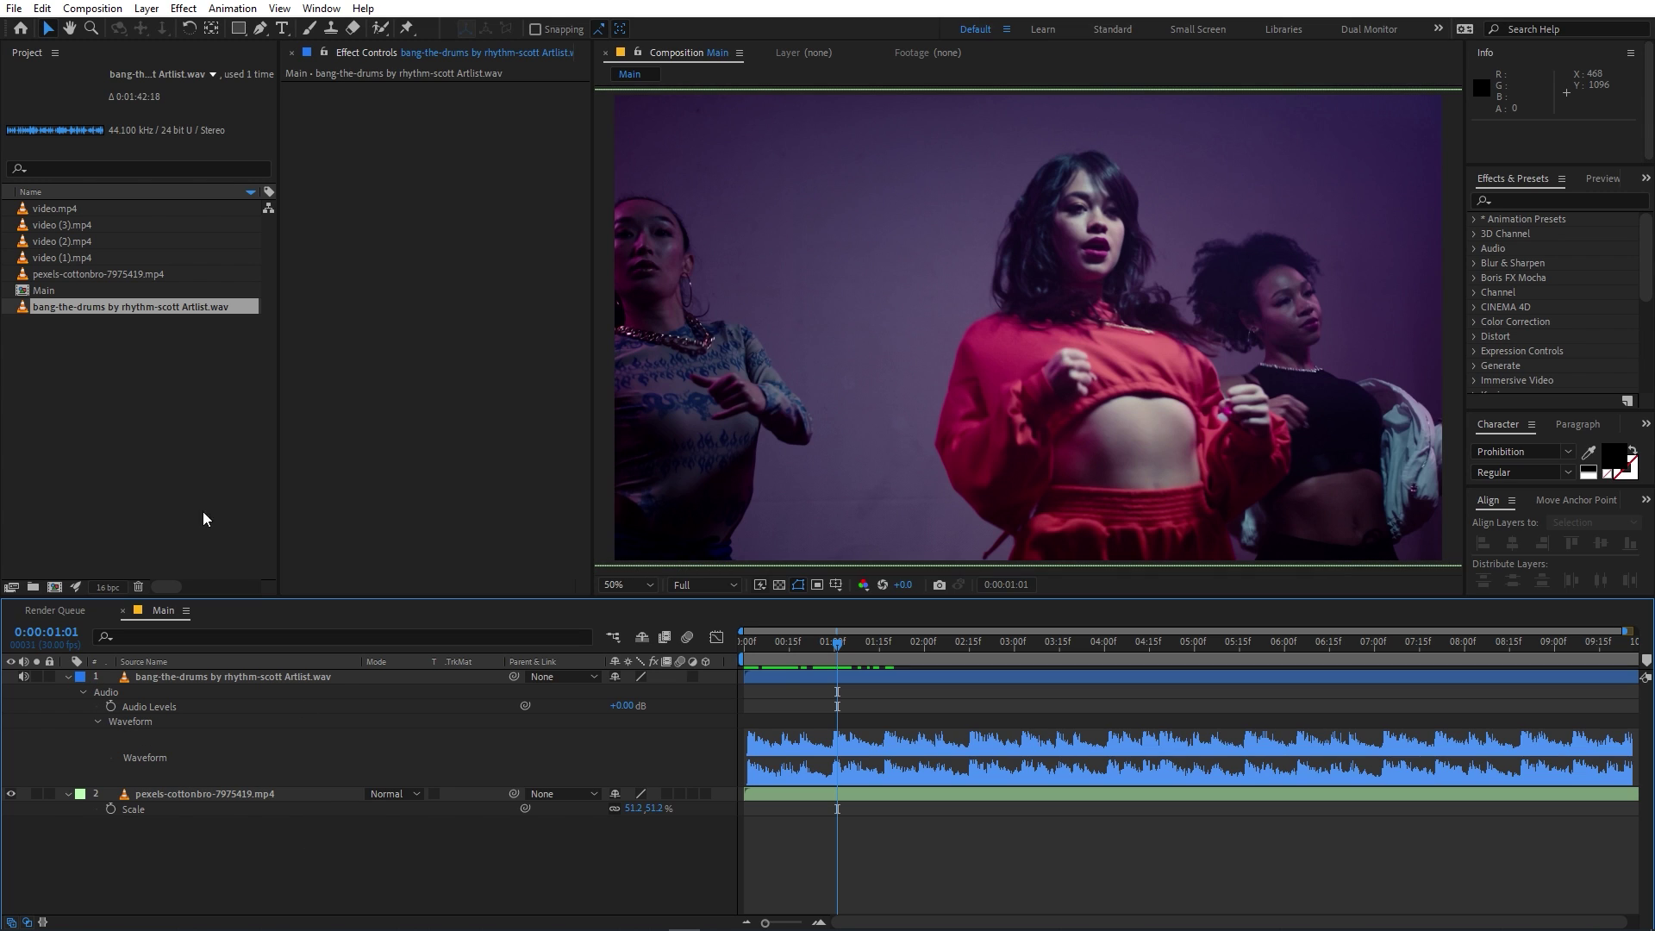
Step: Create a text layer reading OPENER near the middle of the frame
click(194, 491)
click(284, 31)
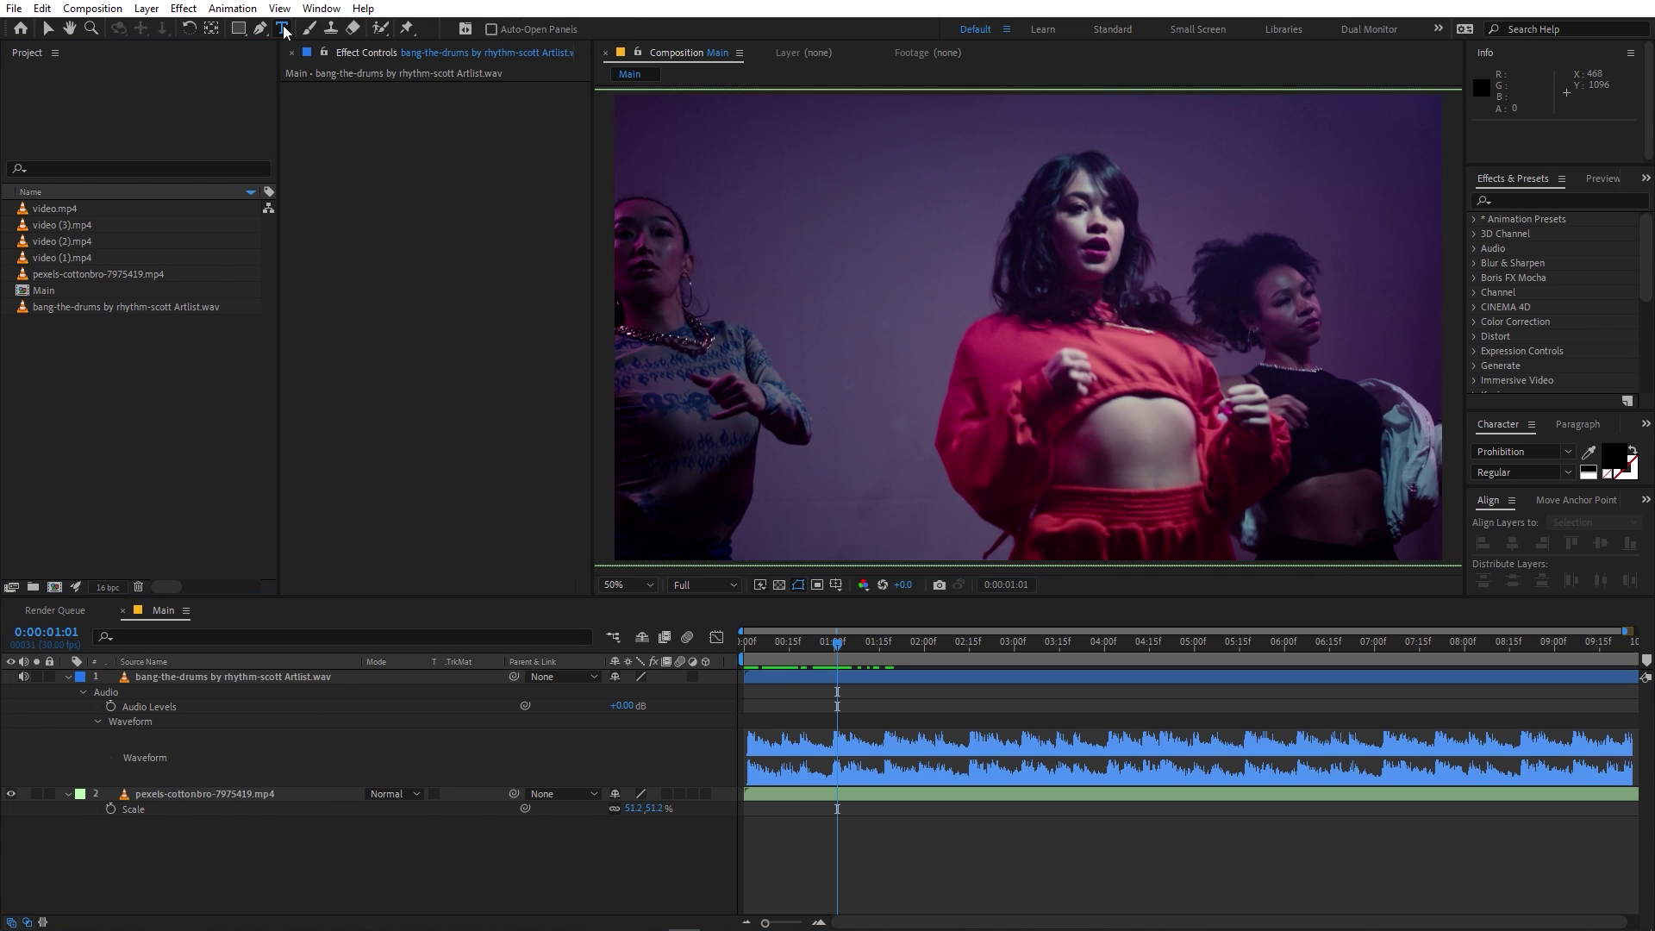
click(987, 323)
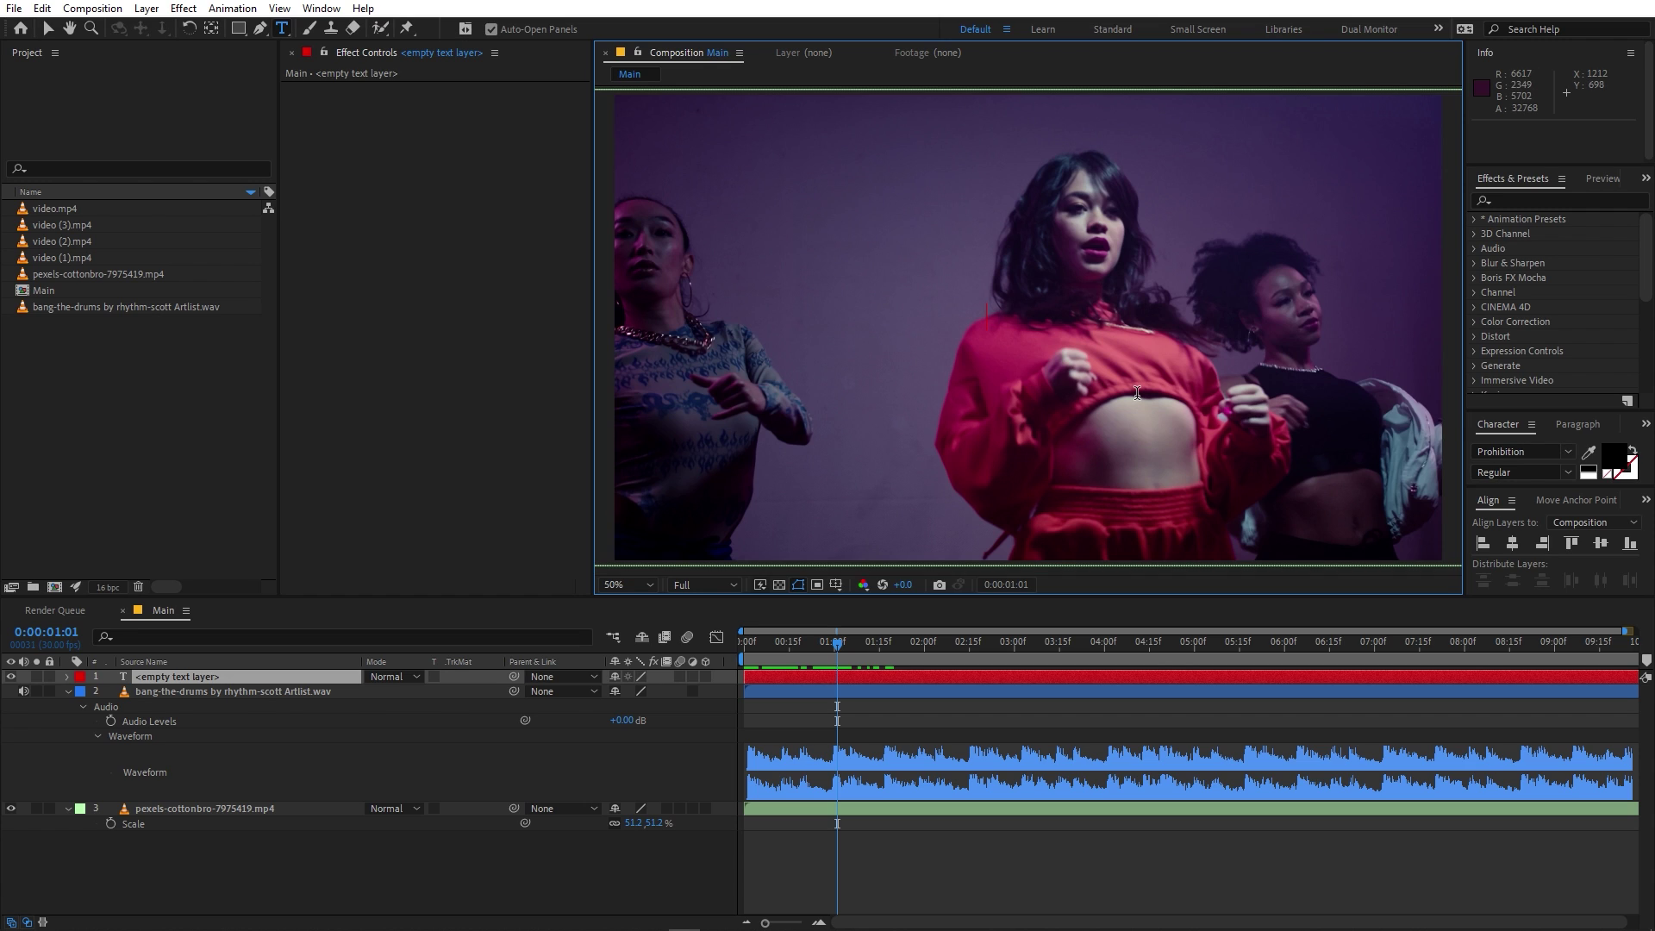
text(OPENER)
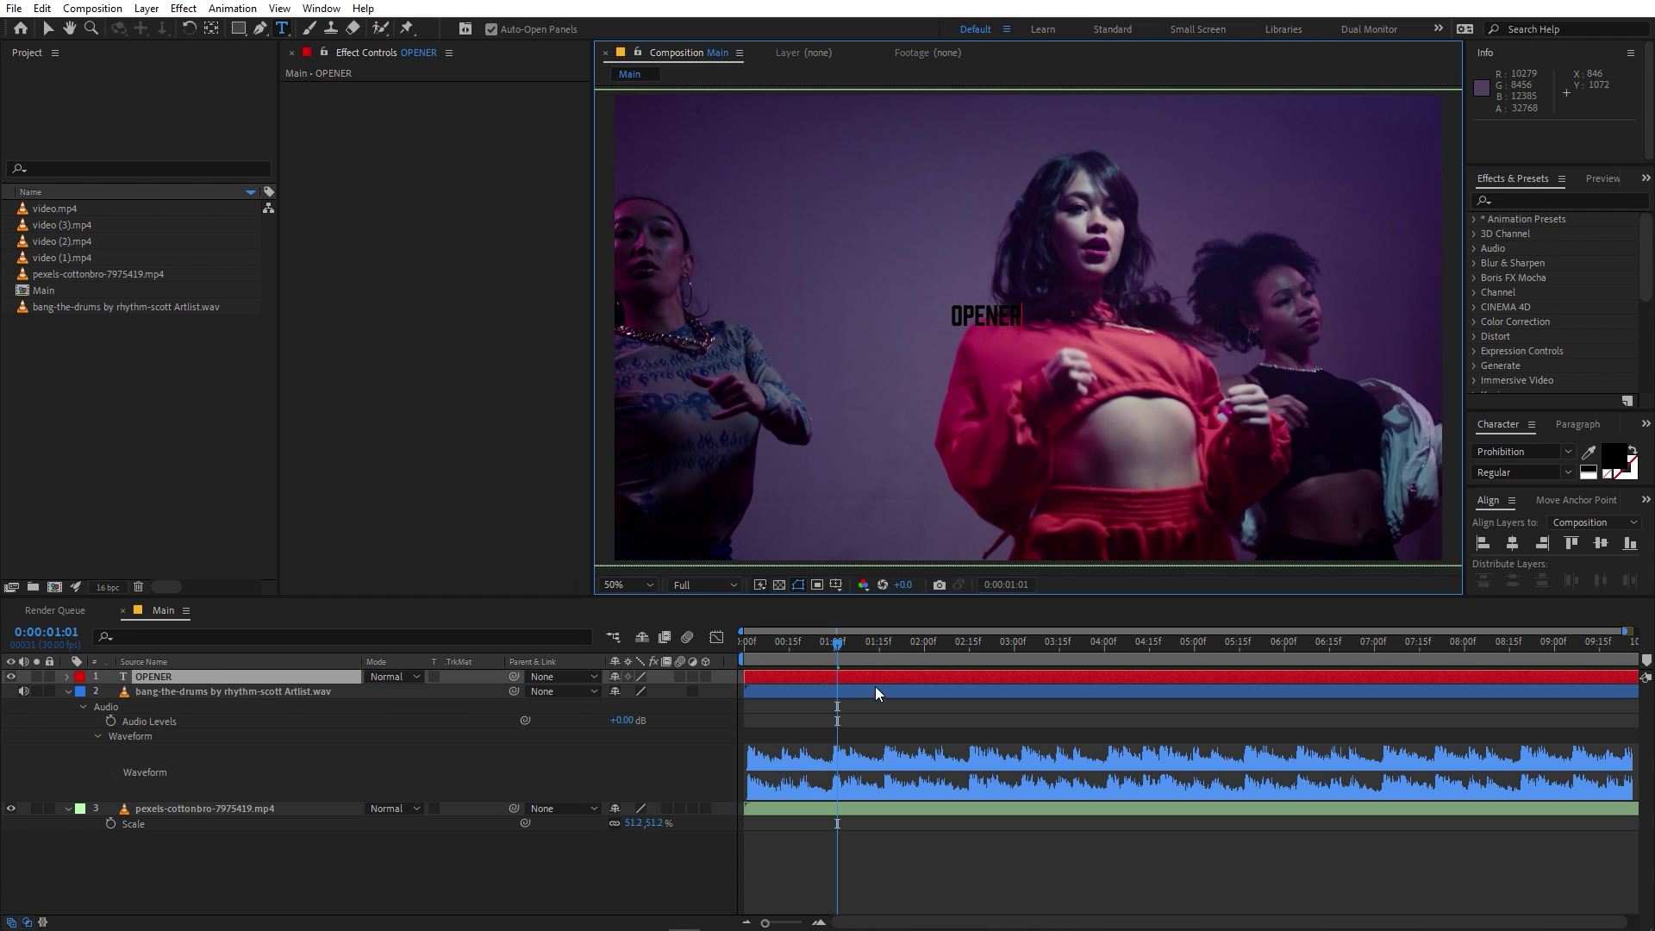
click(866, 674)
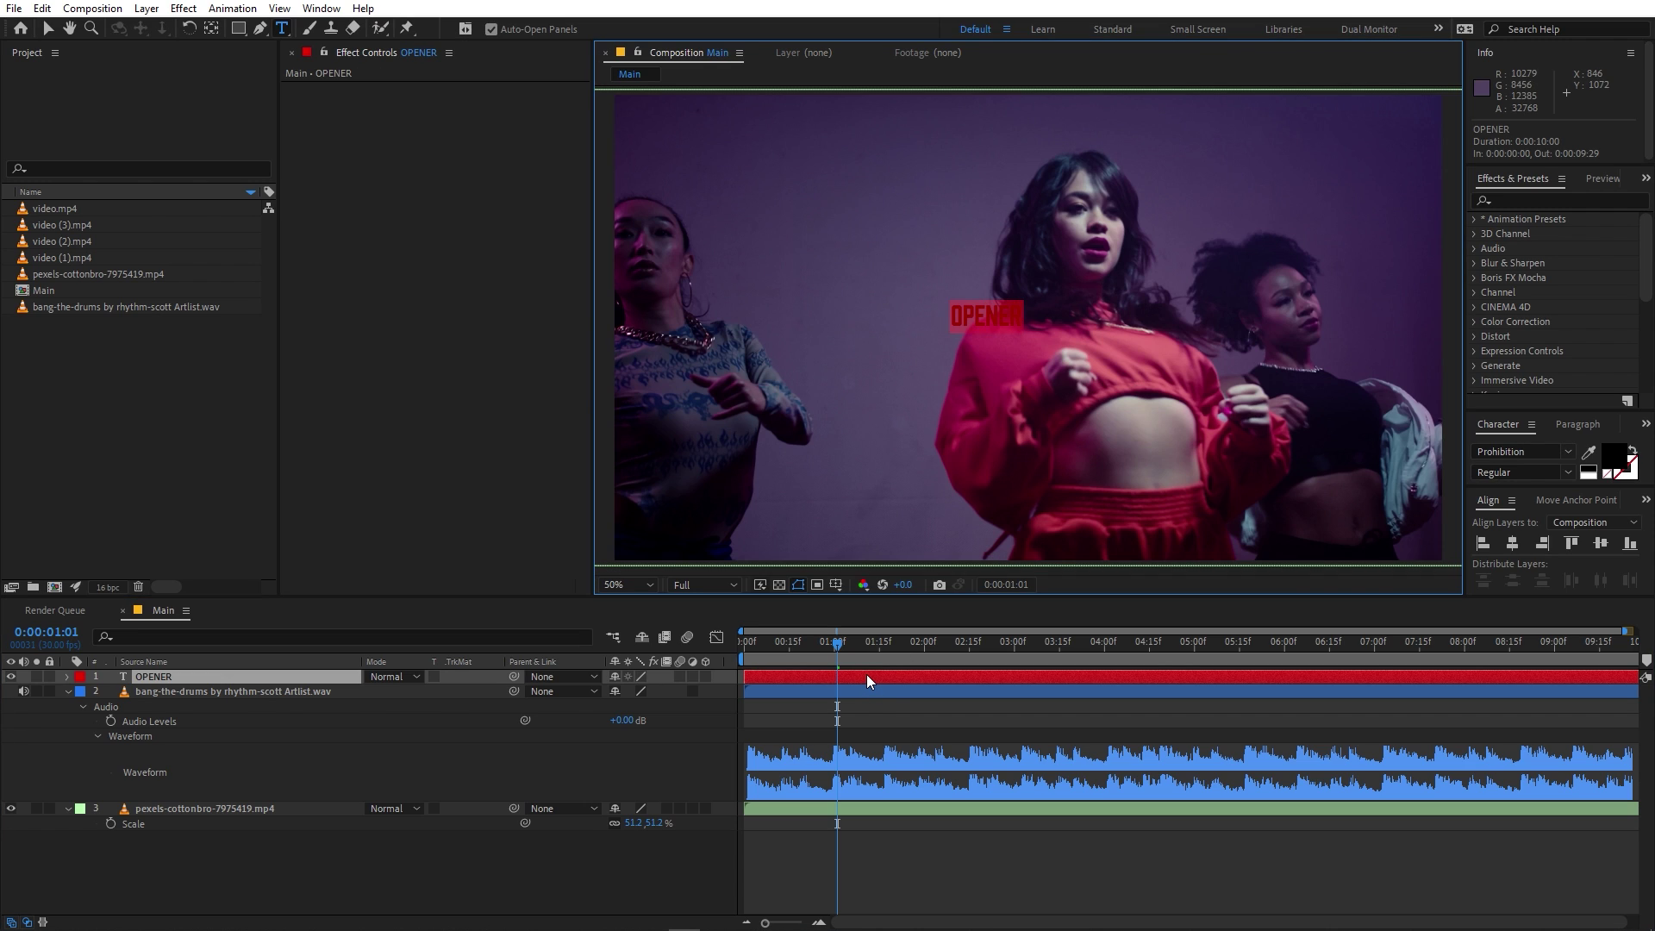
Step: Set the OPENER text's fill color to white (FFFFFF)
click(1614, 454)
drag(352, 476, 164, 388)
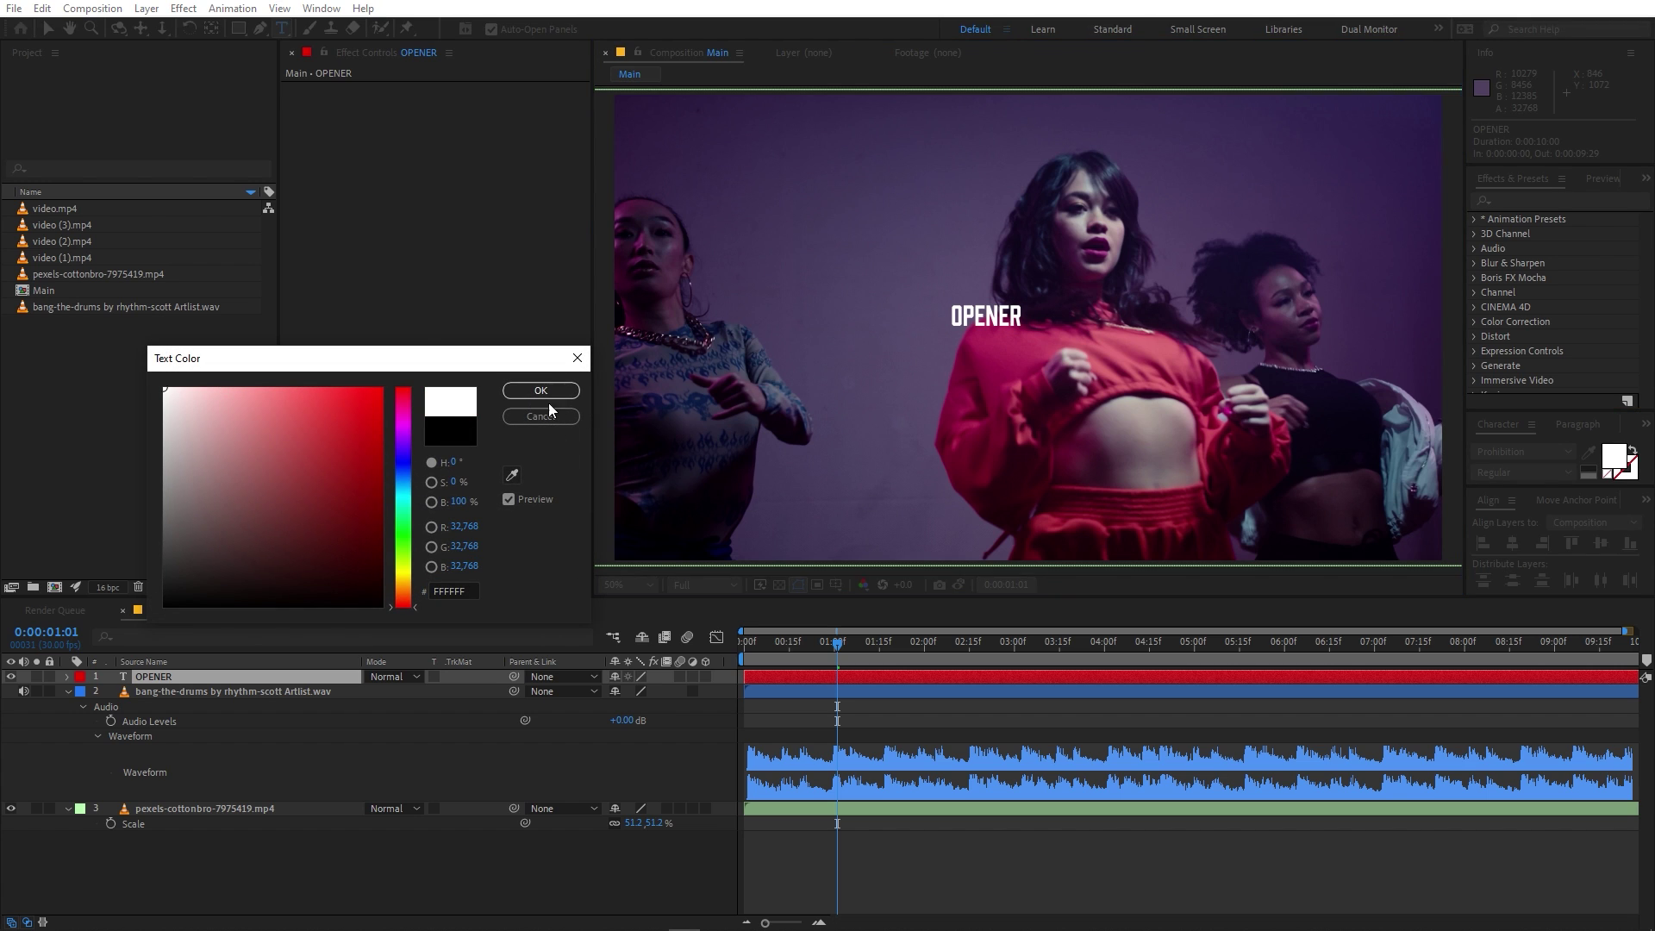
click(552, 390)
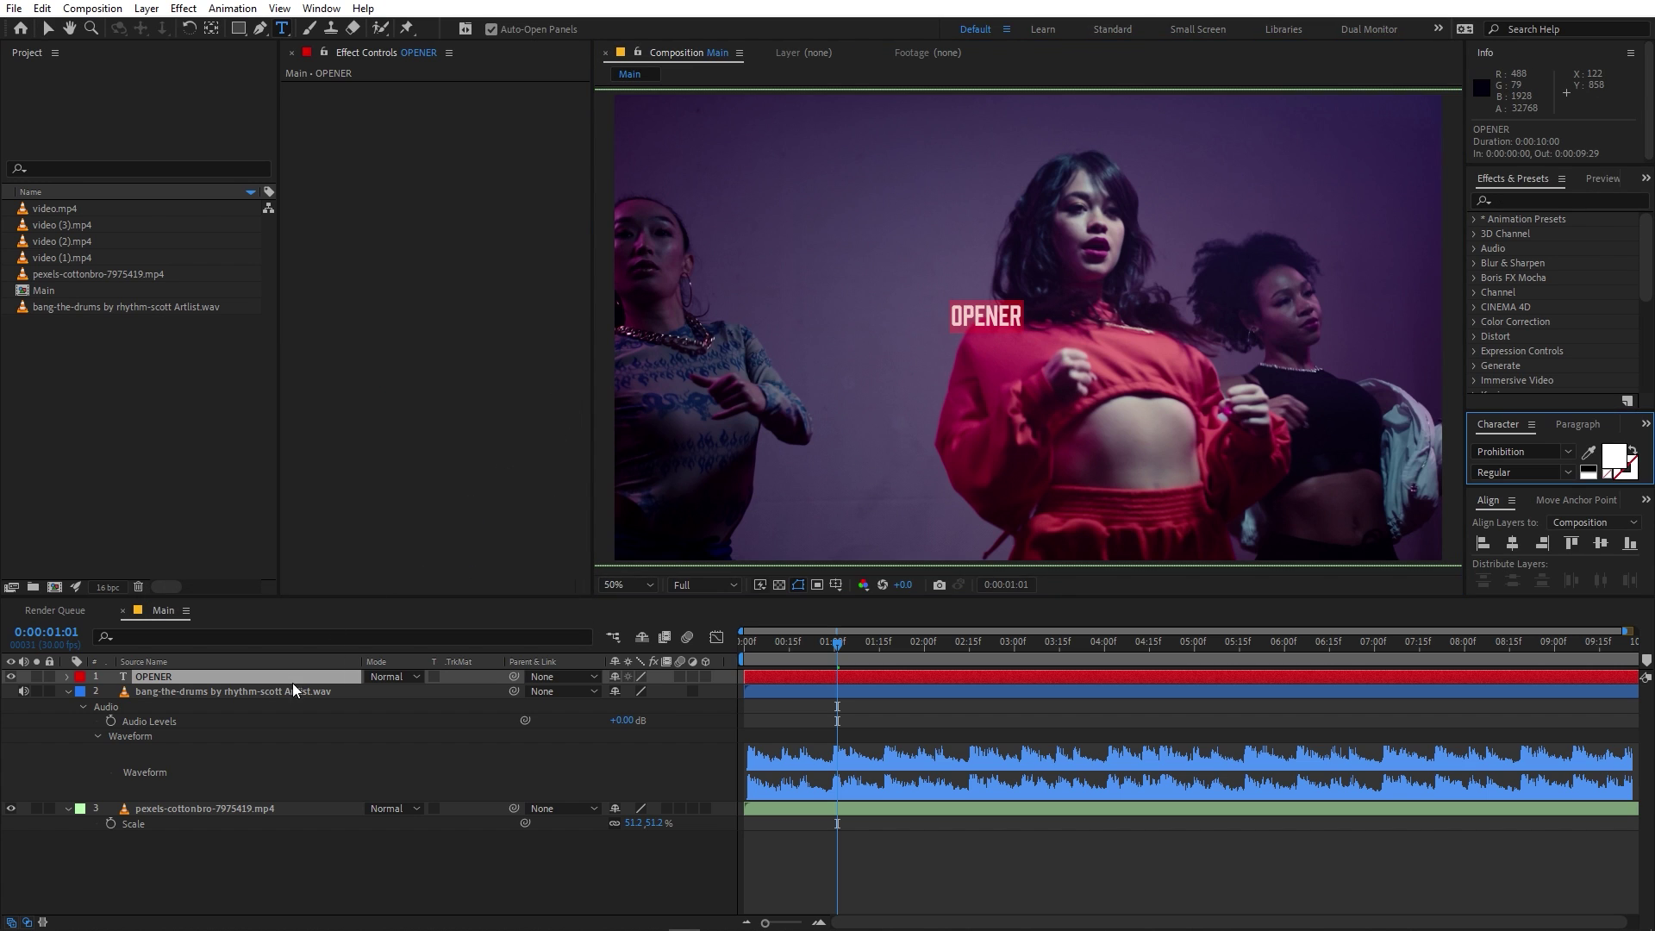
Step: Center the OPENER layer's anchor point on the text and scale the layer to 593%
click(142, 663)
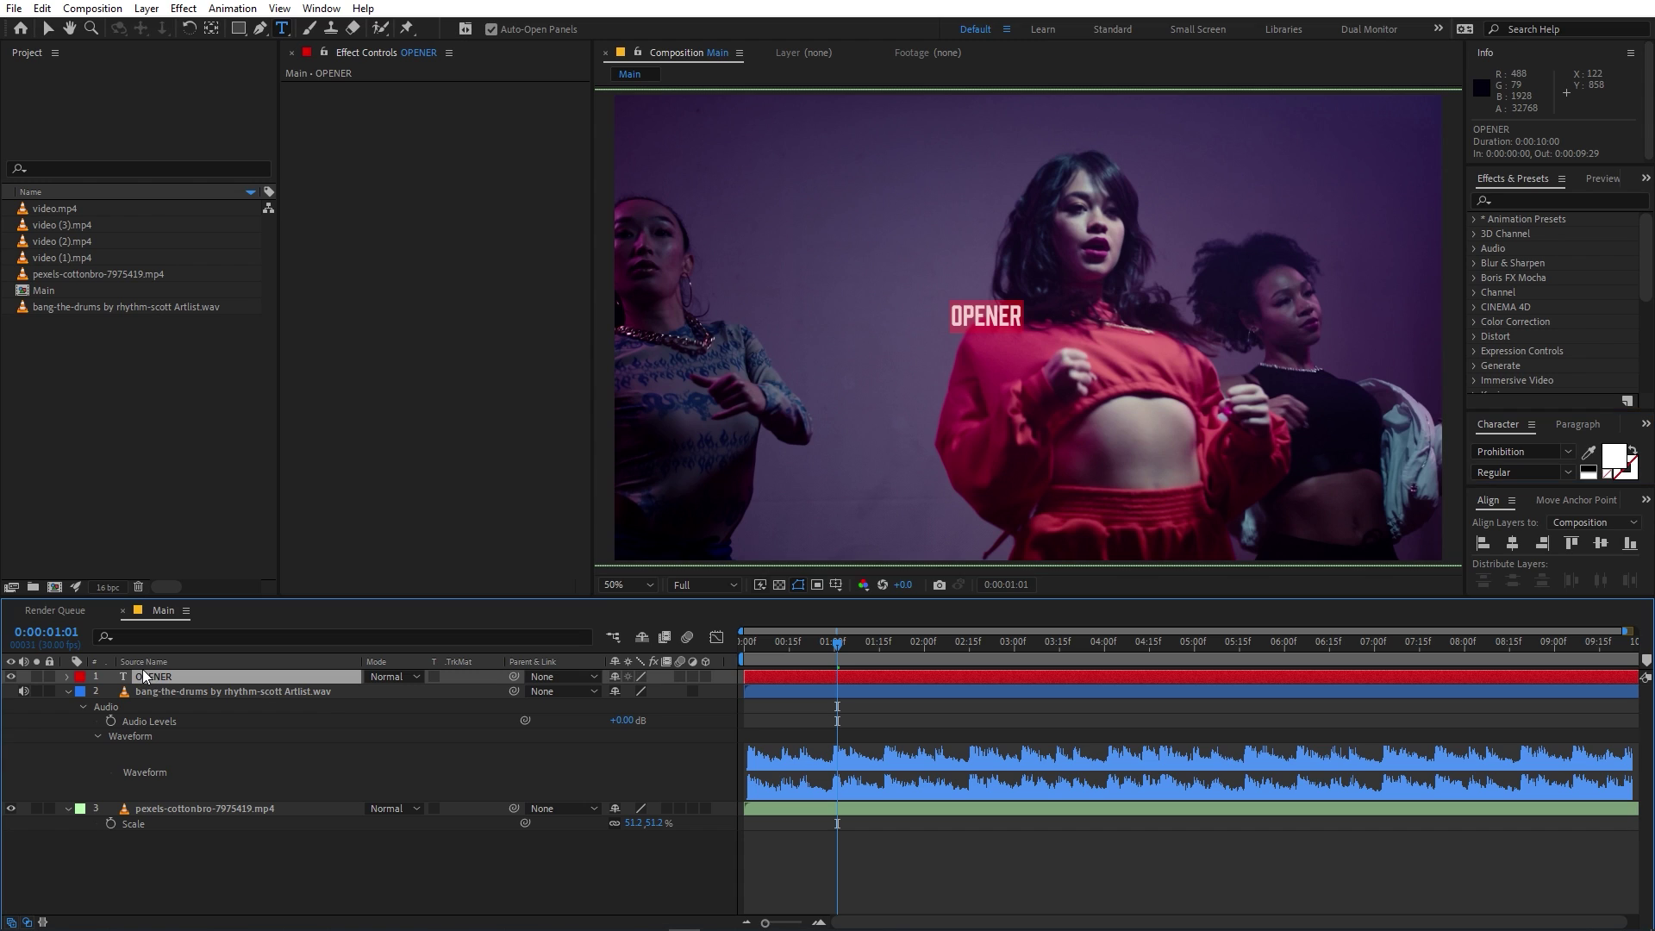
click(212, 28)
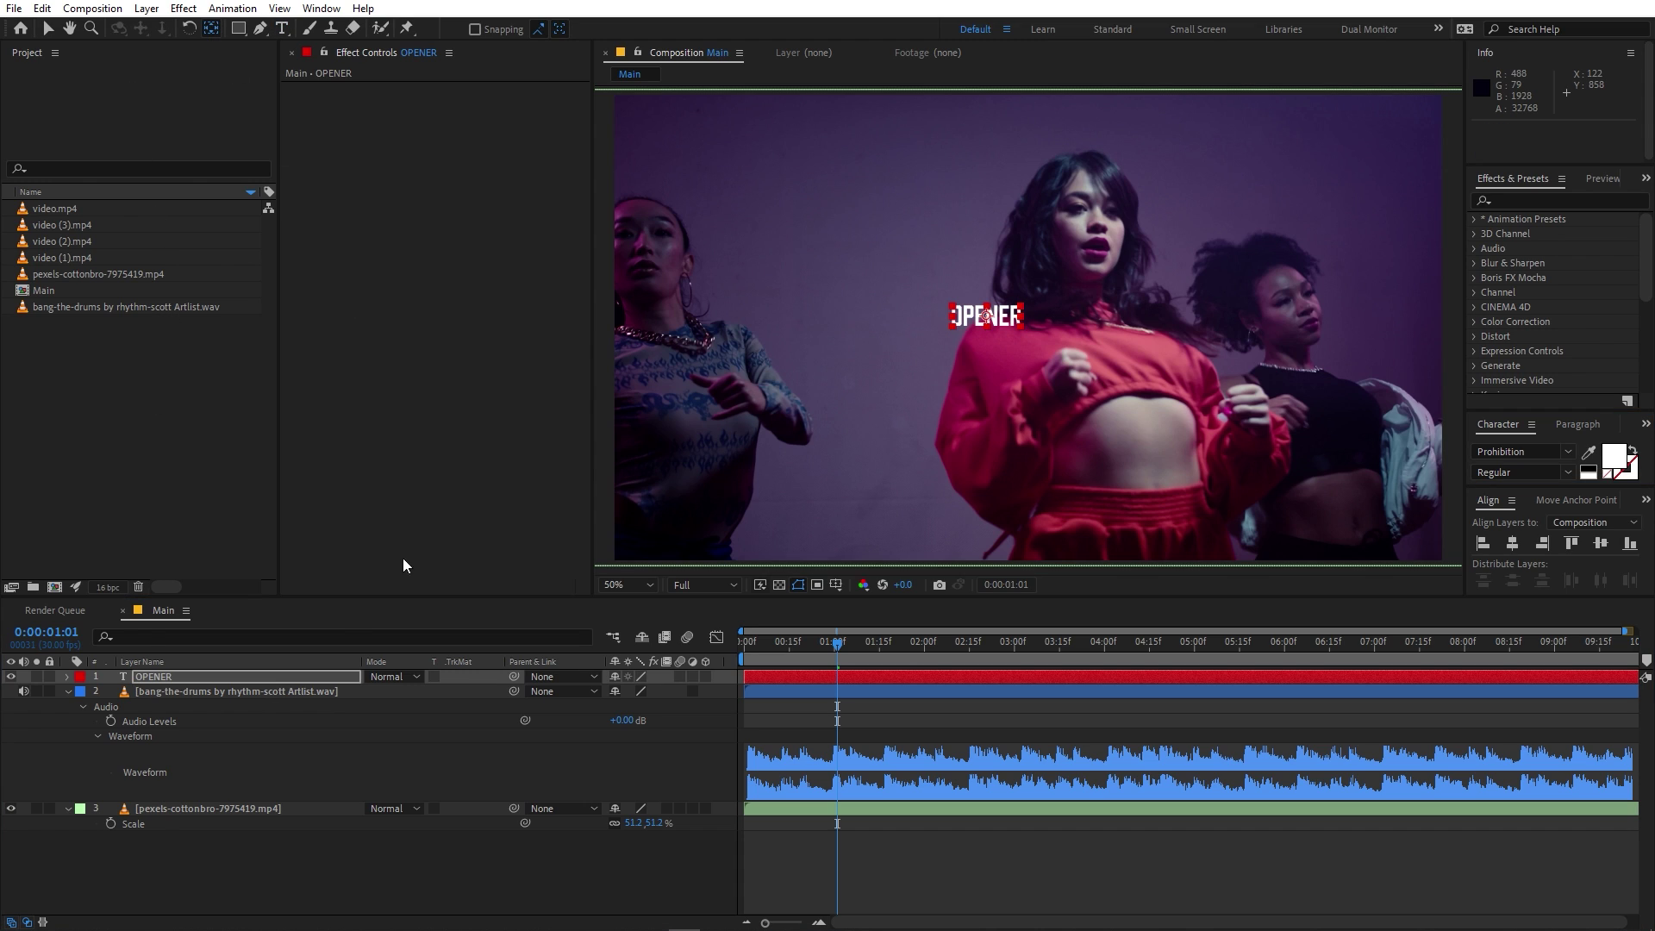
click(216, 679)
key(s)
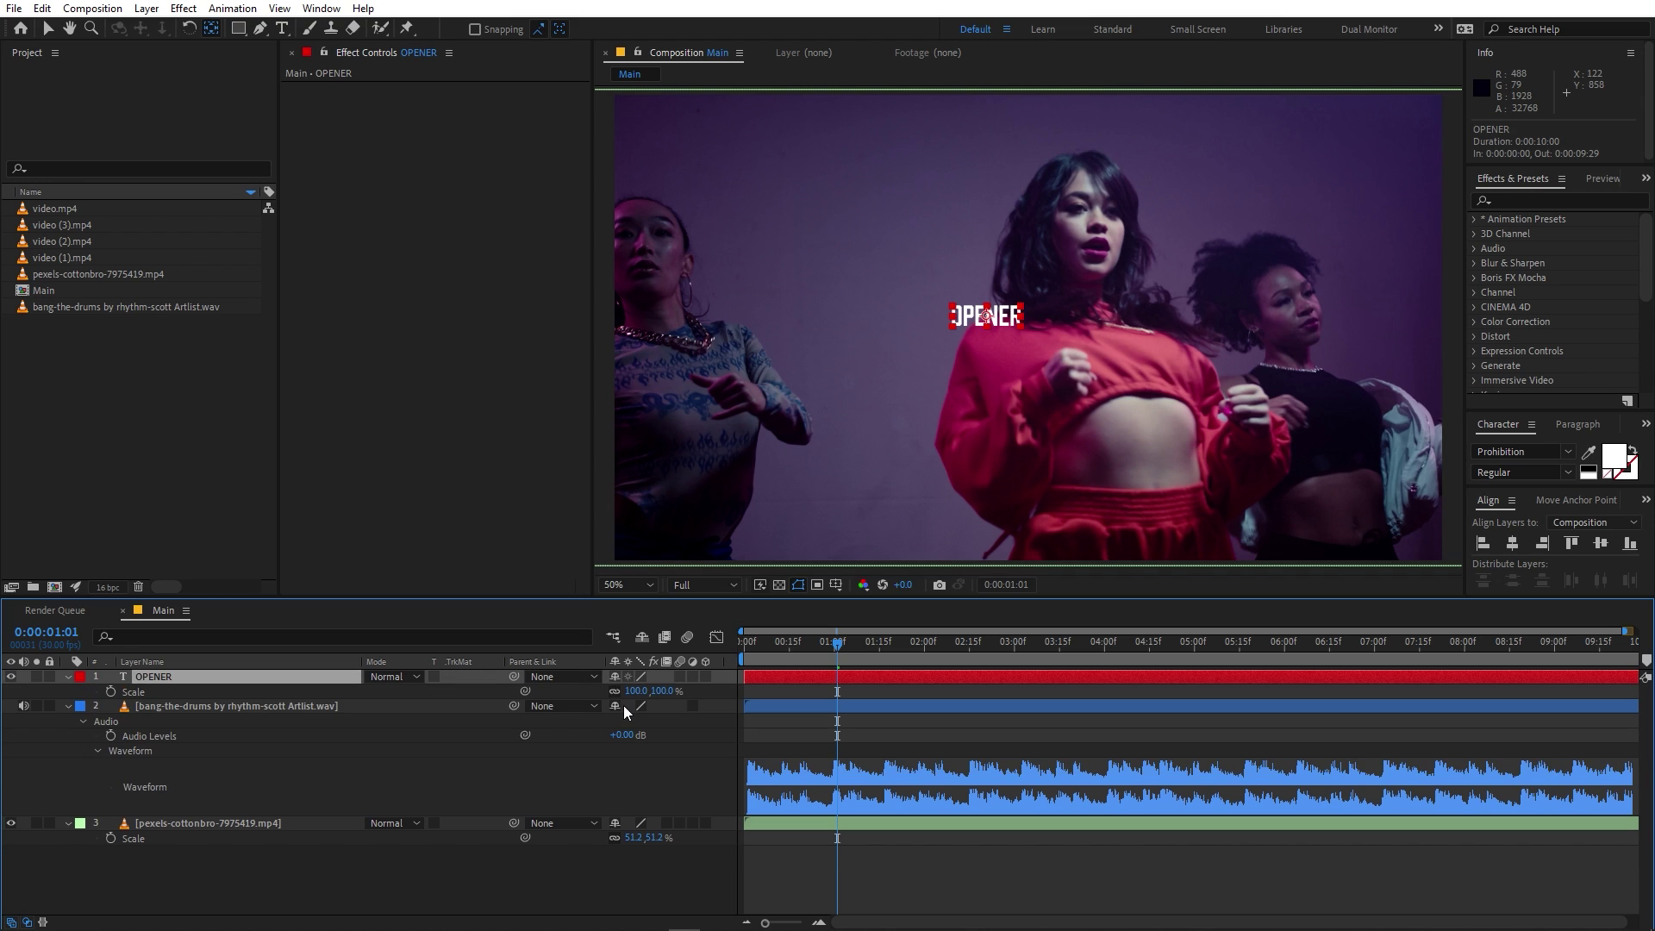
drag(634, 690, 1084, 689)
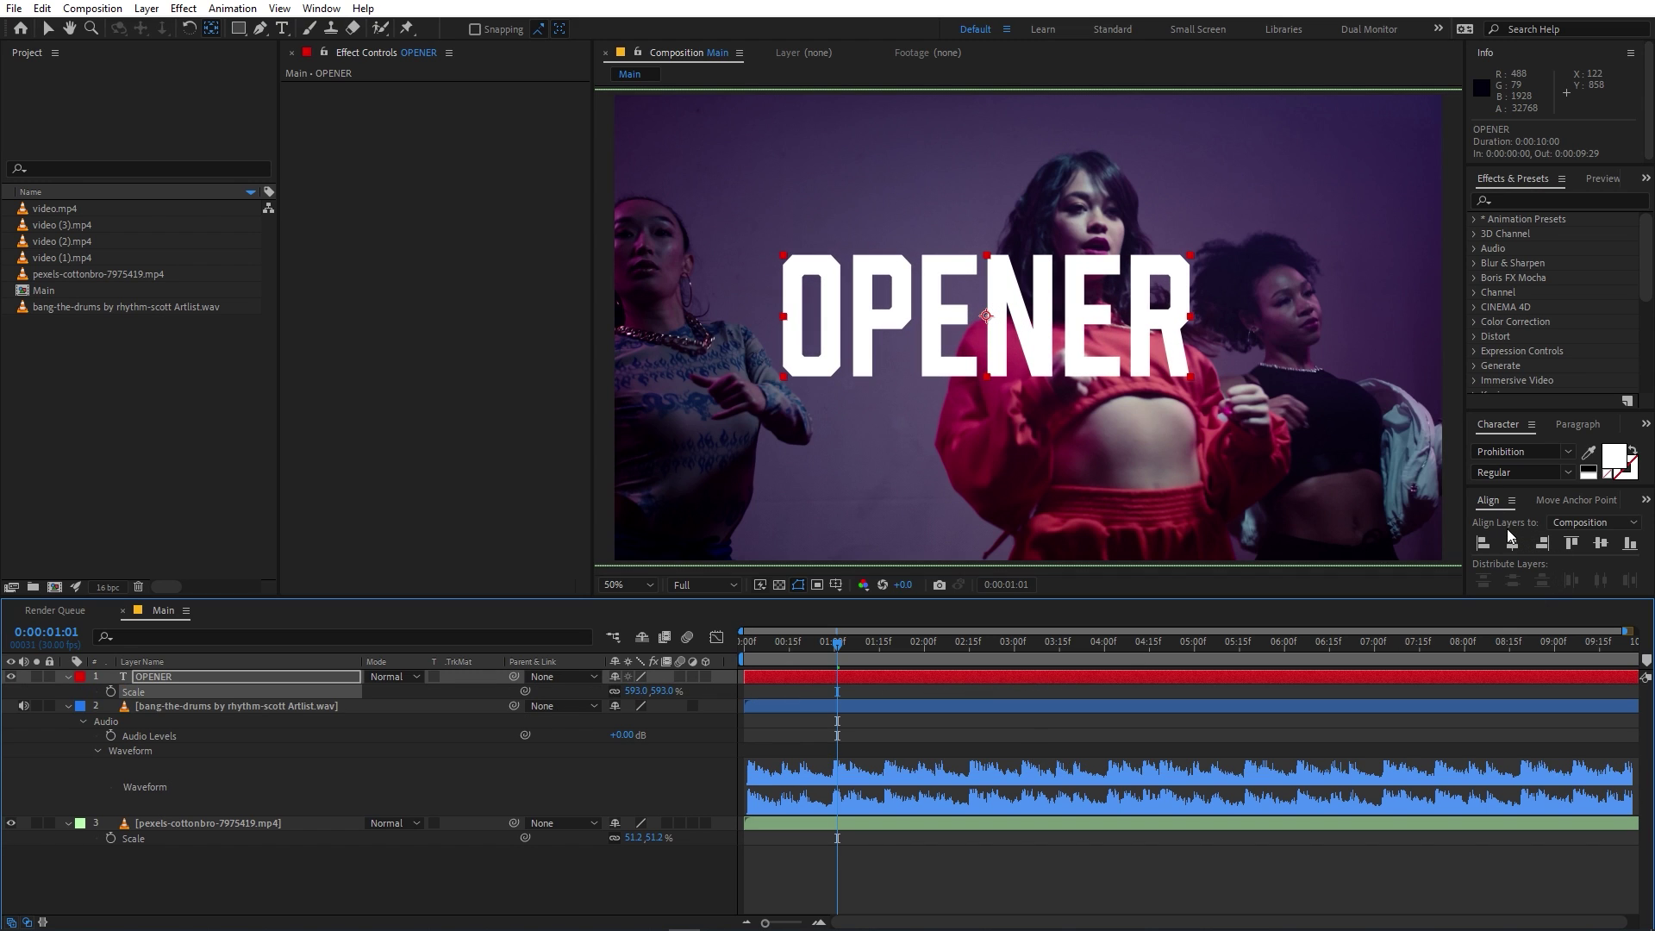
Step: Align the OPENER text to the horizontal and vertical center of the composition
click(1512, 542)
click(1601, 542)
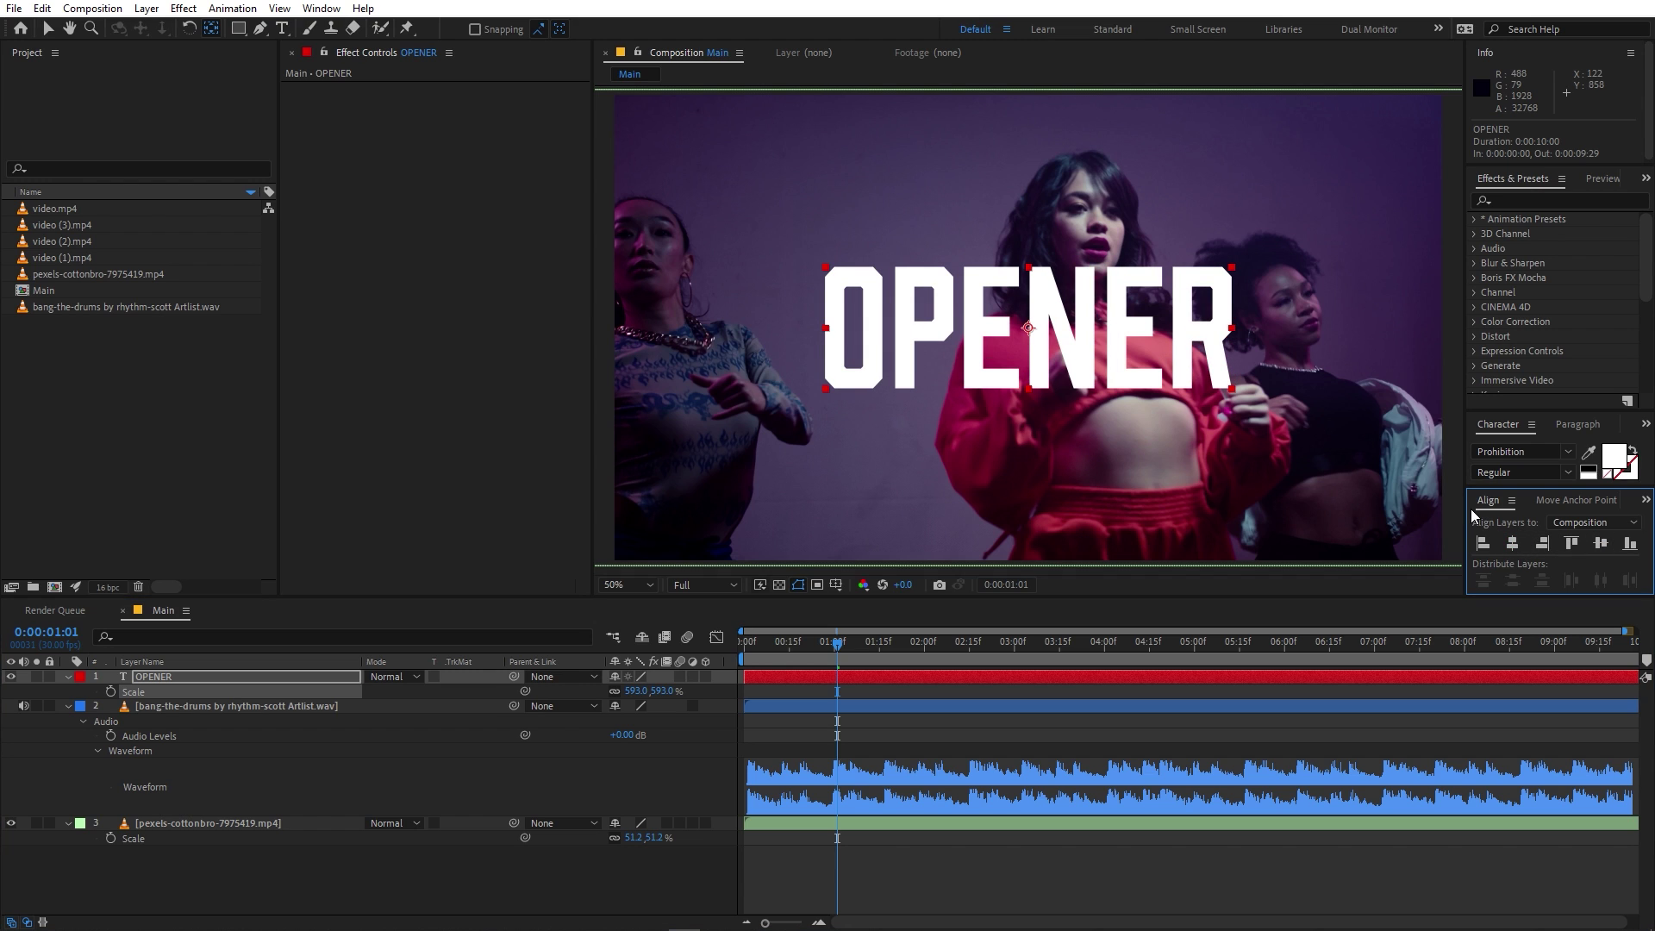
click(343, 10)
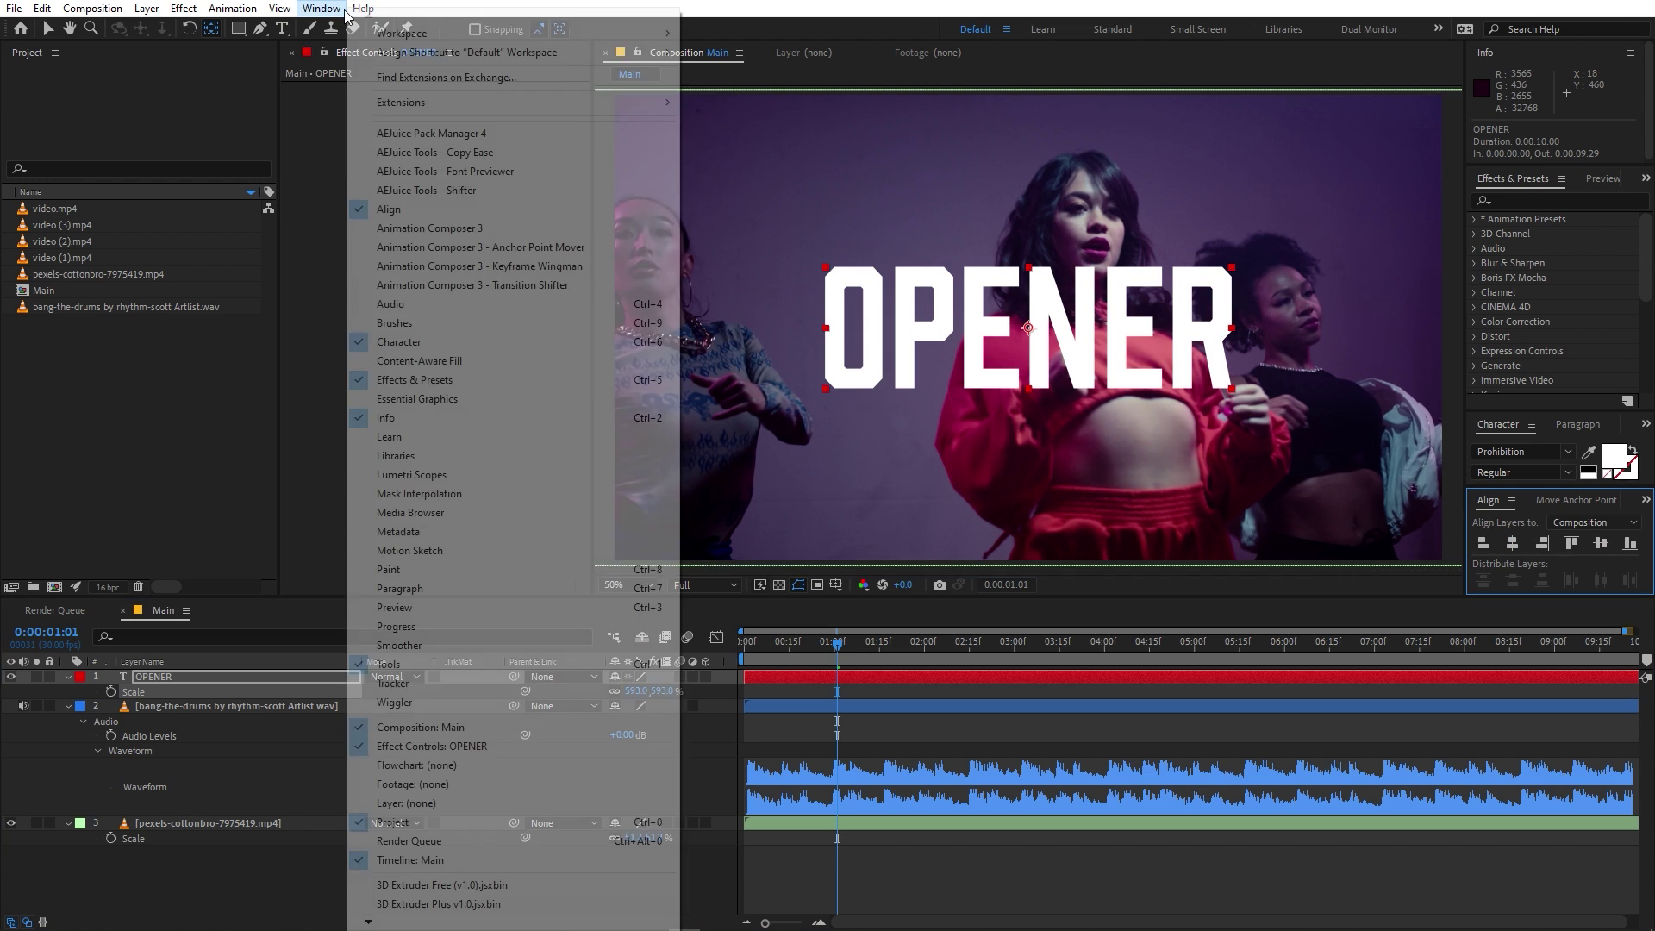
click(891, 3)
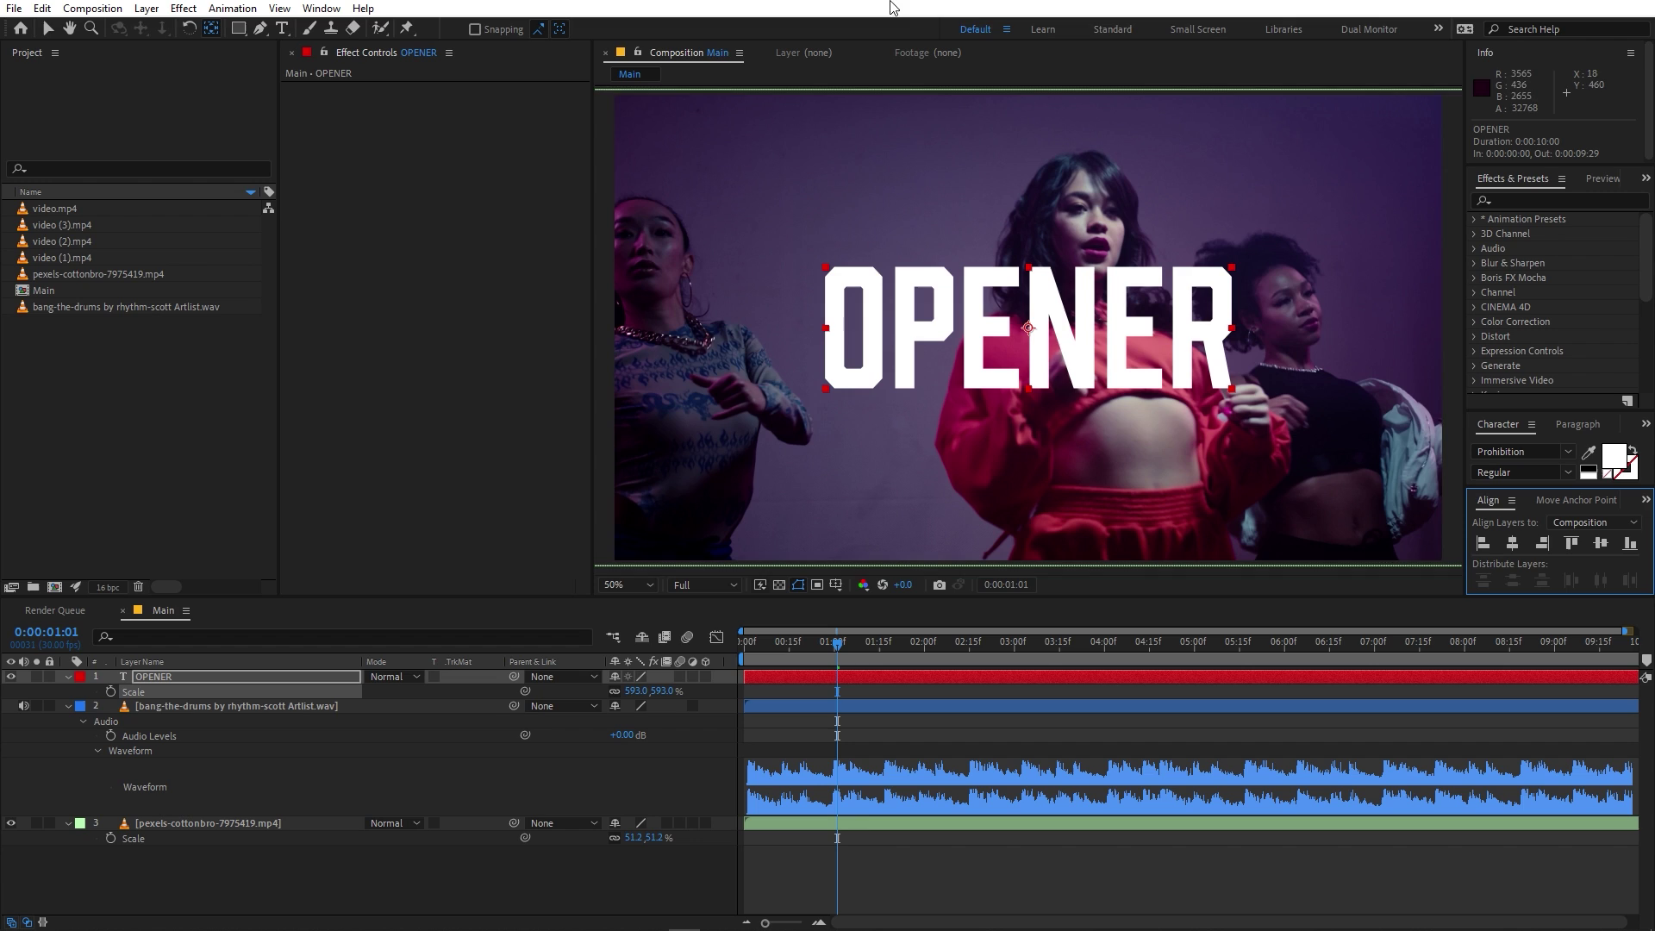
Step: Remove the OPENER text's fill and set its stroke color to white (FFFFFF)
click(190, 681)
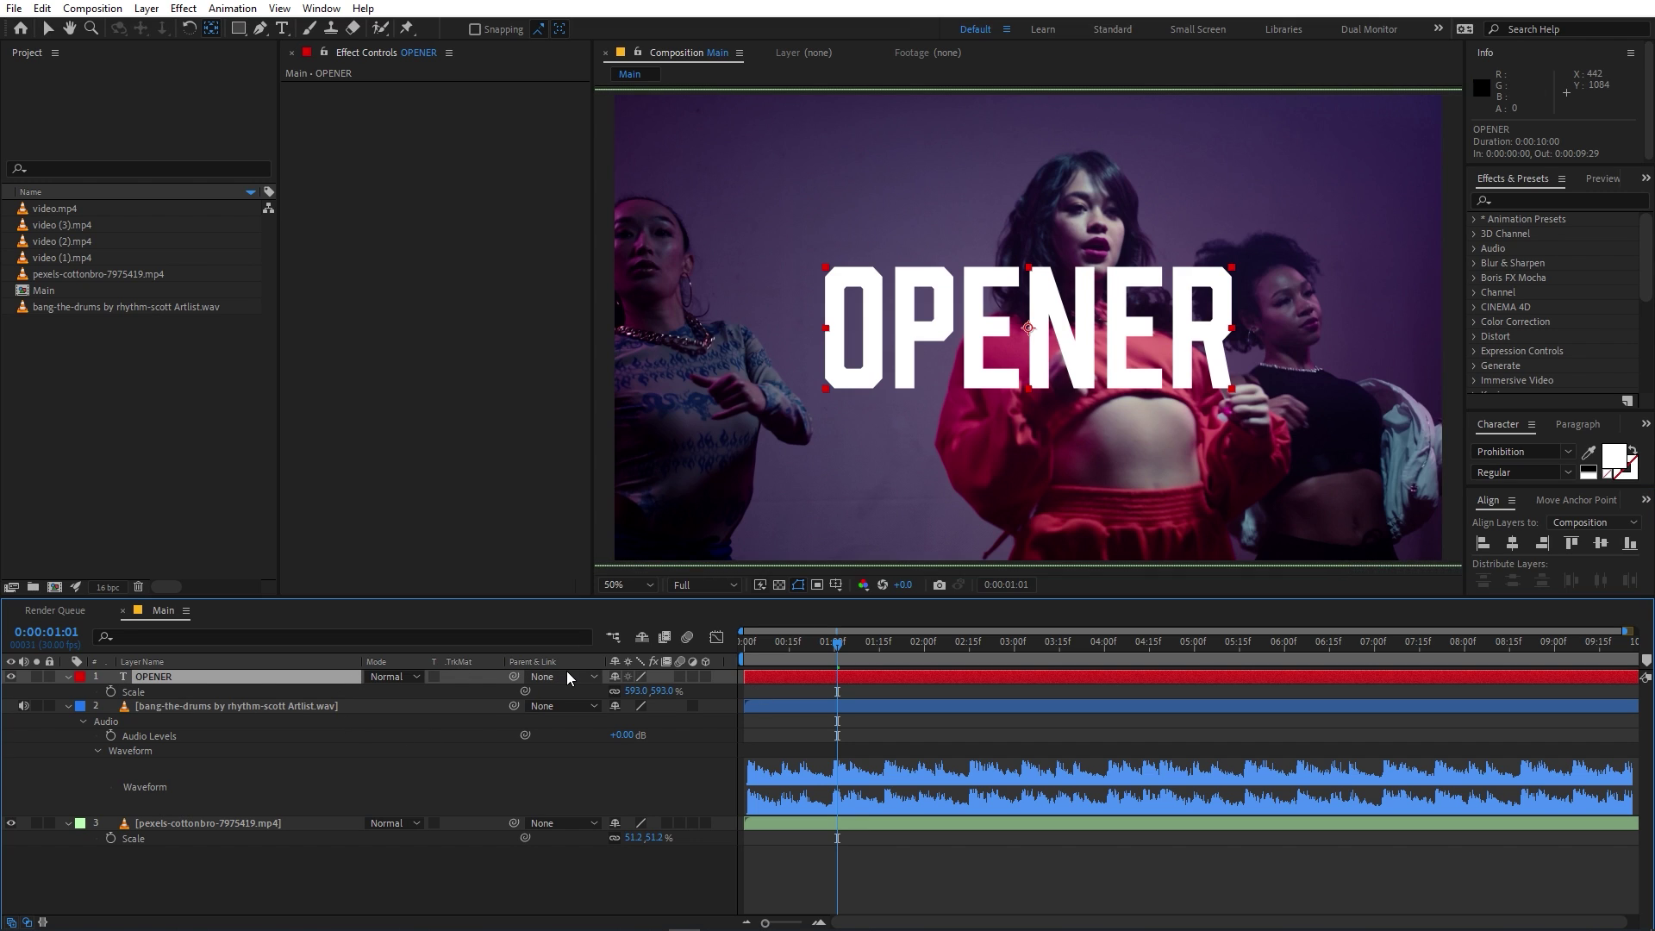
click(1607, 474)
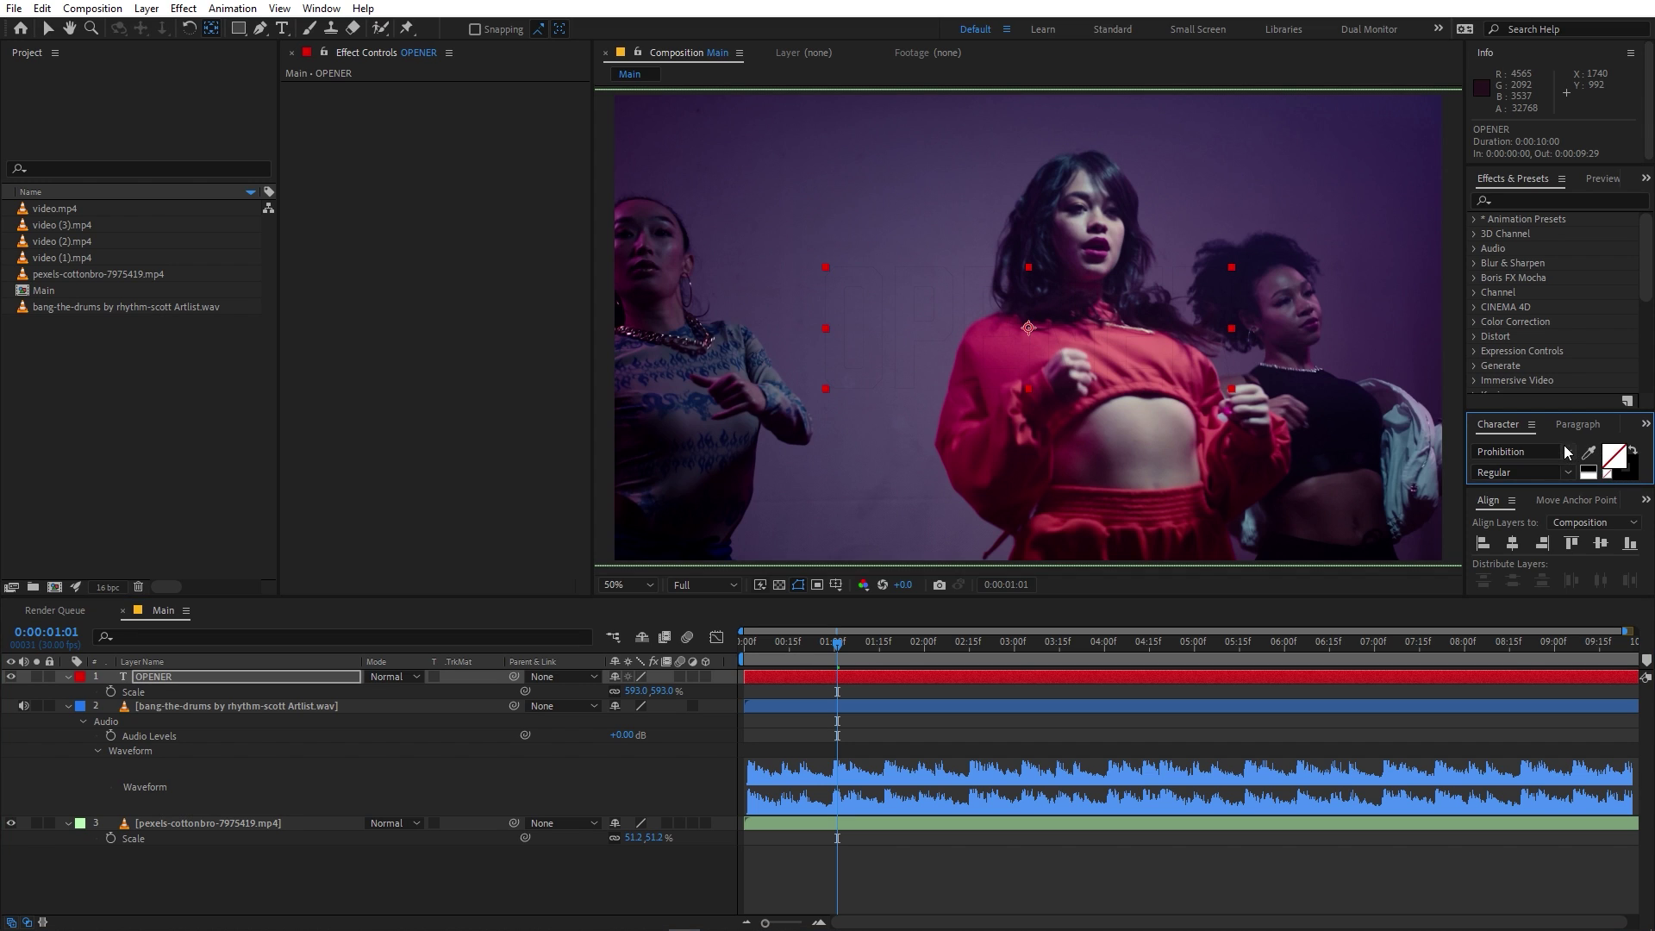
click(1630, 476)
click(1626, 471)
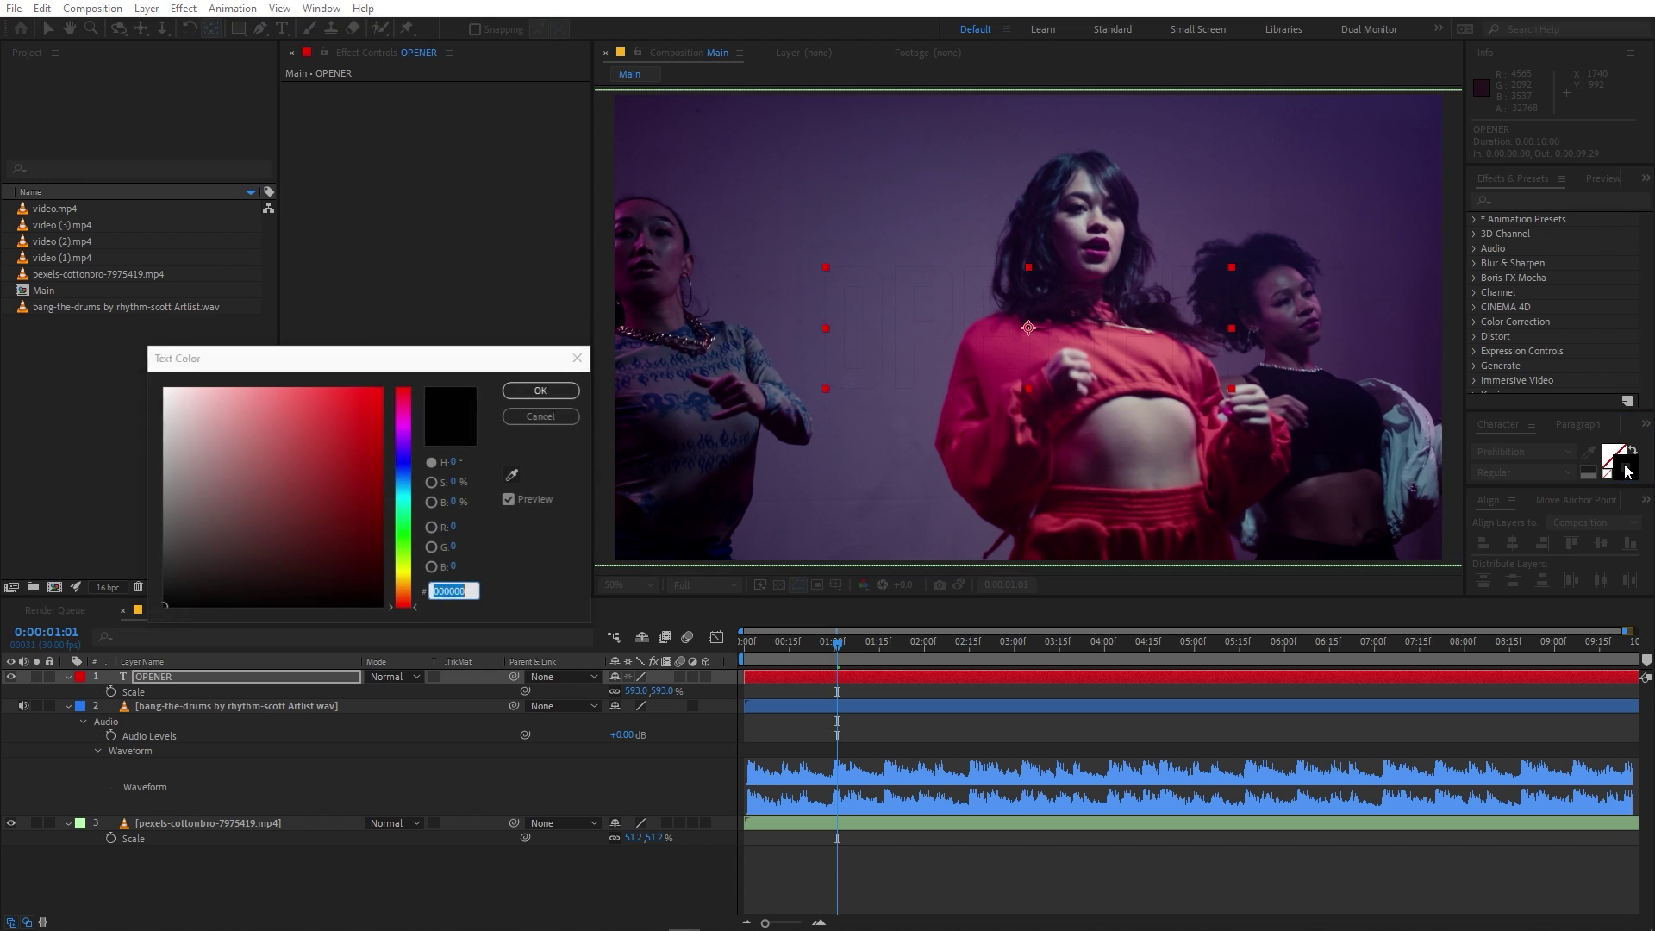
drag(194, 440, 30, 338)
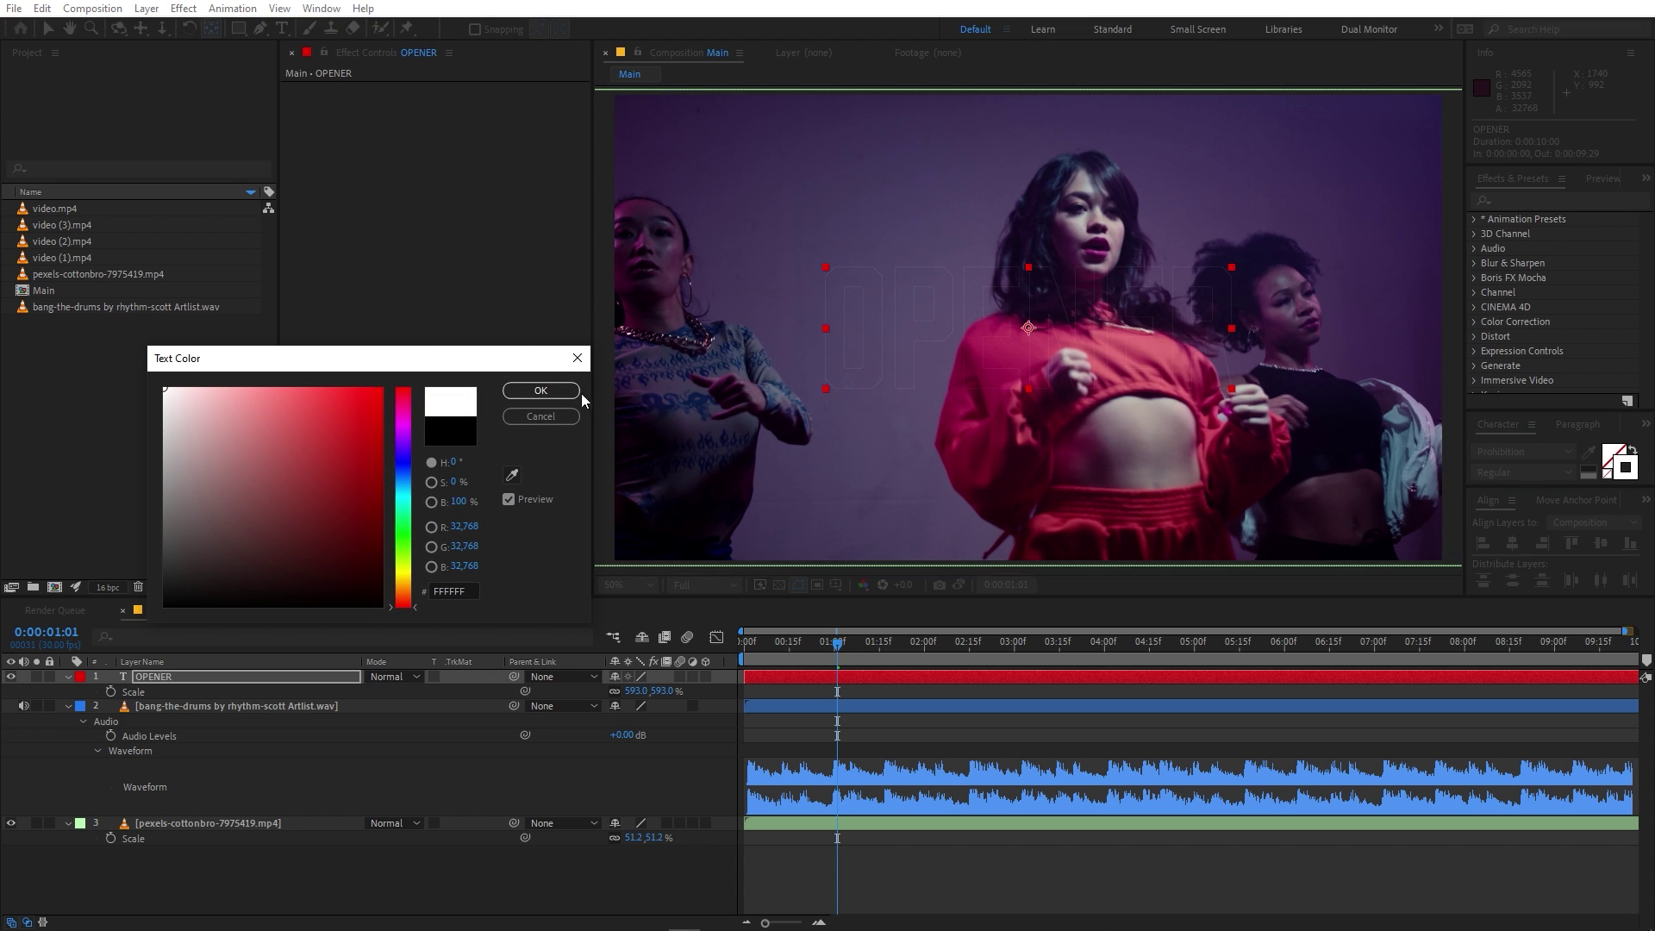
click(559, 392)
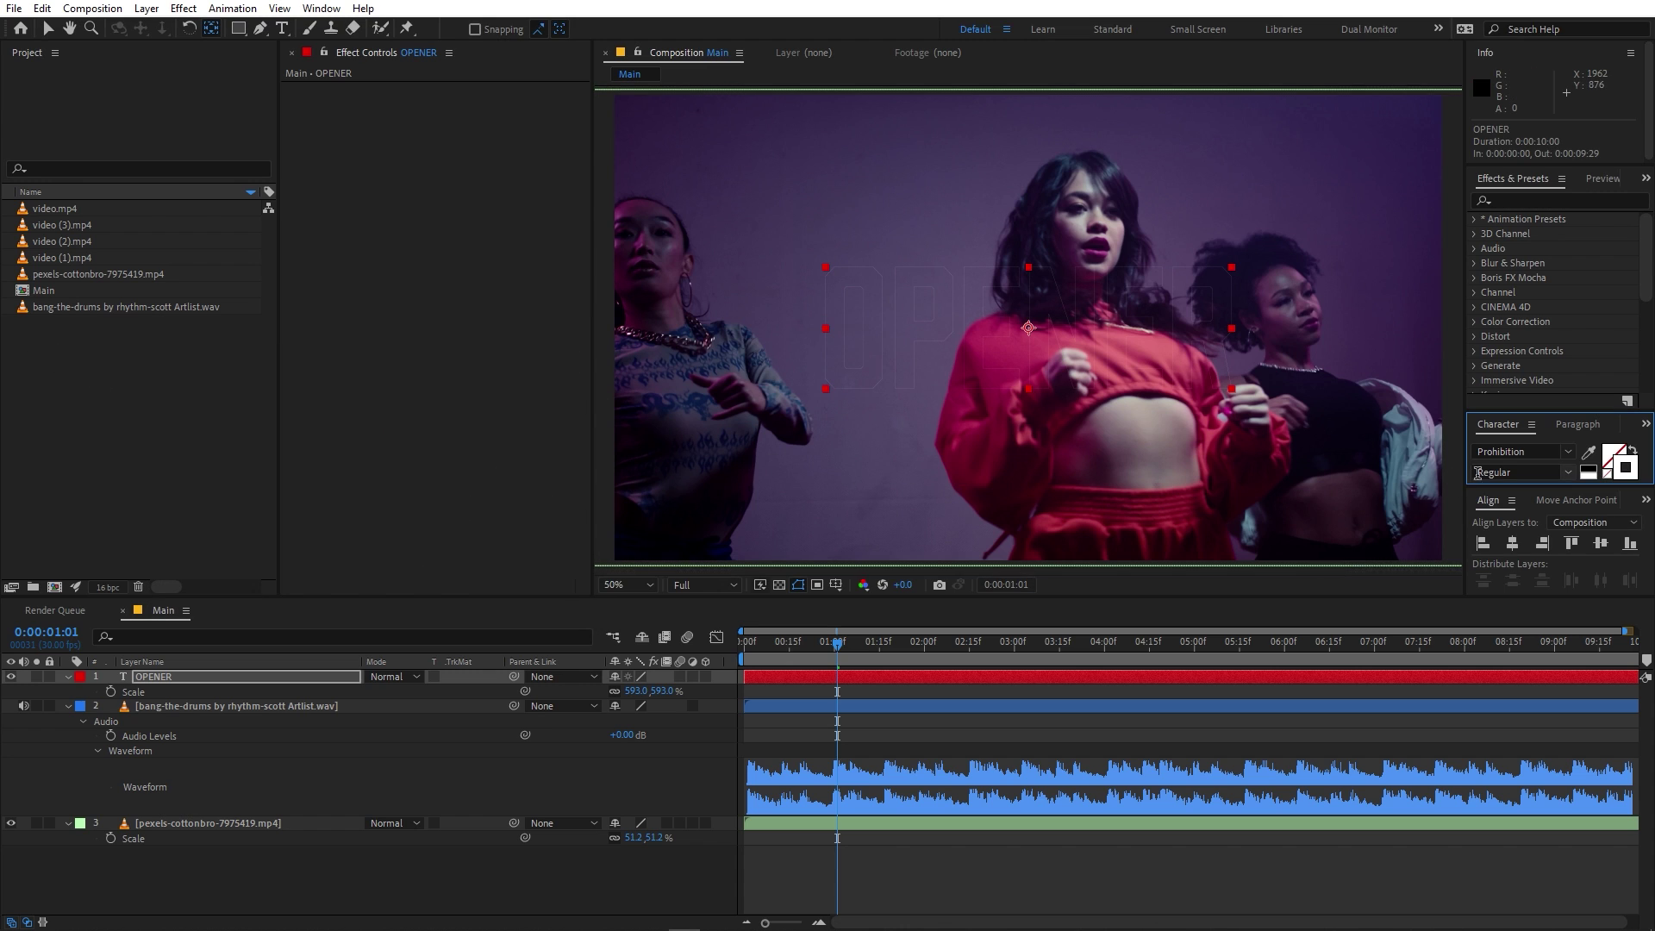
Step: Set the OPENER text's stroke width to 0.9 px and deselect the layer
drag(1519, 411, 1519, 323)
drag(1494, 470, 1503, 466)
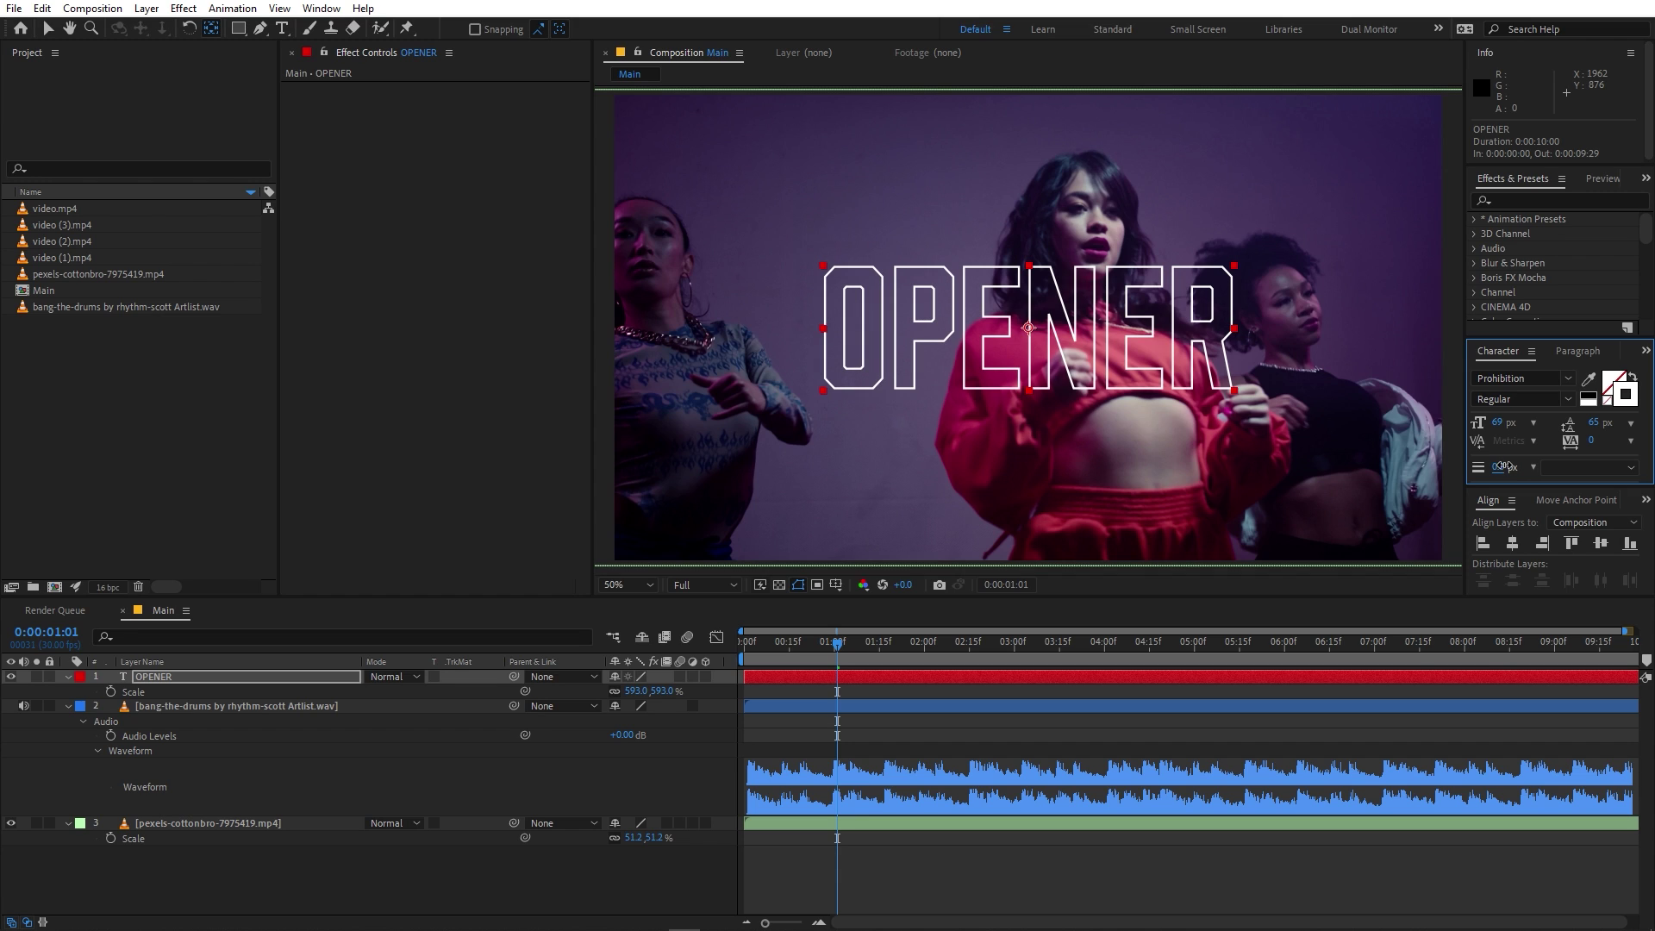
click(725, 695)
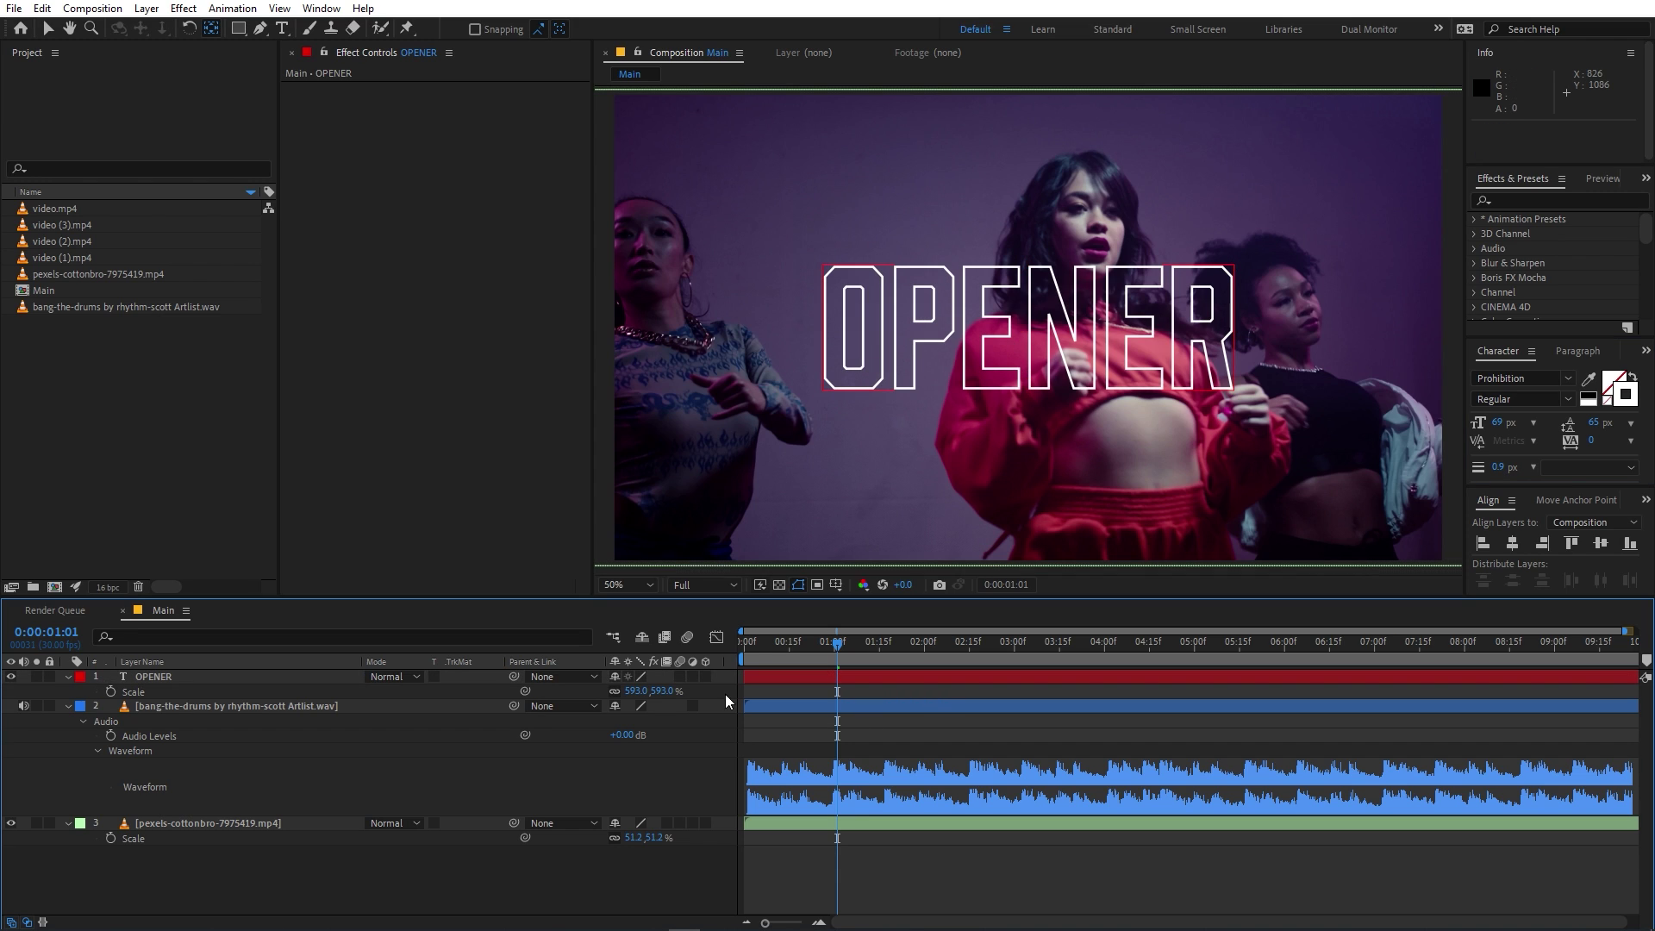
Step: Add an Opacity text animator to the OPENER layer
click(67, 677)
click(68, 677)
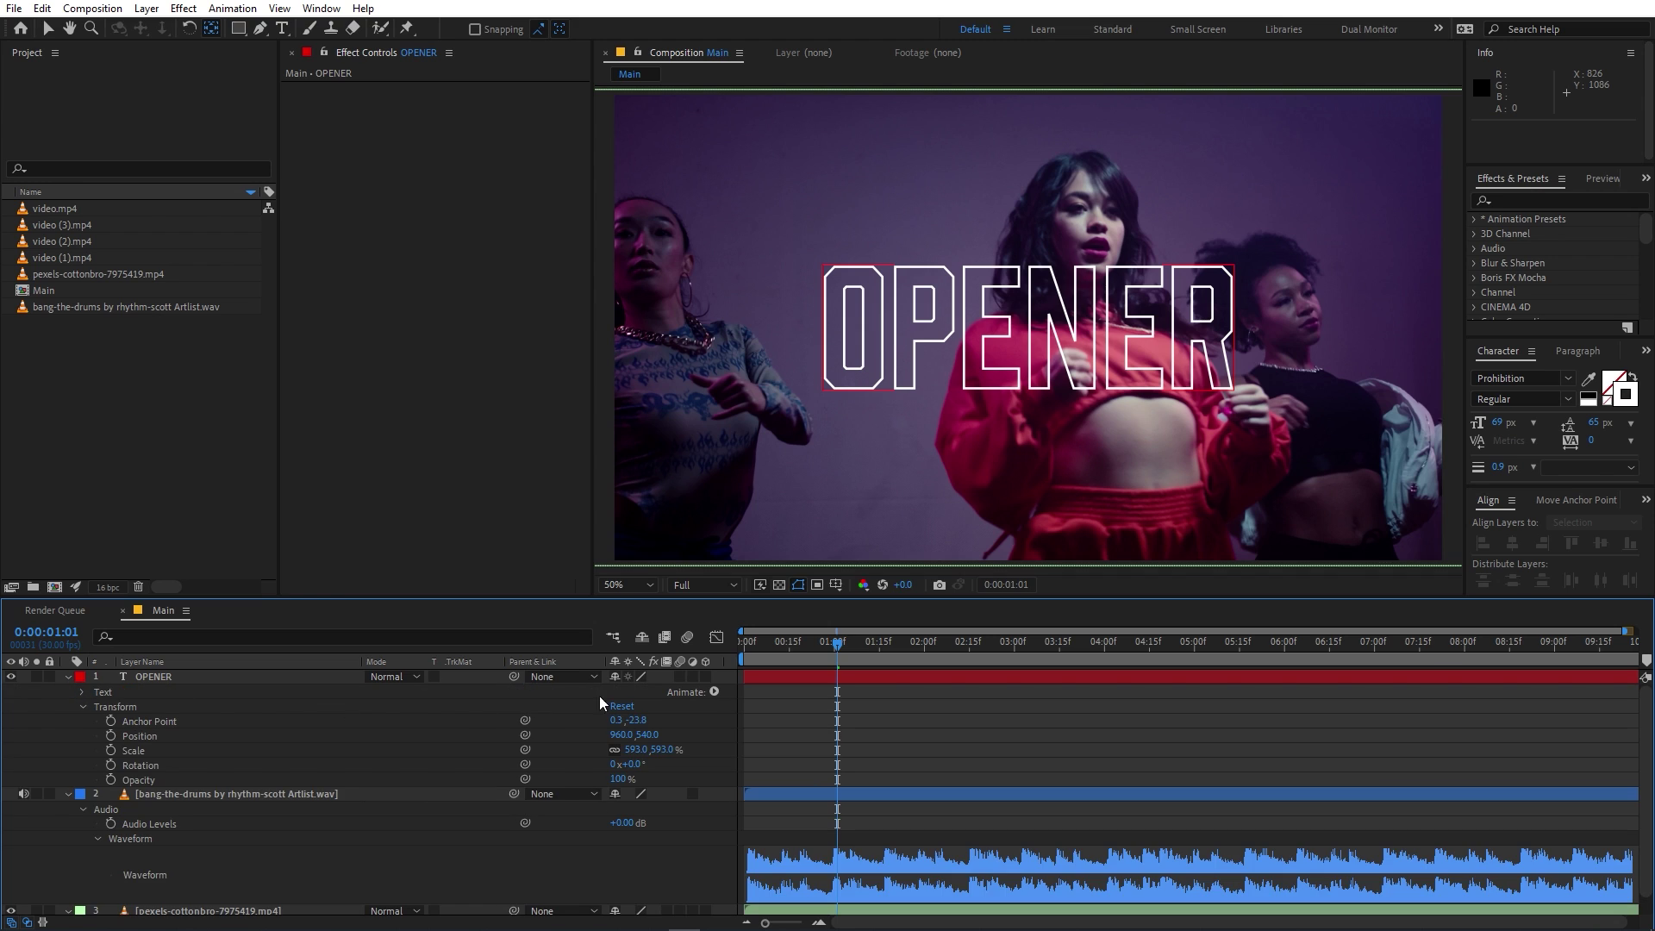
click(715, 692)
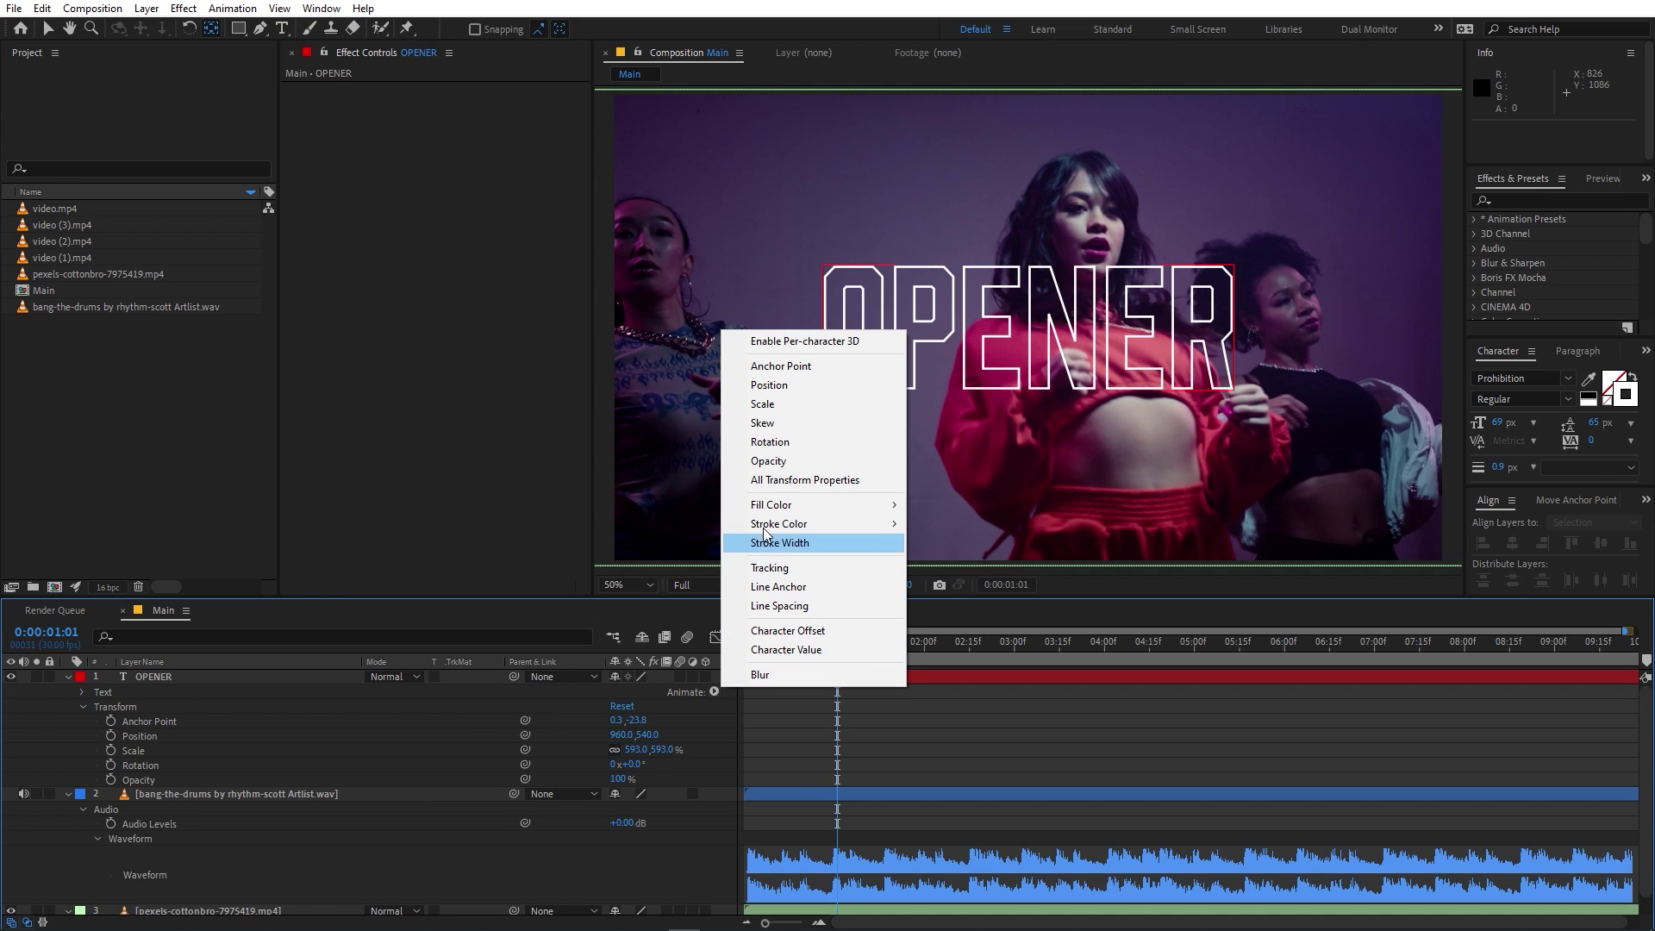
click(768, 461)
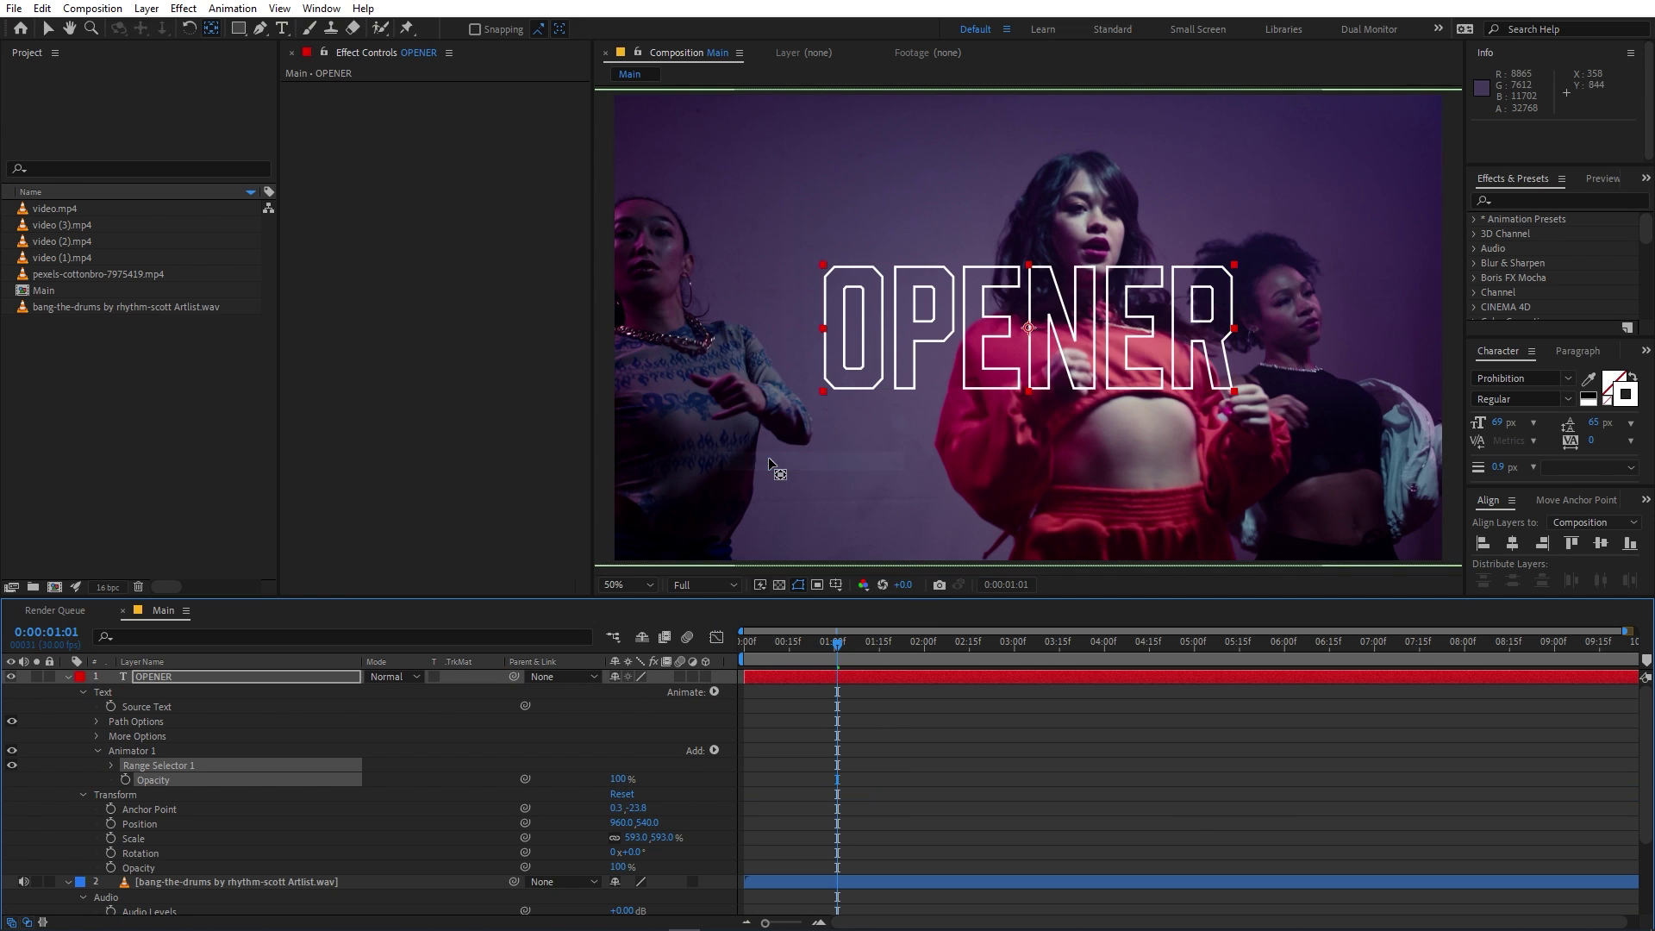
click(804, 732)
Step: Play the composition from its start against the drum waveform, return to the first frame and collapse the audio layer
drag(829, 641, 655, 648)
scroll(824, 733, down, 3)
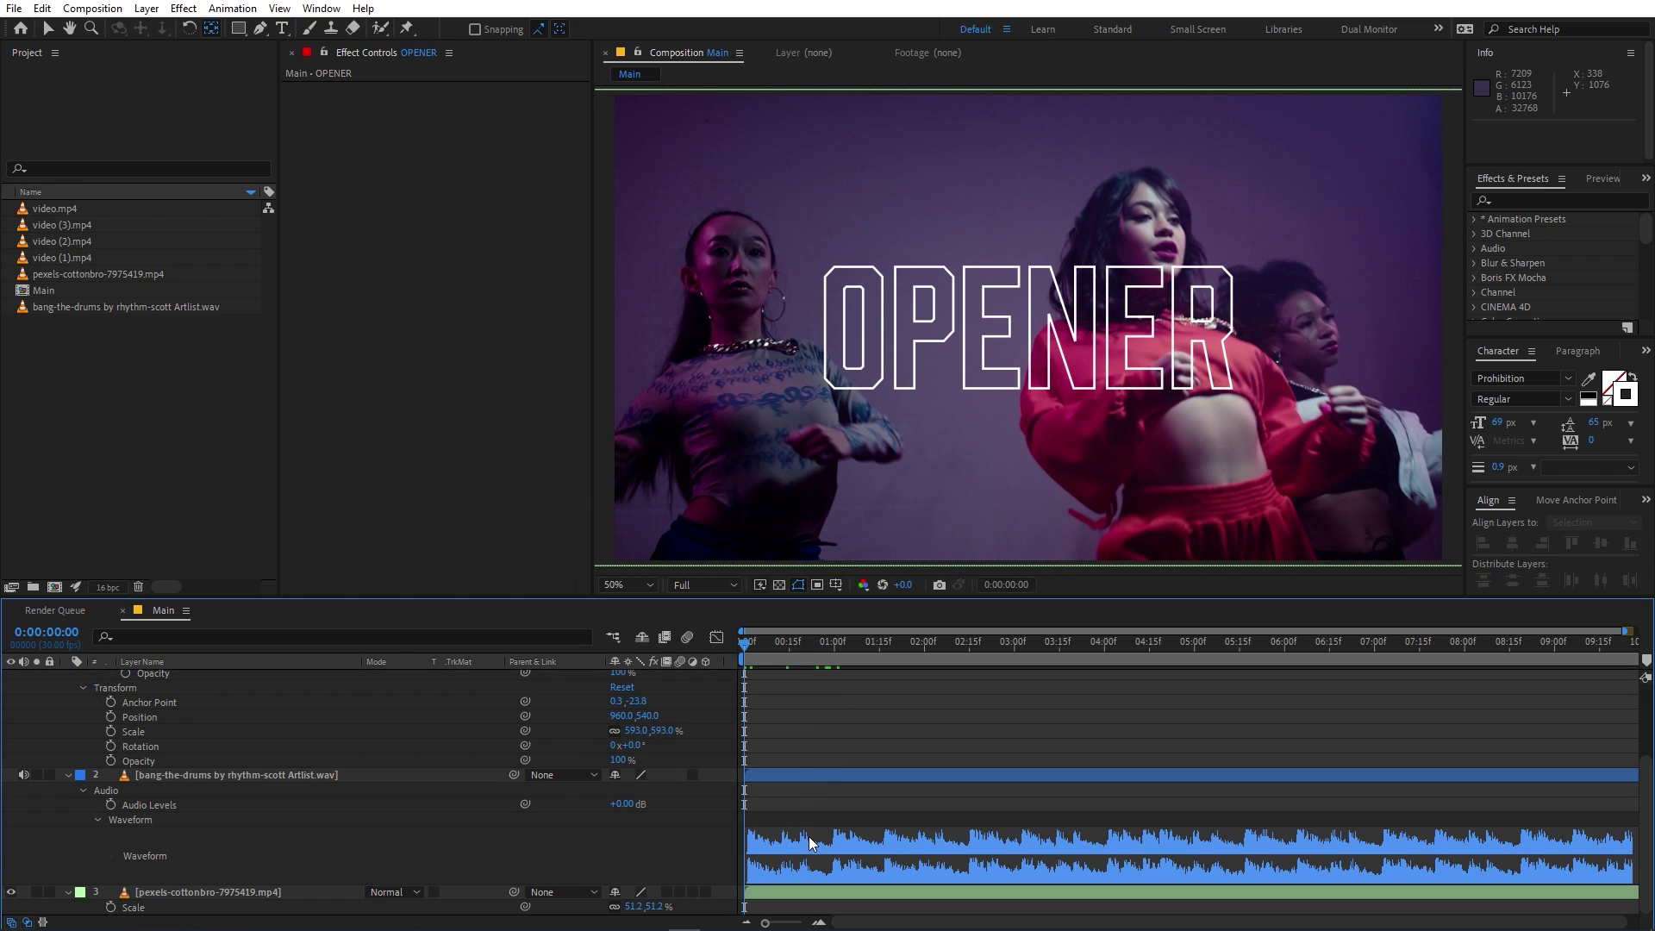
key(space)
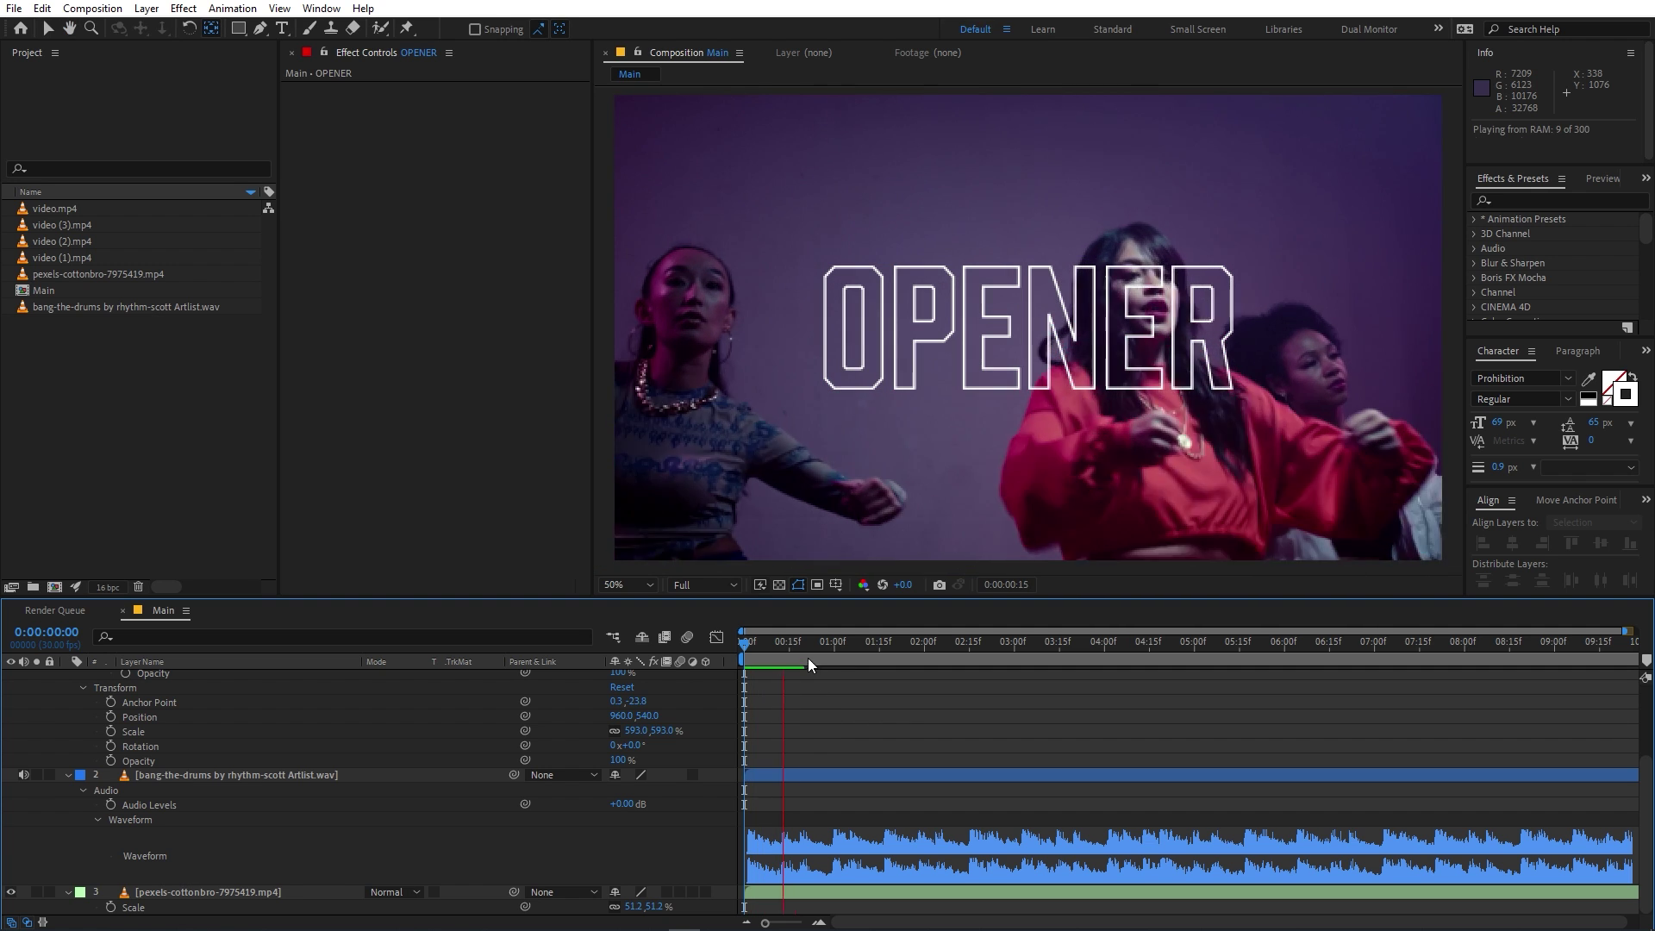
drag(862, 649, 711, 650)
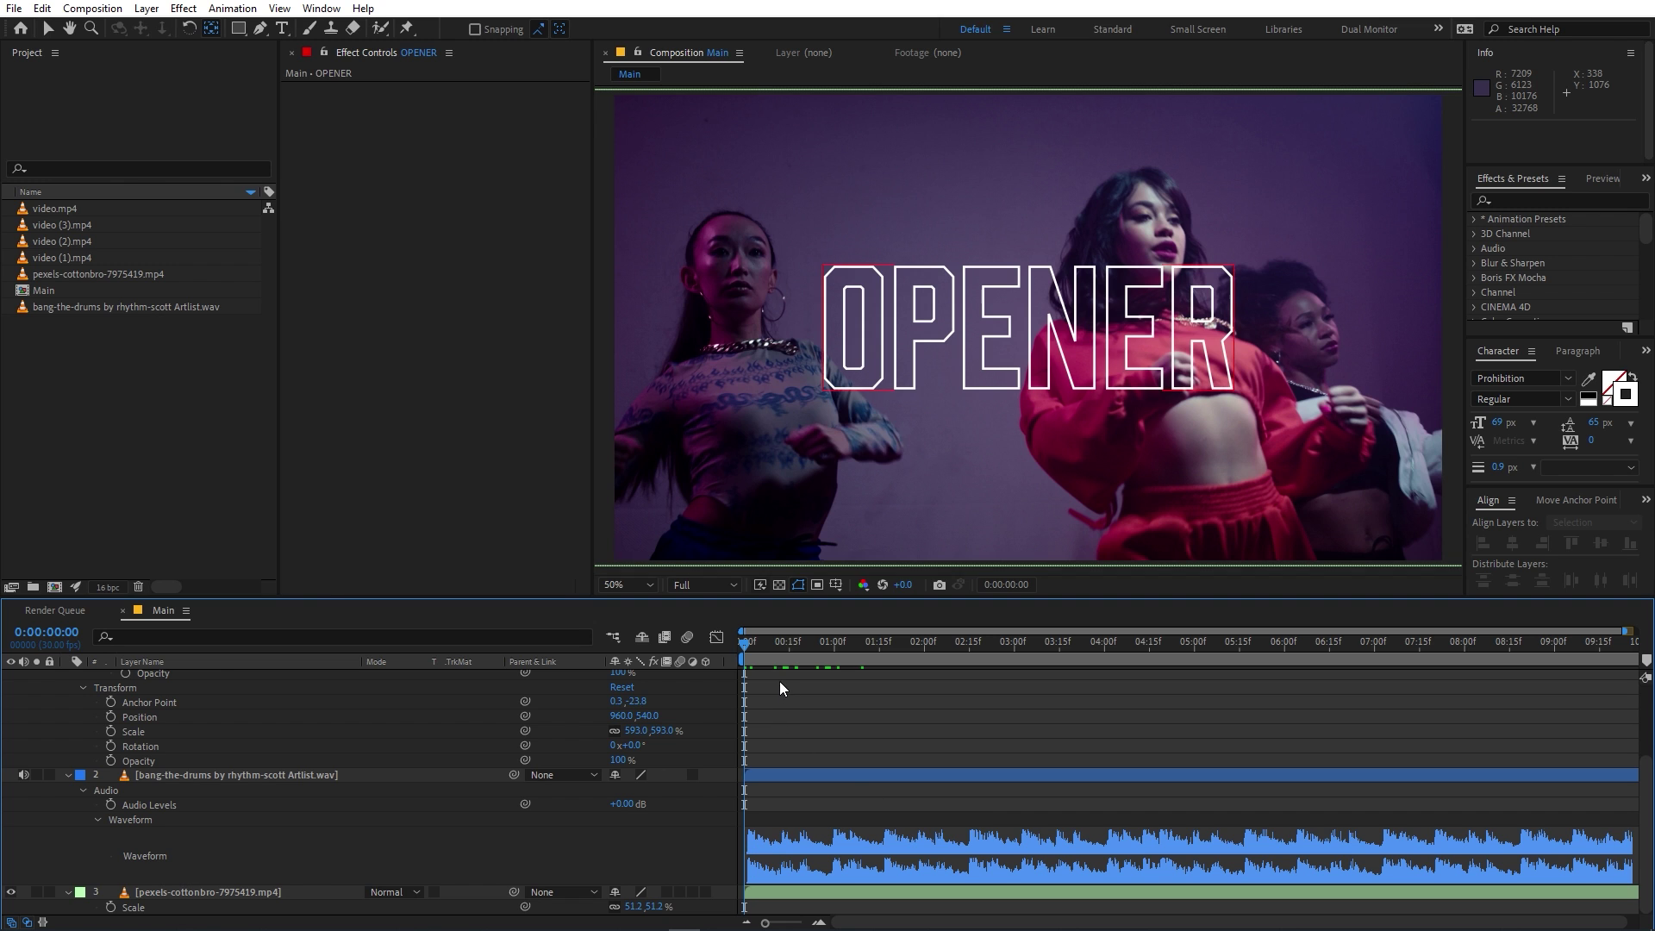
mouse_move(748, 643)
mouse_down()
mouse_move(805, 657)
mouse_move(722, 657)
mouse_up()
scroll(802, 728, up, 1)
scroll(810, 750, down, 1)
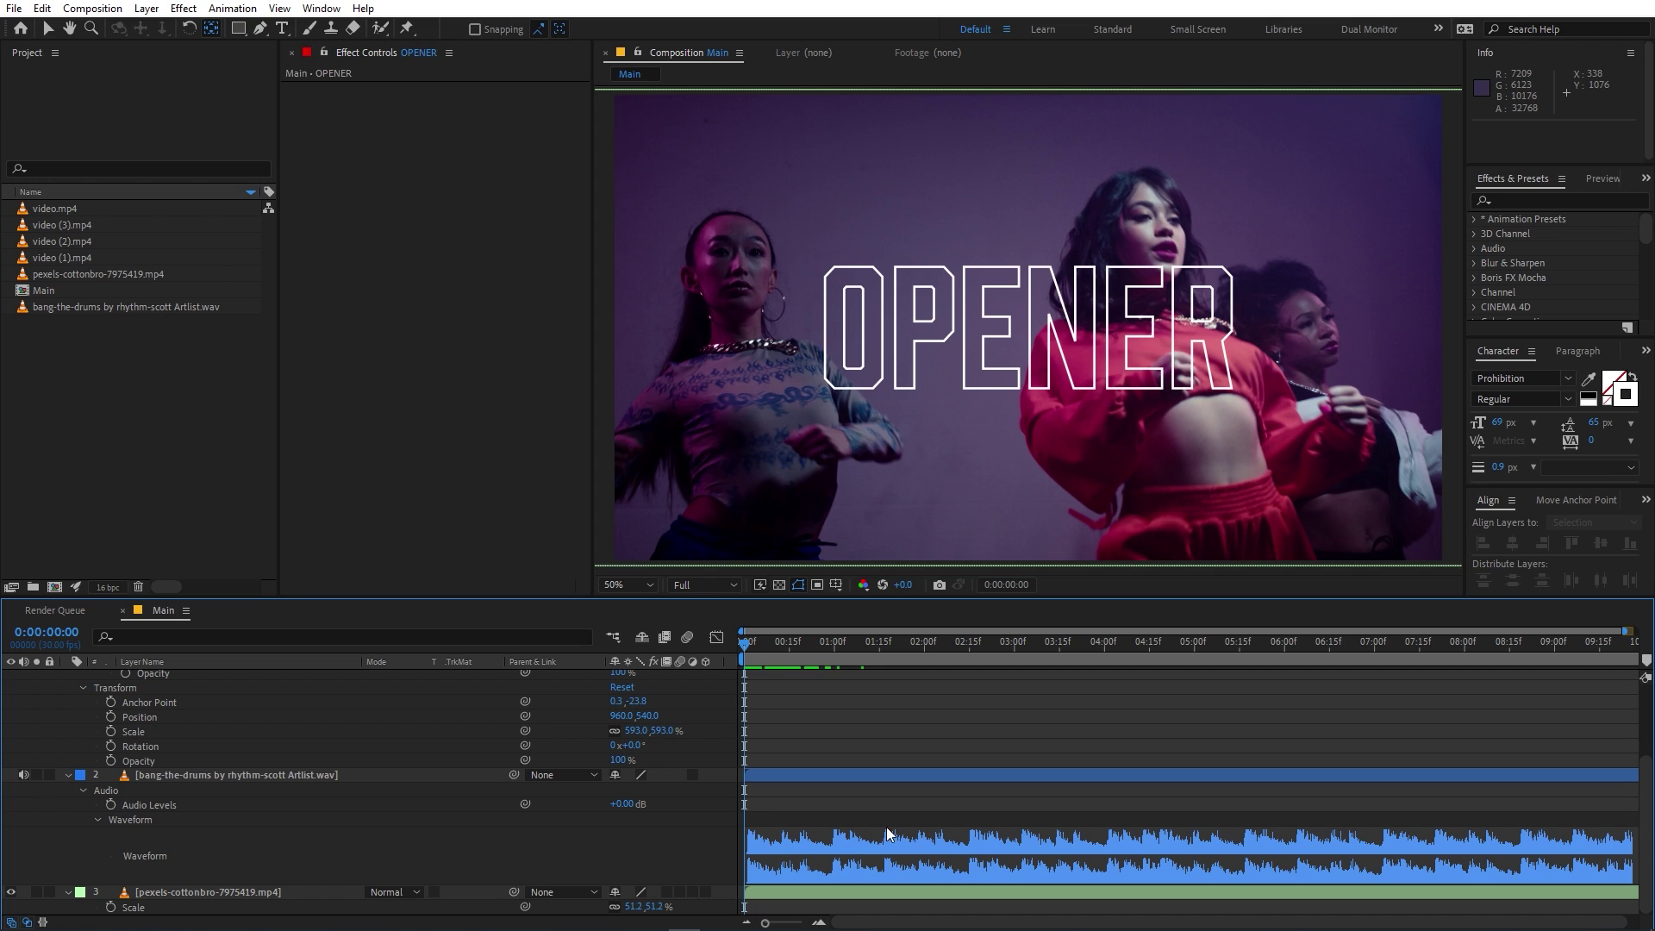
click(69, 775)
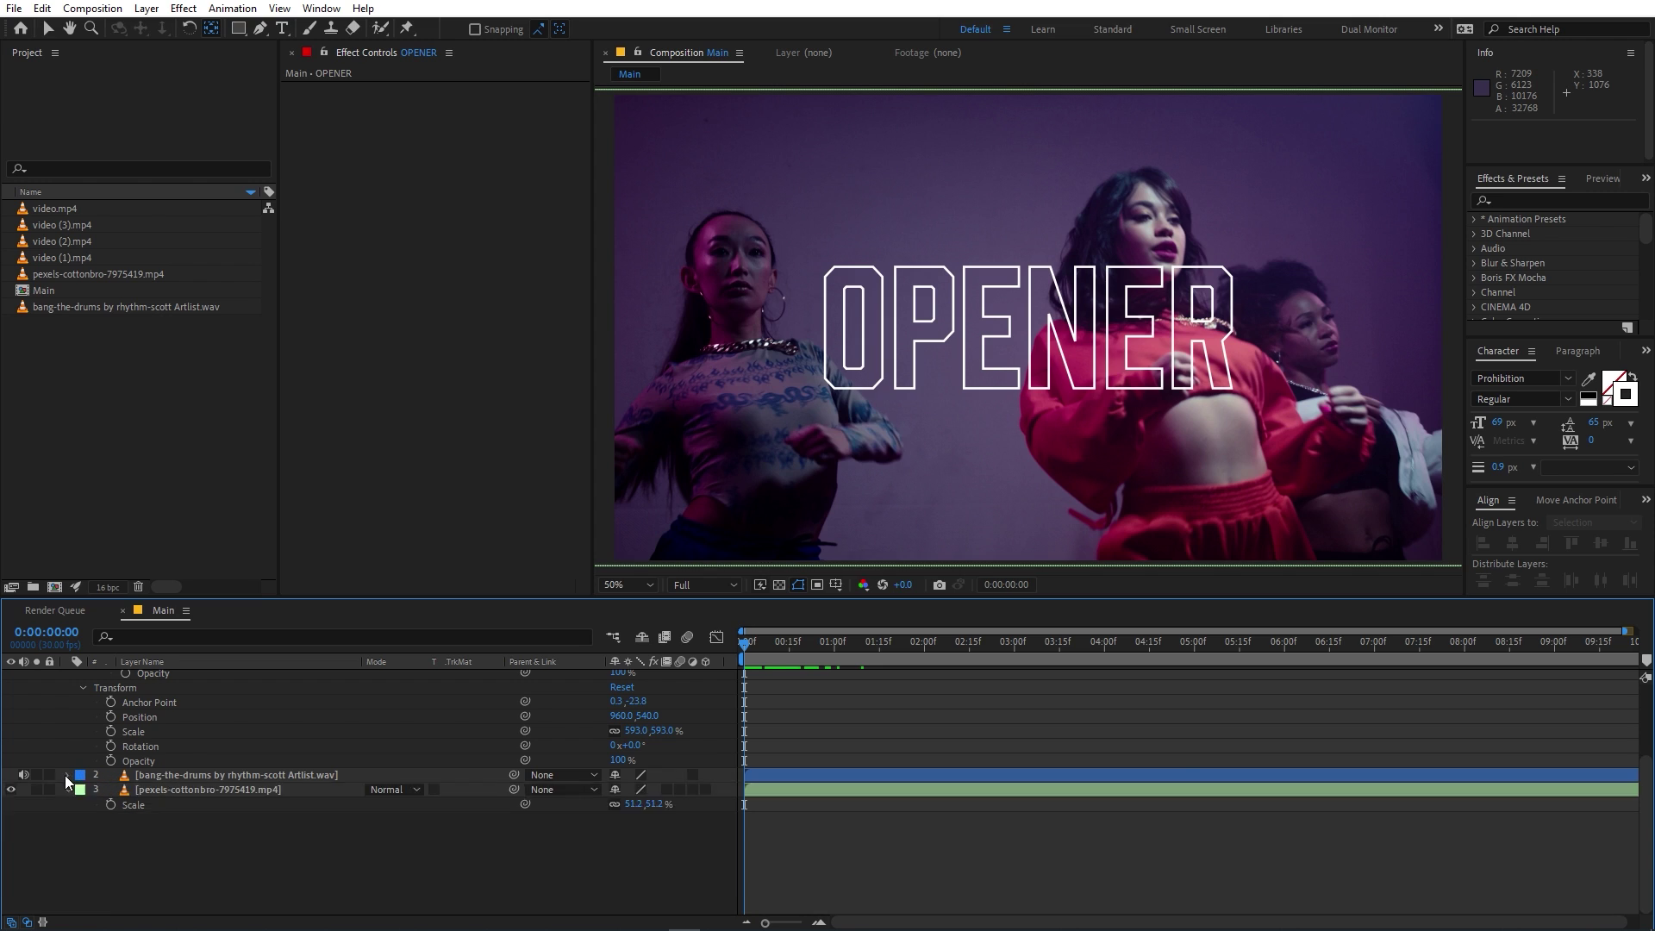
Step: Set the OPENER animator's opacity to 0% and expand its Range Selector 1 properties
click(742, 681)
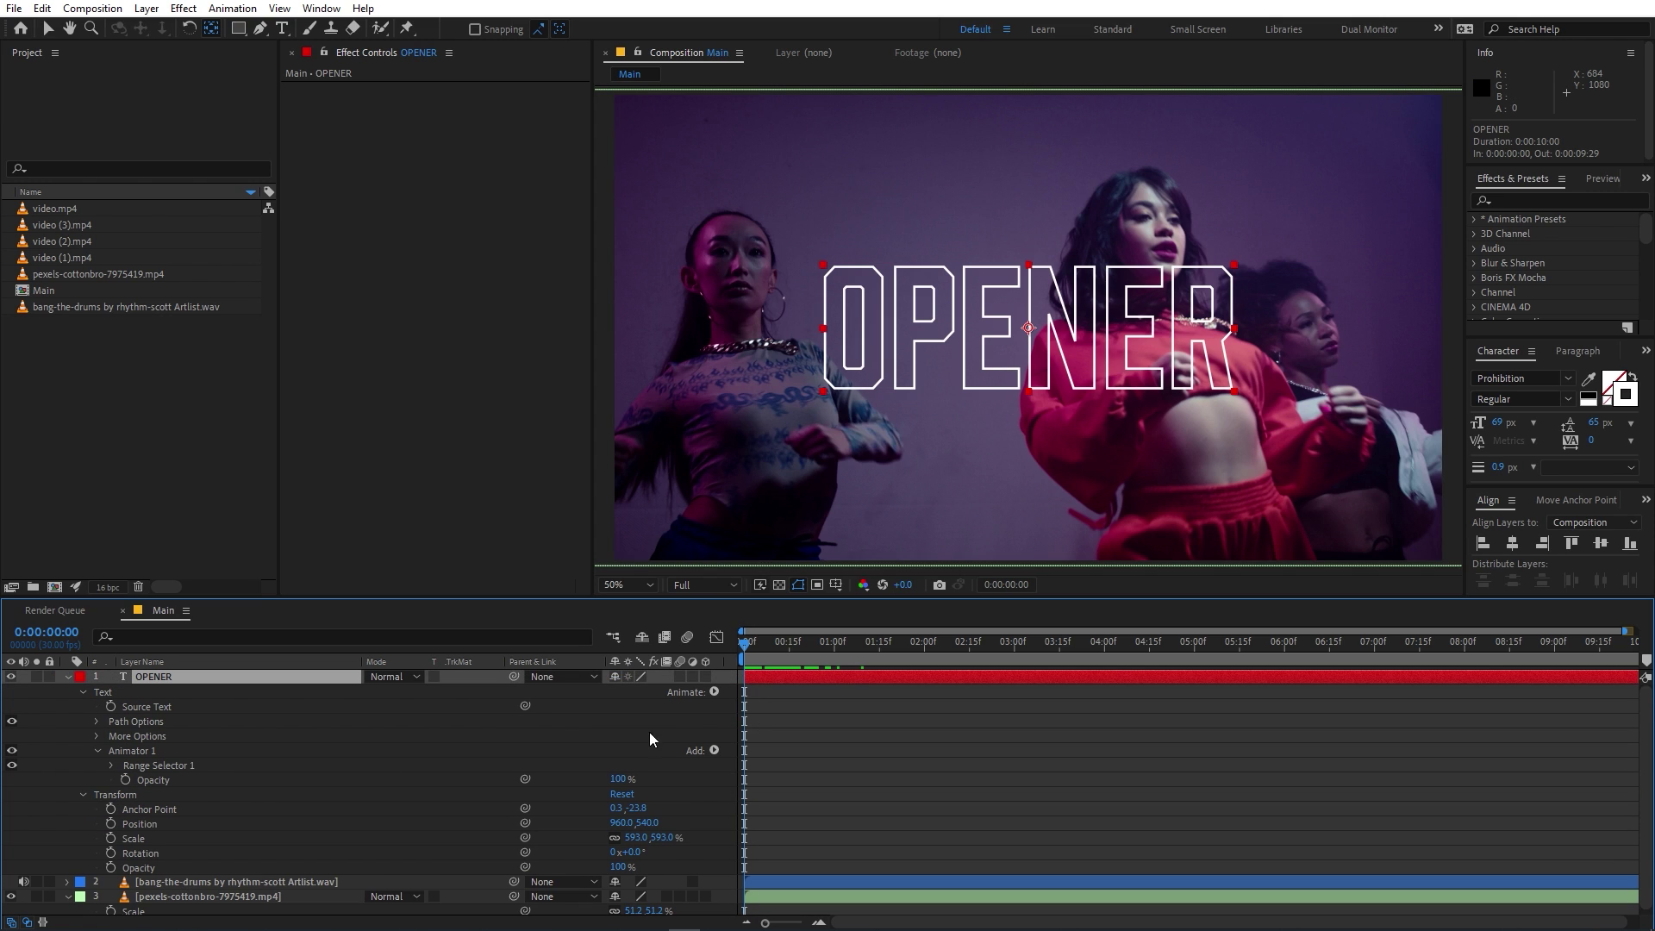
click(159, 781)
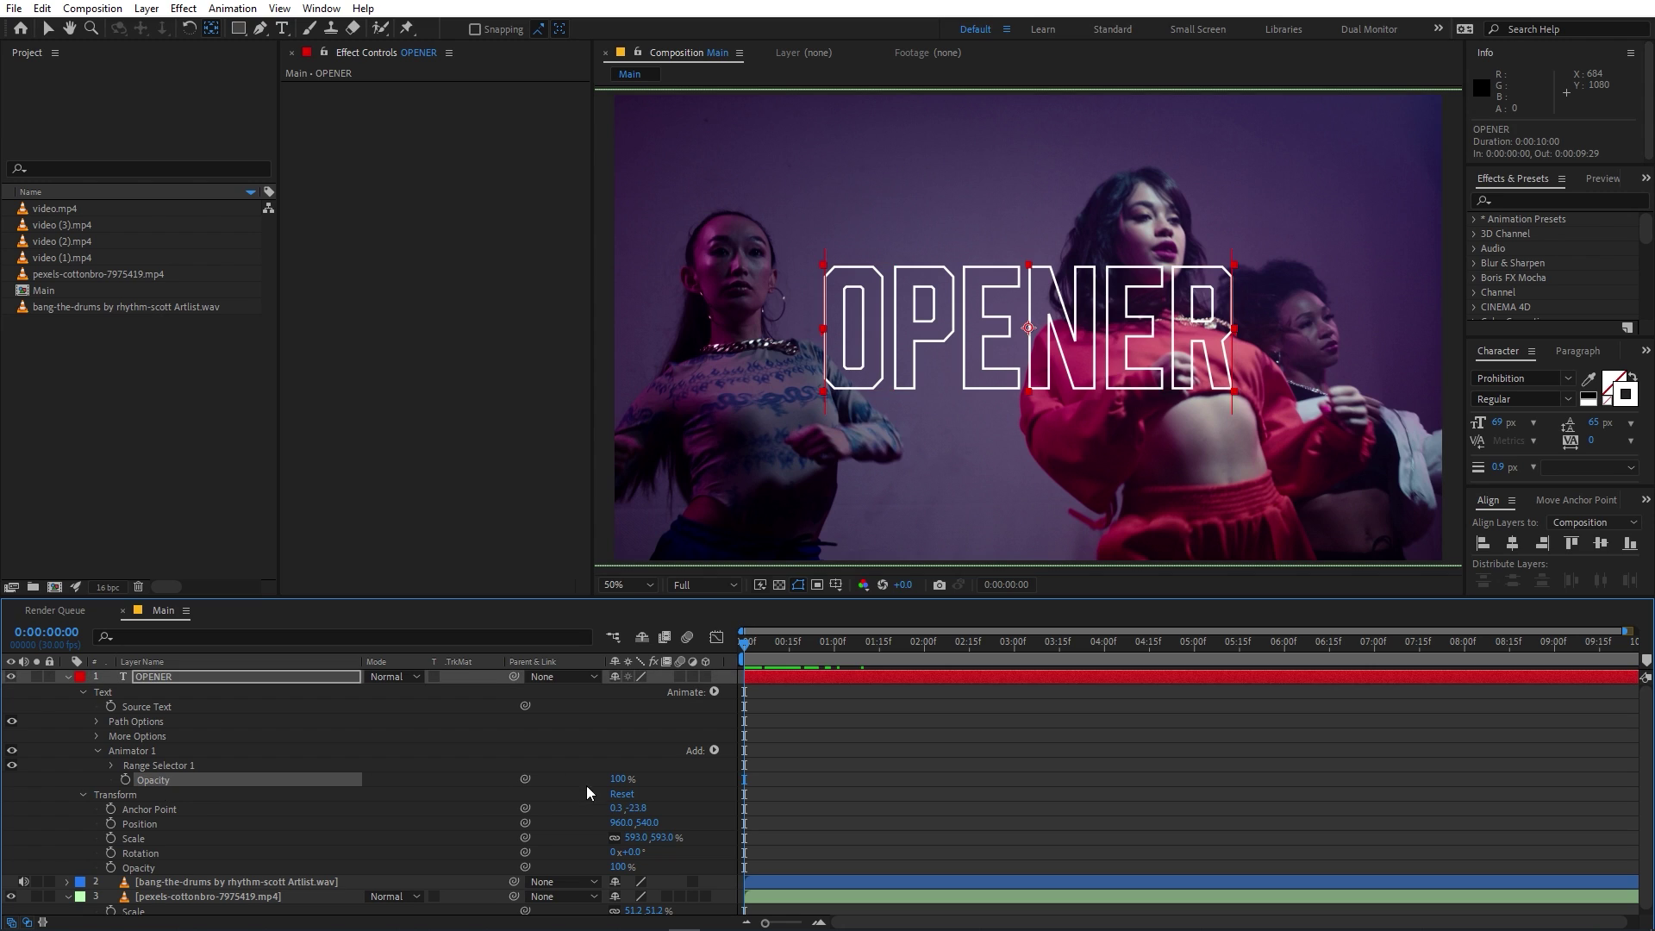
drag(617, 780, 476, 792)
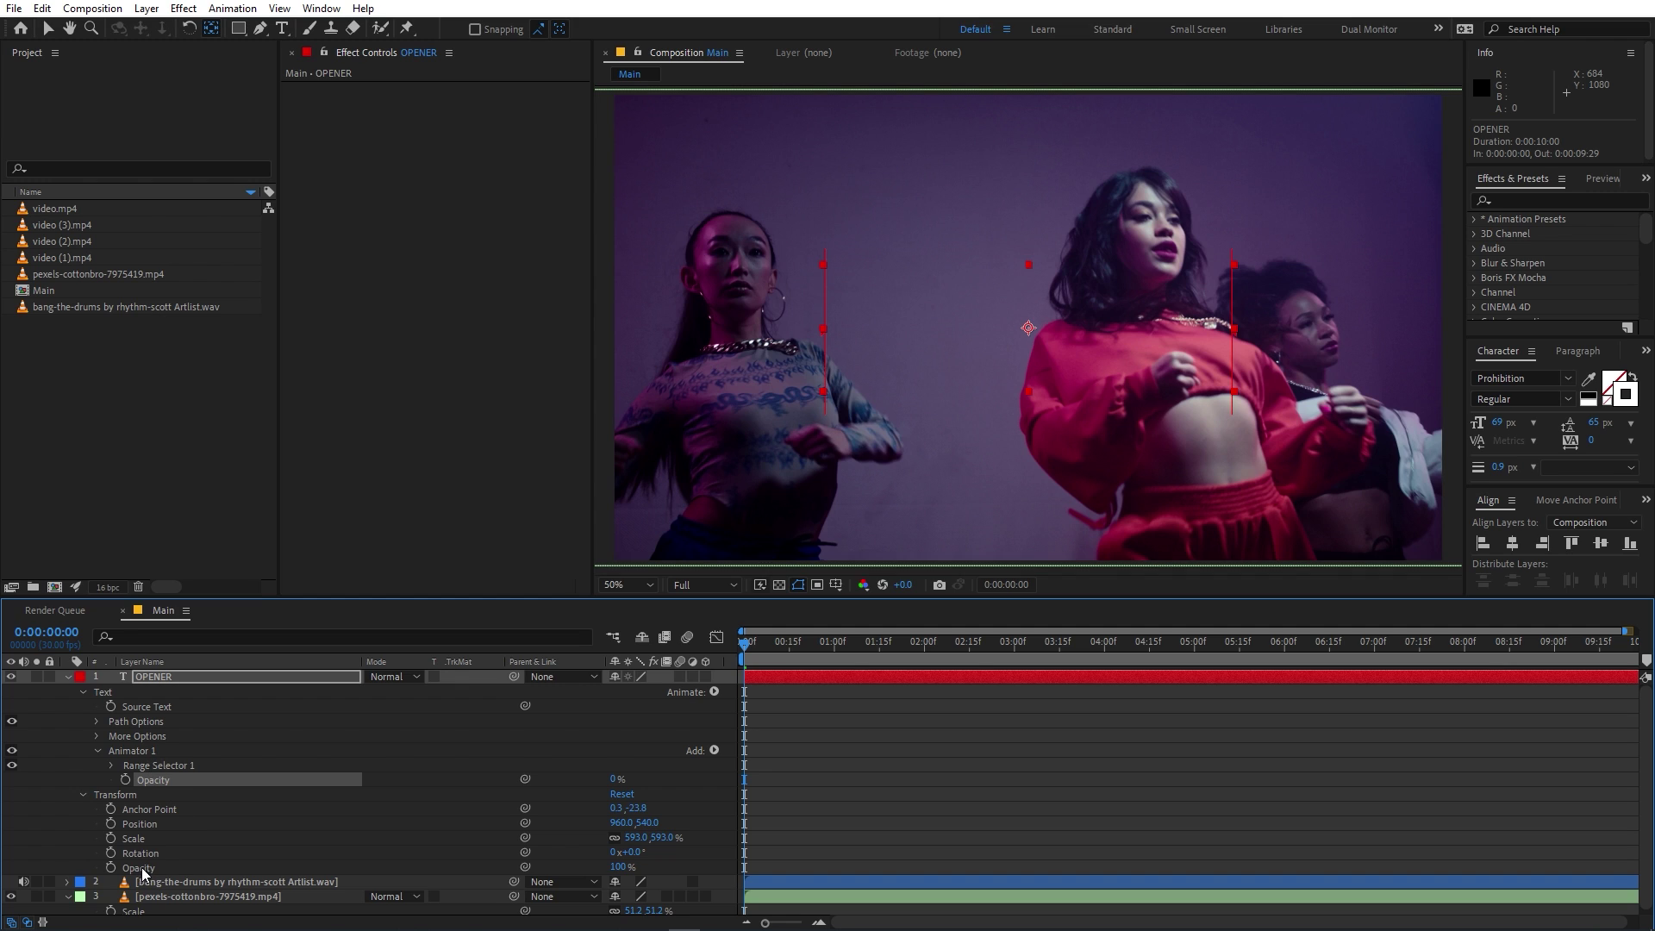
click(112, 765)
click(103, 786)
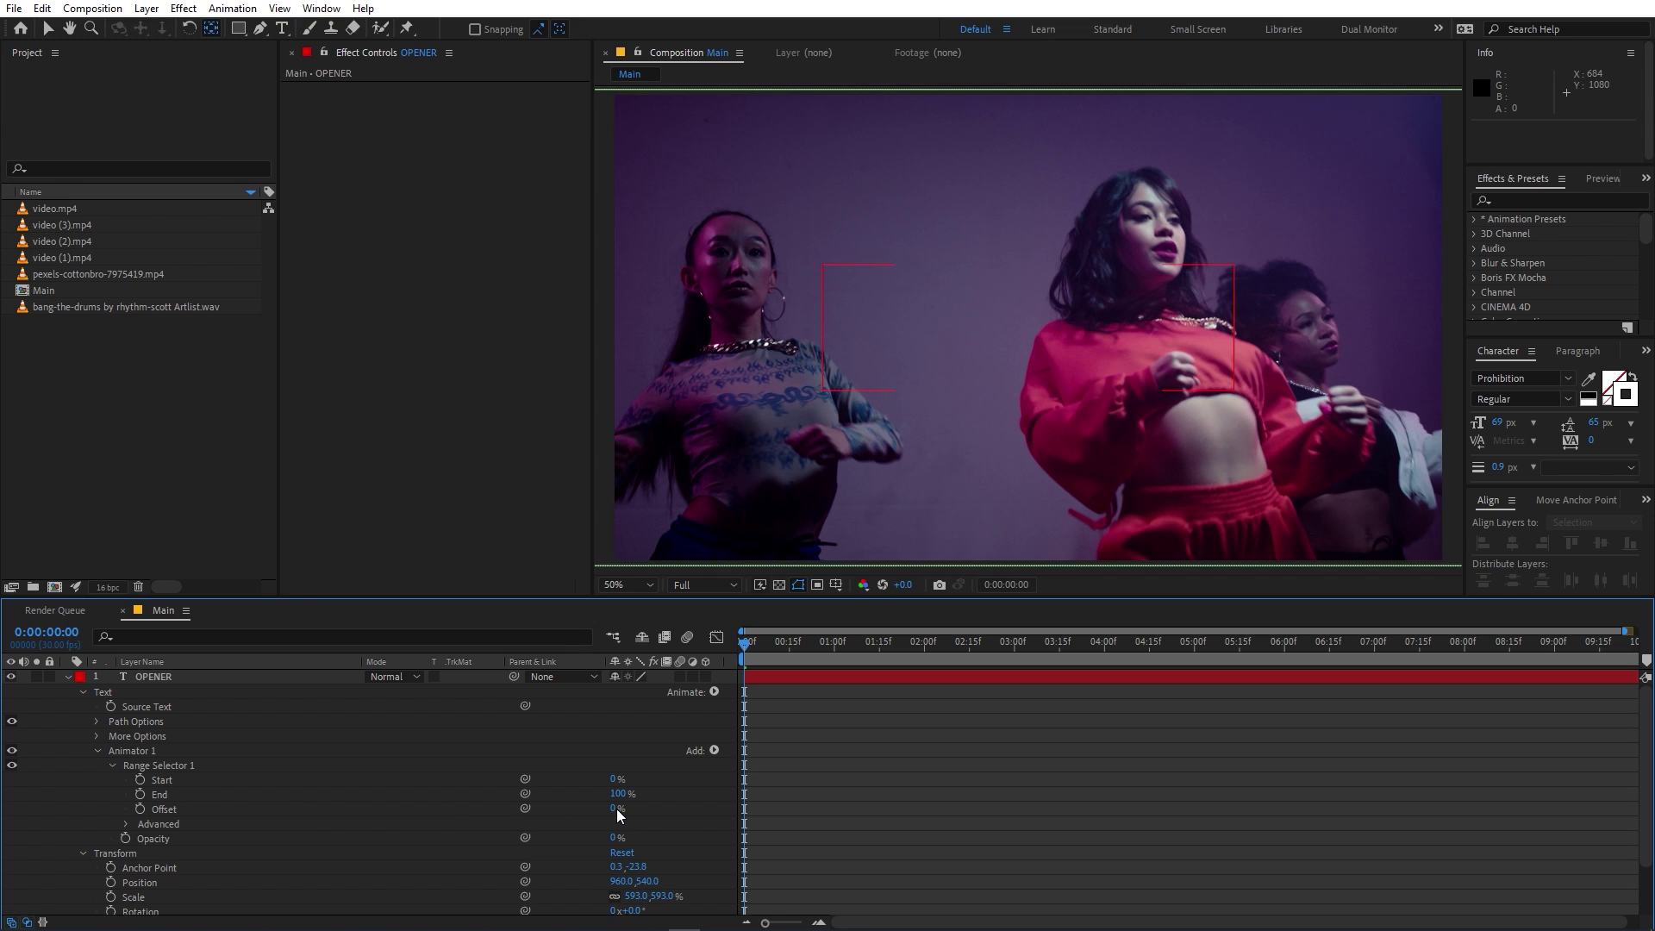
drag(617, 808, 718, 815)
key(ctrl+z)
drag(617, 783, 179, 800)
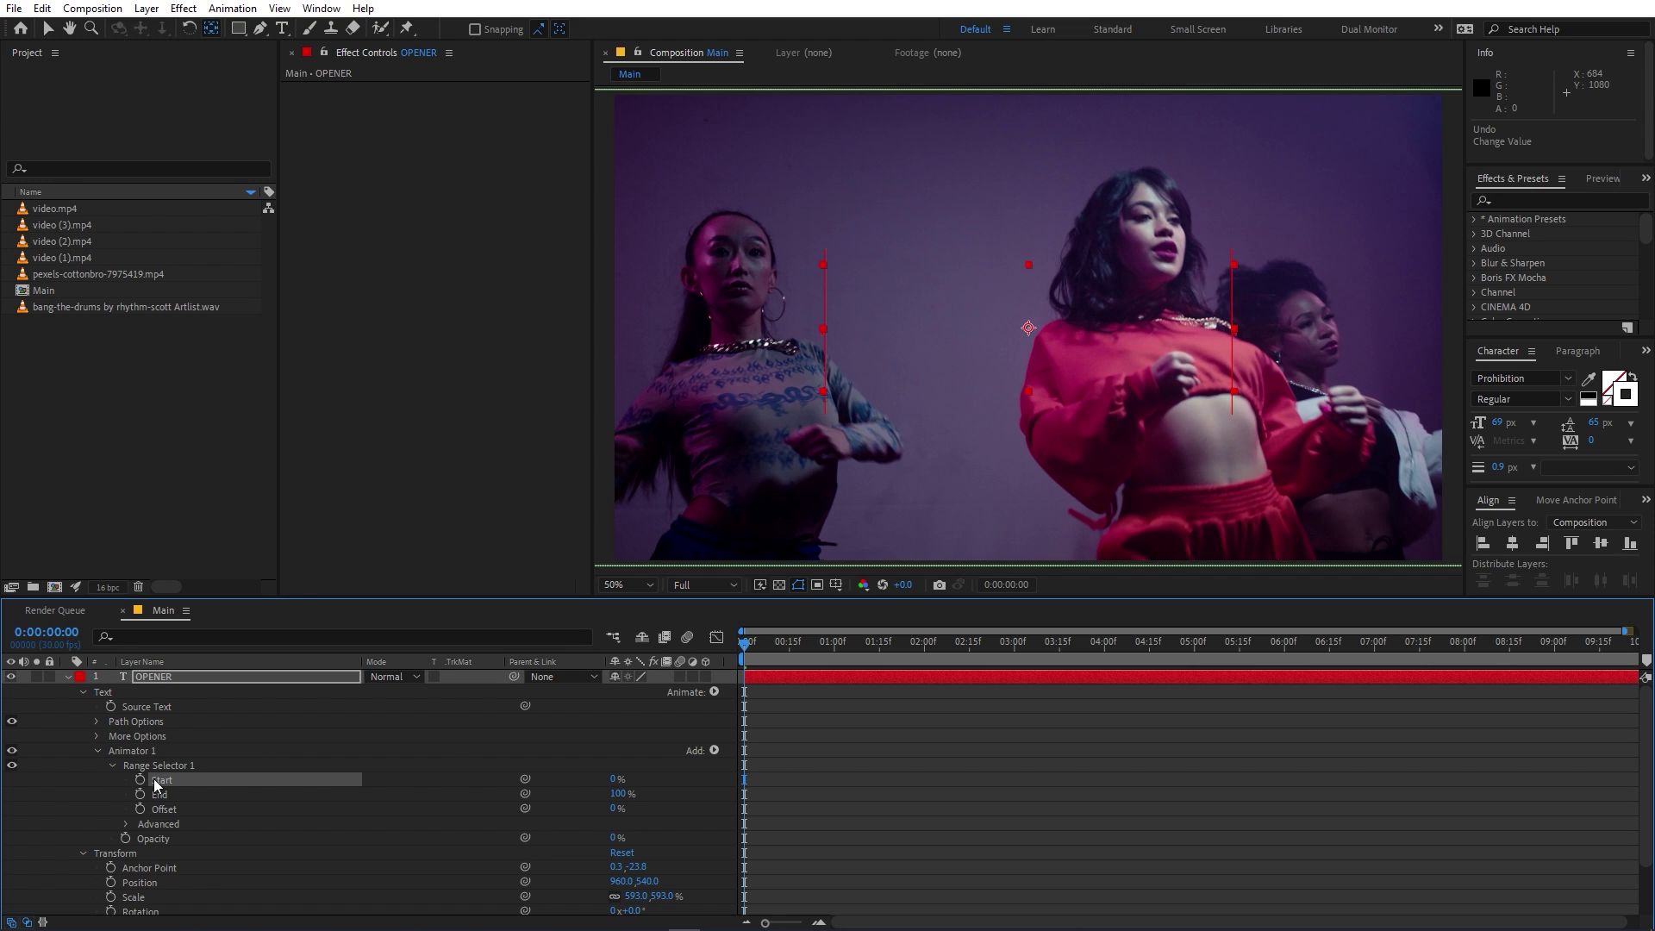
Step: Keyframe the range selector's Start from 0% at 0:00:00:00 to 100% at 0:00:00:15
click(140, 780)
drag(746, 653, 791, 658)
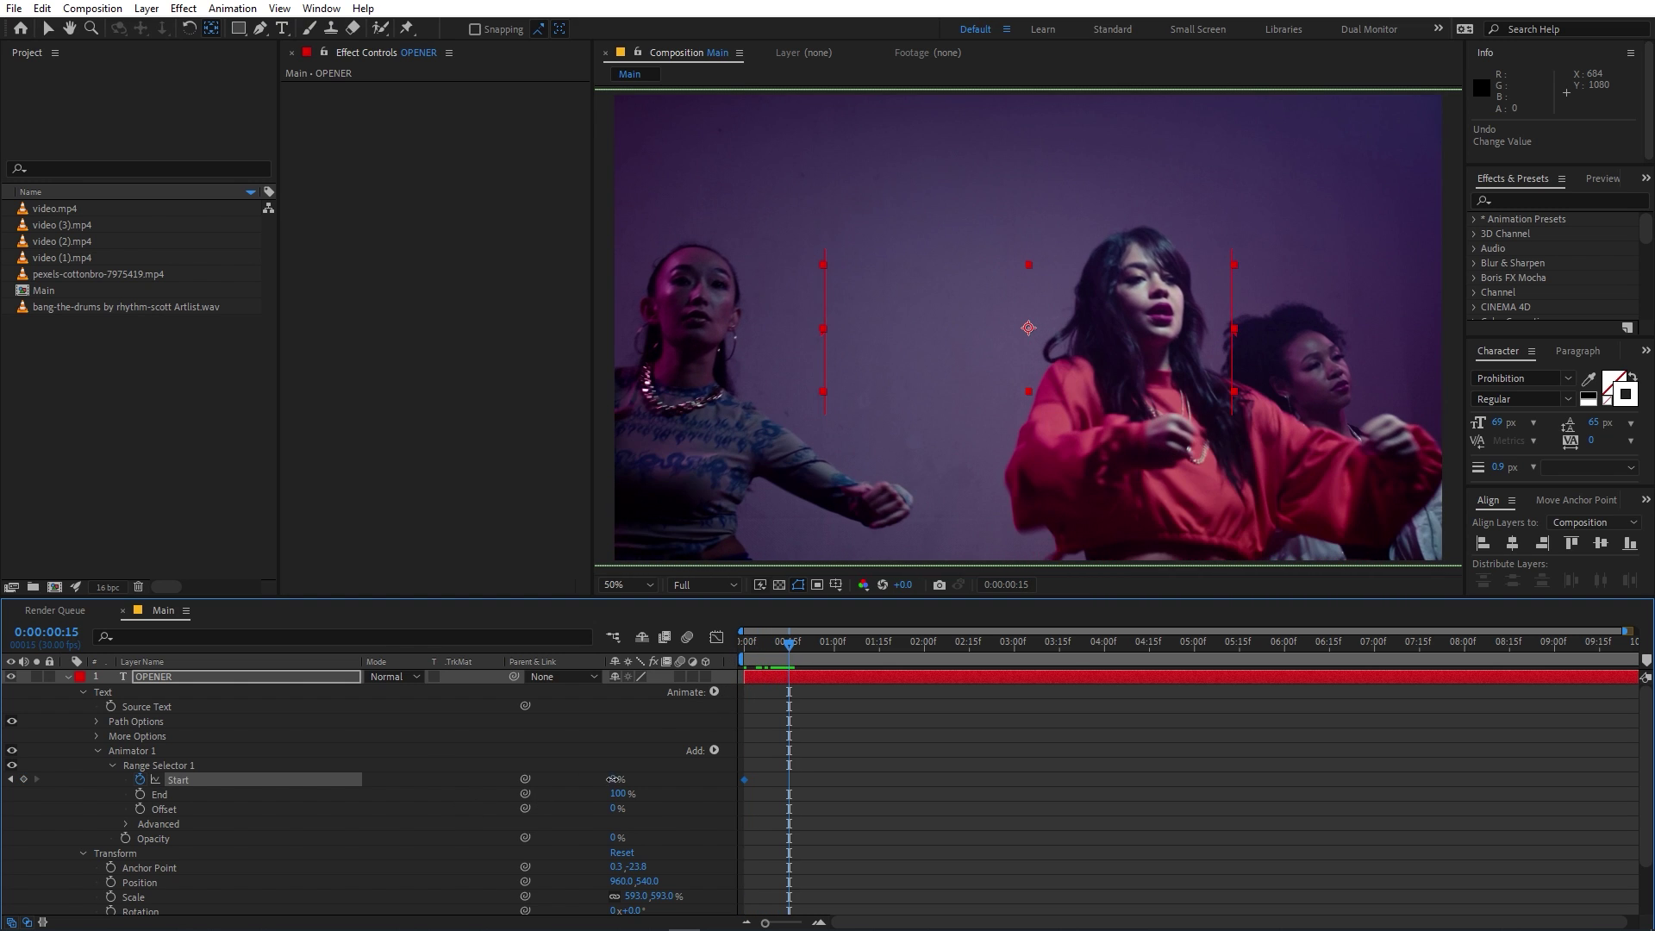
drag(610, 782, 751, 779)
drag(755, 643, 794, 658)
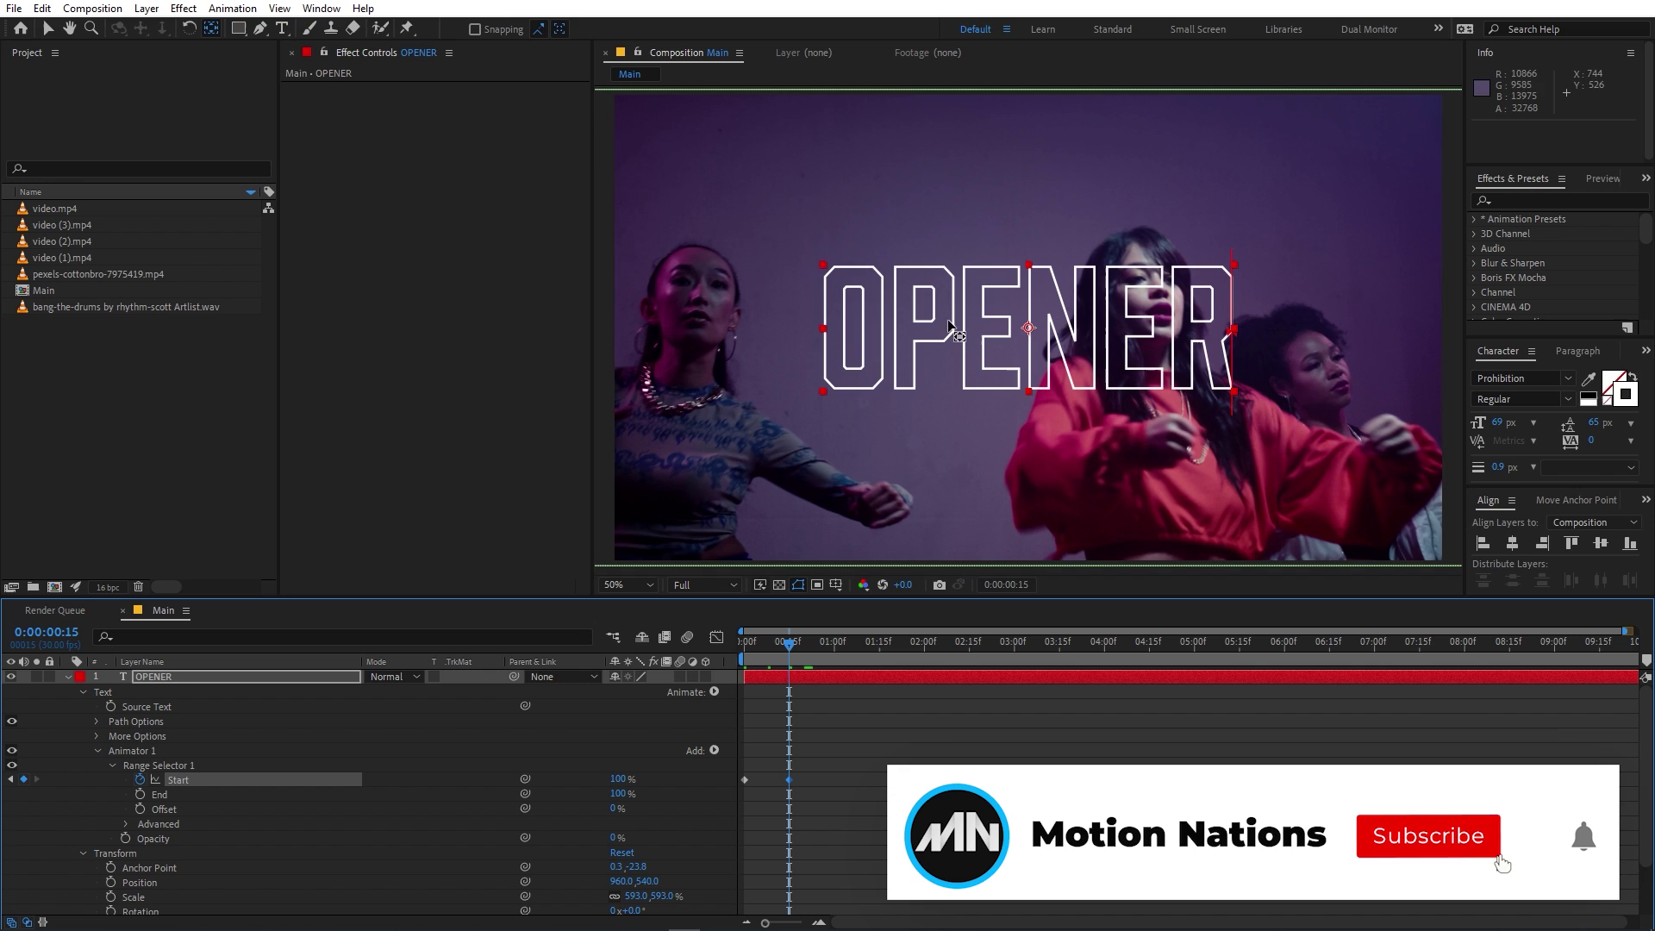
Step: Turn on Randomize Order in the range selector's Advanced settings and preview the letter reveal
click(126, 825)
scroll(119, 817, down, 3)
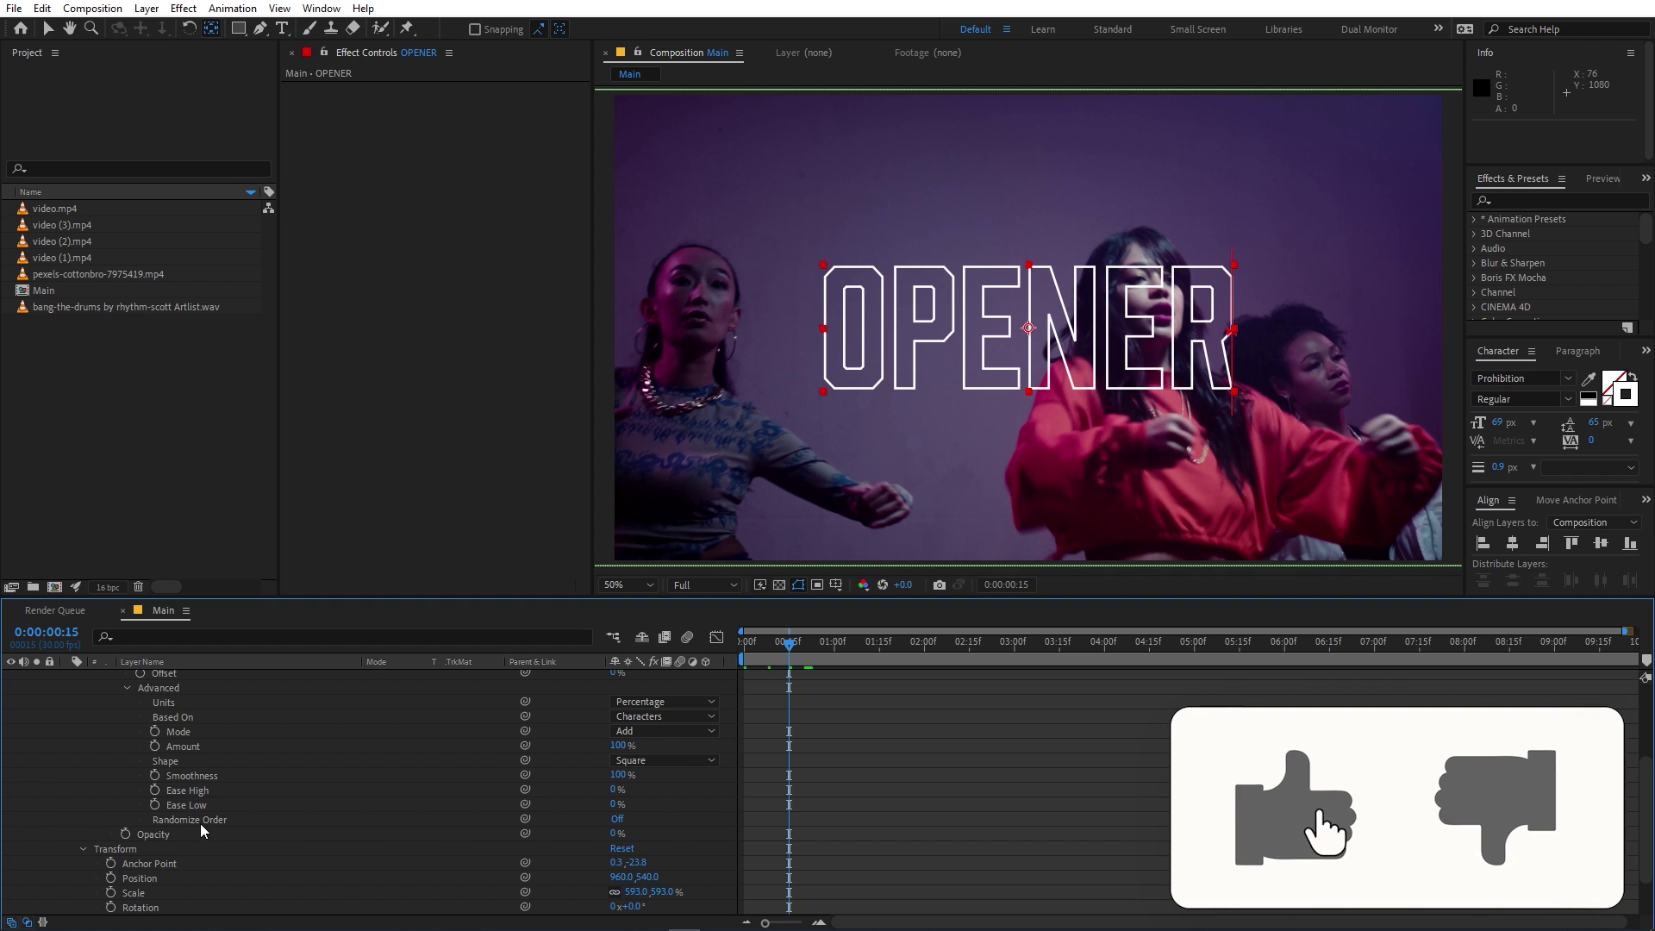
click(617, 819)
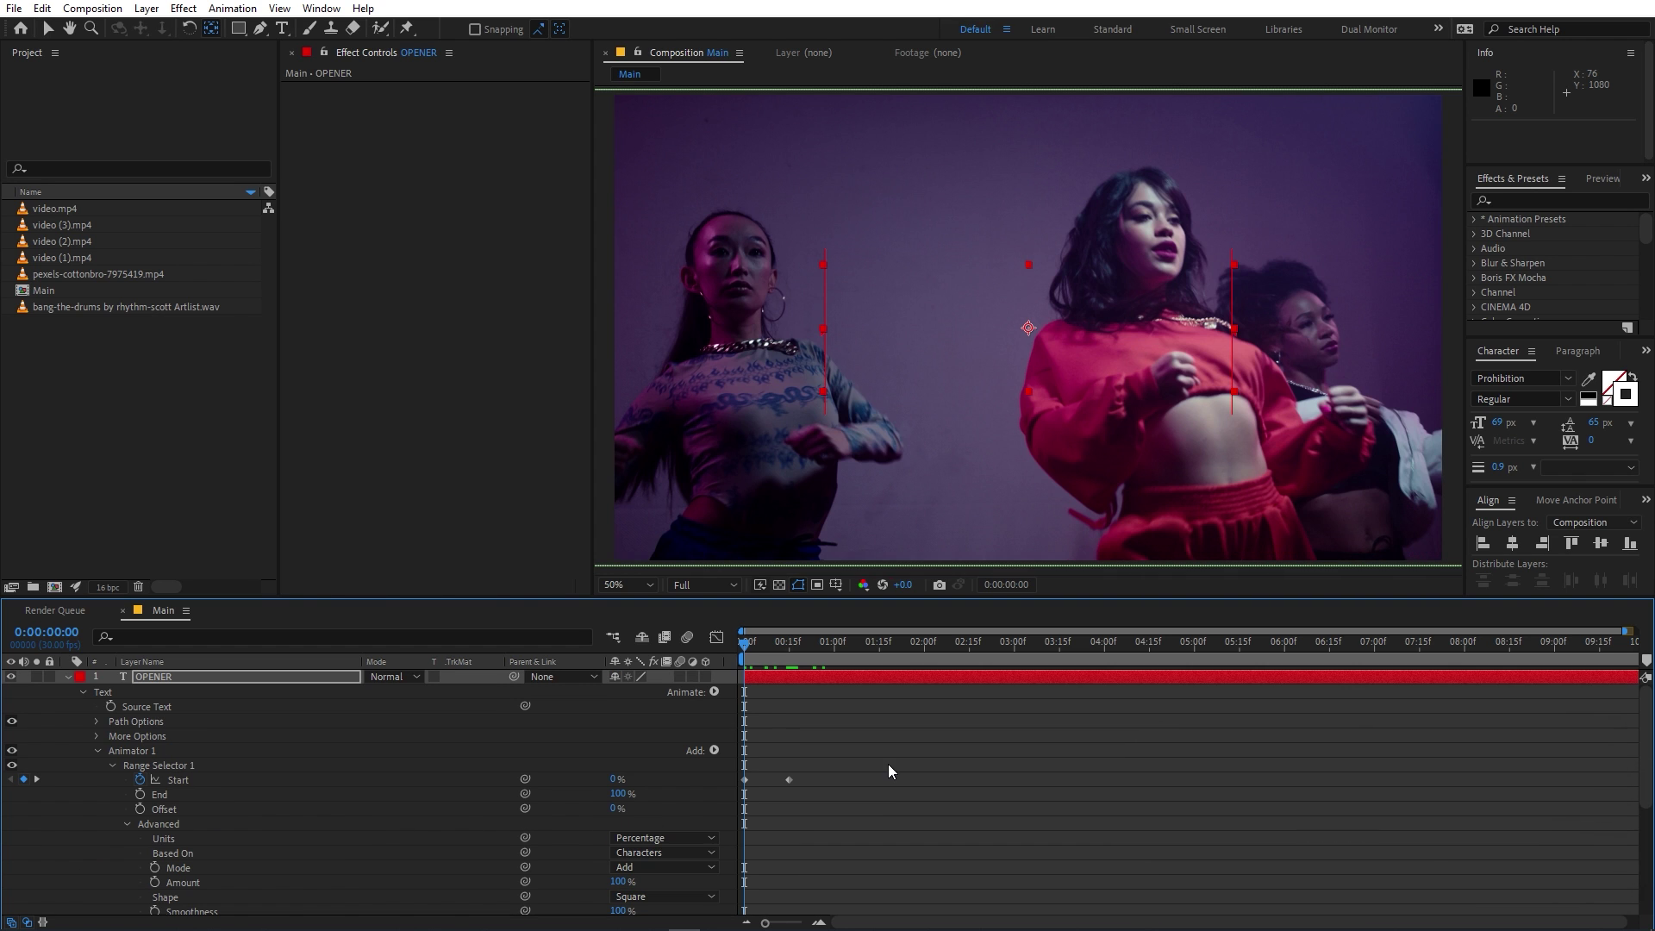
key(space)
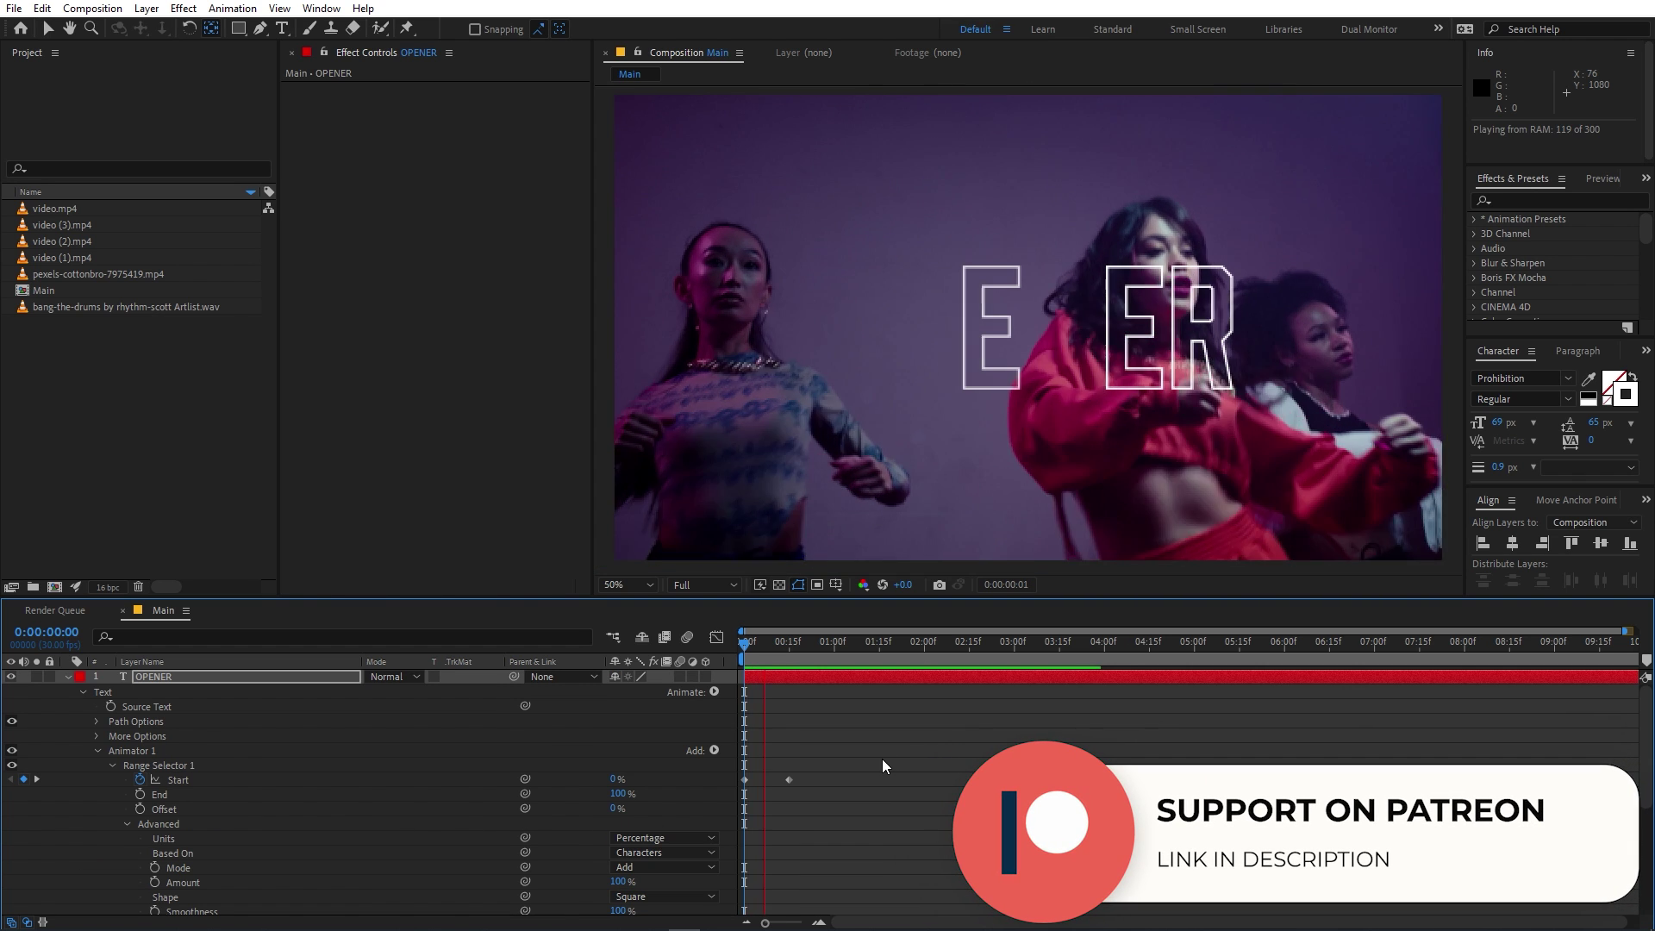
key(space)
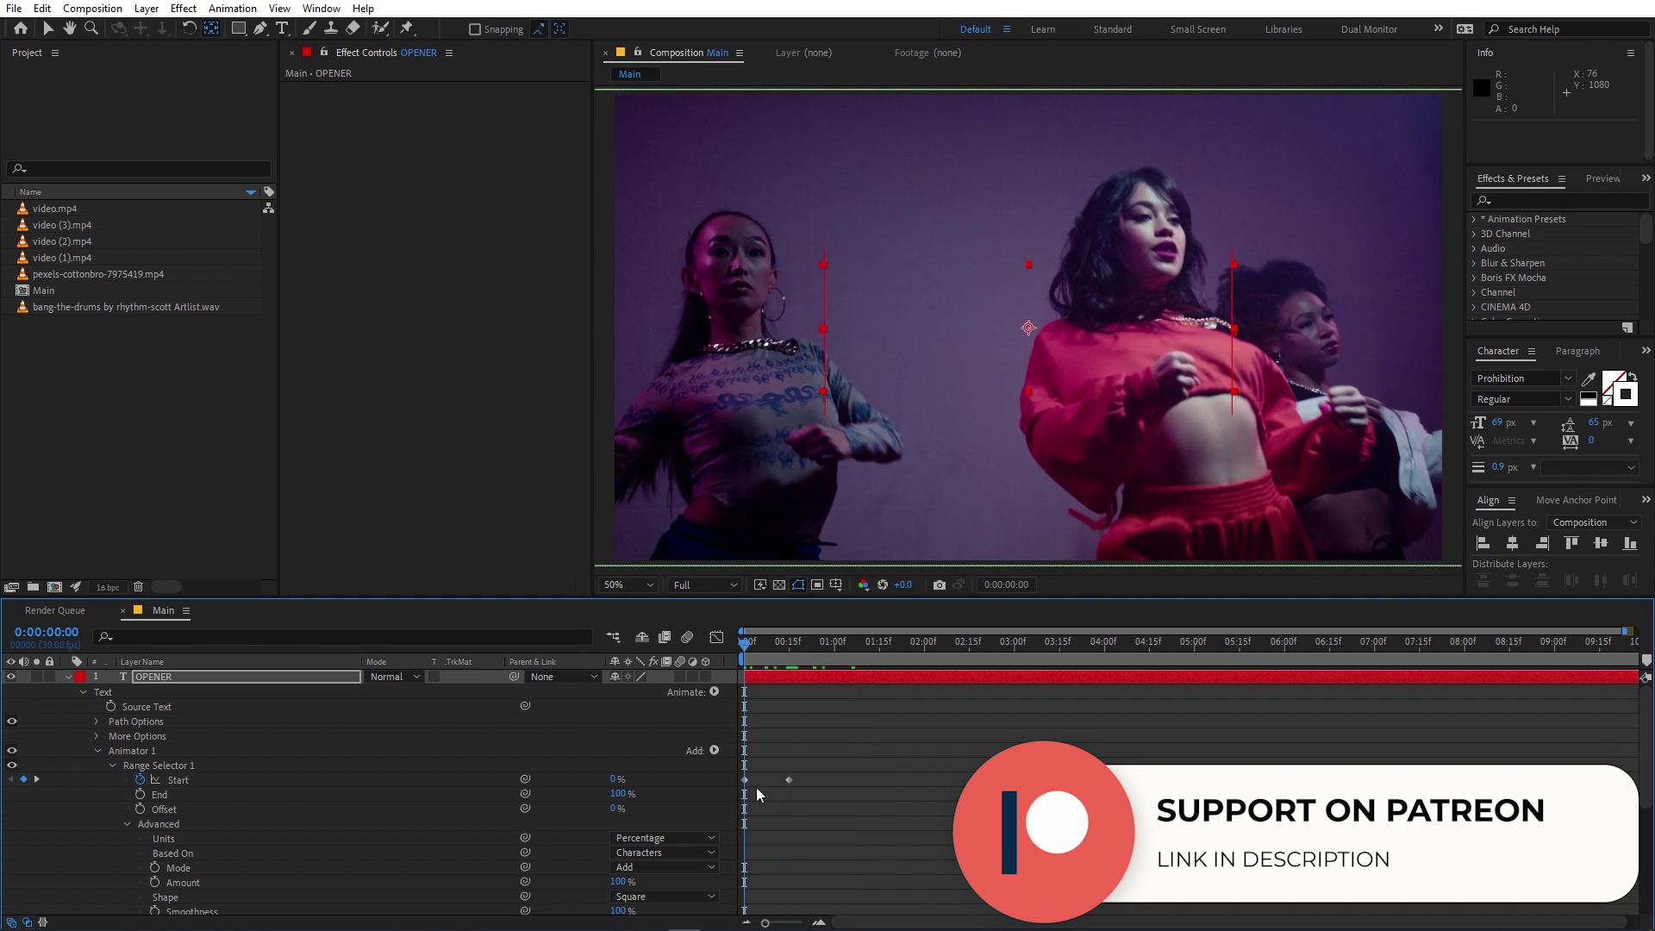
Step: Try a slower reveal, then place the 100% Start keyframe just past the 15-frame mark, previewing each timing
drag(790, 778, 821, 779)
key(space)
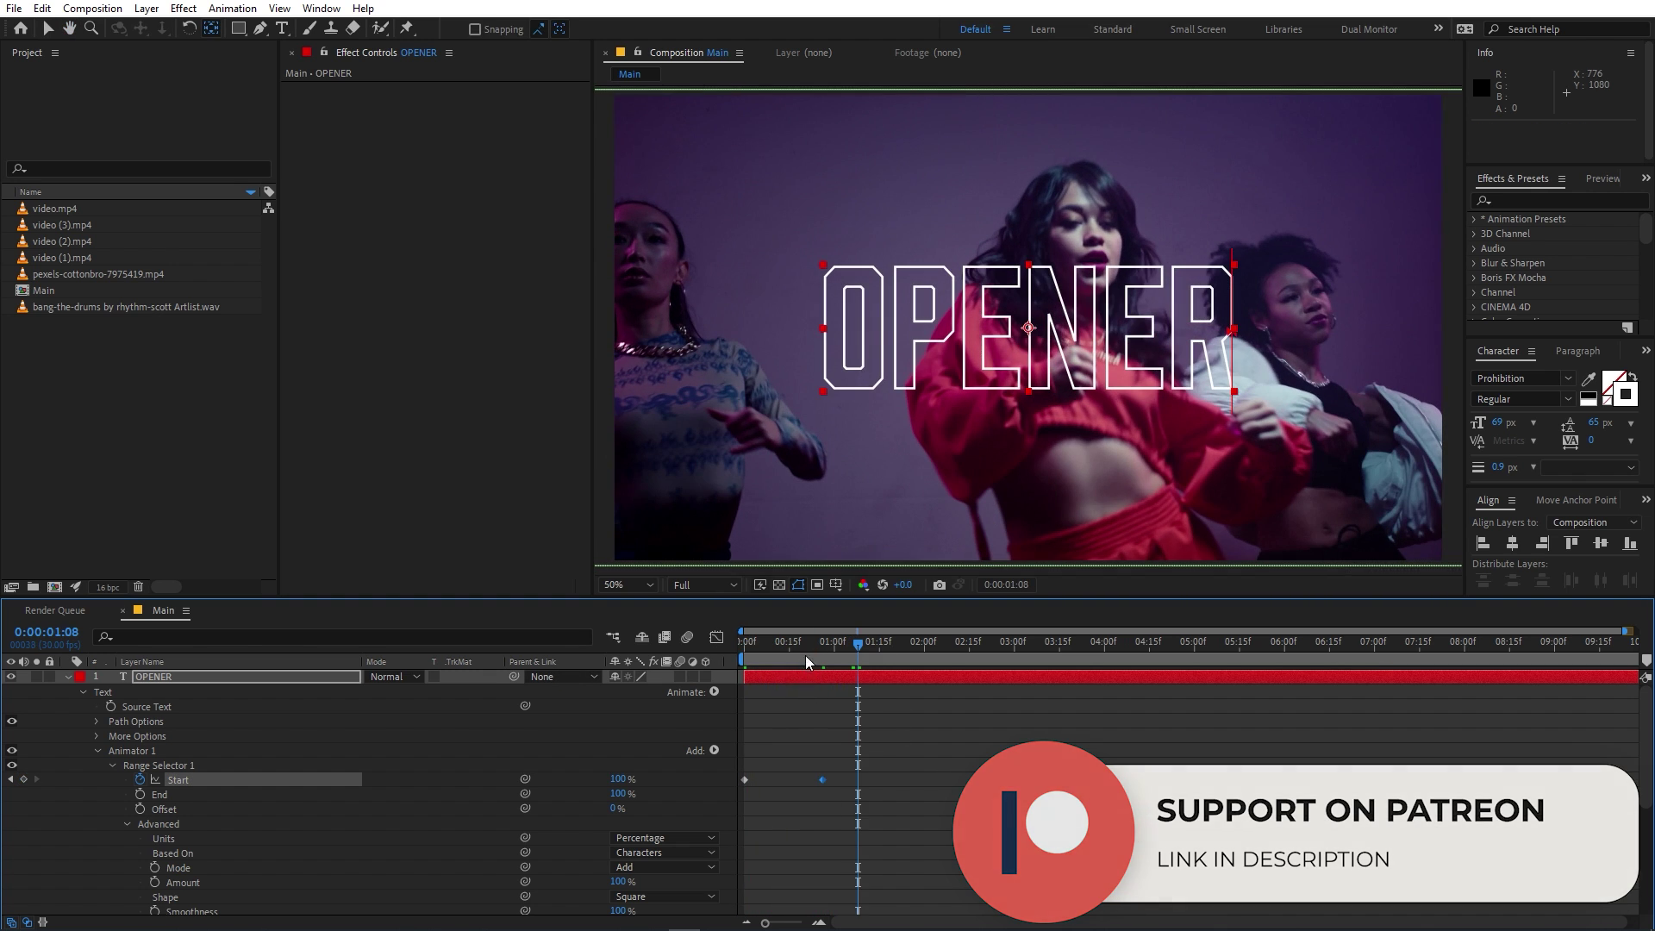
key(space)
drag(823, 779, 793, 779)
key(space)
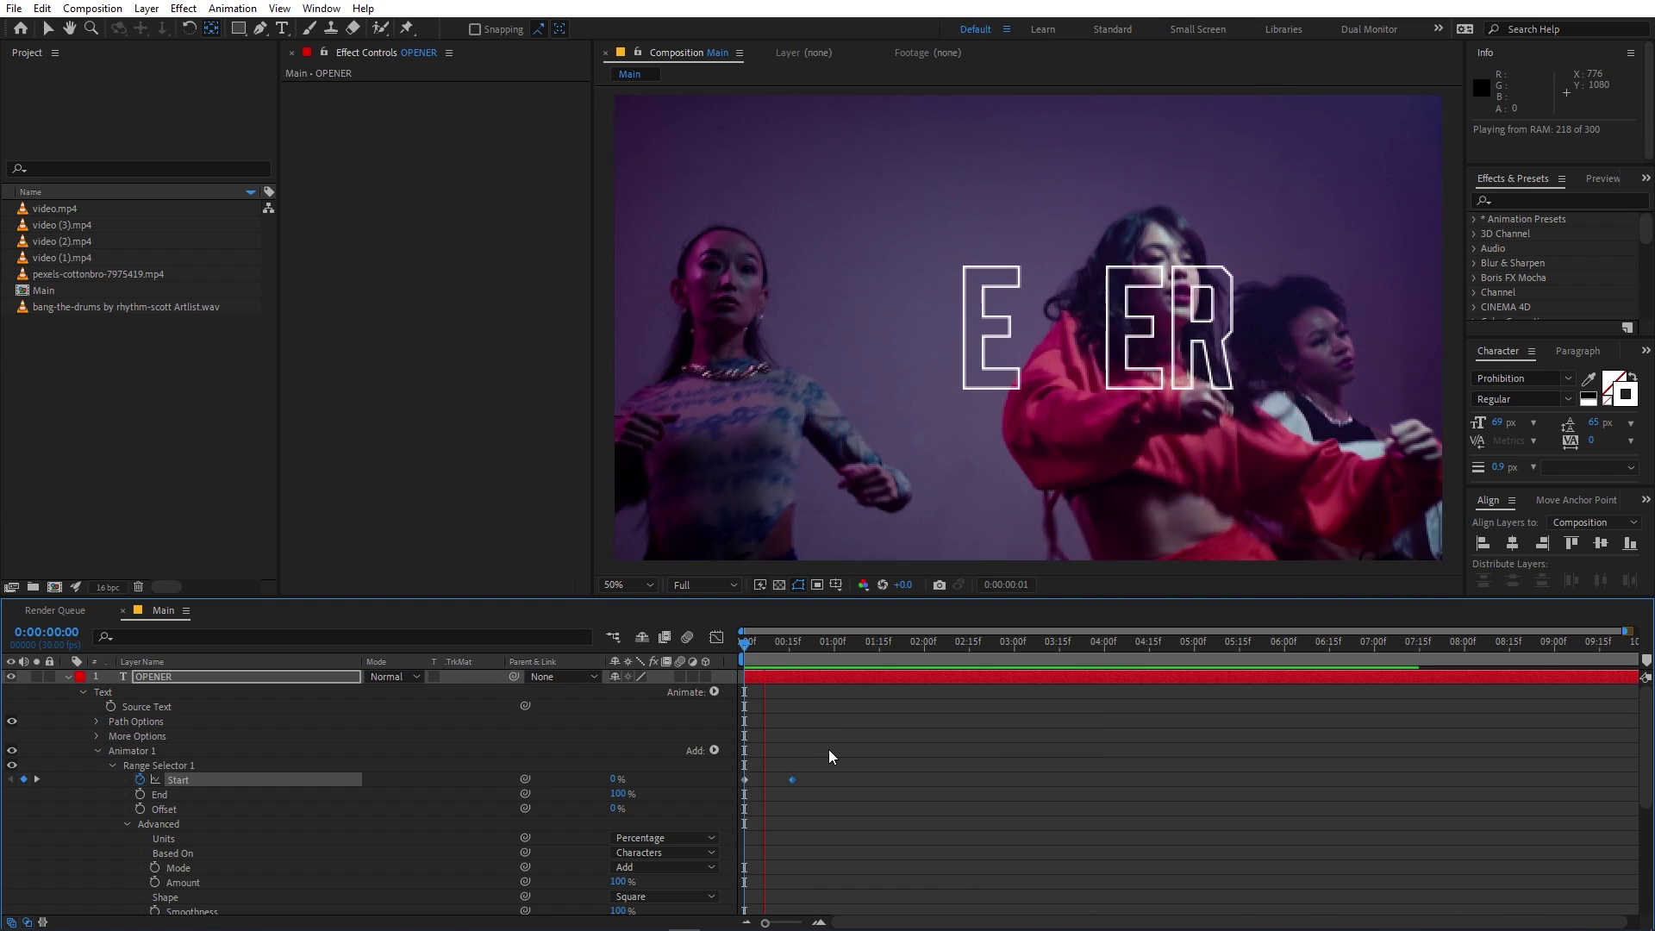
key(space)
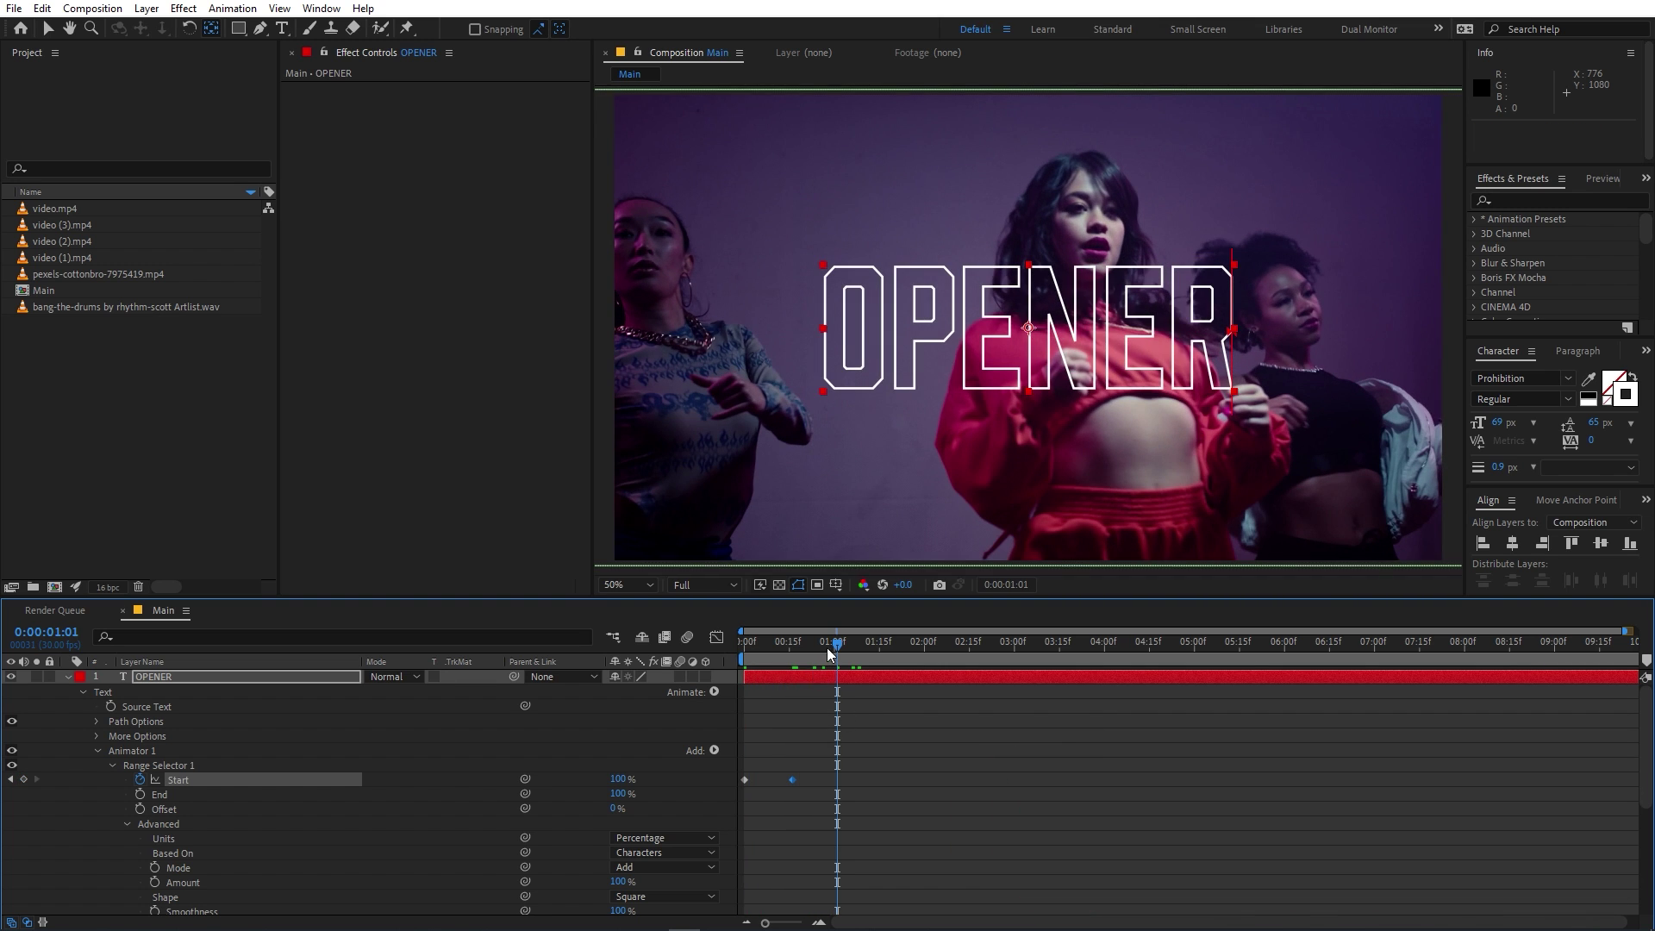
Step: Duplicate the OPENER text layer and give the copy a solid white fill with no stroke
click(68, 676)
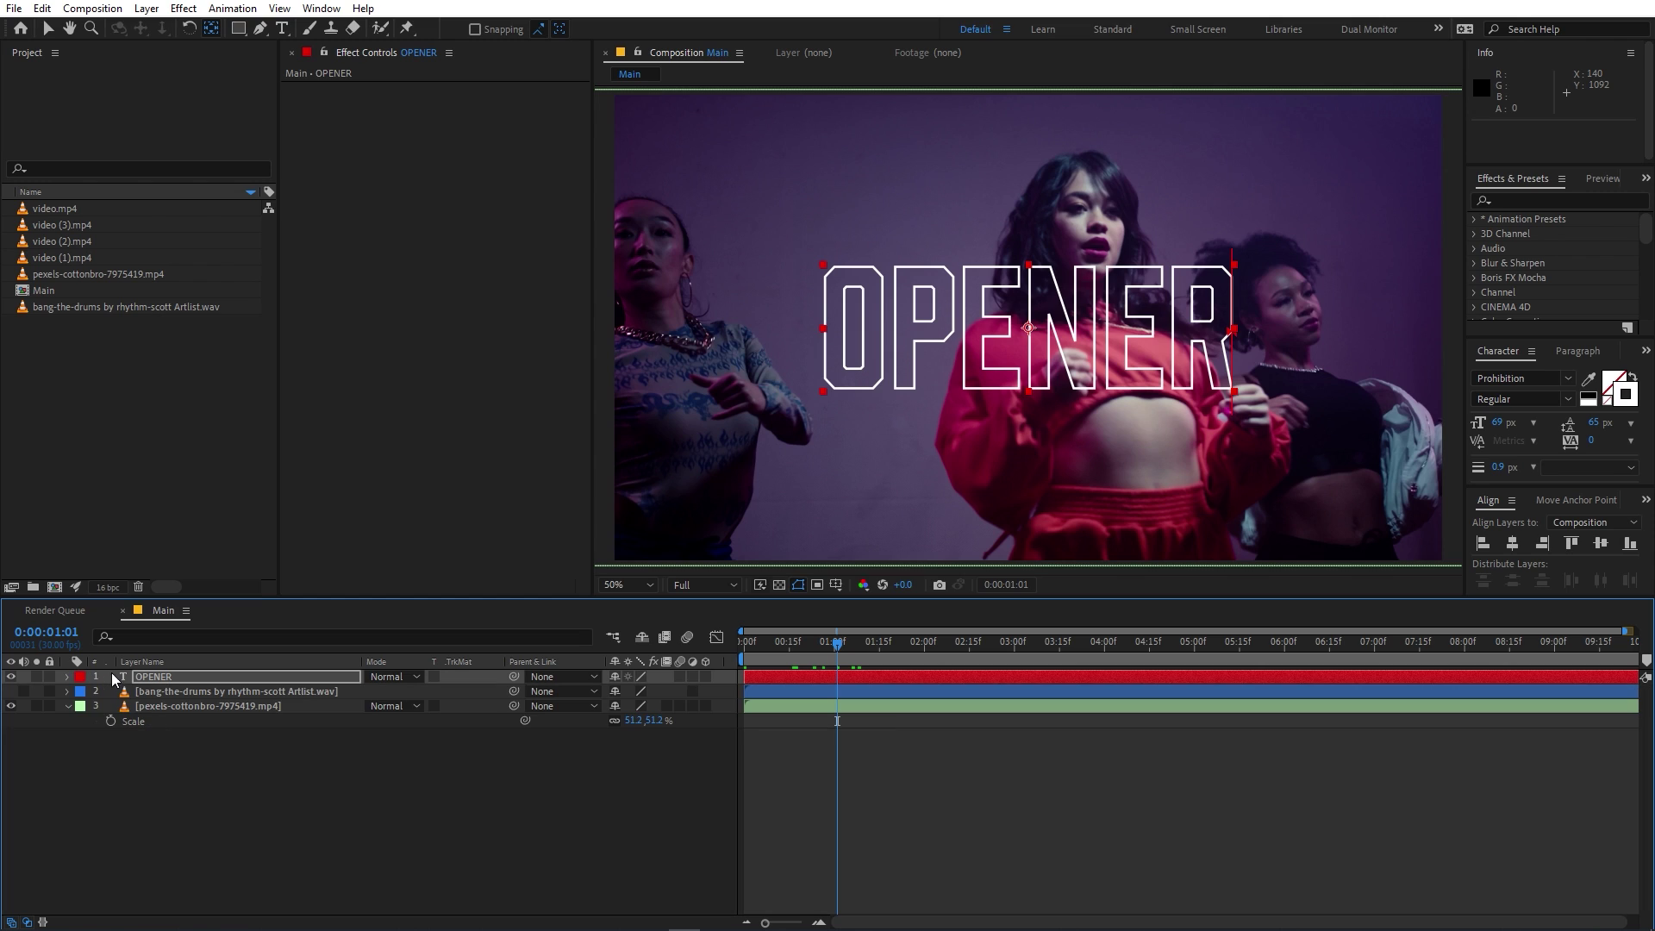
click(163, 677)
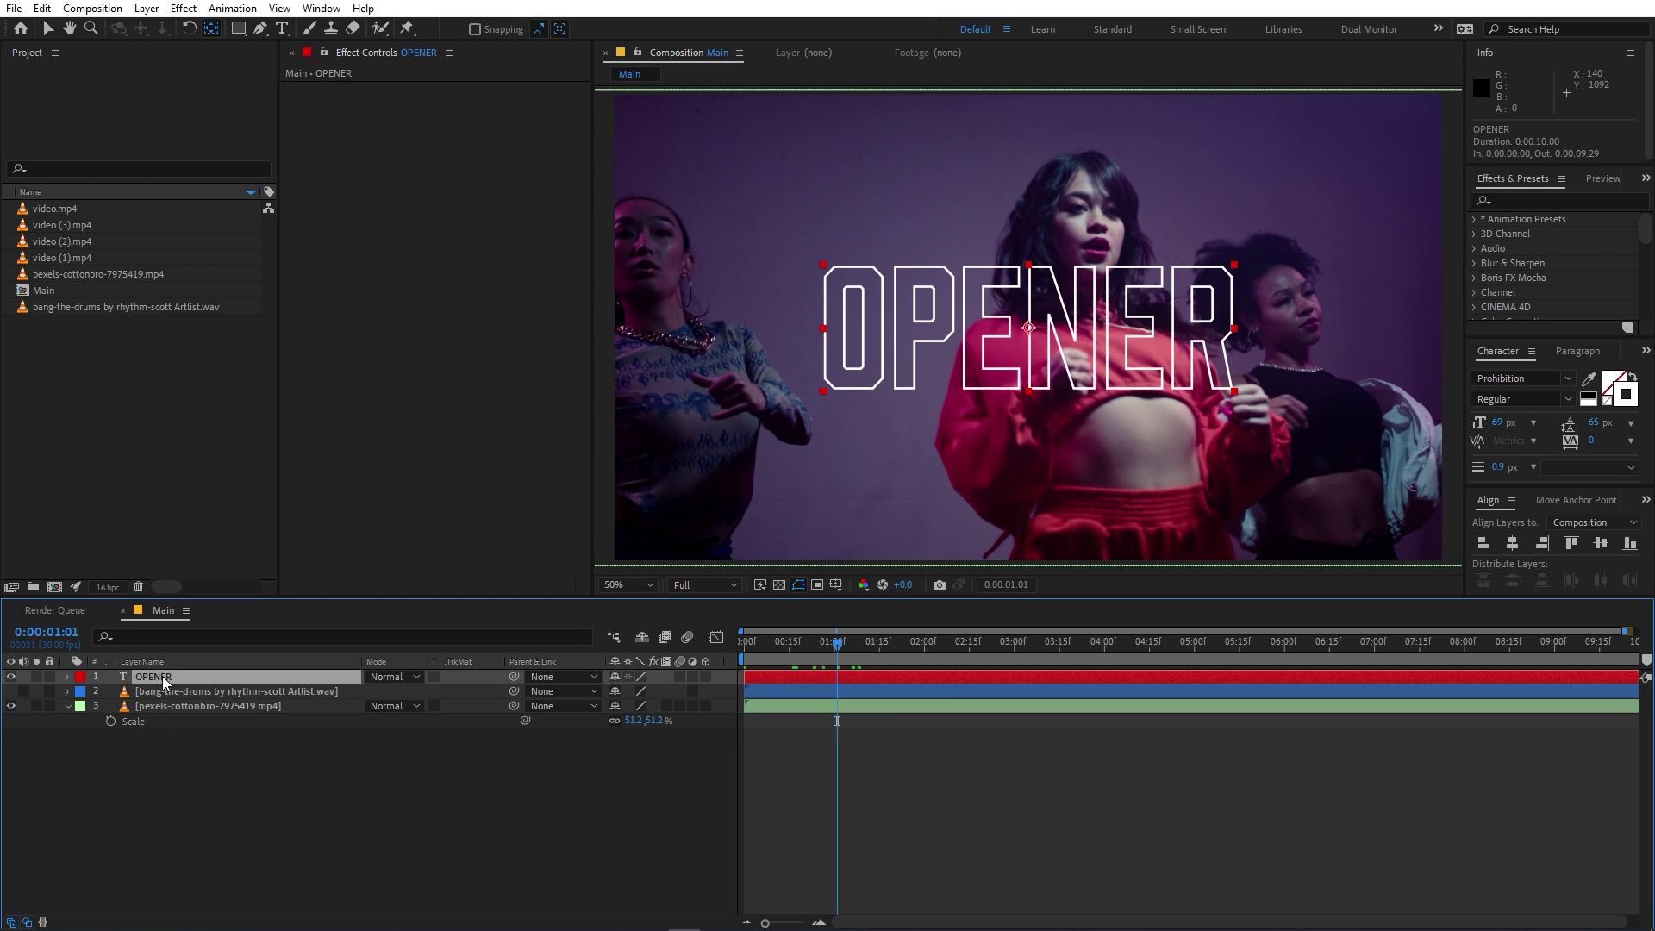
key(ctrl+d)
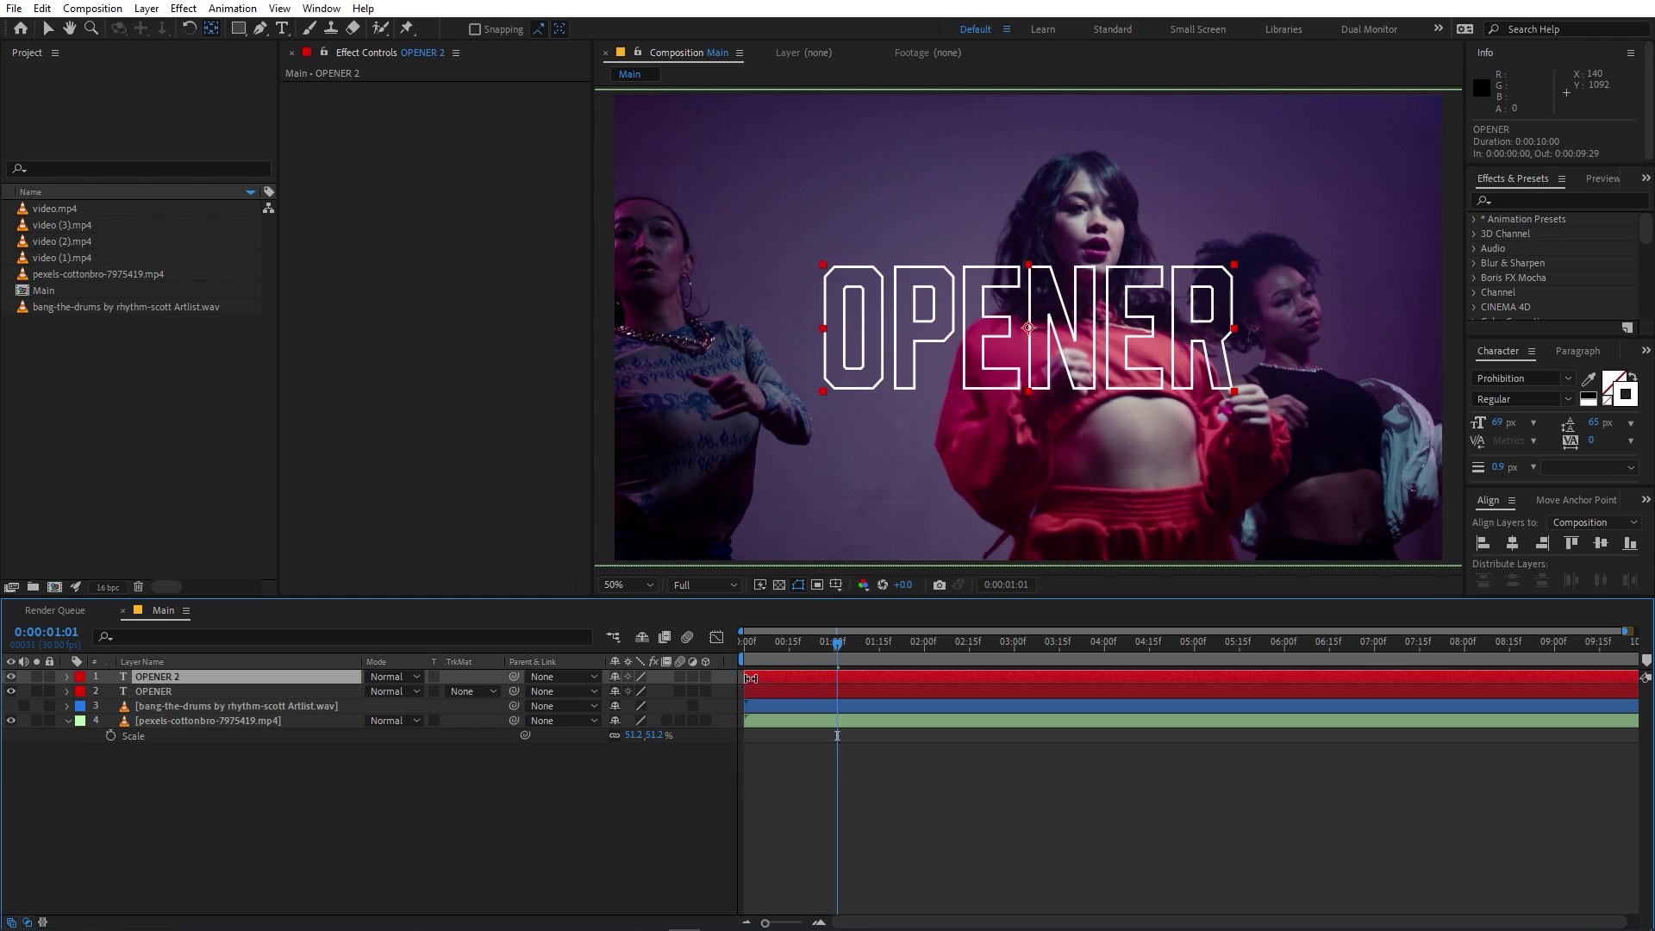
click(1612, 402)
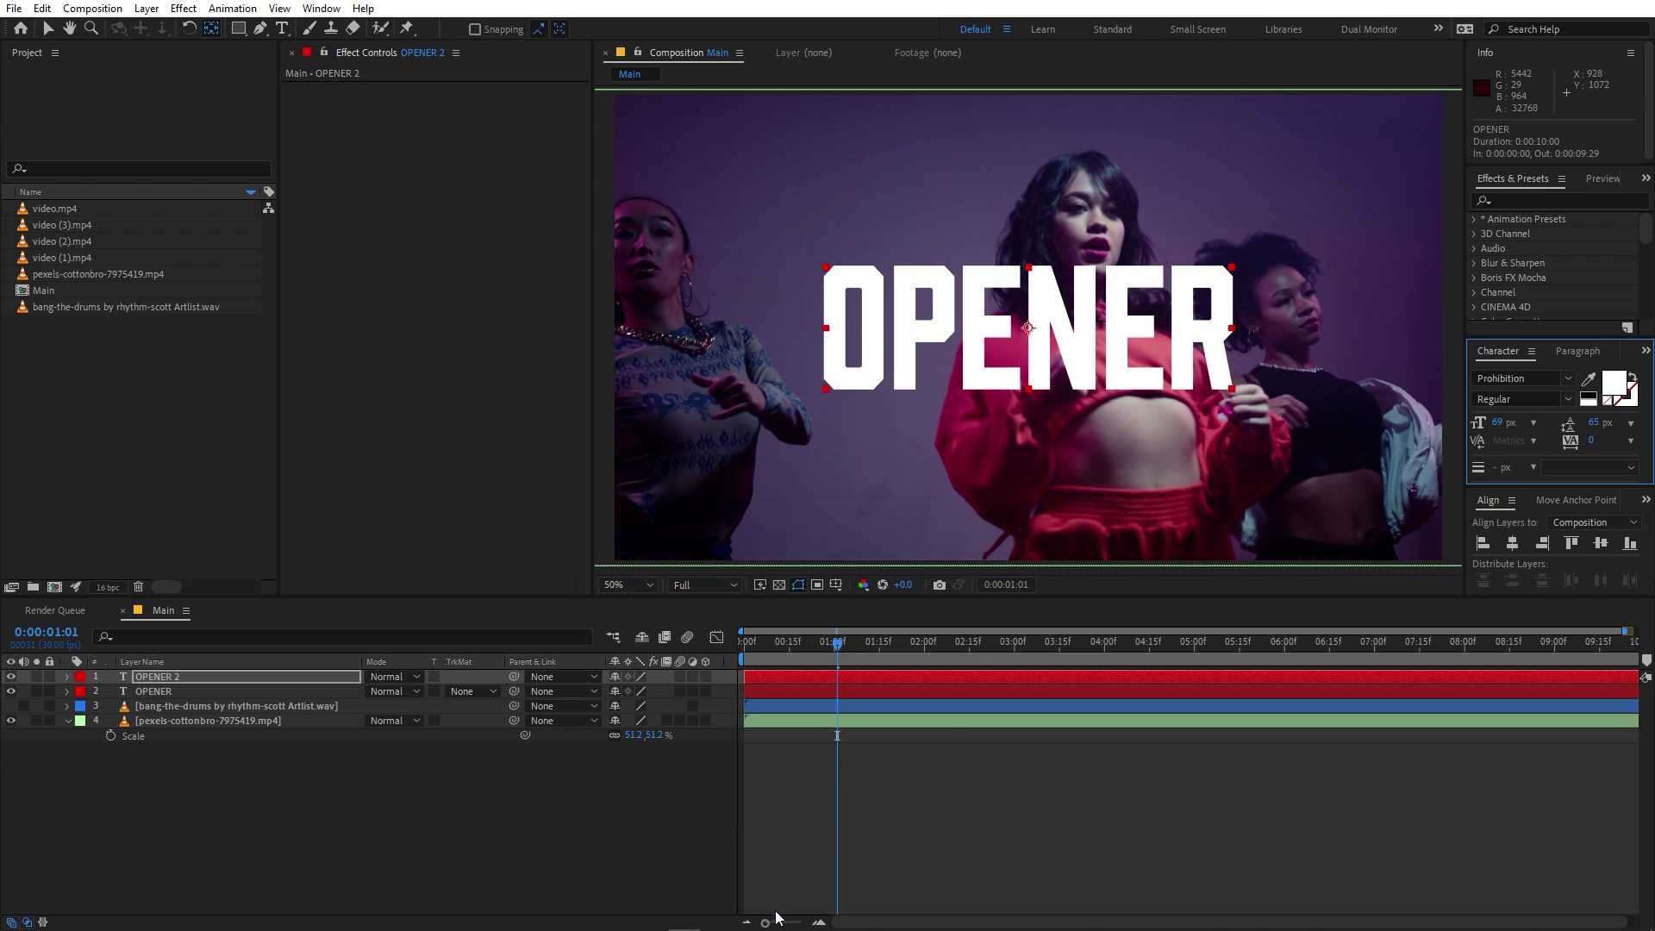
Step: Shift the filled OPENER 2 layer in time so it starts at 0:00:00:13, and preview the two-stage reveal
drag(766, 922, 779, 922)
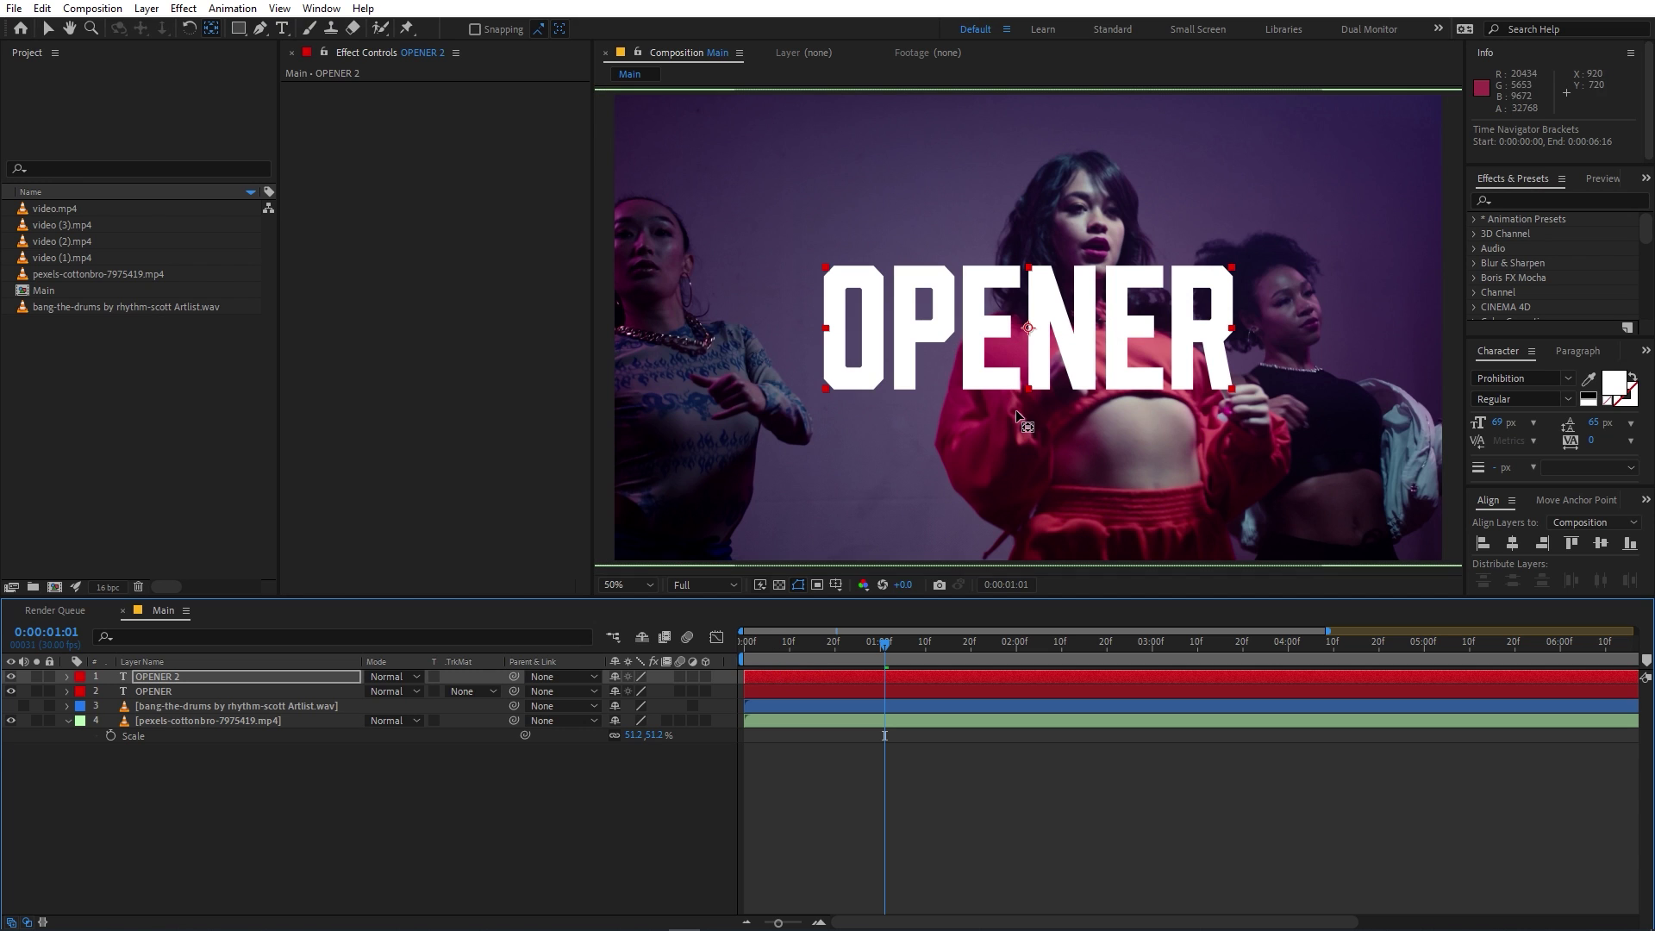
key(v)
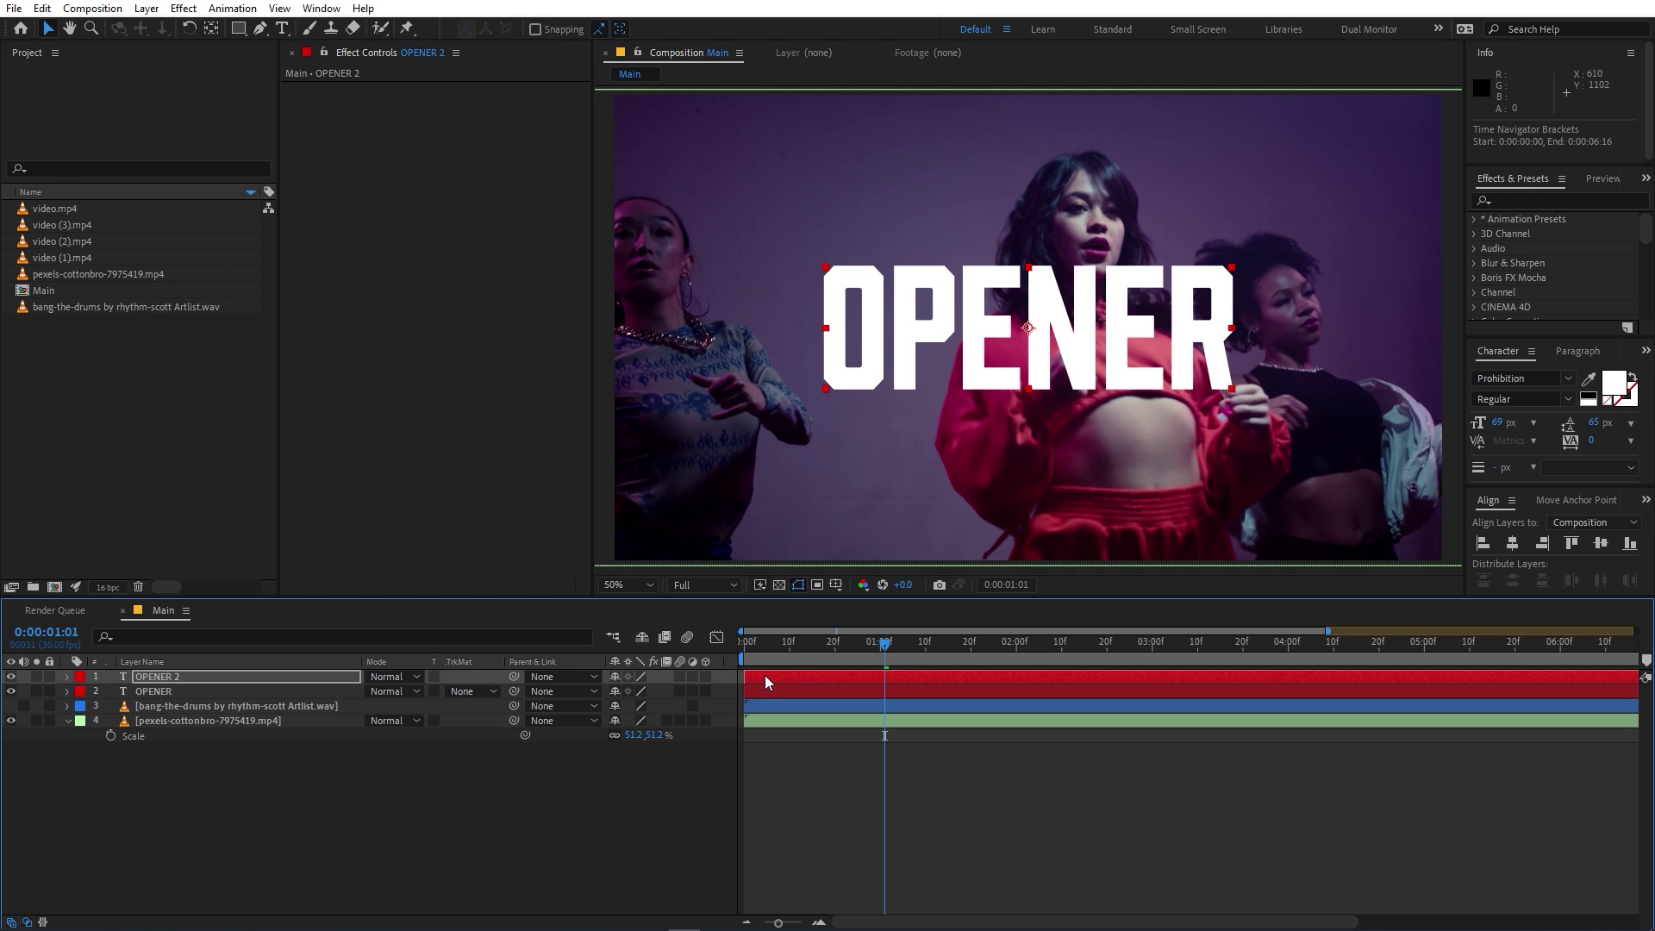
drag(765, 681, 789, 642)
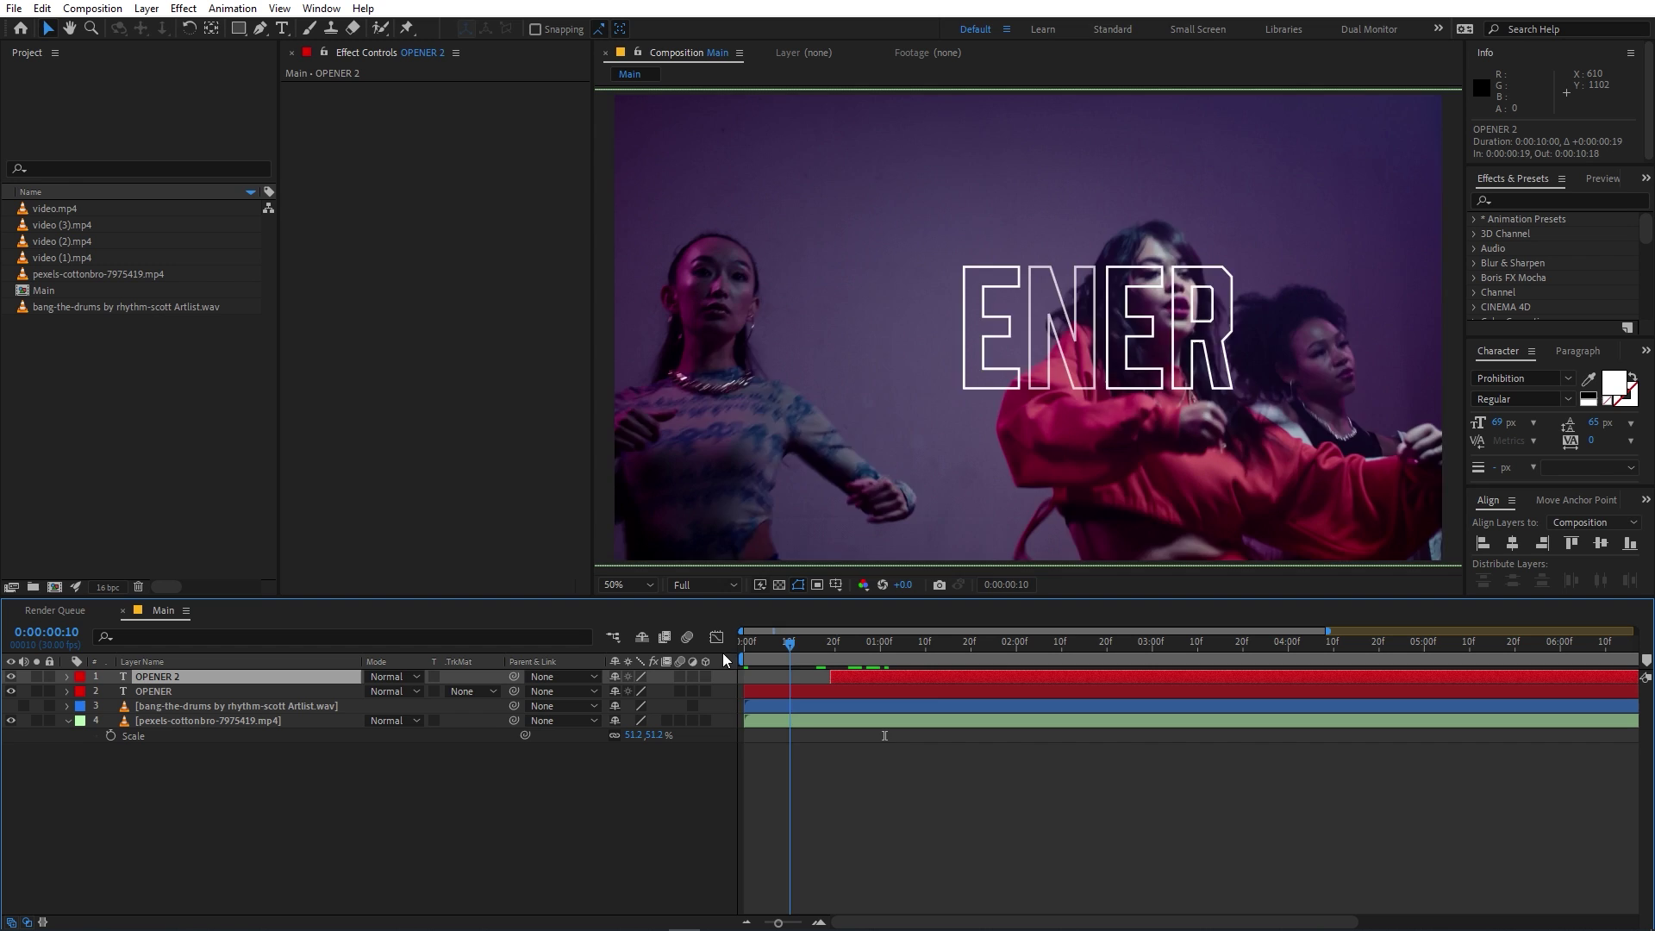
key(space)
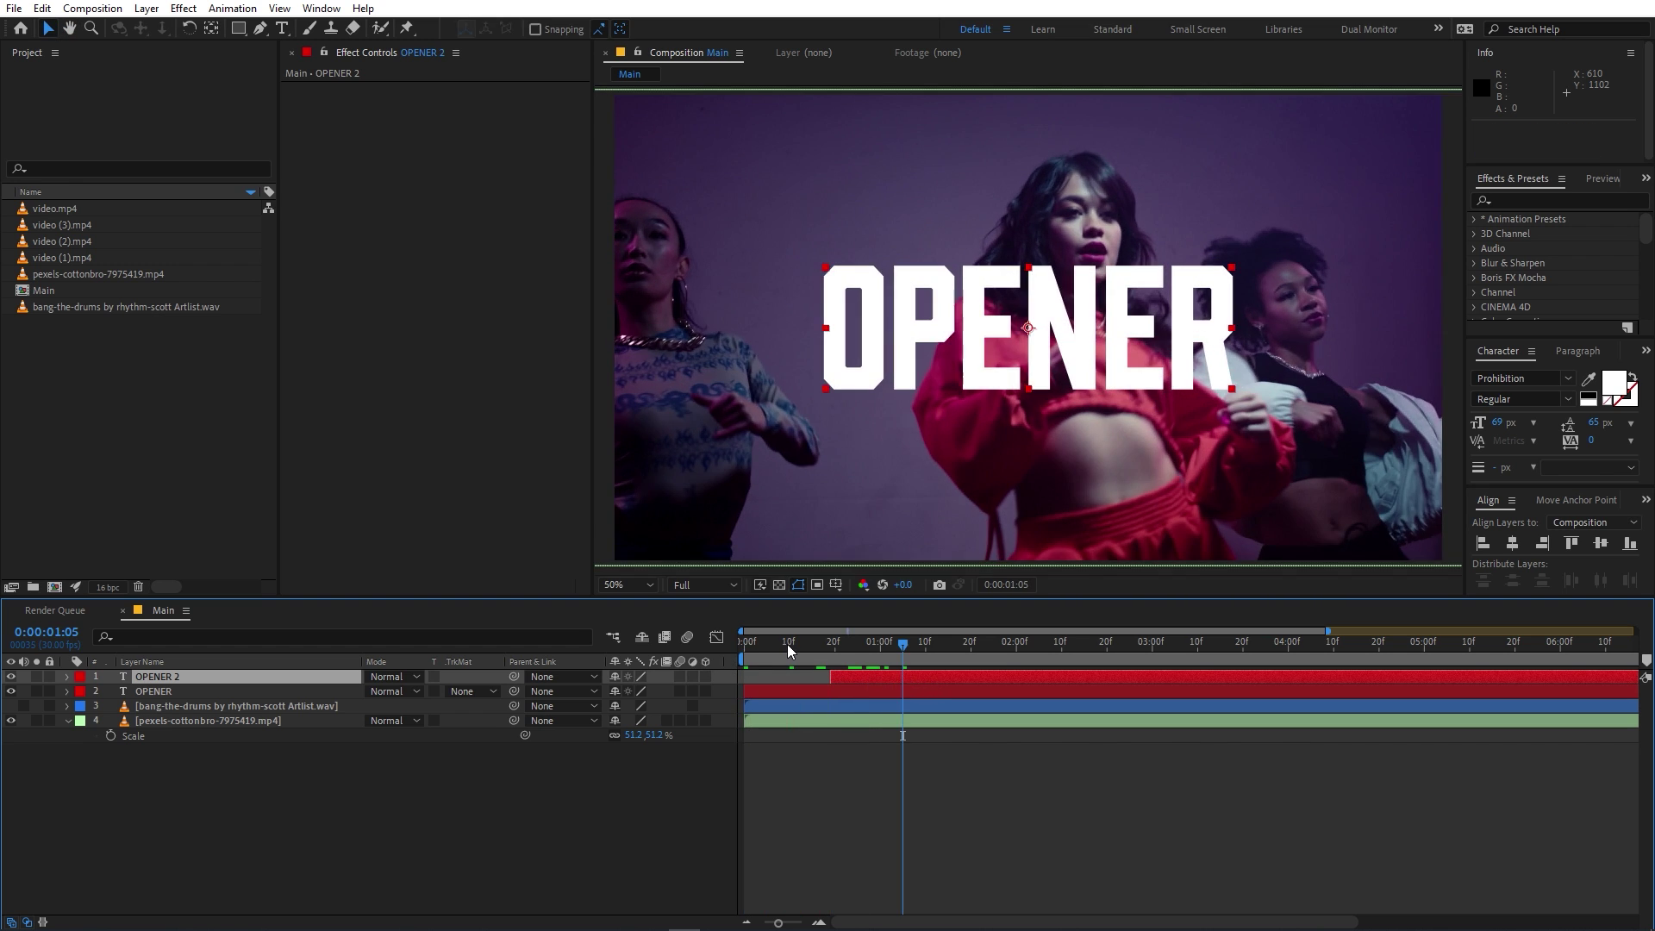
key(Home)
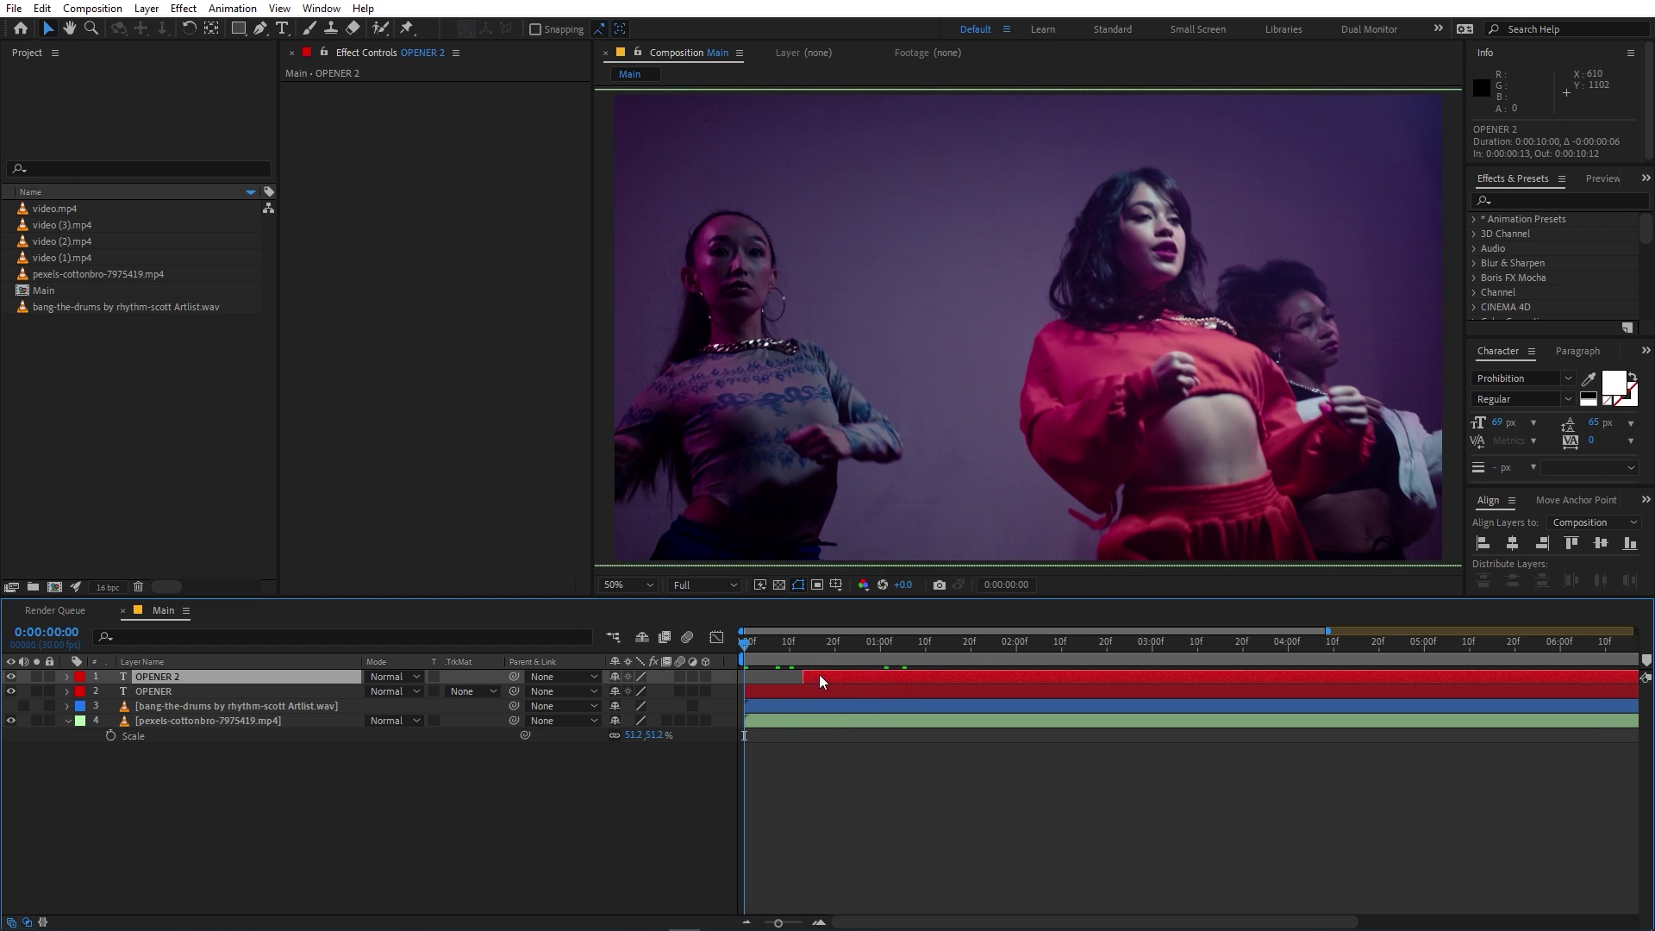
key(space)
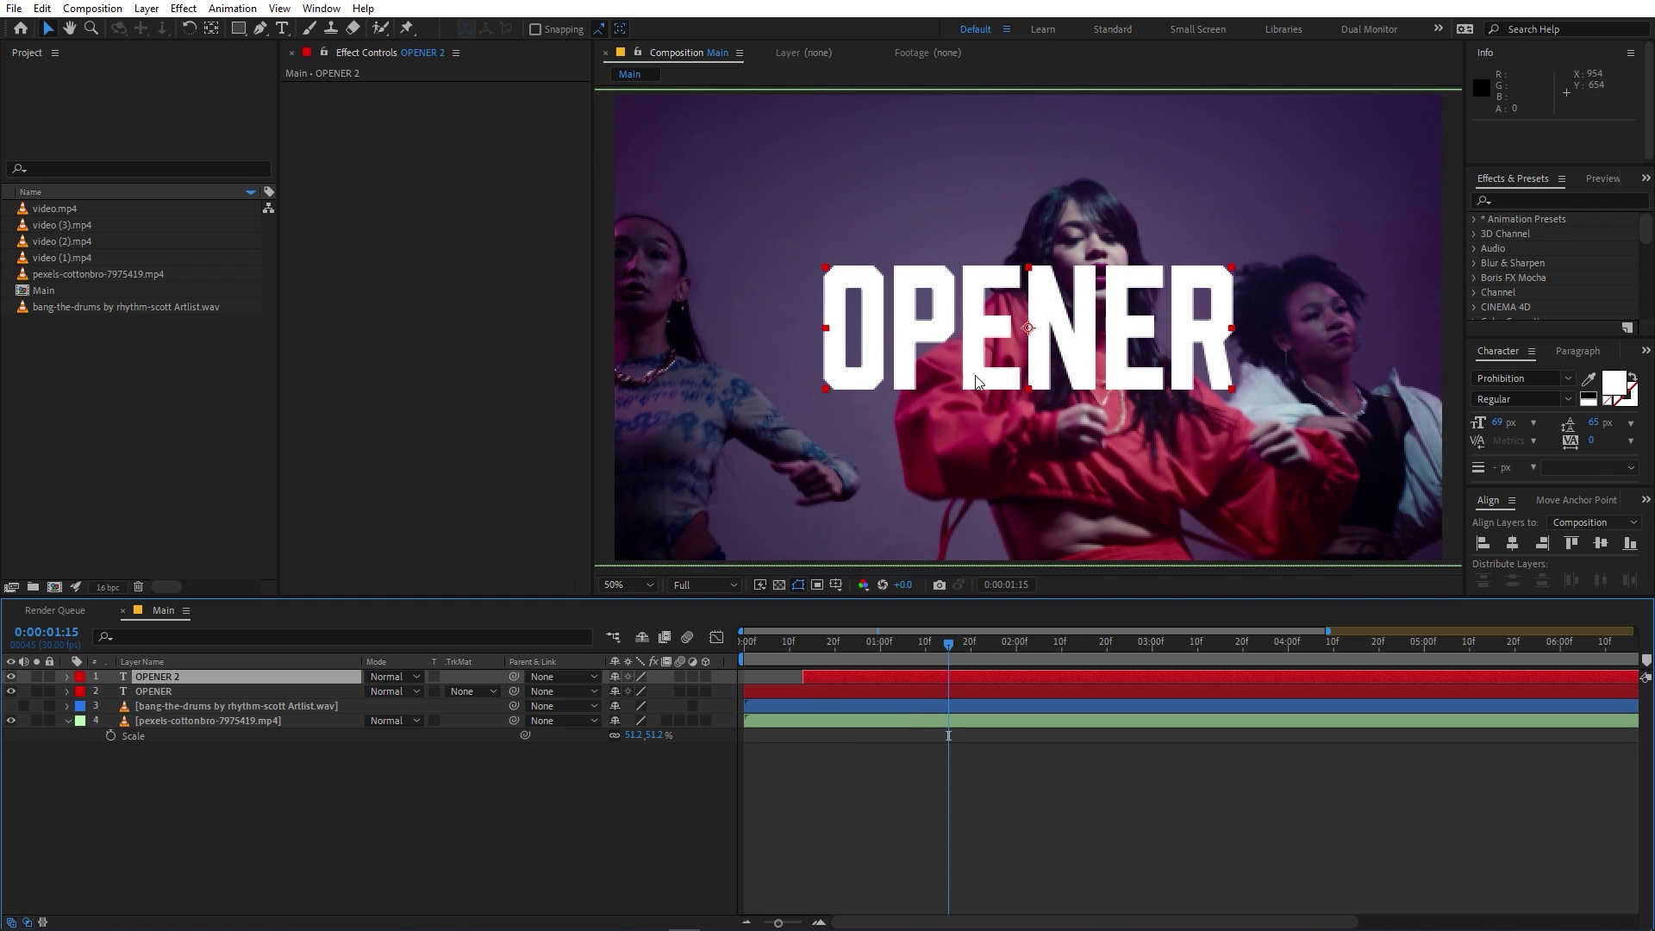
key(space)
key(space)
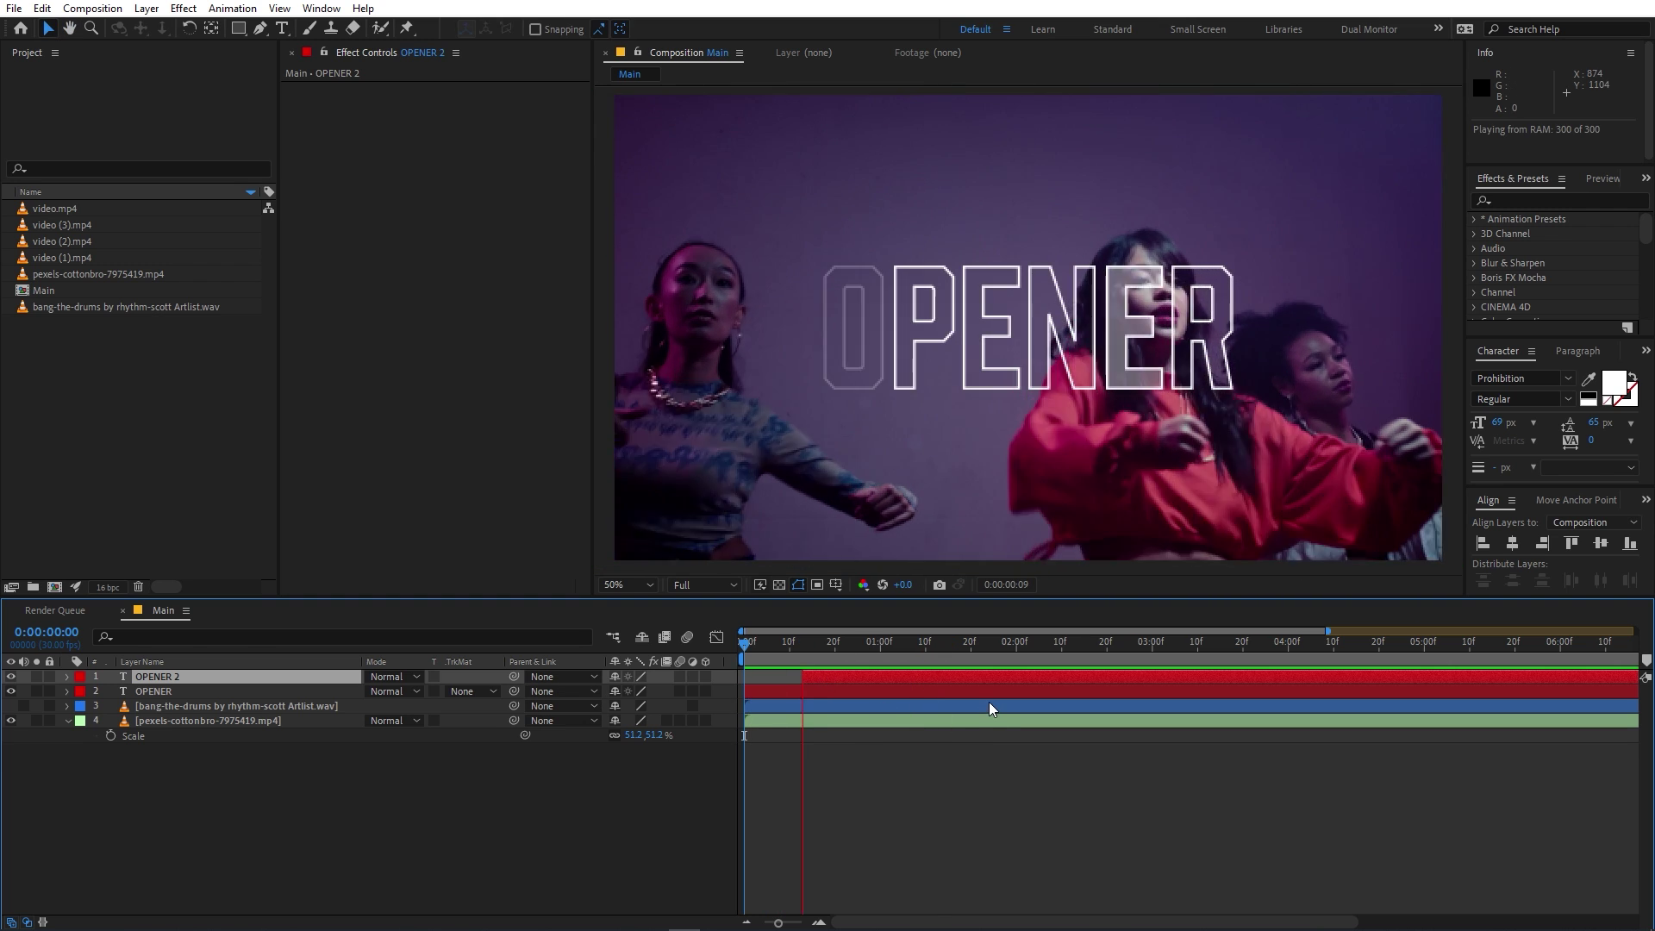
Step: Preview the filled title, and add a new adjustment layer above all layers in the Main composition
click(1002, 769)
drag(954, 647, 972, 644)
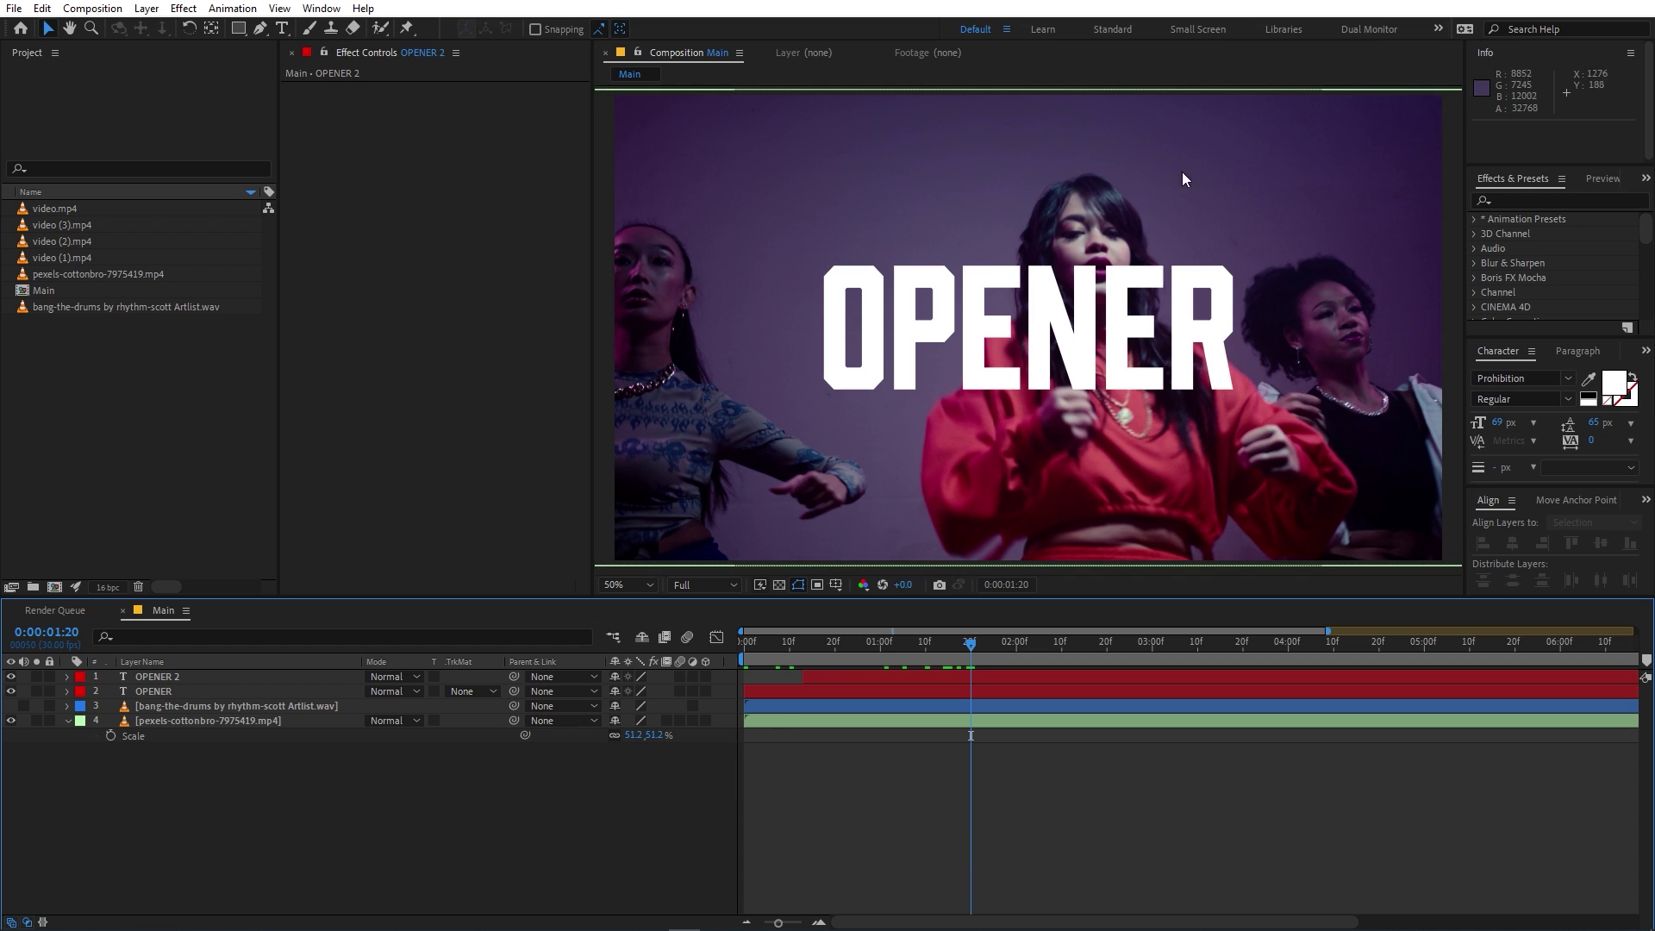
key(space)
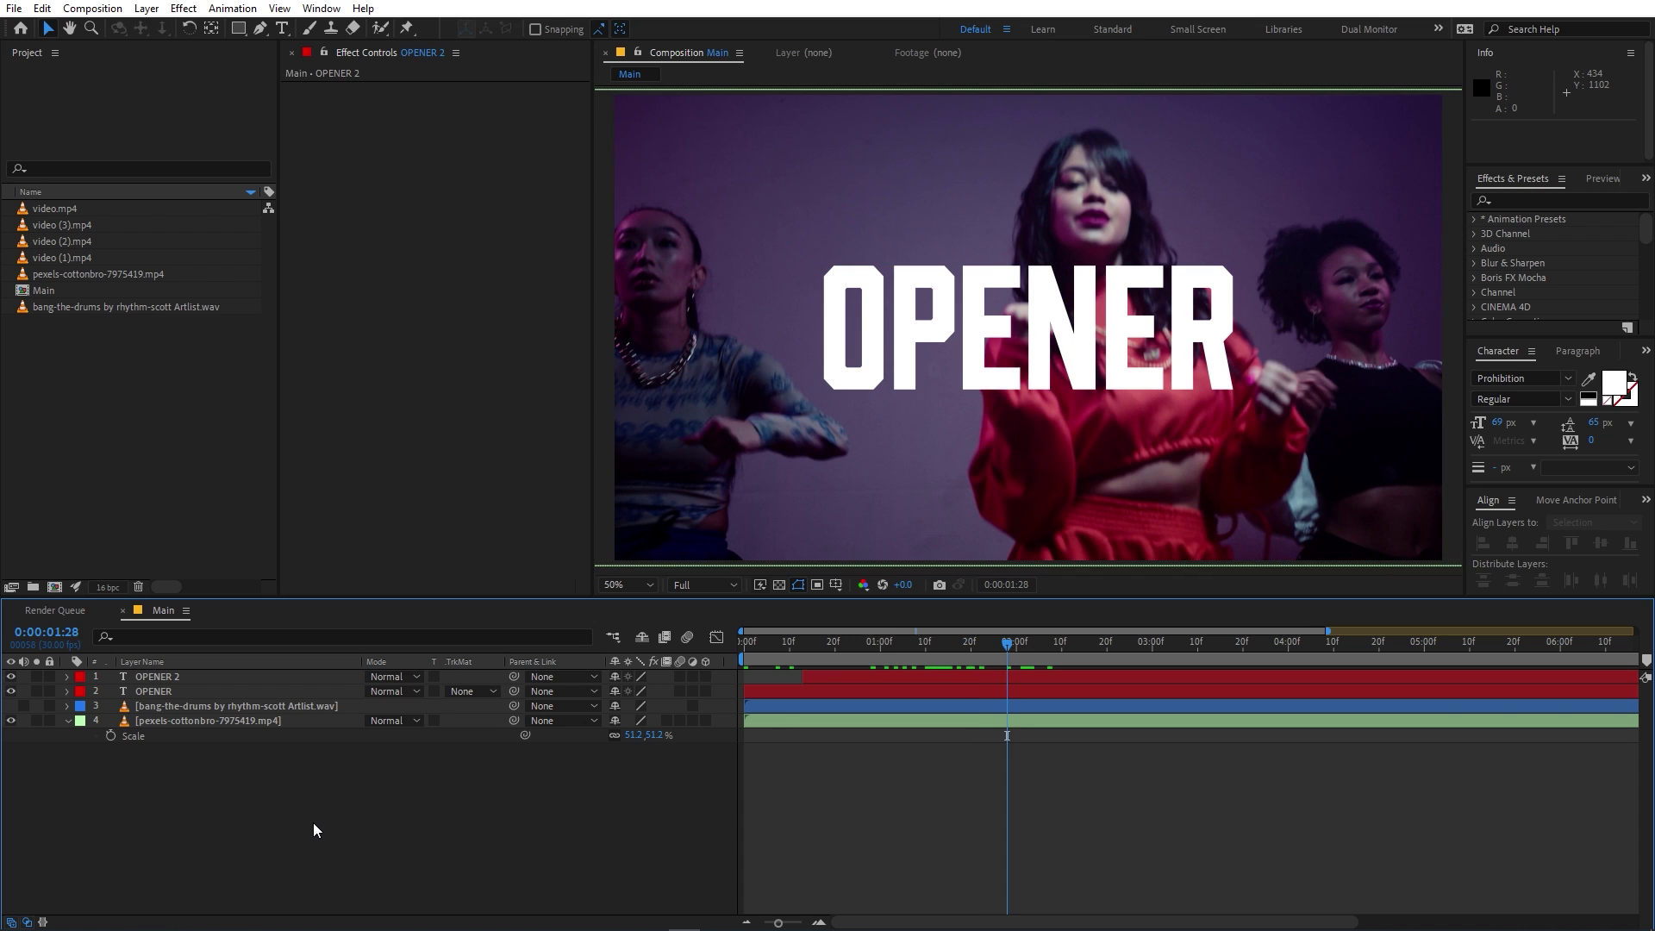
right_click(312, 830)
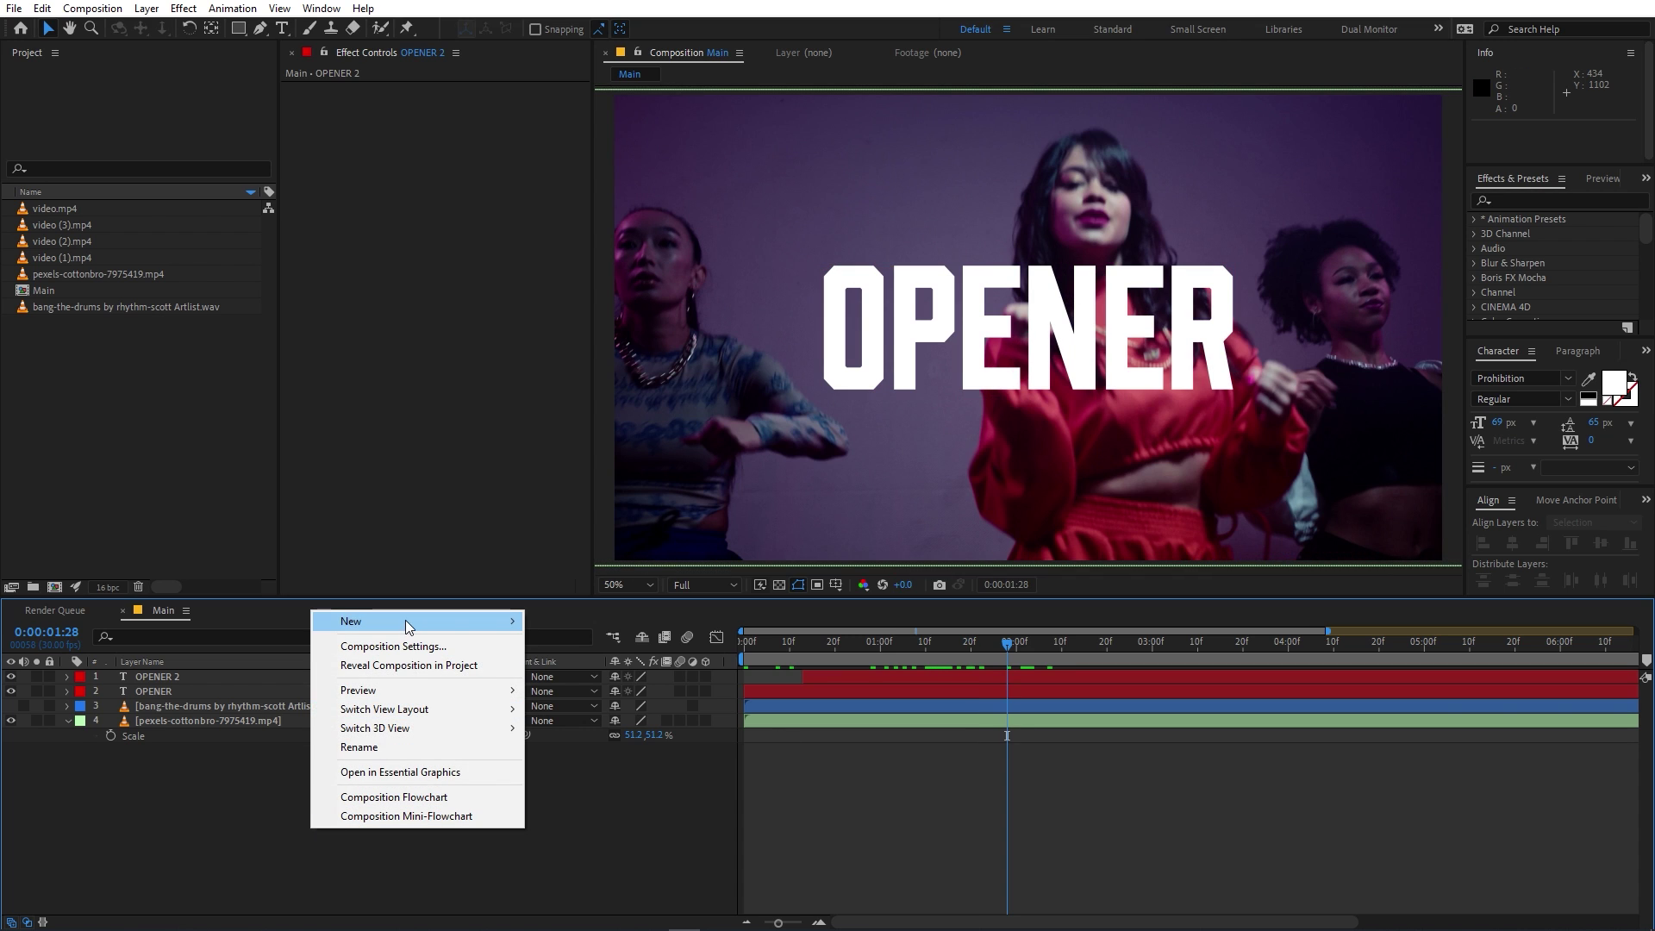
mouse_move(408, 627)
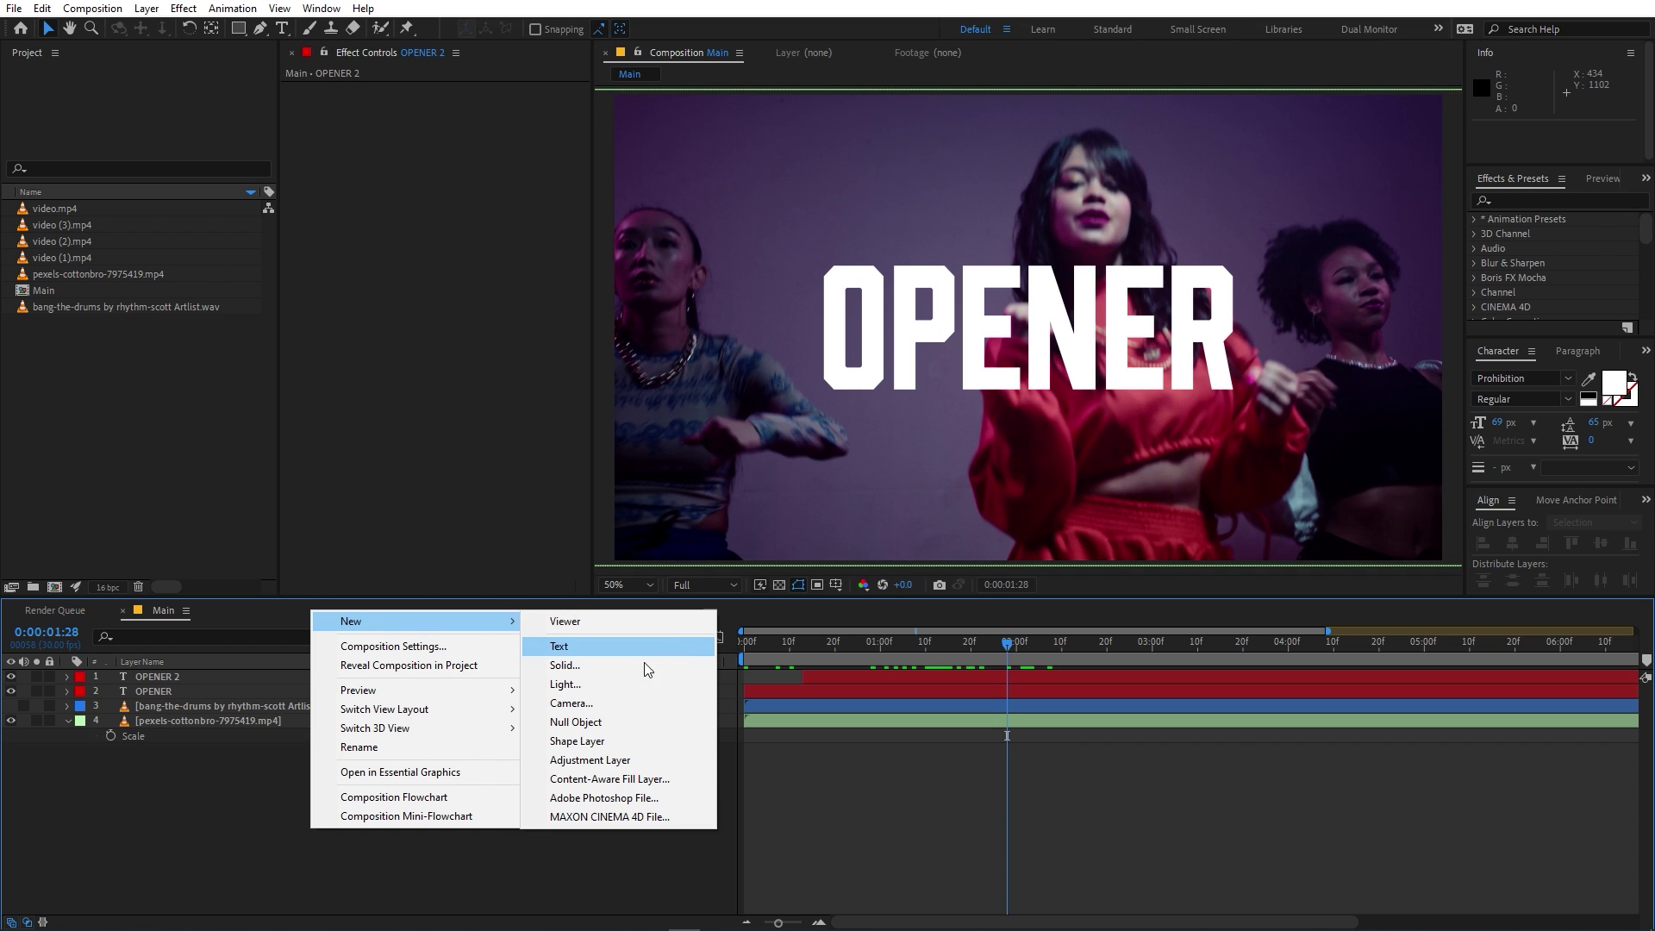
click(584, 760)
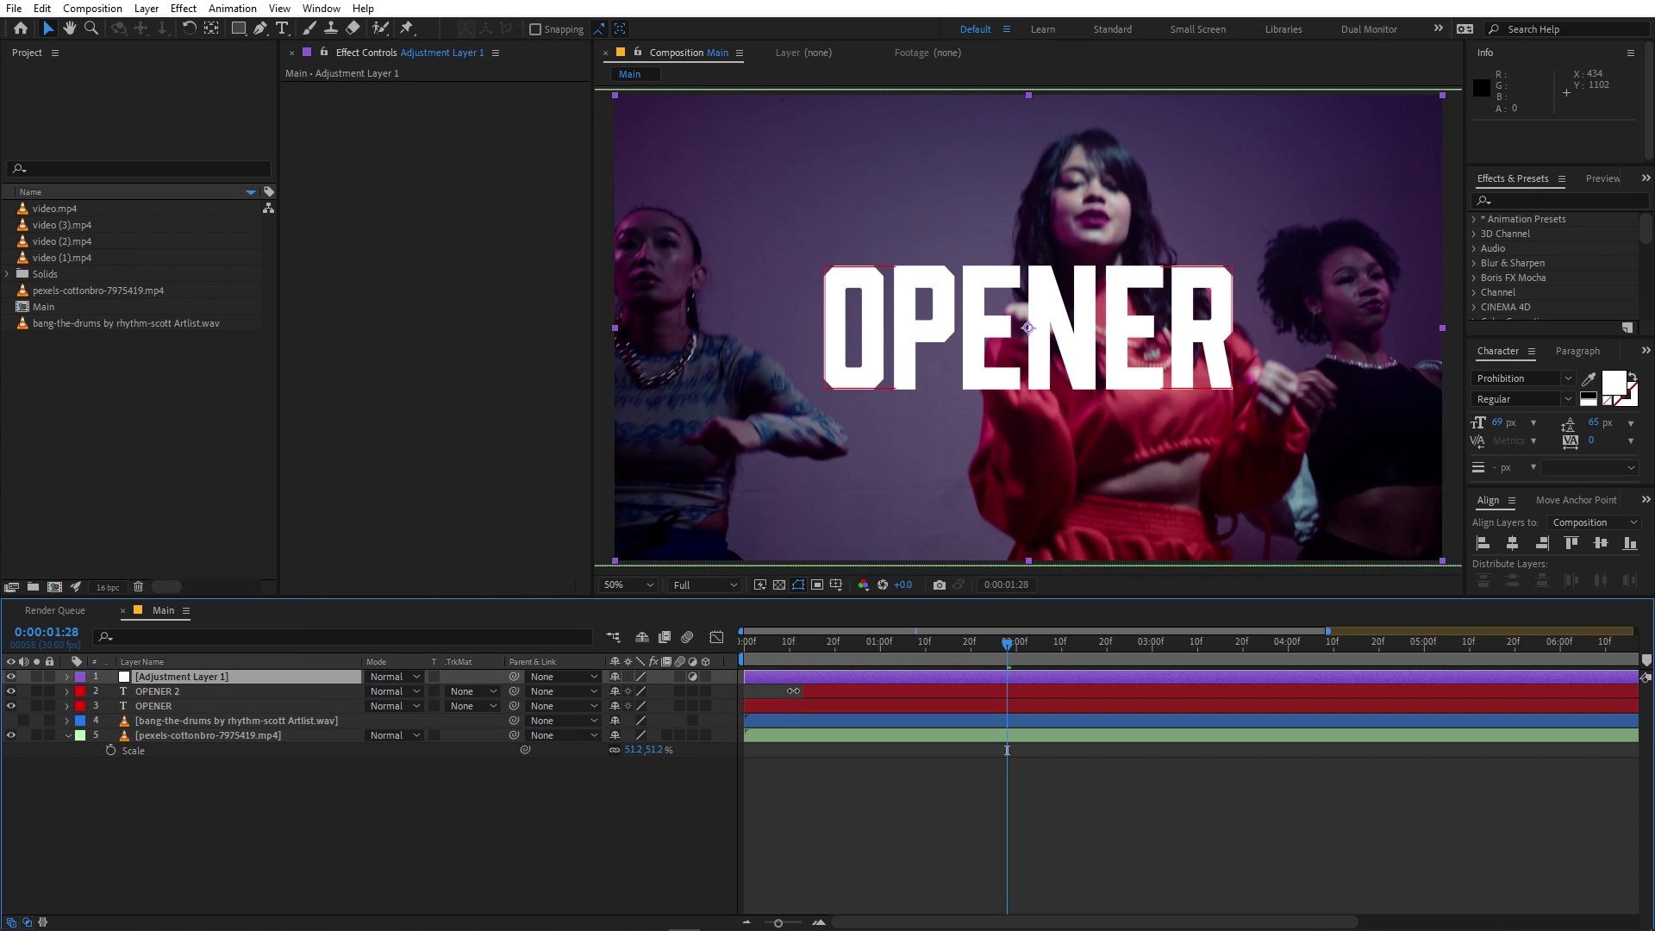
Step: Apply the Transform effect to the adjustment layer and set its Scale to 134
drag(845, 654, 797, 658)
click(1547, 203)
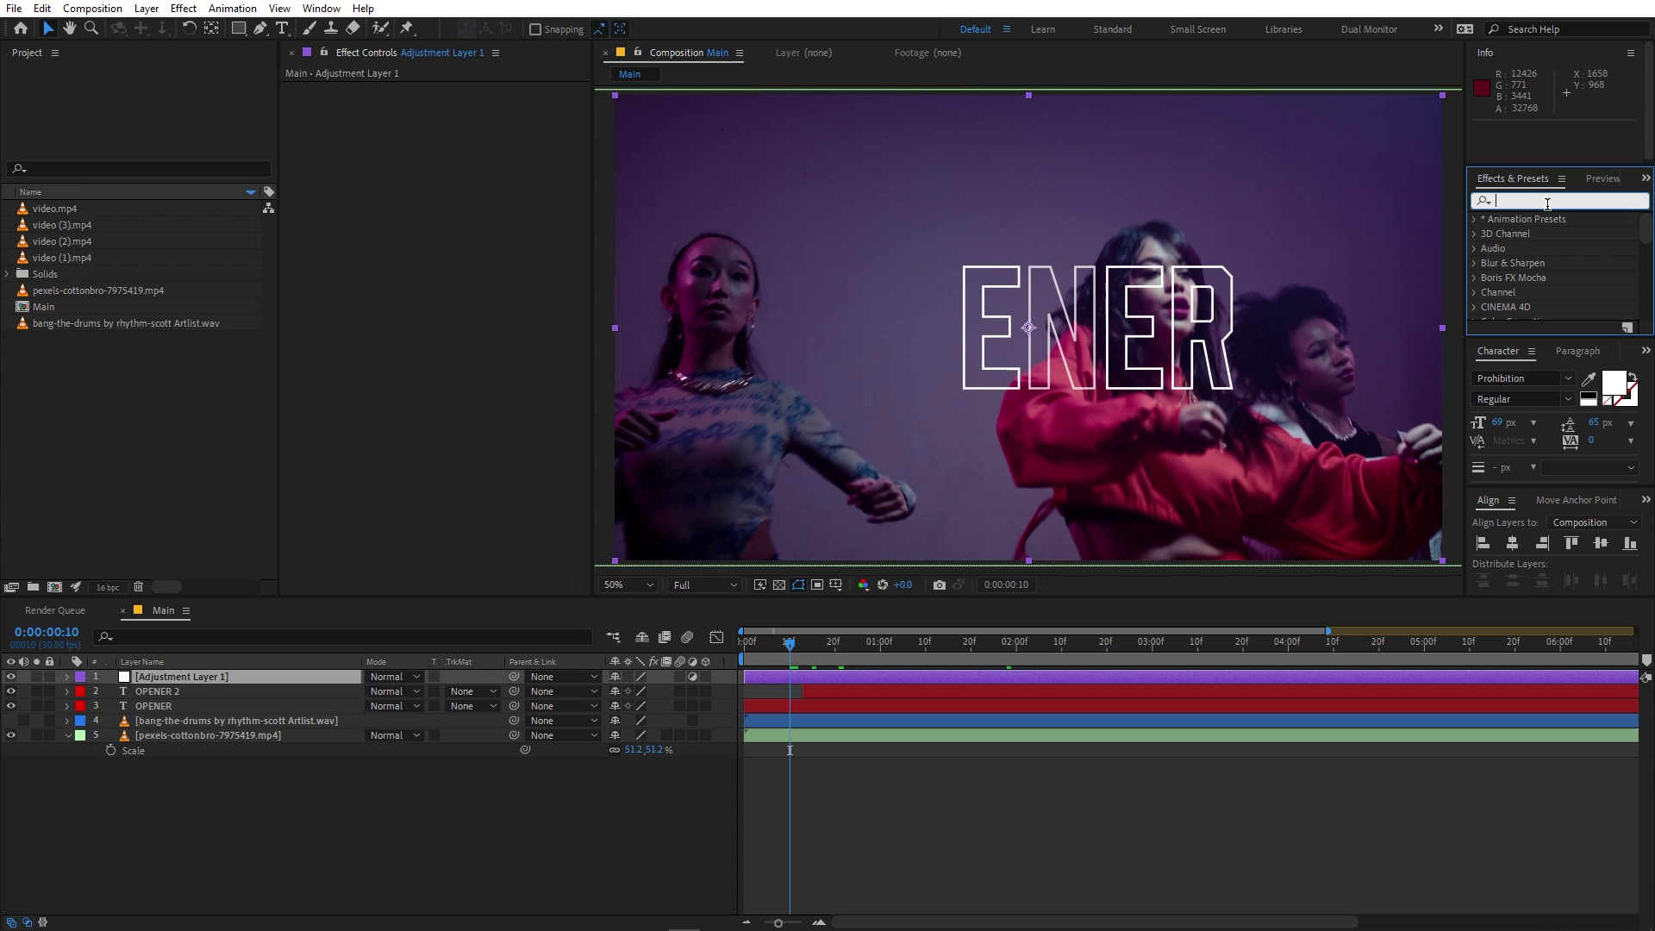
text(trans)
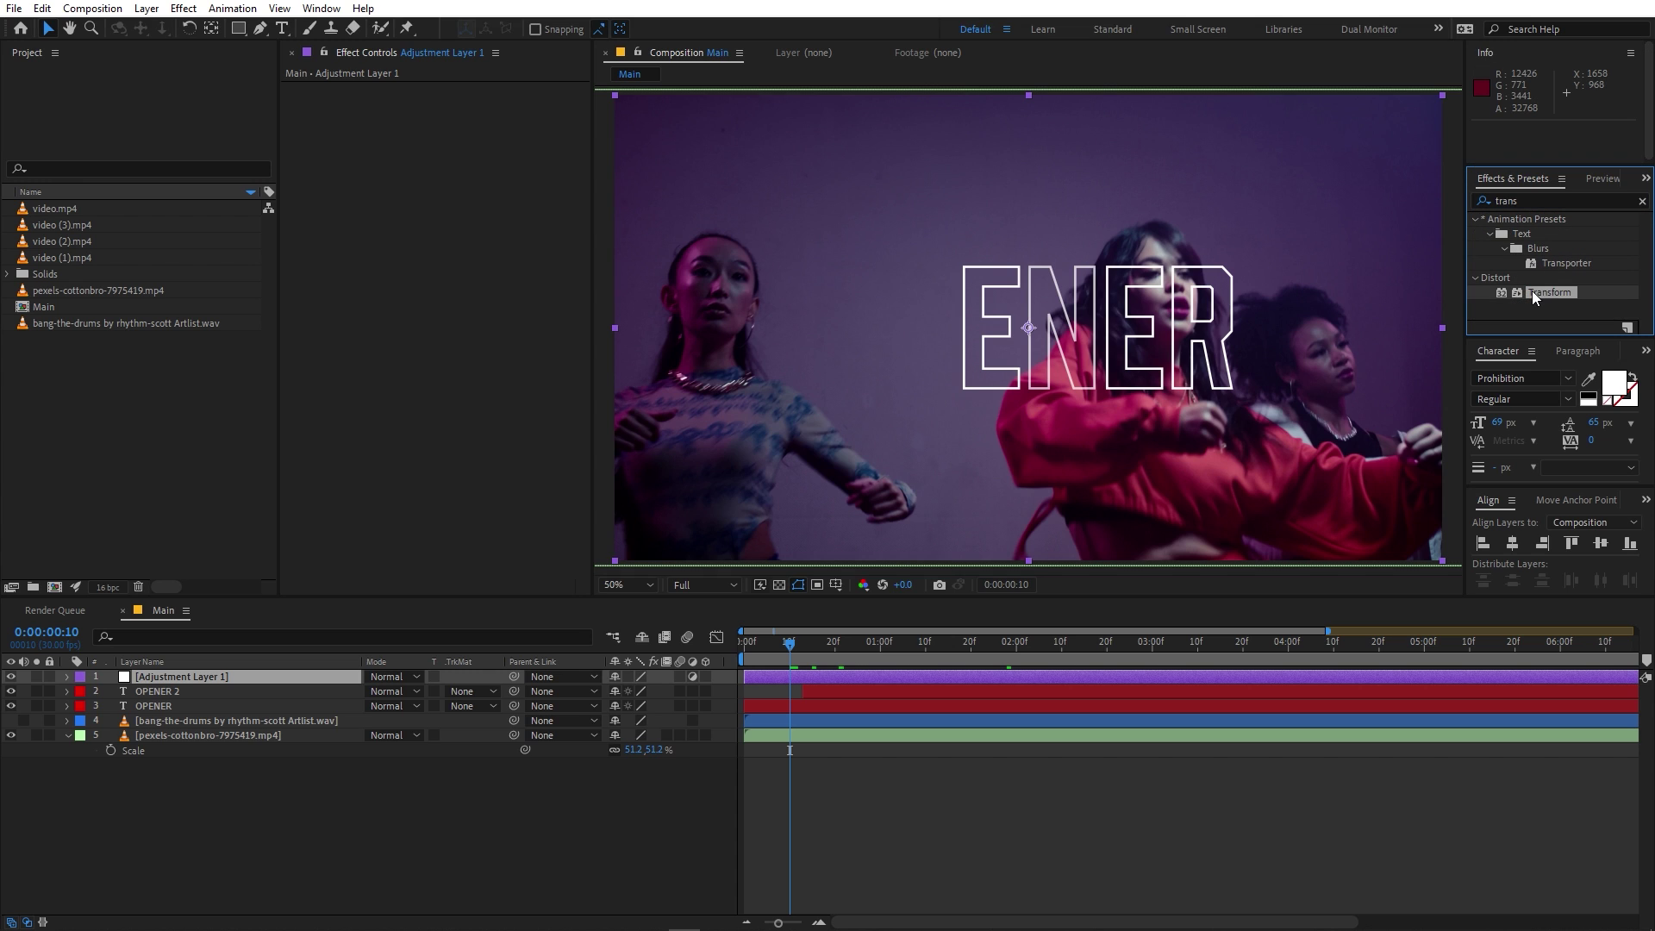
drag(1533, 291, 147, 675)
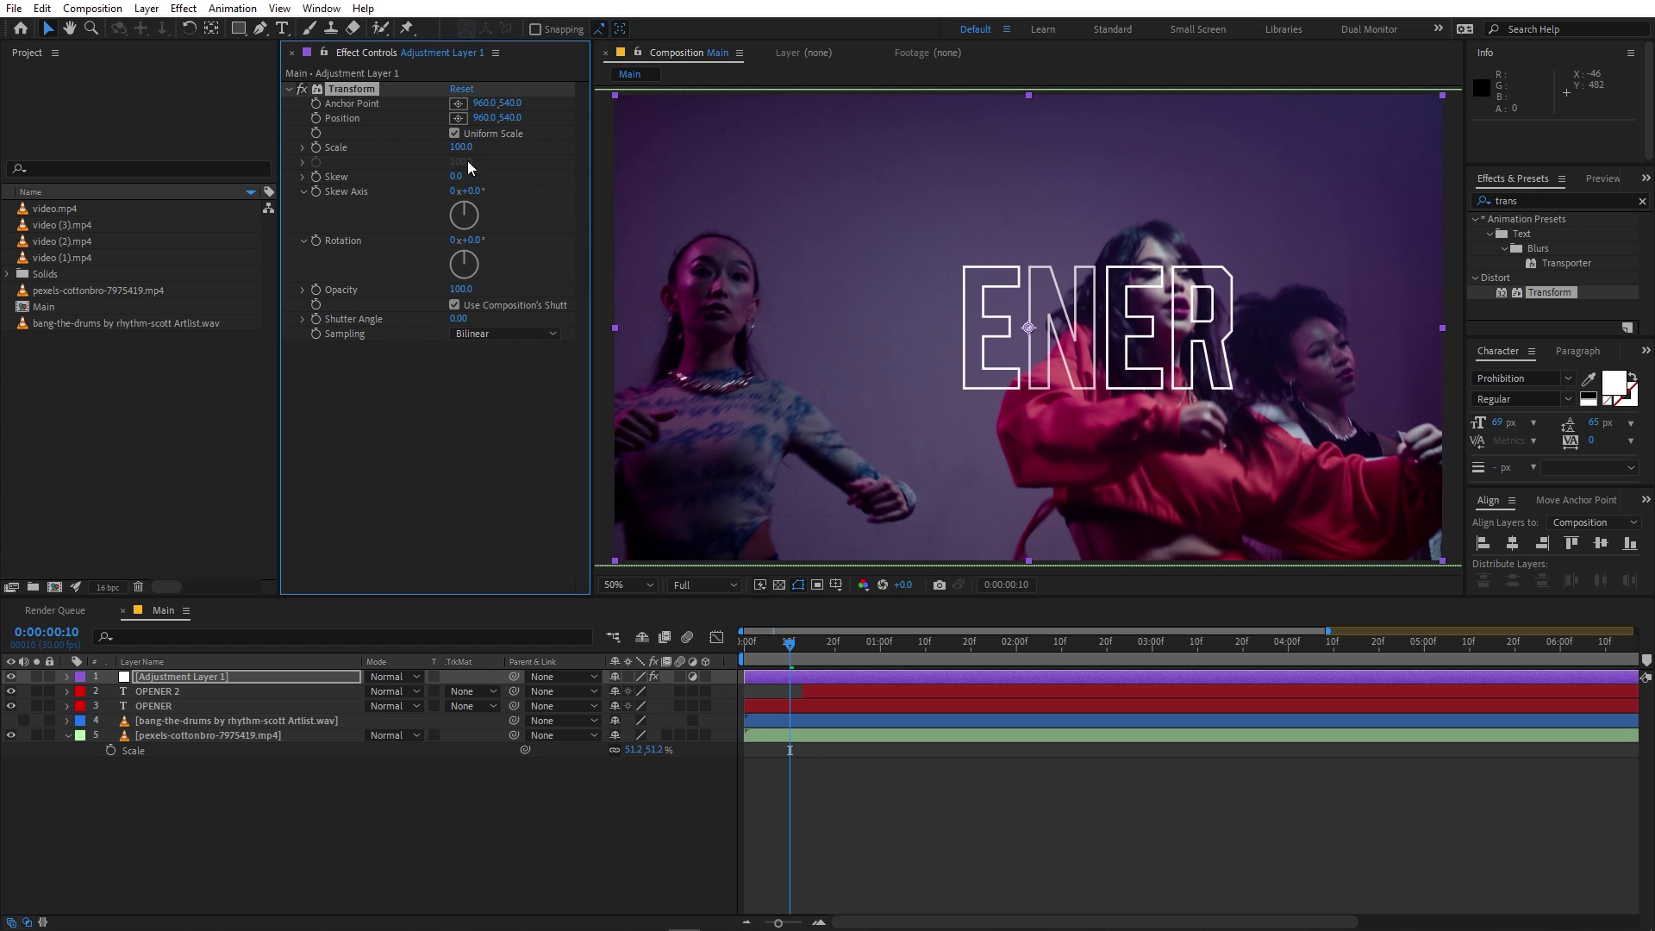
drag(463, 149, 498, 151)
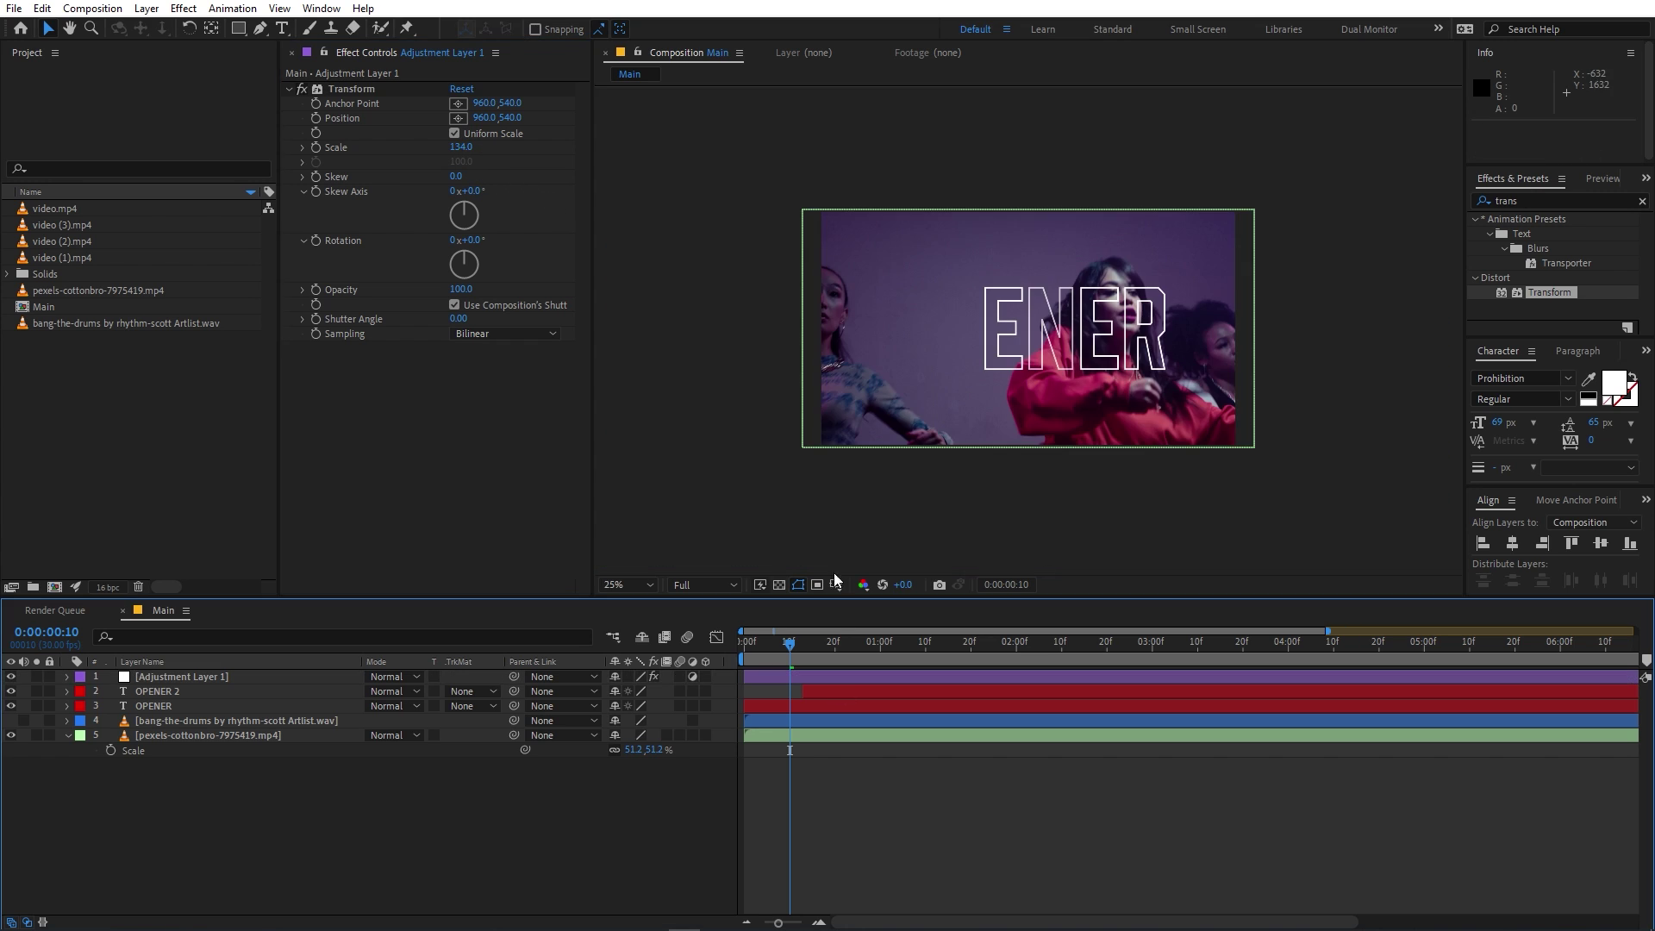
Step: Reshape the adjustment layer into a thin horizontal band across the title, about 105% wide and 10% high
click(790, 678)
key(period)
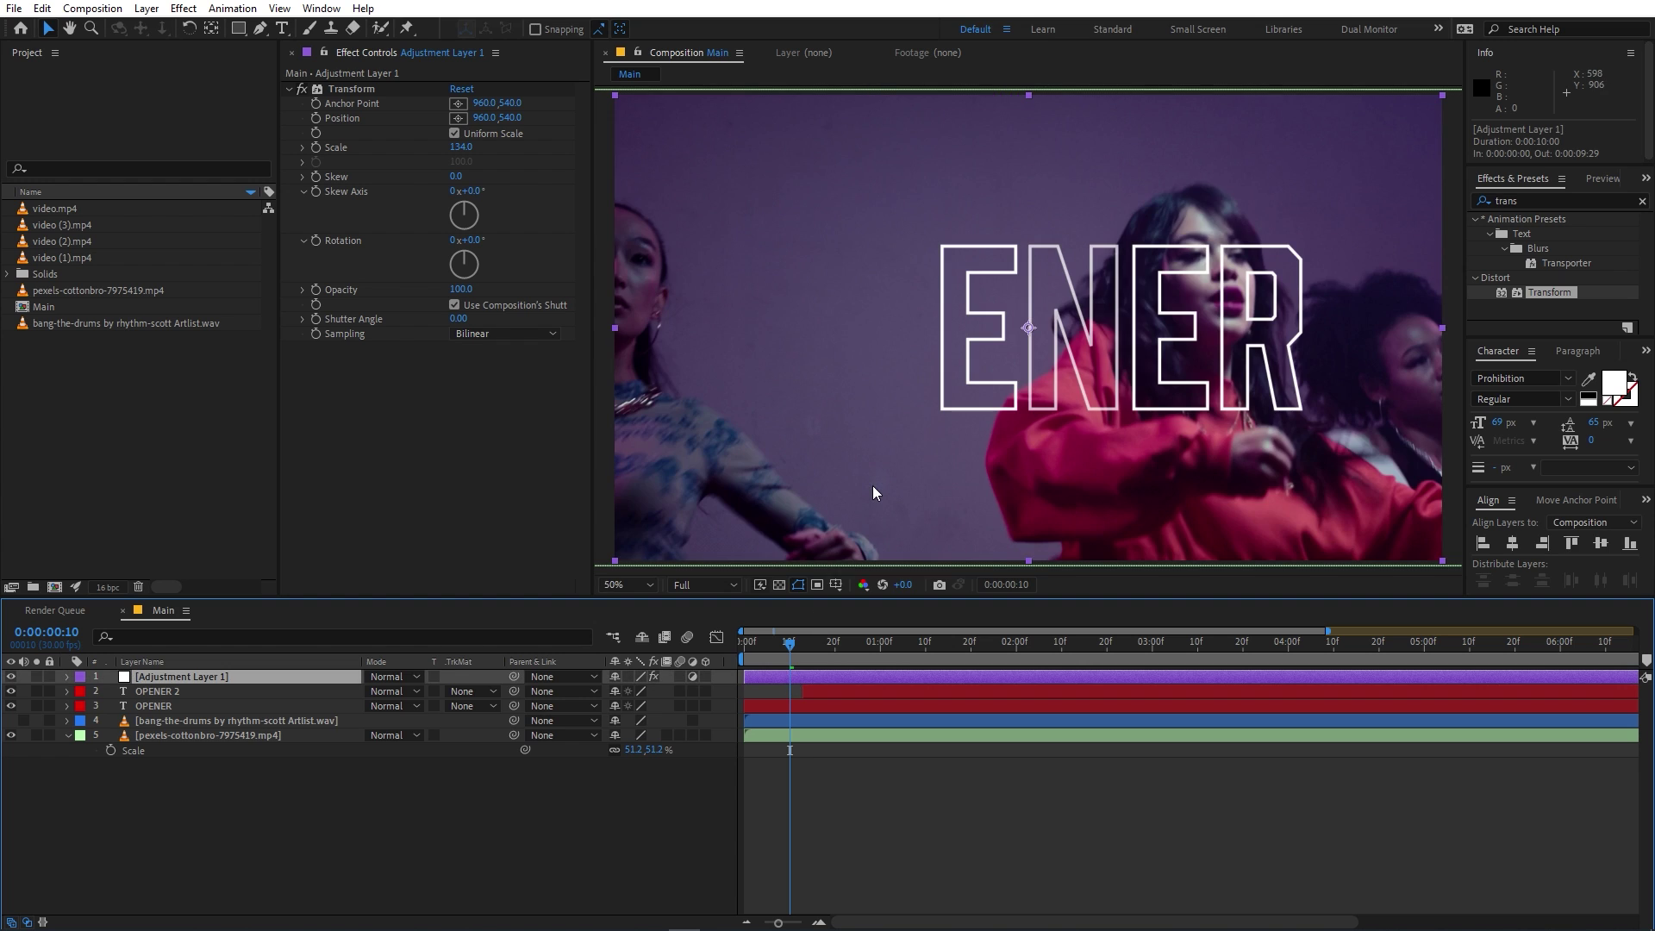
drag(615, 93, 594, 304)
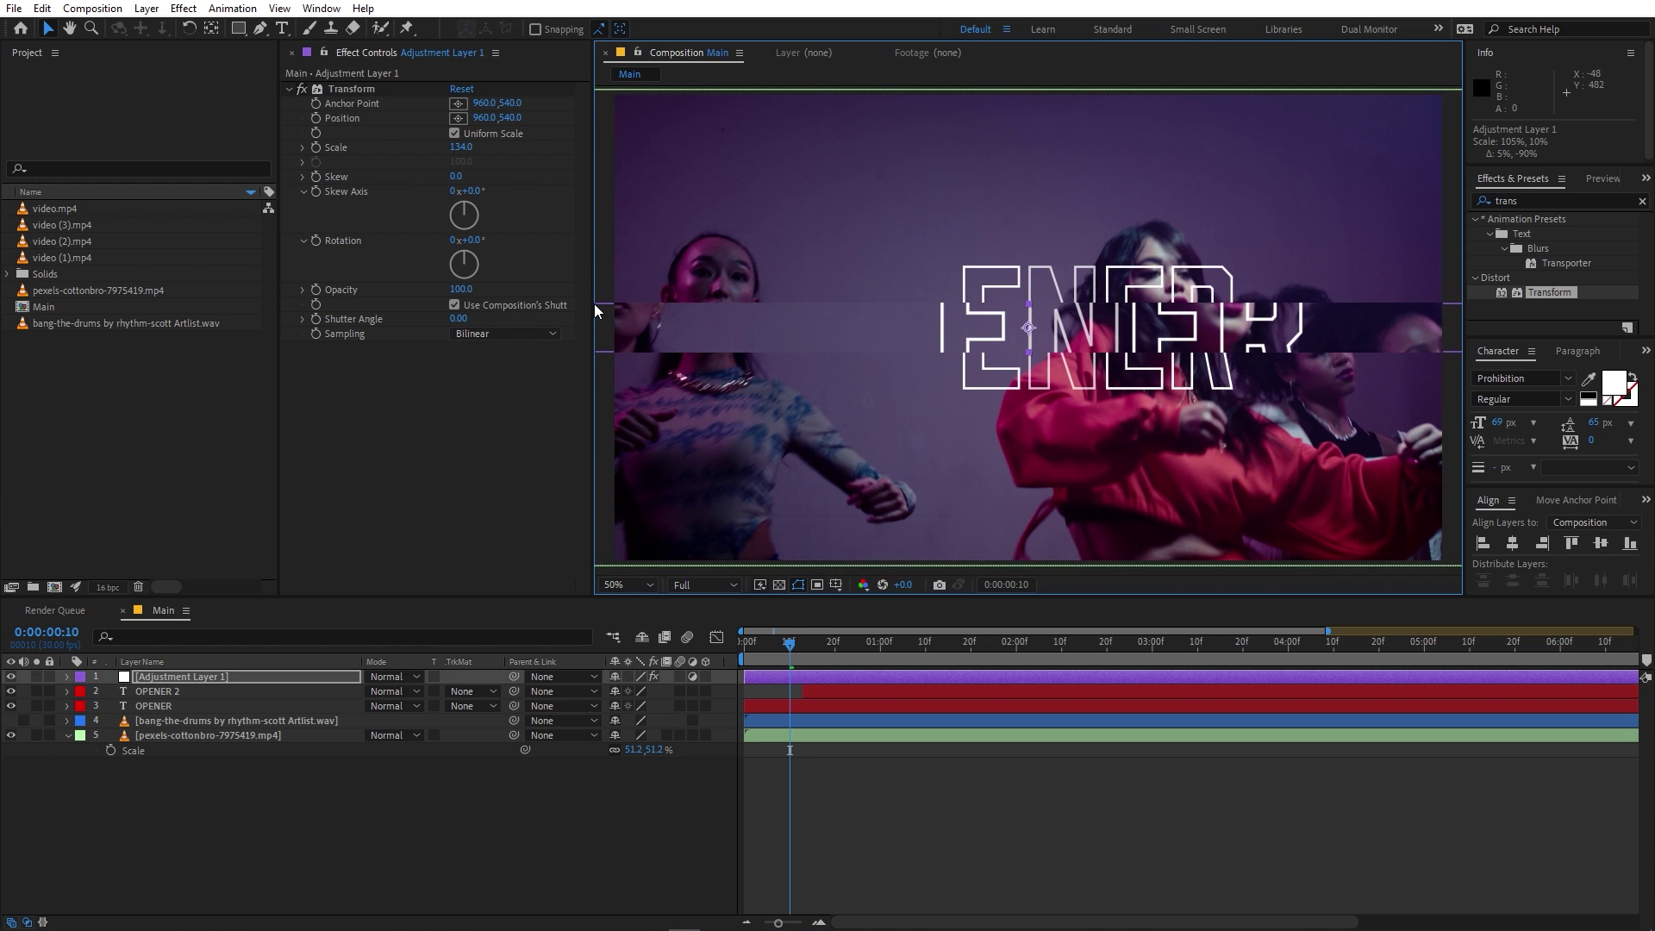
key(comma)
key(period)
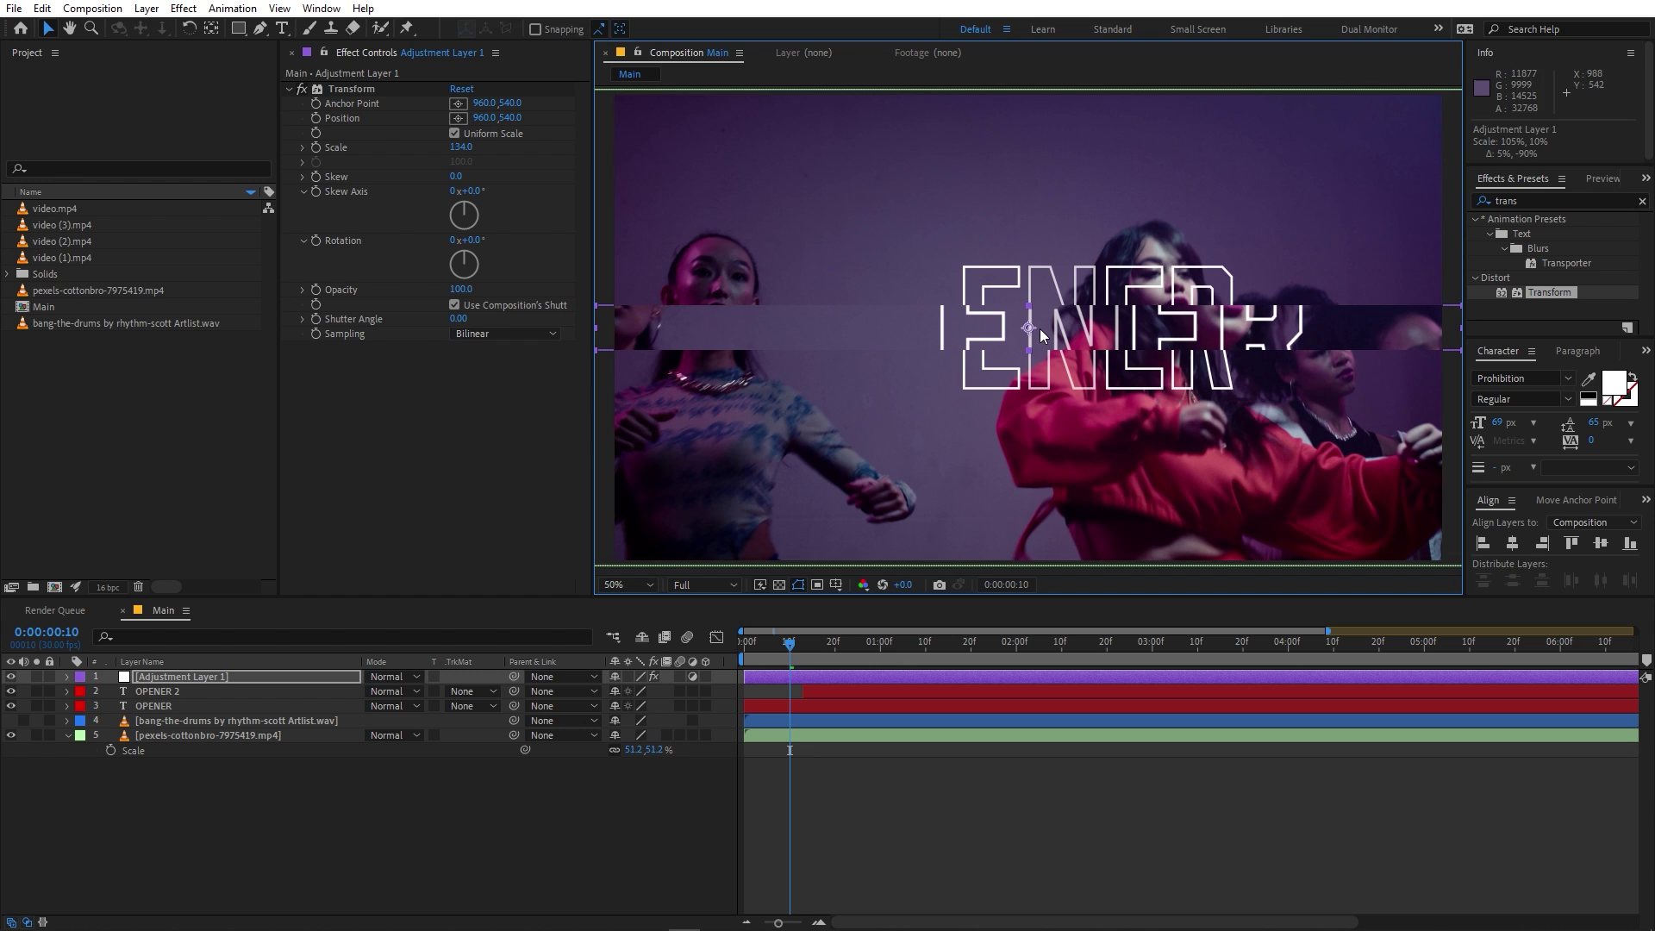
key(comma)
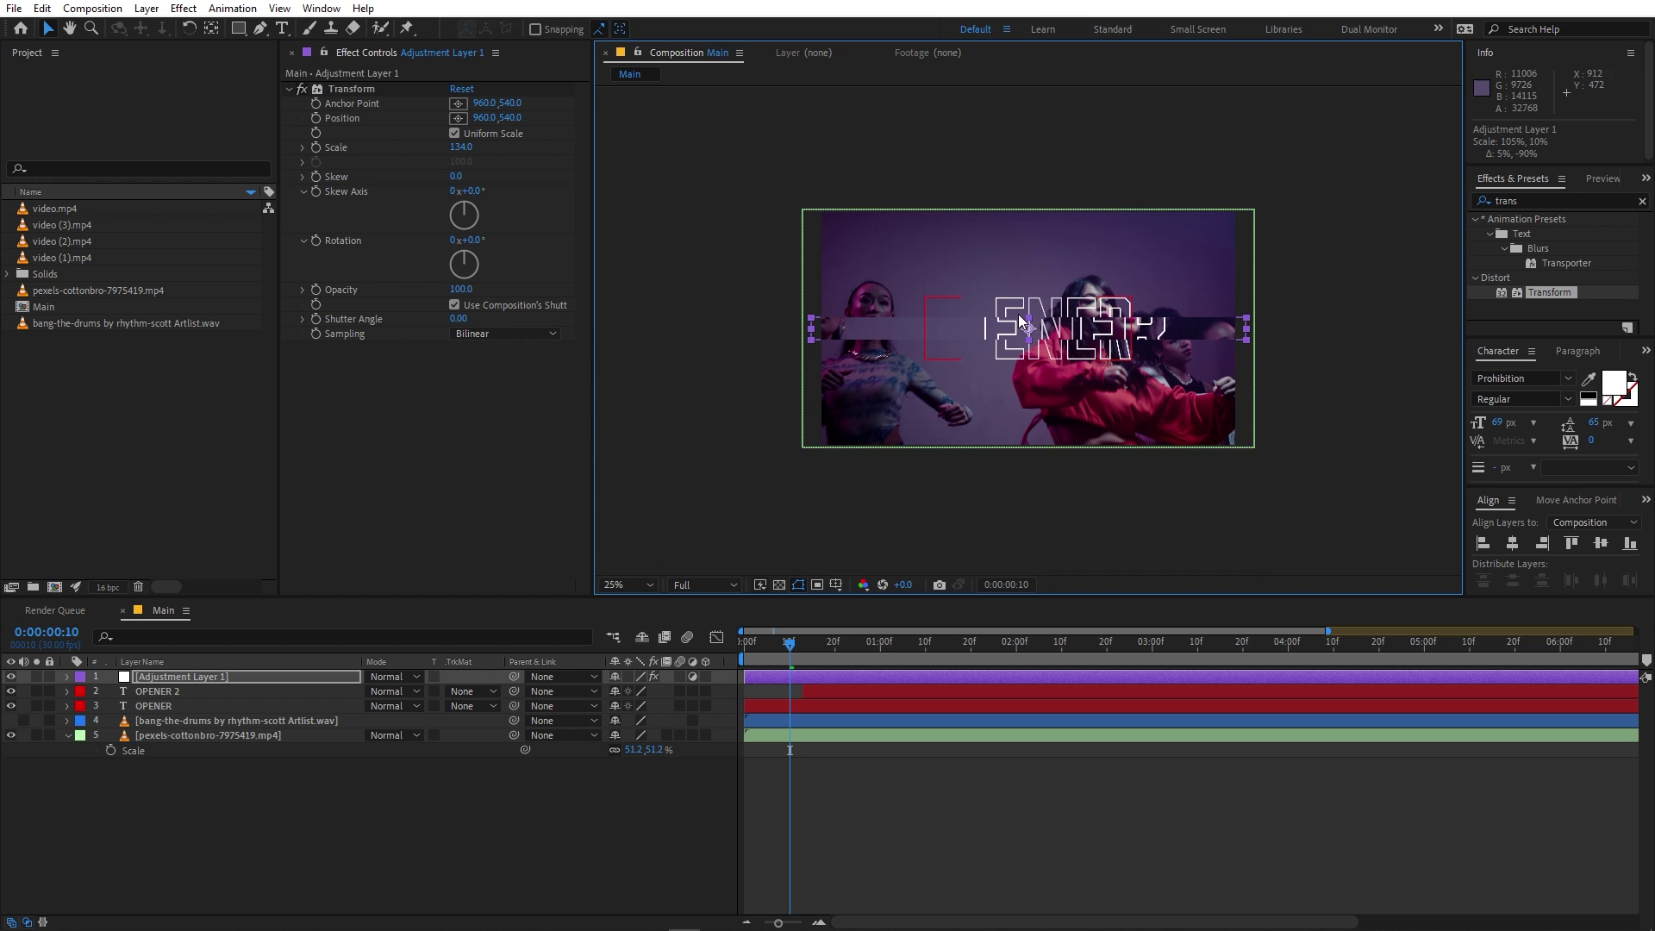
key(period)
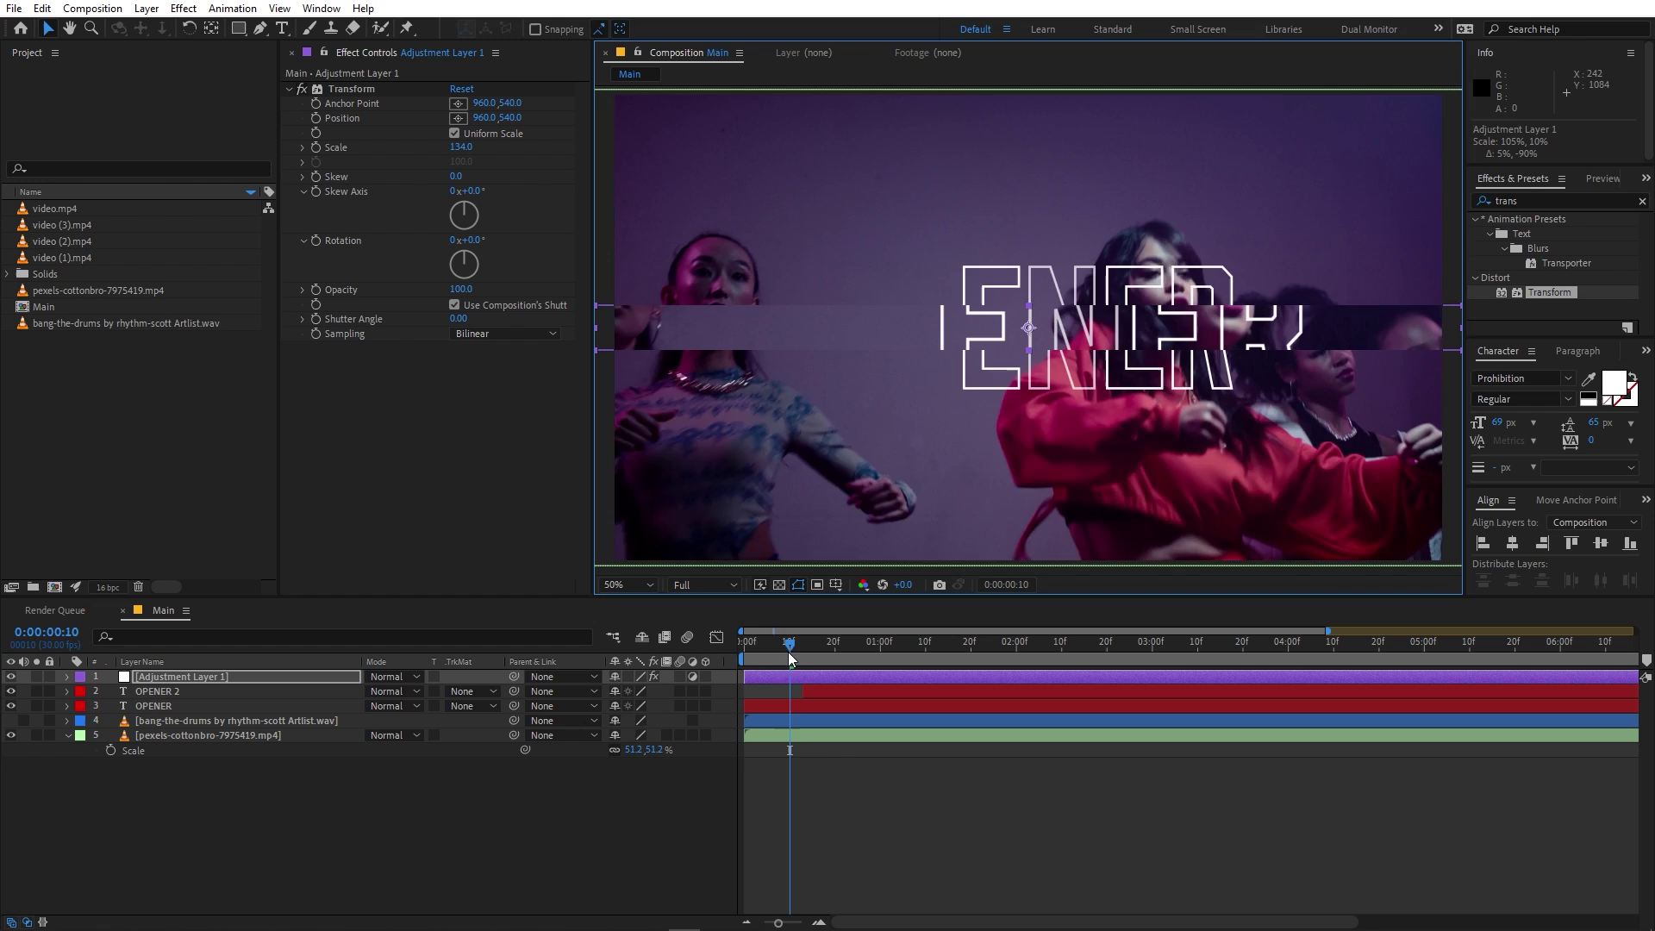
Step: Shift the adjustment layer to start at 0:00:00:02 and split it at 0:00:00:06
key(Home)
mouse_move(768, 676)
mouse_down()
mouse_move(759, 649)
mouse_move(773, 652)
mouse_up()
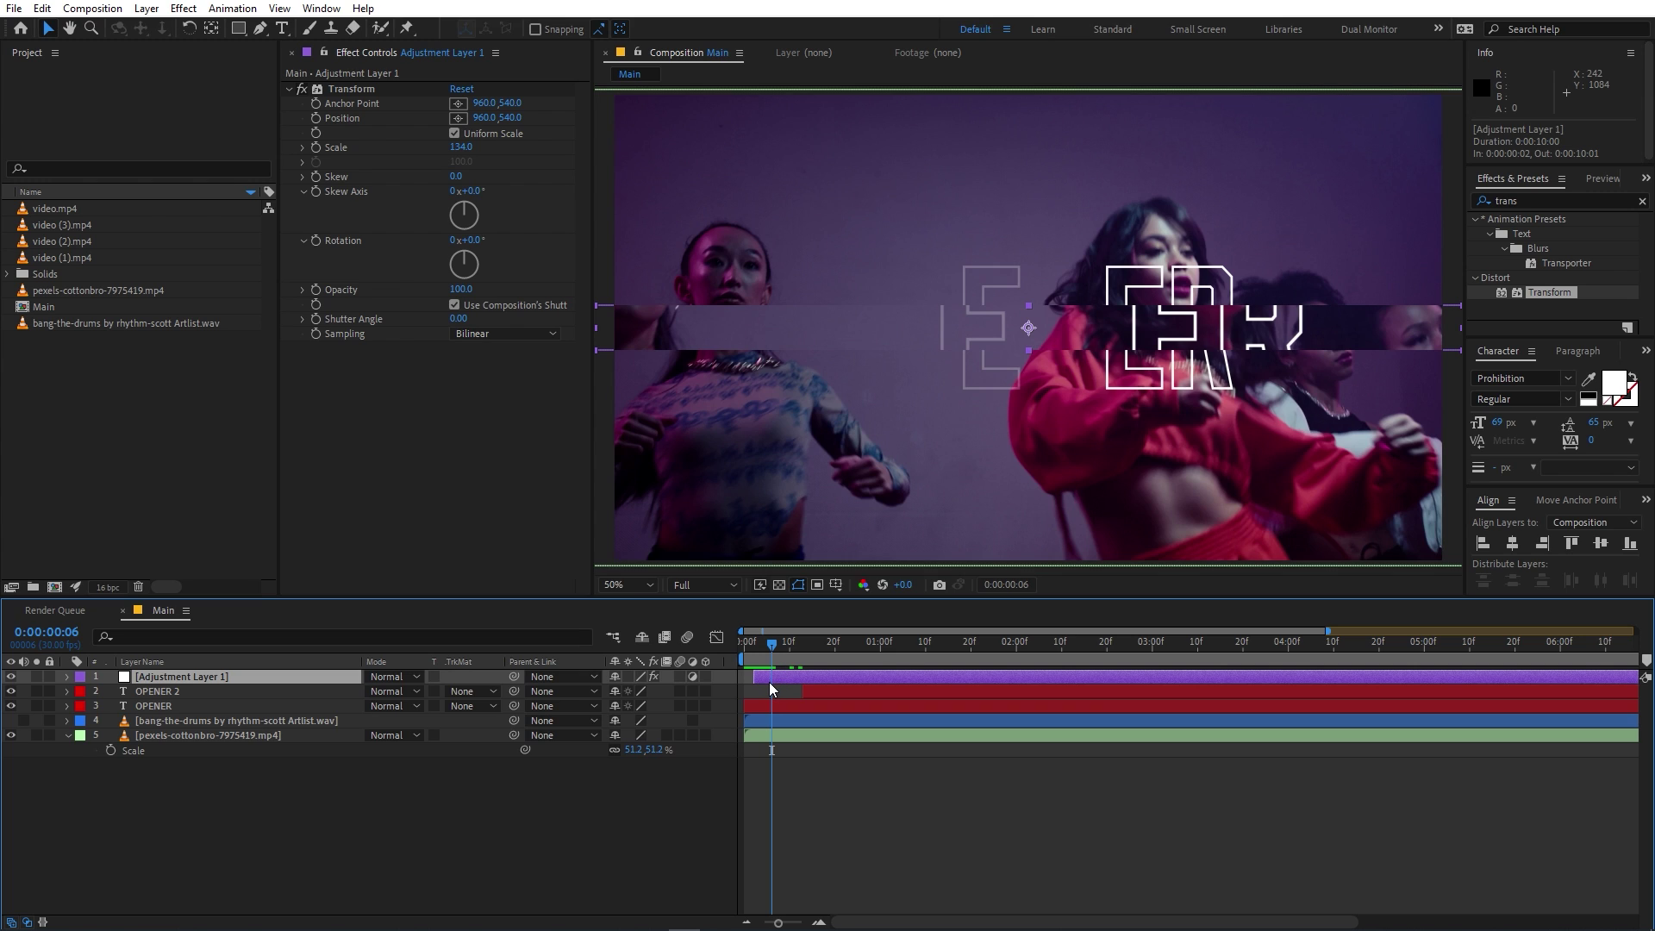
key(ctrl+shift+d)
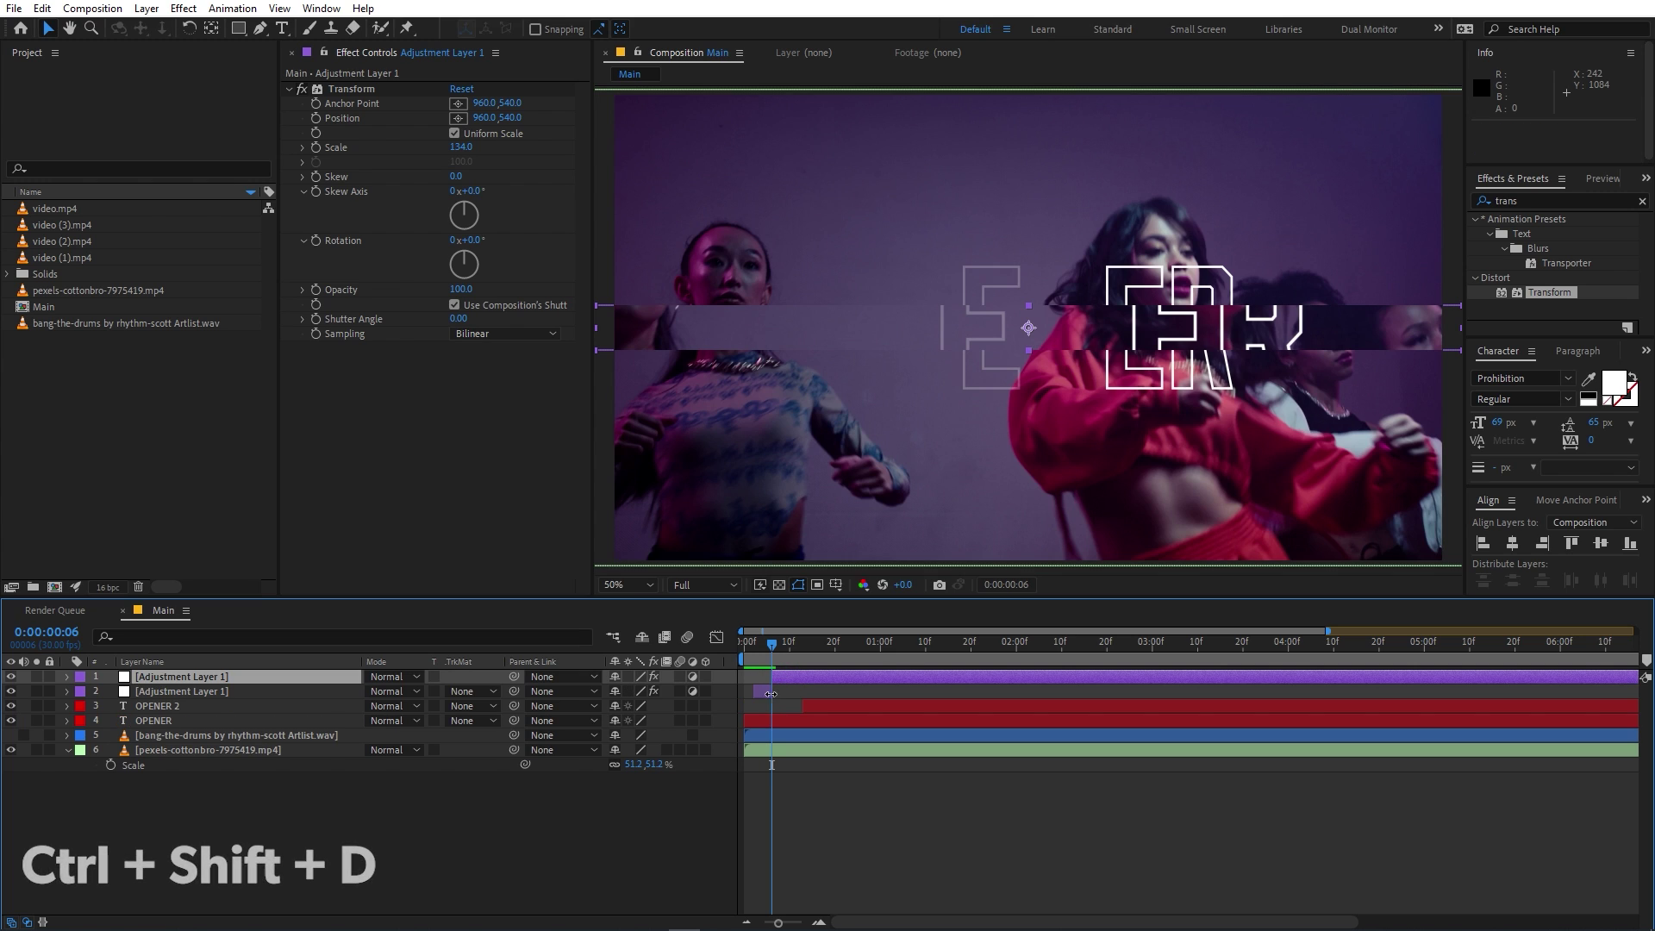
Step: Start the second adjustment piece at 0:00:00:08 and reshape it to about 48% by 36%, placed at about 1668, 692
drag(789, 674, 790, 642)
click(774, 641)
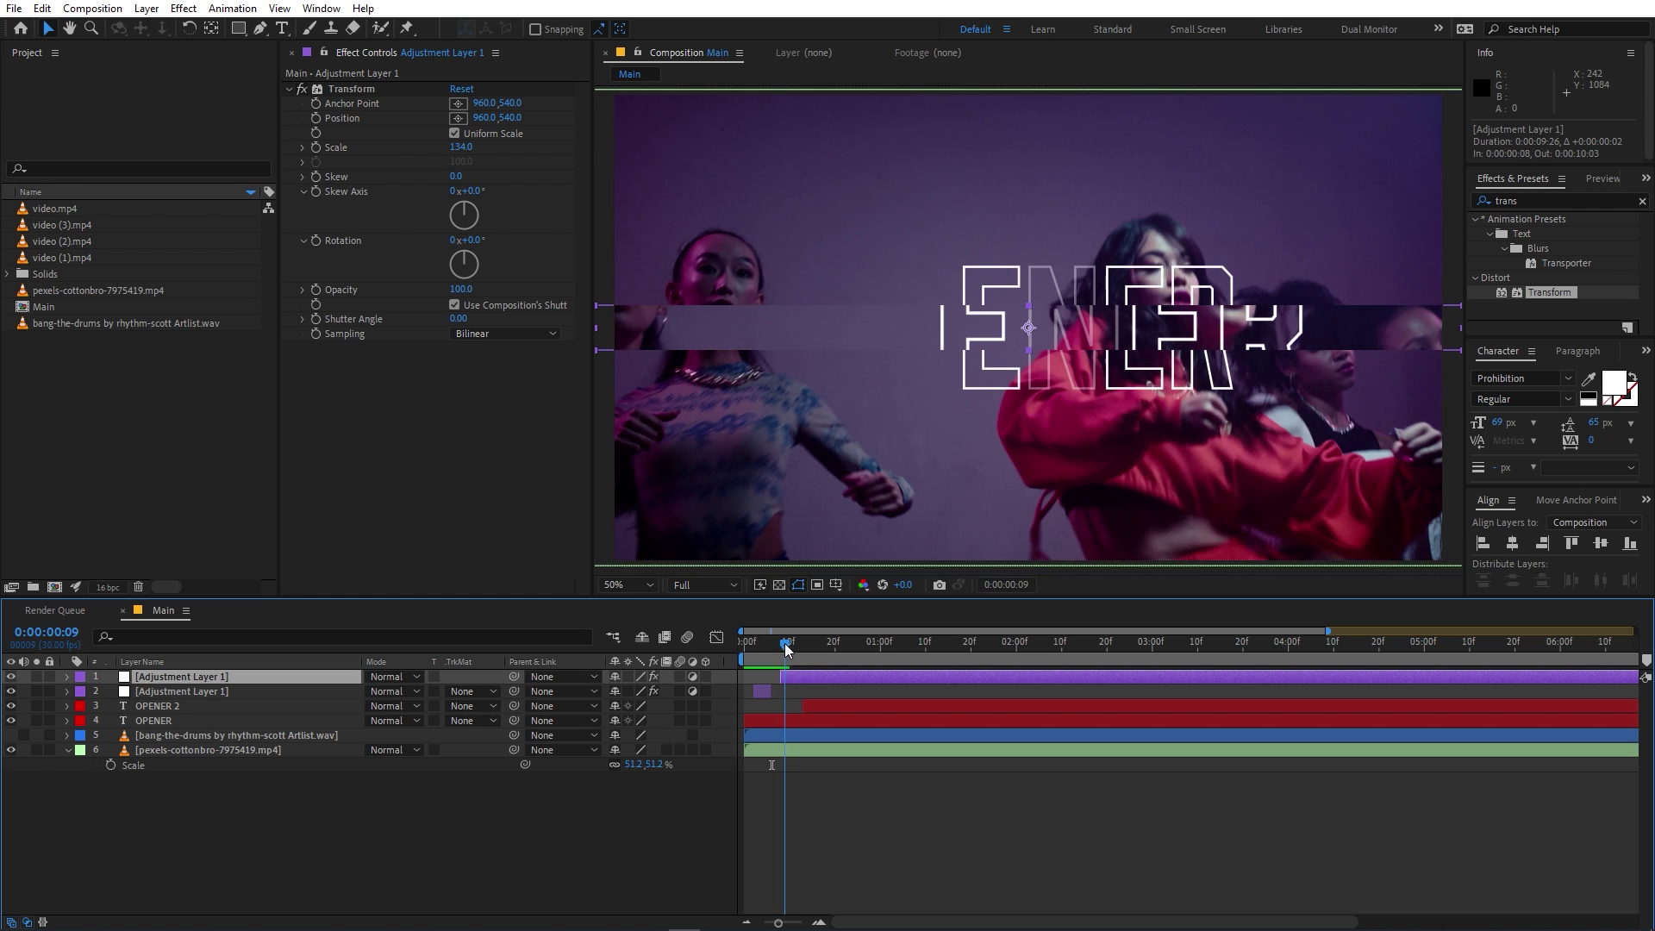
click(1086, 328)
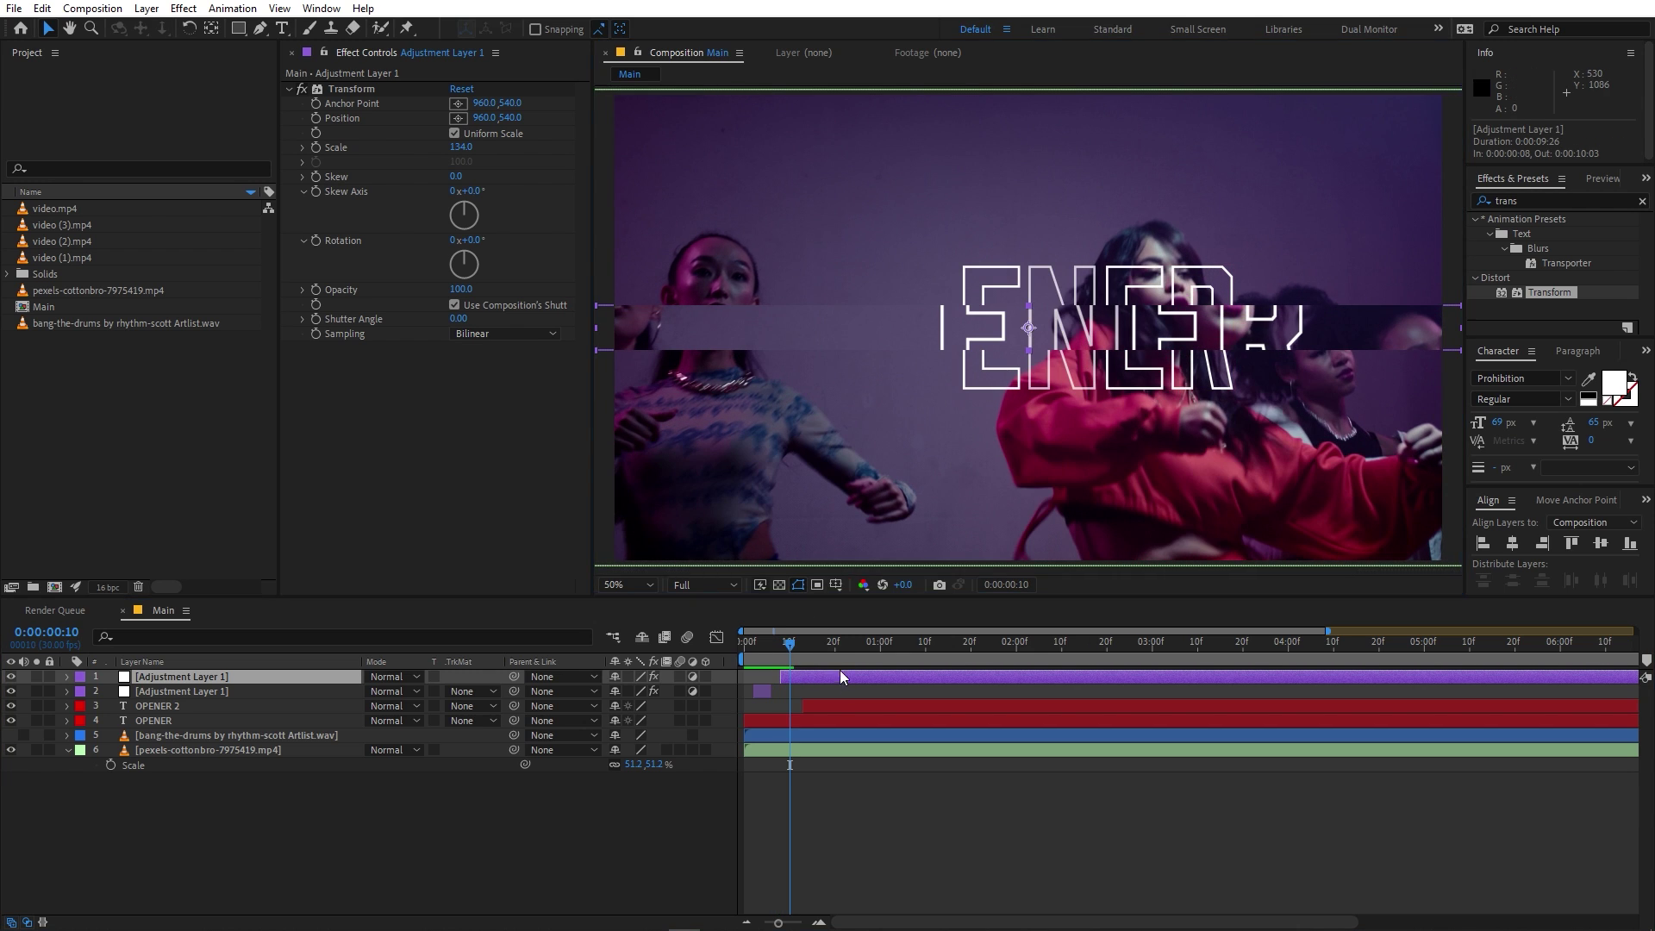
drag(1028, 350, 1032, 412)
key(comma)
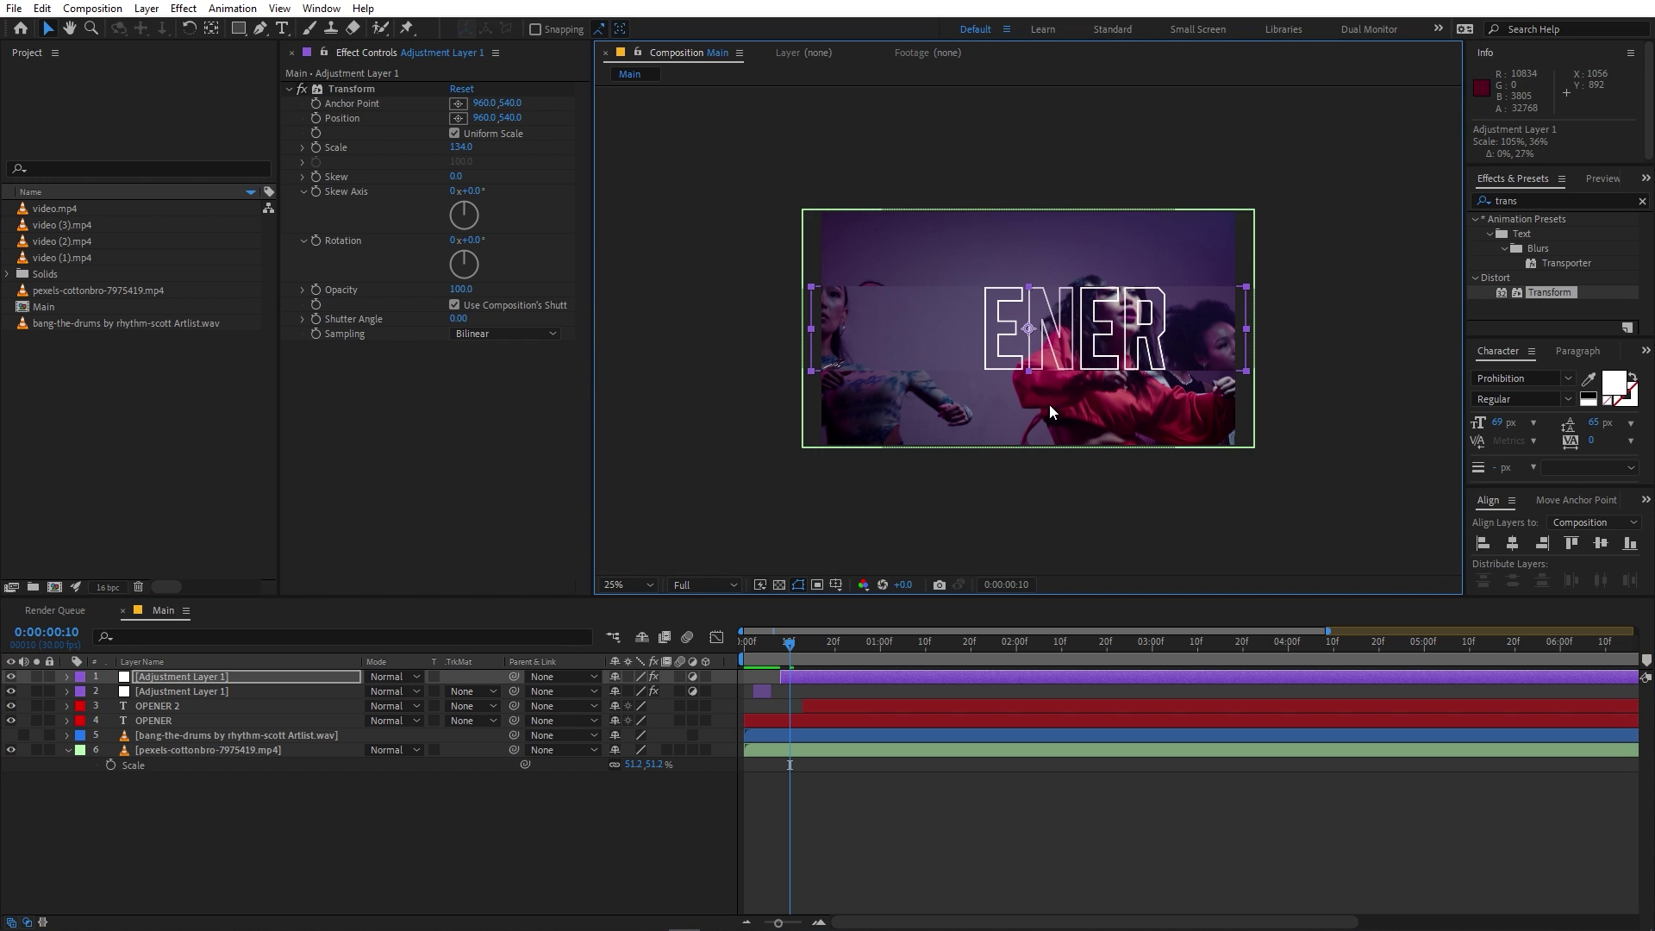
drag(1248, 328, 1127, 338)
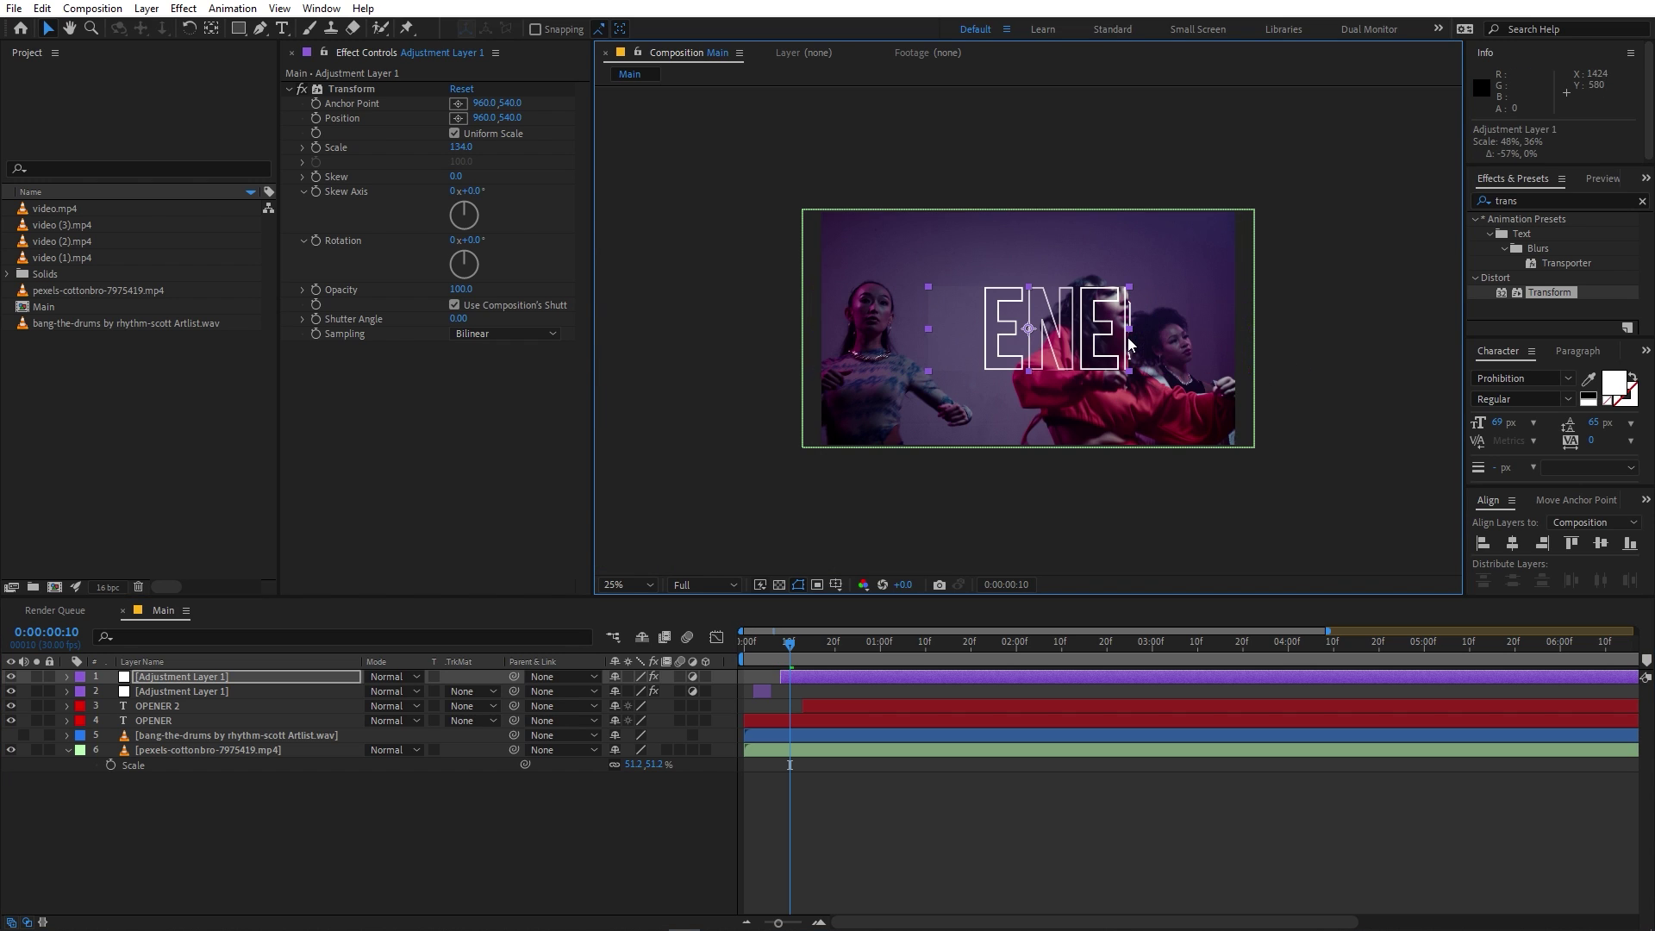
drag(1021, 332, 1174, 365)
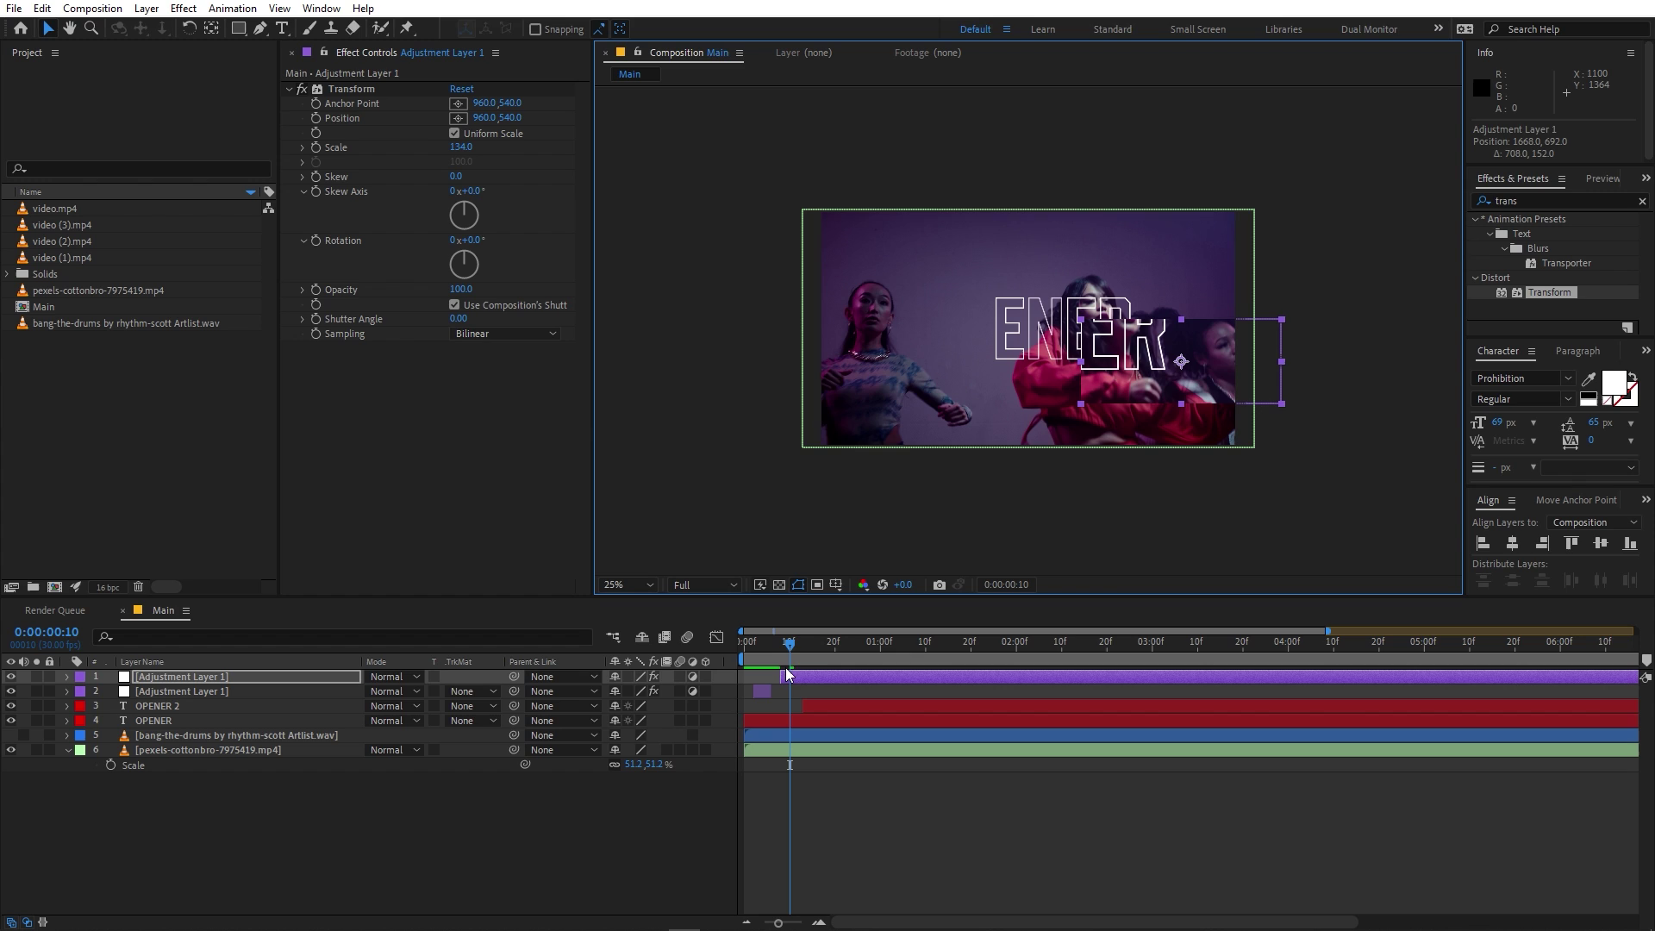
Step: Split off a third adjustment piece at 0:00:00:12, starting it at 0:00:00:16, about 98% by 36% at position 1072, 324
drag(792, 650, 800, 650)
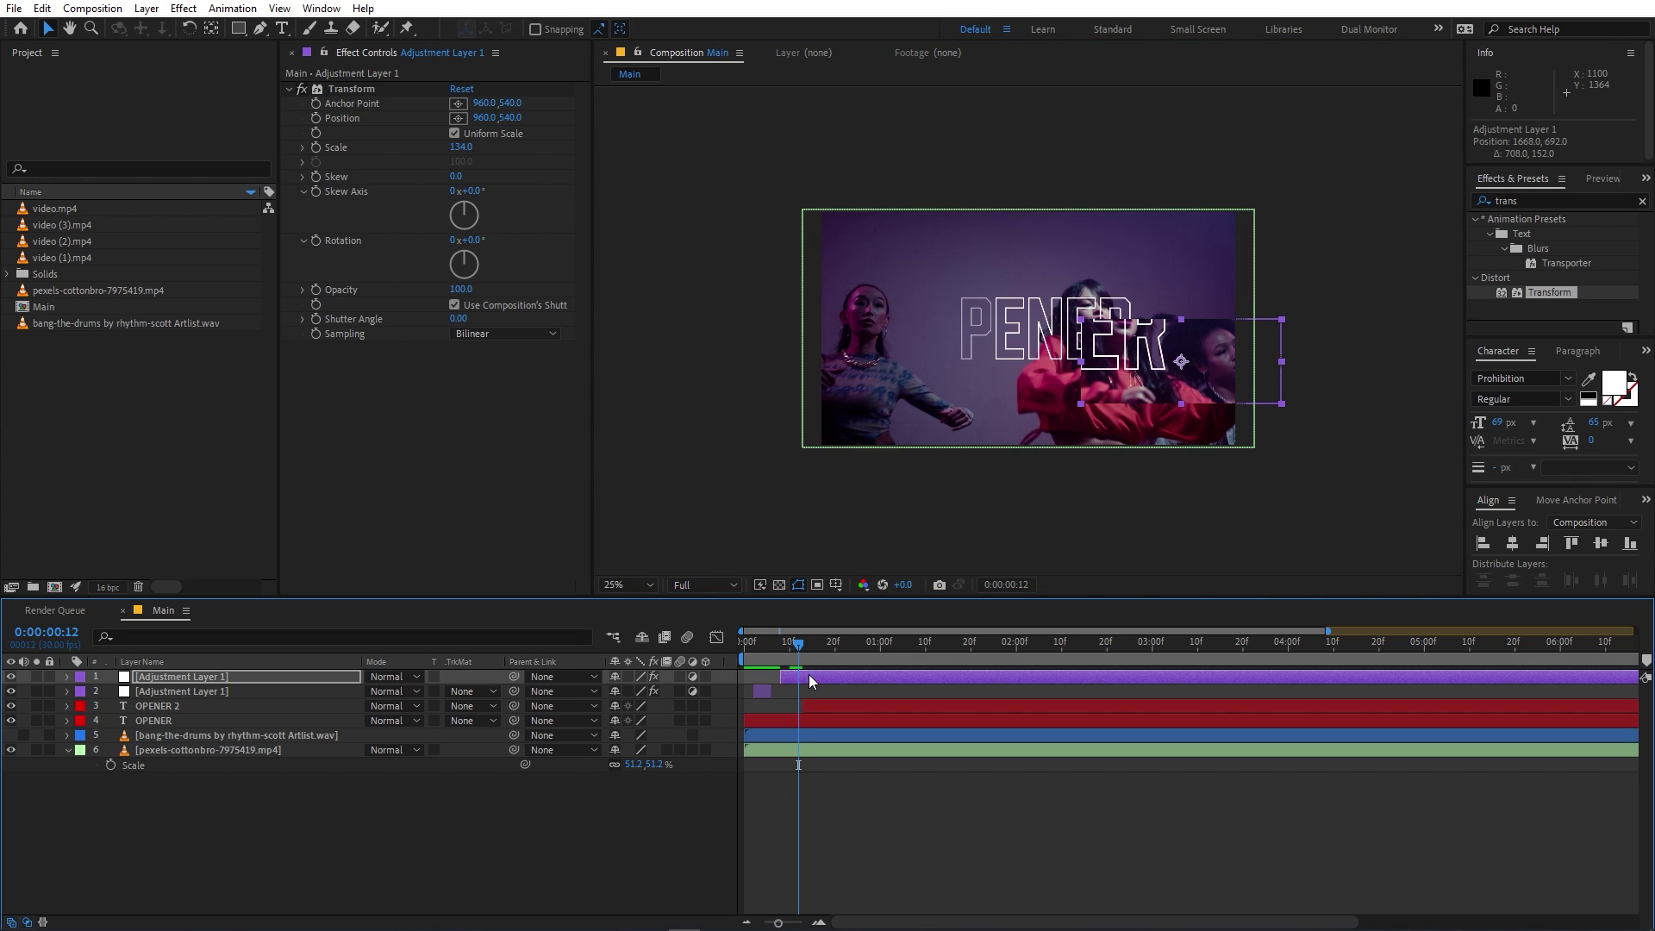
key(ctrl+shift+d)
drag(809, 674, 839, 648)
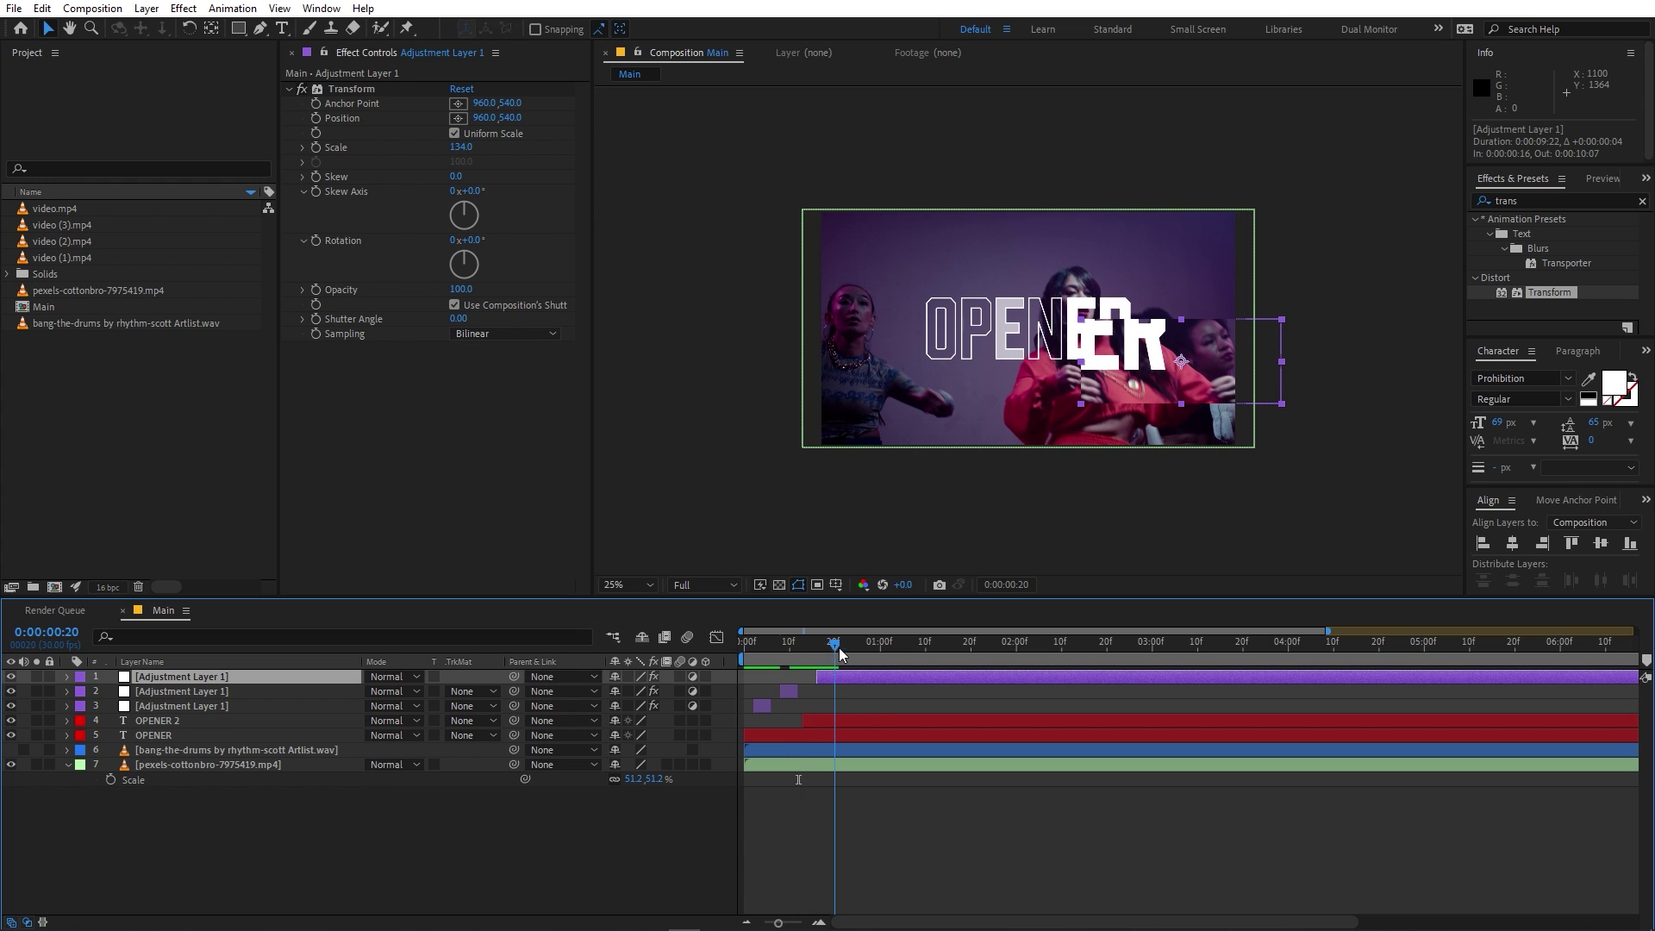
drag(1281, 361, 1388, 360)
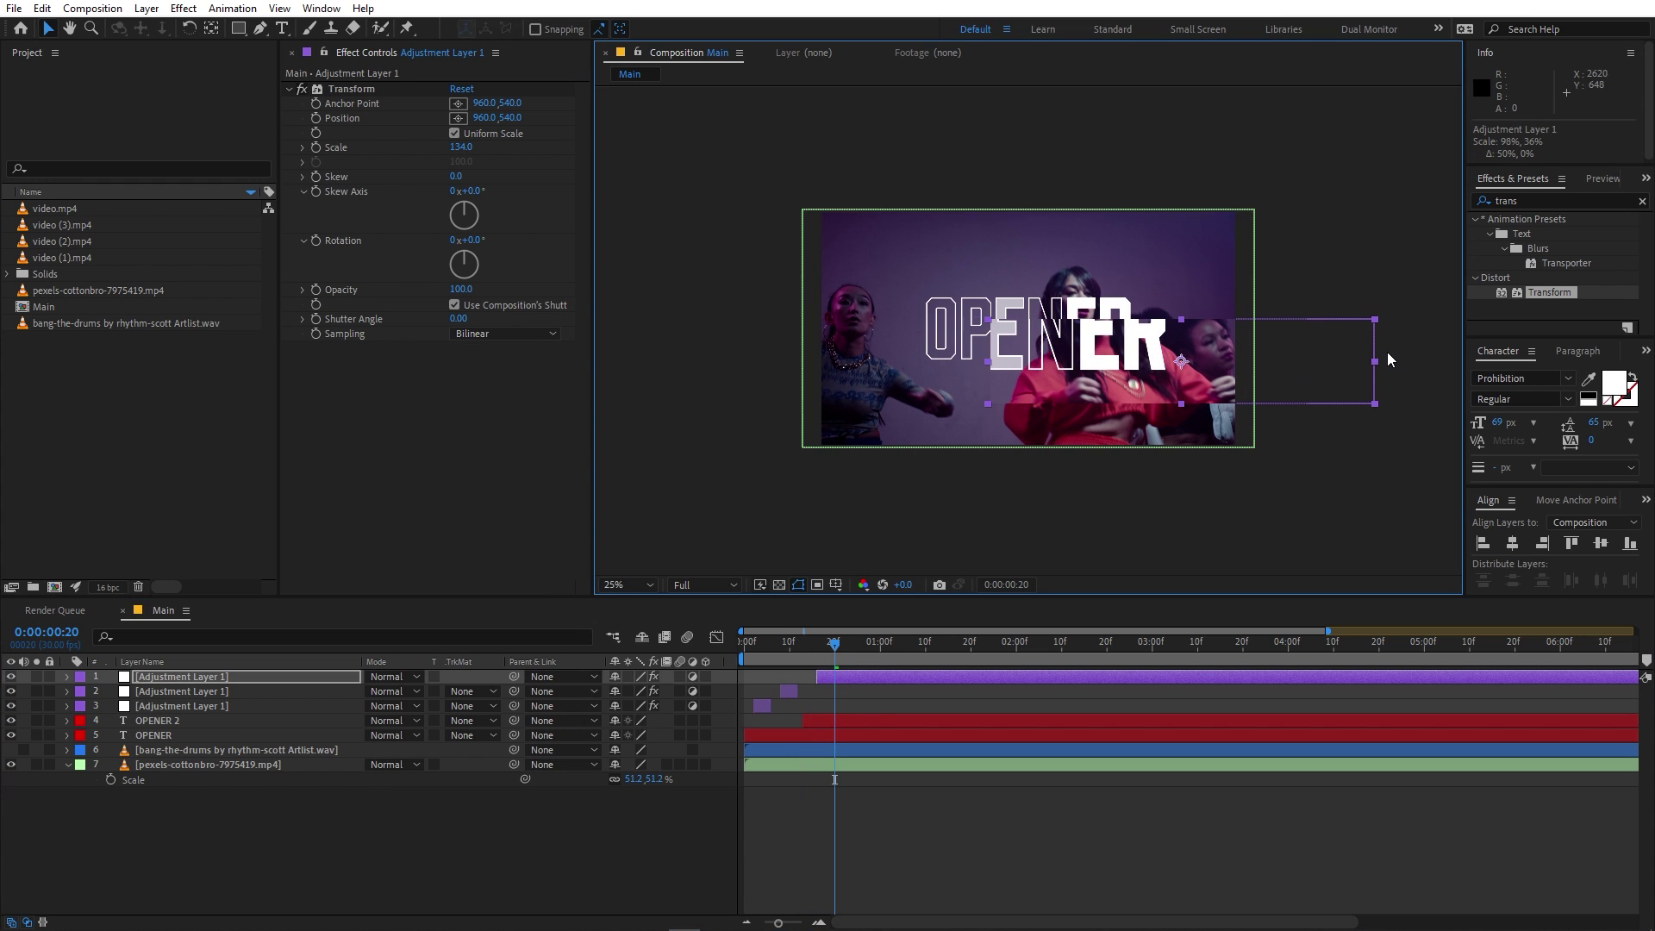
drag(1212, 378, 1084, 299)
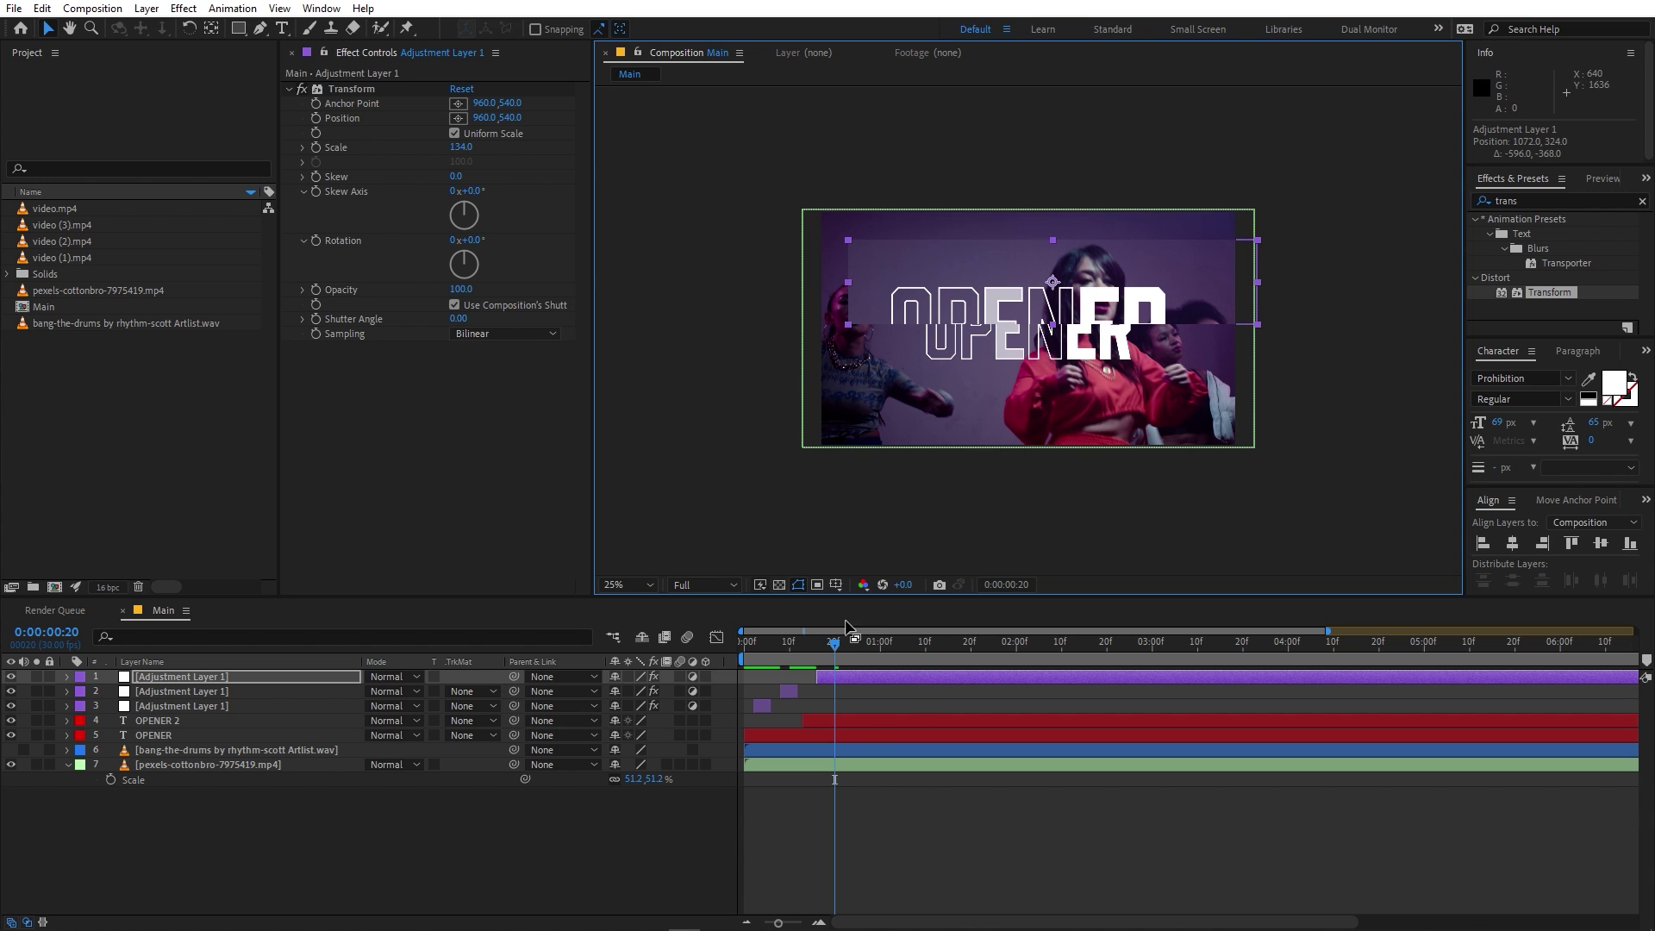
Step: Split off a fourth adjustment piece starting just before the one-second mark and move it to about -4, 676
drag(841, 640, 897, 645)
key(ctrl+shift+d)
drag(1044, 300, 813, 379)
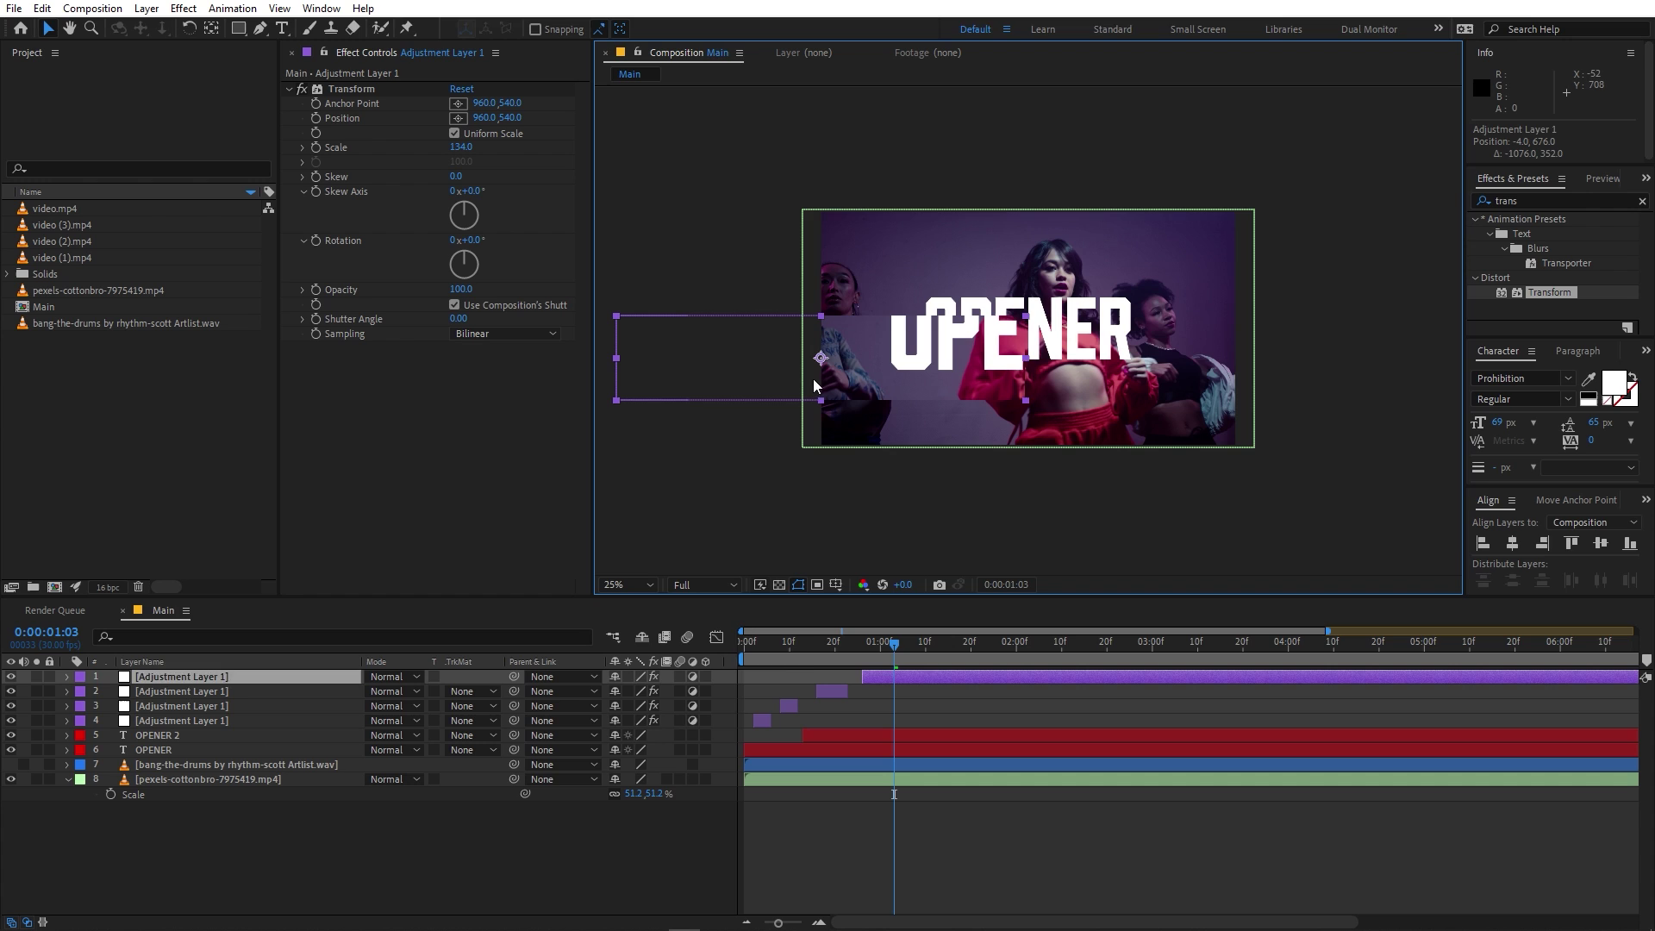
Step: Split the fourth adjustment piece at 0:00:01:02, shift the remainder to start at 0:00:02:16, and preview the glitch sequence
click(888, 645)
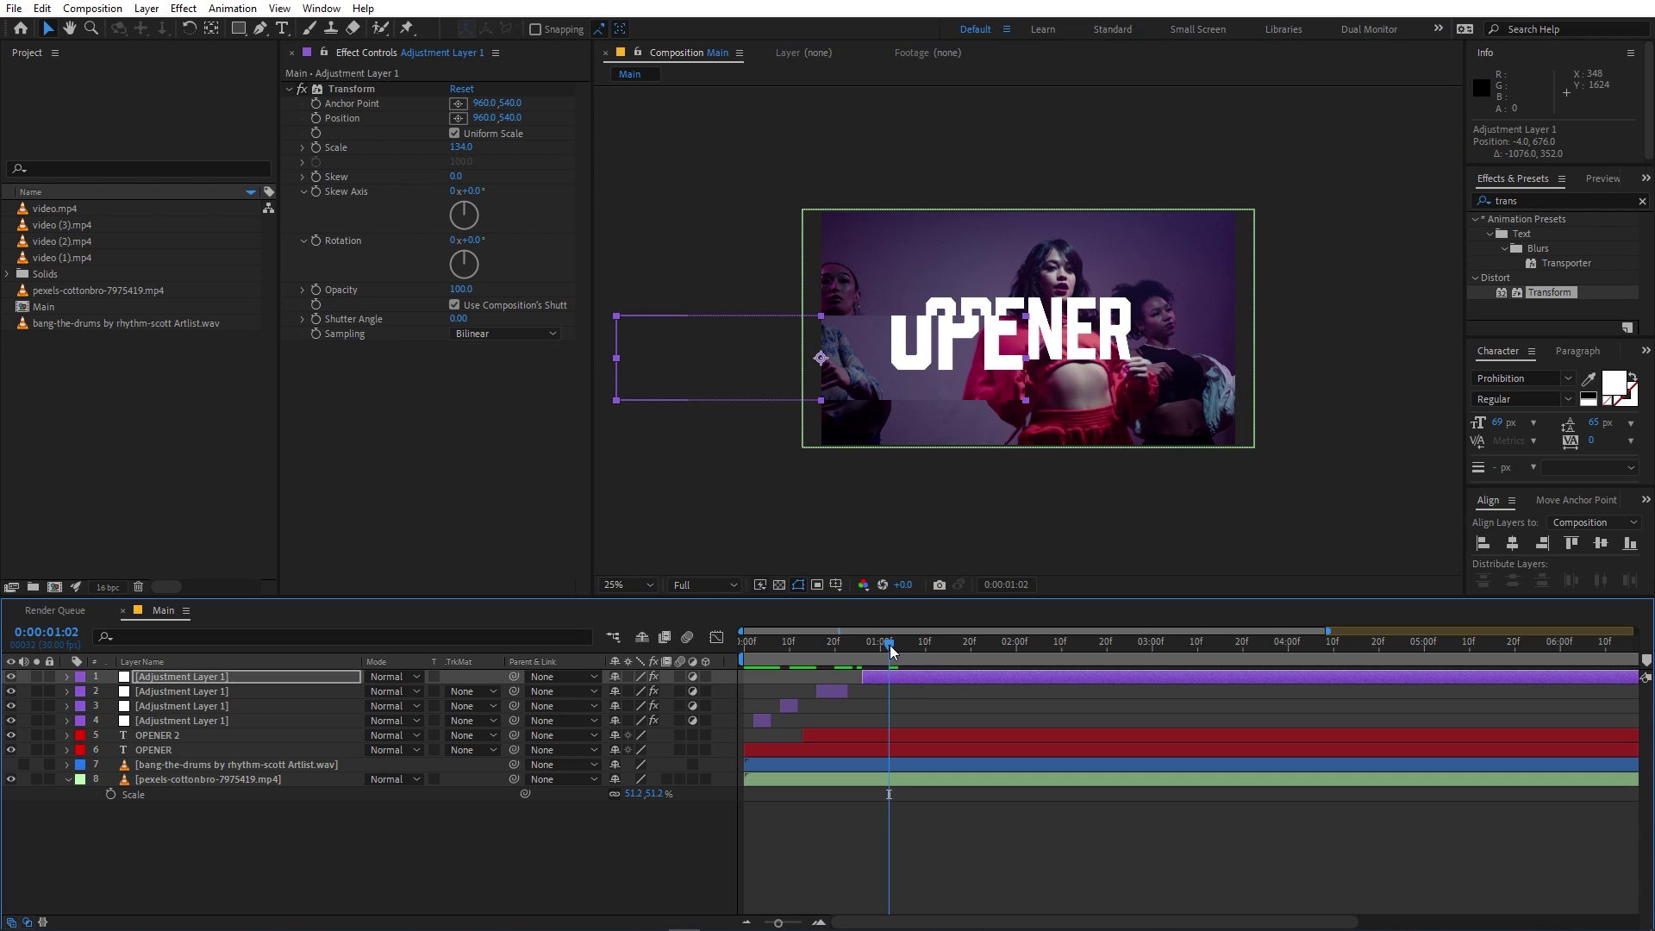
key(ctrl+shift+d)
drag(908, 674, 1108, 676)
key(period)
key(space)
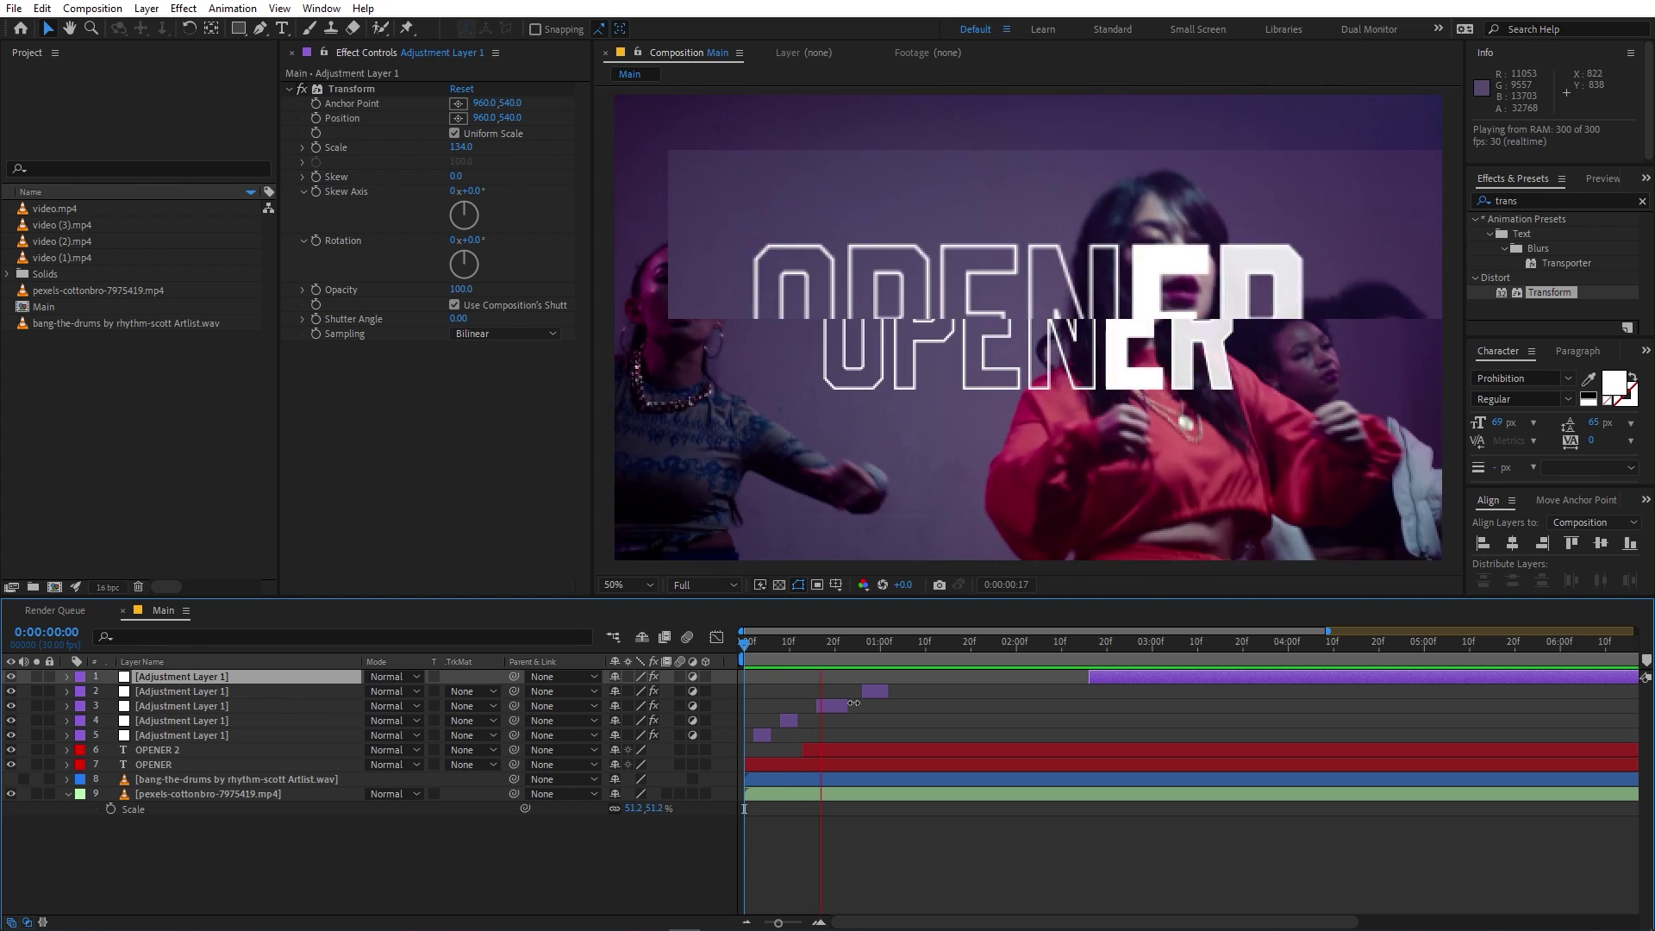
key(space)
Step: Preview the opening once more from the start and delete the leftover adjustment piece beginning at 0:00:02:16
drag(913, 654, 679, 685)
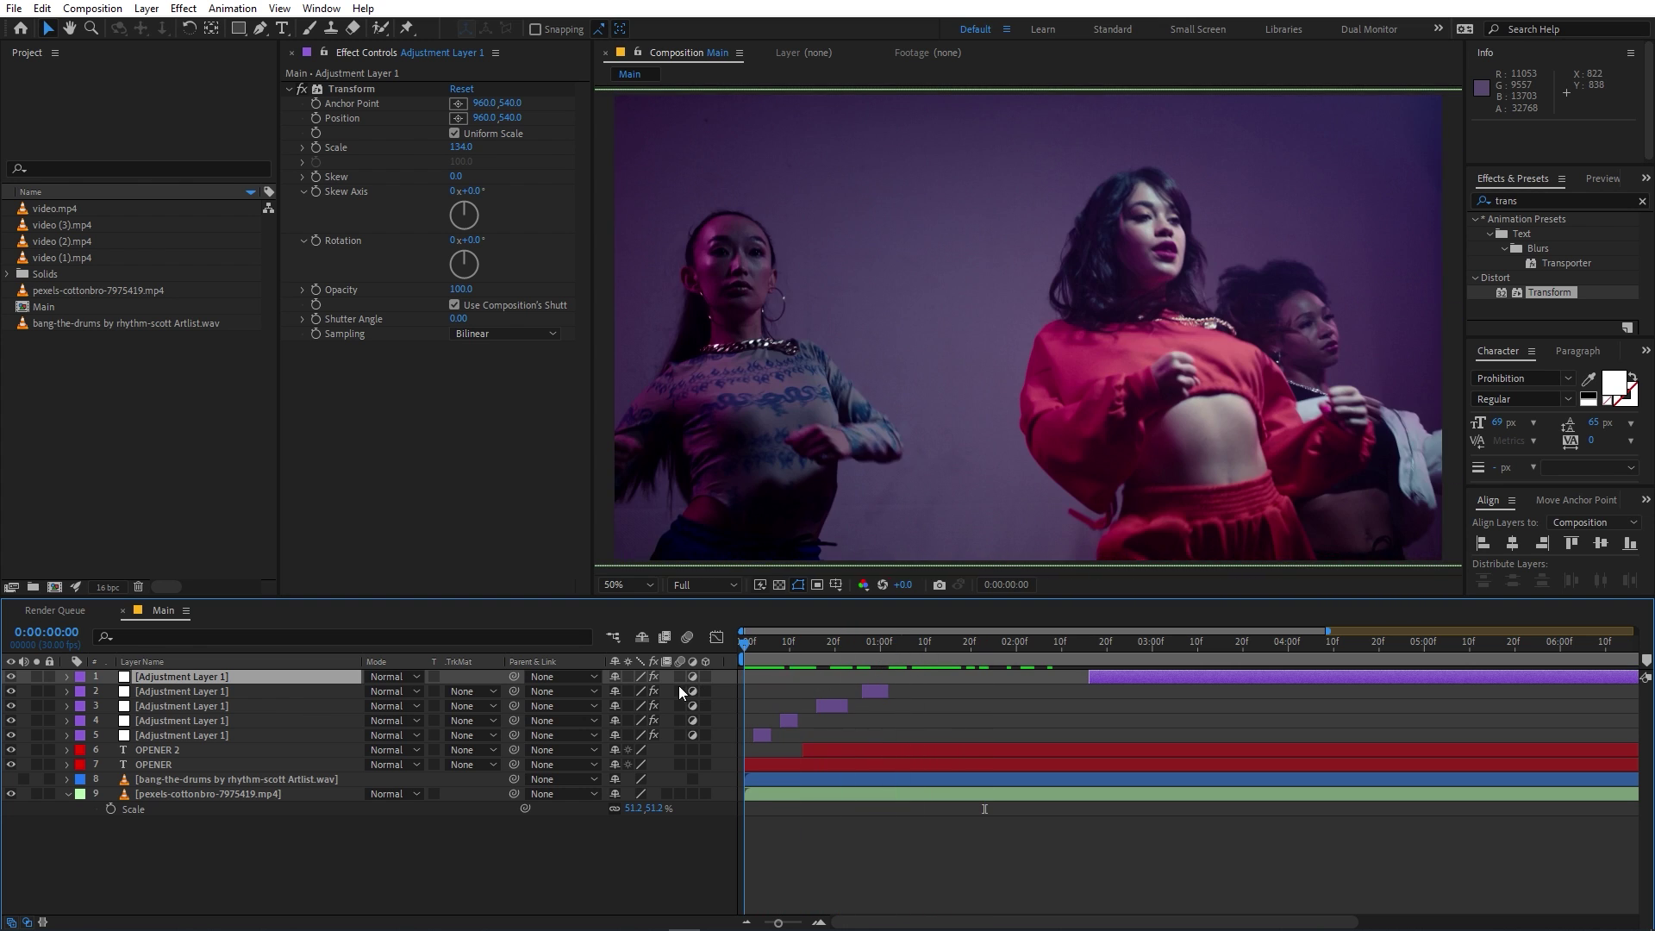
key(space)
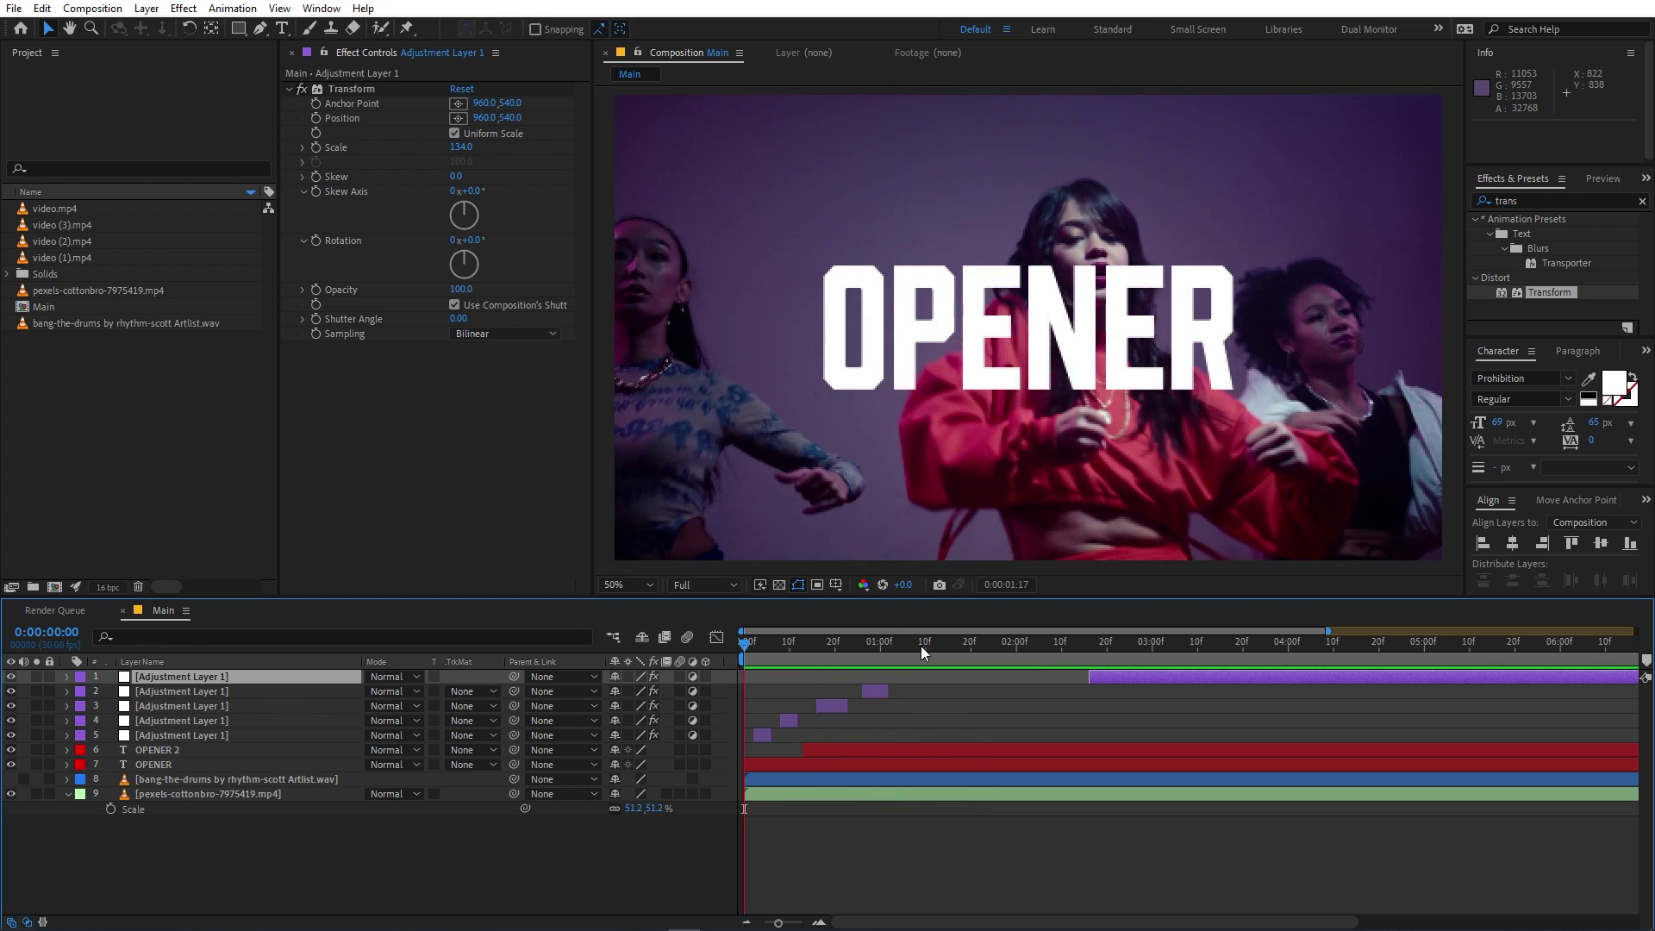
click(926, 646)
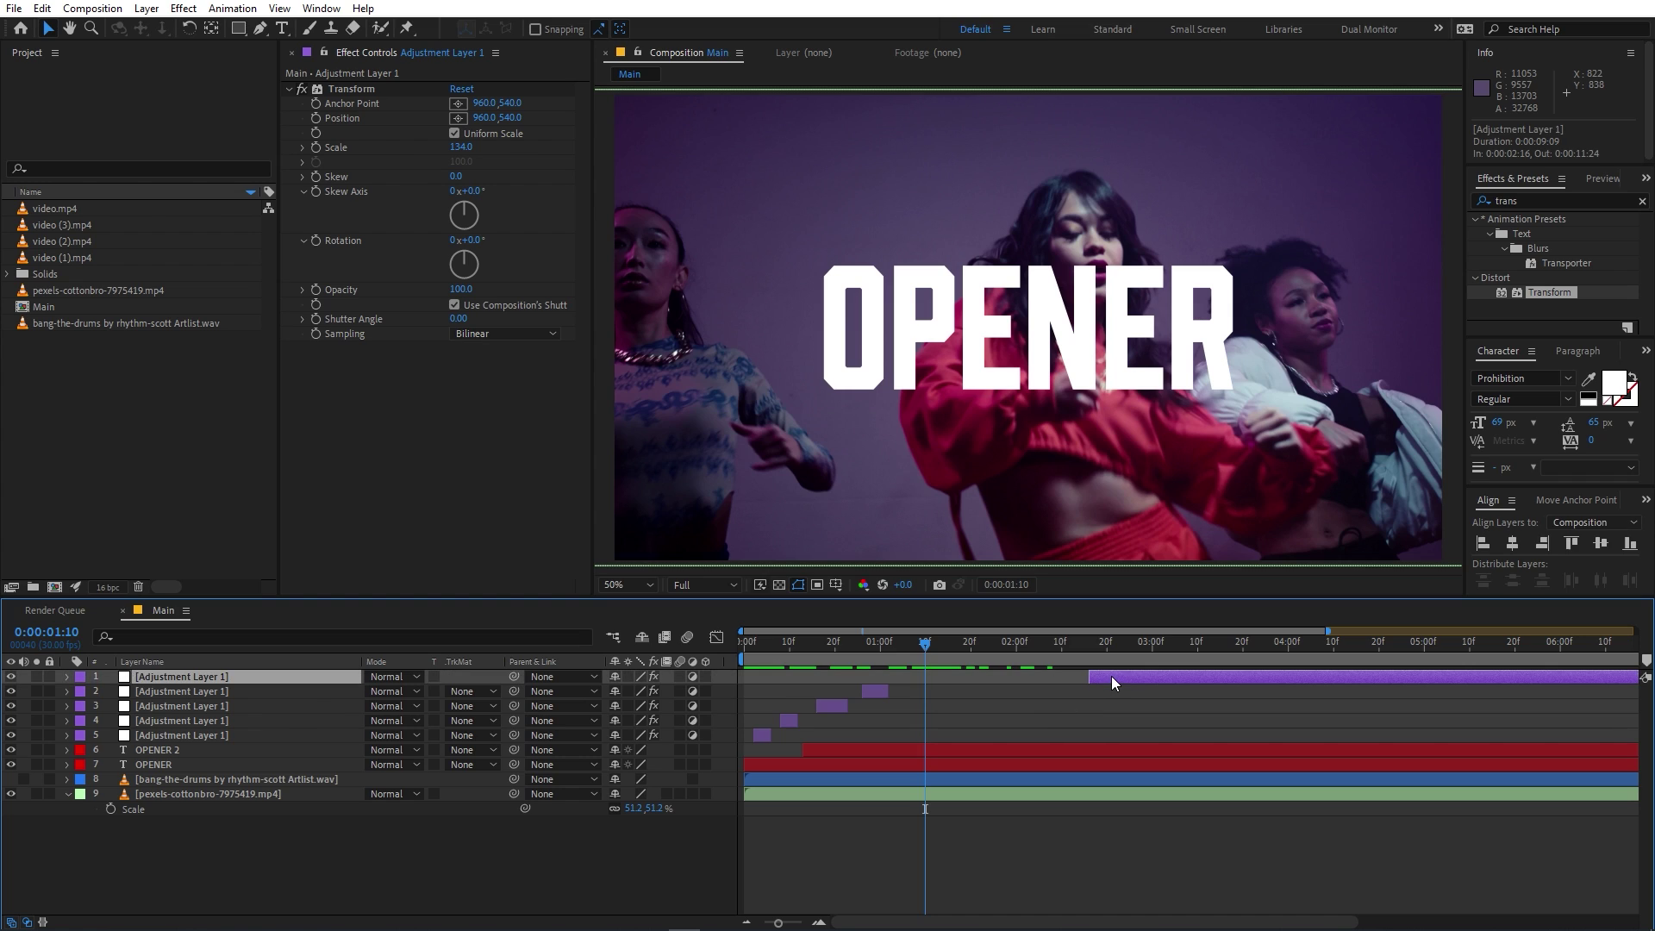
key(Delete)
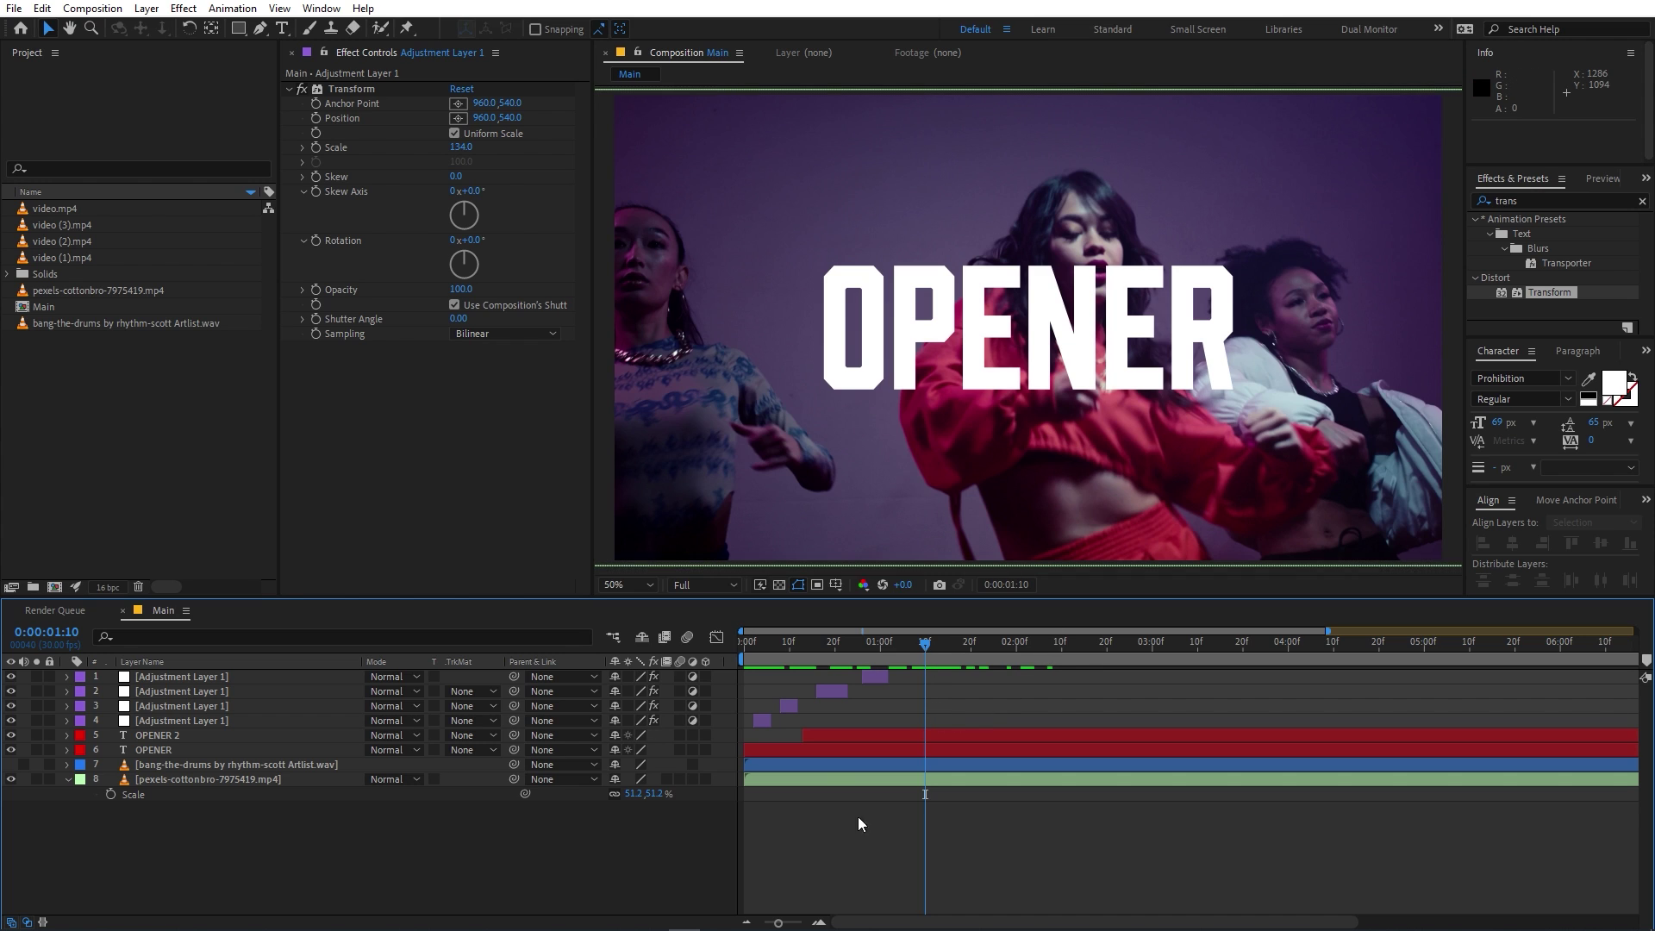
Step: Add video.mp4 above the OPENER 2 layer, starting at 0:00:01:10
click(58, 211)
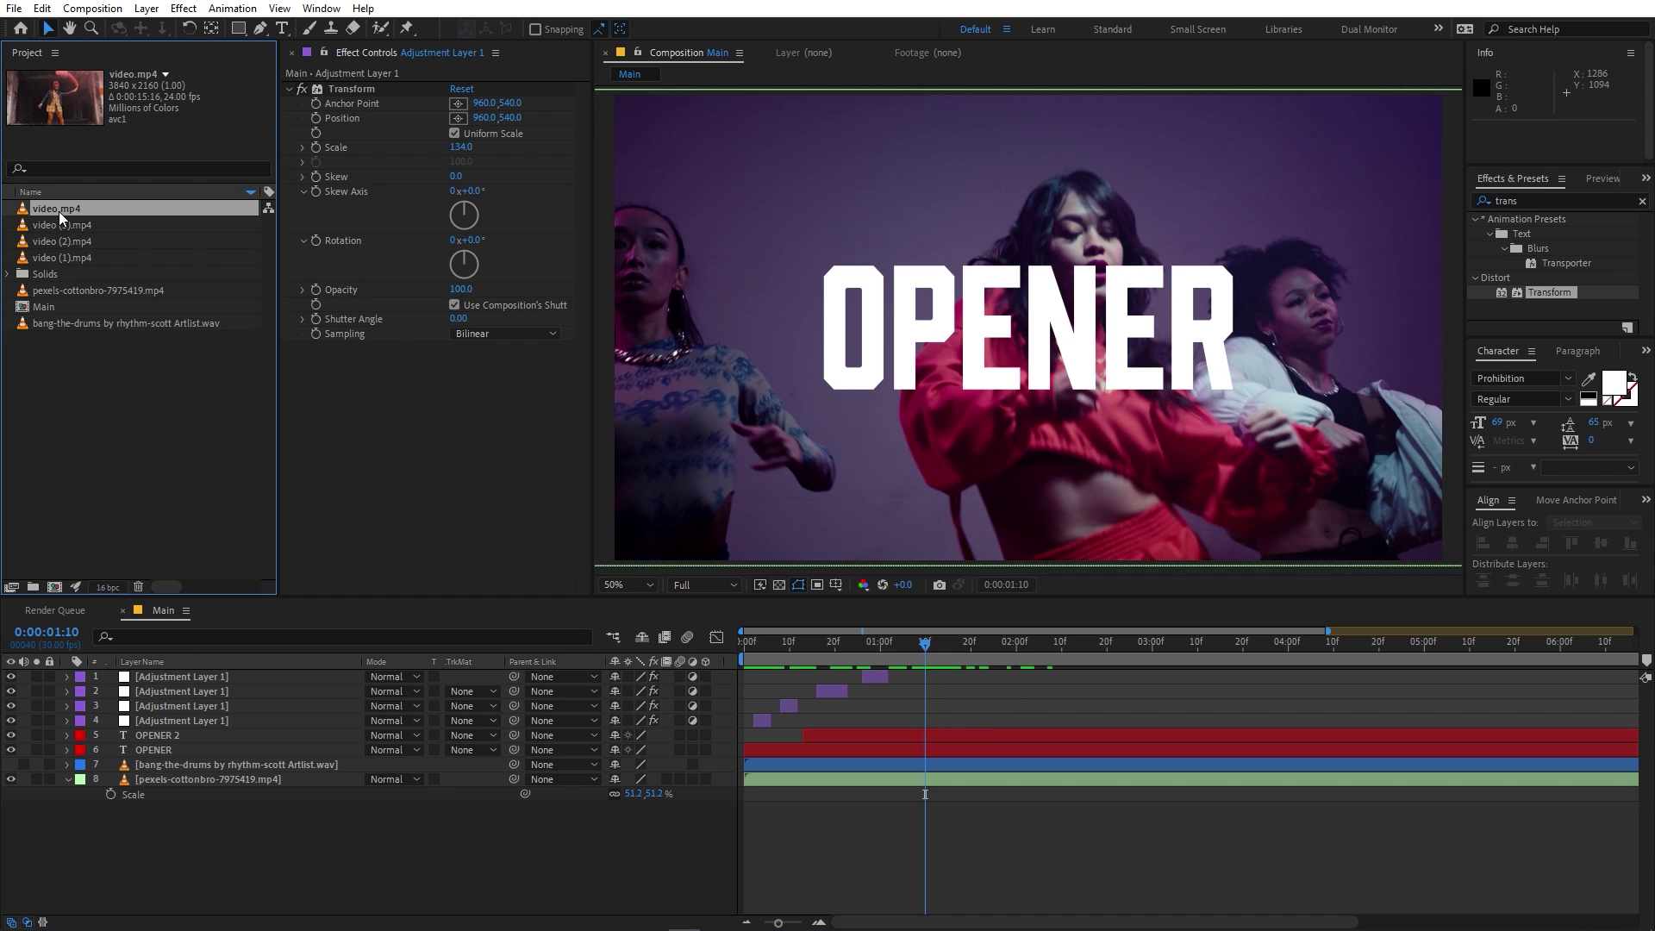
drag(62, 214, 957, 736)
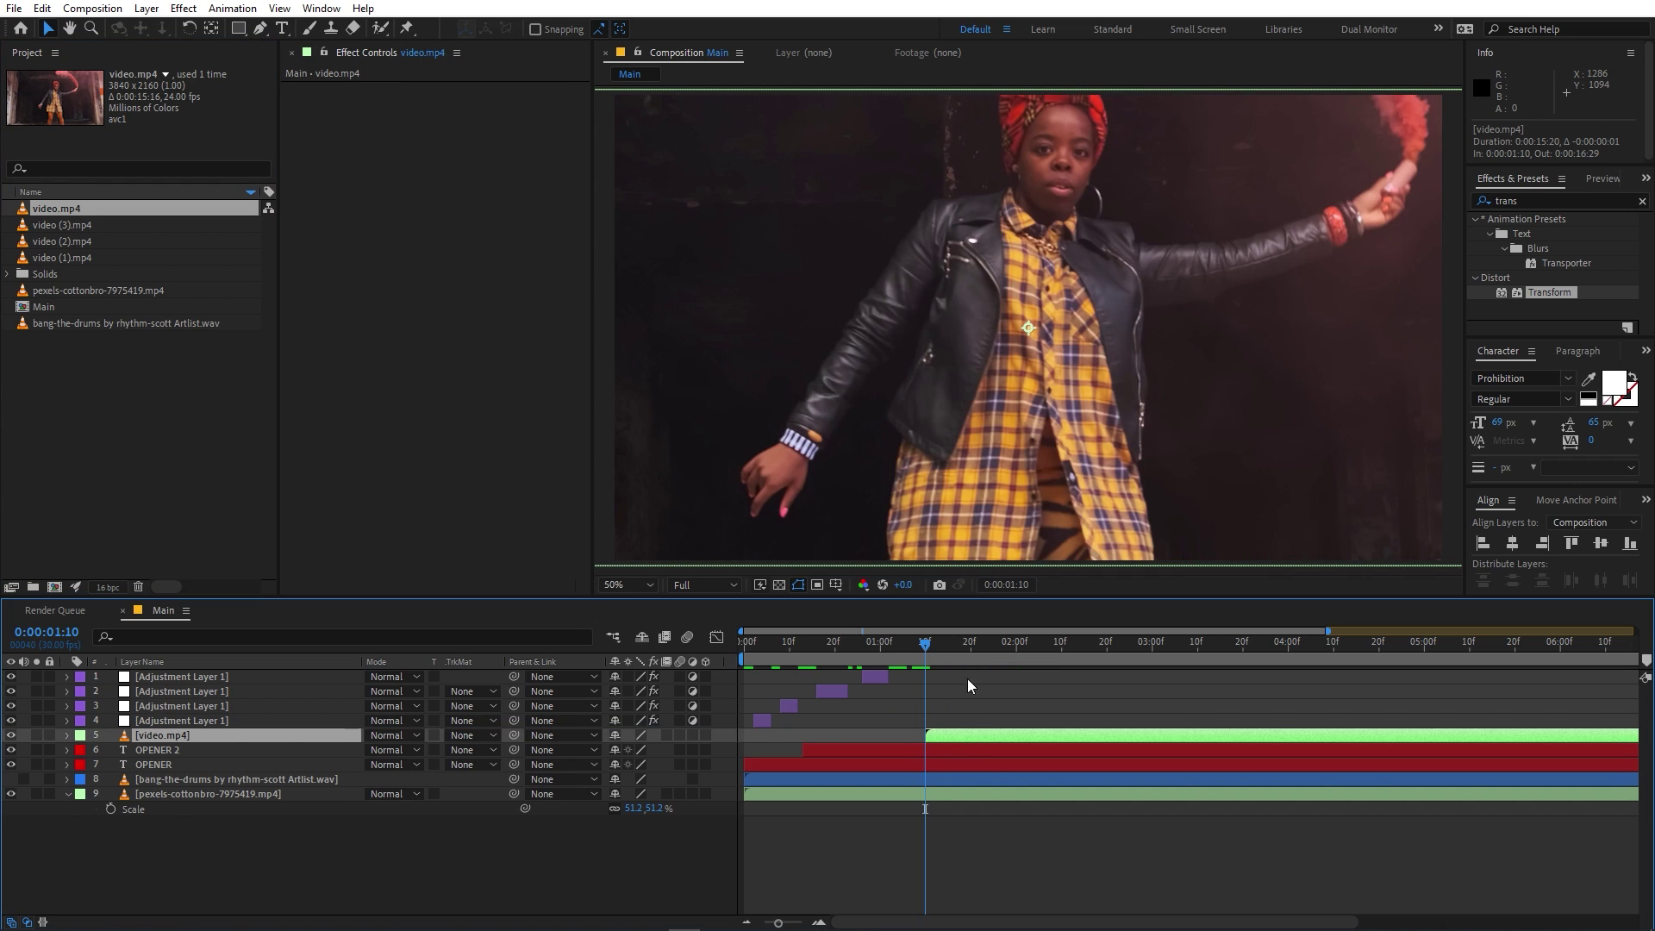
scroll(1115, 304, down, 3)
scroll(1116, 303, up, 2)
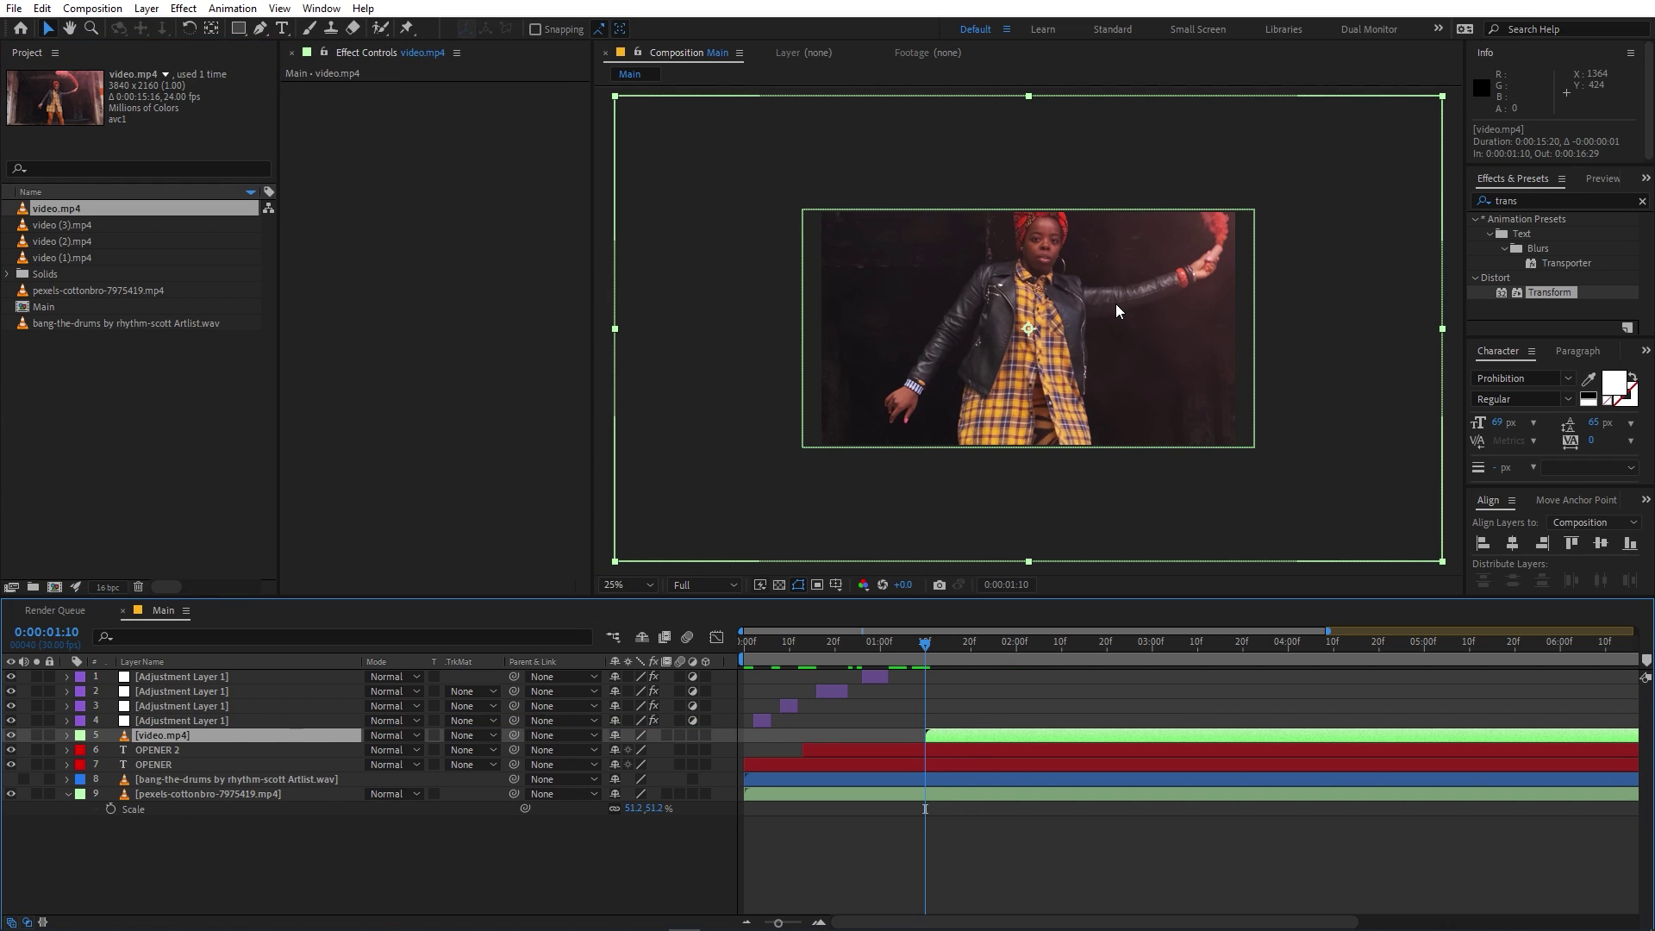
Step: Keyframe the video.mp4 layer's Scale from 100% at 0:00:01:10 to 51.1% at 0:00:02:17 and preview the zoom-out
key(s)
click(112, 749)
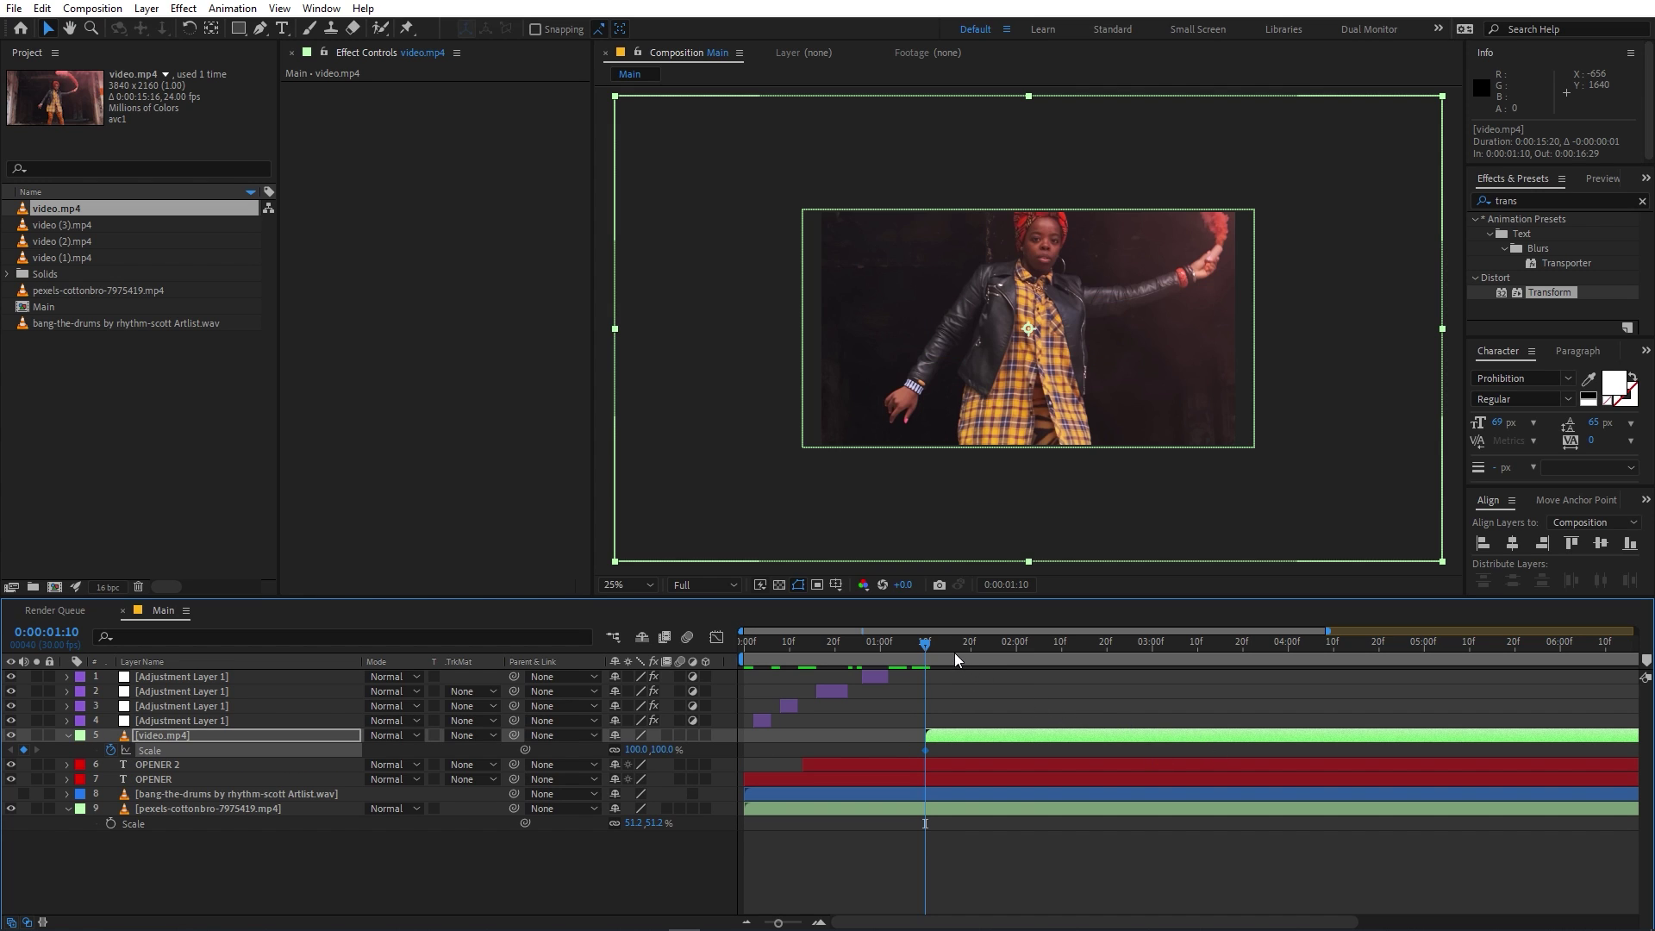
drag(955, 655, 1094, 668)
drag(636, 749, 224, 752)
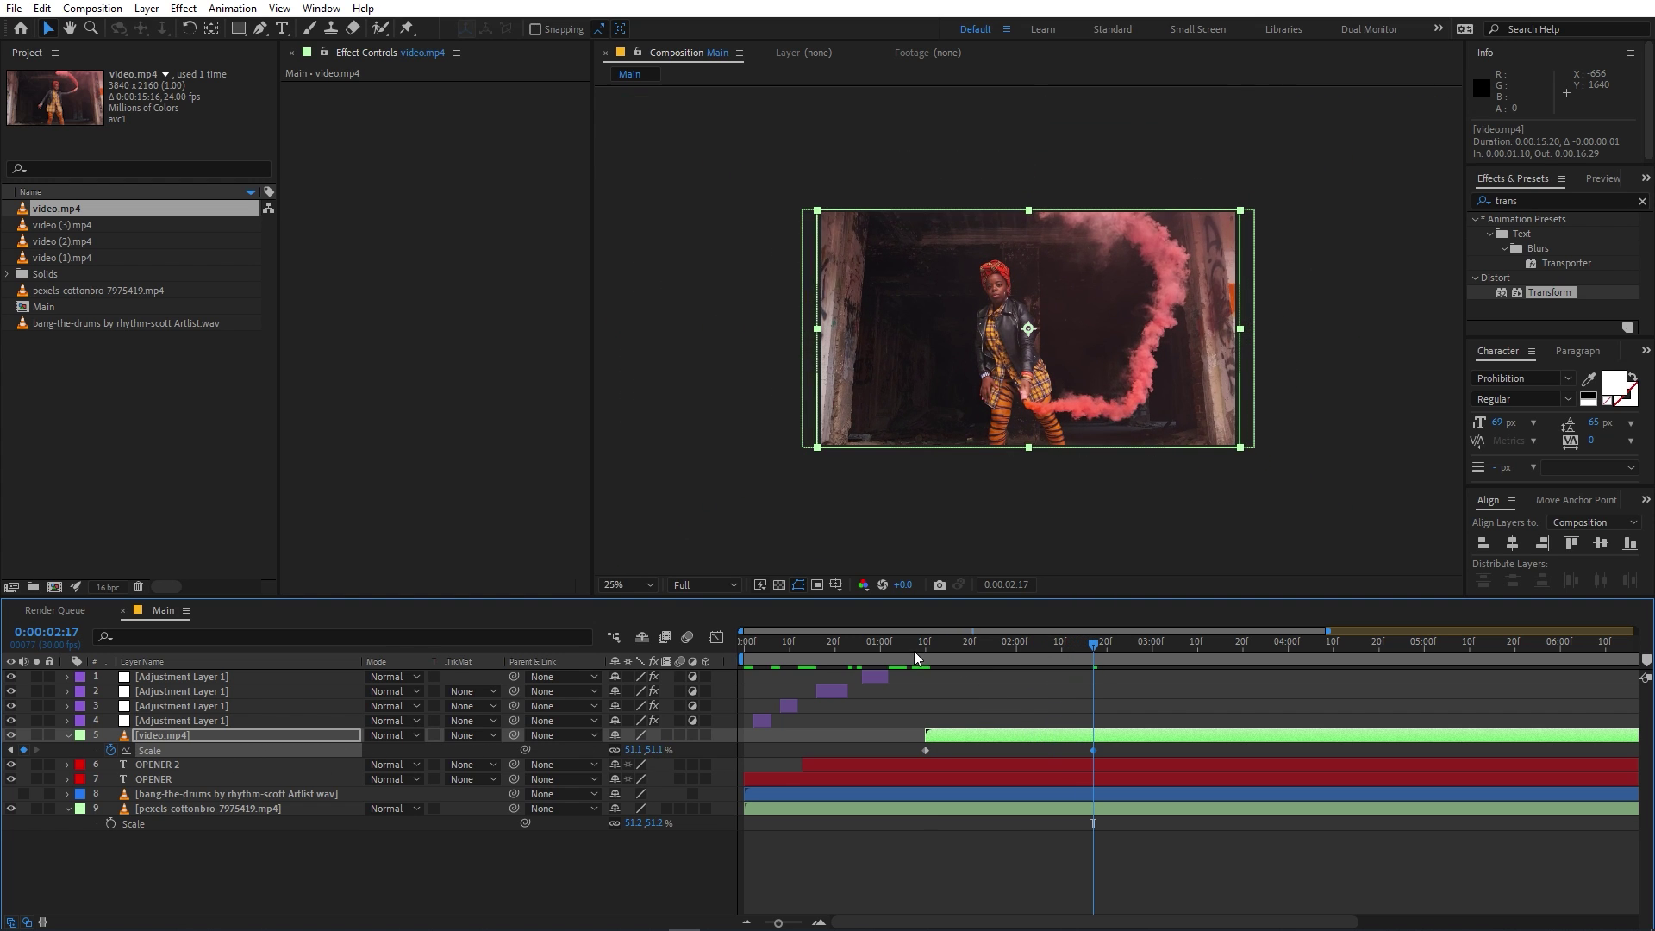
key(space)
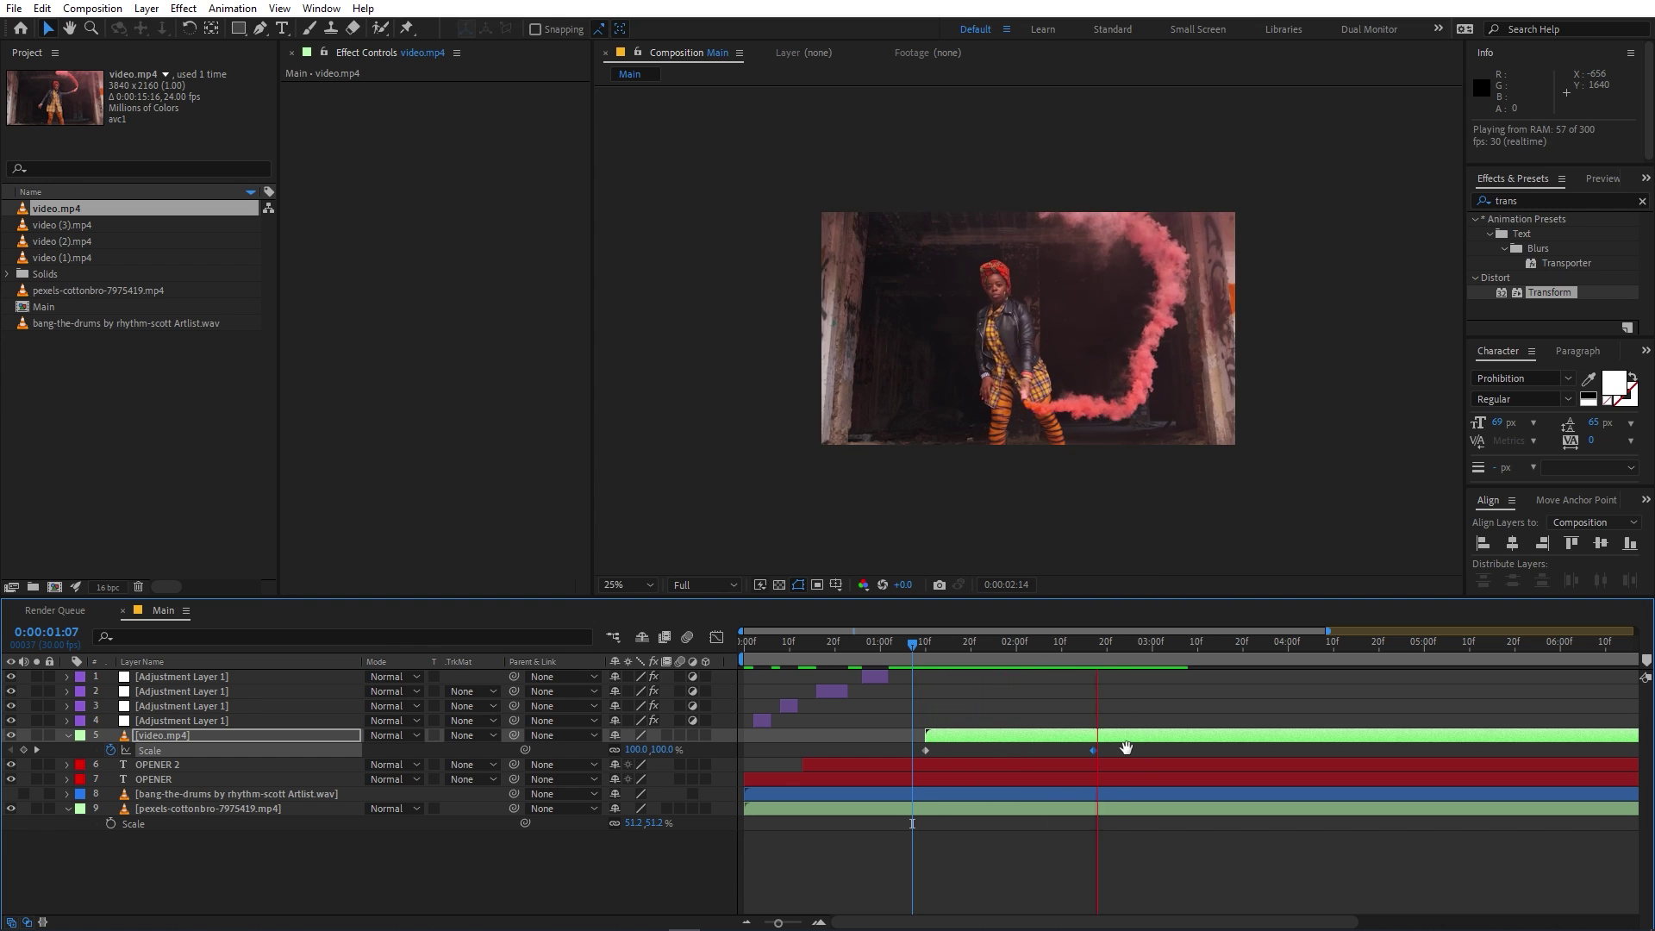
Step: Easy-ease both Scale keyframes of video.mp4 and reshape the speed graph to peak at the start with a long ease-out
drag(1126, 747, 888, 757)
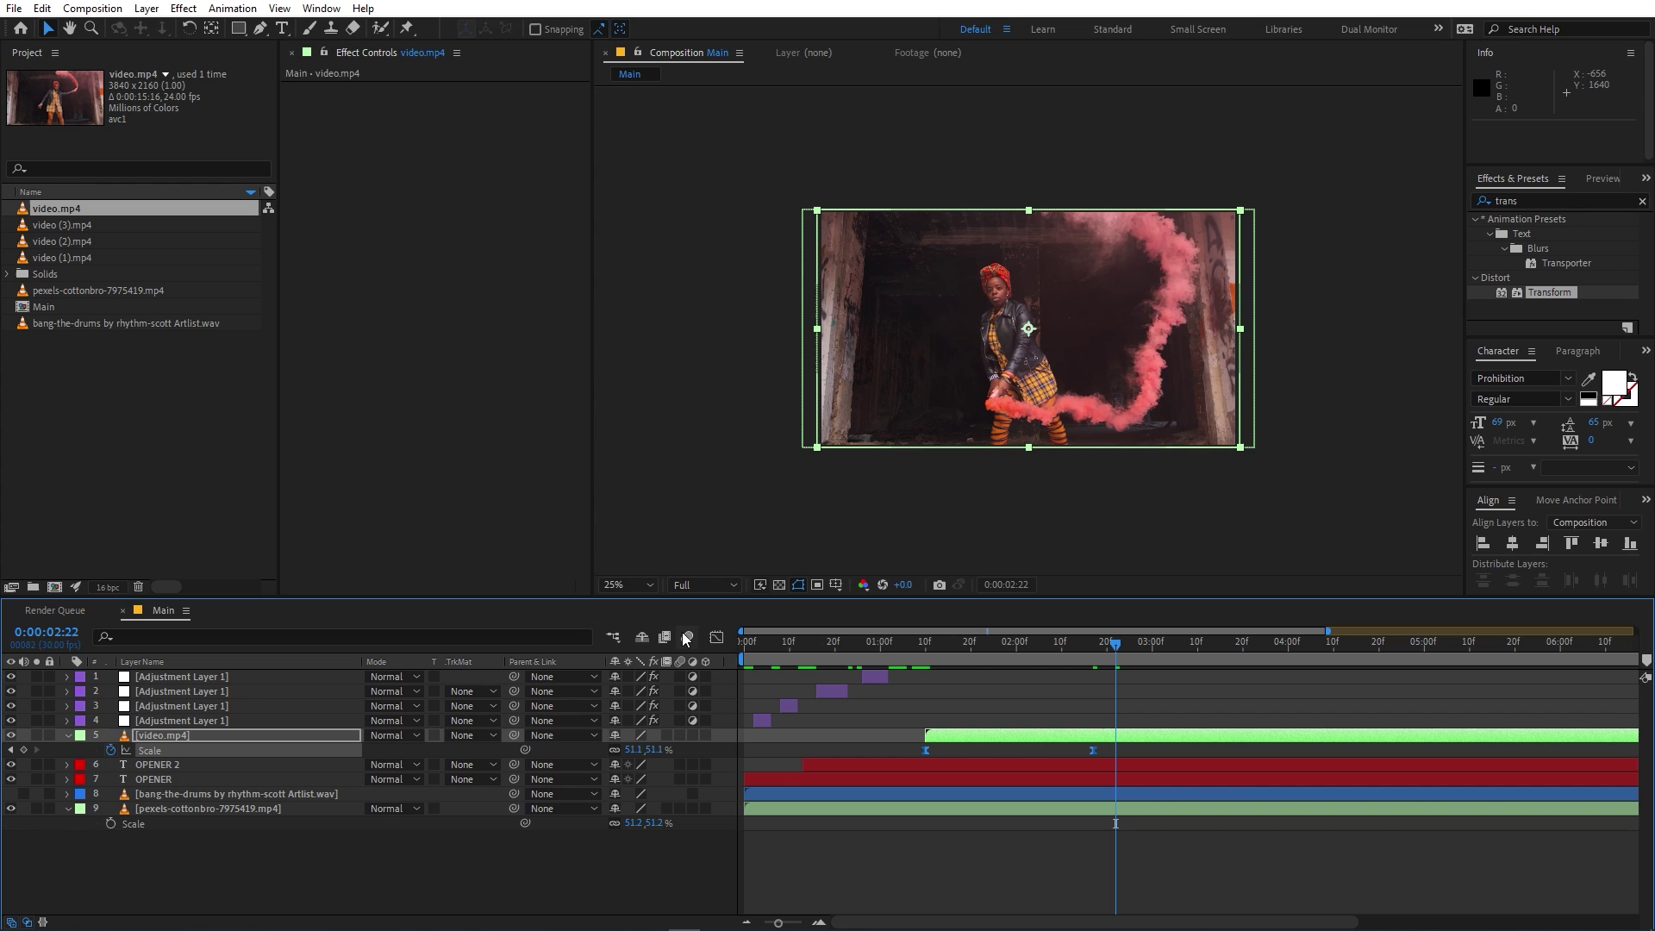
click(717, 639)
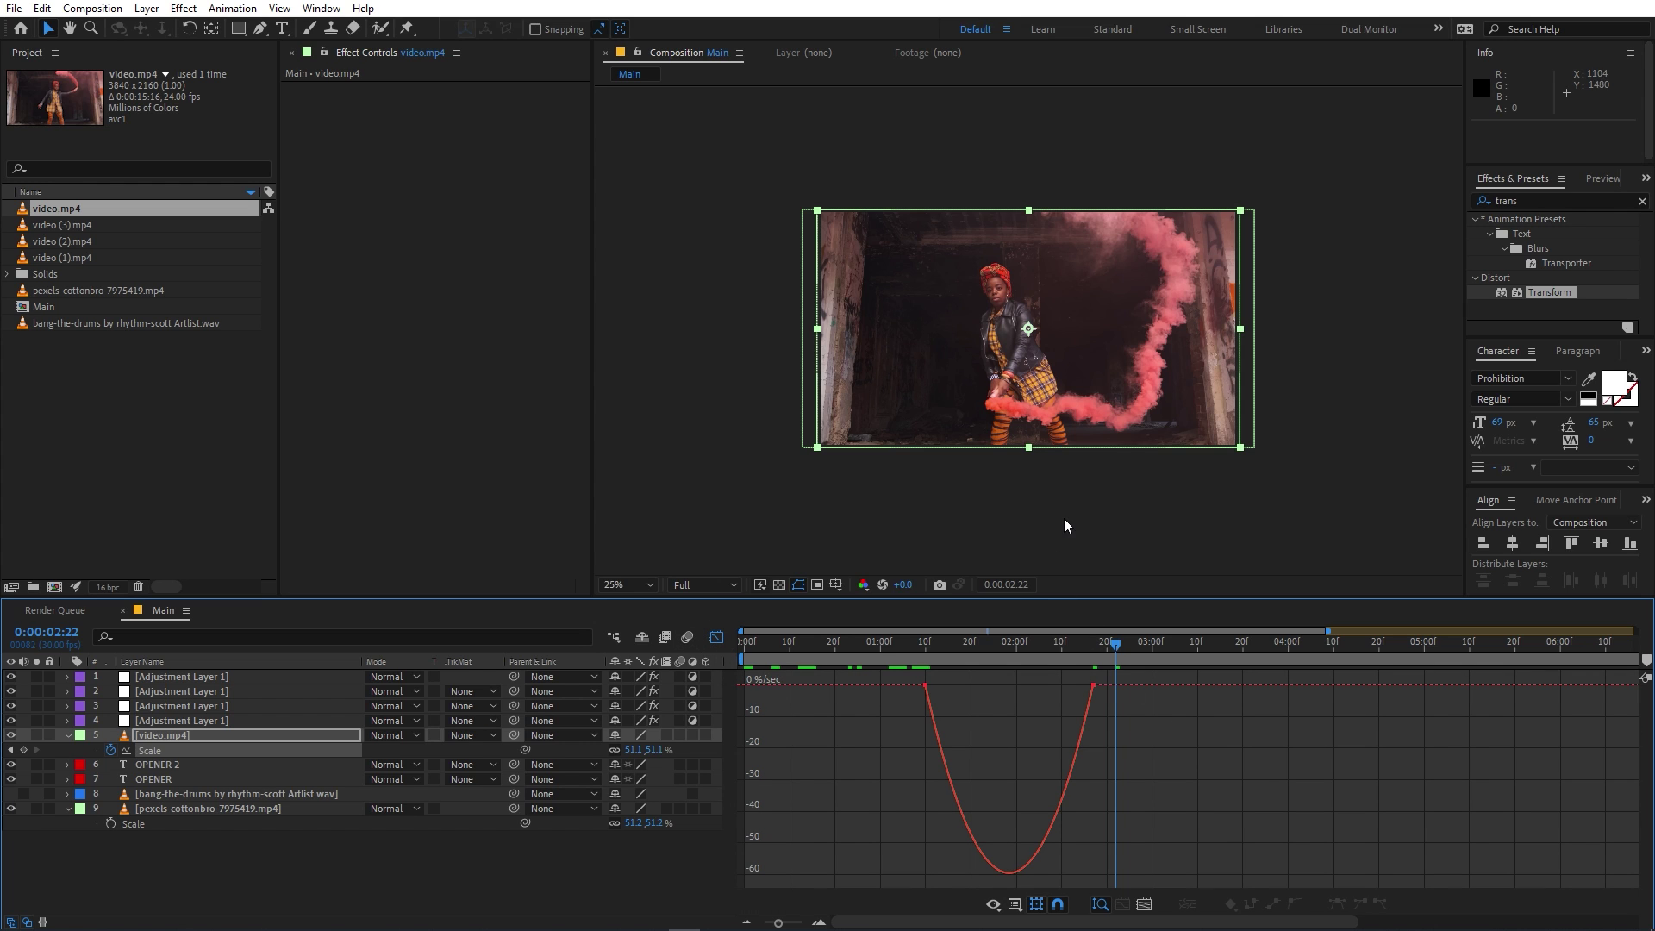
scroll(1065, 521, up, 2)
drag(1182, 755, 974, 670)
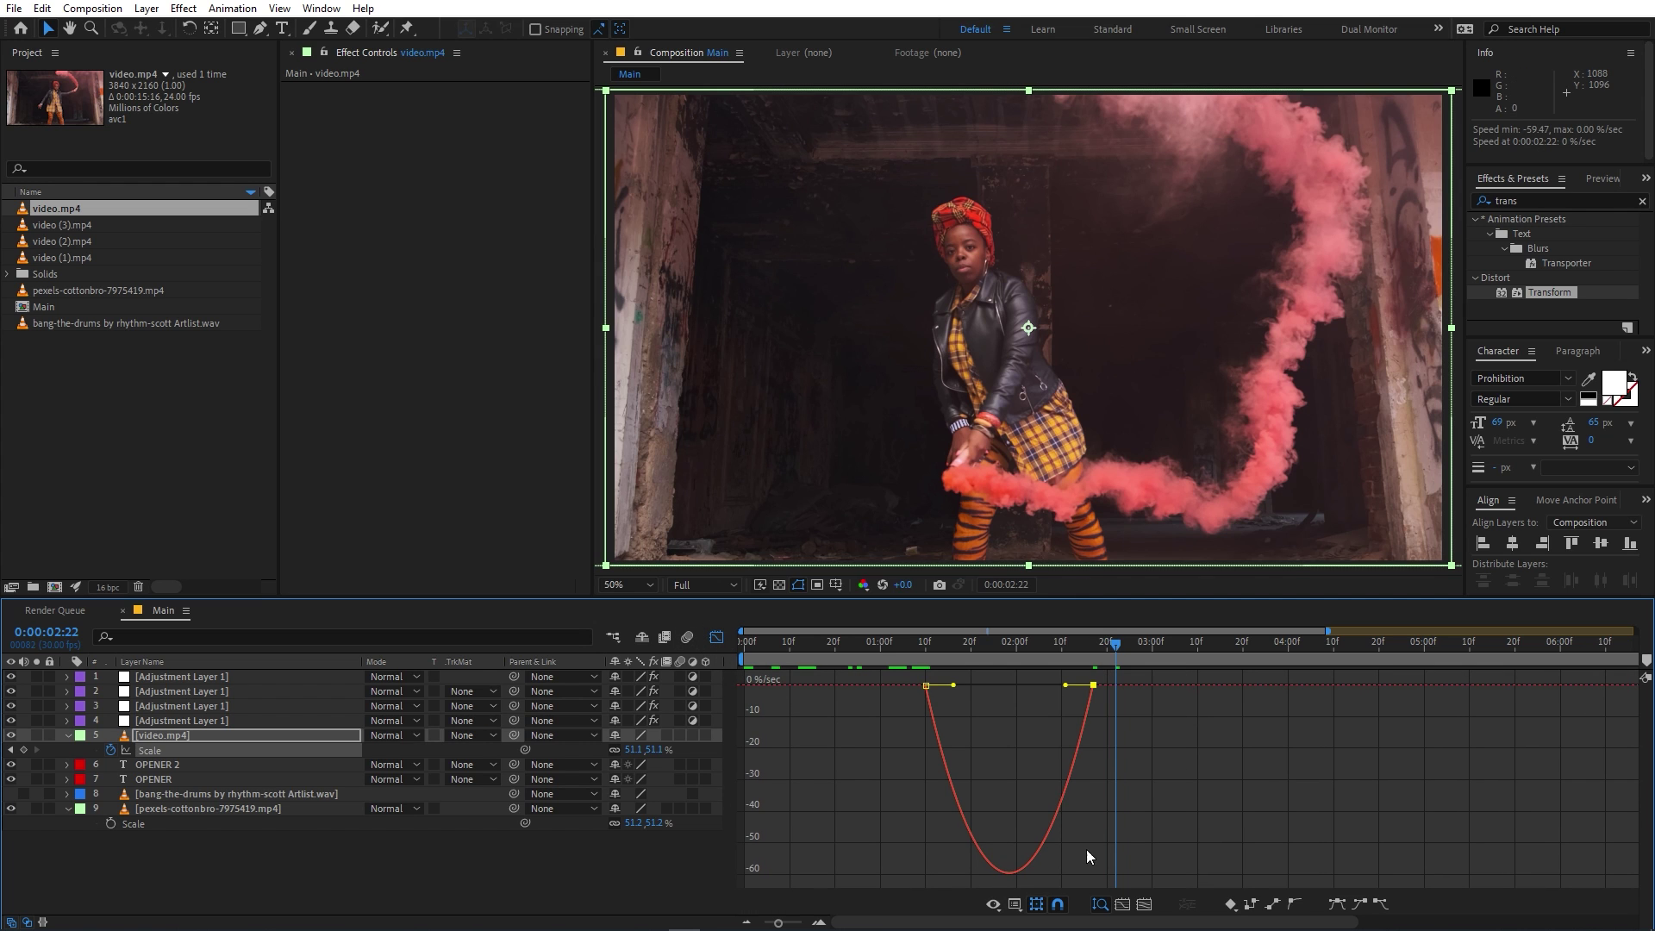
click(1012, 907)
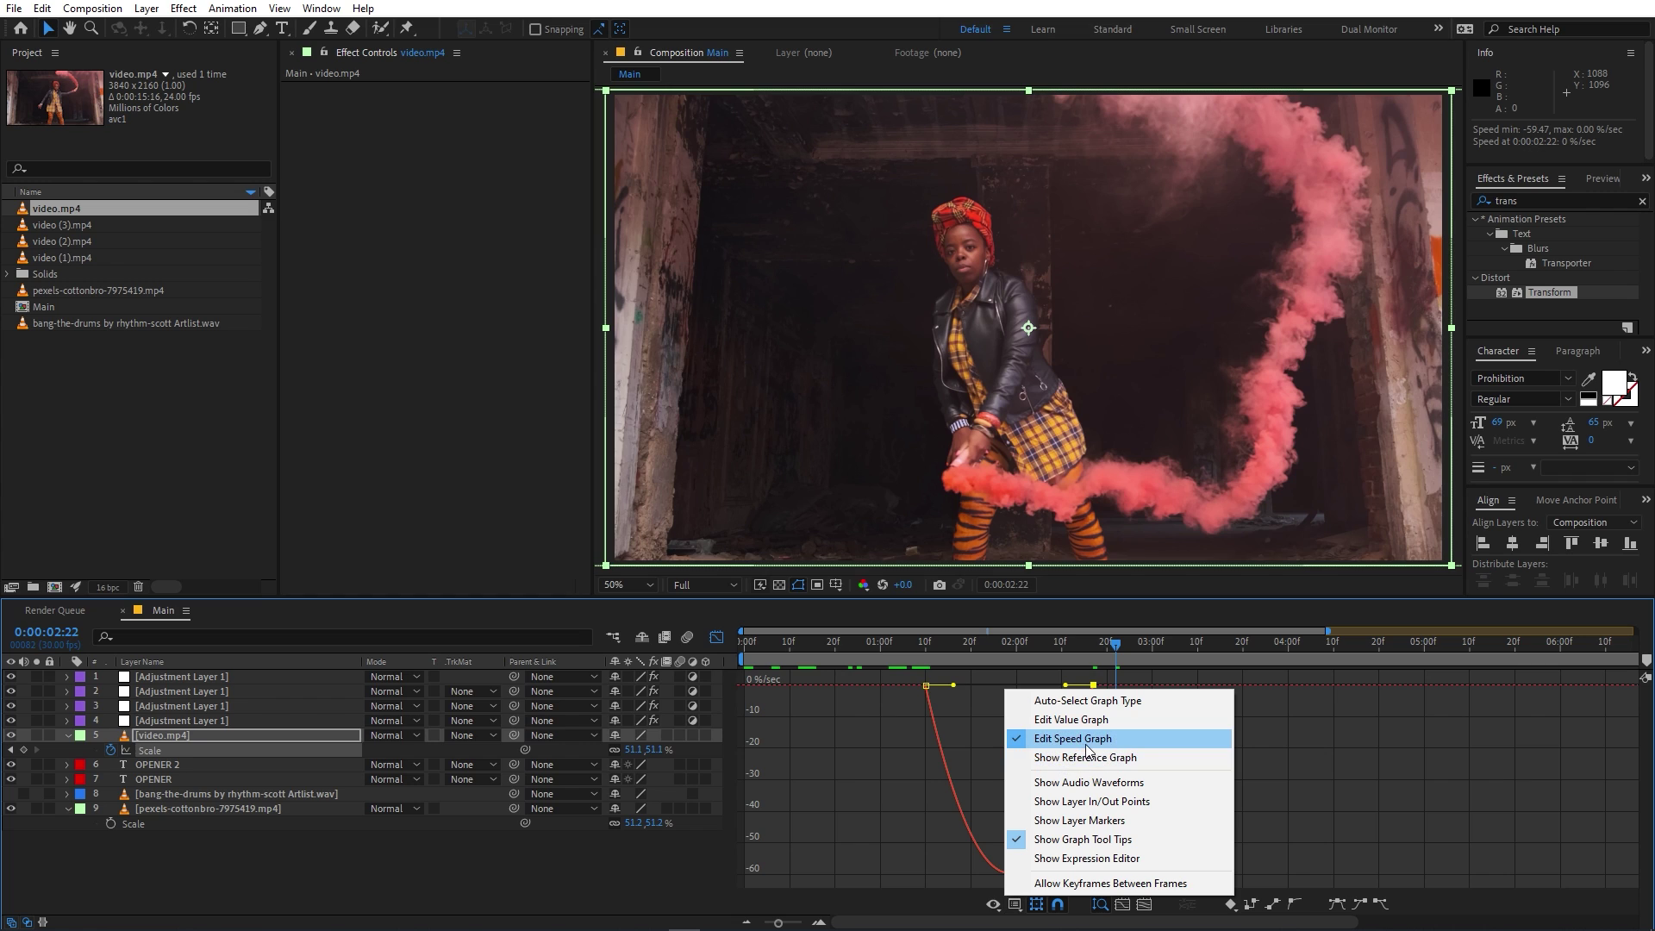
click(1123, 711)
drag(1134, 739, 862, 683)
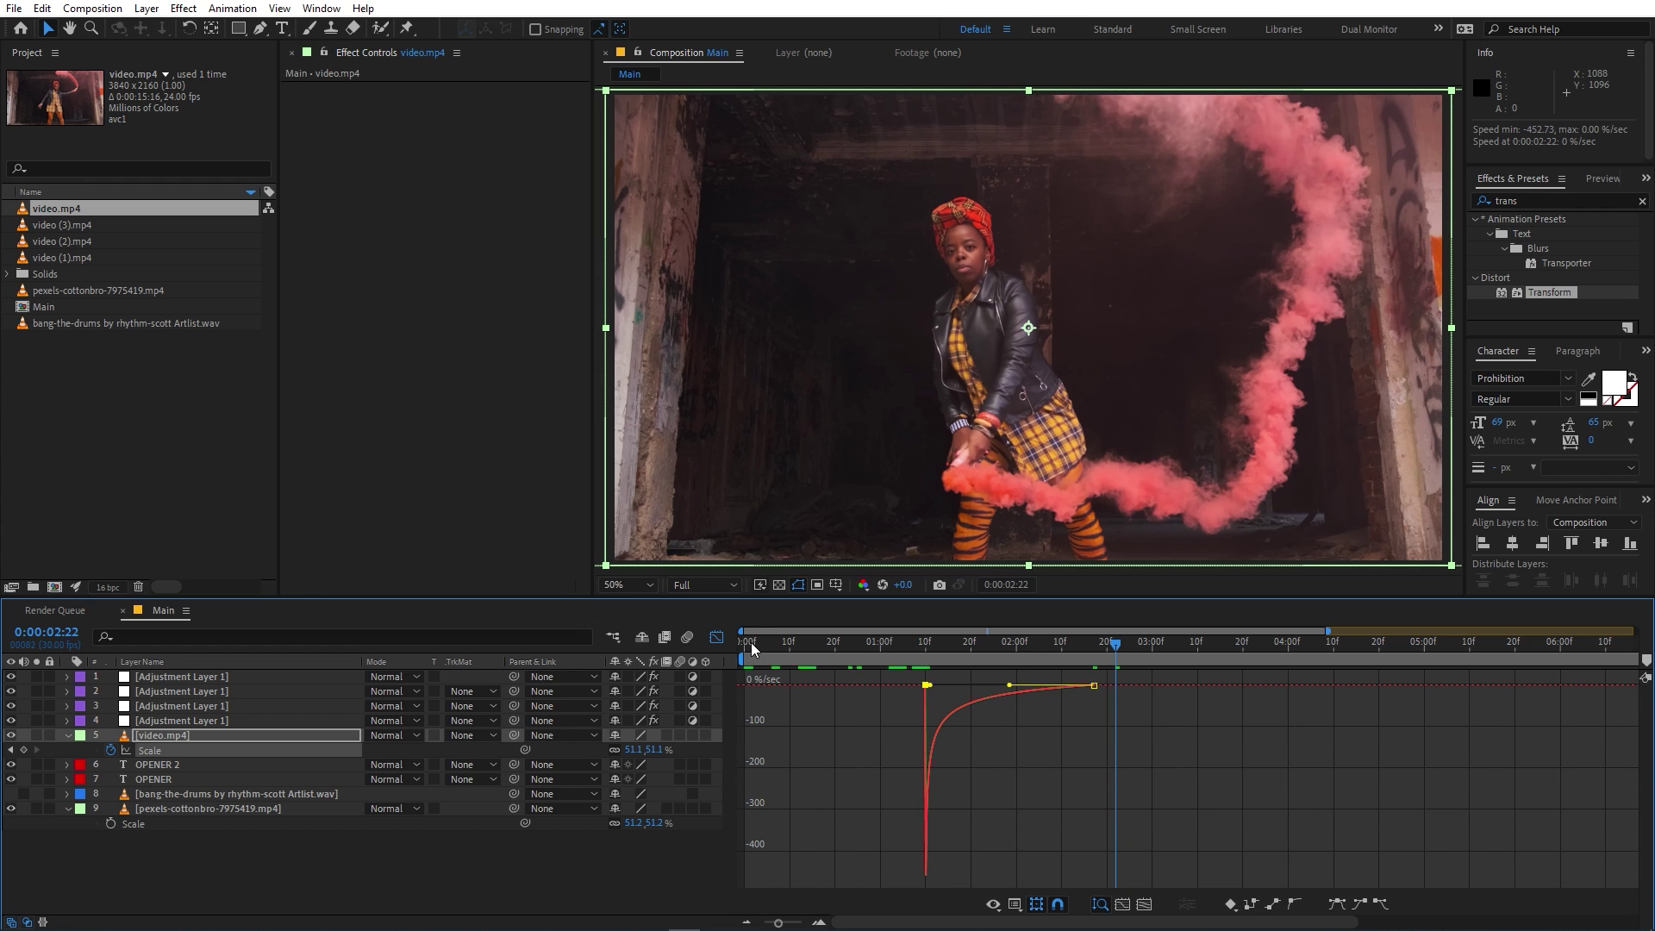
Step: Close the graph view and preview the eased zoom-out from before the video.mp4 layer begins
click(712, 636)
click(896, 645)
key(space)
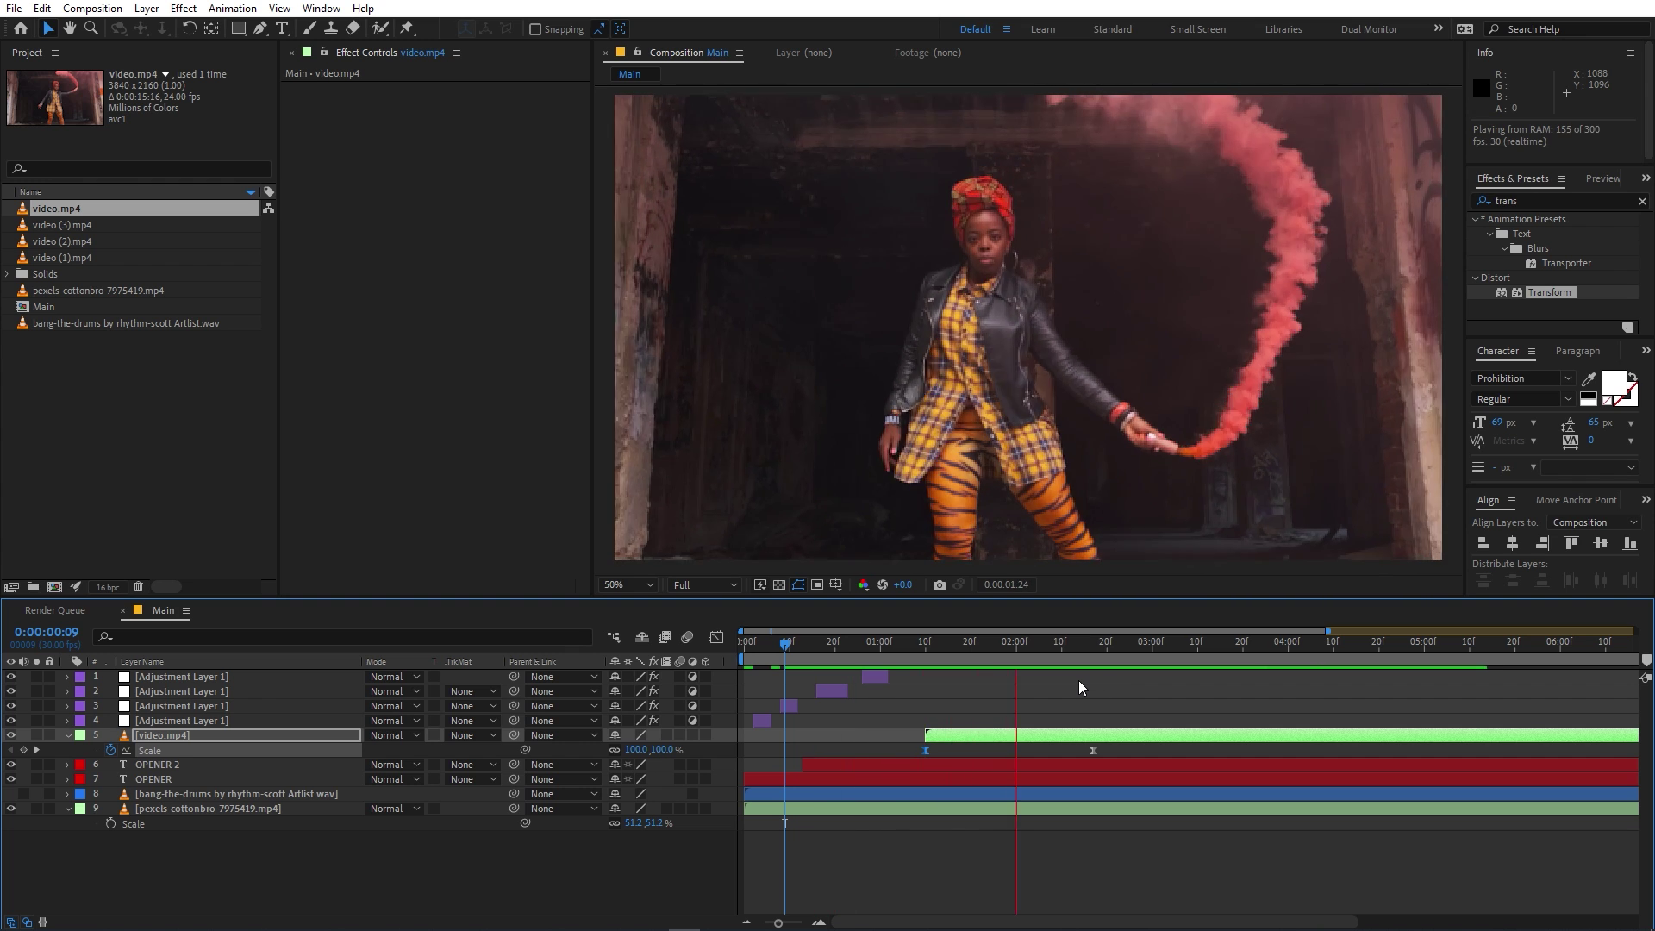
key(space)
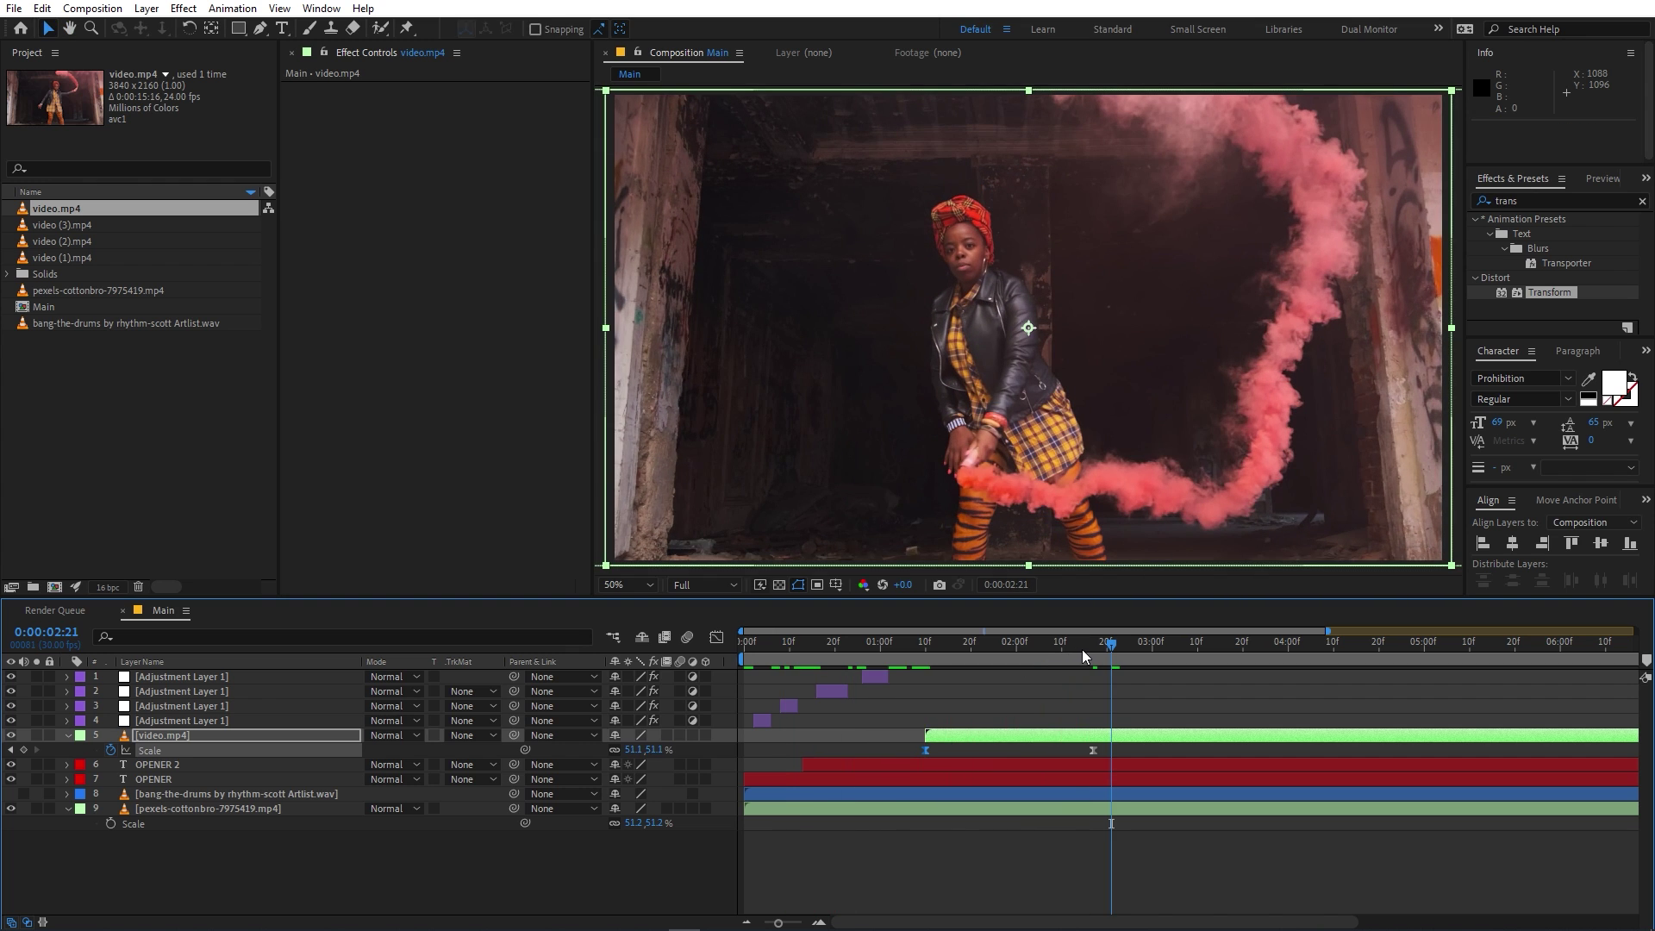
drag(1091, 655, 1119, 659)
Step: Add a full-frame 1920 x 1080 black solid above all layers, starting at 0:00:01:10
click(1205, 708)
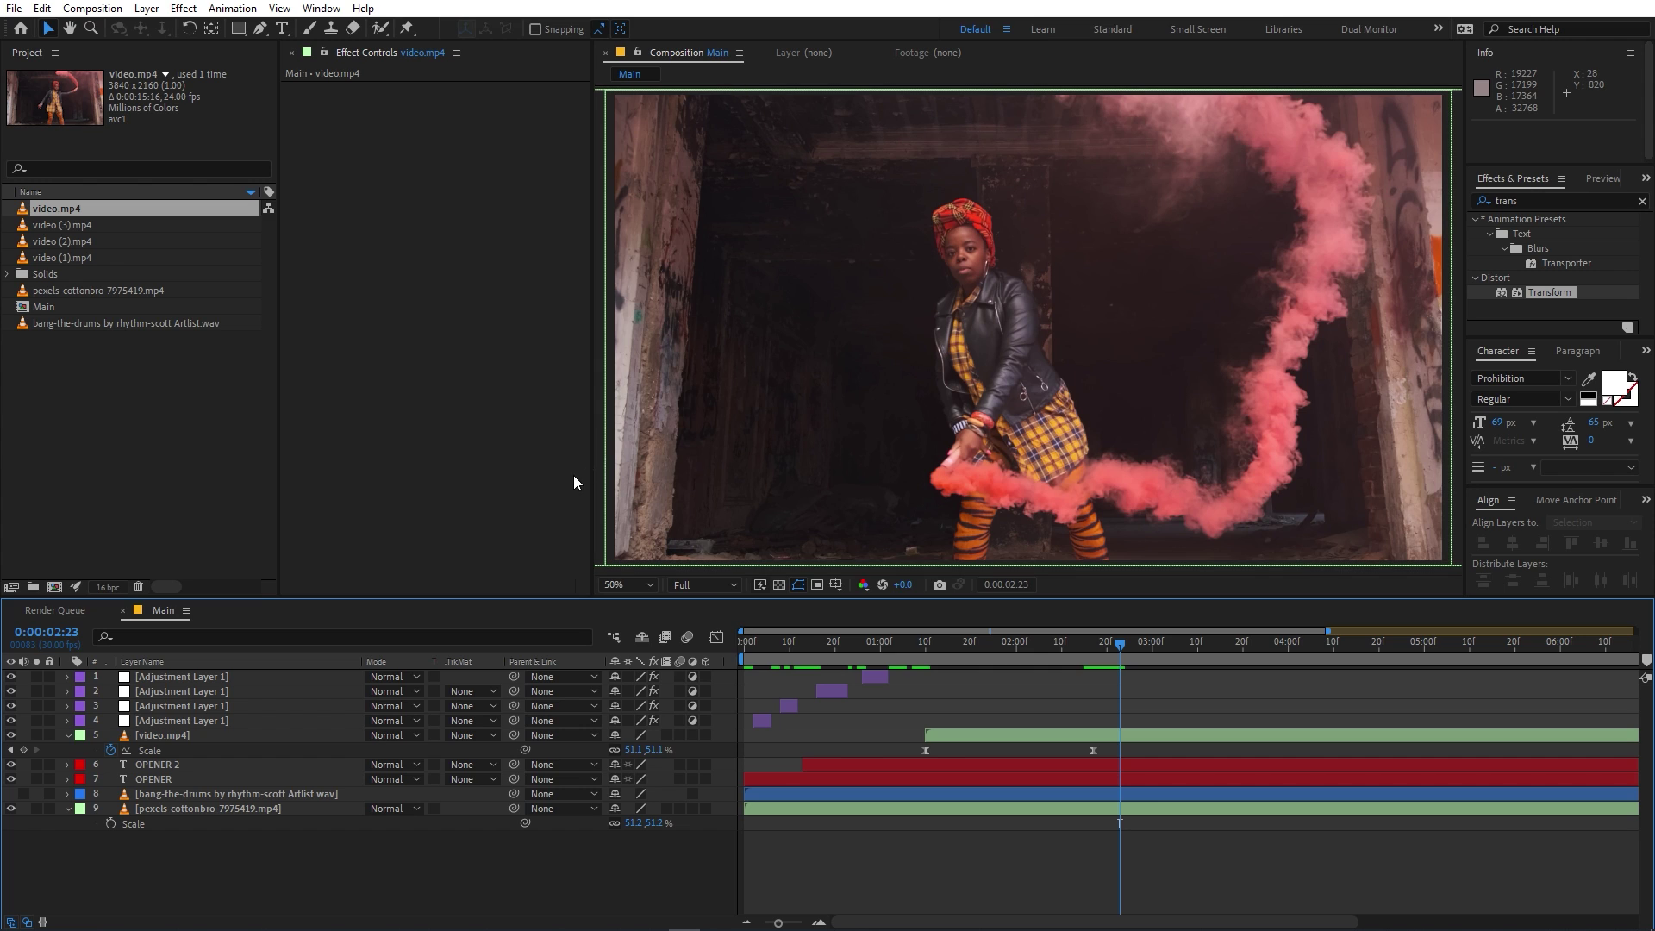
right_click(144, 508)
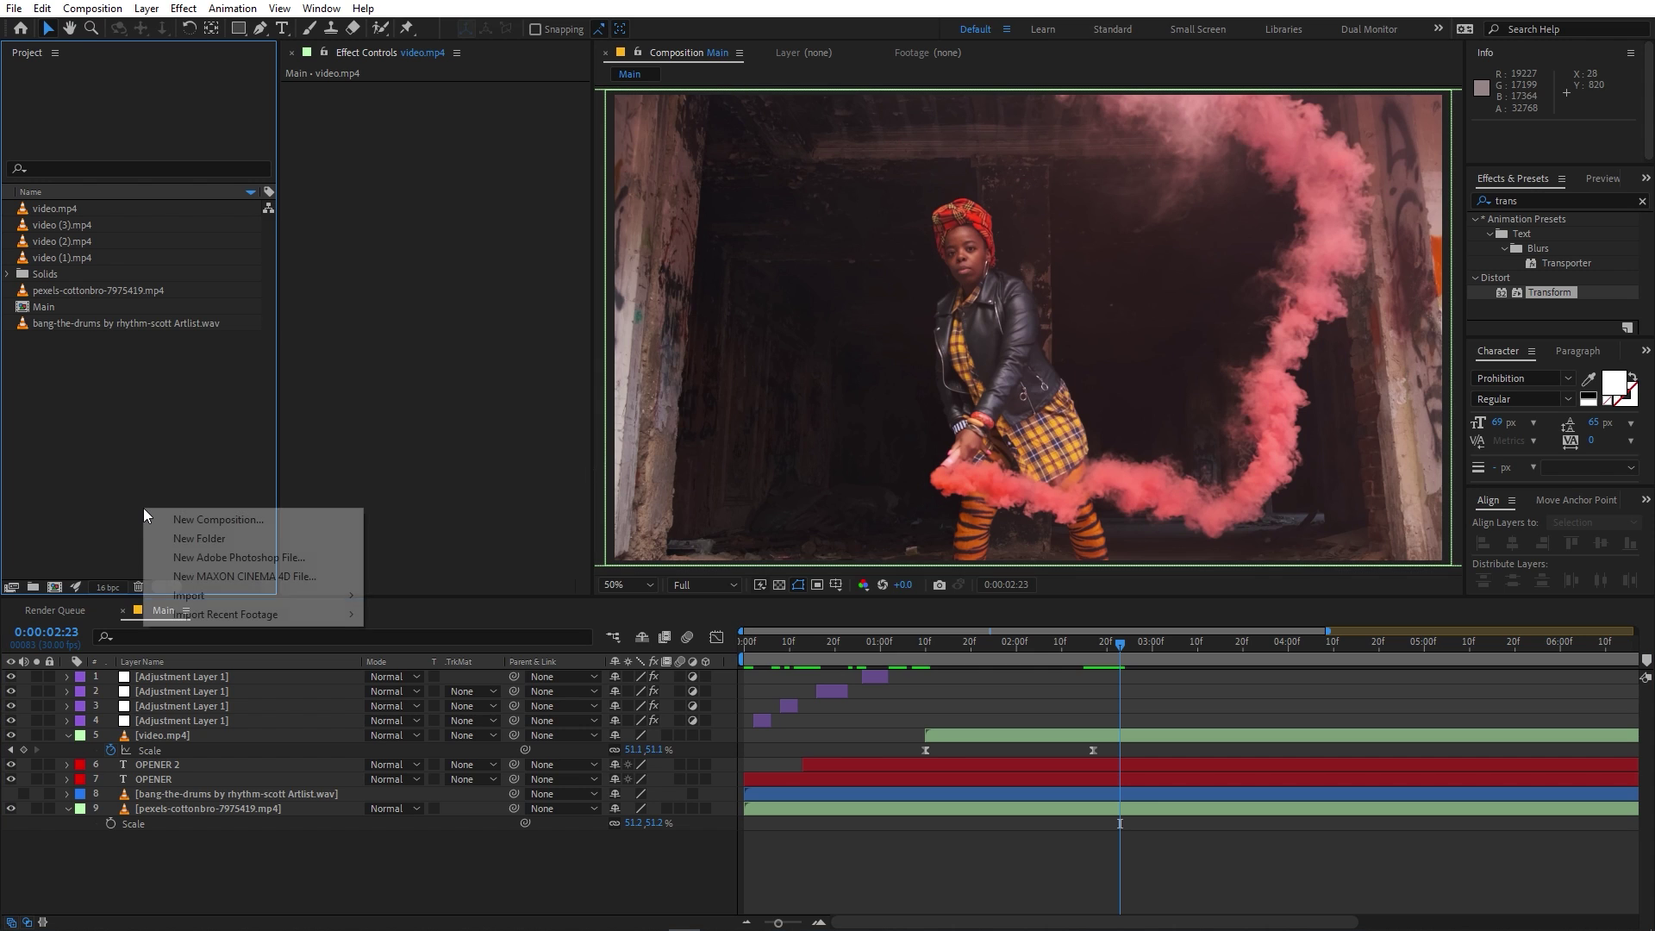
right_click(302, 872)
mouse_move(406, 670)
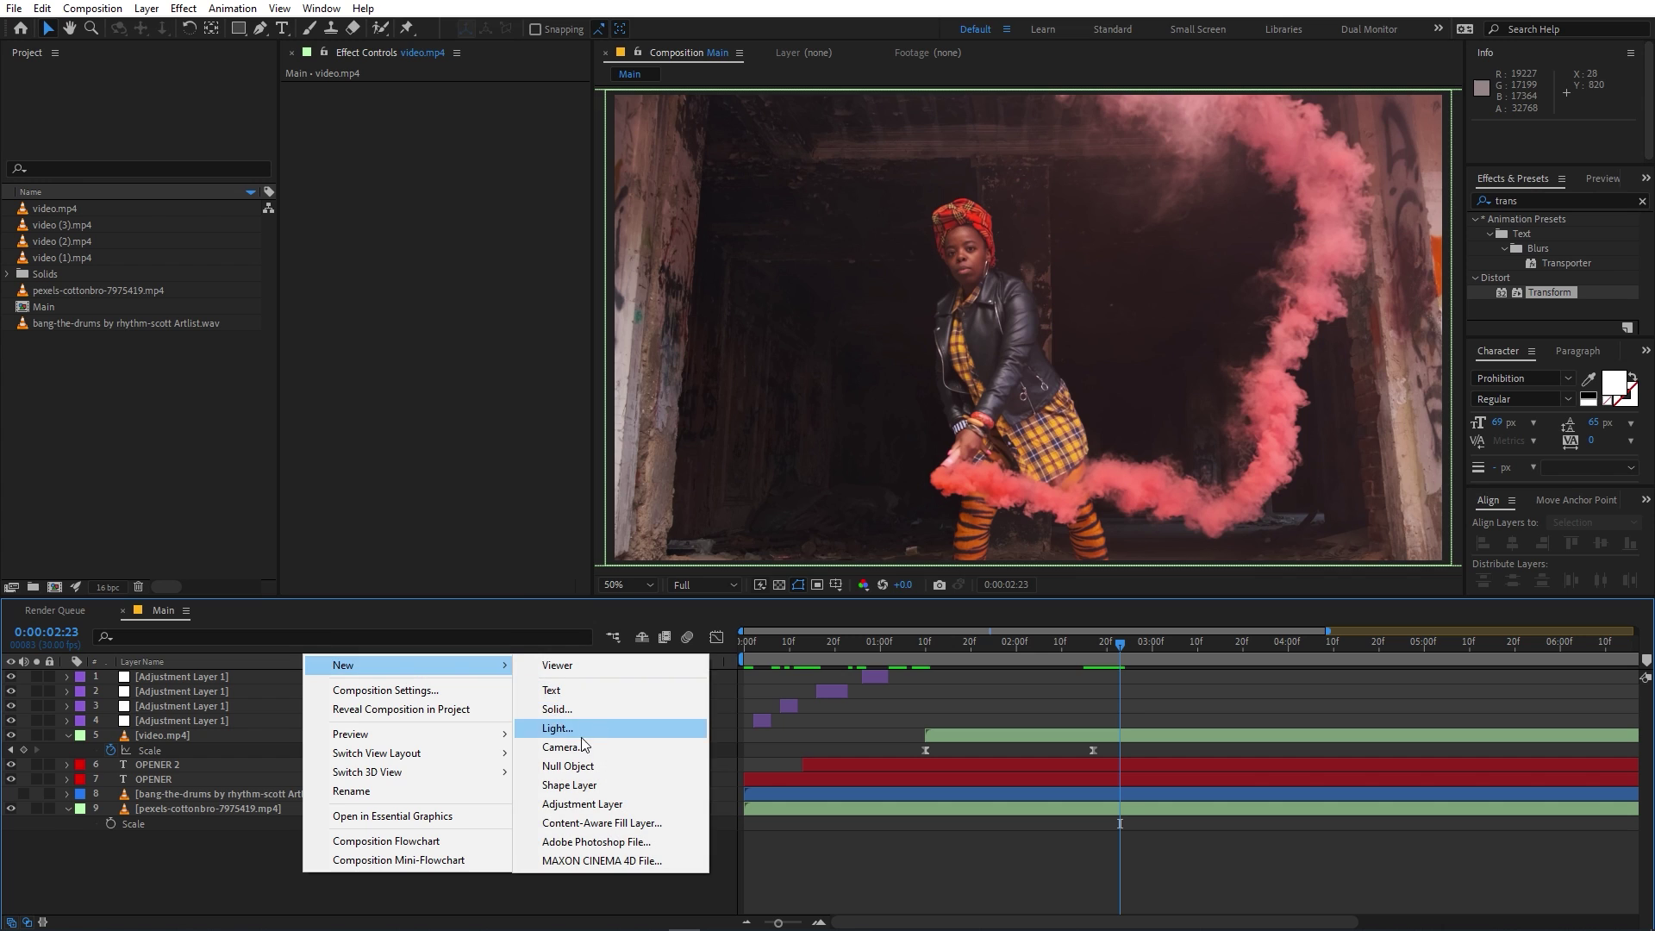
click(557, 710)
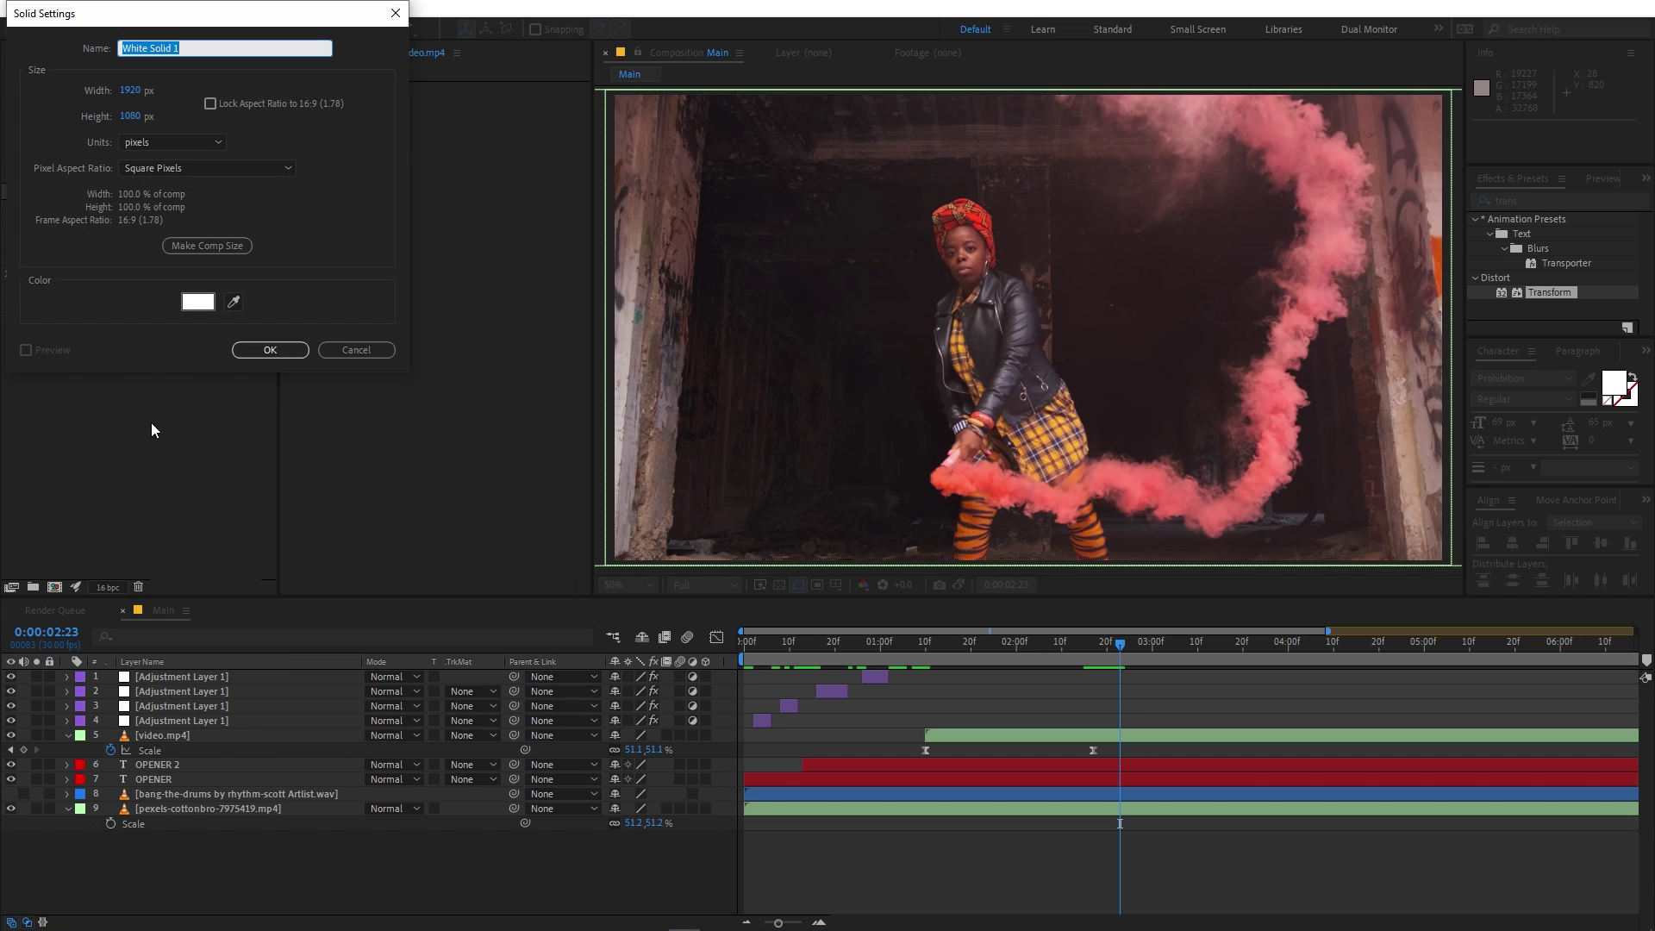
click(196, 302)
drag(207, 560, 178, 628)
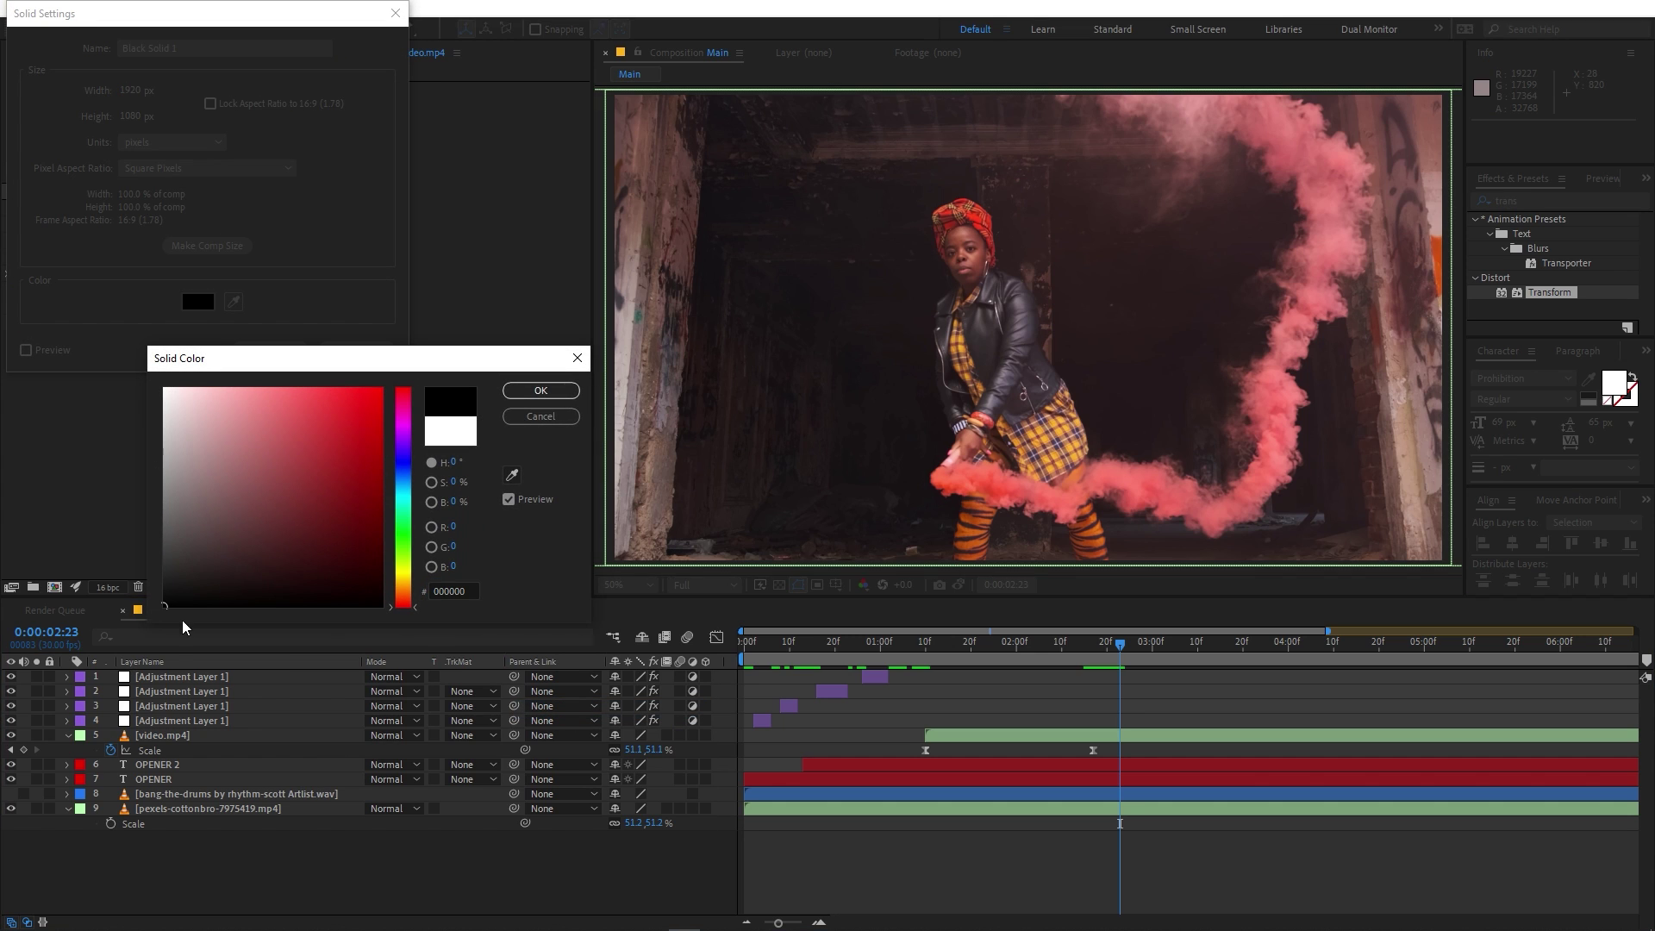
click(534, 393)
click(268, 350)
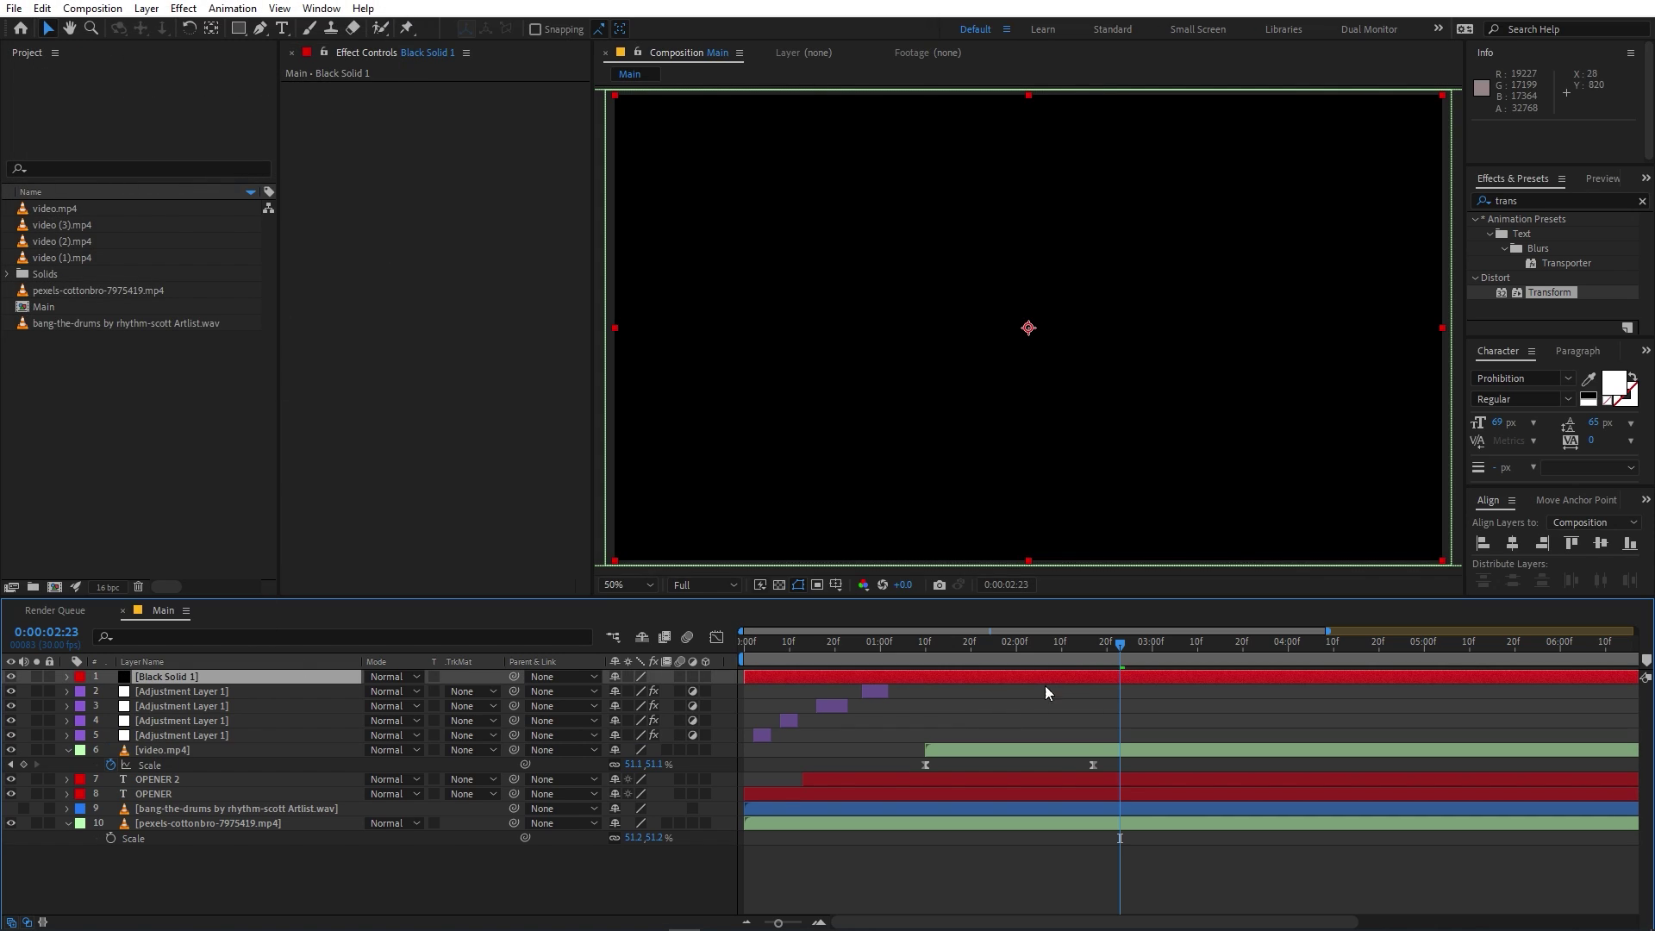
drag(800, 673, 949, 675)
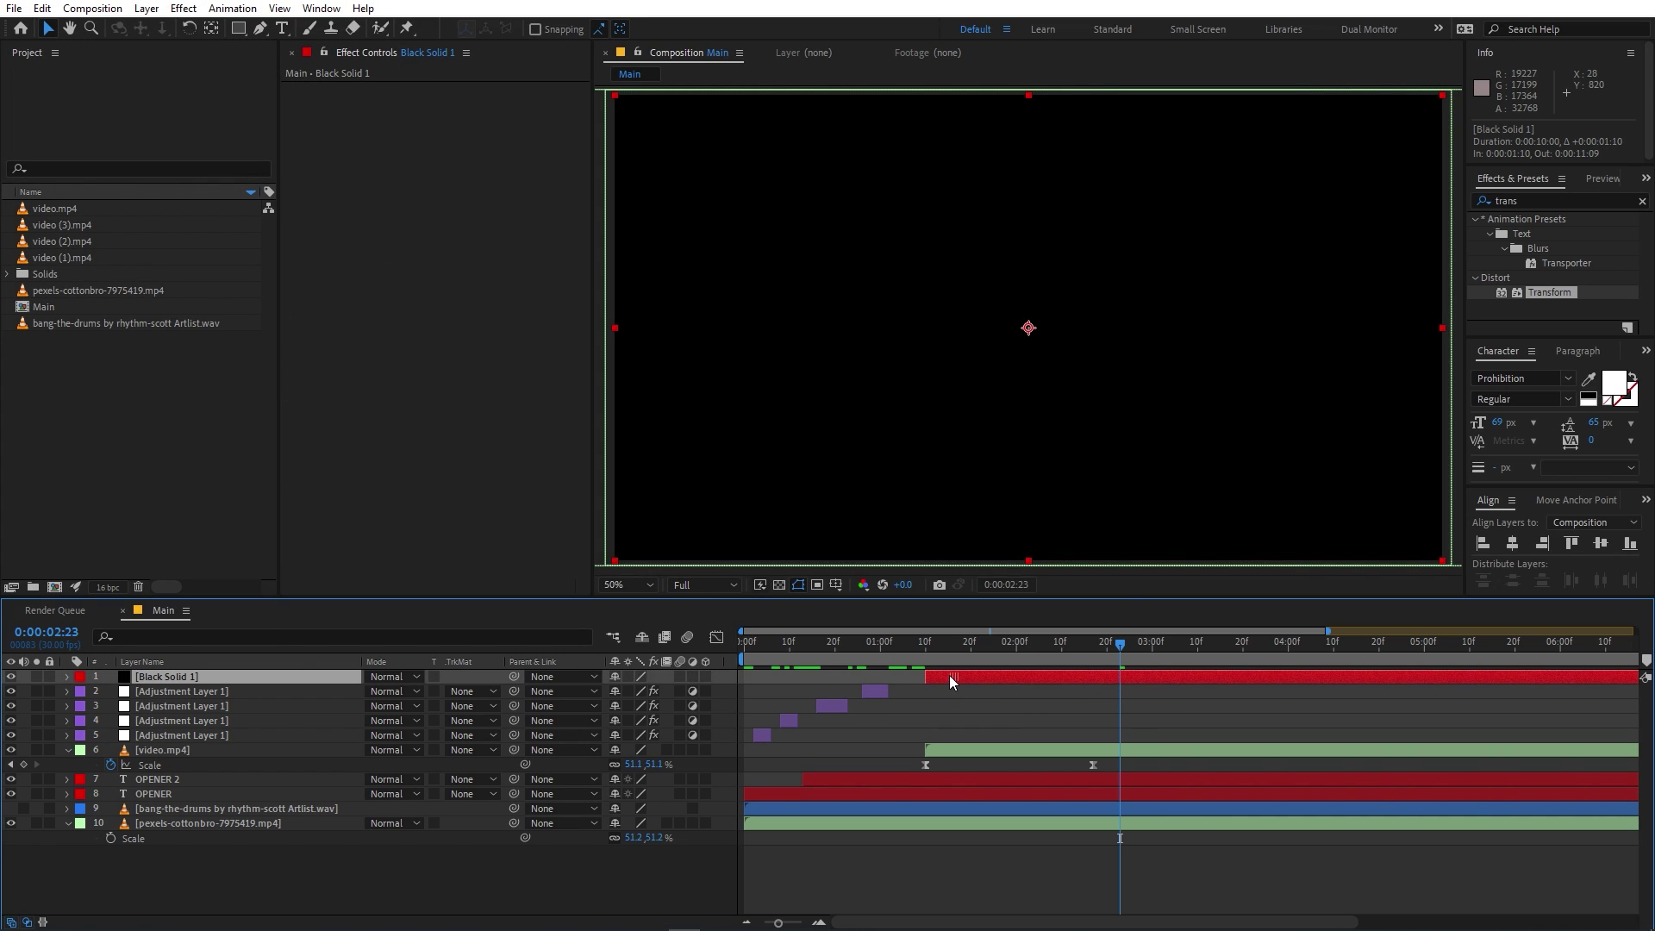
Step: Find the CC Jaws effect and apply it to the black solid
click(1002, 664)
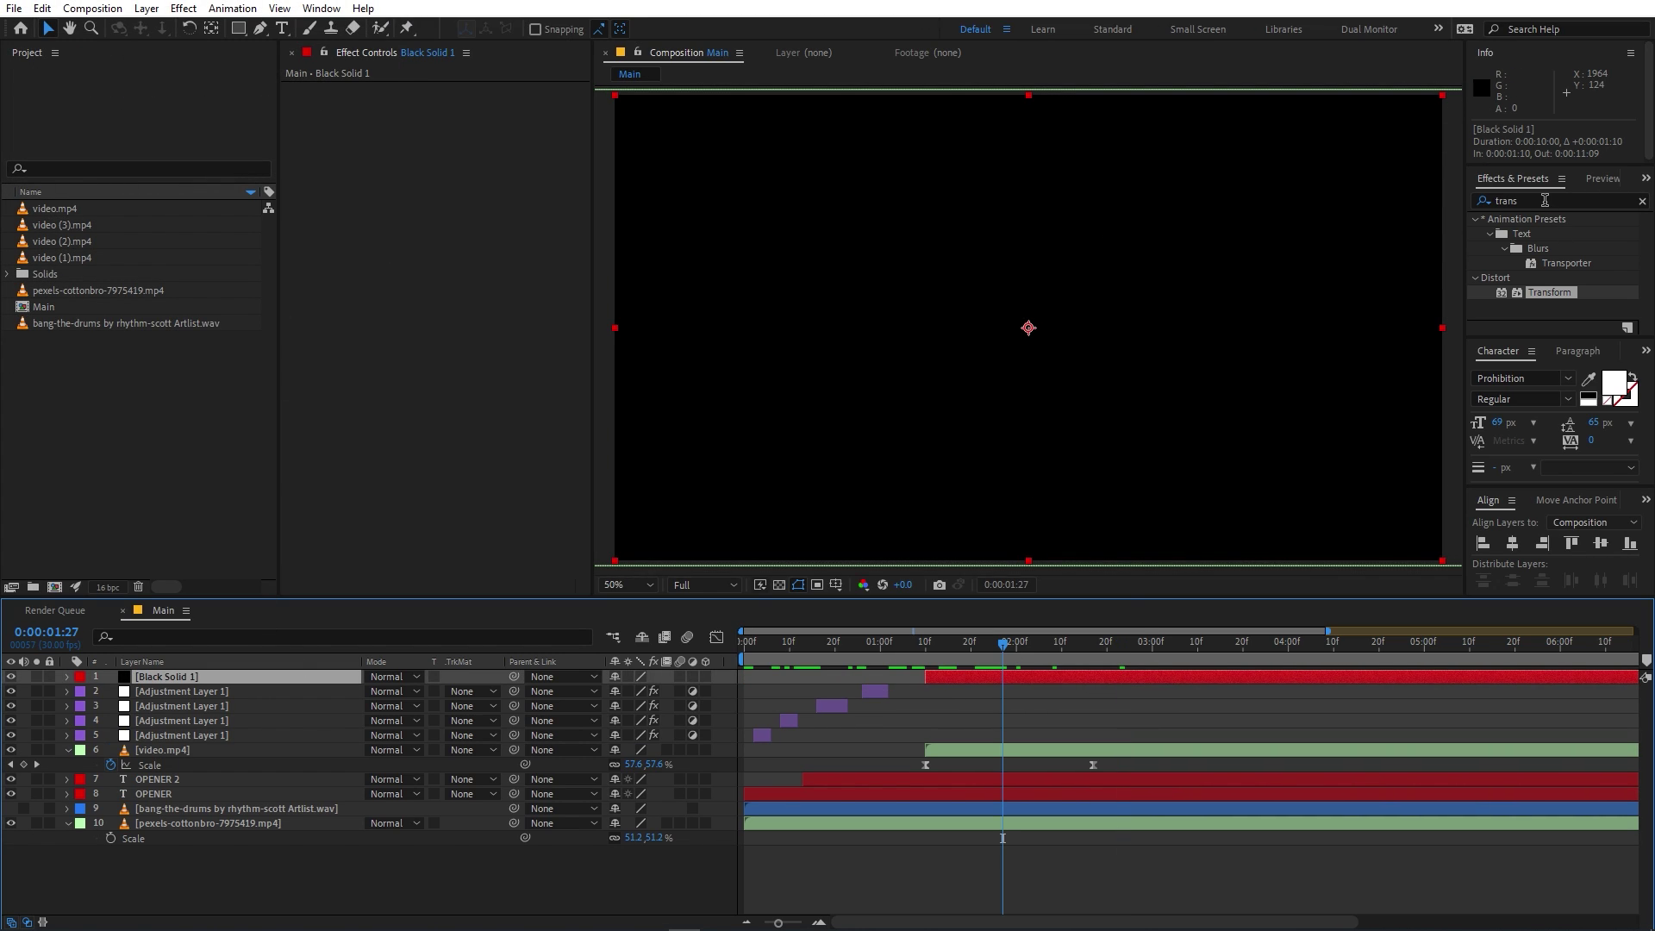
click(1545, 200)
text(cc)
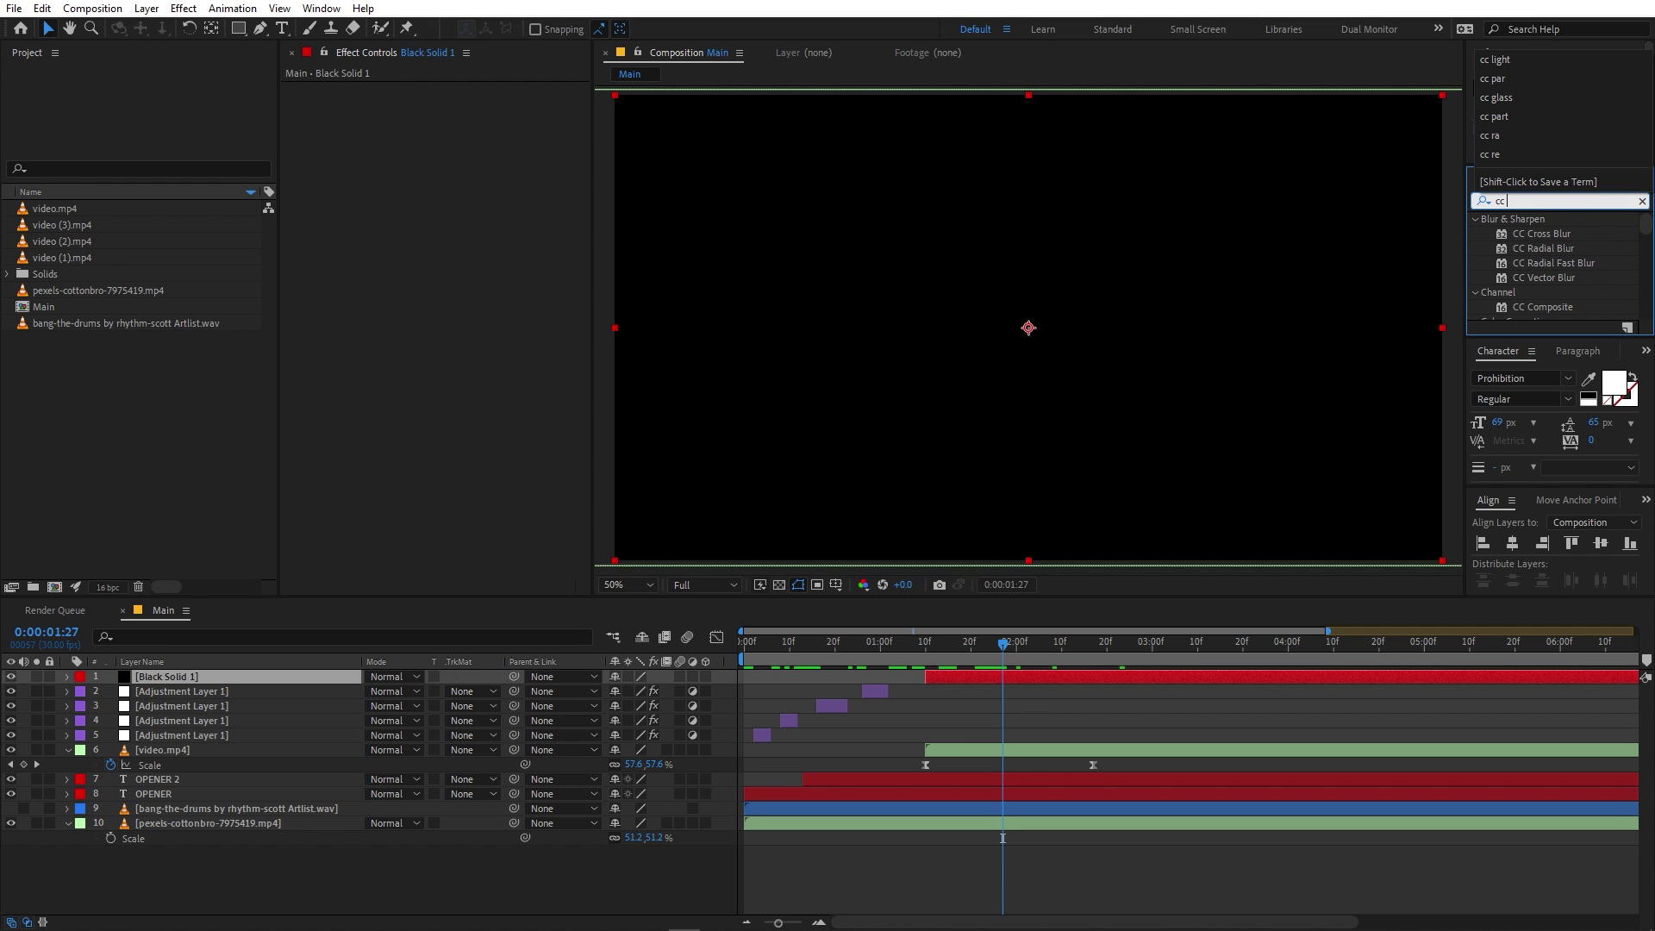
text( jaw)
drag(1530, 233, 969, 680)
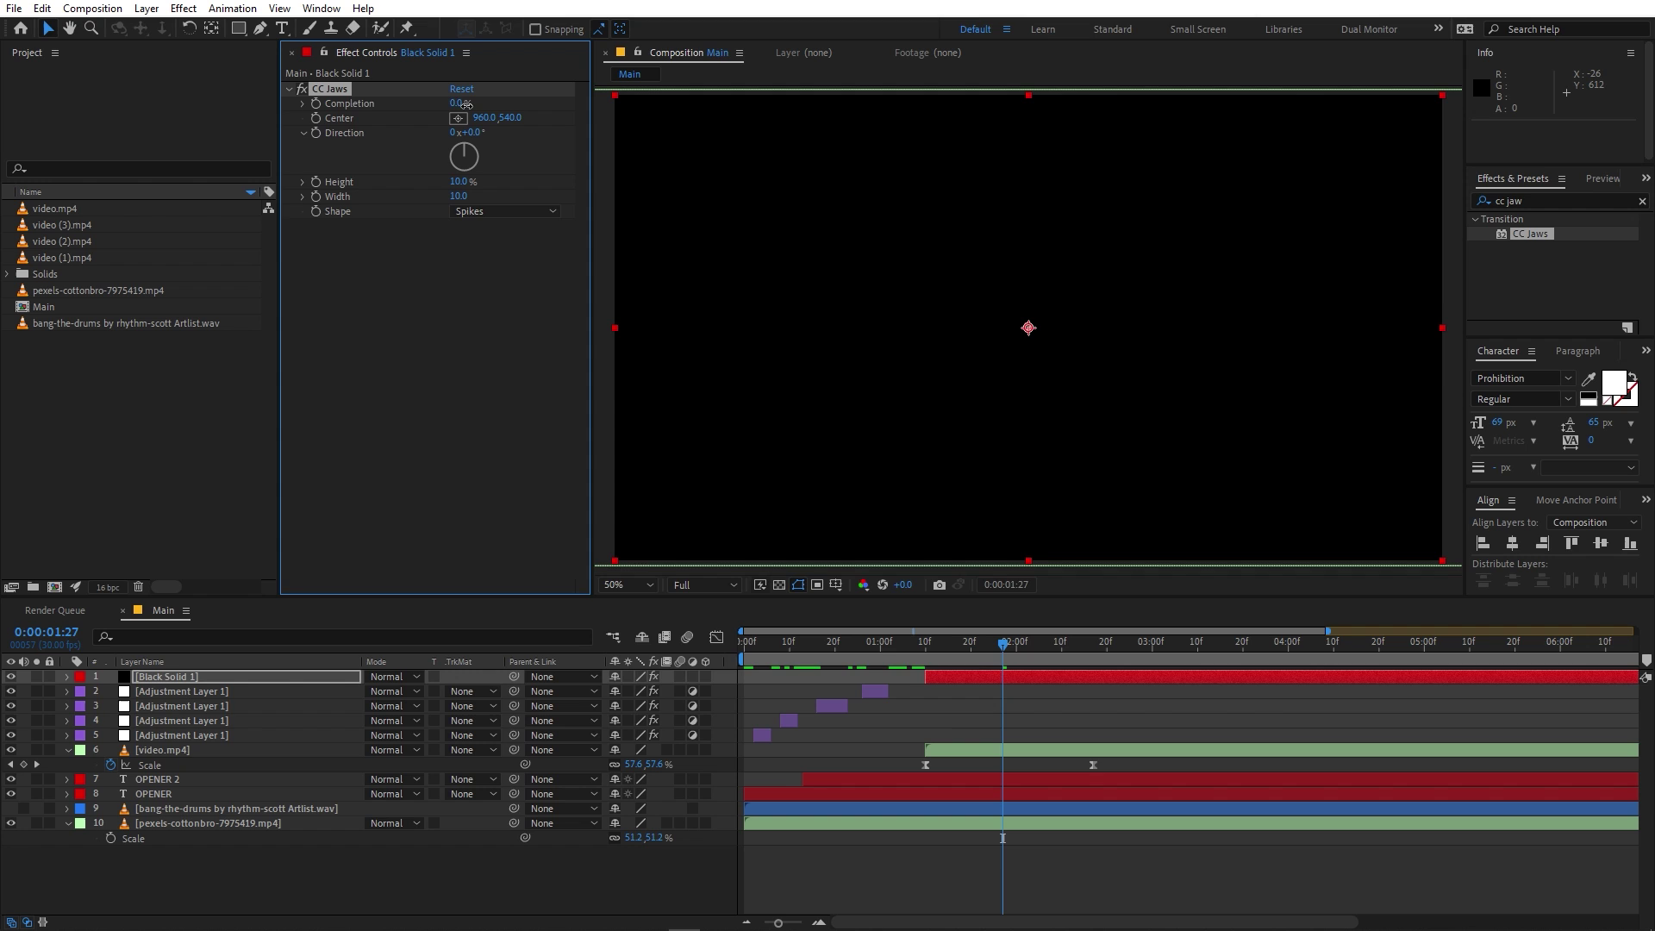
Step: Set the black solid's CC Jaws Height to 0% and Completion to 100%
drag(464, 104, 503, 112)
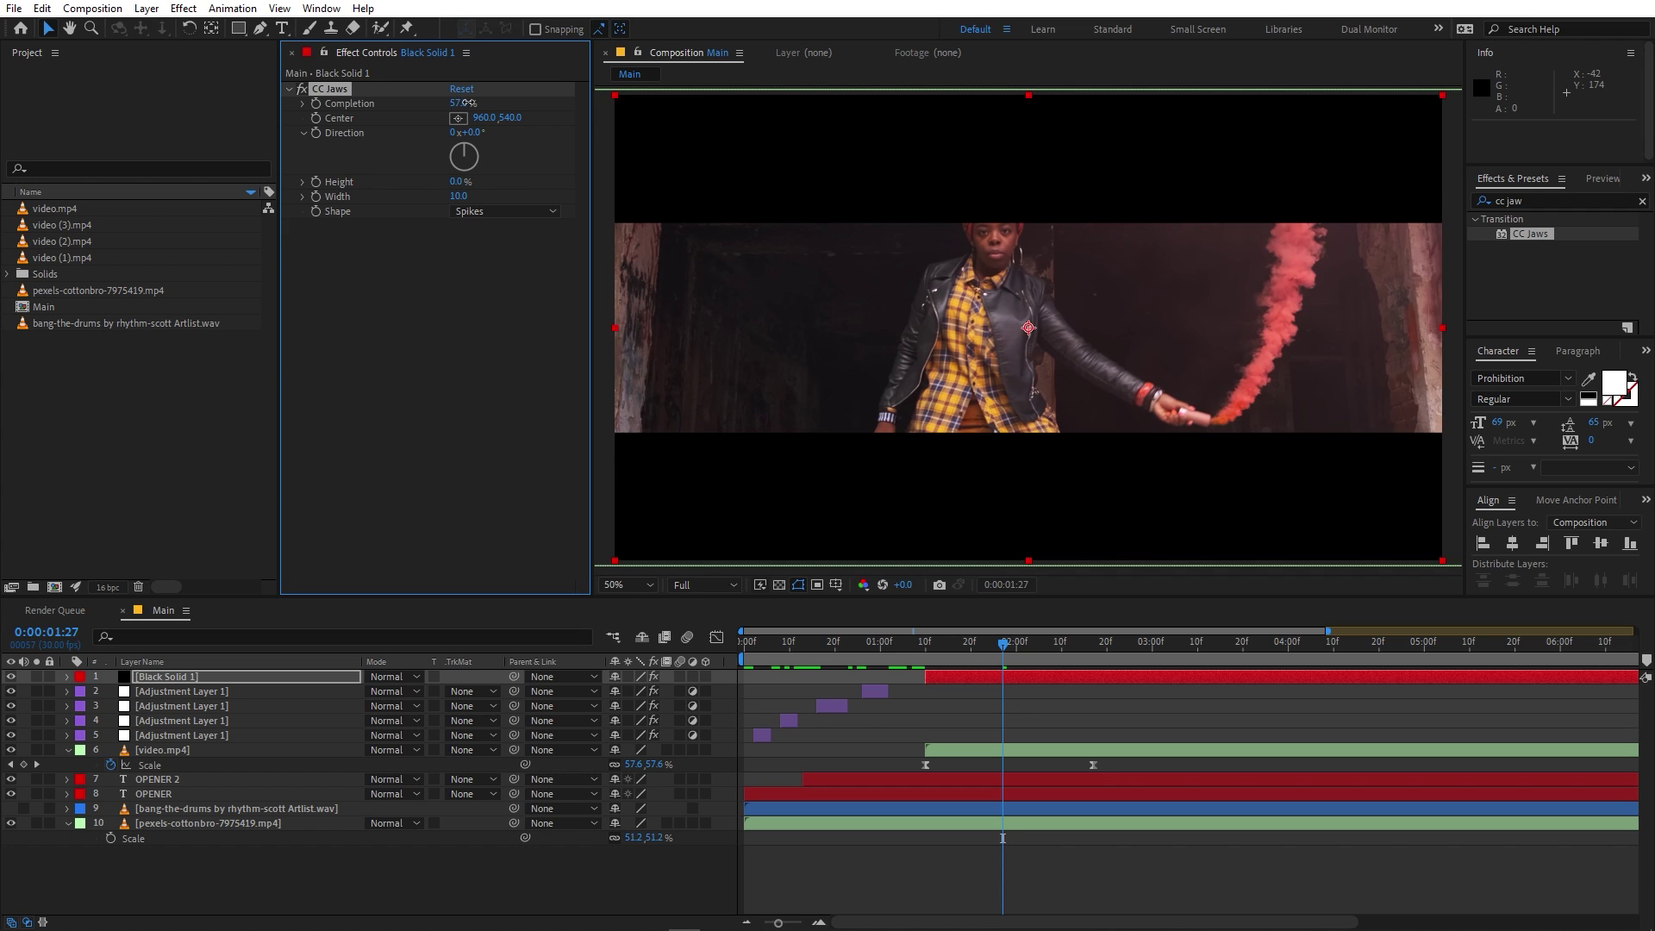
drag(468, 103, 547, 116)
drag(530, 117, 634, 125)
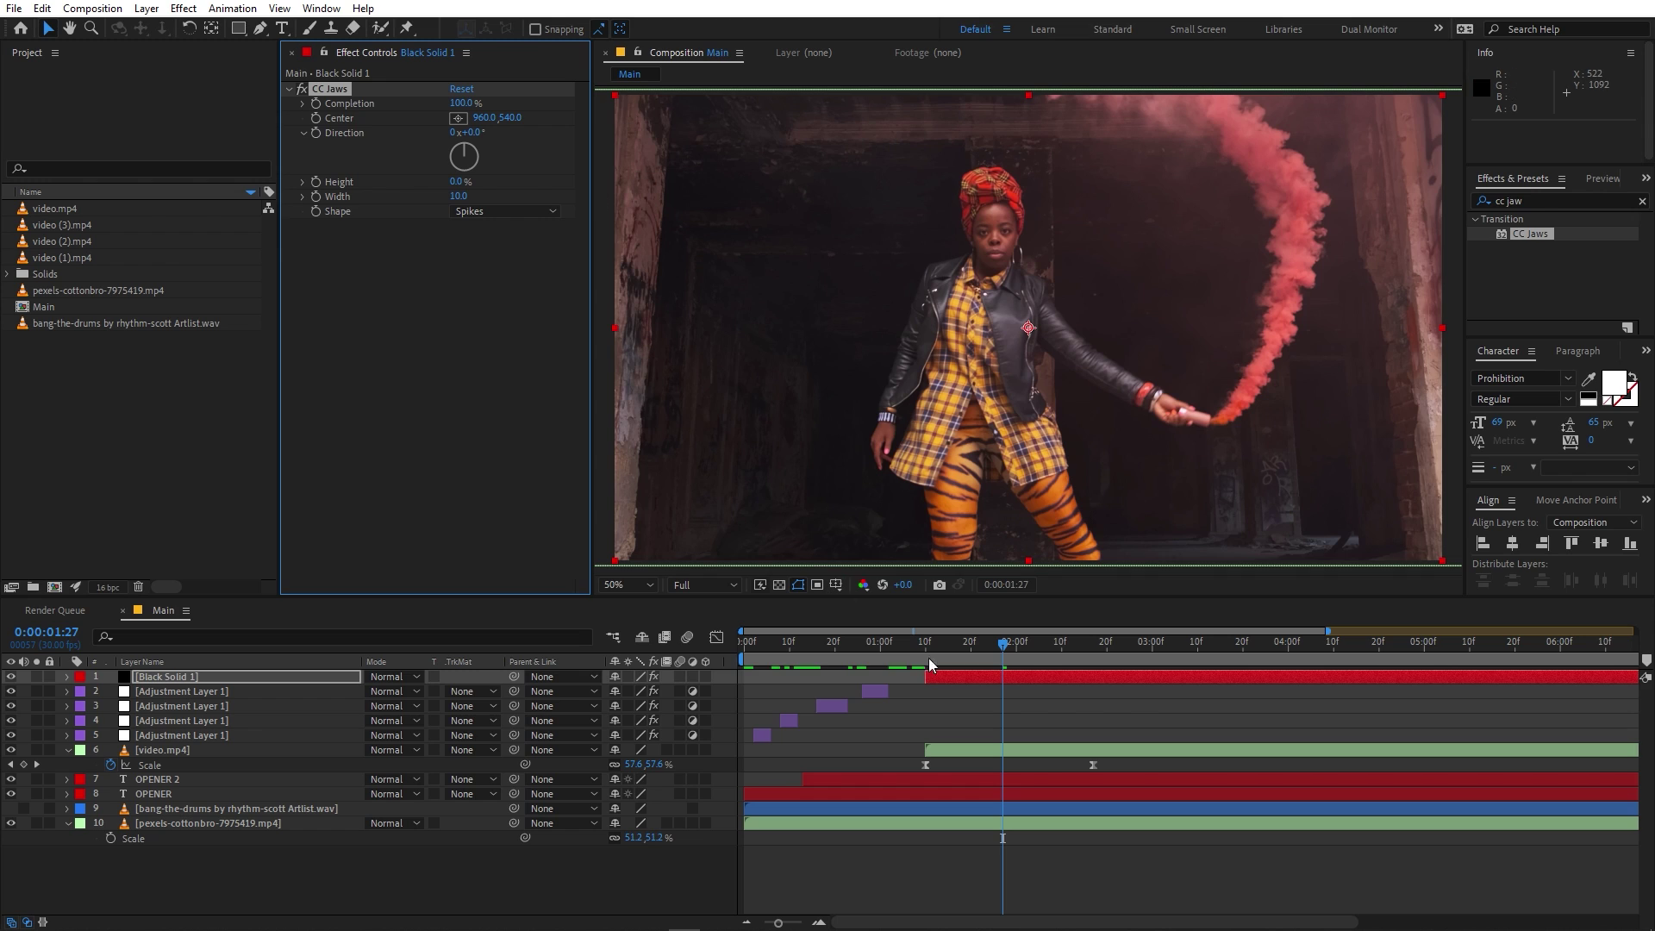
Step: Add a text layer reading DESIGN and centre it horizontally and vertically in the composition
click(990, 692)
click(112, 458)
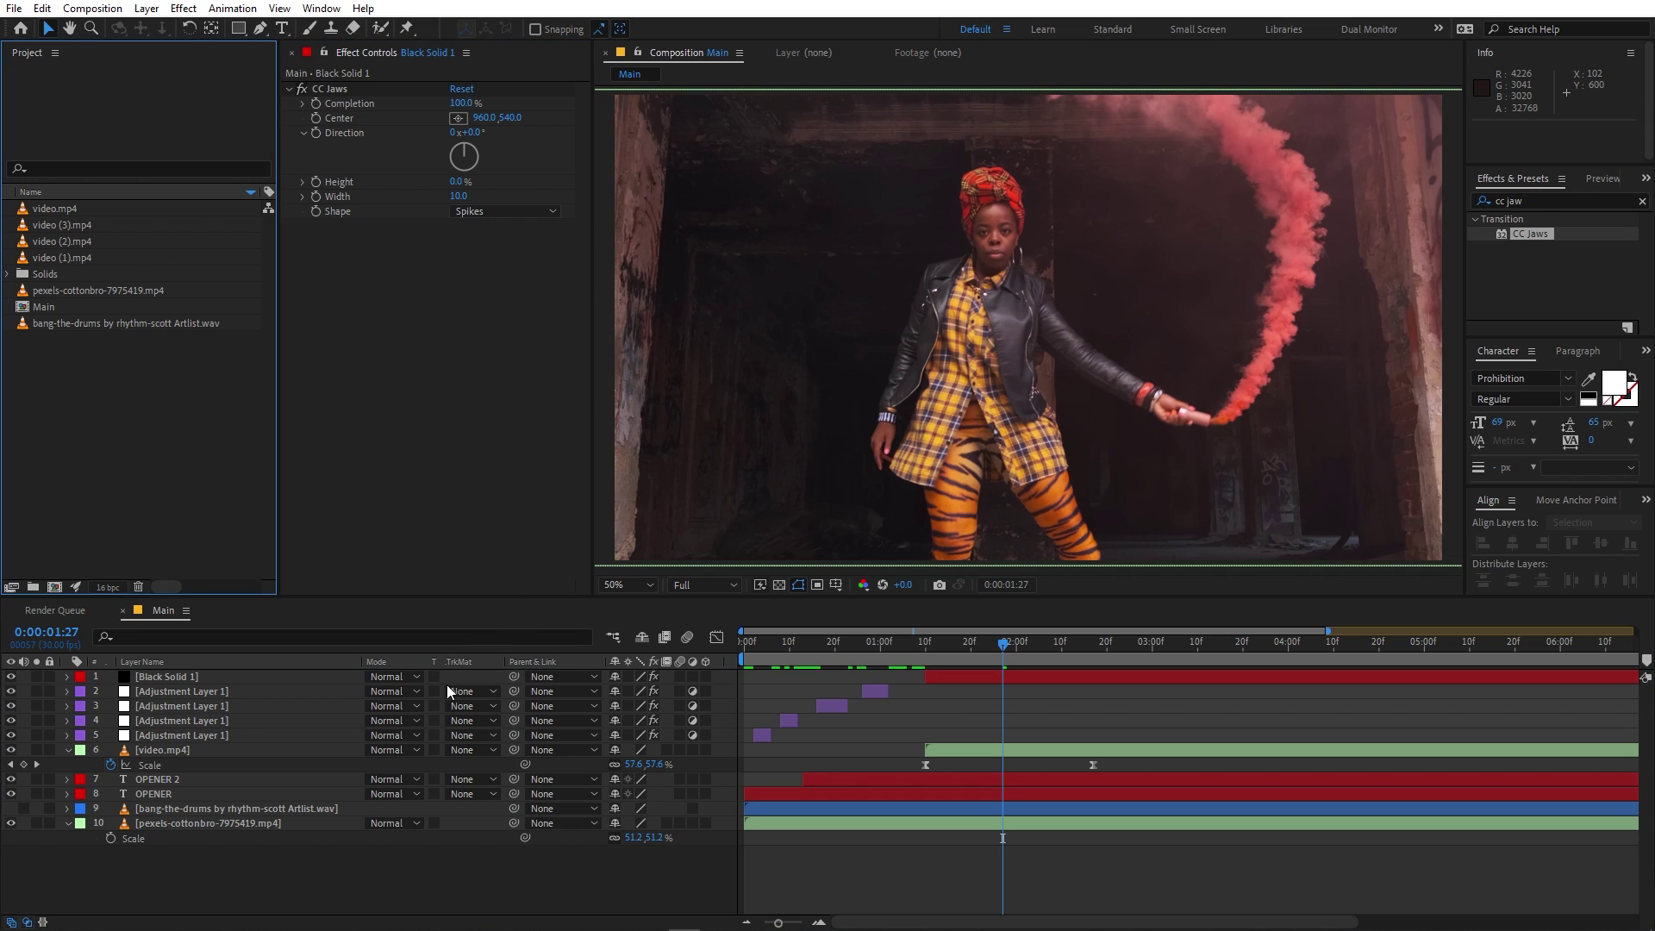
click(280, 29)
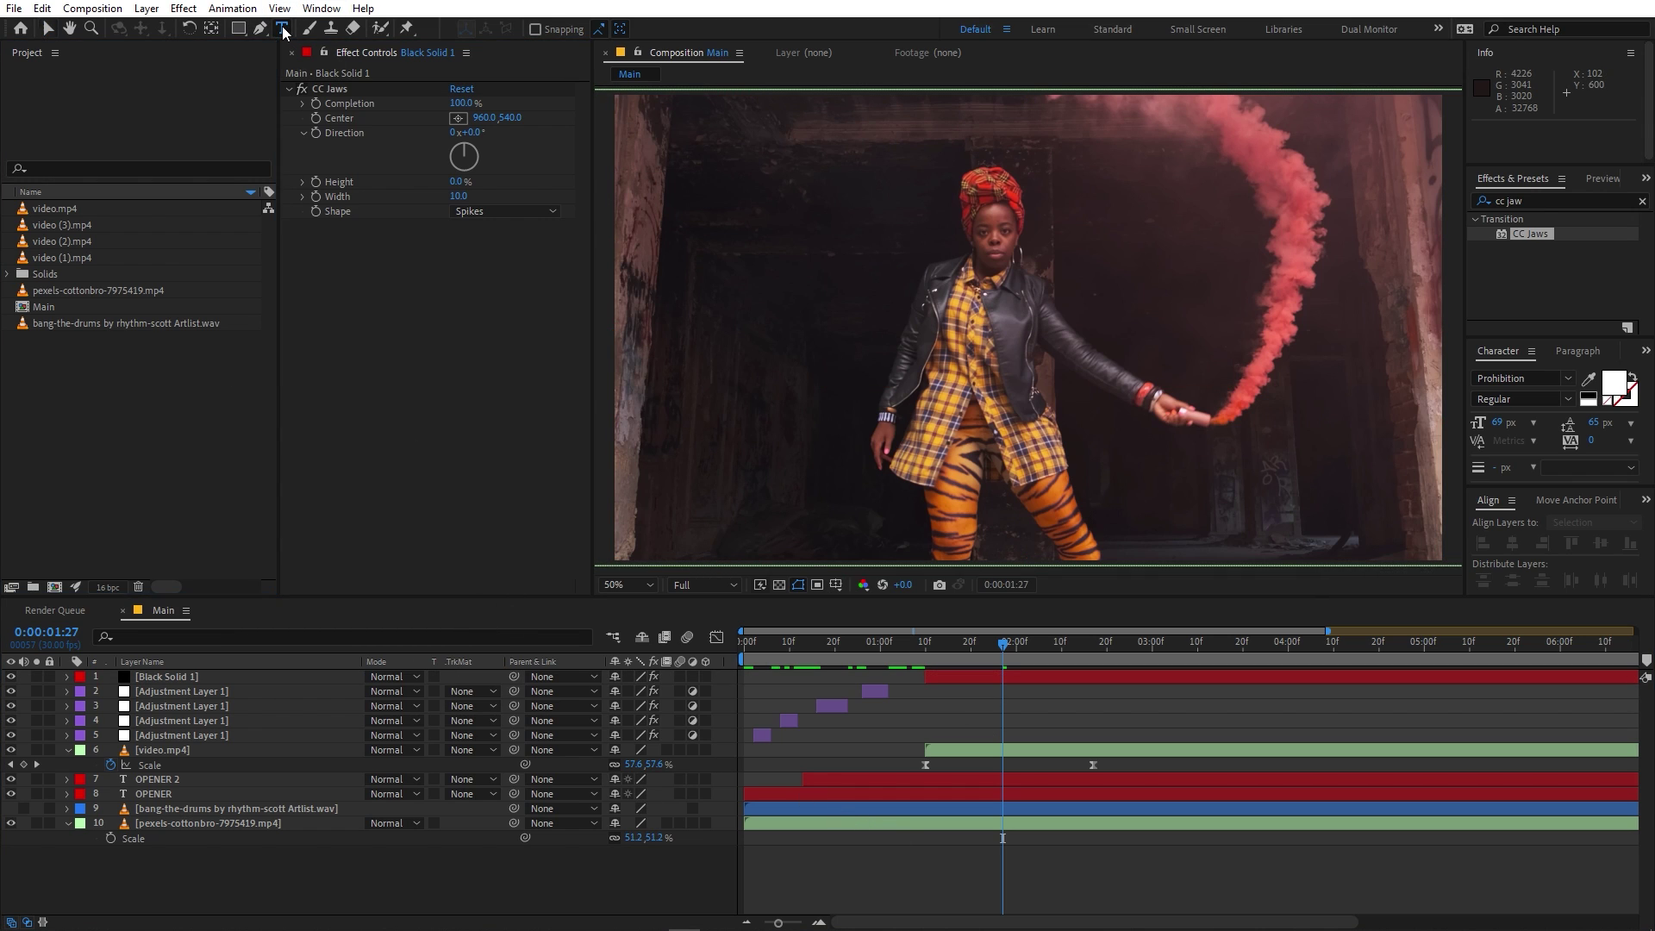
click(747, 358)
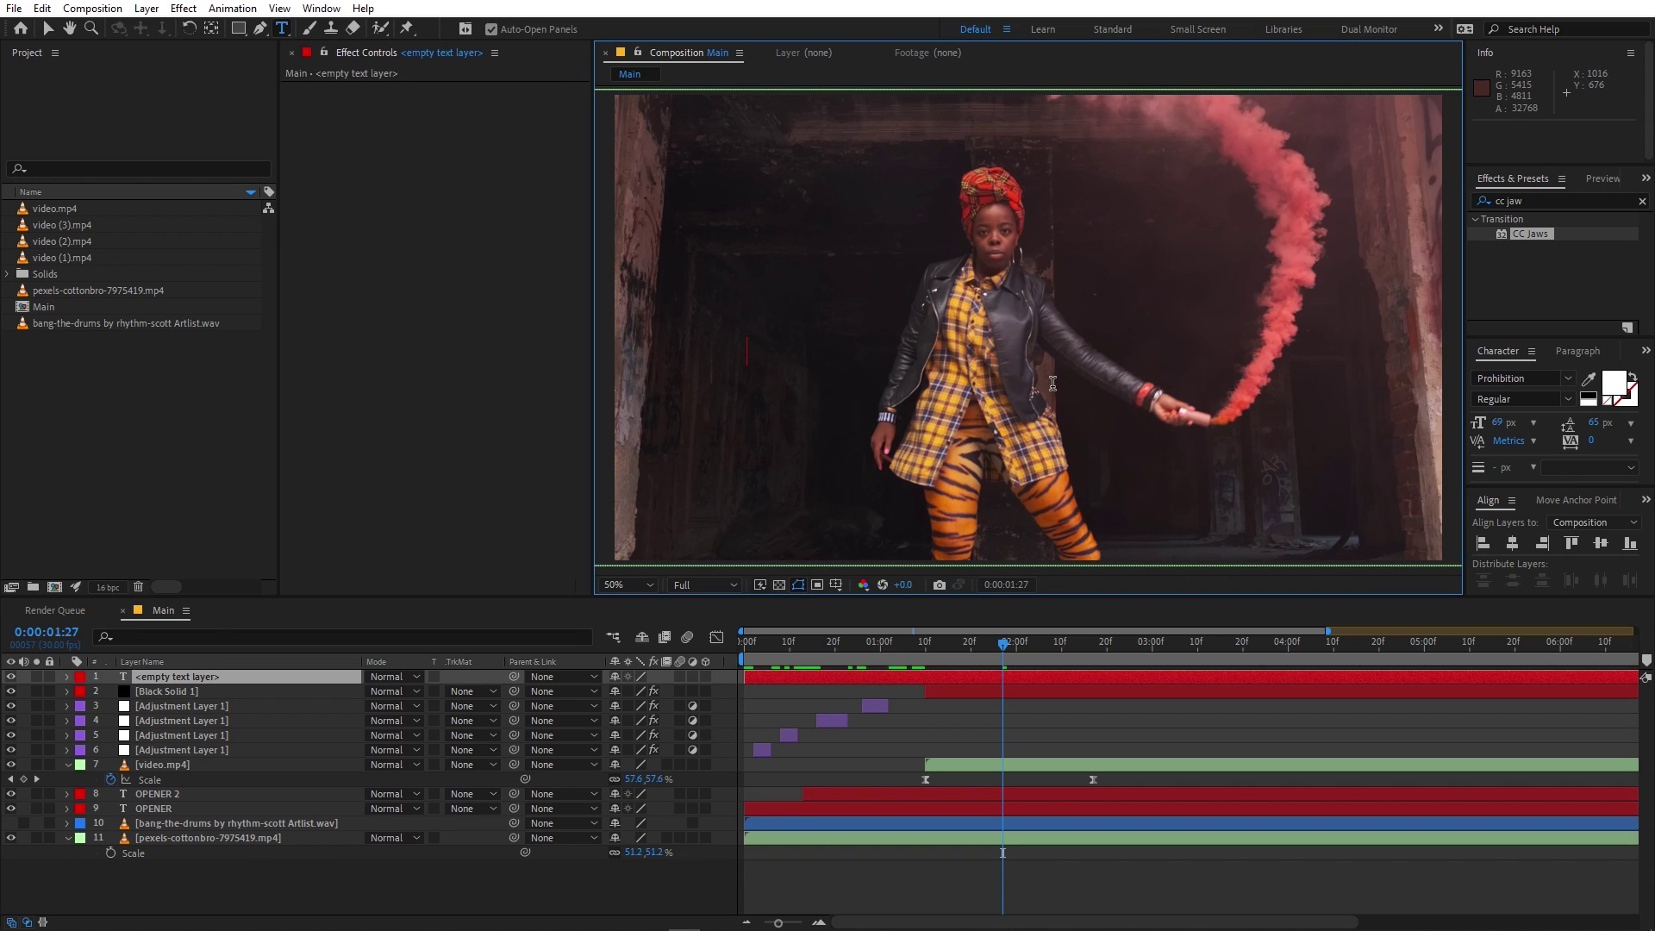
text(DE)
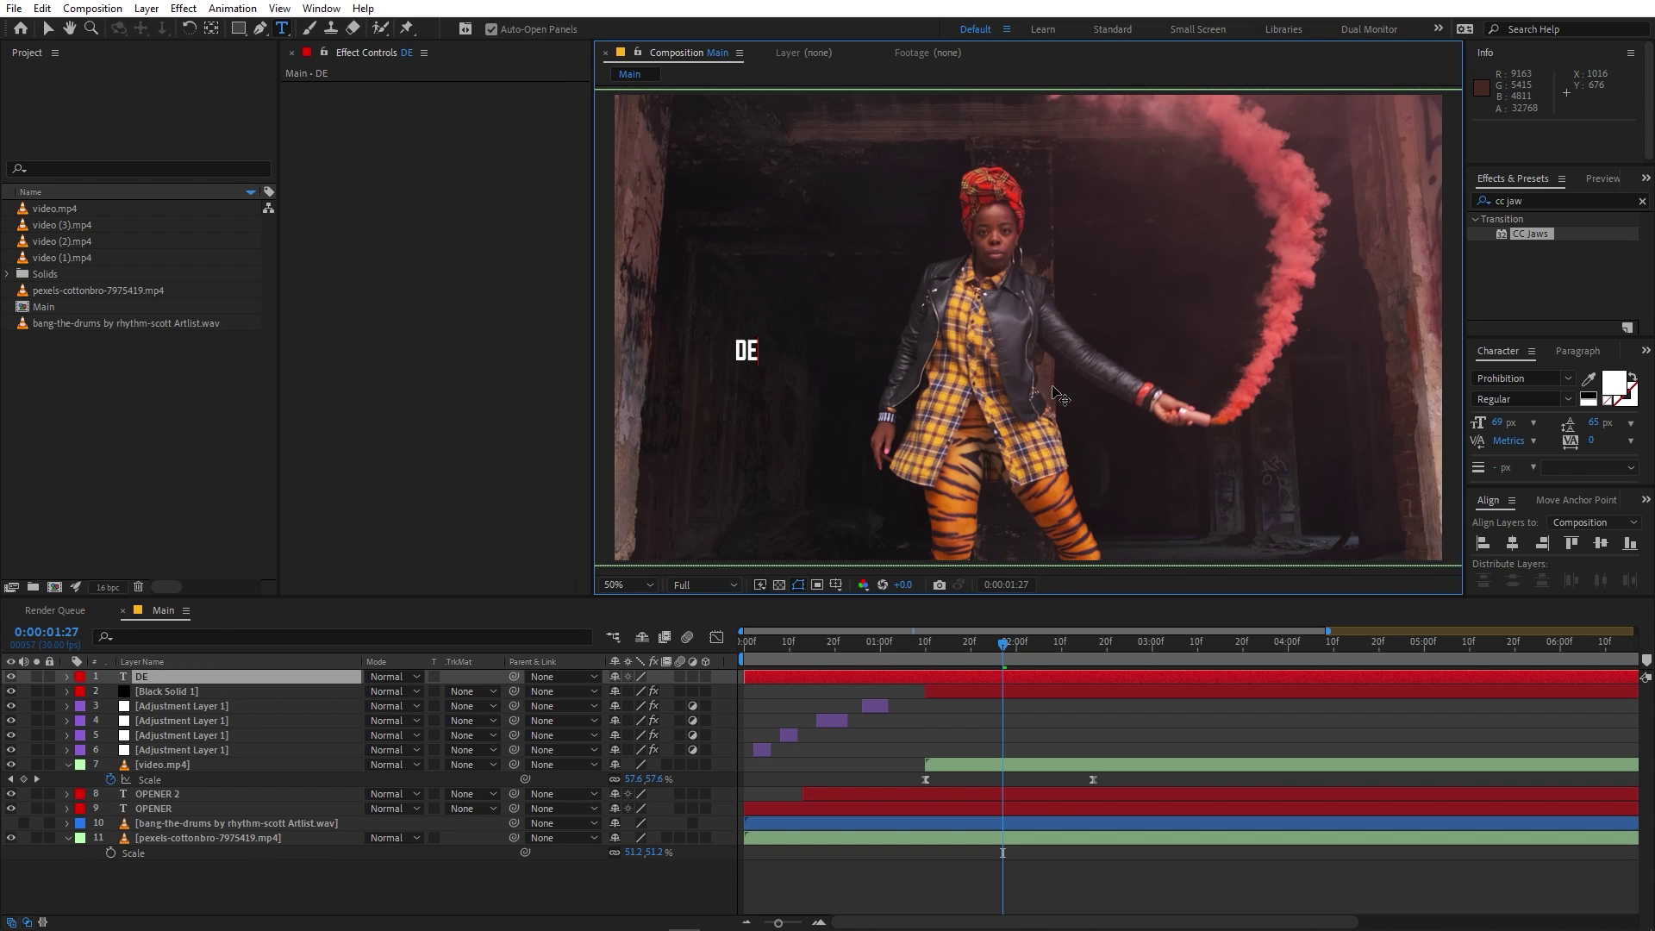
text(SIGN)
key(KP_Enter)
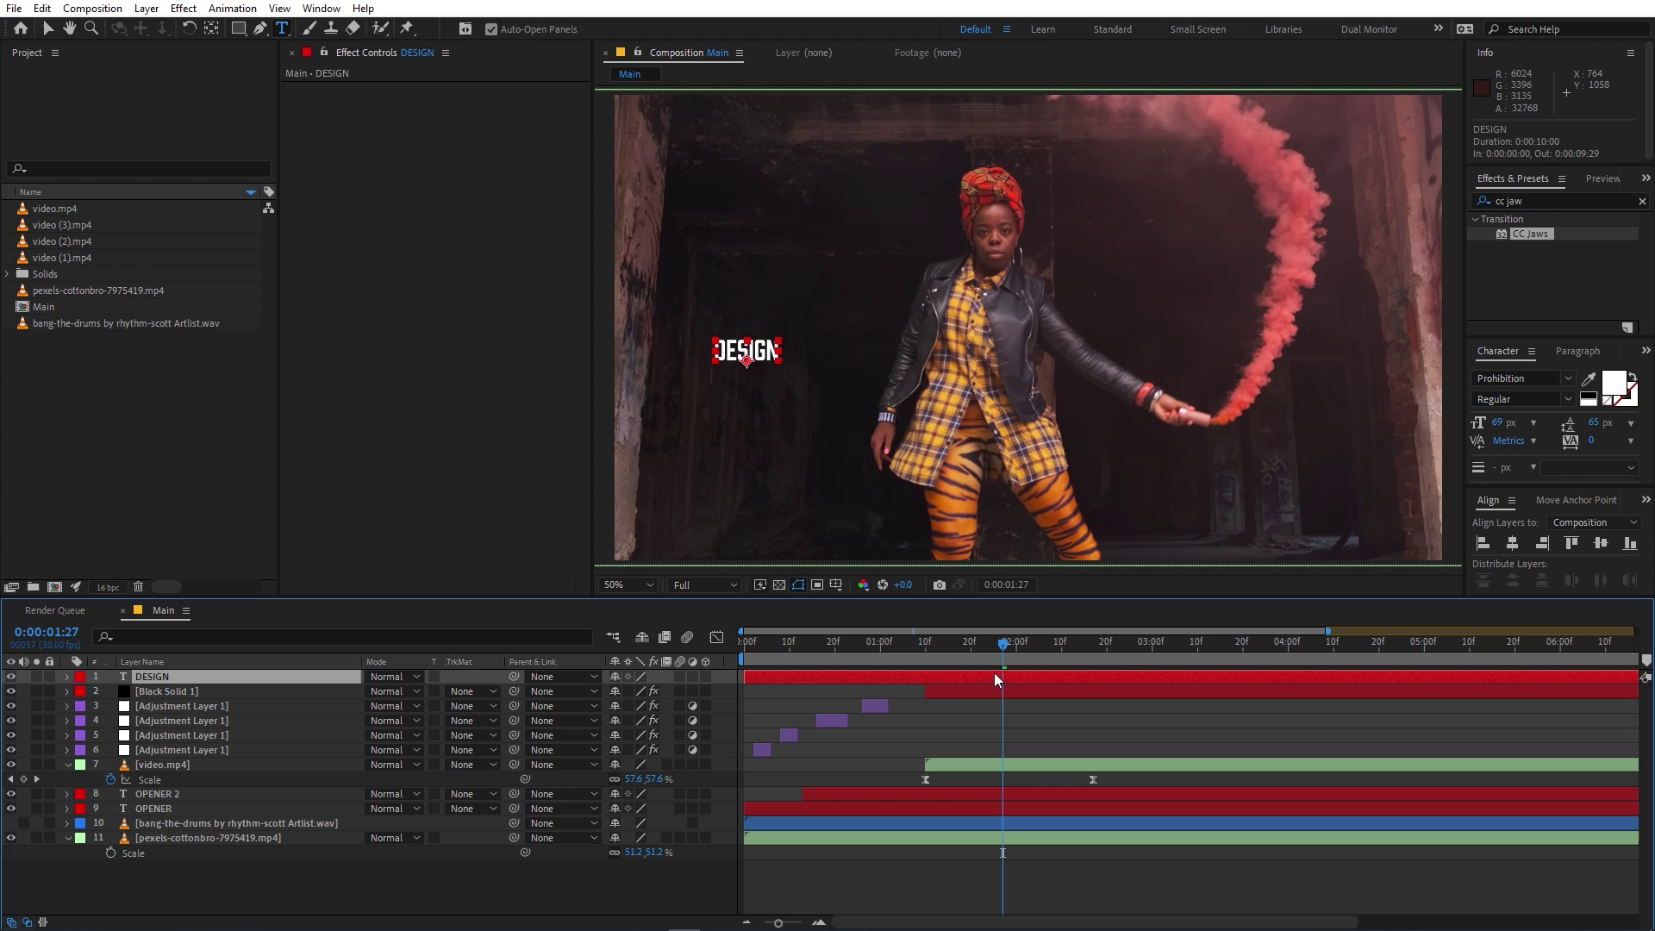
click(1512, 543)
click(1600, 543)
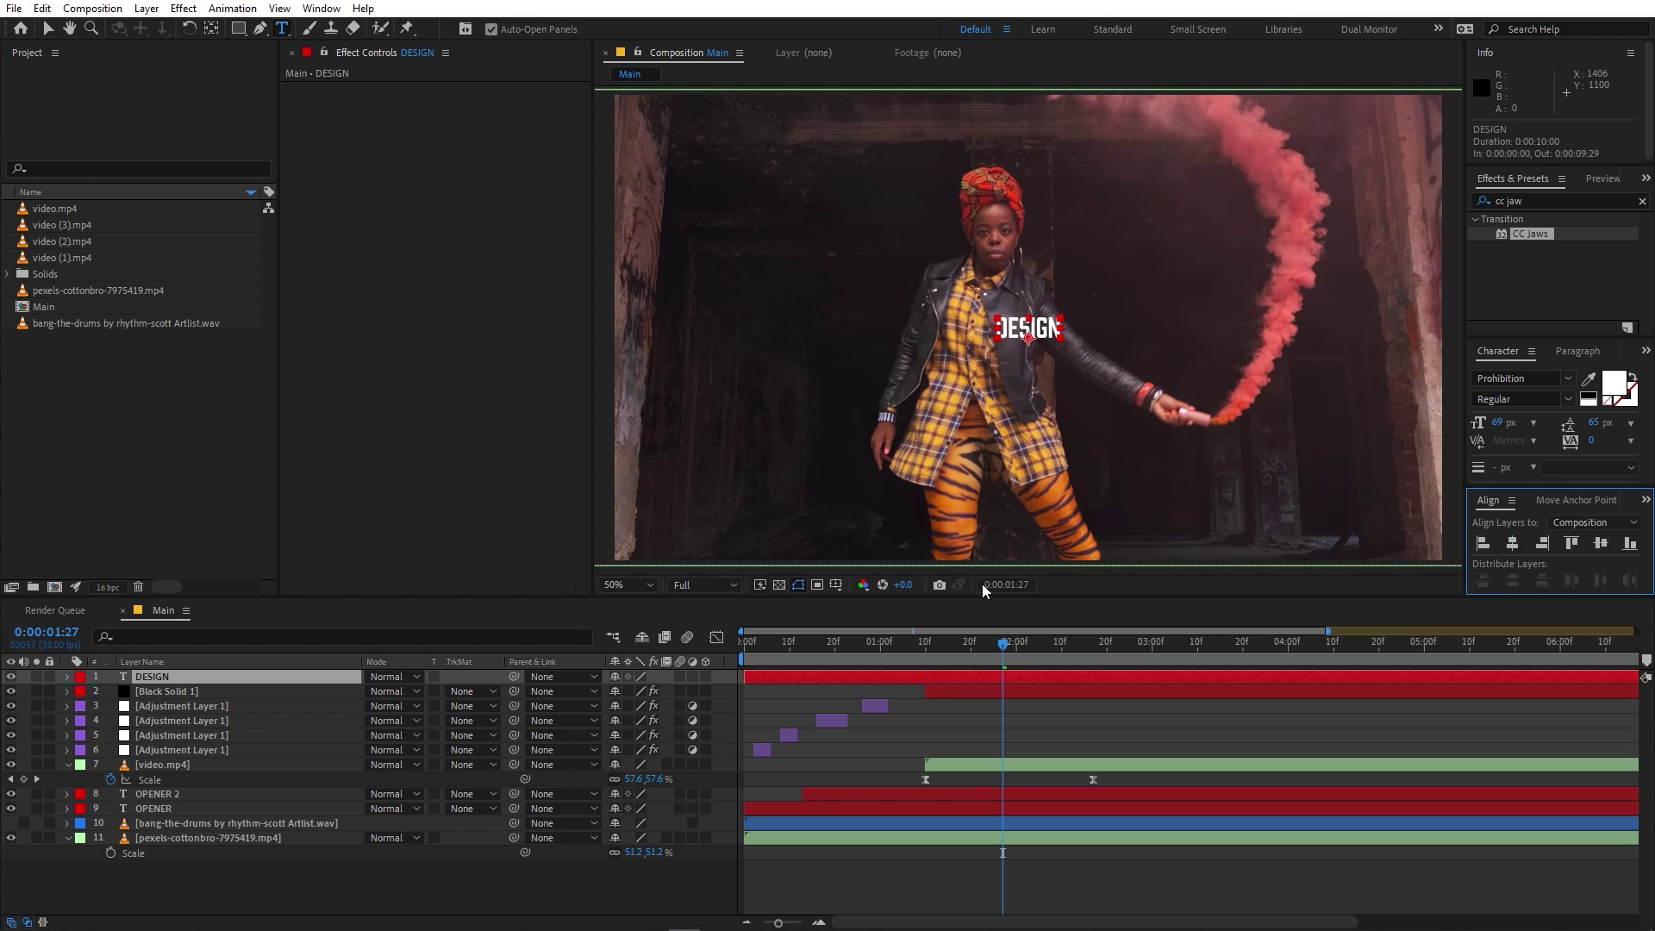
Step: Scale the DESIGN text up to 592% from its centre and start its layer at 0:00:01:10
key(y)
key(s)
drag(638, 690, 945, 692)
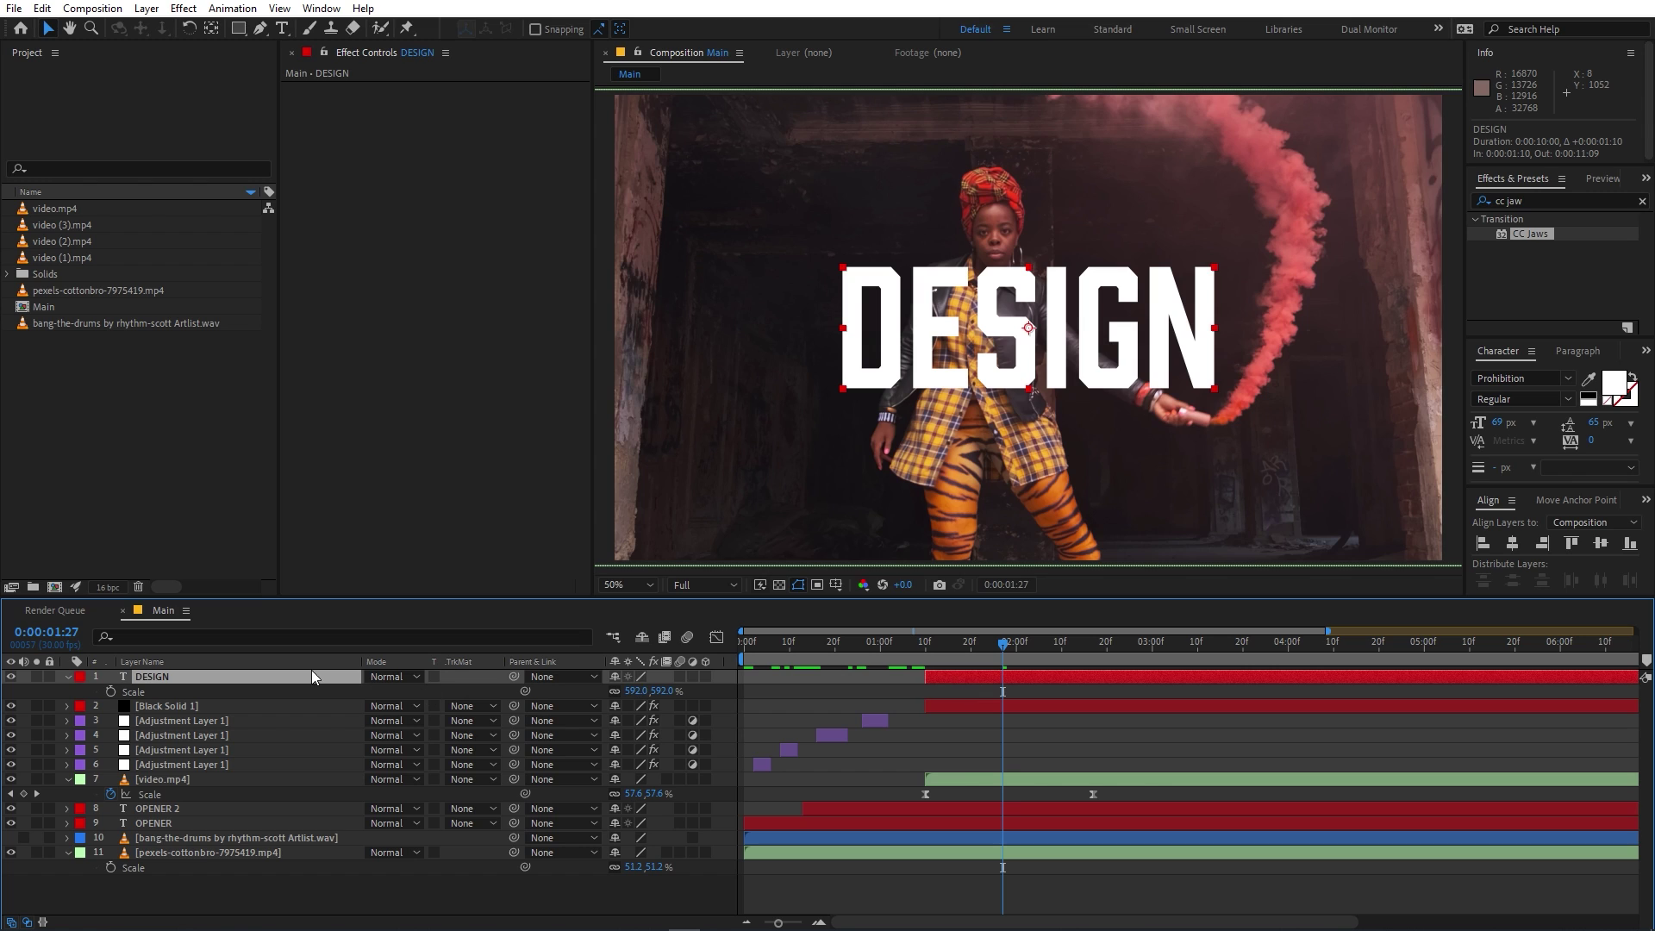
Step: Place the black solid above DESIGN and keyframe its CC Jaws Completion from 100% at 0:00:01:10 to 32.1% at 0:00:02:25
click(288, 702)
key(ctrl+])
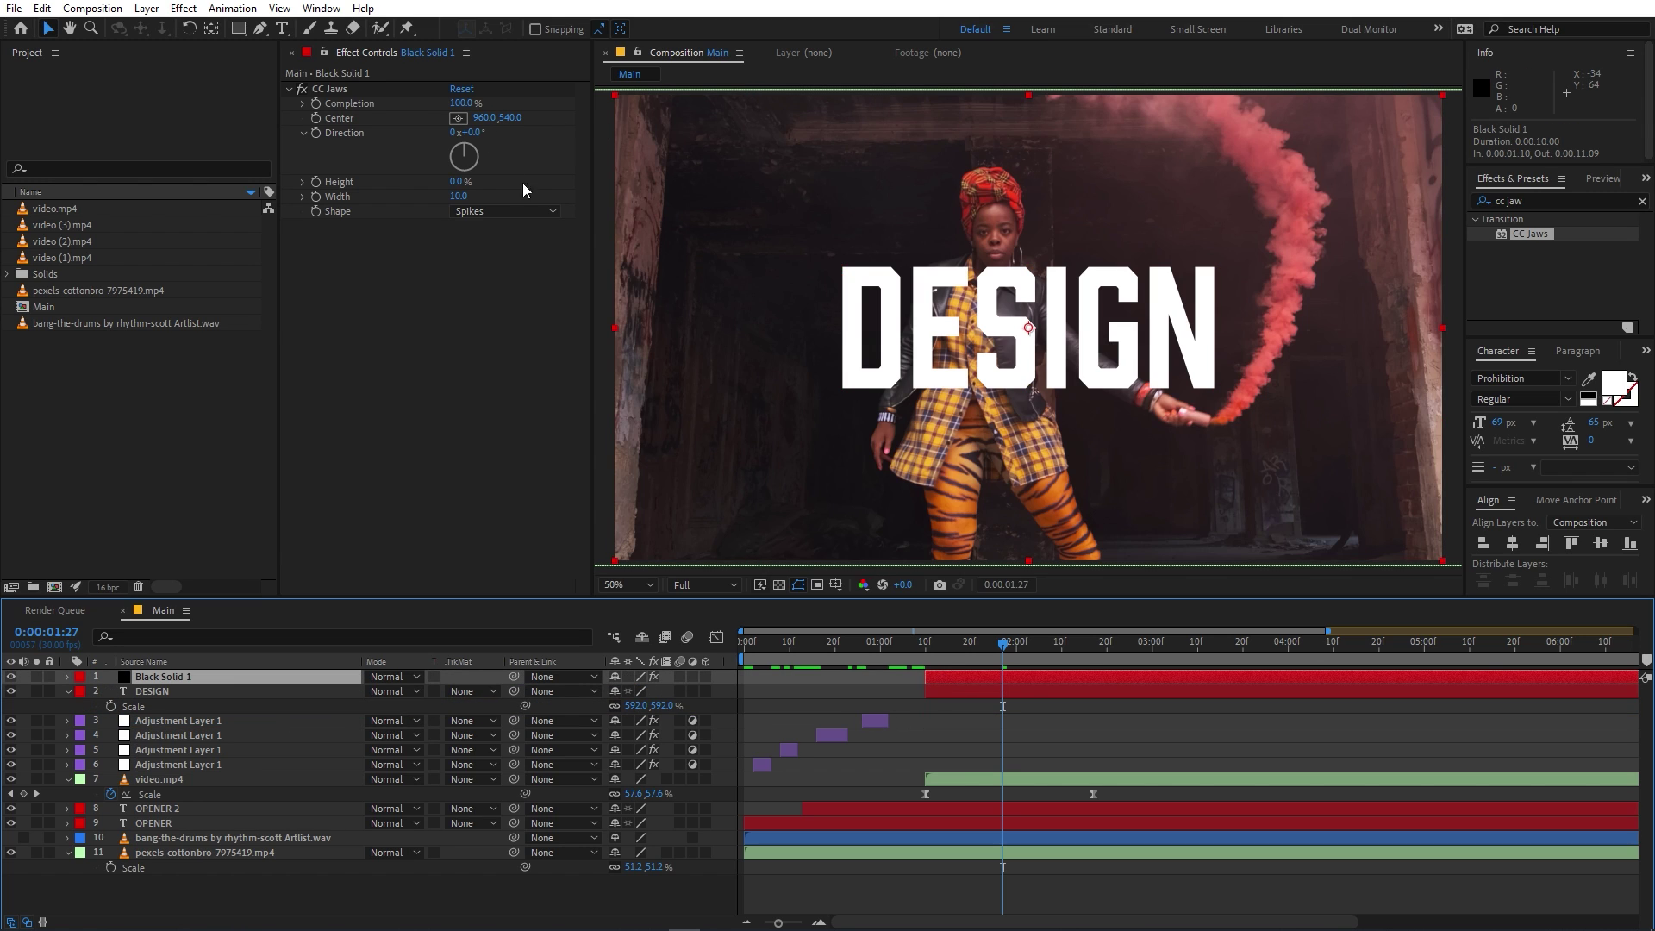
click(926, 643)
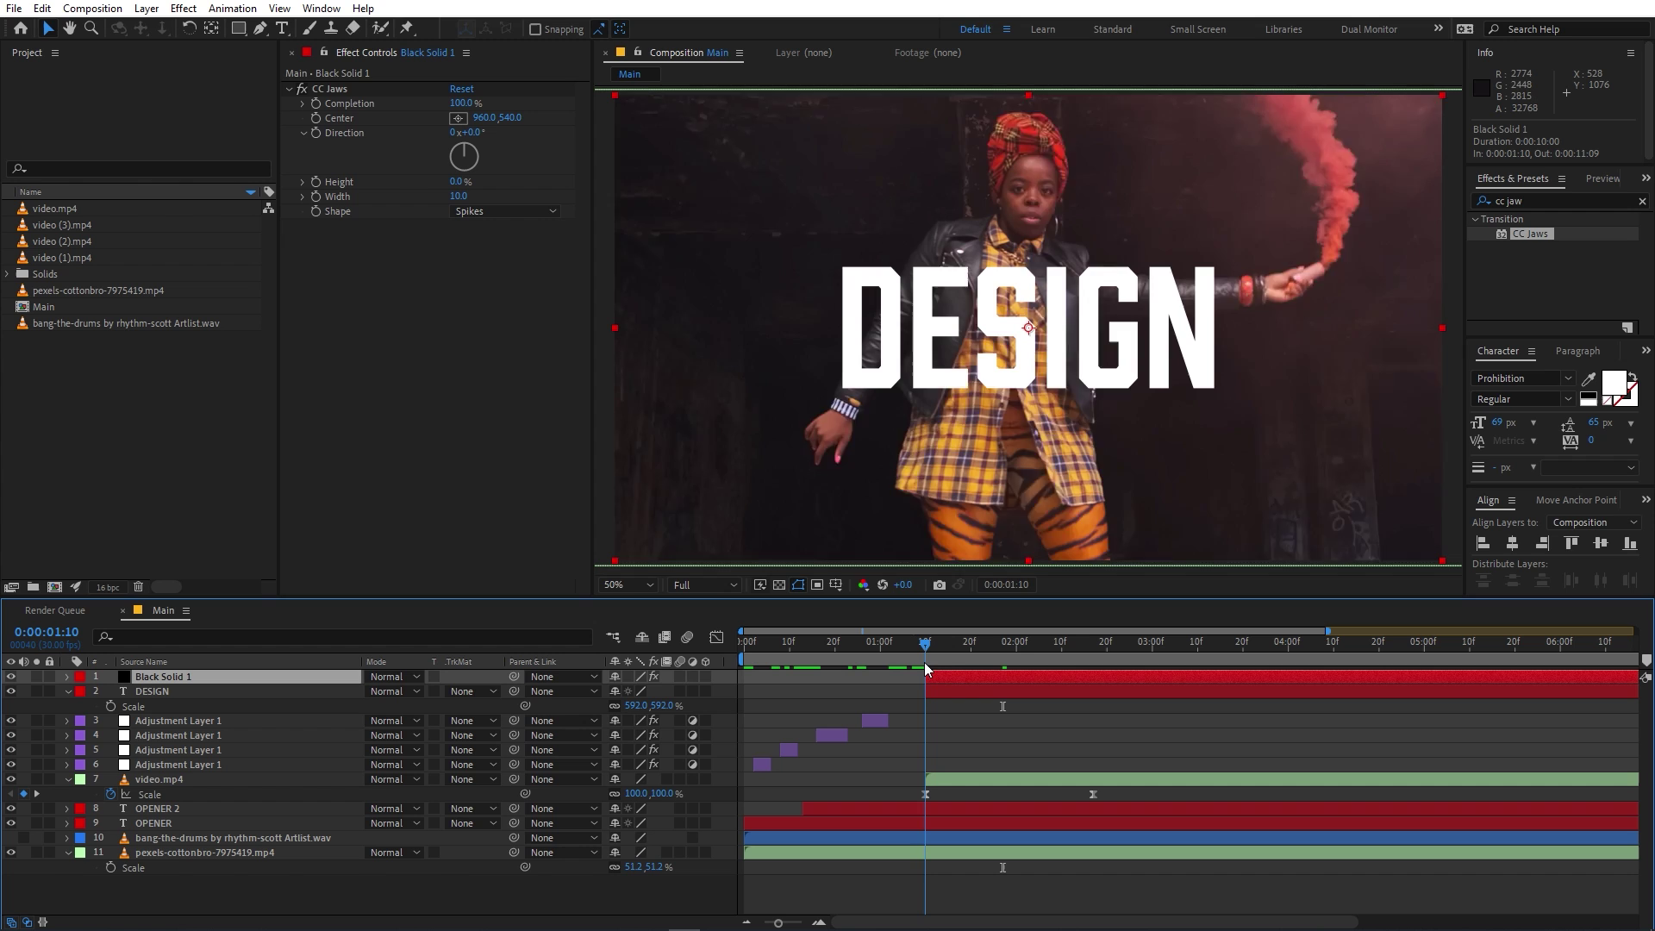
click(316, 103)
click(1038, 643)
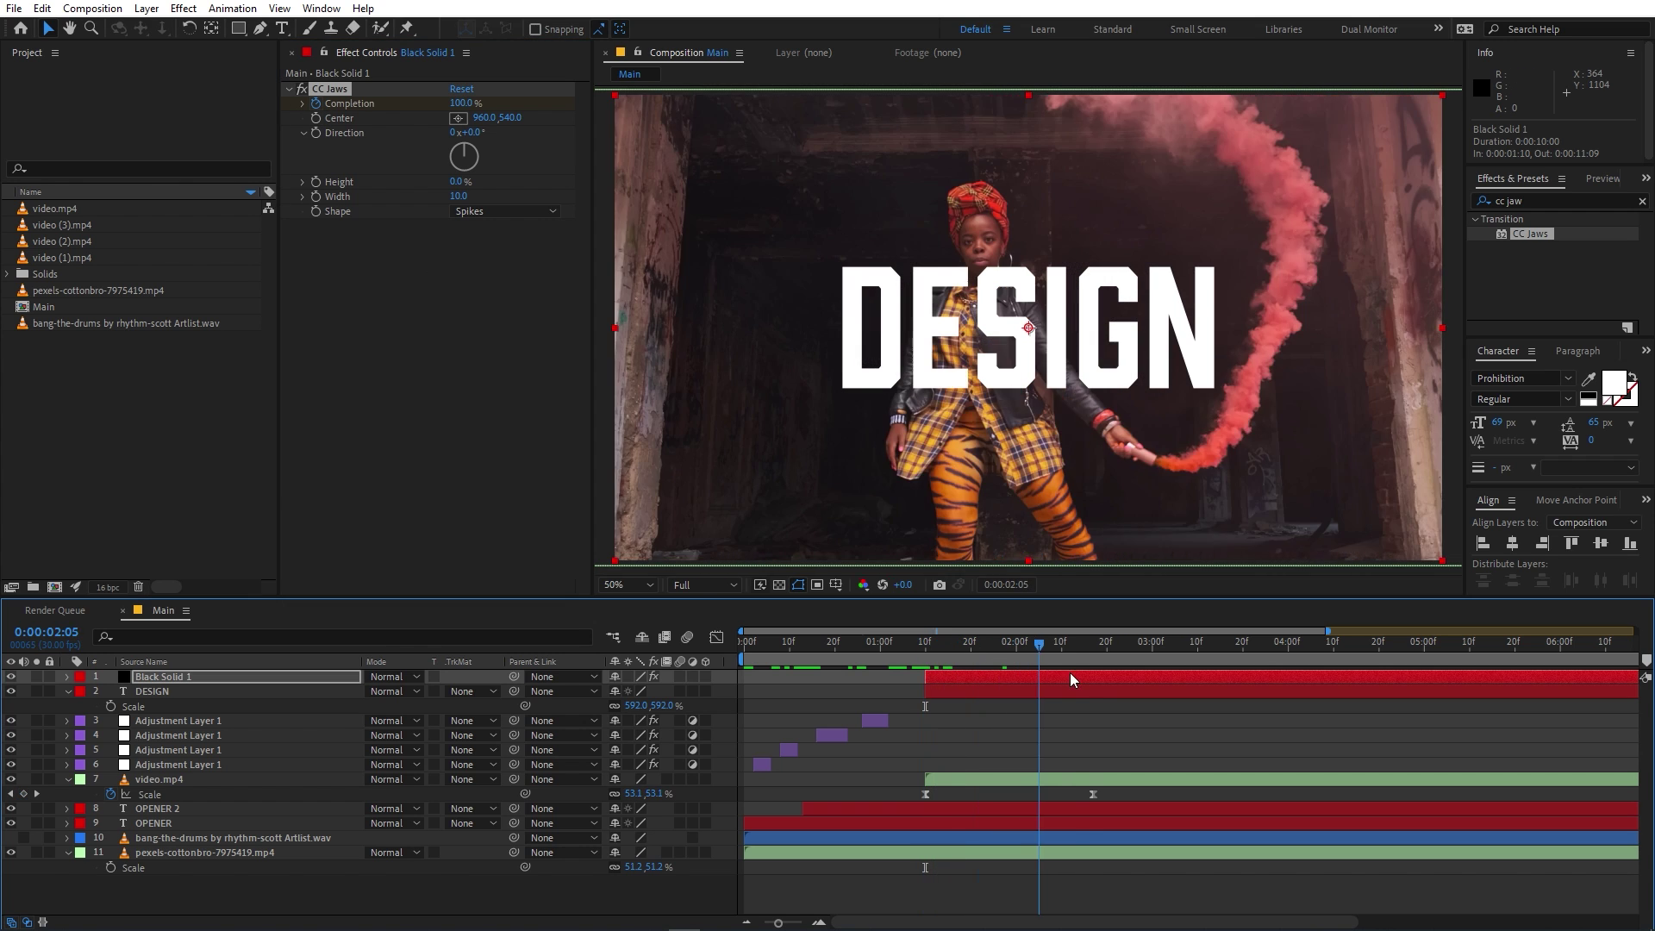
key(space)
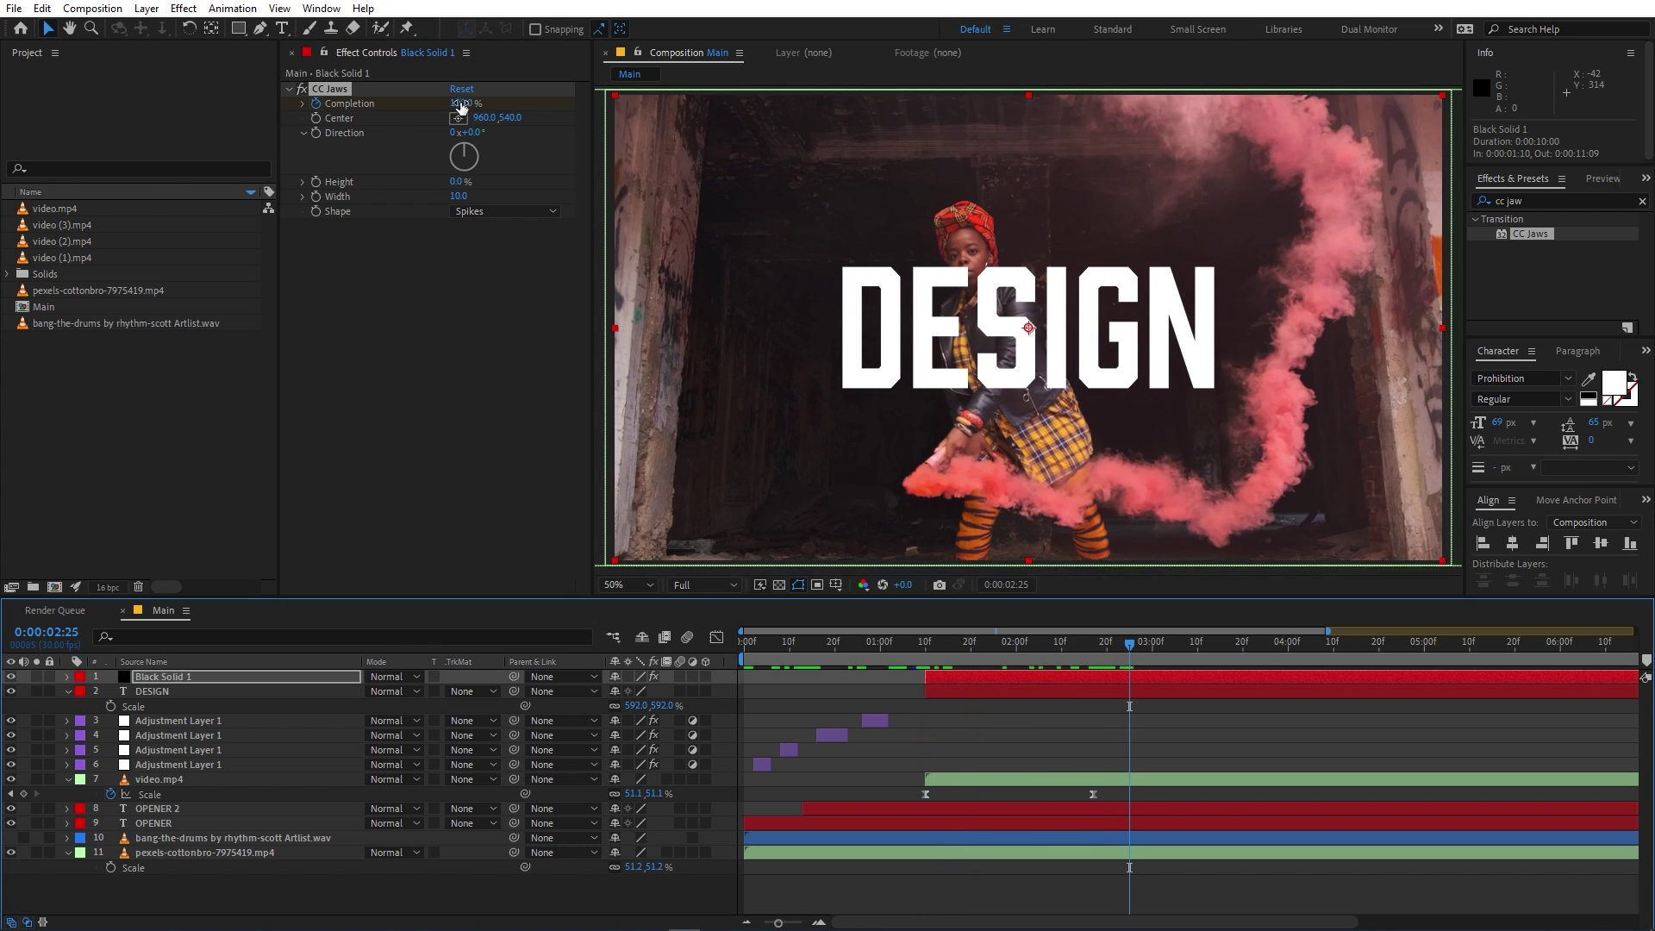
mouse_move(460, 104)
mouse_down()
mouse_move(415, 115)
mouse_move(459, 117)
mouse_up()
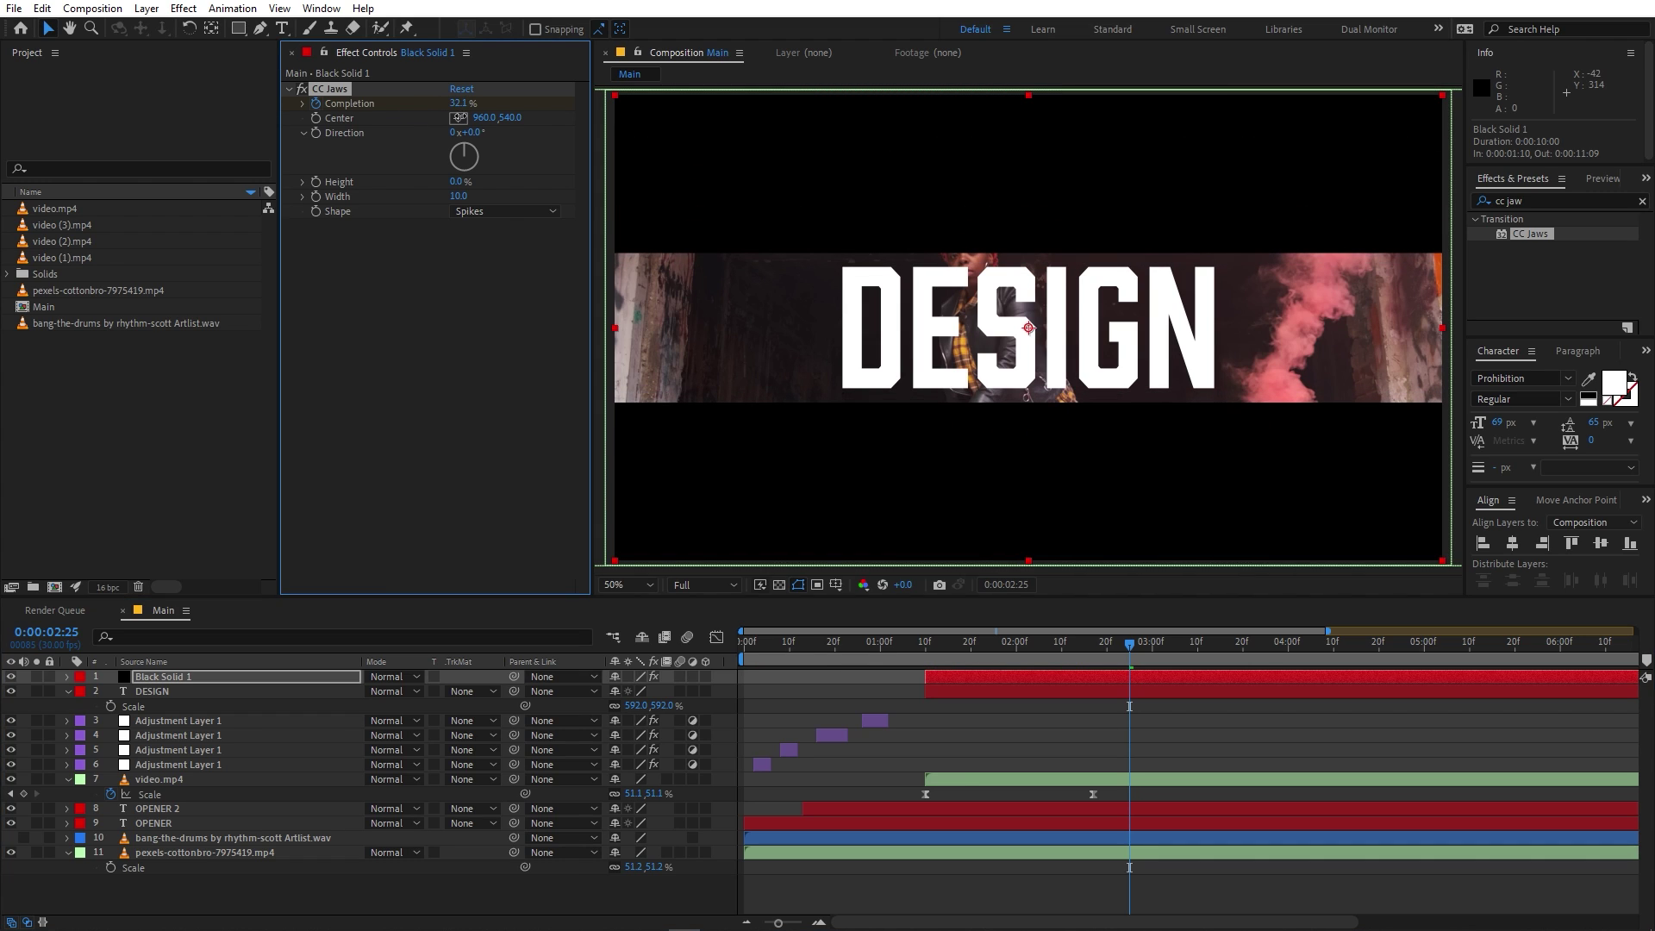
click(980, 678)
key(u)
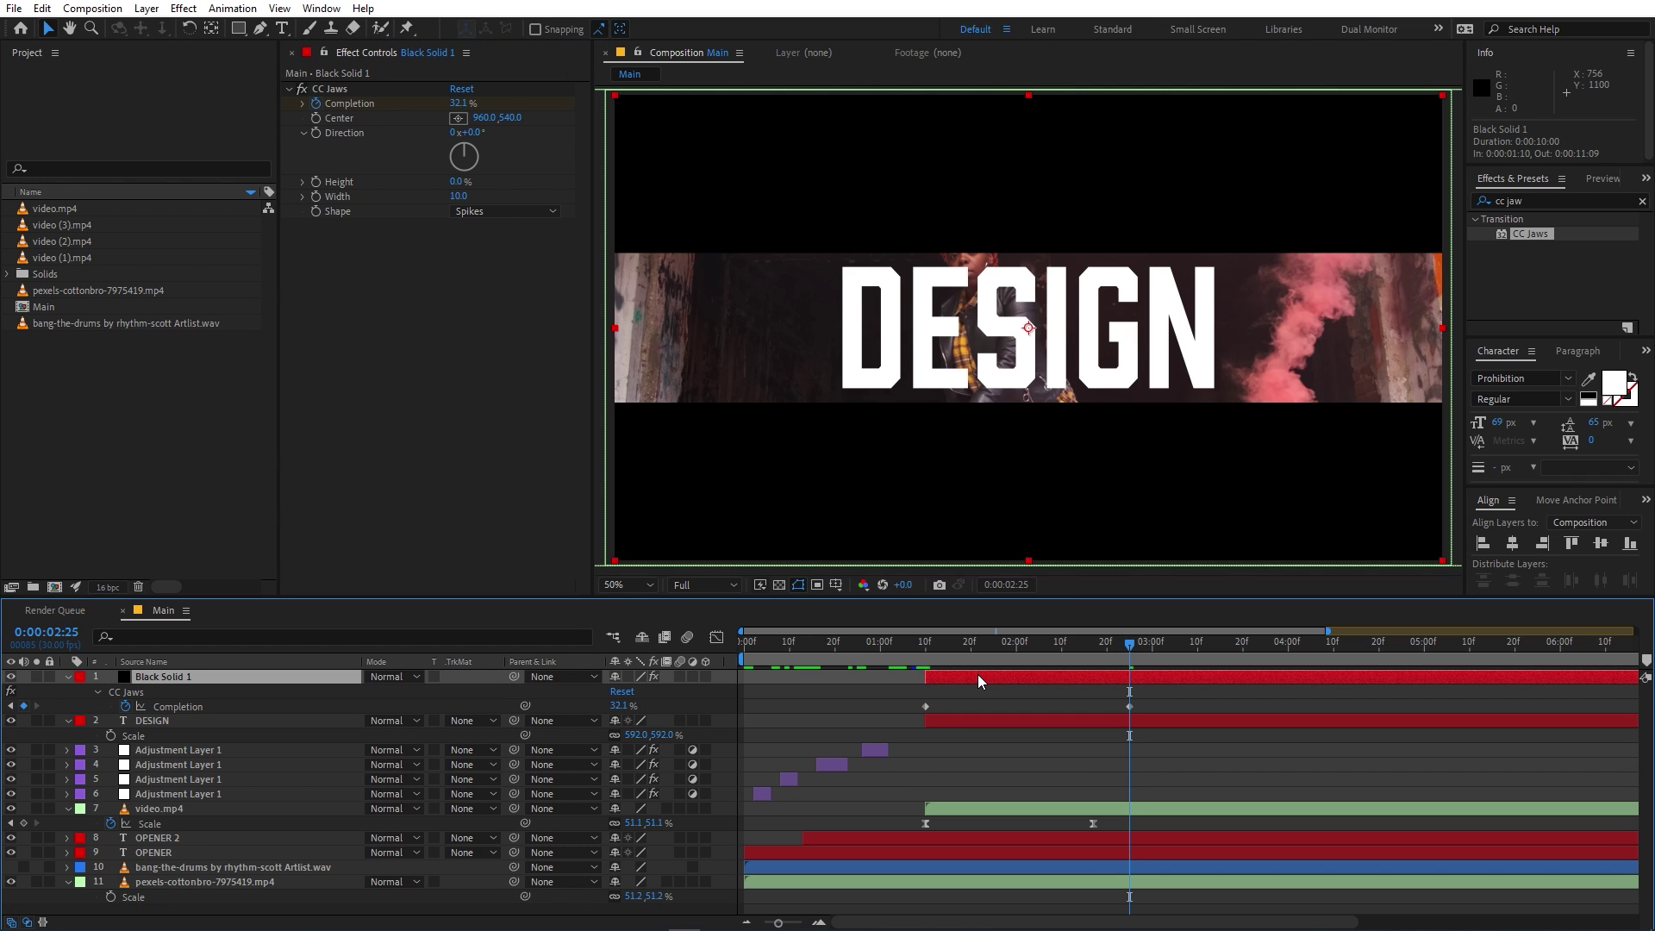
Step: Preview the black bars closing over the clip behind the DESIGN text
click(889, 660)
key(space)
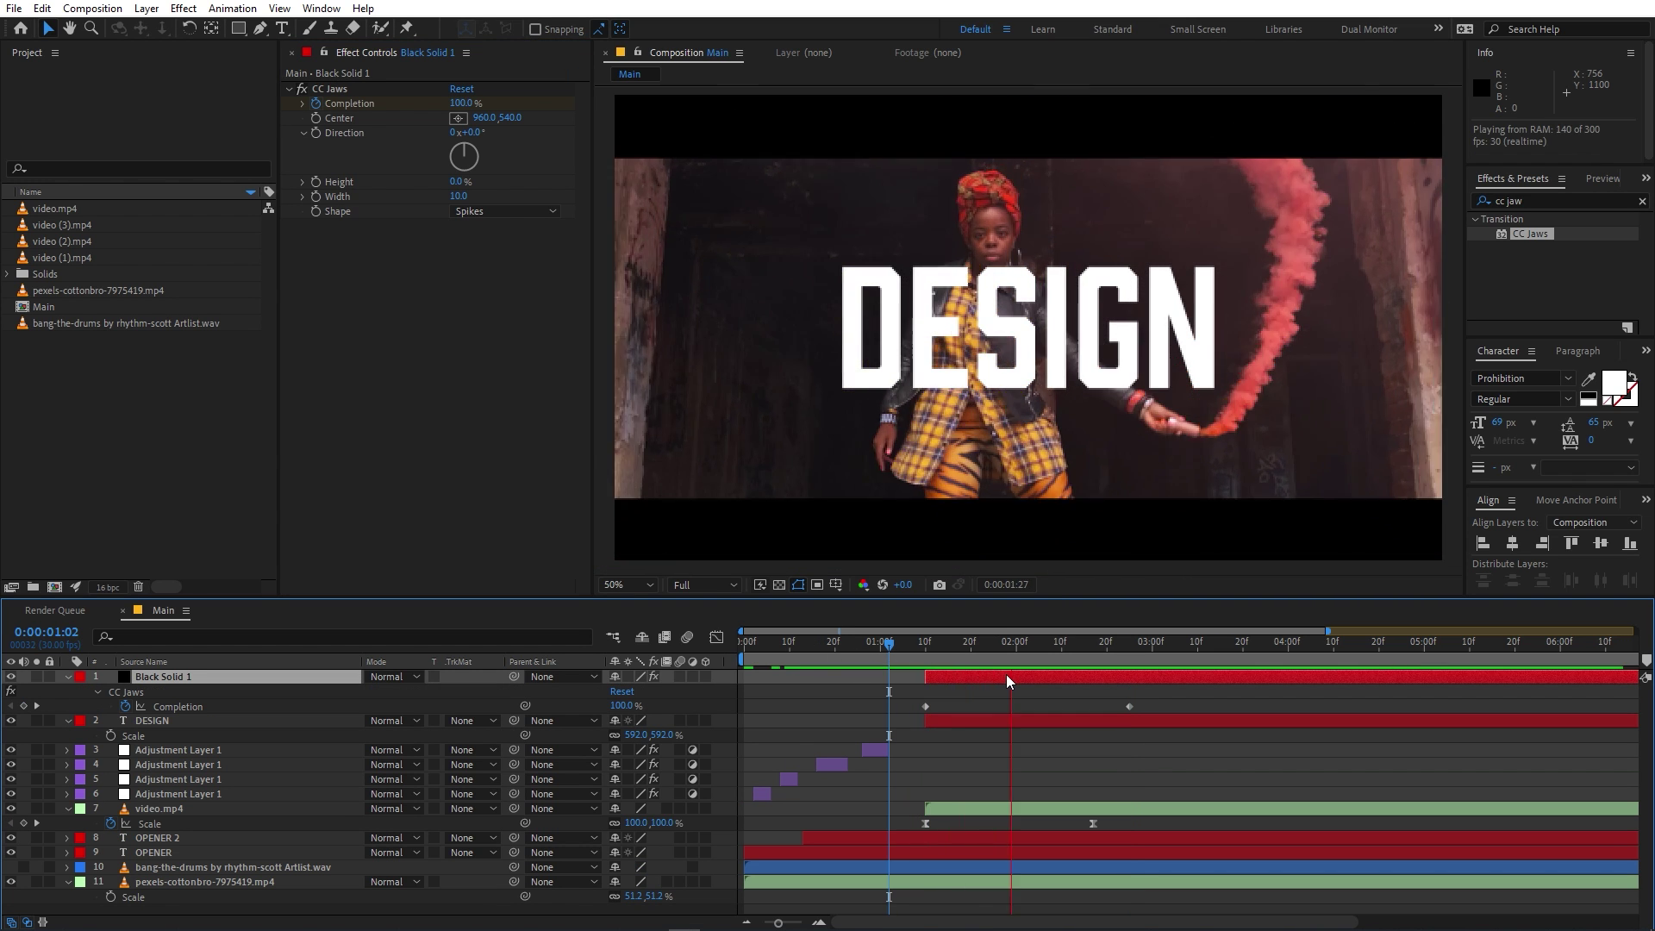
drag(893, 657, 1052, 670)
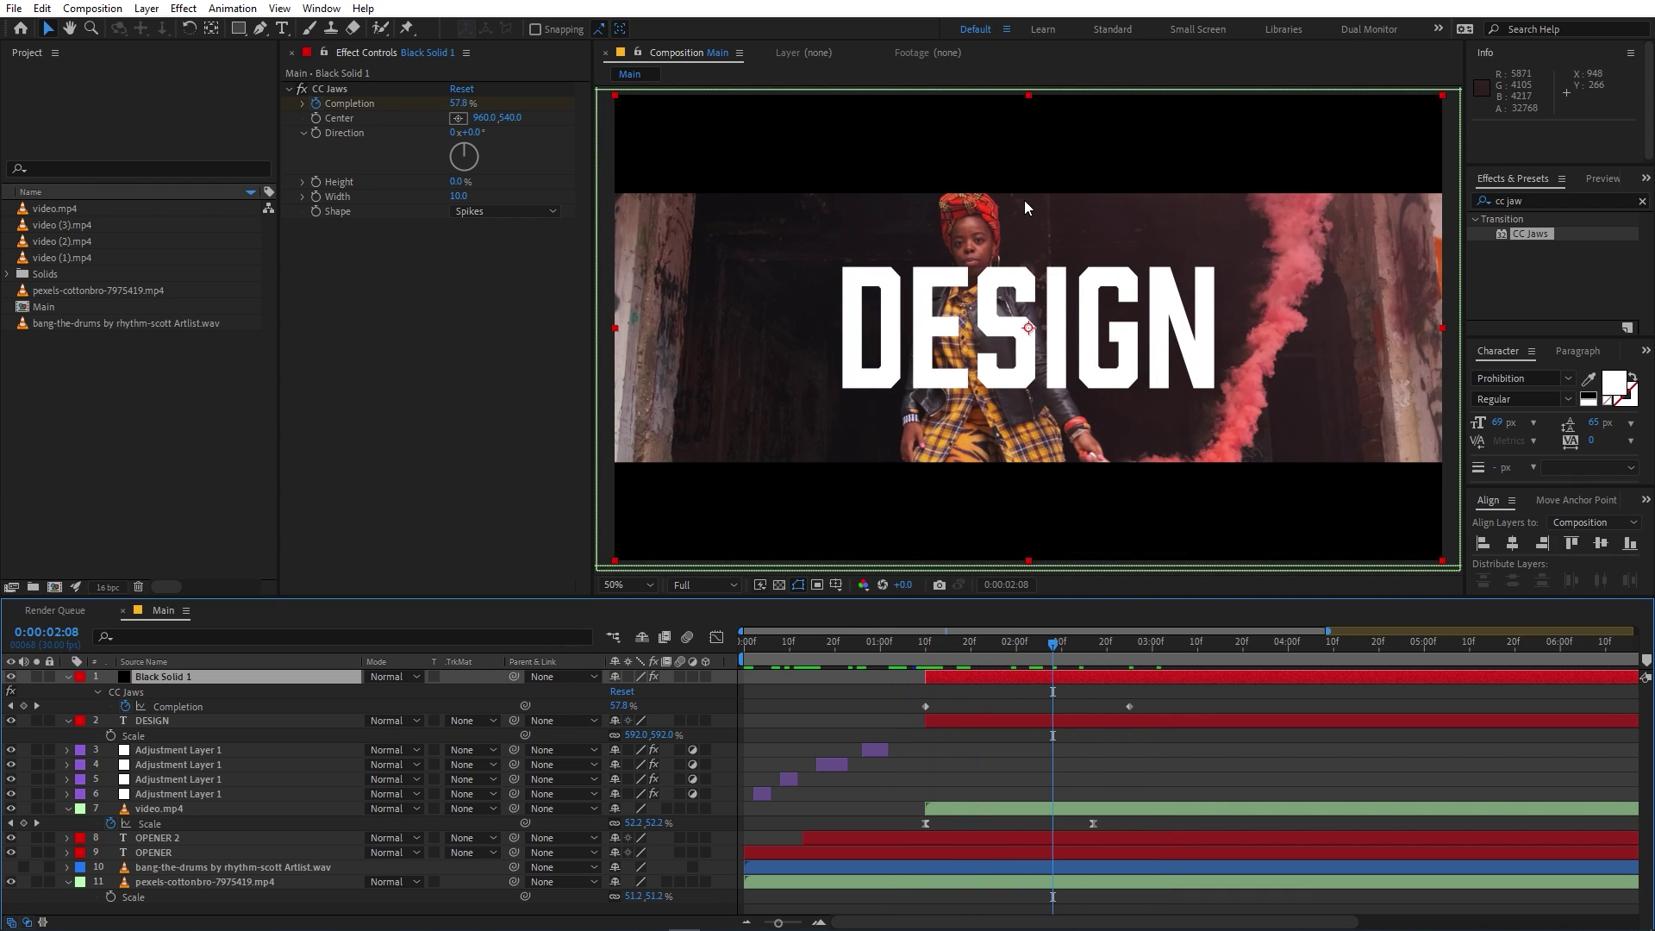
Step: Add a Tracking text animator to the DESIGN layer, with the current time at 0:00:01:10
drag(928, 640, 858, 670)
scroll(1112, 447, down, 2)
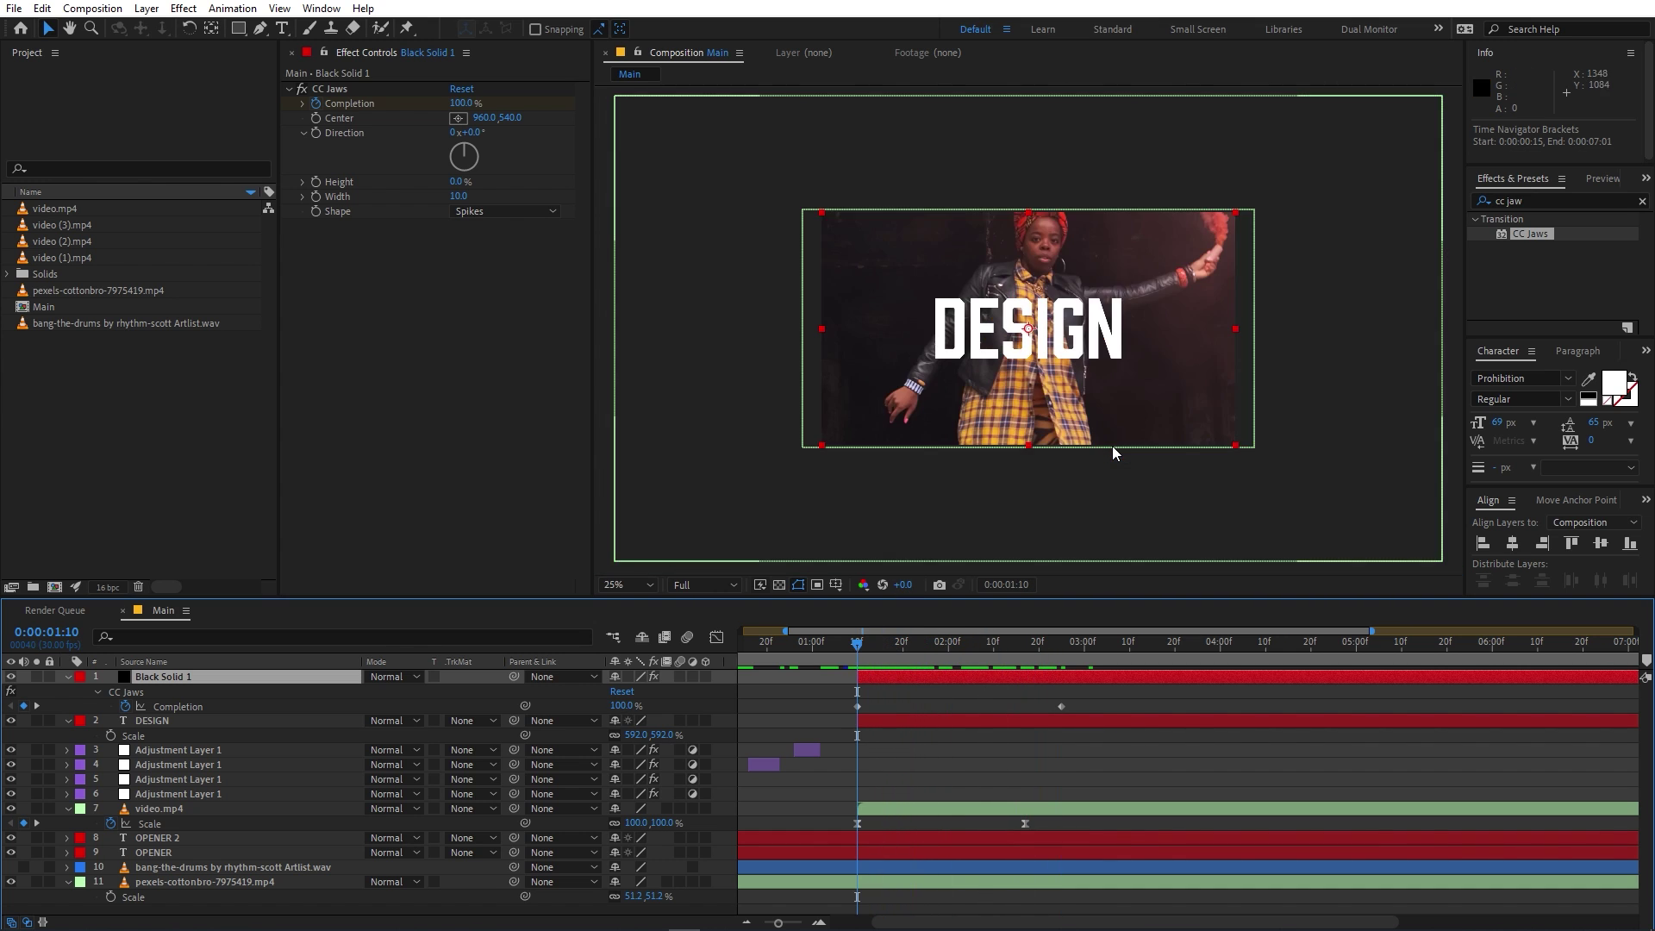
scroll(1112, 447, up, 2)
click(978, 689)
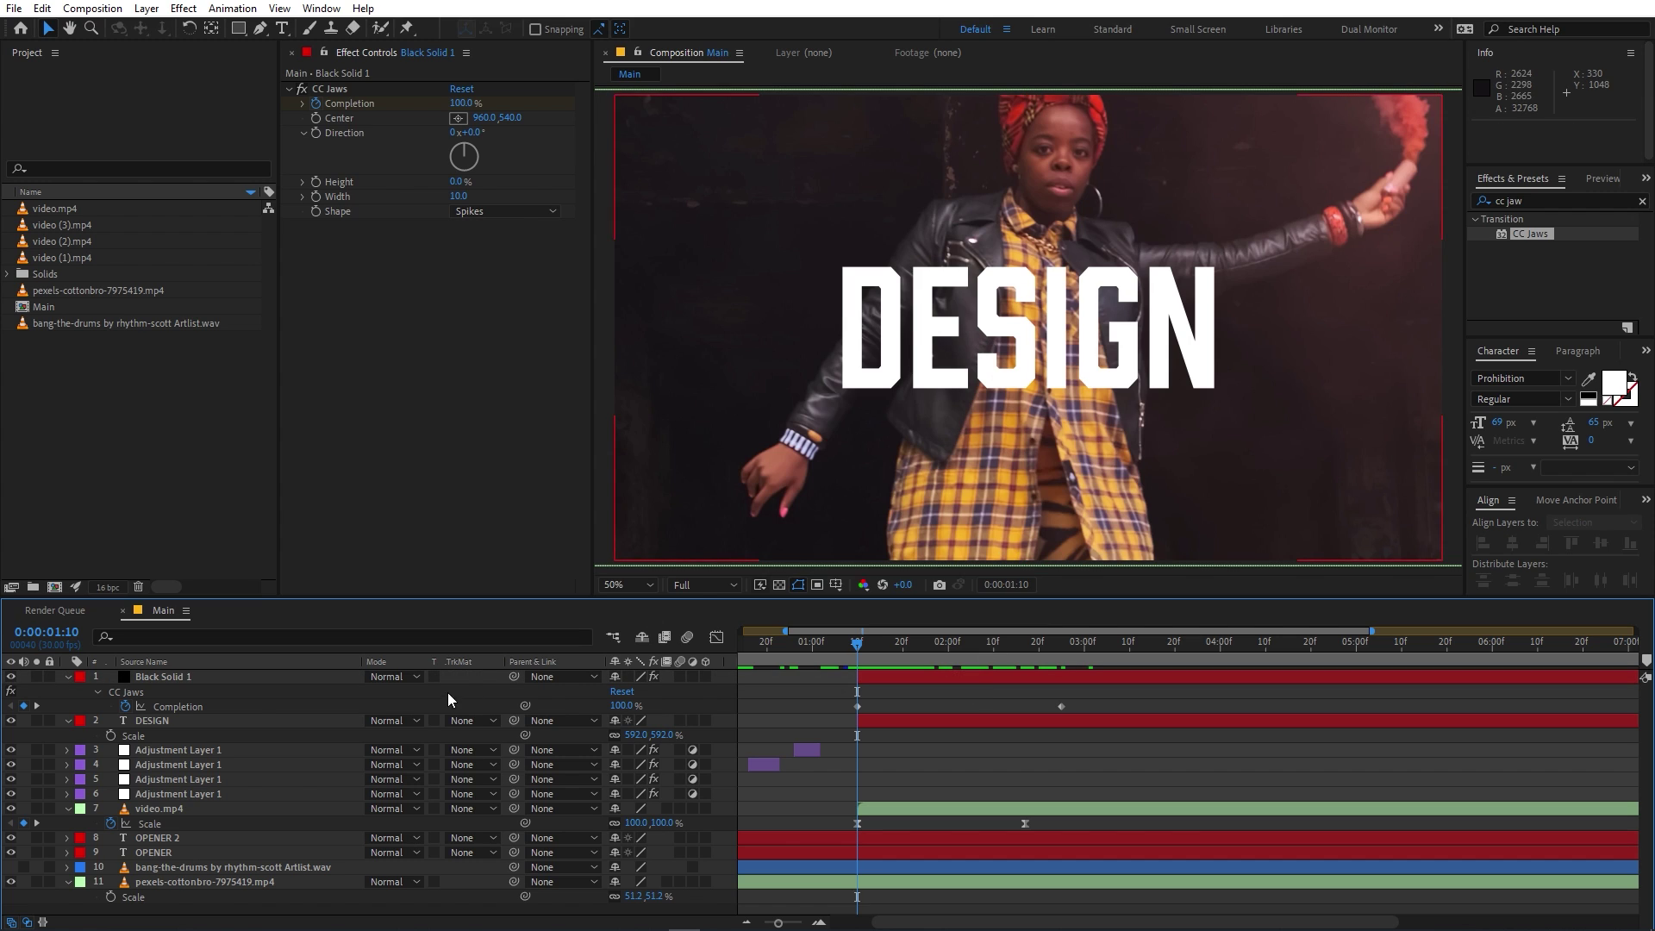
click(188, 719)
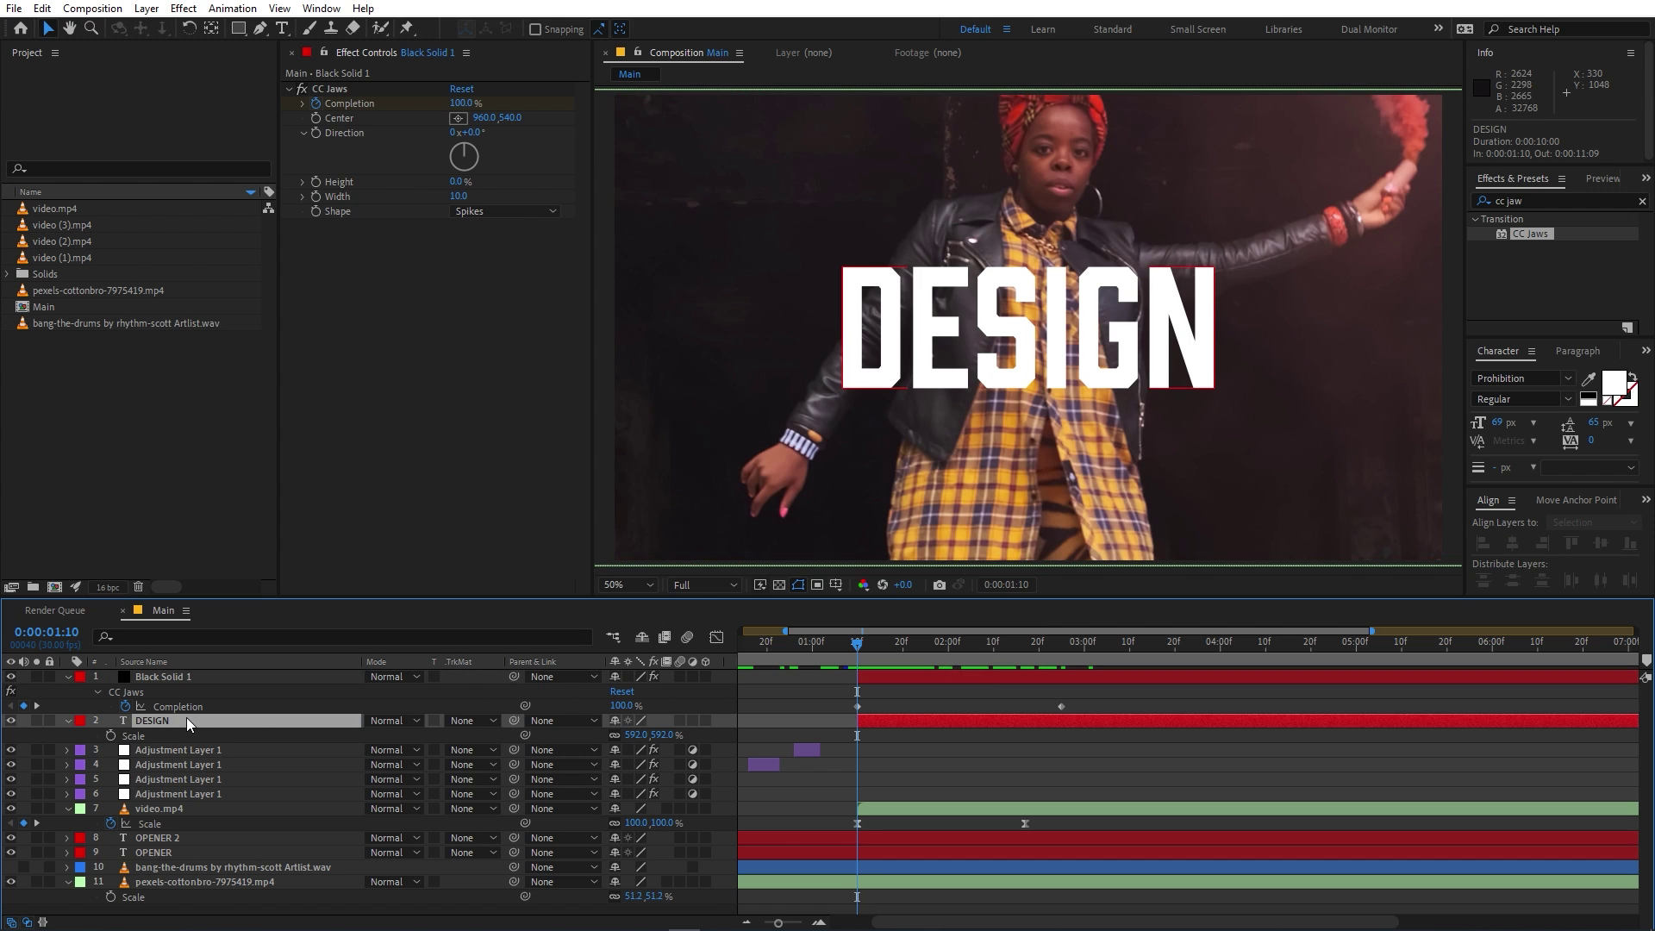
click(68, 720)
click(68, 721)
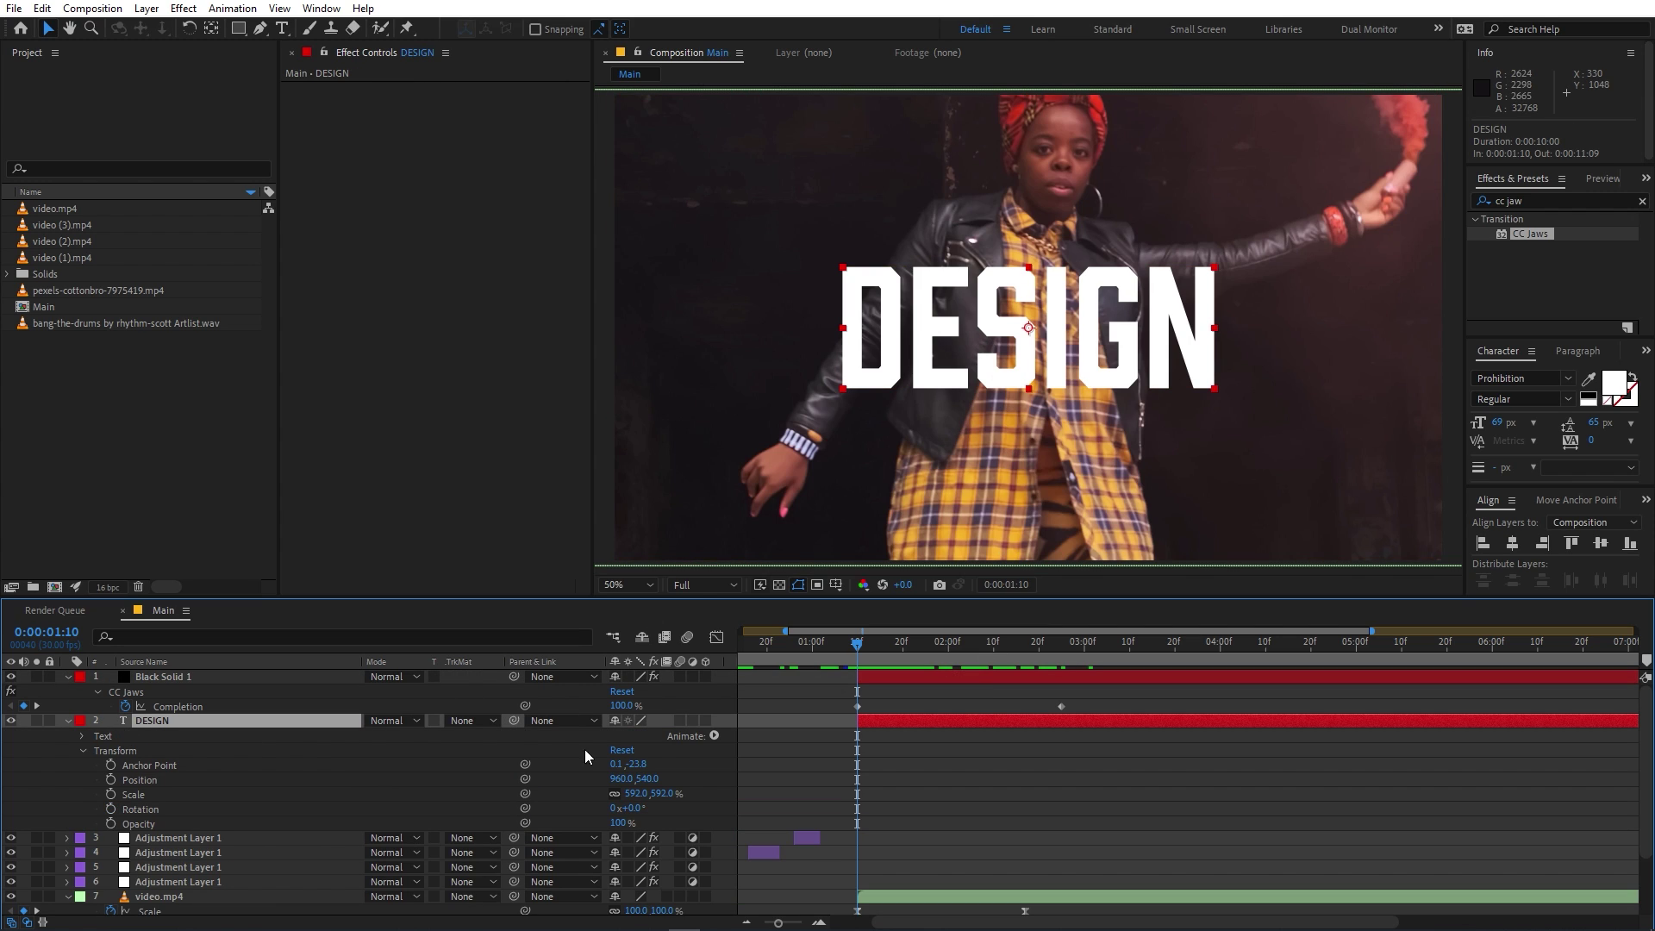
click(714, 735)
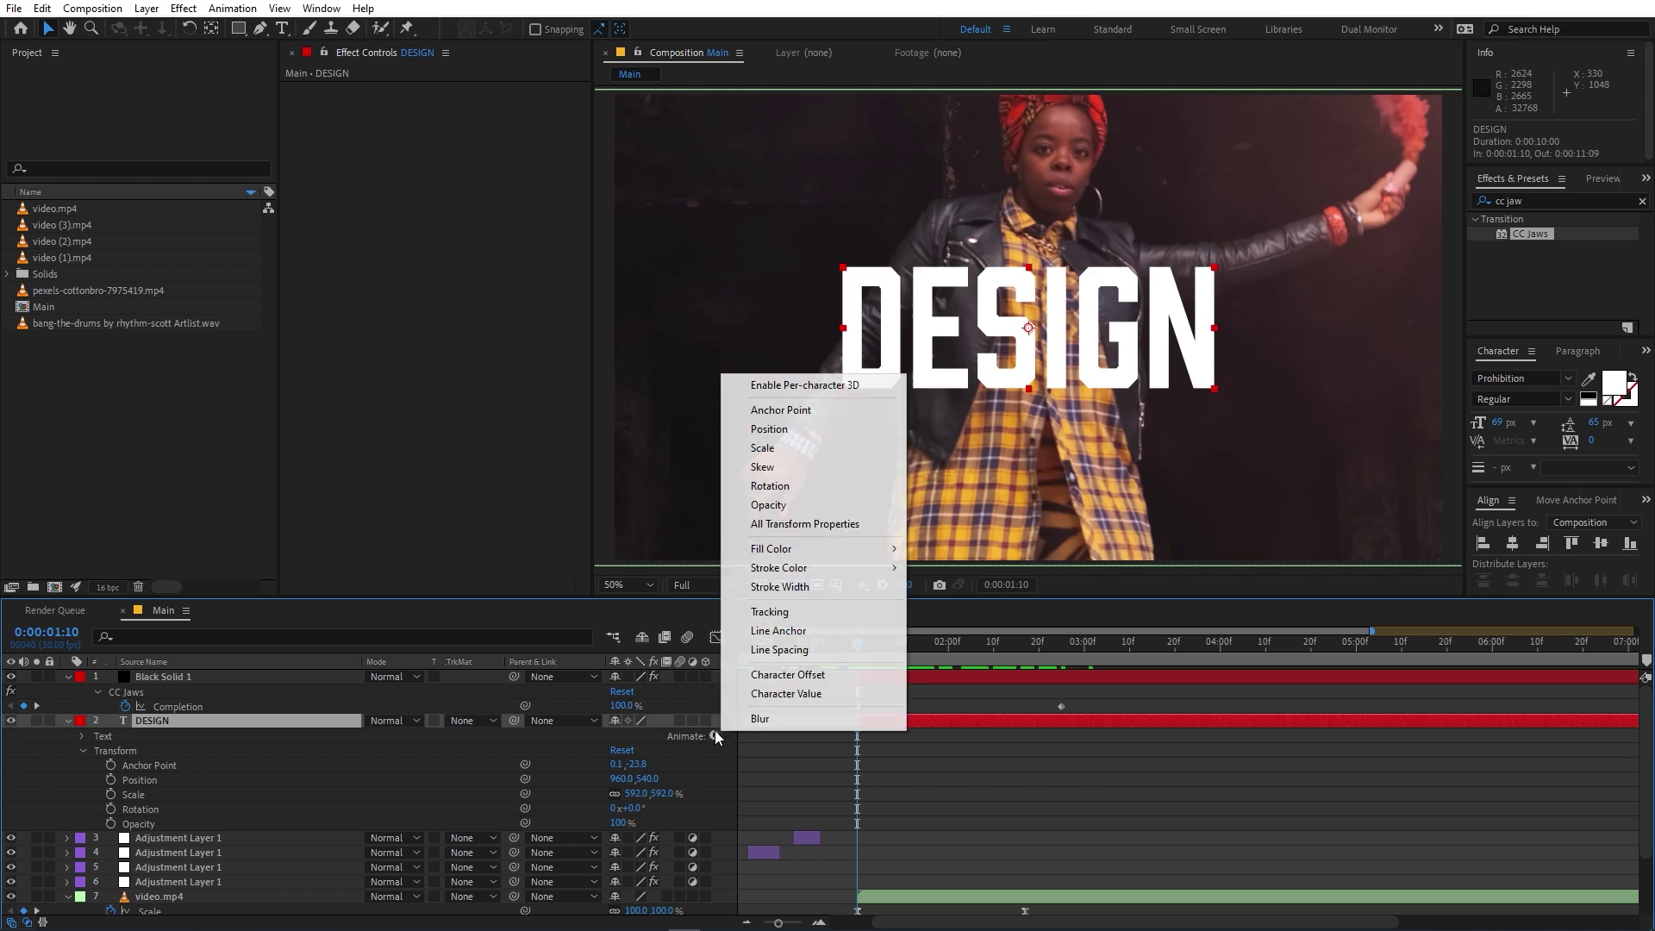
click(772, 614)
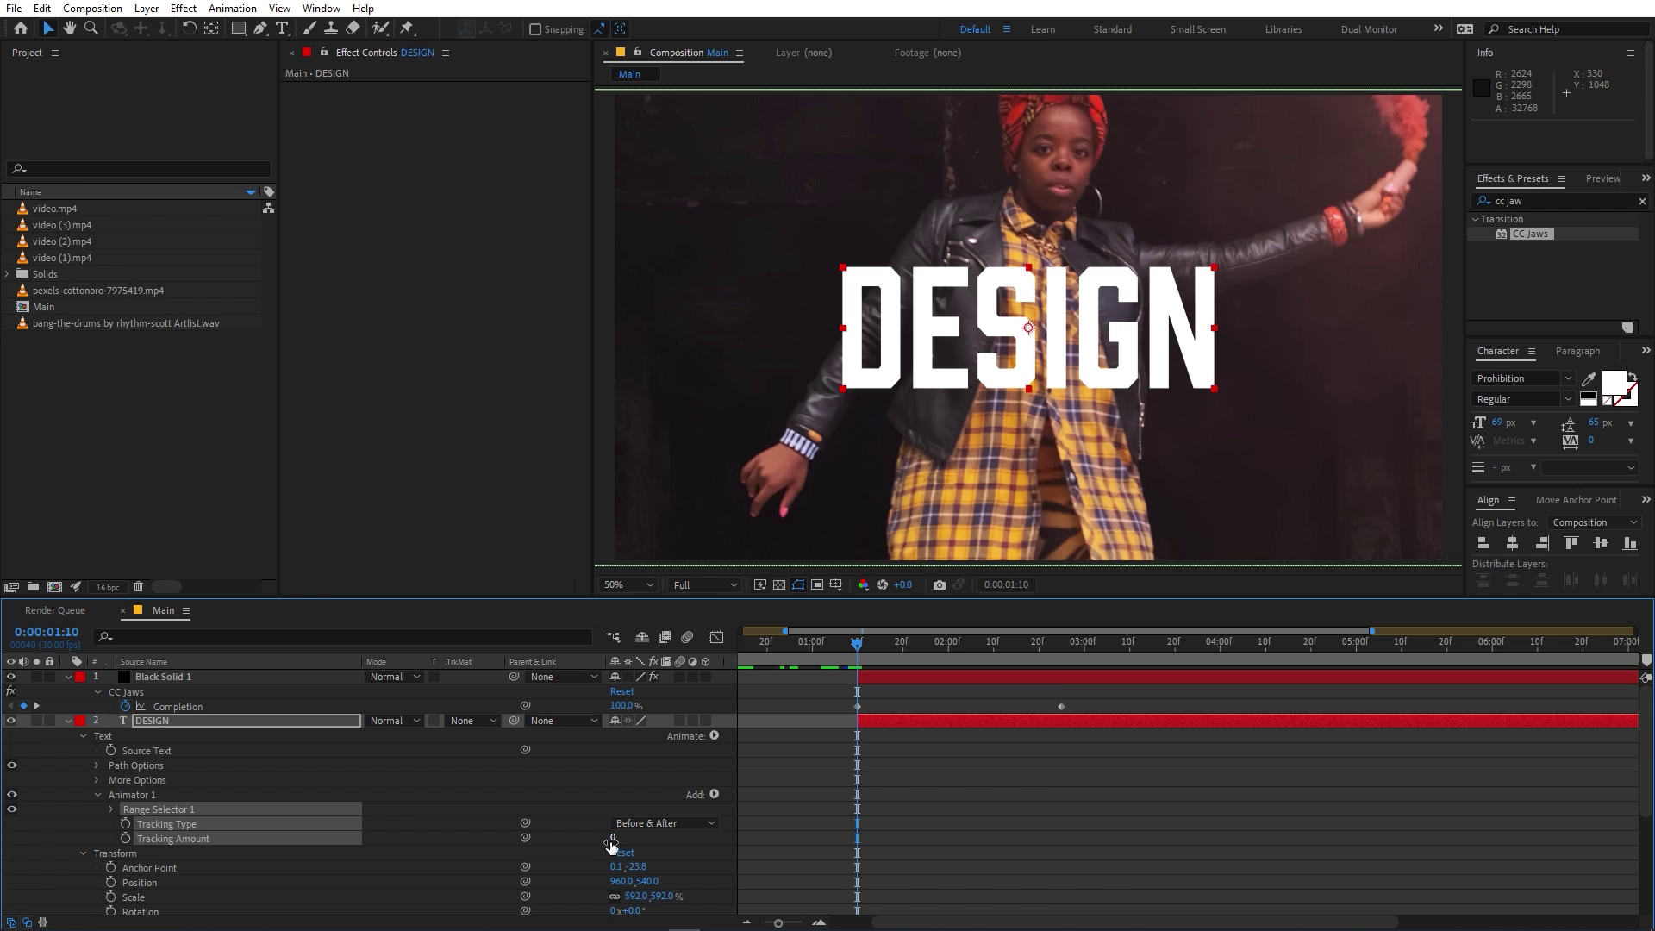
Step: Keyframe the DESIGN text's Tracking Amount from -24 at 0:00:01:10 to 12 at 0:00:02:25
drag(612, 845, 593, 857)
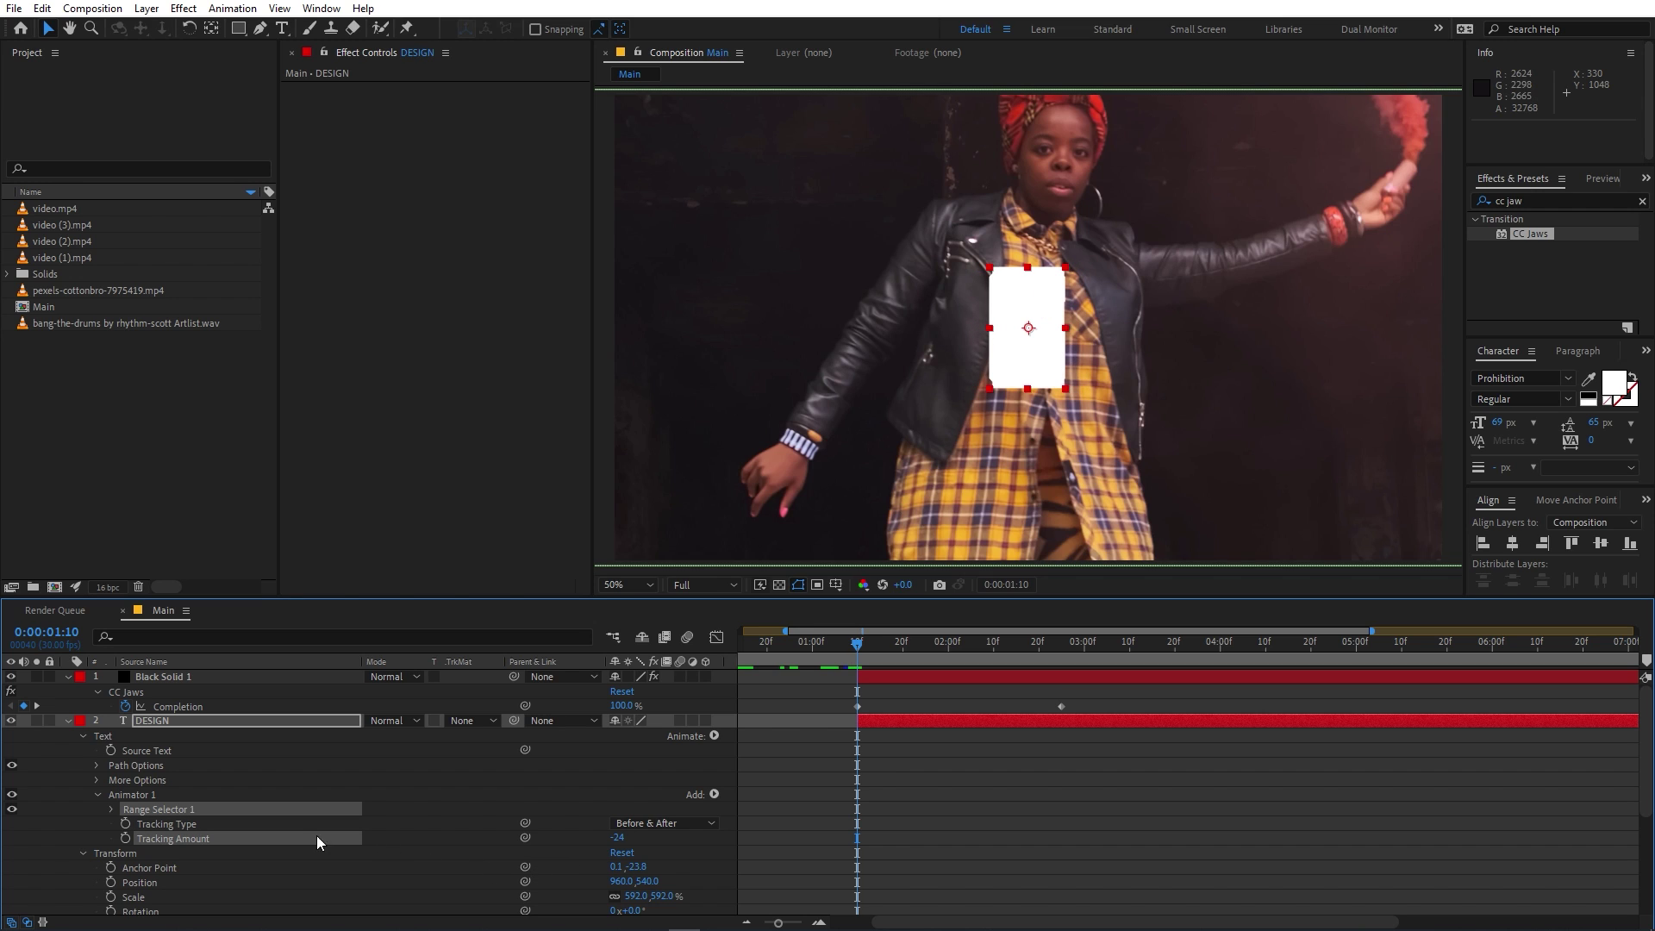
click(126, 839)
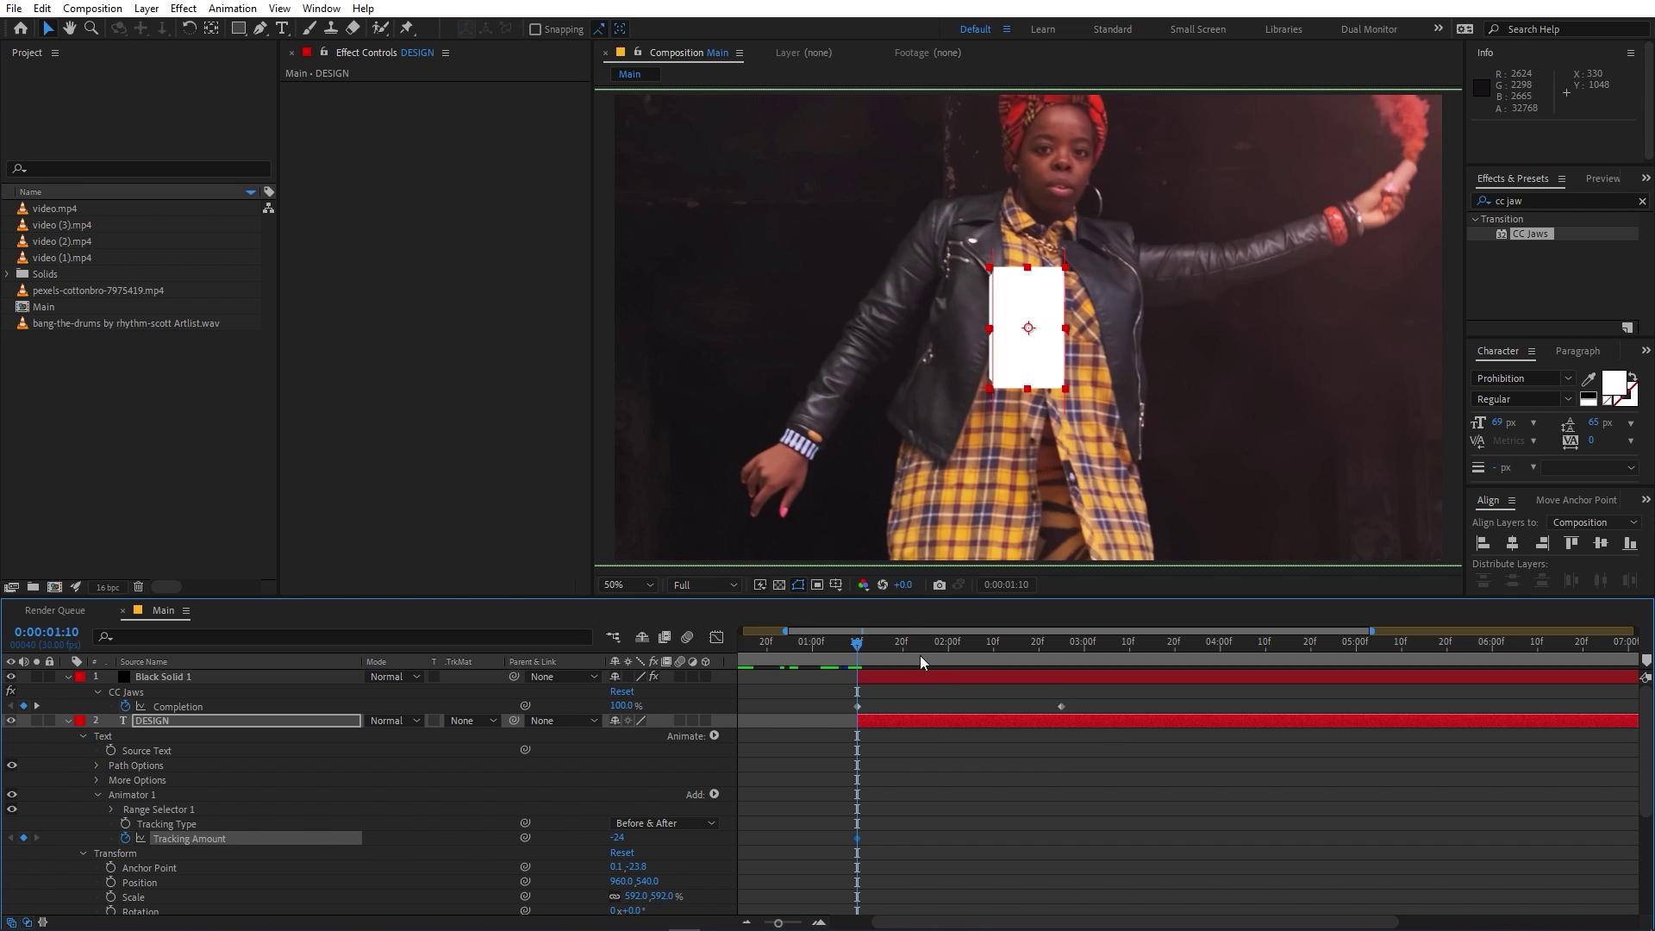
click(998, 644)
drag(1032, 676, 1062, 681)
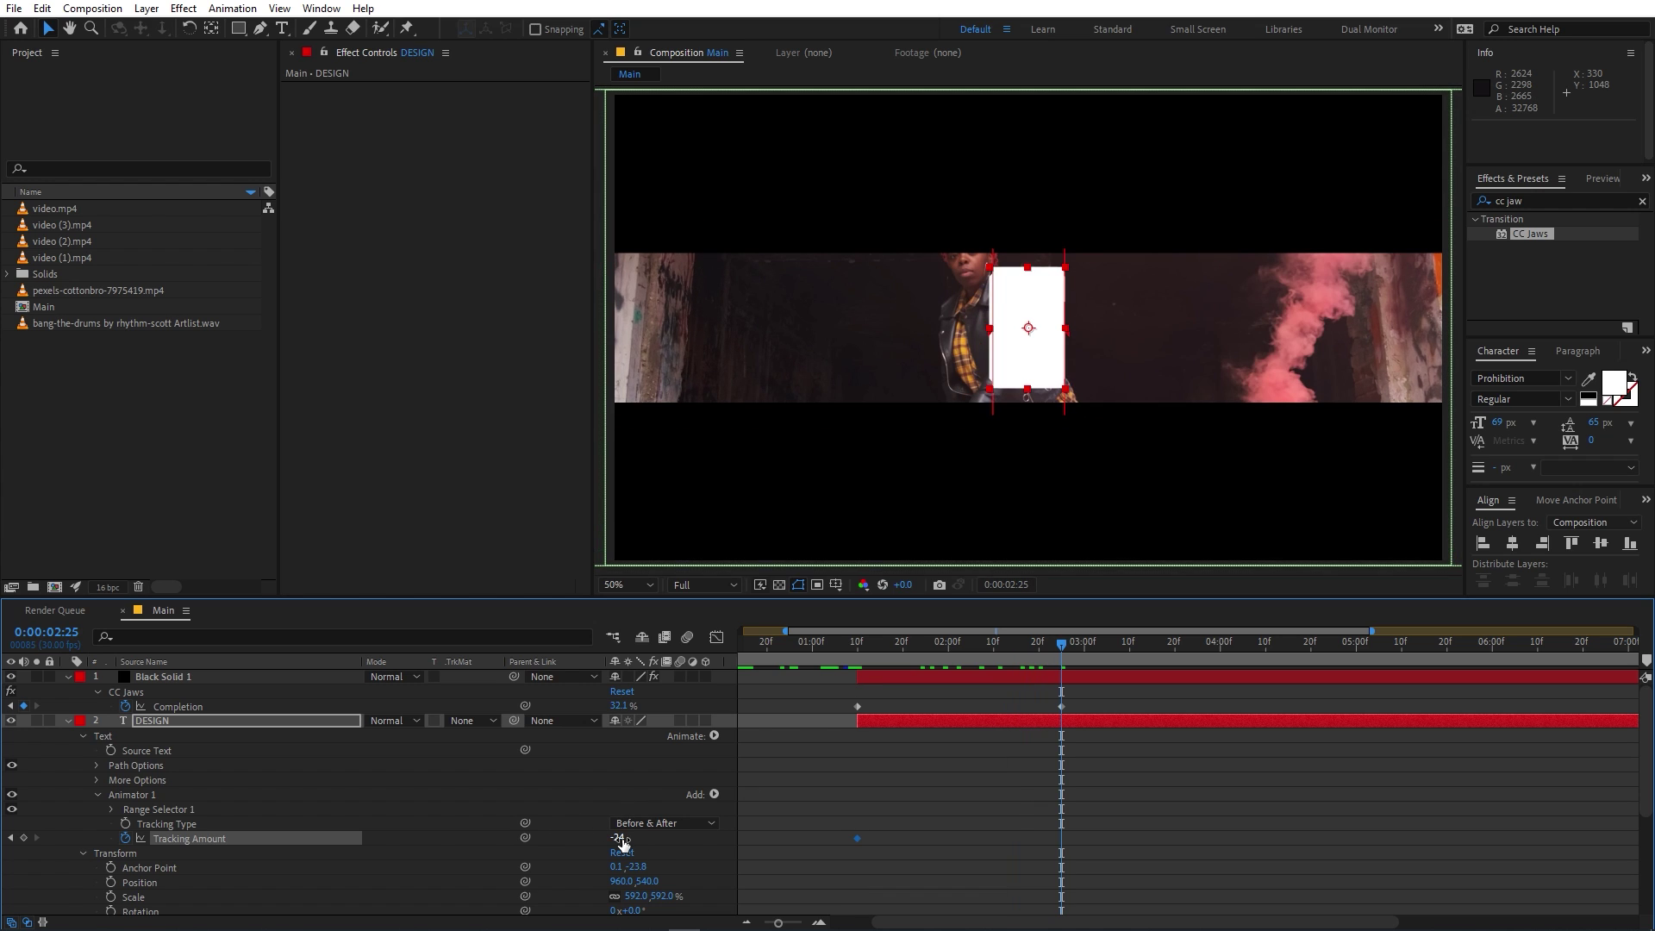
drag(629, 839, 655, 839)
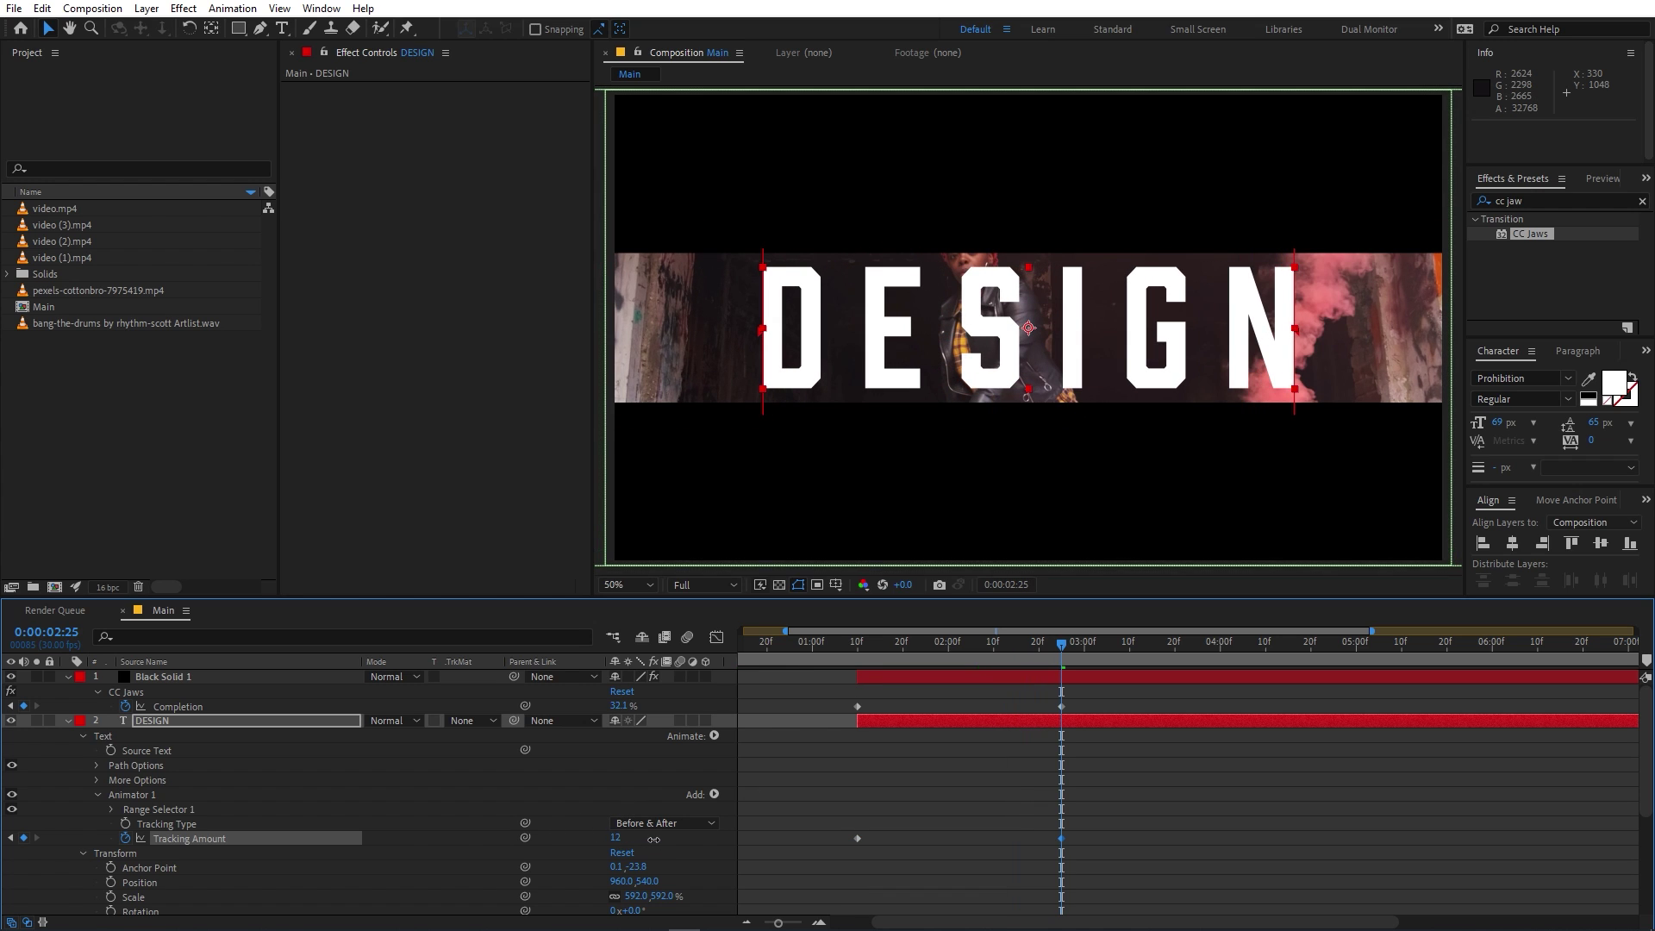
Step: Easy-ease both Tracking Amount keyframes, stretch the last one's speed influence back to the first keyframe, and preview the animation
drag(1119, 825, 826, 850)
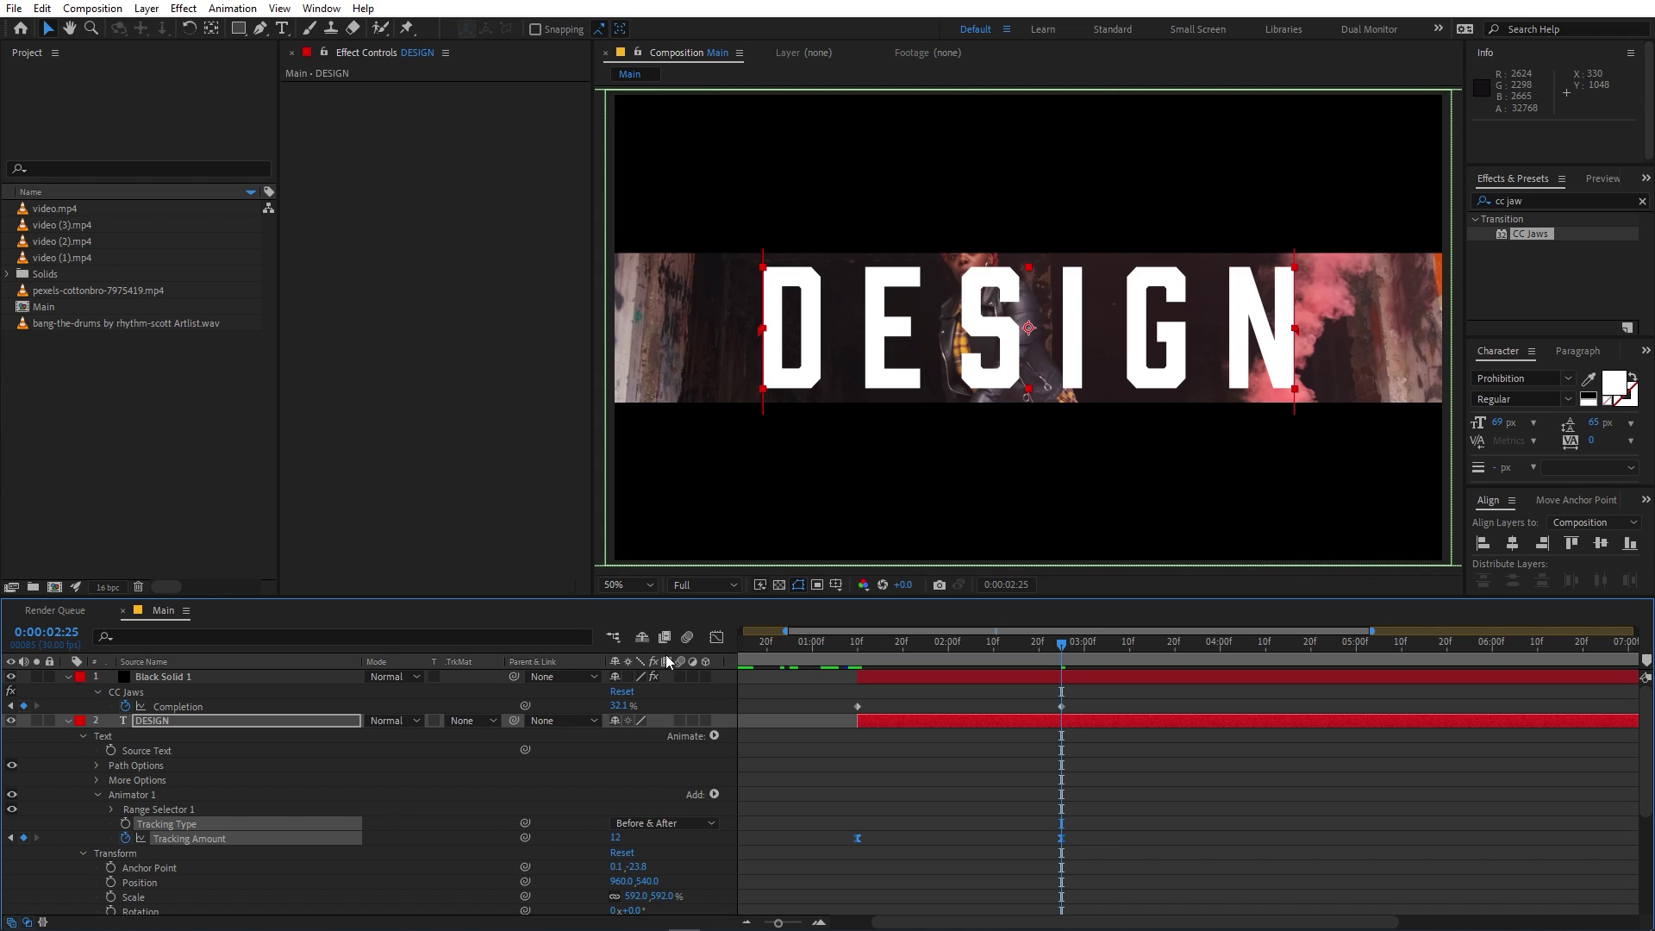
click(716, 637)
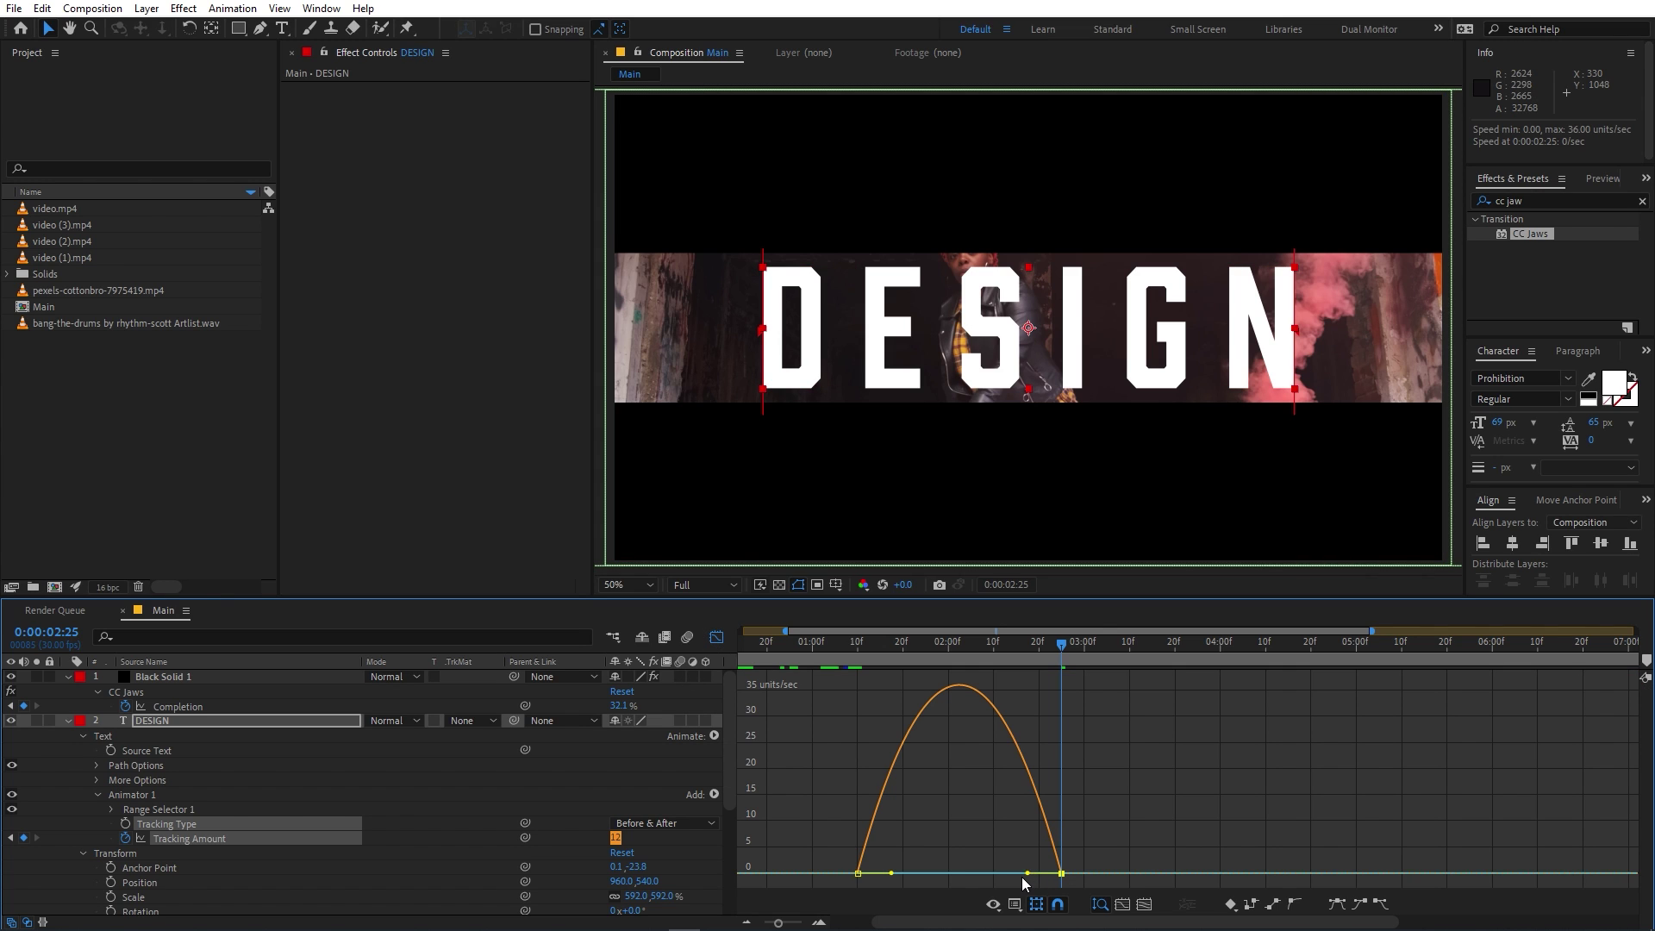
drag(1028, 874, 858, 874)
click(715, 639)
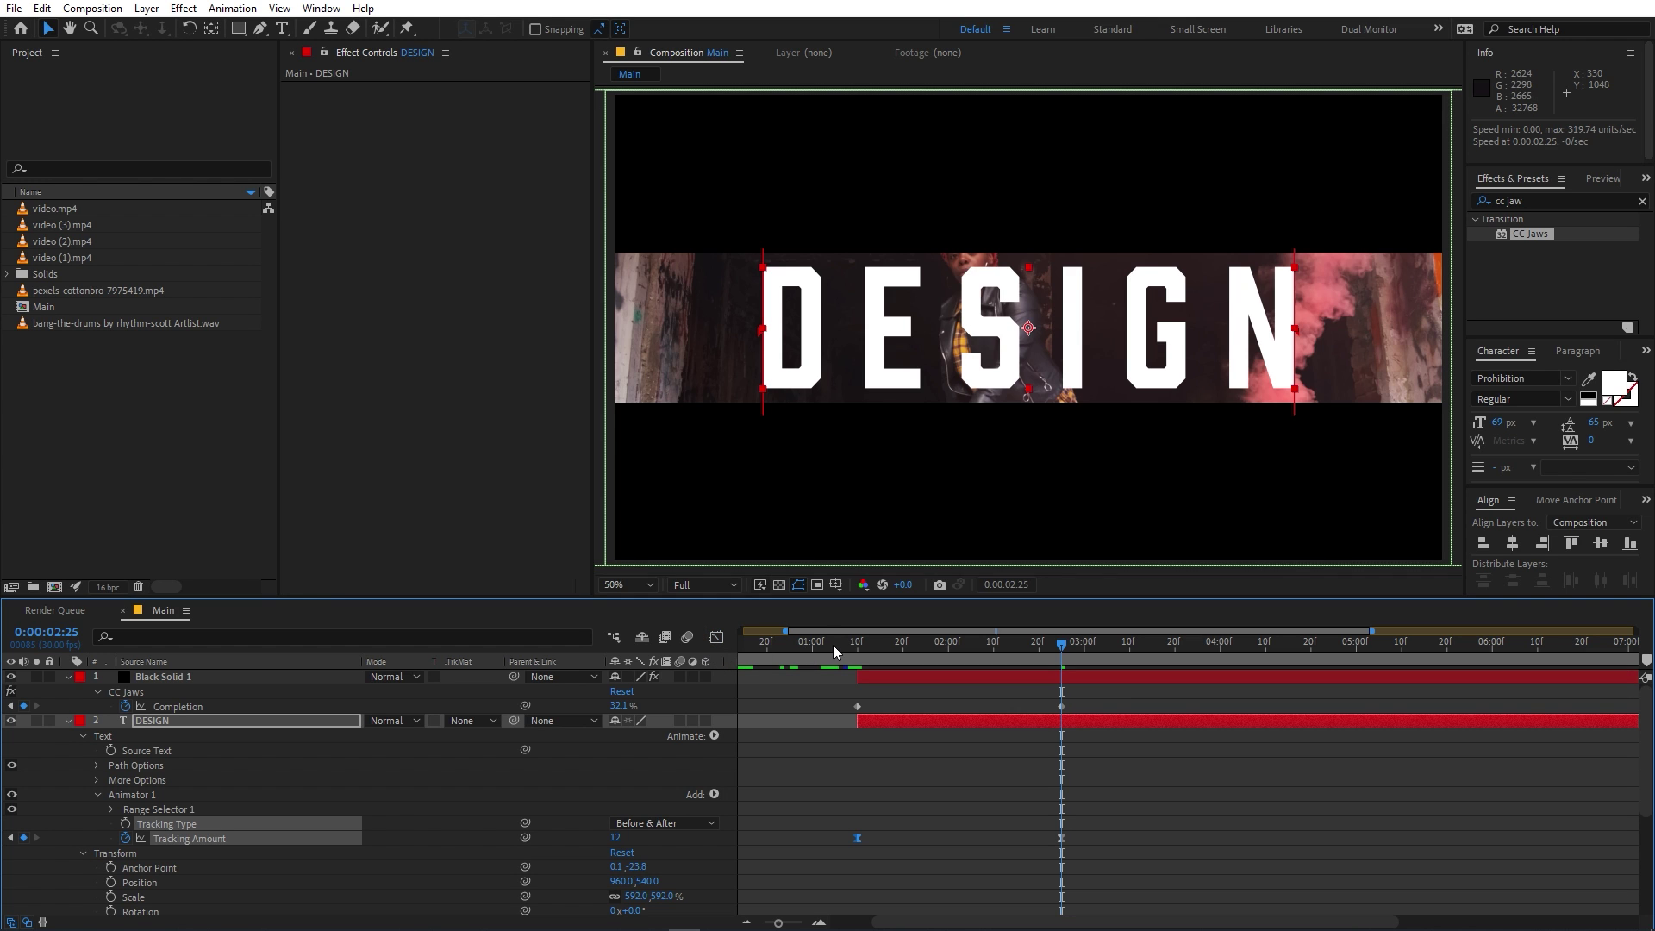
click(802, 645)
key(space)
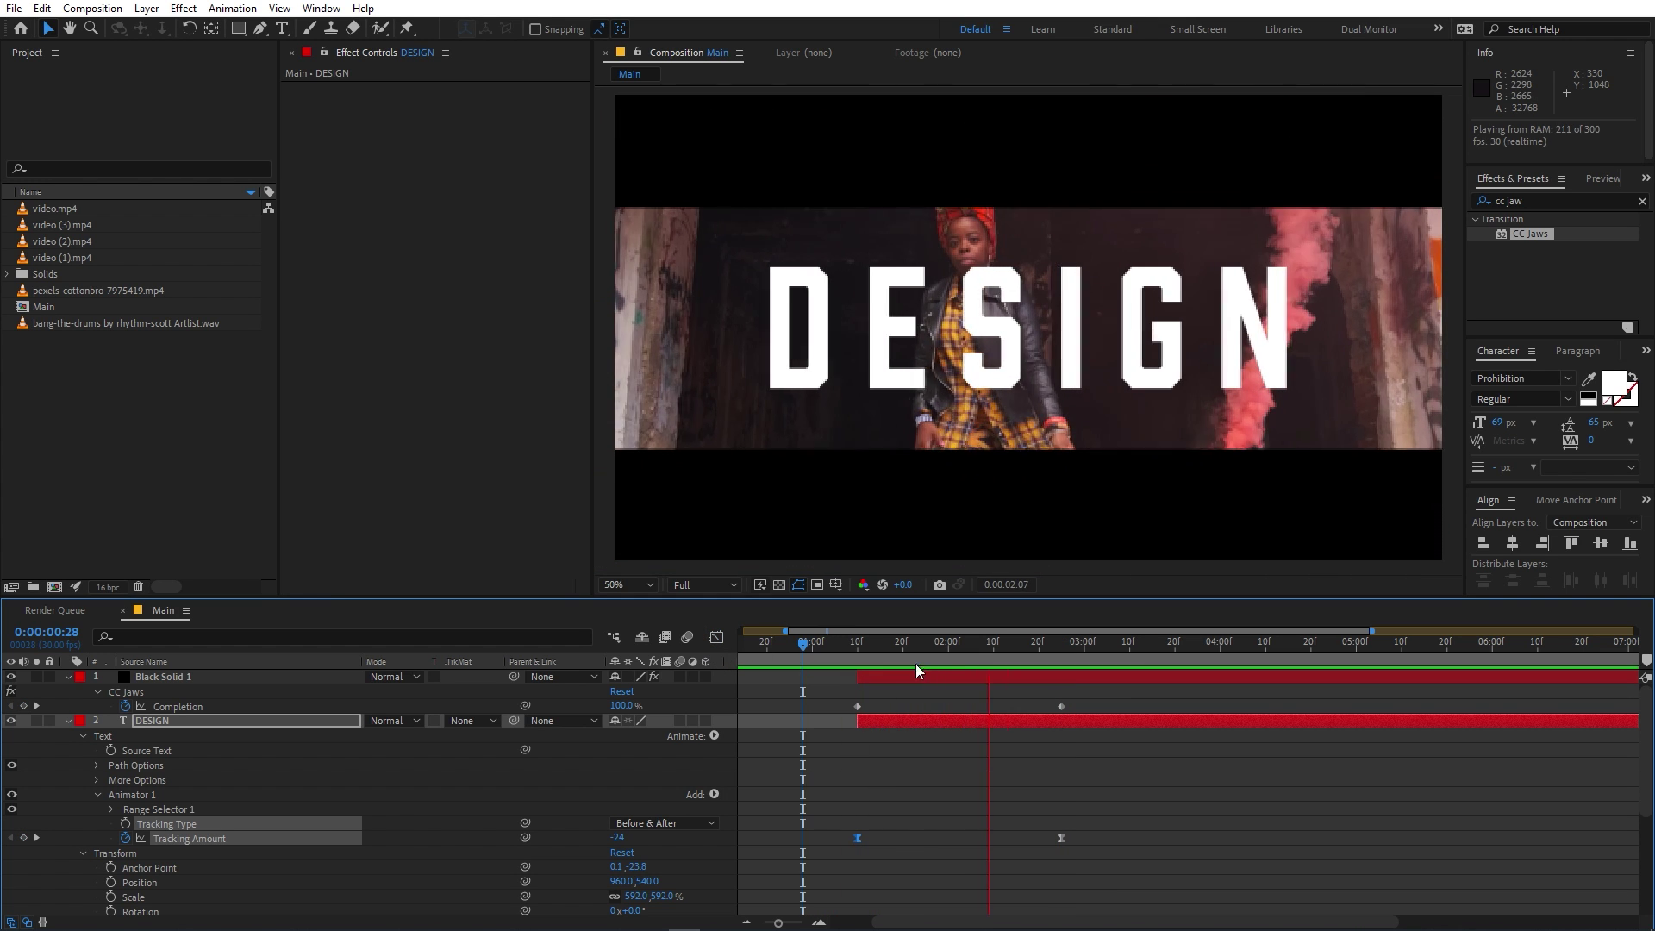
Step: Add a CC Jaws Completion keyframe on the black solid at 0:00:01:22
drag(1013, 641, 912, 662)
click(898, 676)
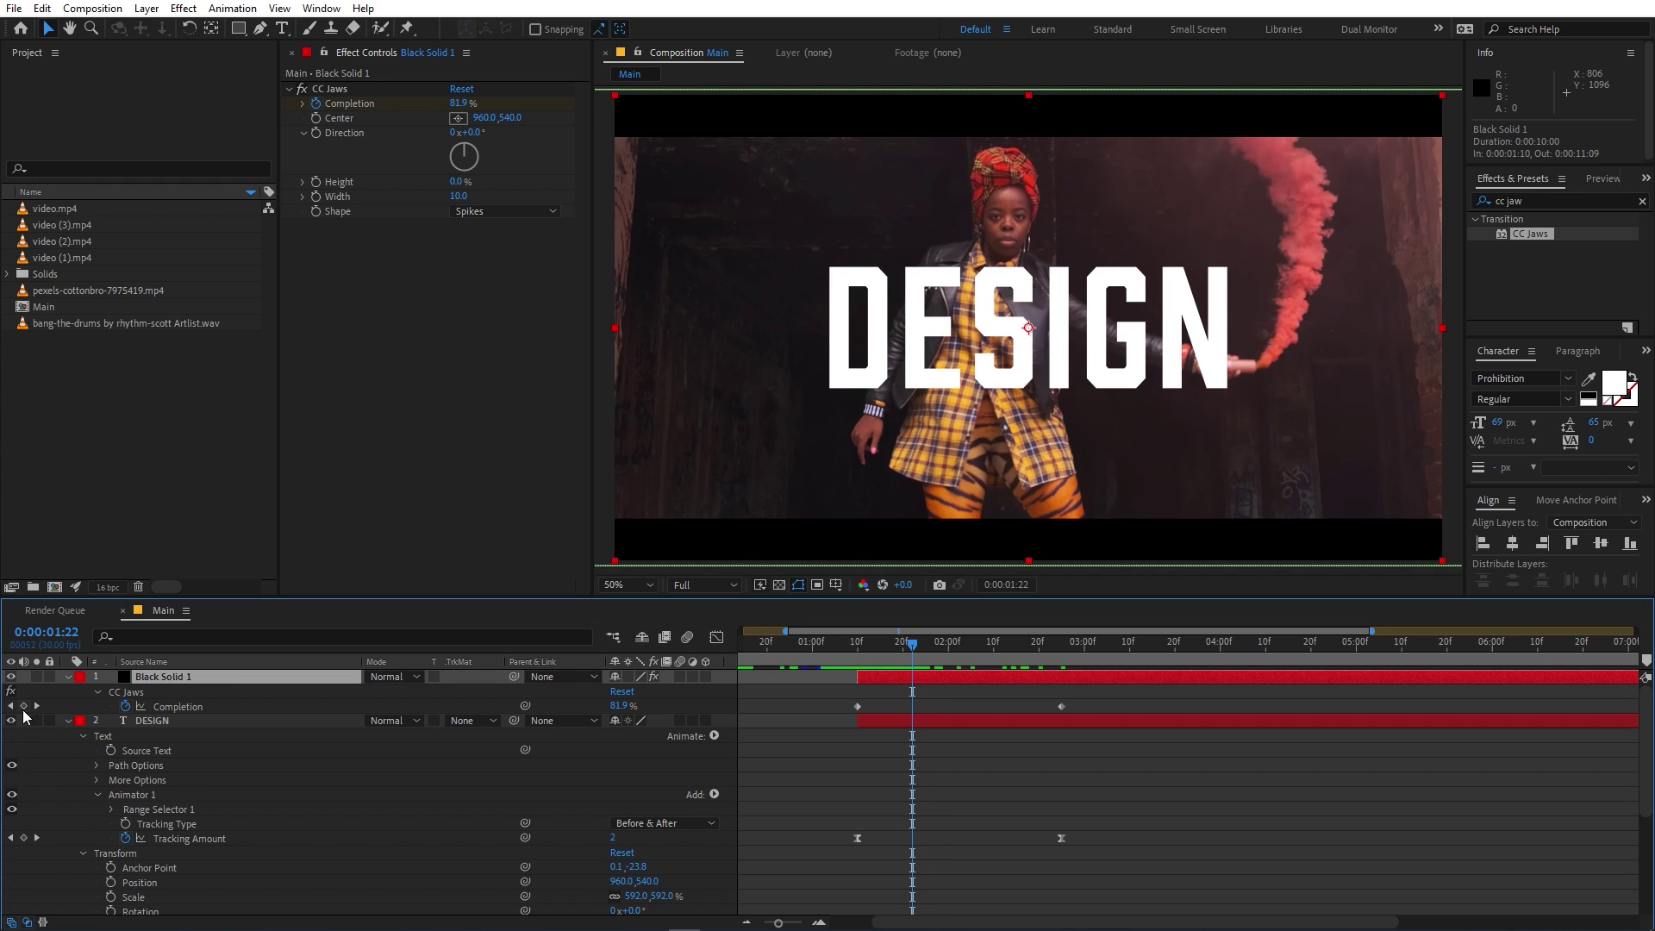
click(23, 706)
Step: Unmute the bang-the-drums music layer, reveal its waveform and move it to the top of the layer stack
click(949, 652)
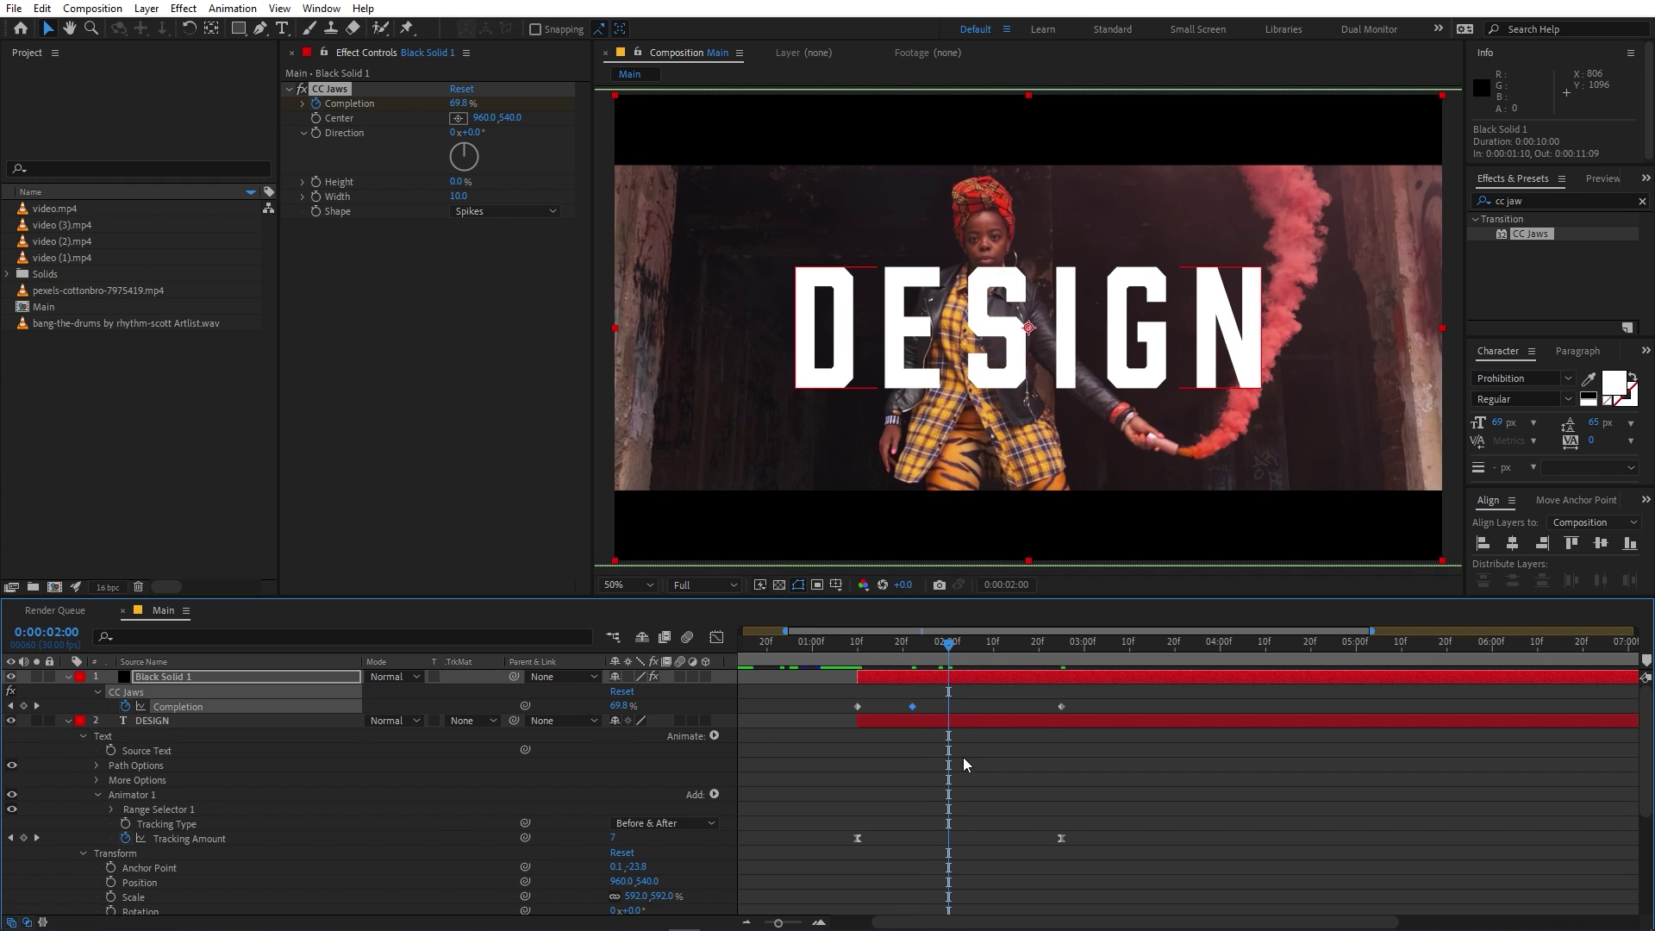
scroll(964, 757, down, 5)
click(161, 894)
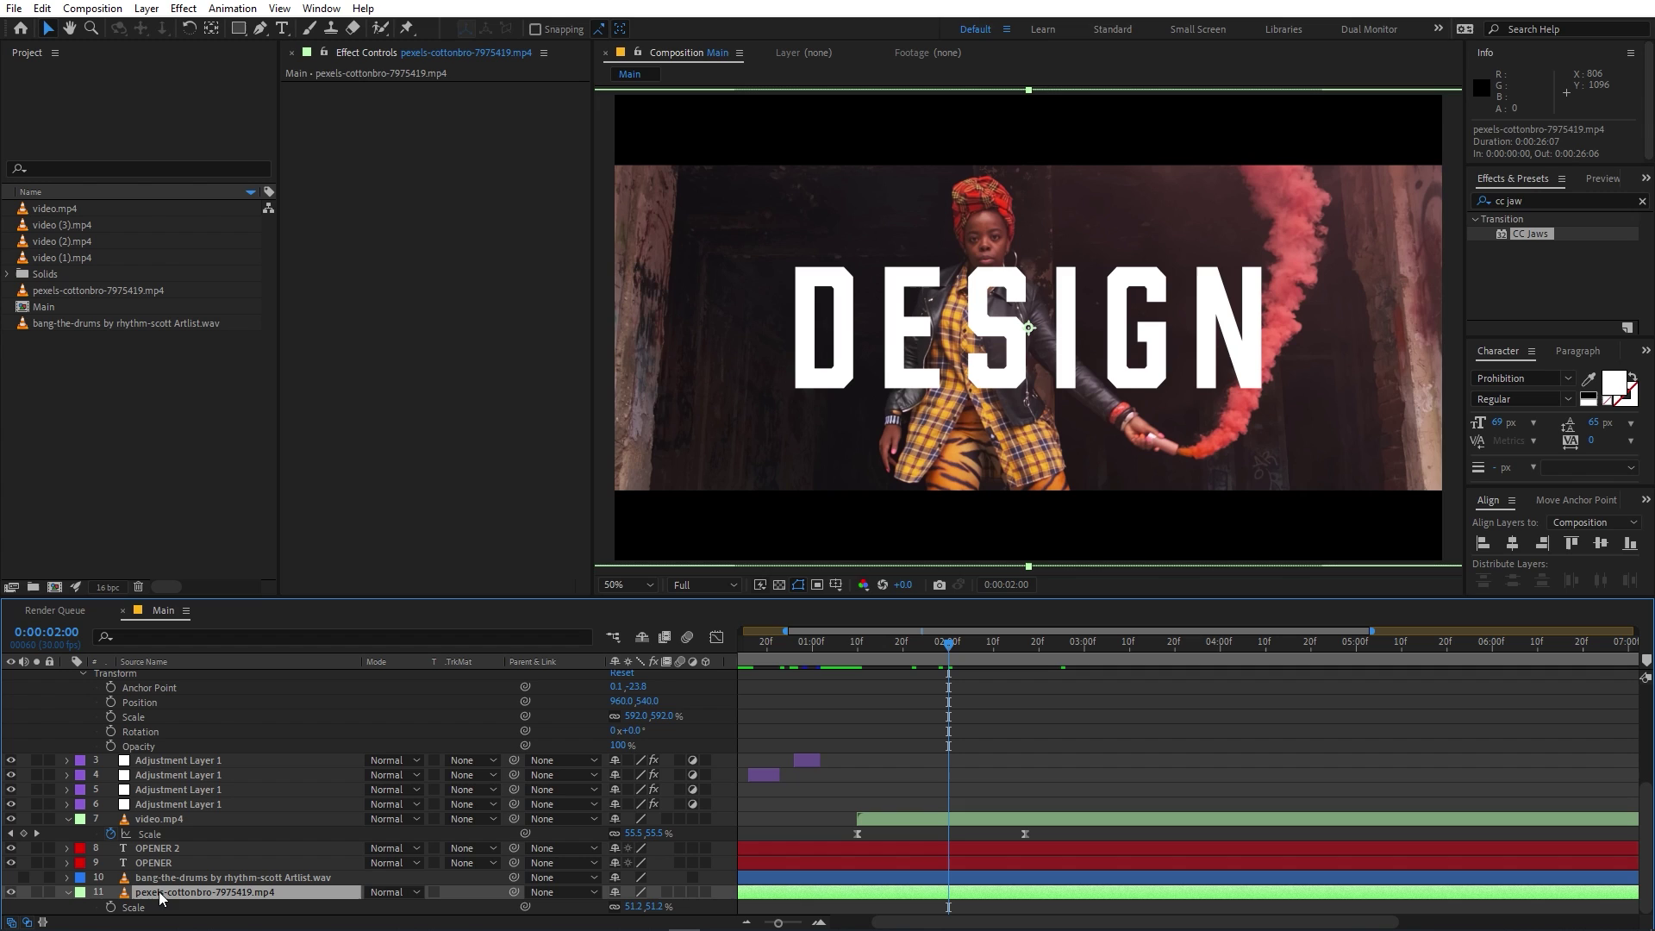
click(161, 880)
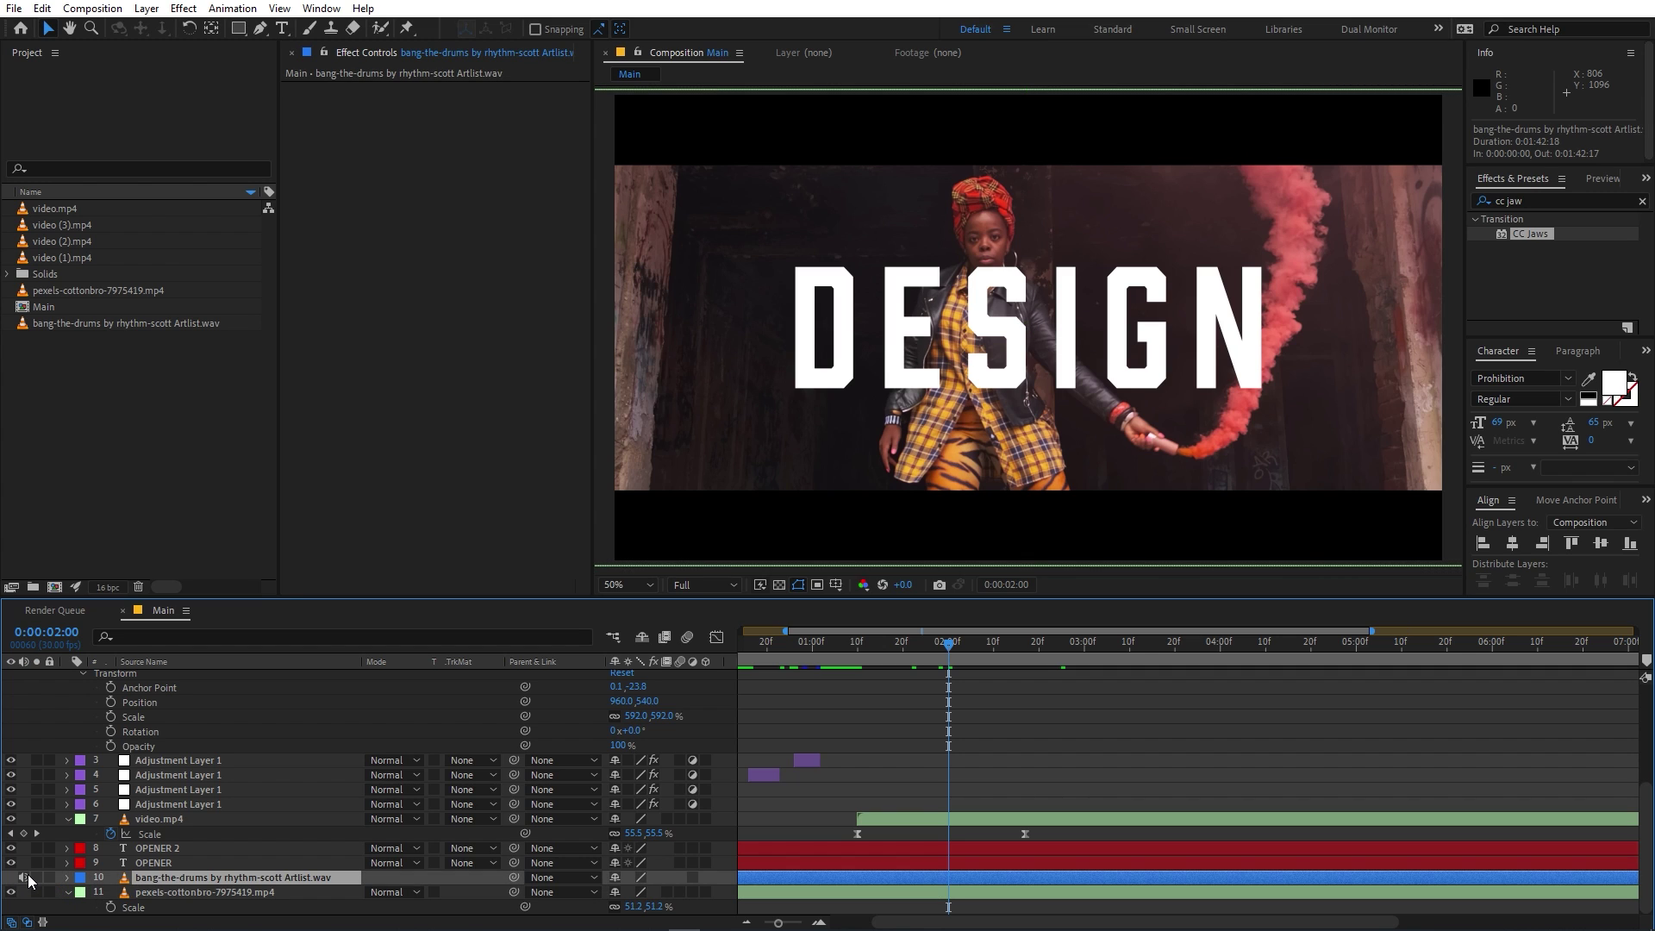
key(l)
key(l)
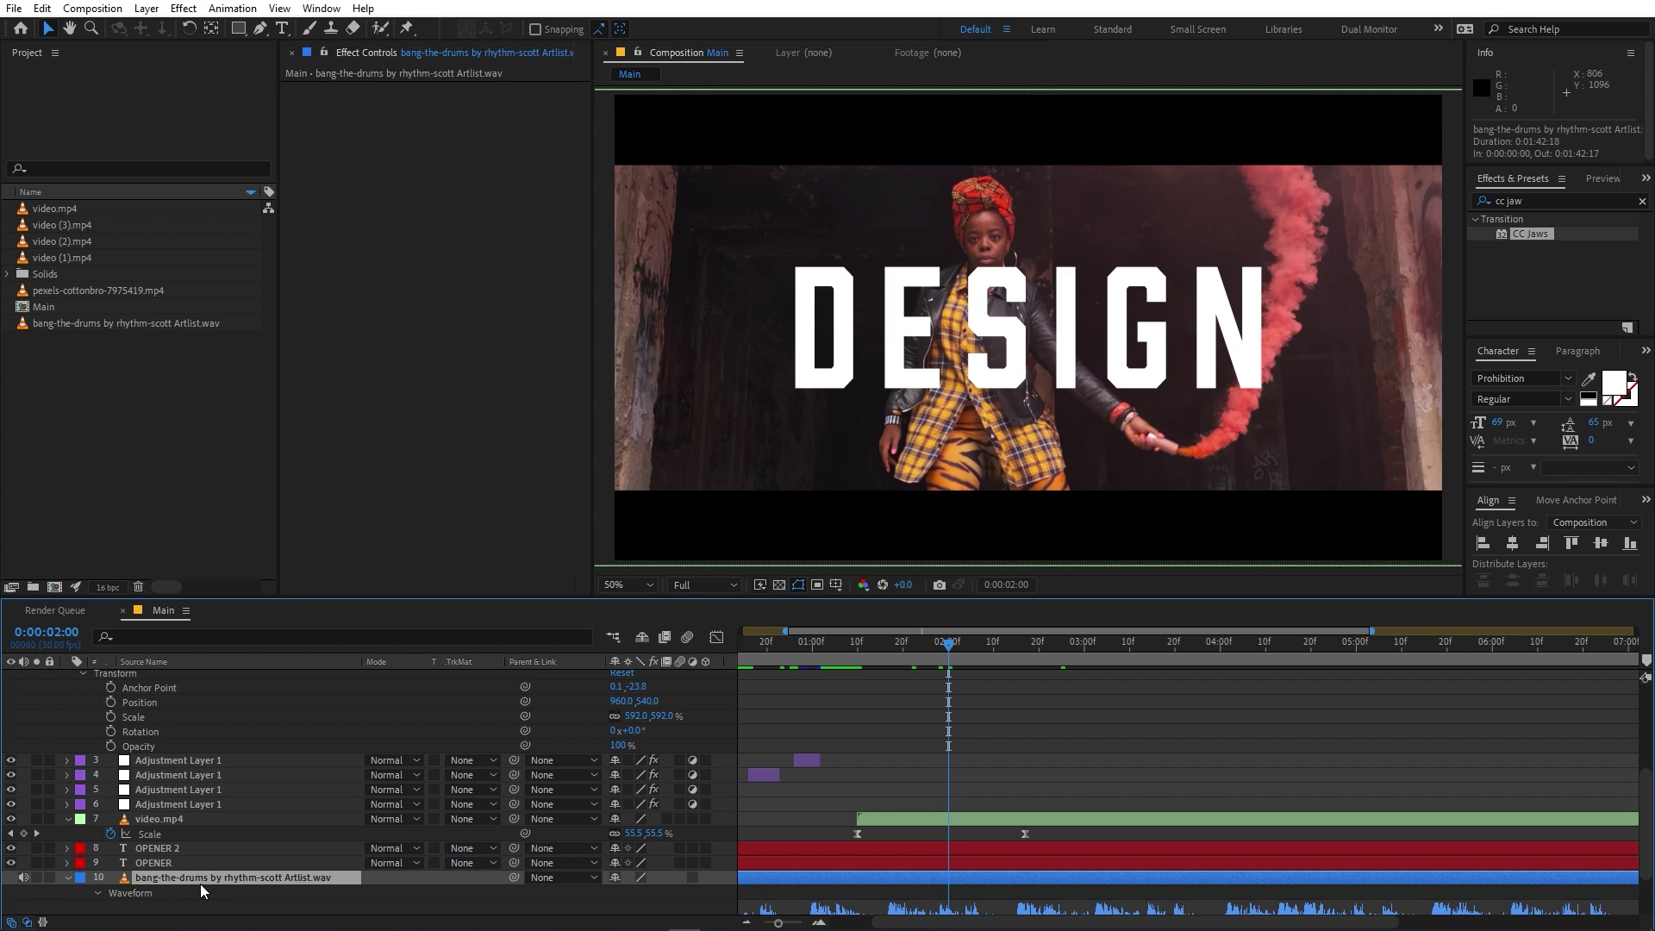
drag(221, 864, 212, 685)
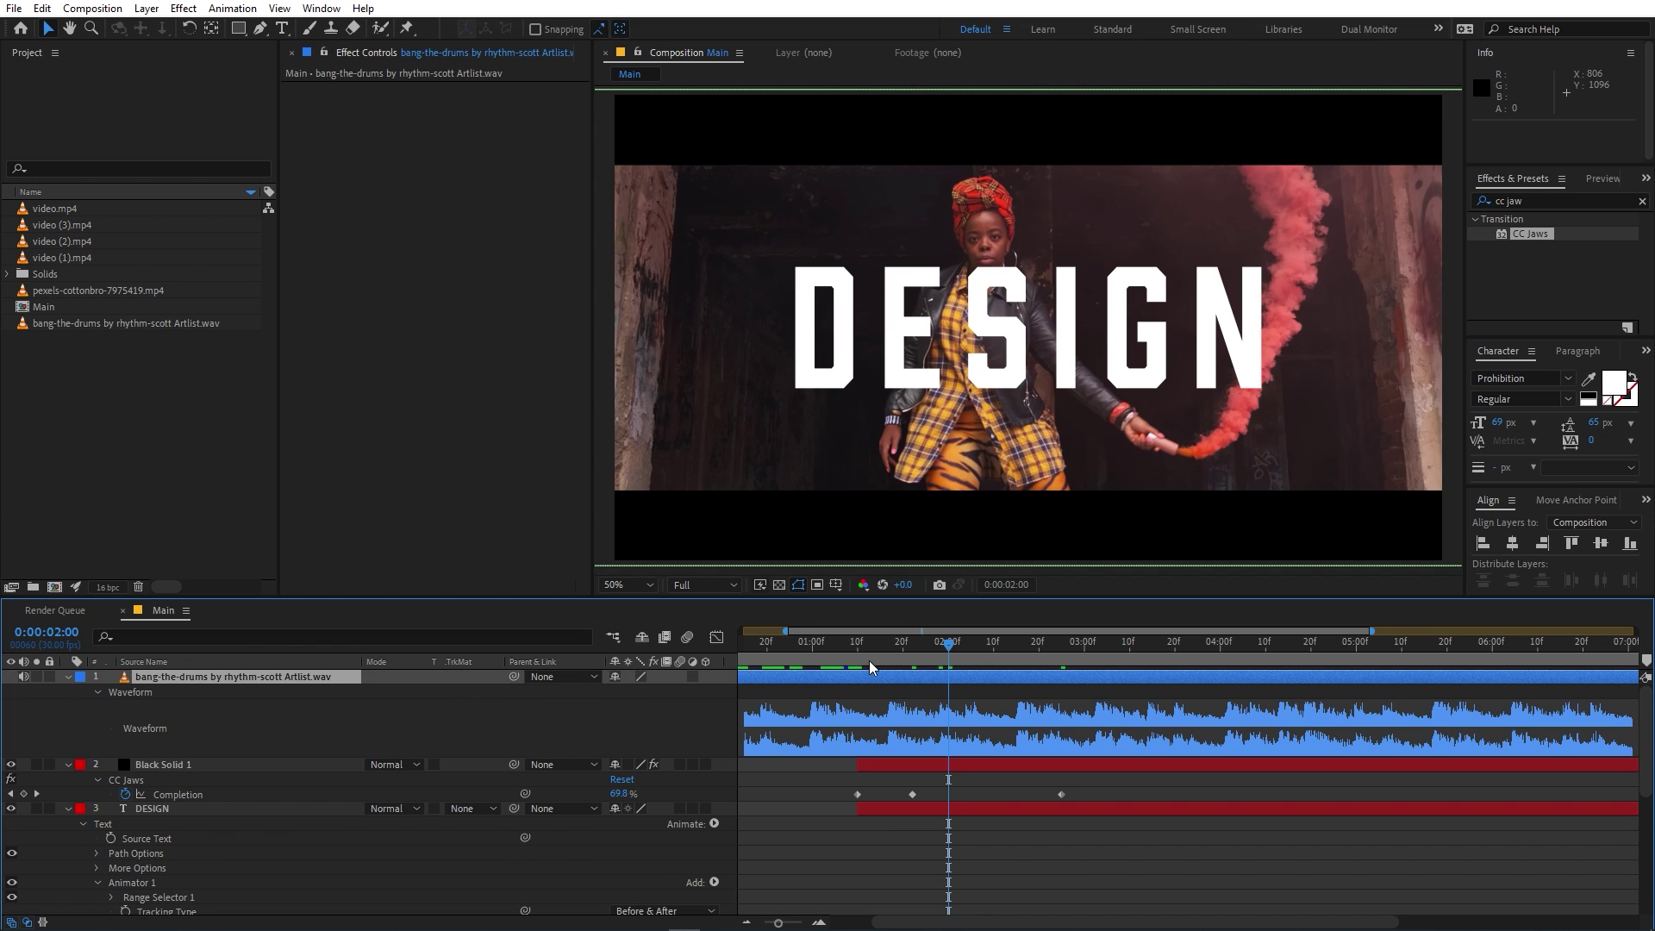
Step: Move the black solid's 0:00:01:22 Completion keyframe to 0:00:01:17 and add keyframes at 0:00:01:28, 0:00:02:05 and 0:00:02:15 to match the beats
drag(869, 660, 887, 659)
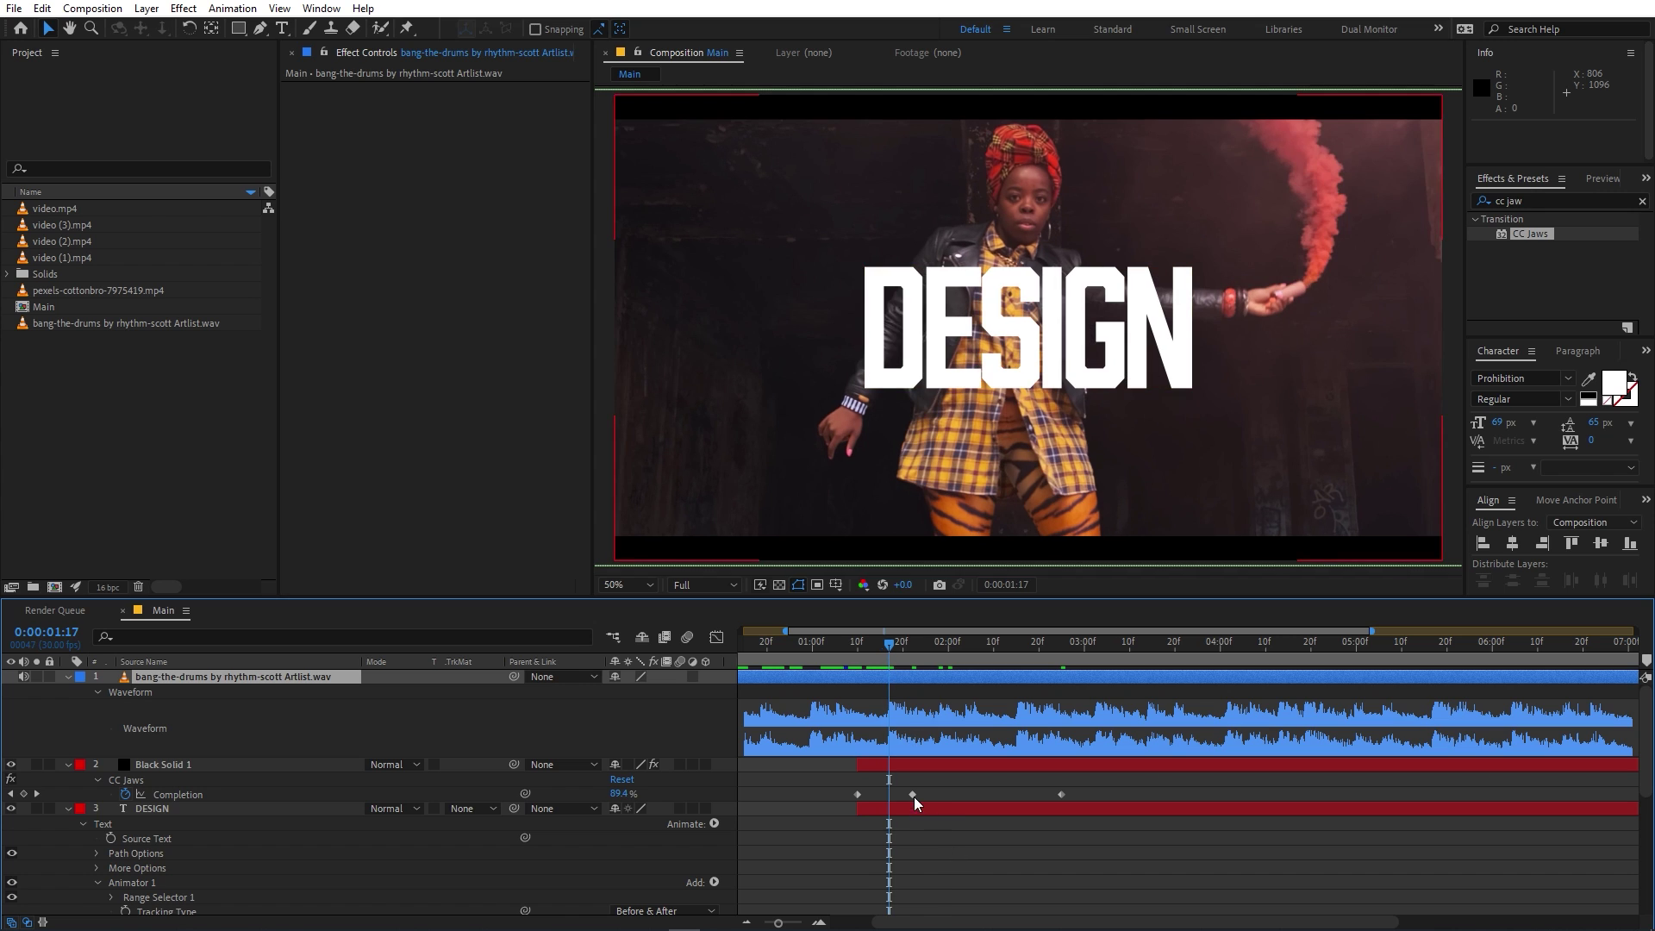
drag(912, 794, 897, 794)
drag(895, 653, 945, 674)
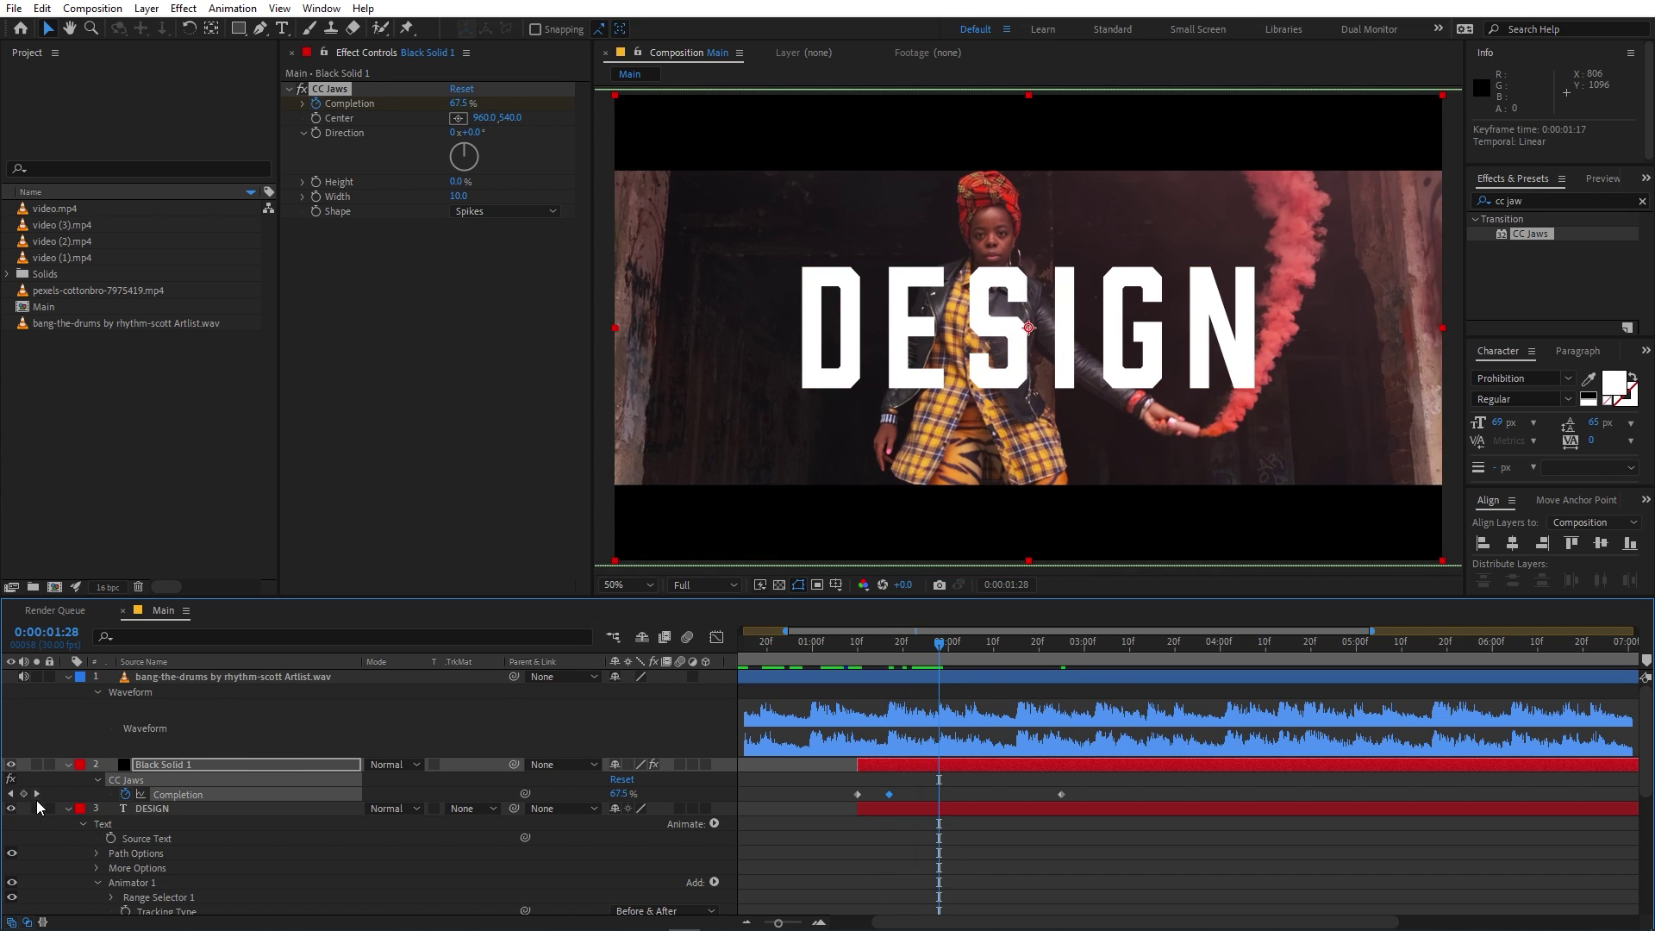
drag(933, 645, 971, 660)
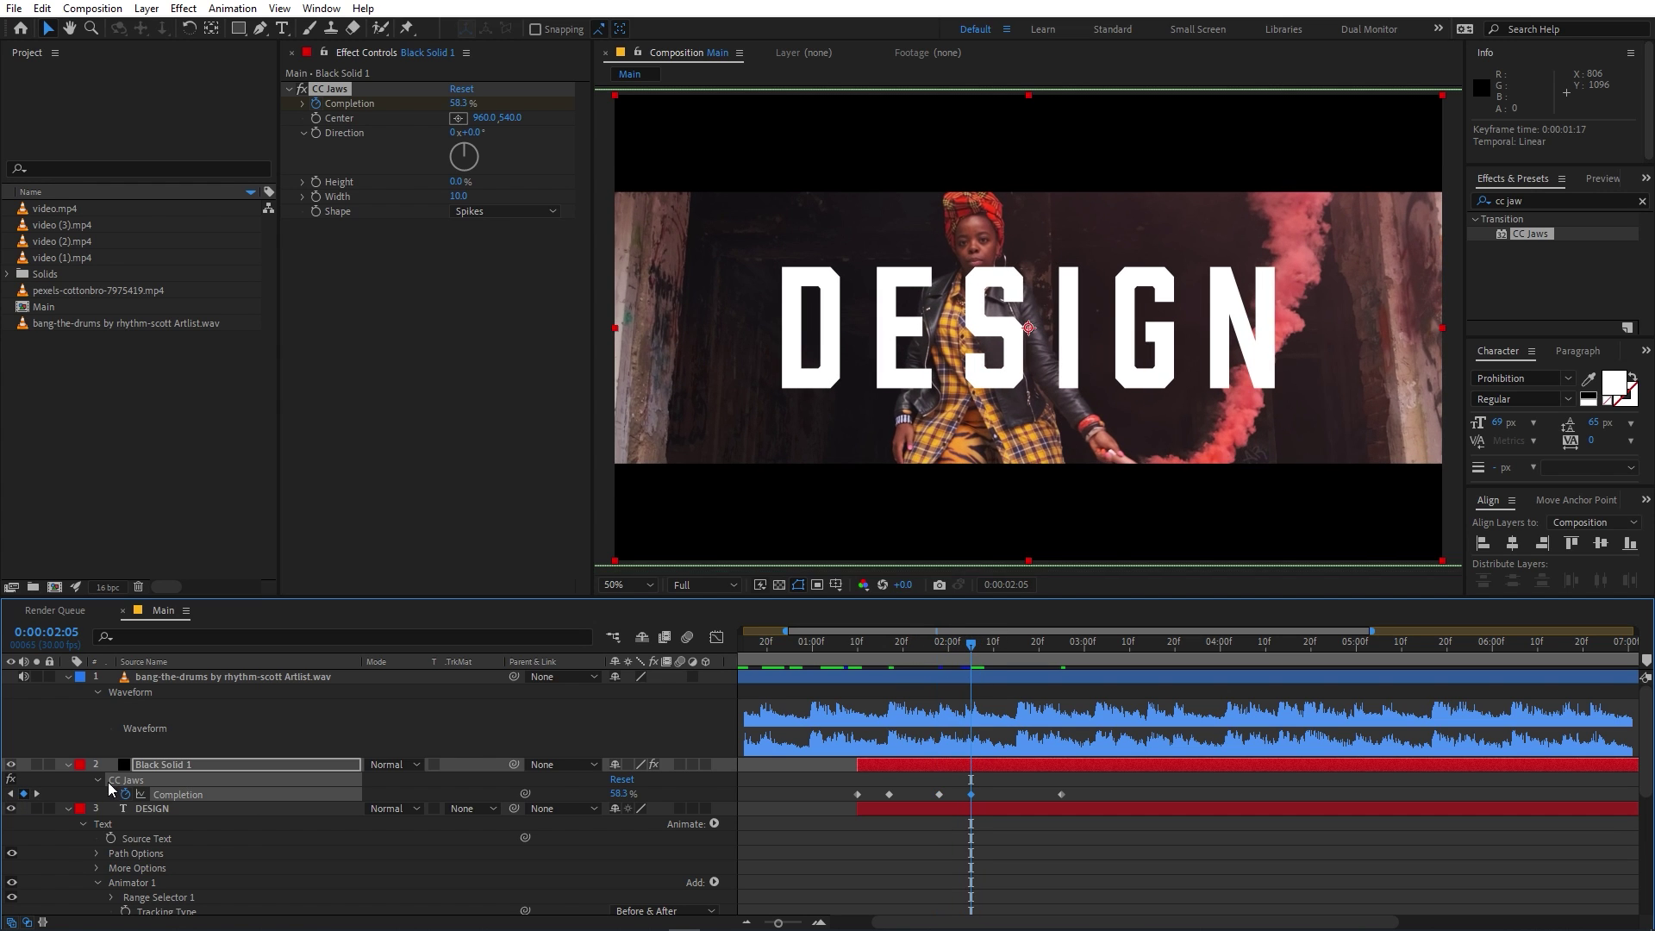
drag(1011, 657, 1015, 666)
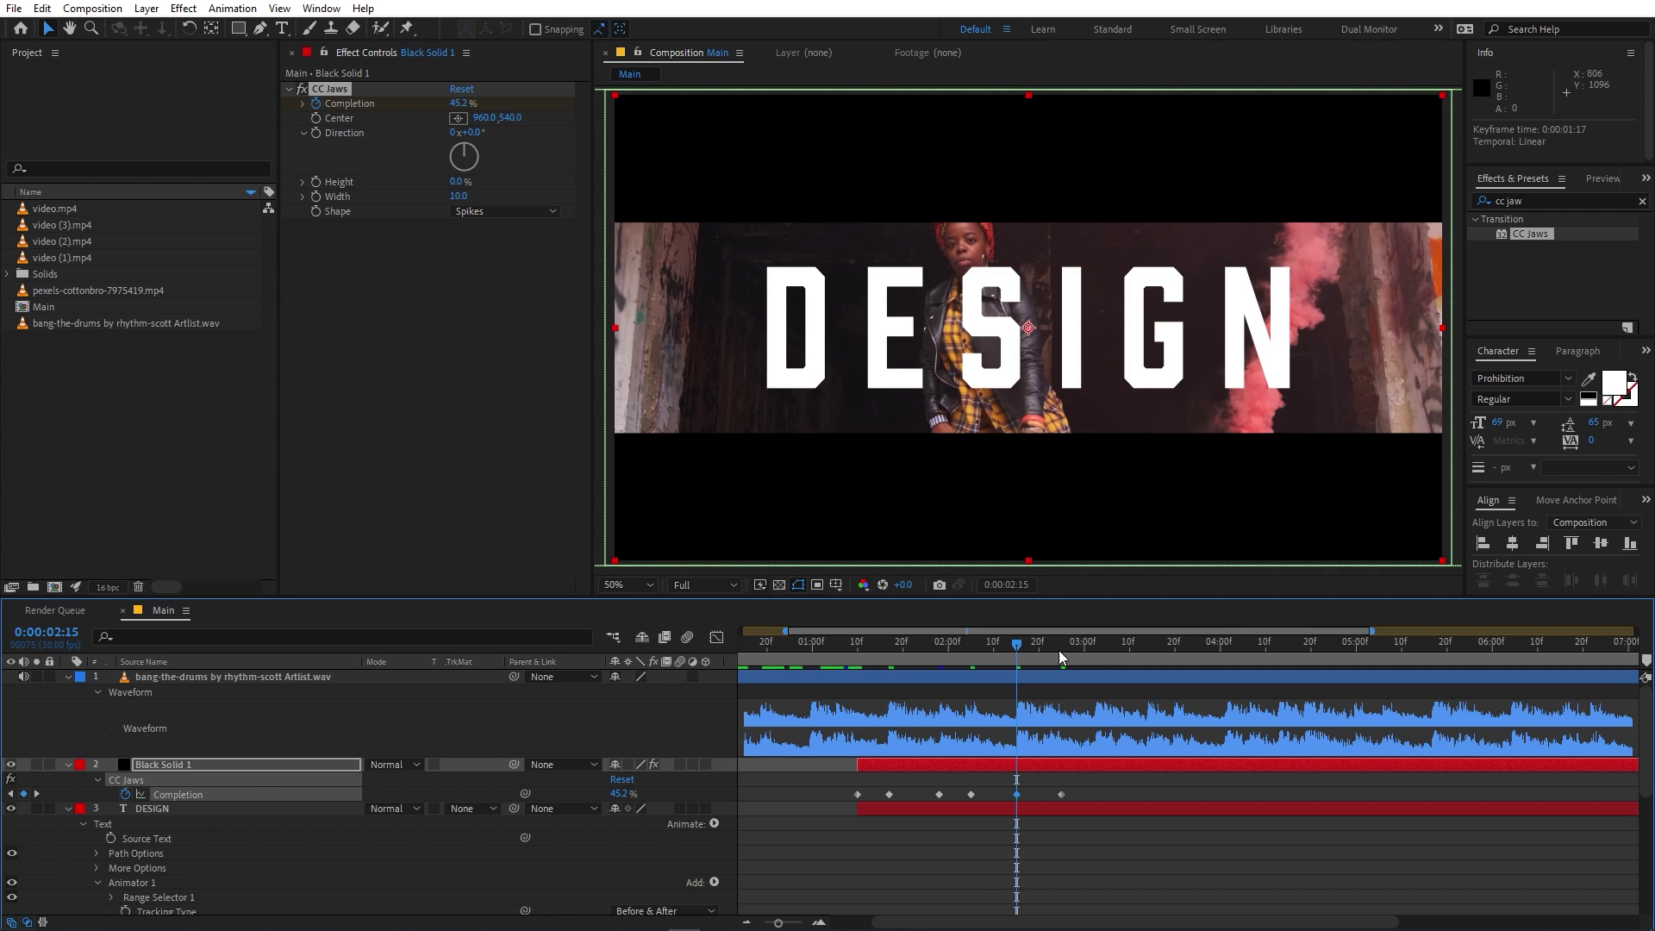
Step: Convert all of the black solid's Completion keyframes to hold keyframes and preview the stepped bar movement with the music
drag(1022, 648, 914, 691)
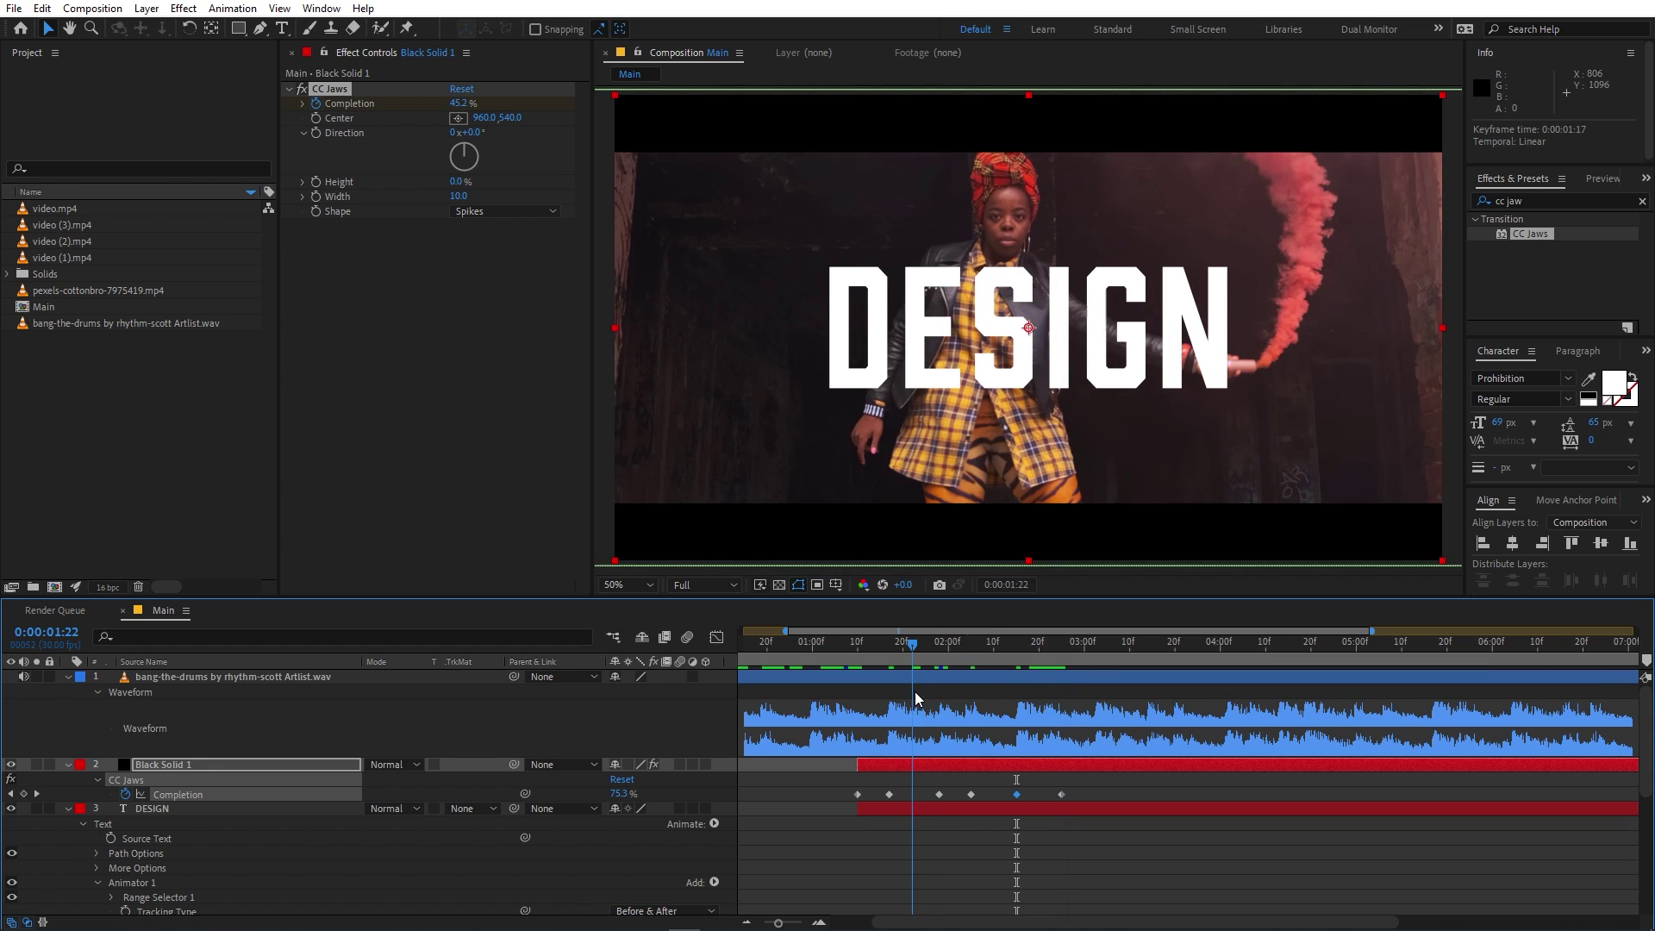
drag(1100, 792, 855, 790)
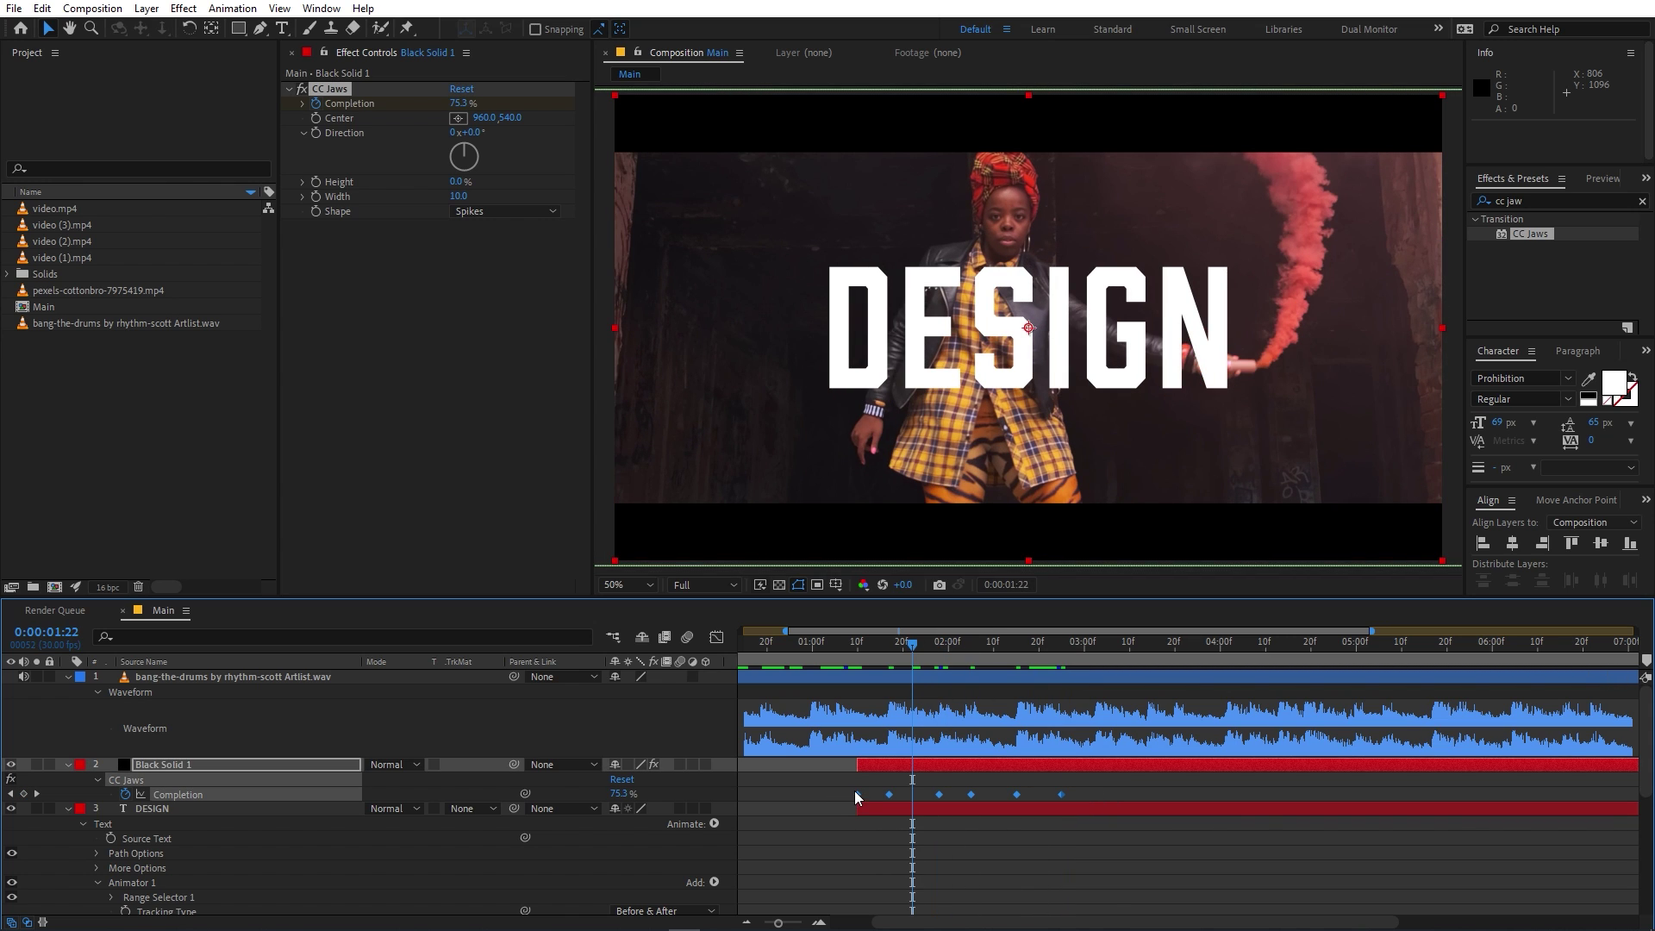
right_click(859, 795)
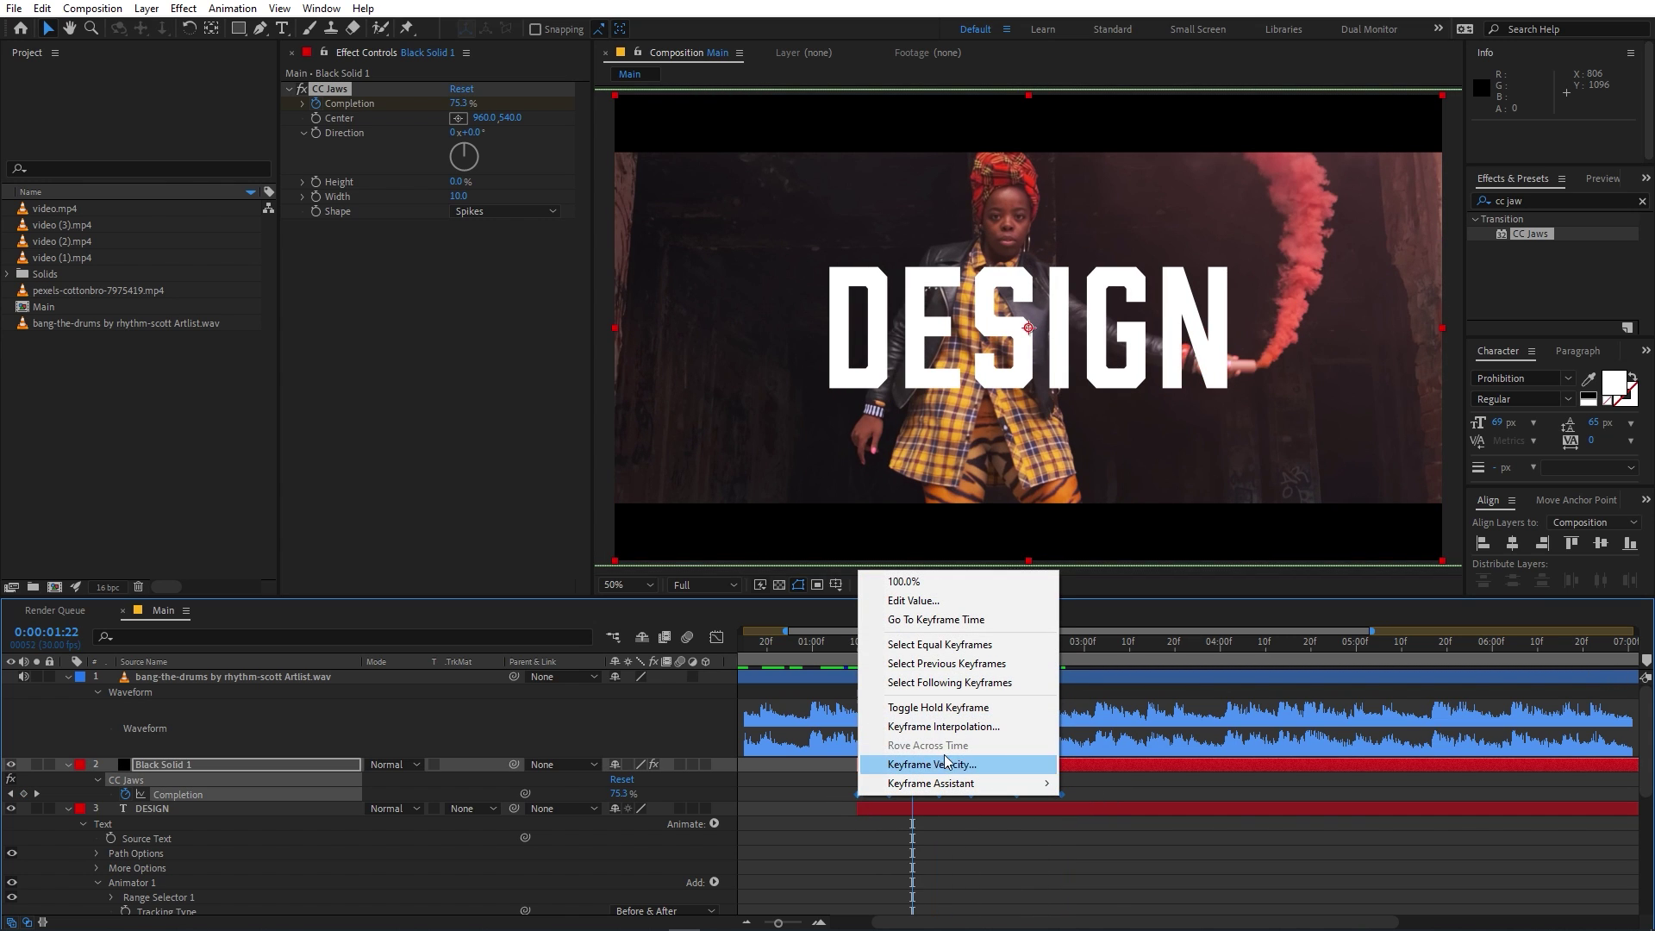
click(921, 708)
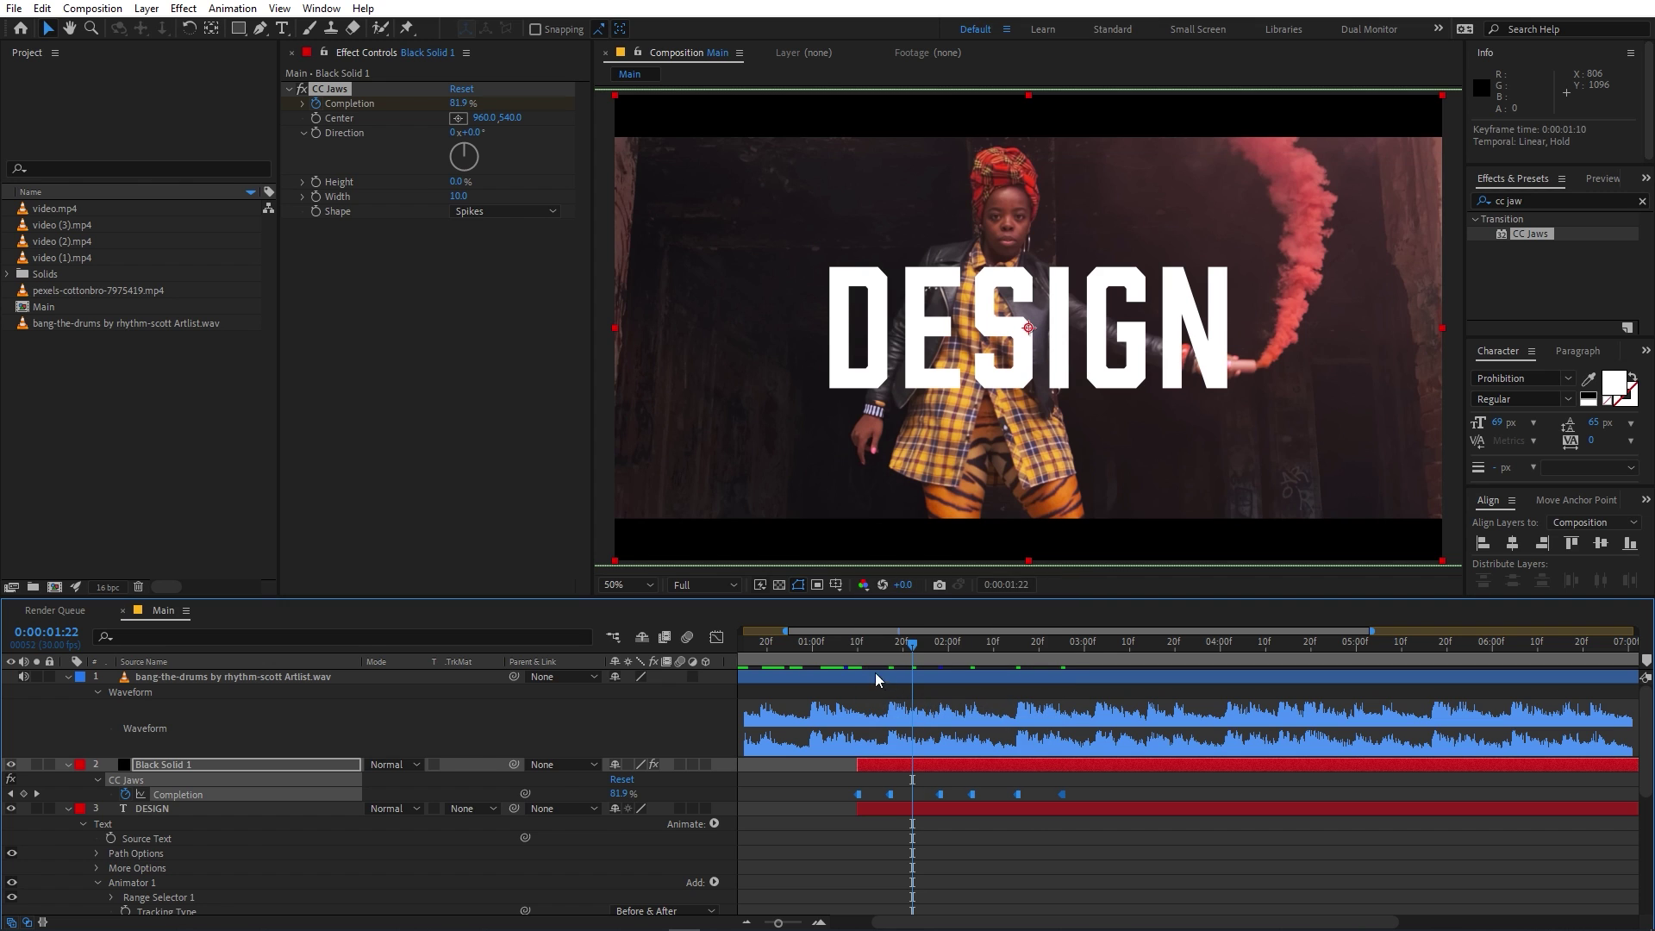
click(833, 640)
key(space)
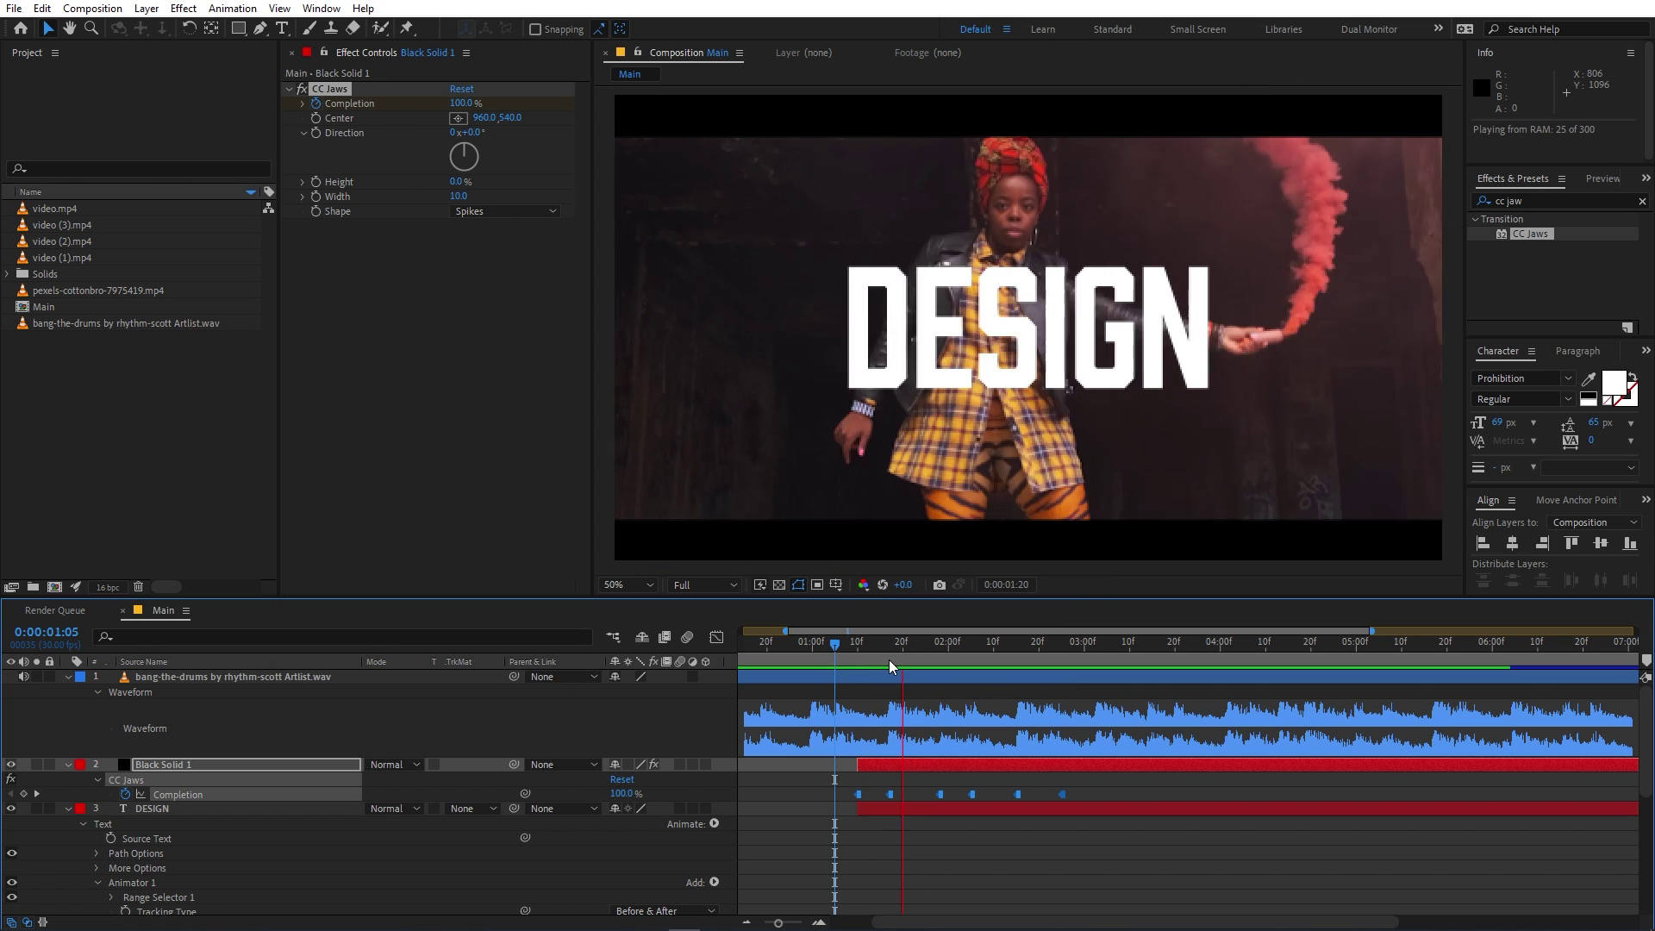
key(space)
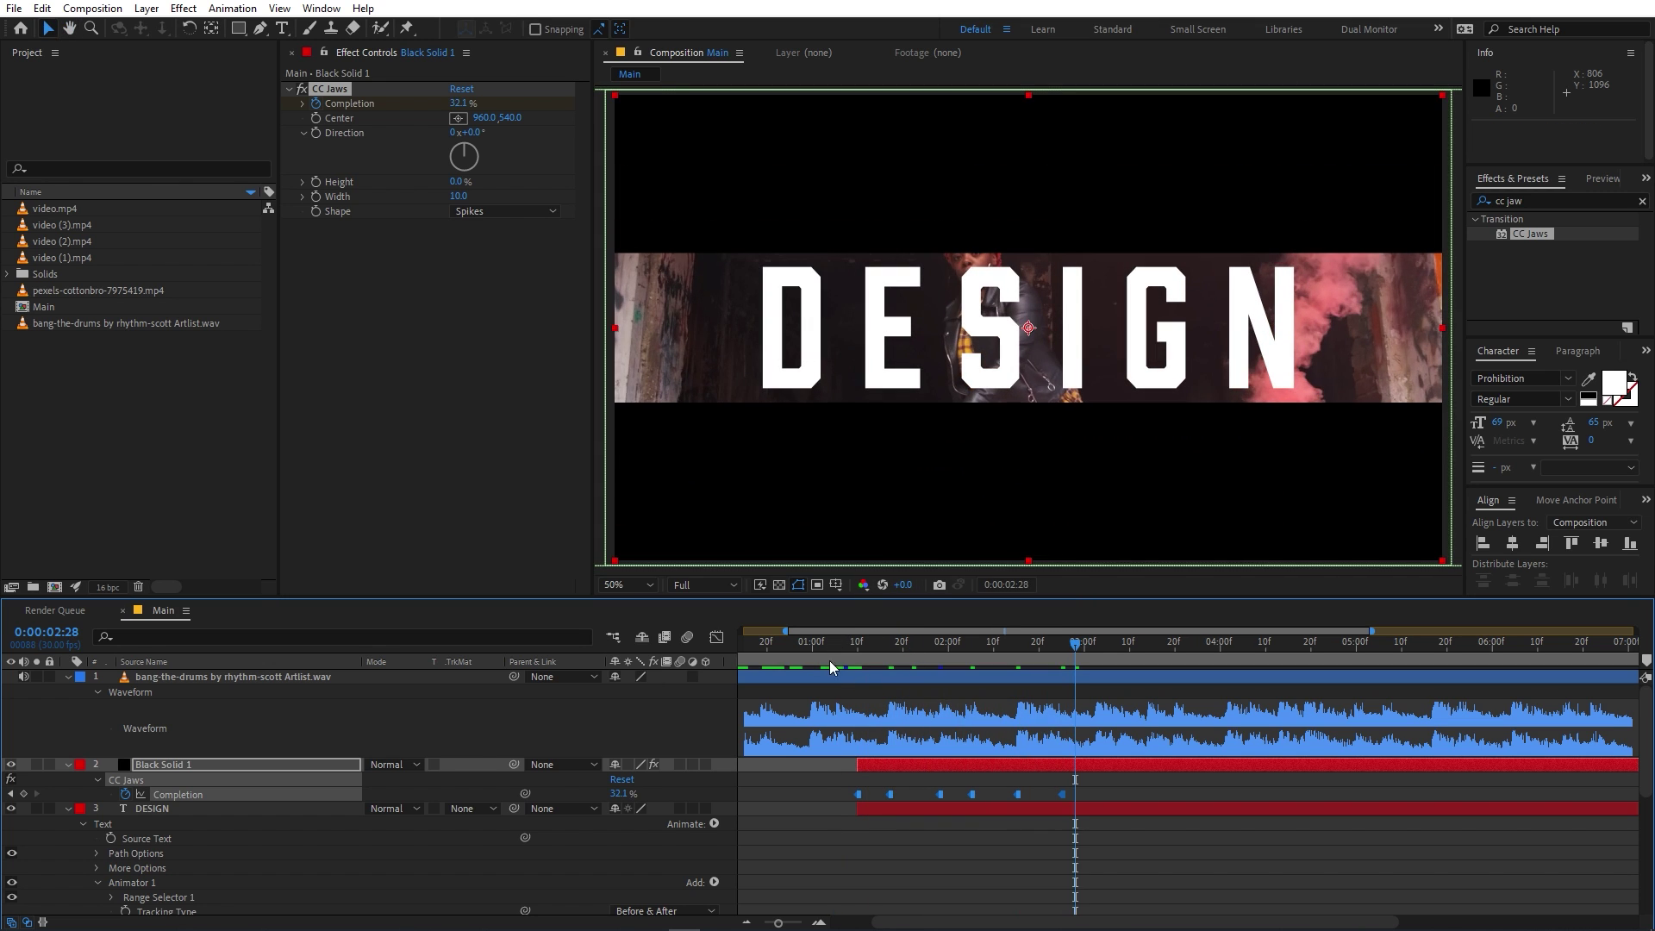
drag(855, 652, 1043, 685)
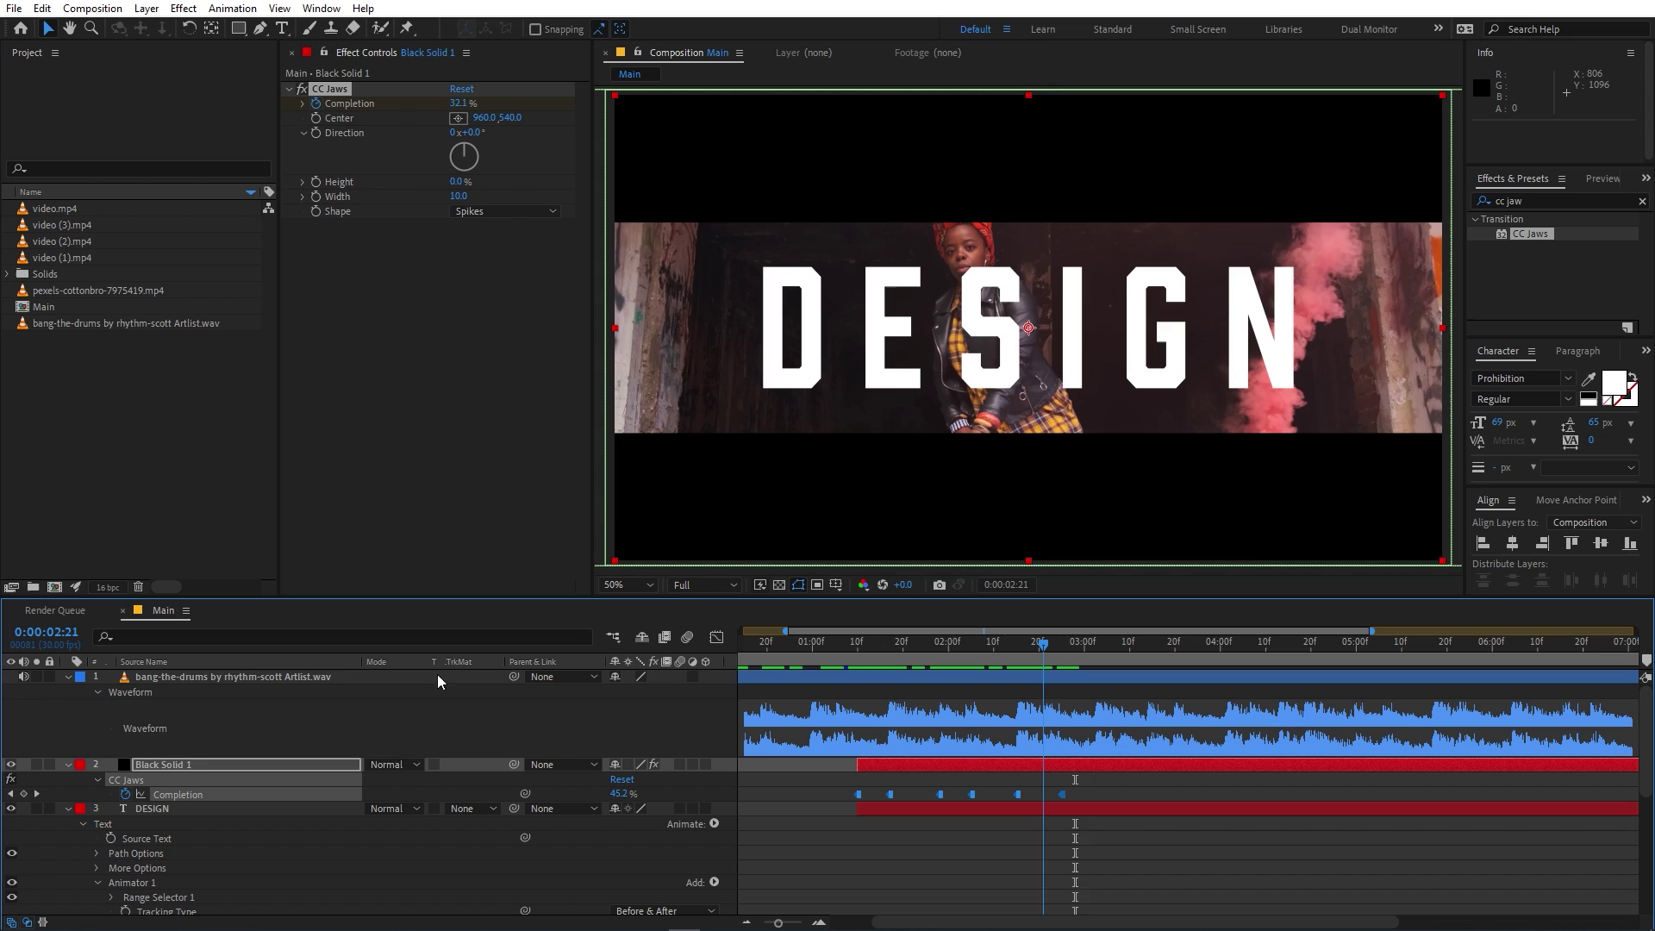
Step: Mute and collapse the music layer, and move it down the stack to just below OPENER 2
click(65, 680)
click(69, 677)
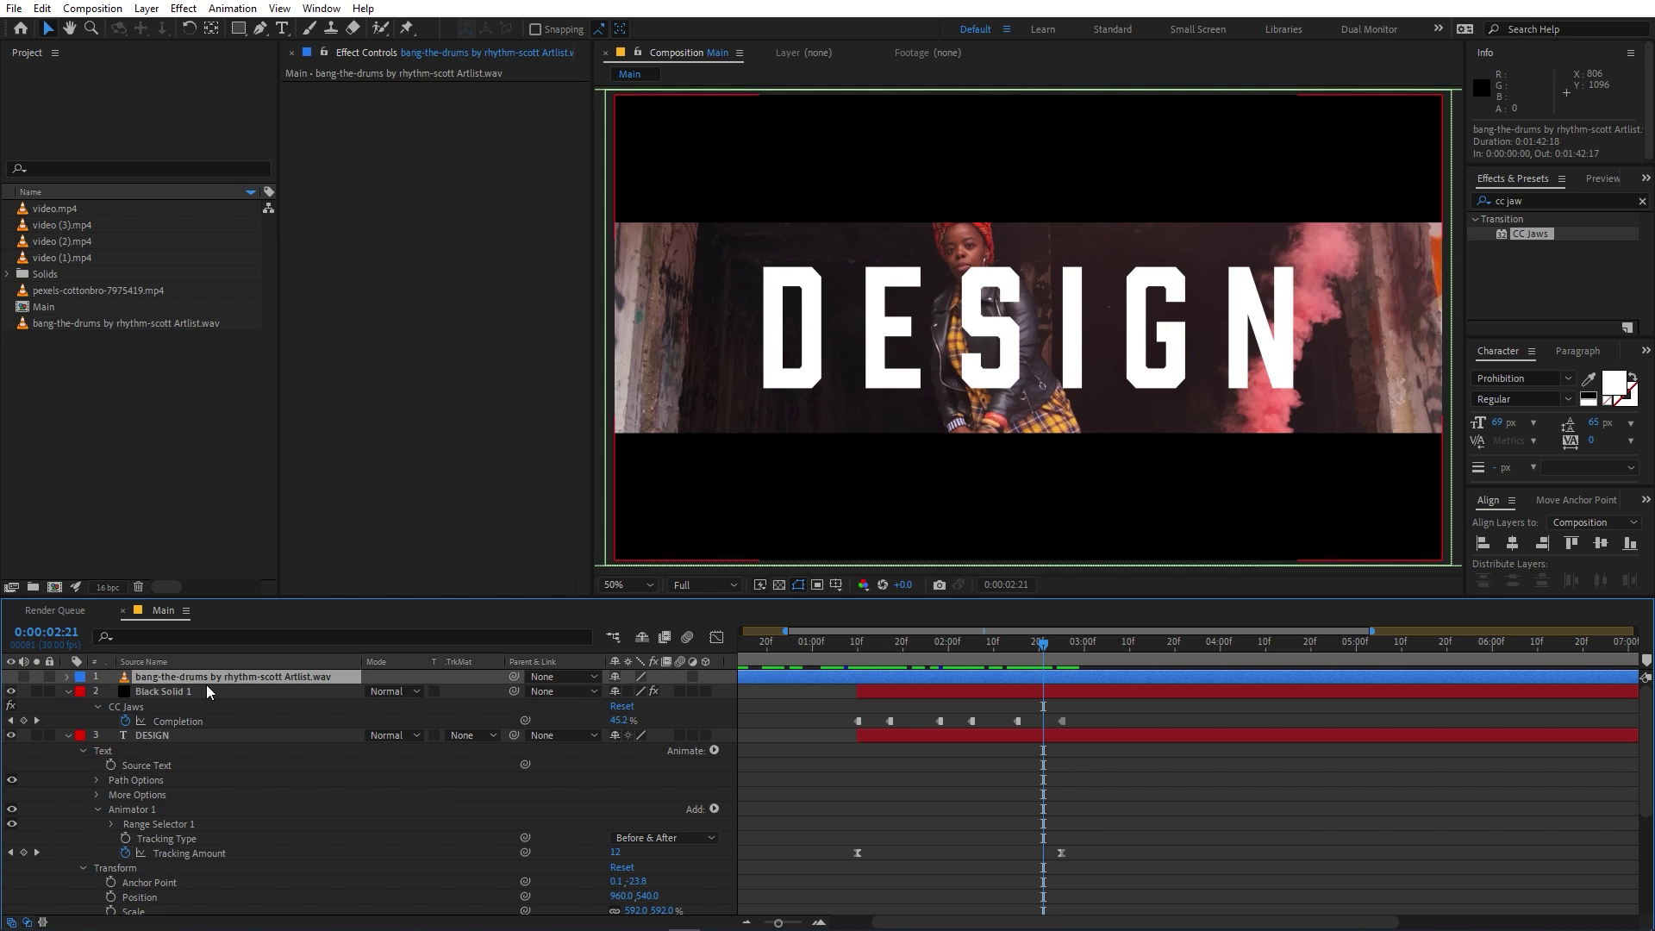
drag(207, 681, 226, 919)
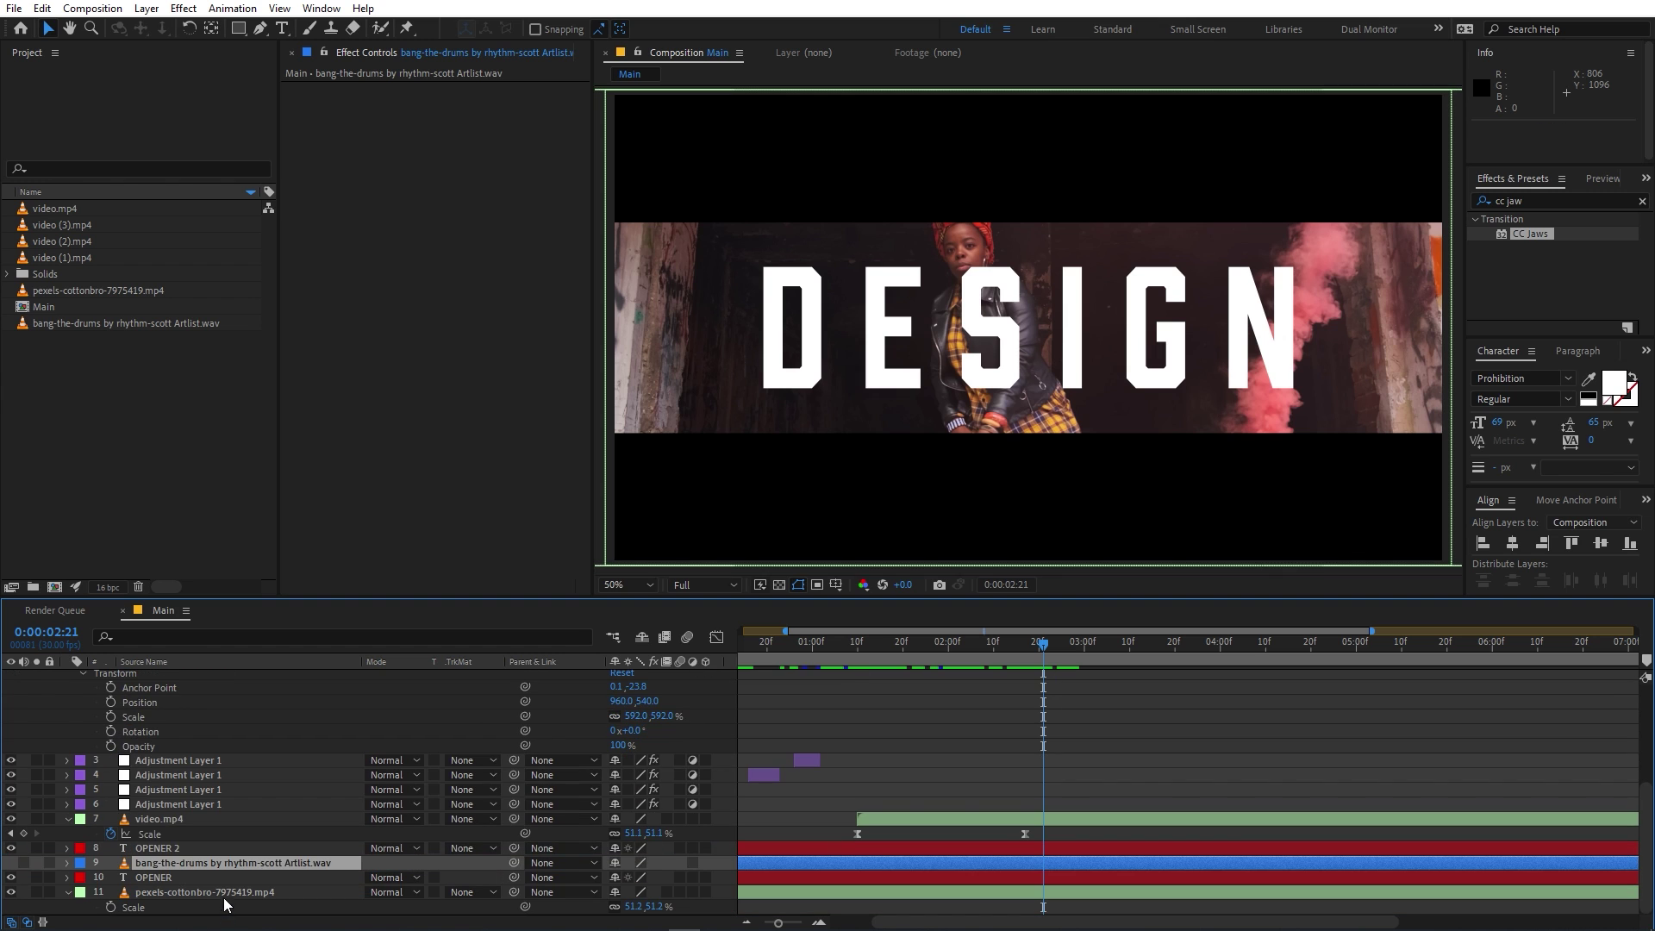
Step: Add a Completion keyframe on Black Solid 1 at 0:00:03:05 and another set to 0% at 0:00:04:10
scroll(910, 721, up, 10)
drag(841, 656, 1145, 670)
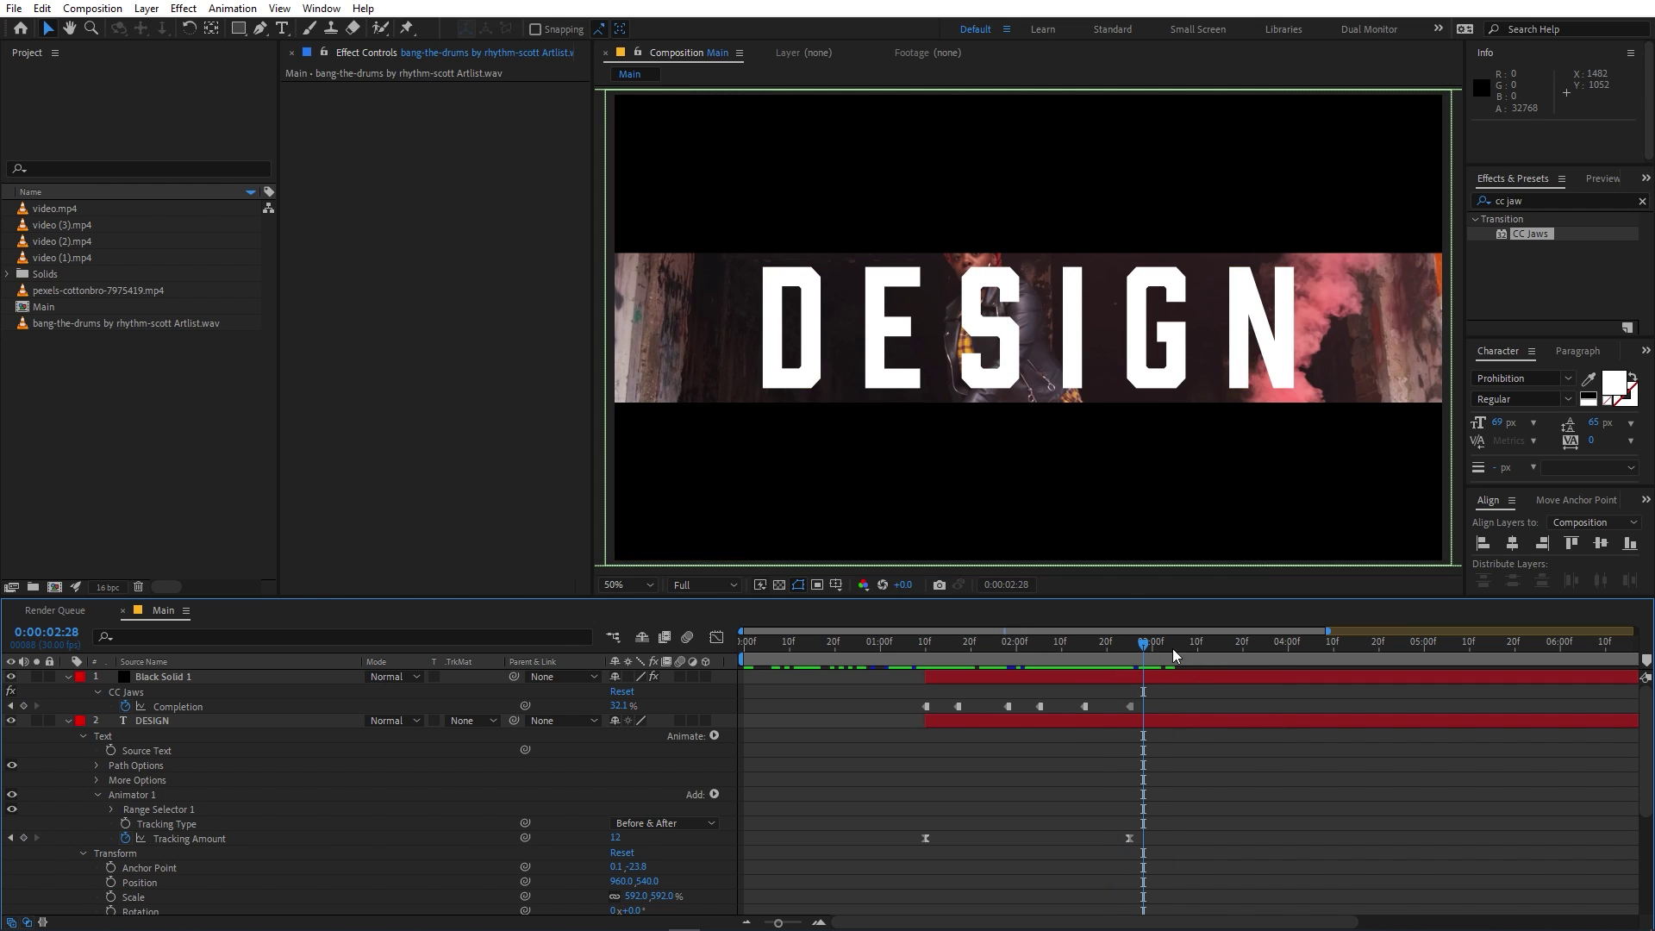
click(1133, 681)
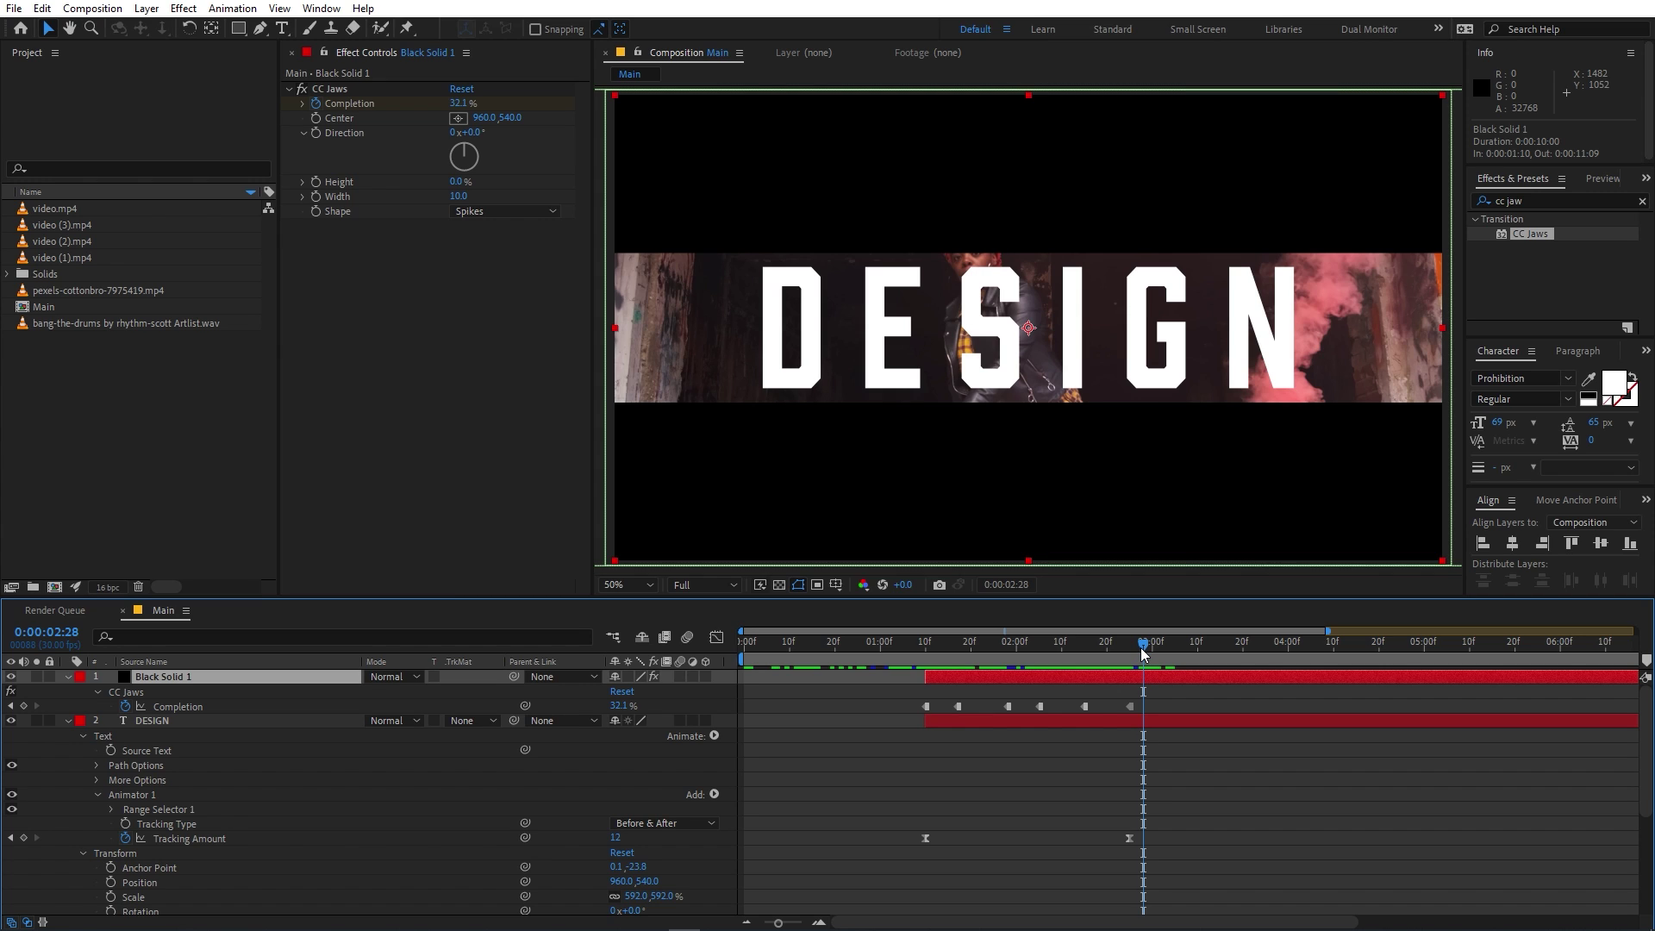
drag(1143, 654, 1172, 659)
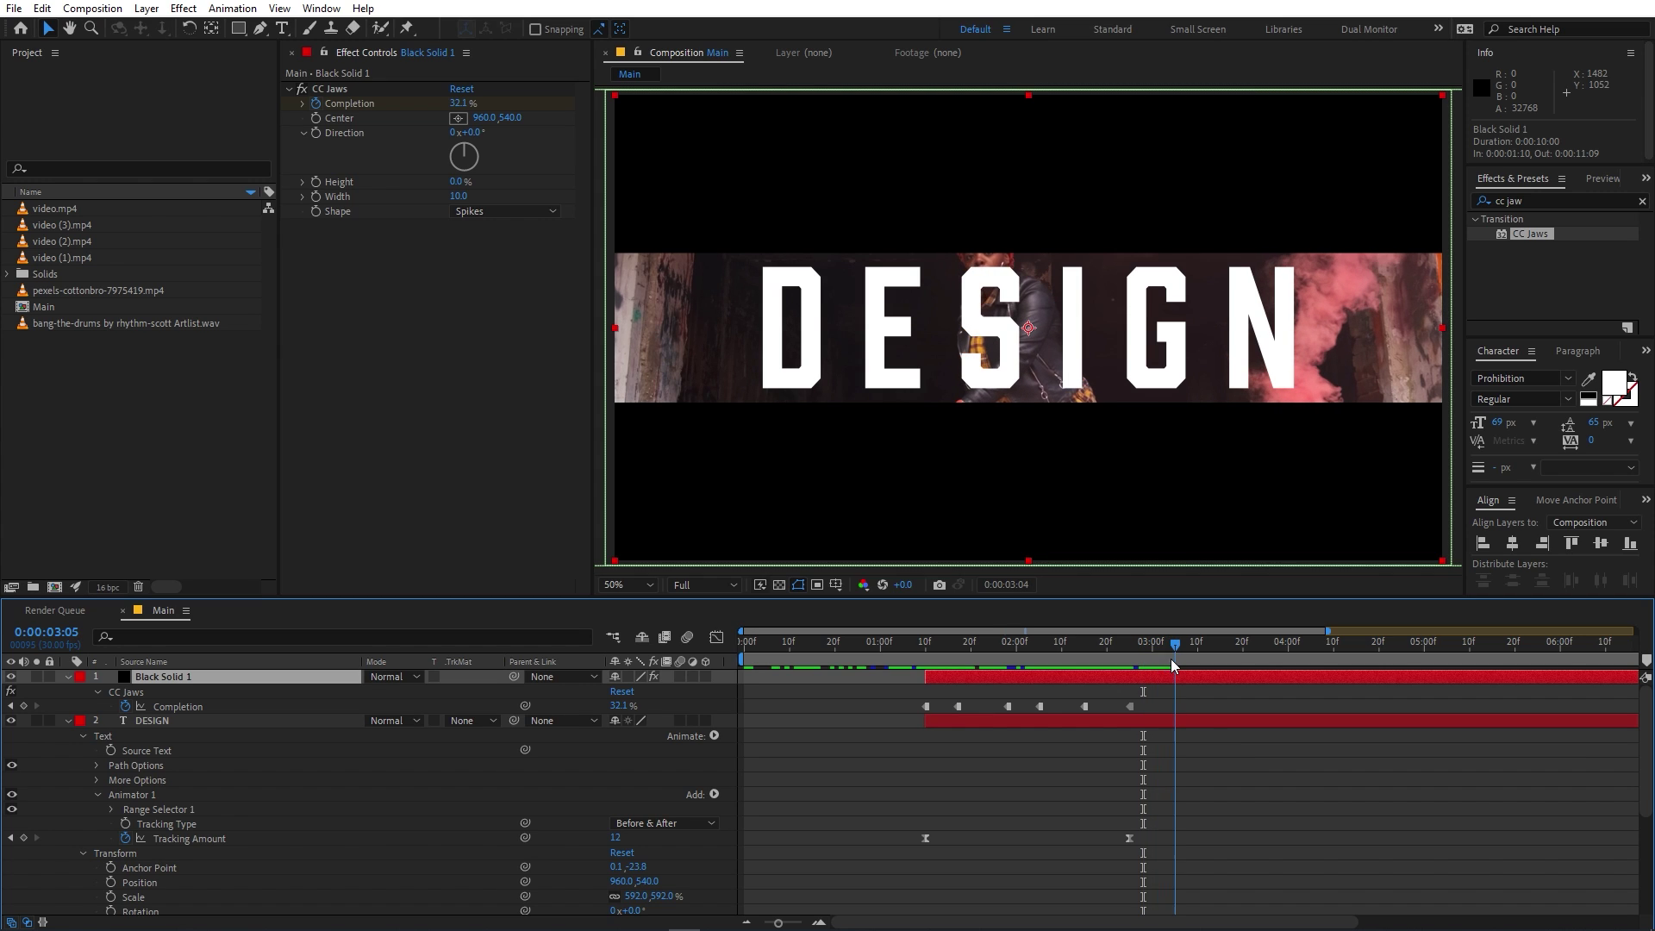
click(23, 706)
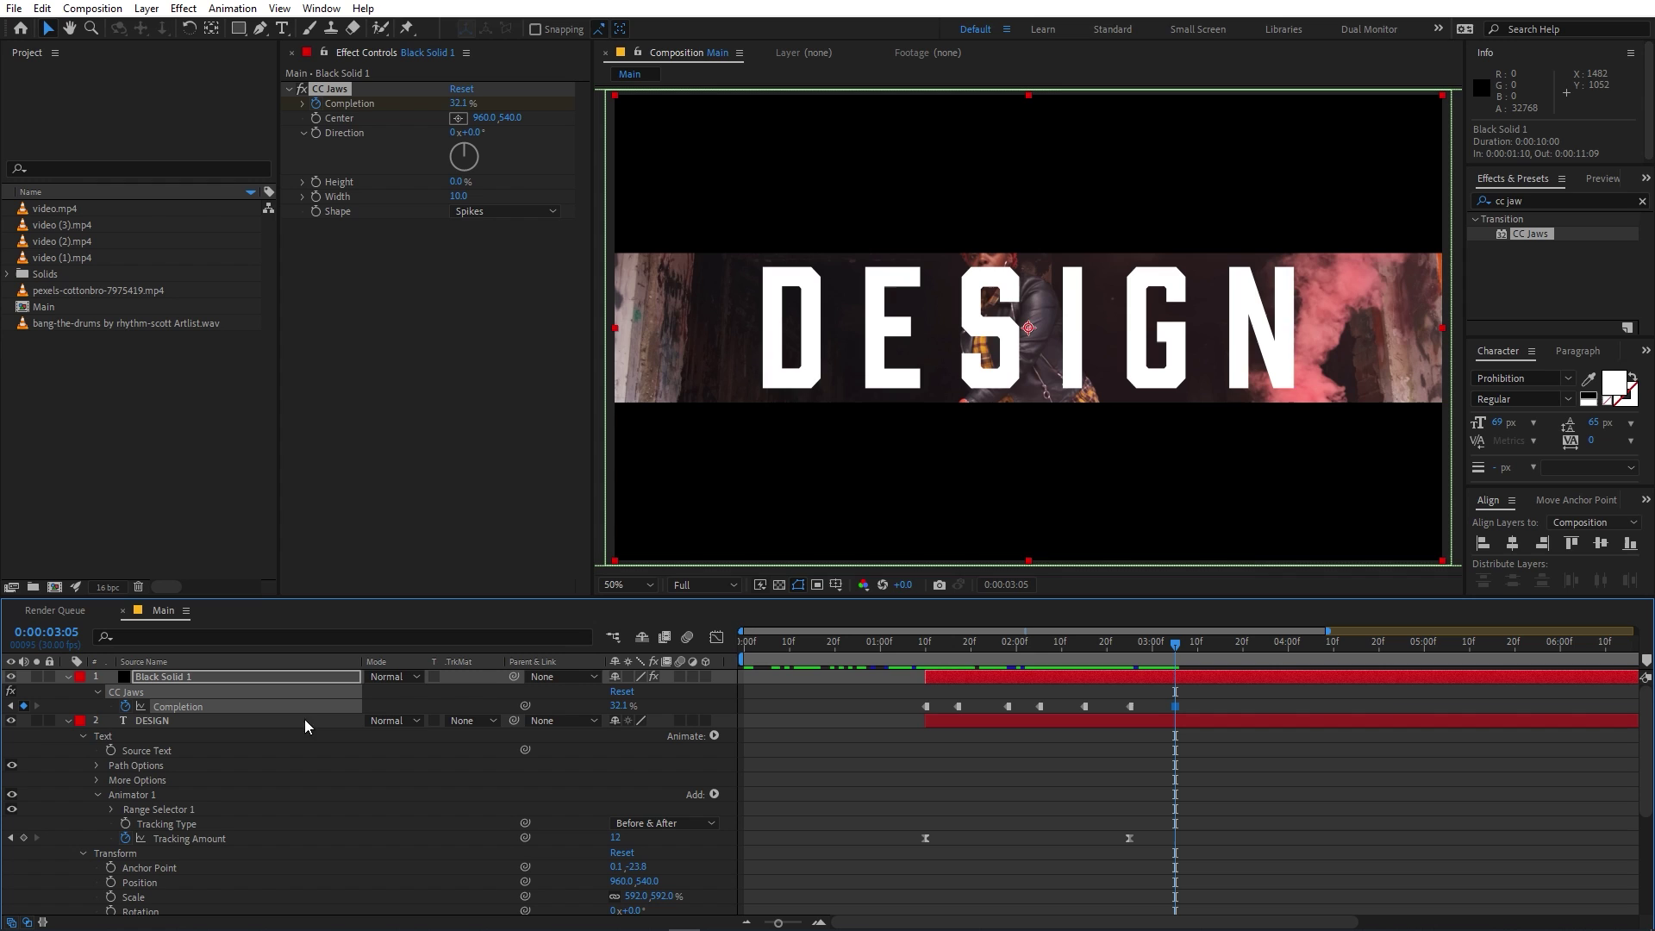
drag(1192, 660, 1333, 670)
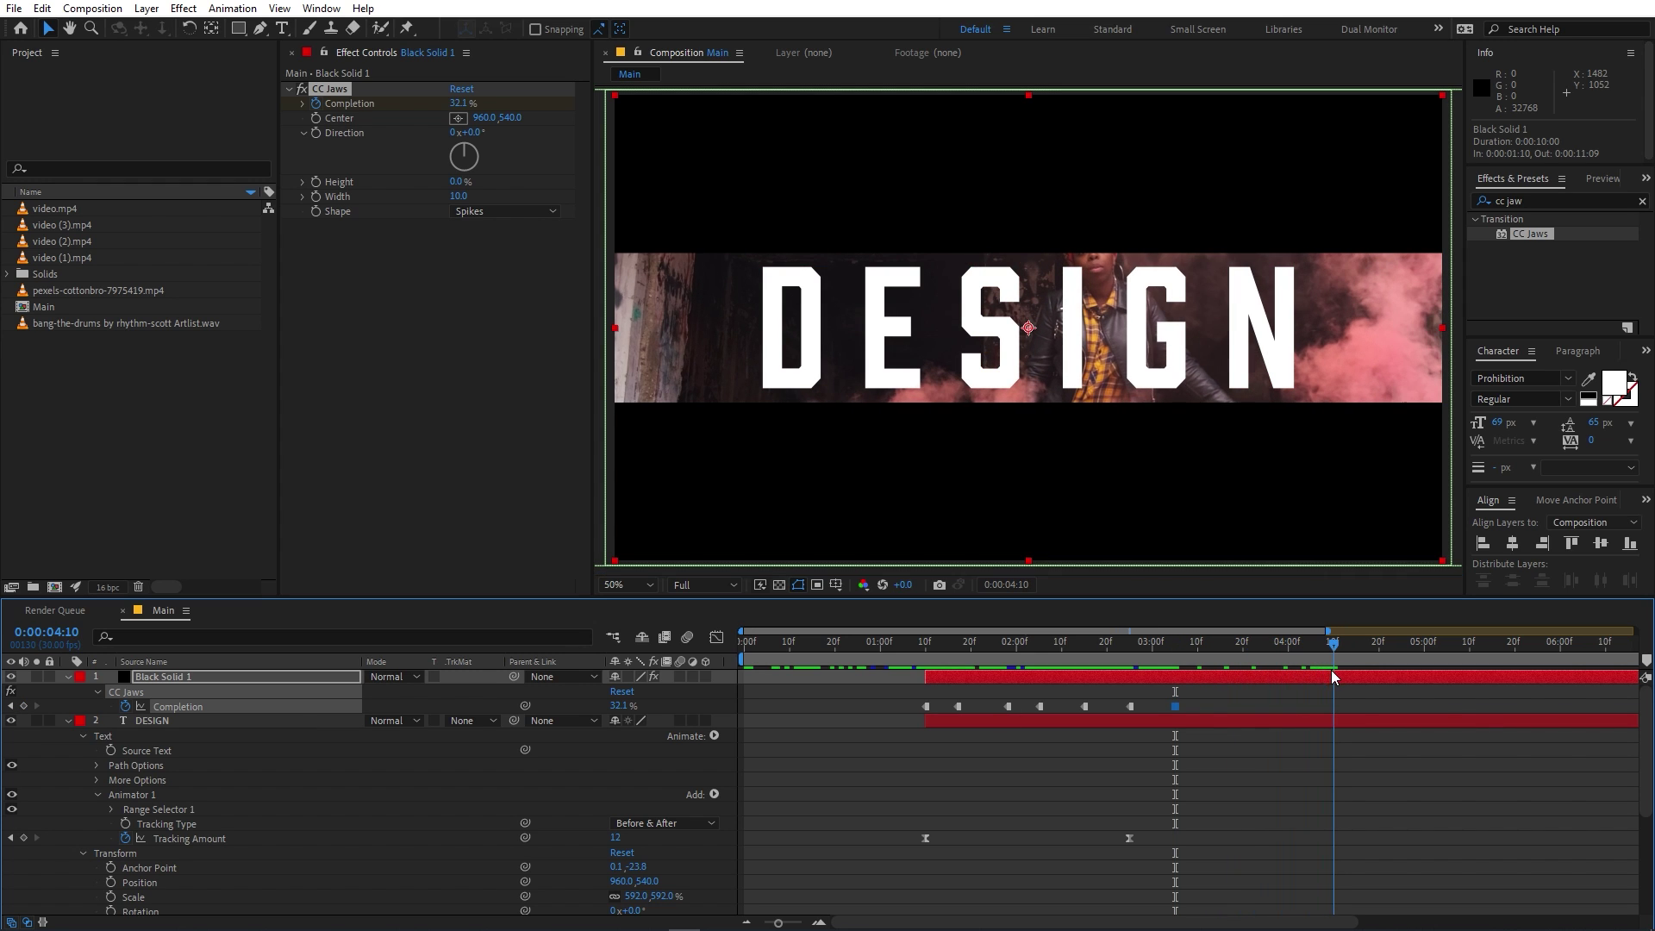
drag(618, 705, 560, 705)
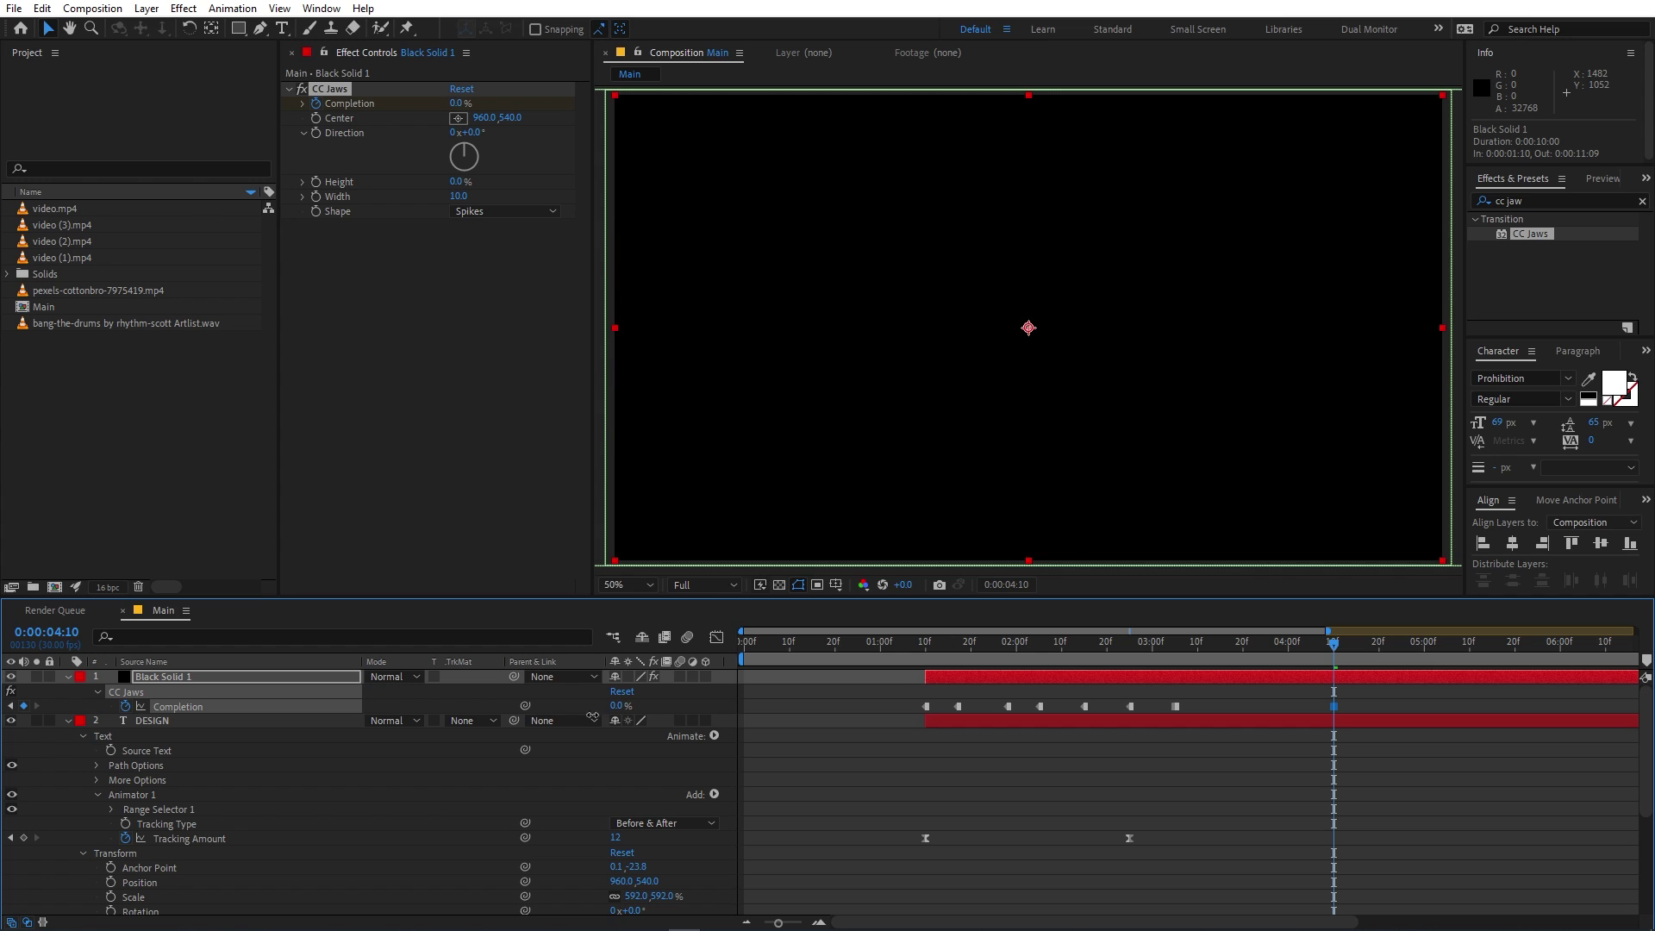
Step: Convert the black solid's last two Completion keyframes to linear interpolation and preview the bars closing
click(1261, 661)
drag(1380, 700, 1174, 711)
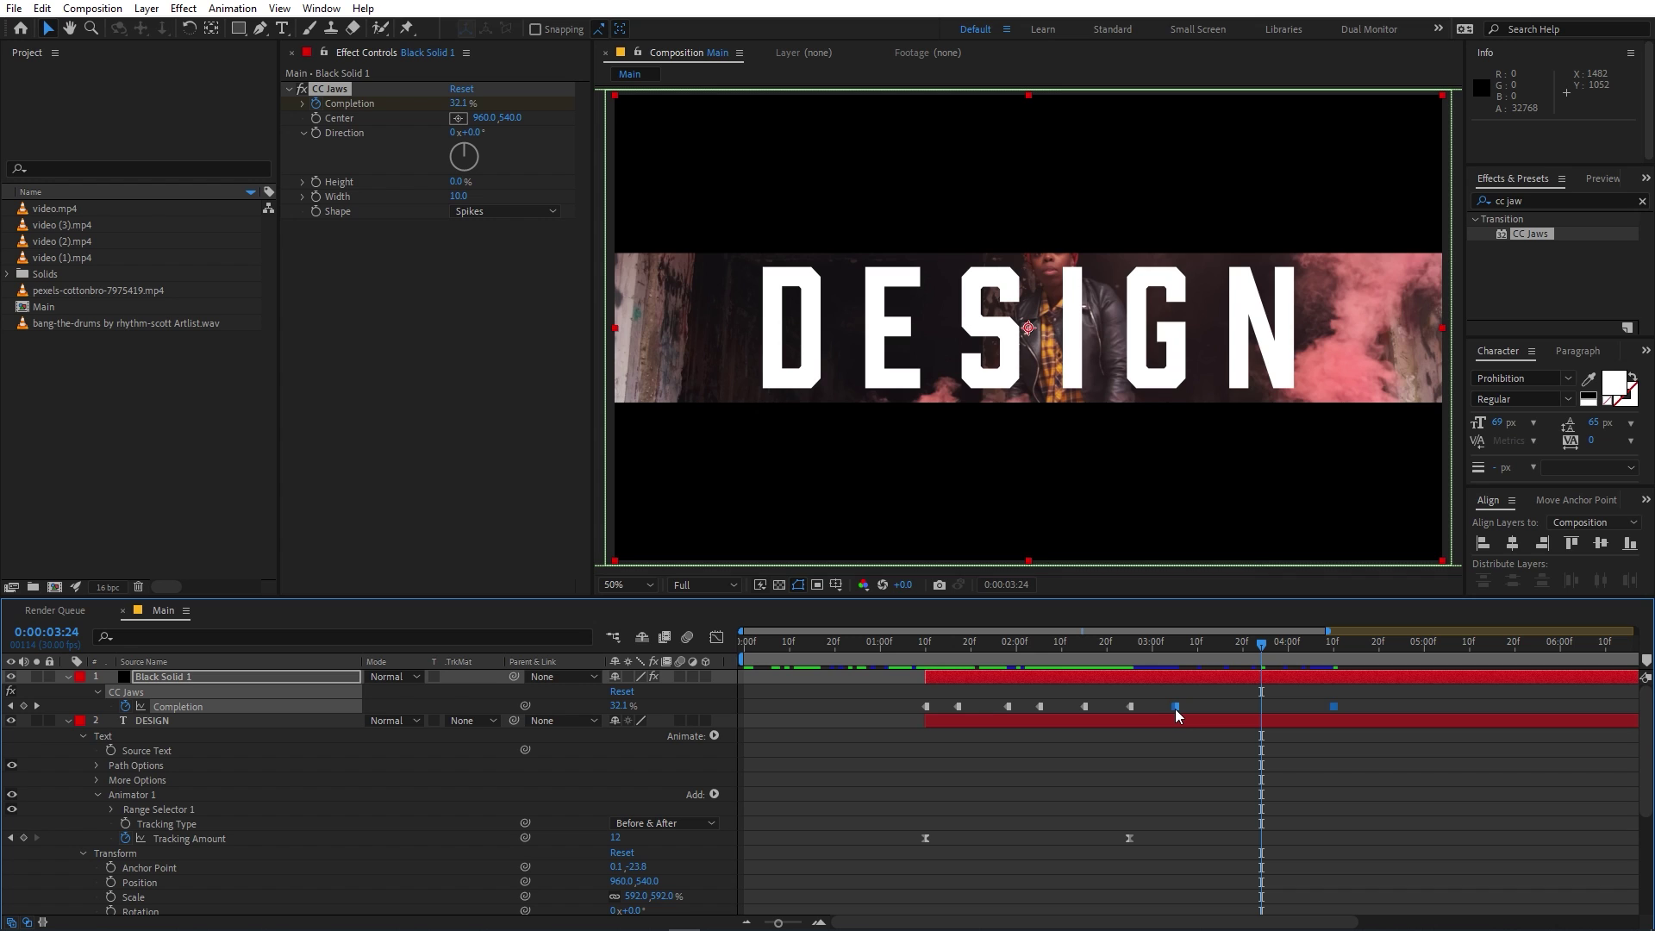
ctrl+click(1176, 709)
click(1162, 655)
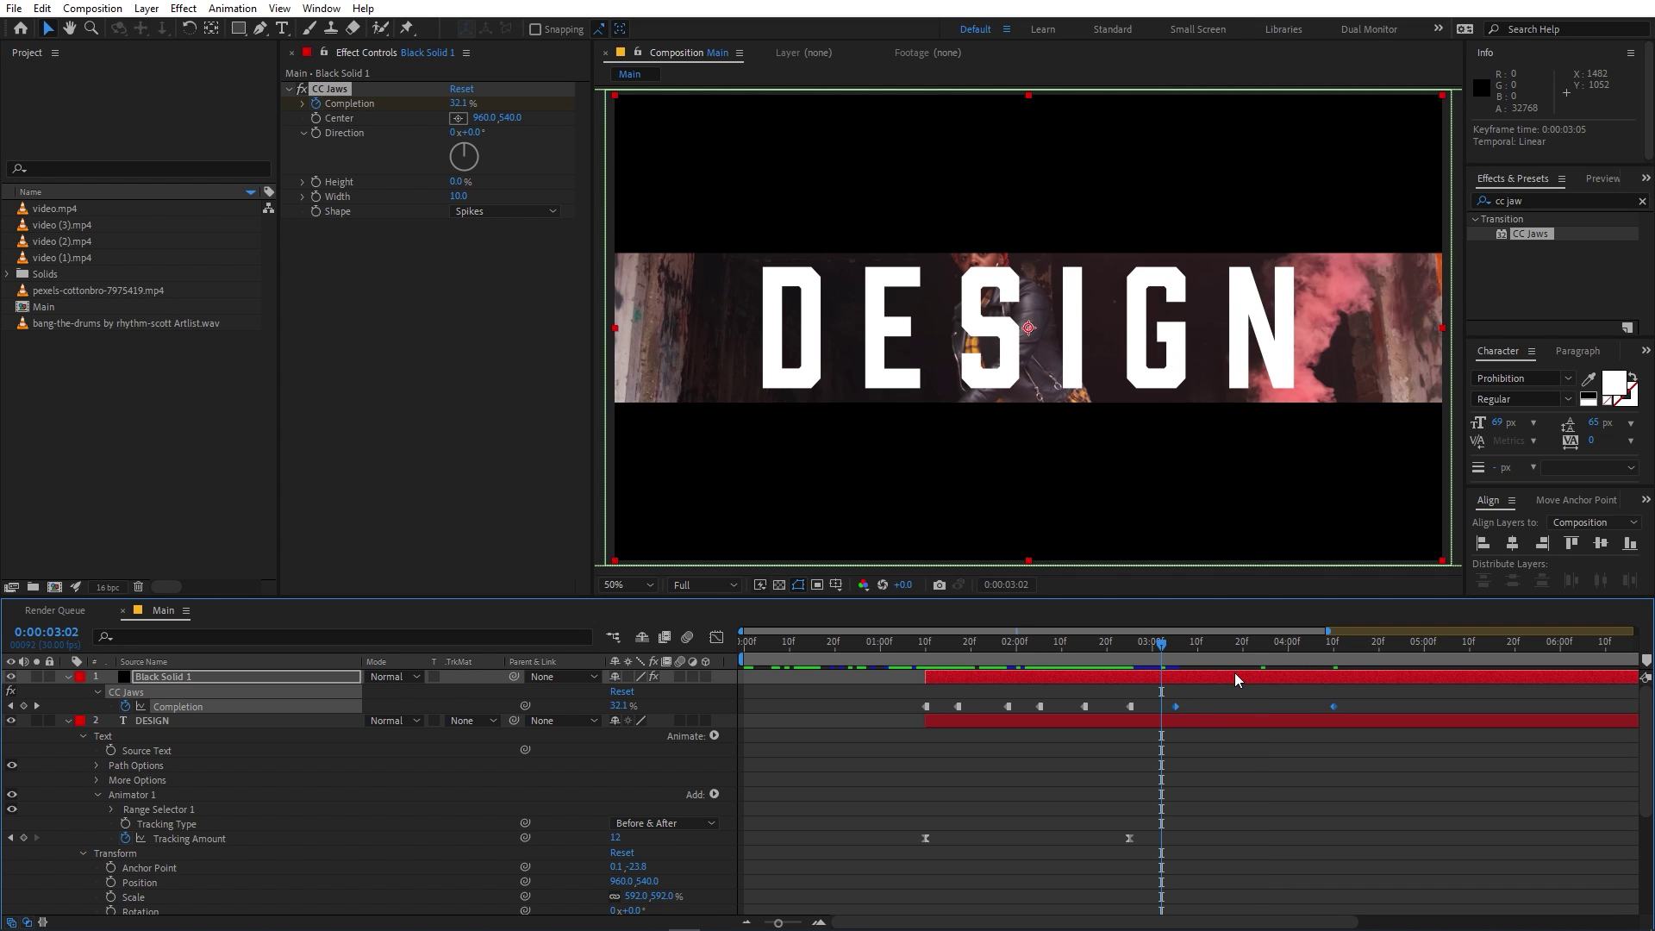
key(space)
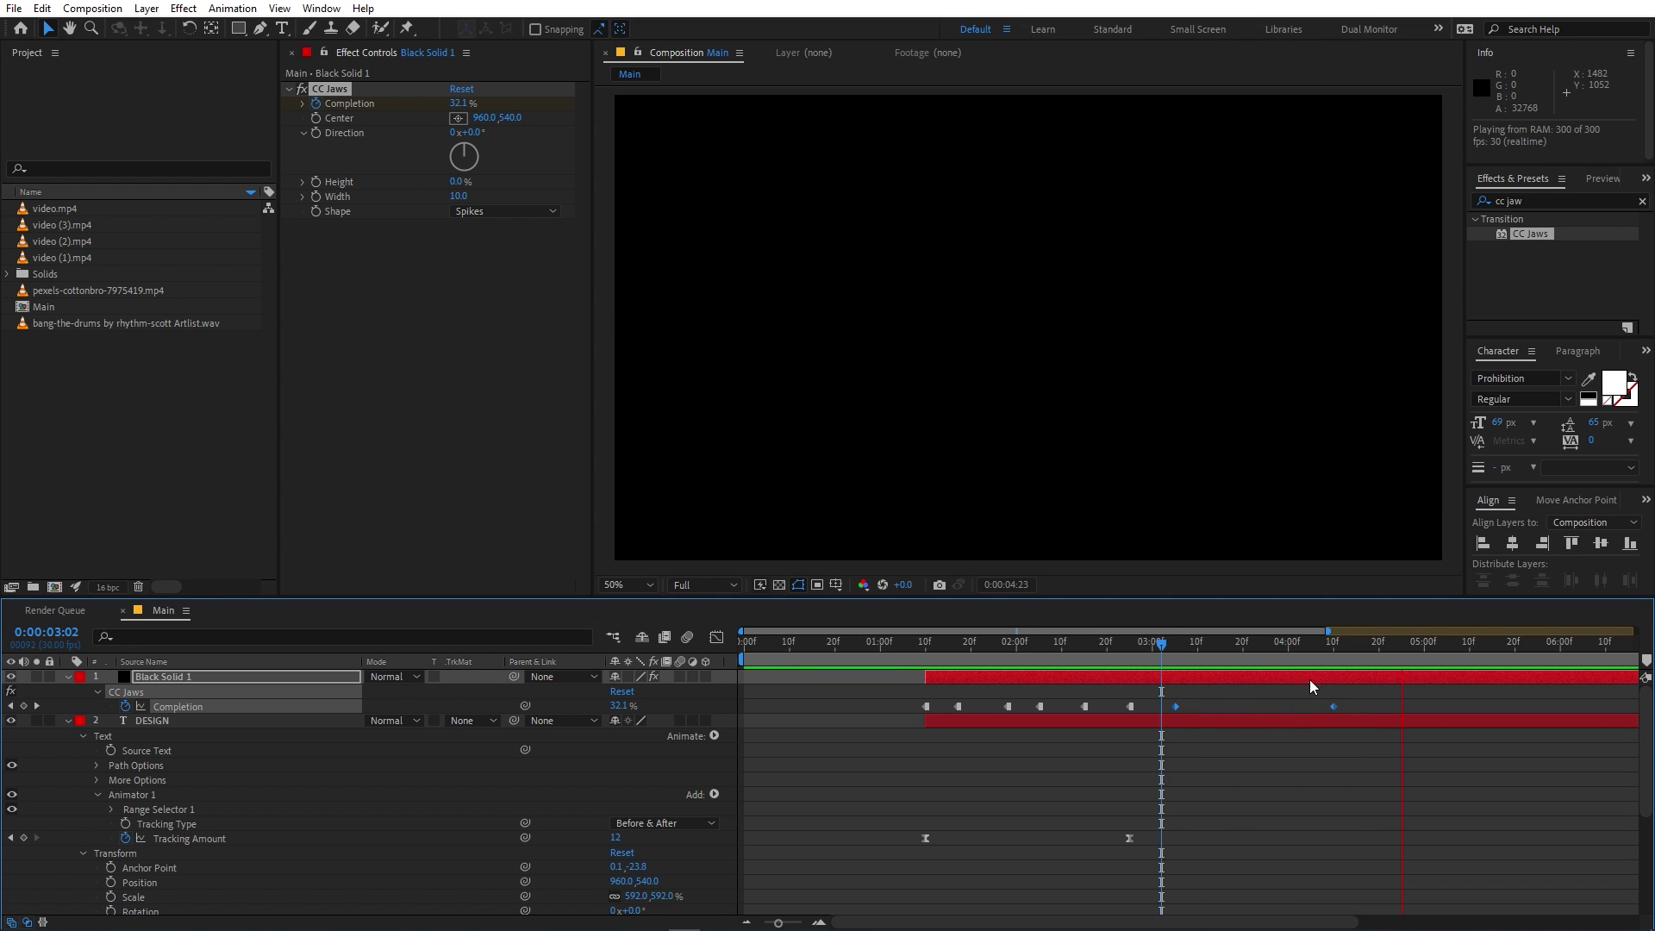
click(1363, 695)
Step: Easy-ease the black solid's last two Completion keyframes, shape the speed curve to start fast and settle slowly, and preview it
drag(1184, 698, 1155, 712)
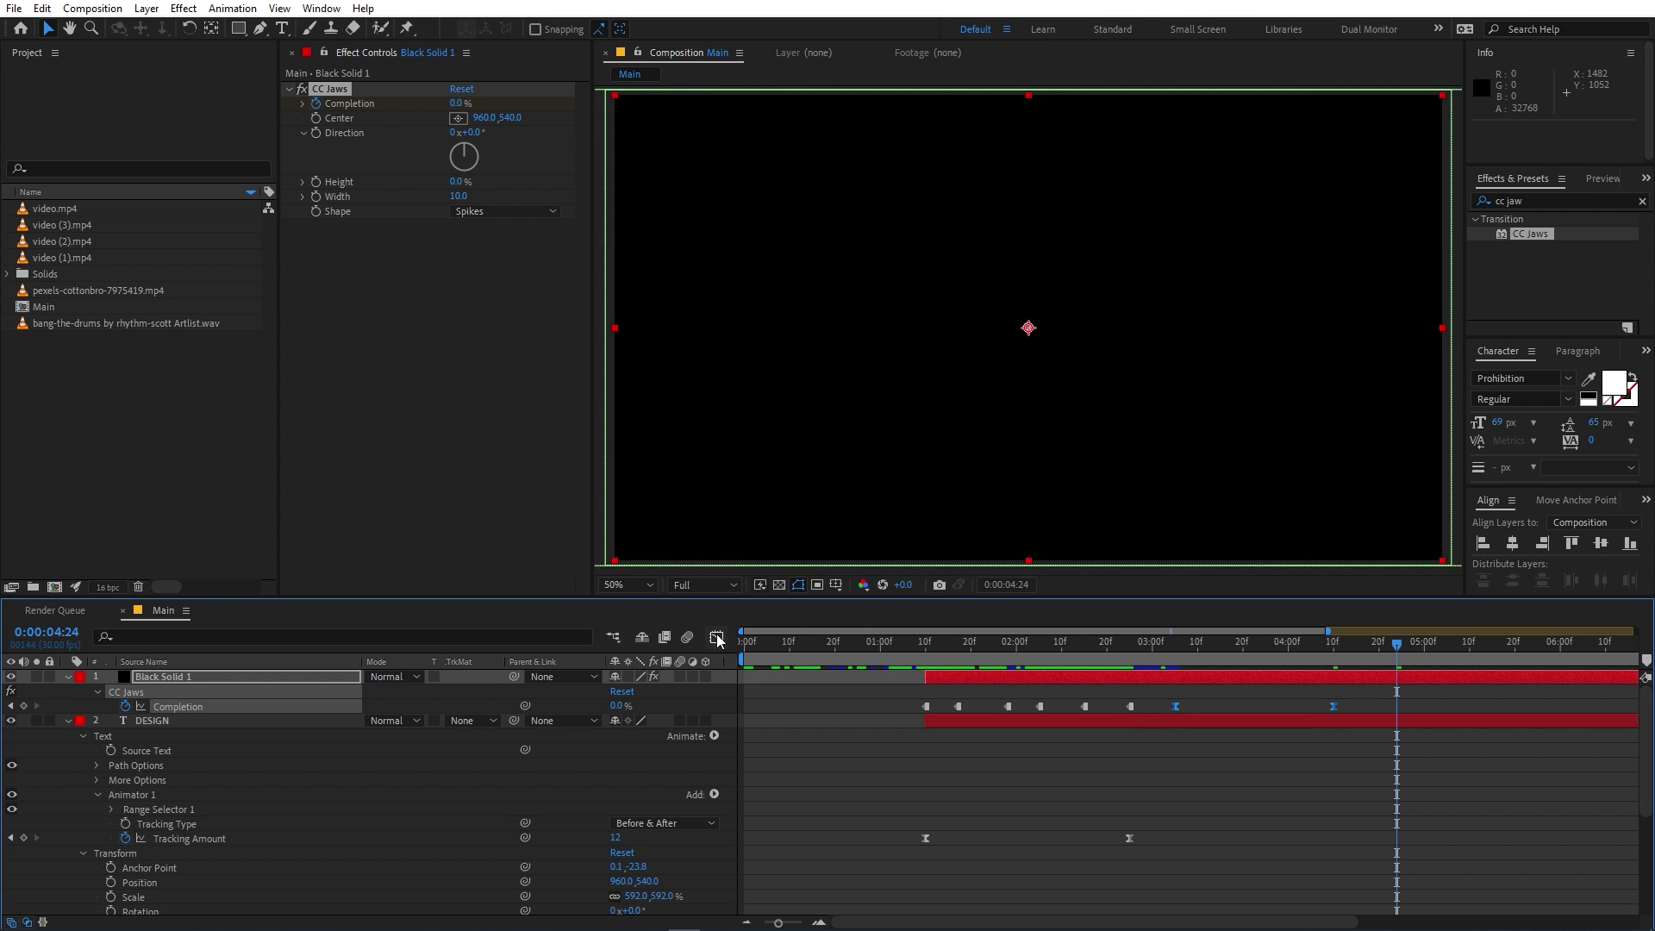
click(716, 637)
drag(1360, 741, 1254, 686)
key(space)
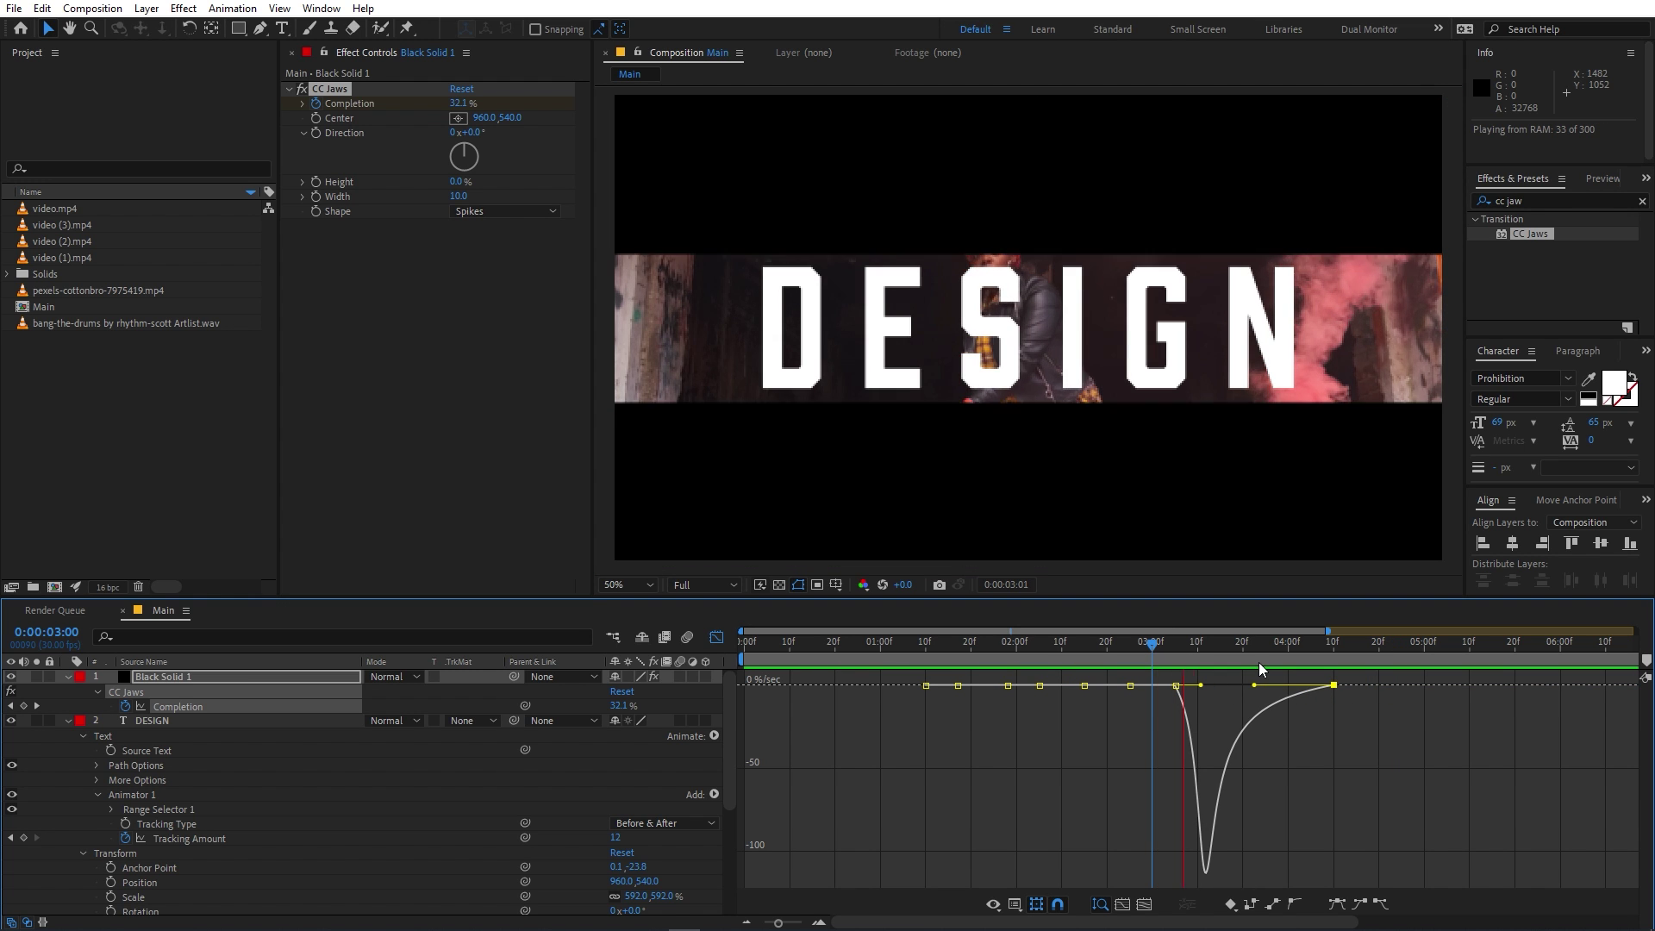
key(space)
key(shift+F3)
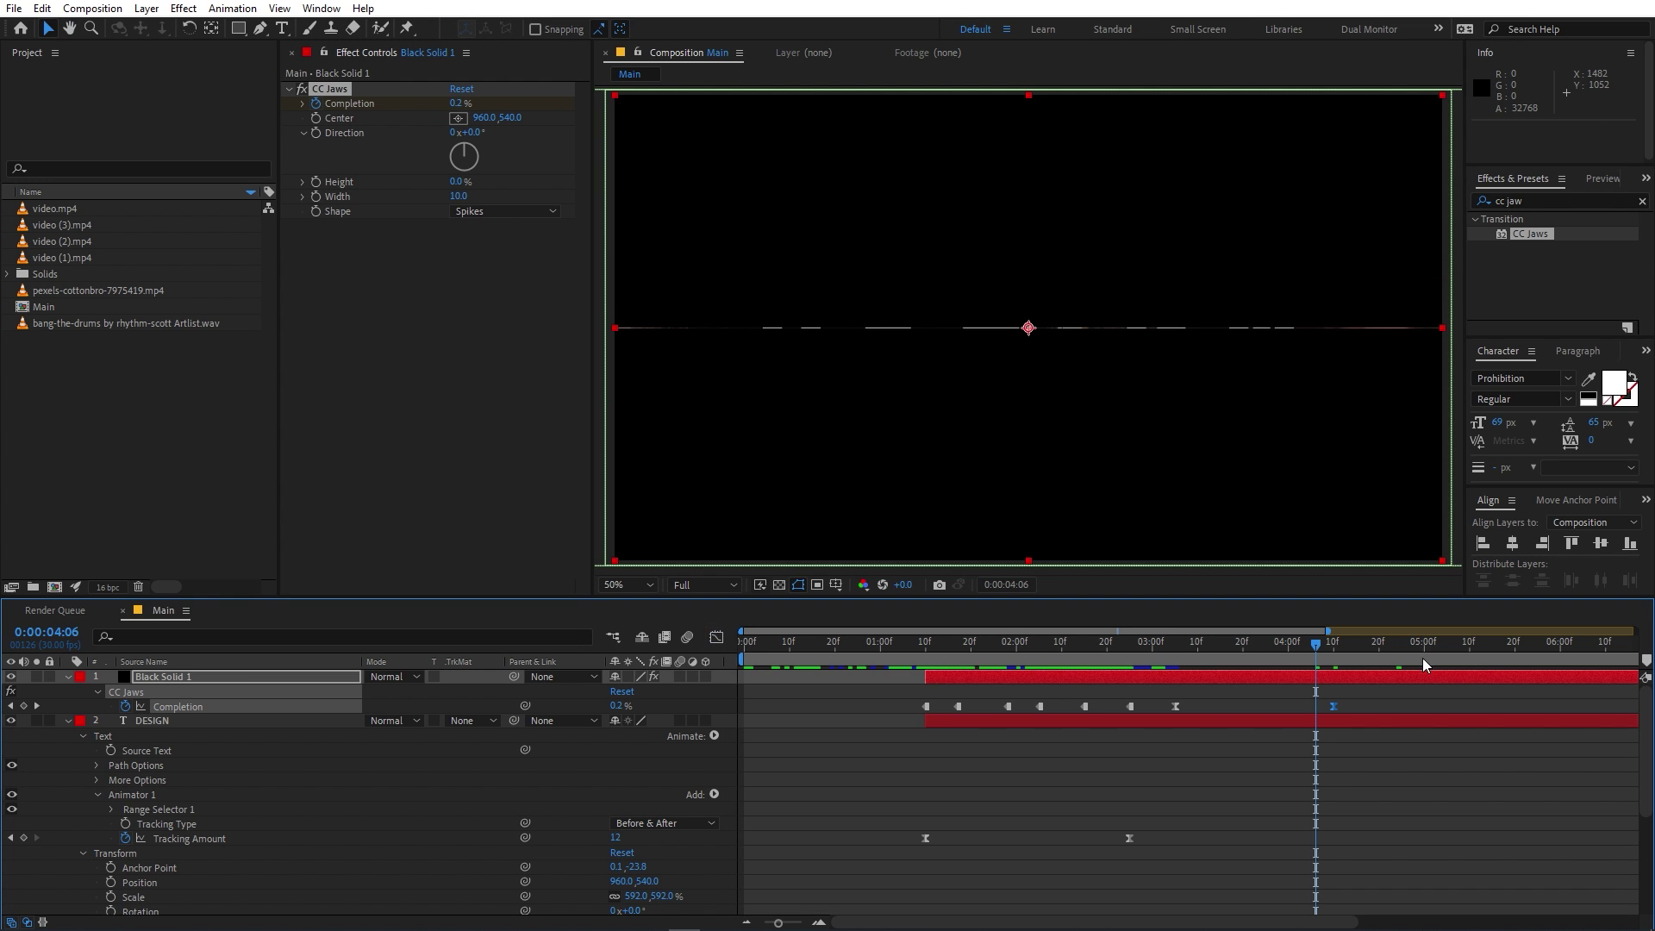
key(space)
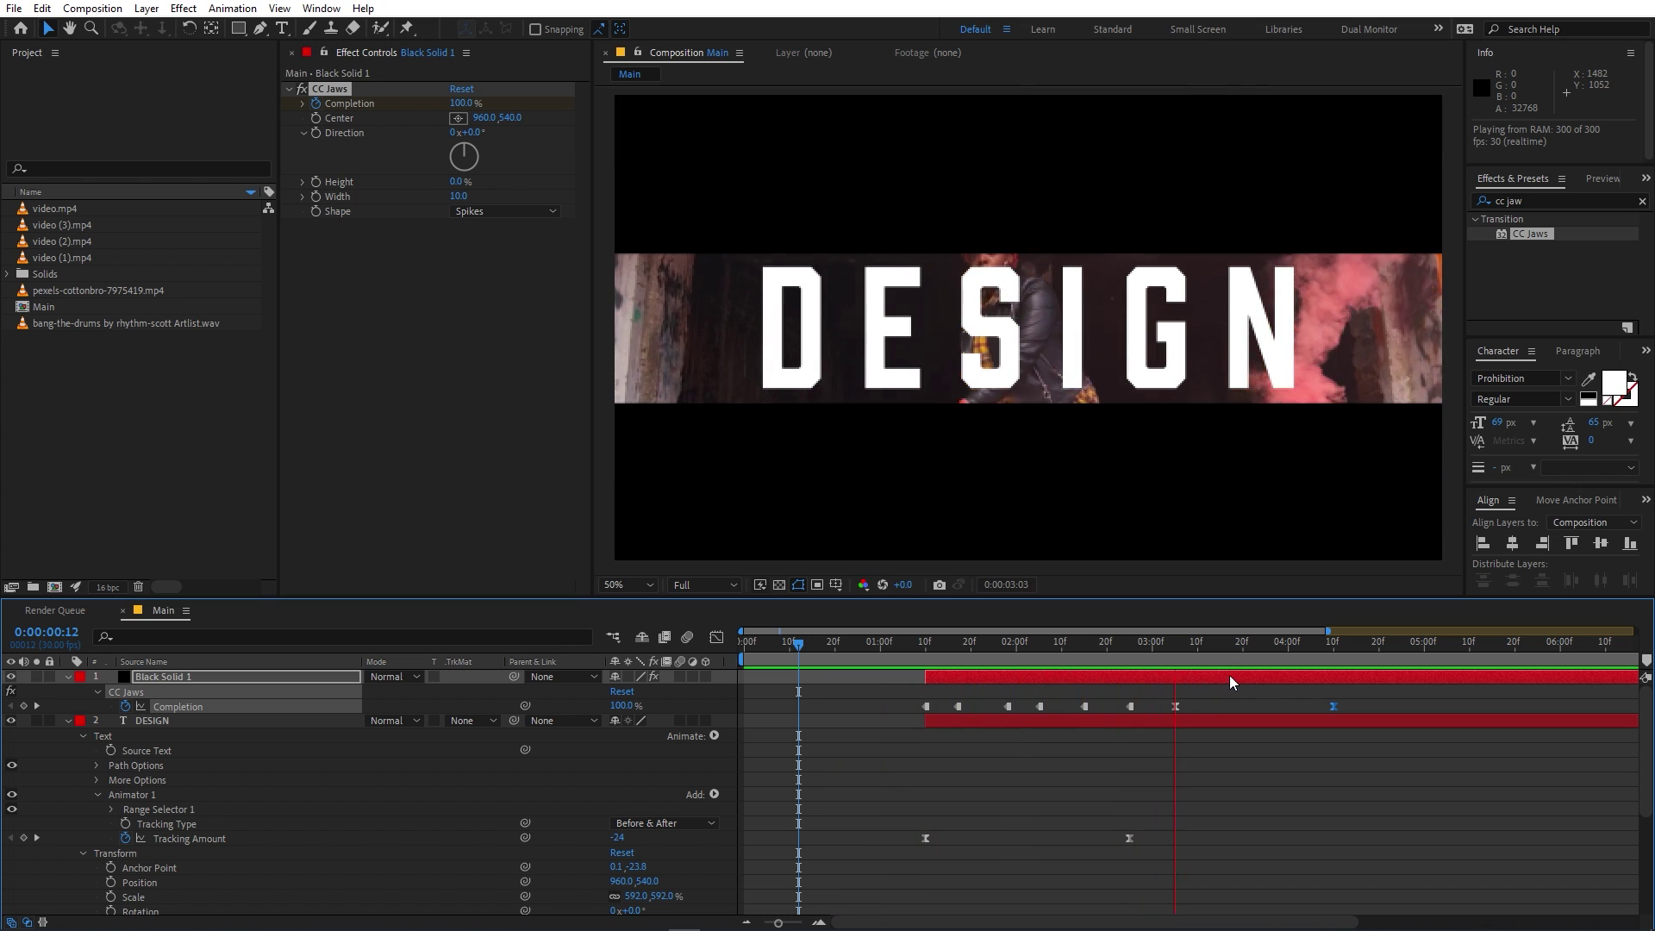
key(space)
Step: Keyframe the DESIGN layer's Scale at 0:00:01:10 and 0:00:03:05, setting the first keyframe to 853.5%
drag(1193, 650, 917, 682)
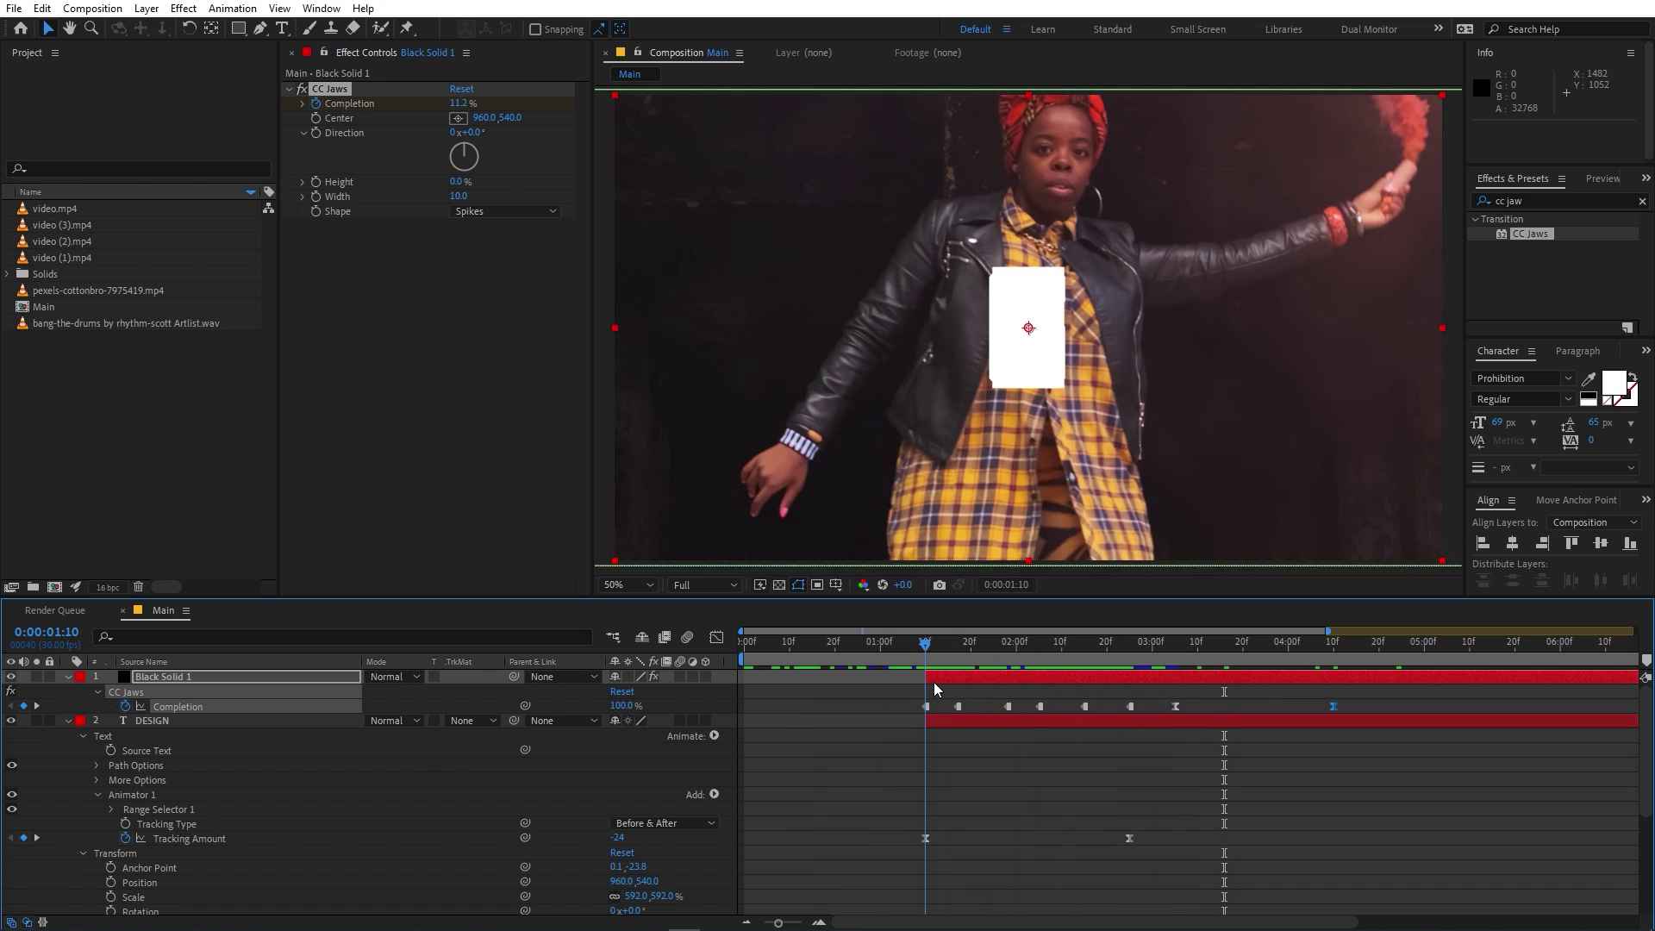
key(s)
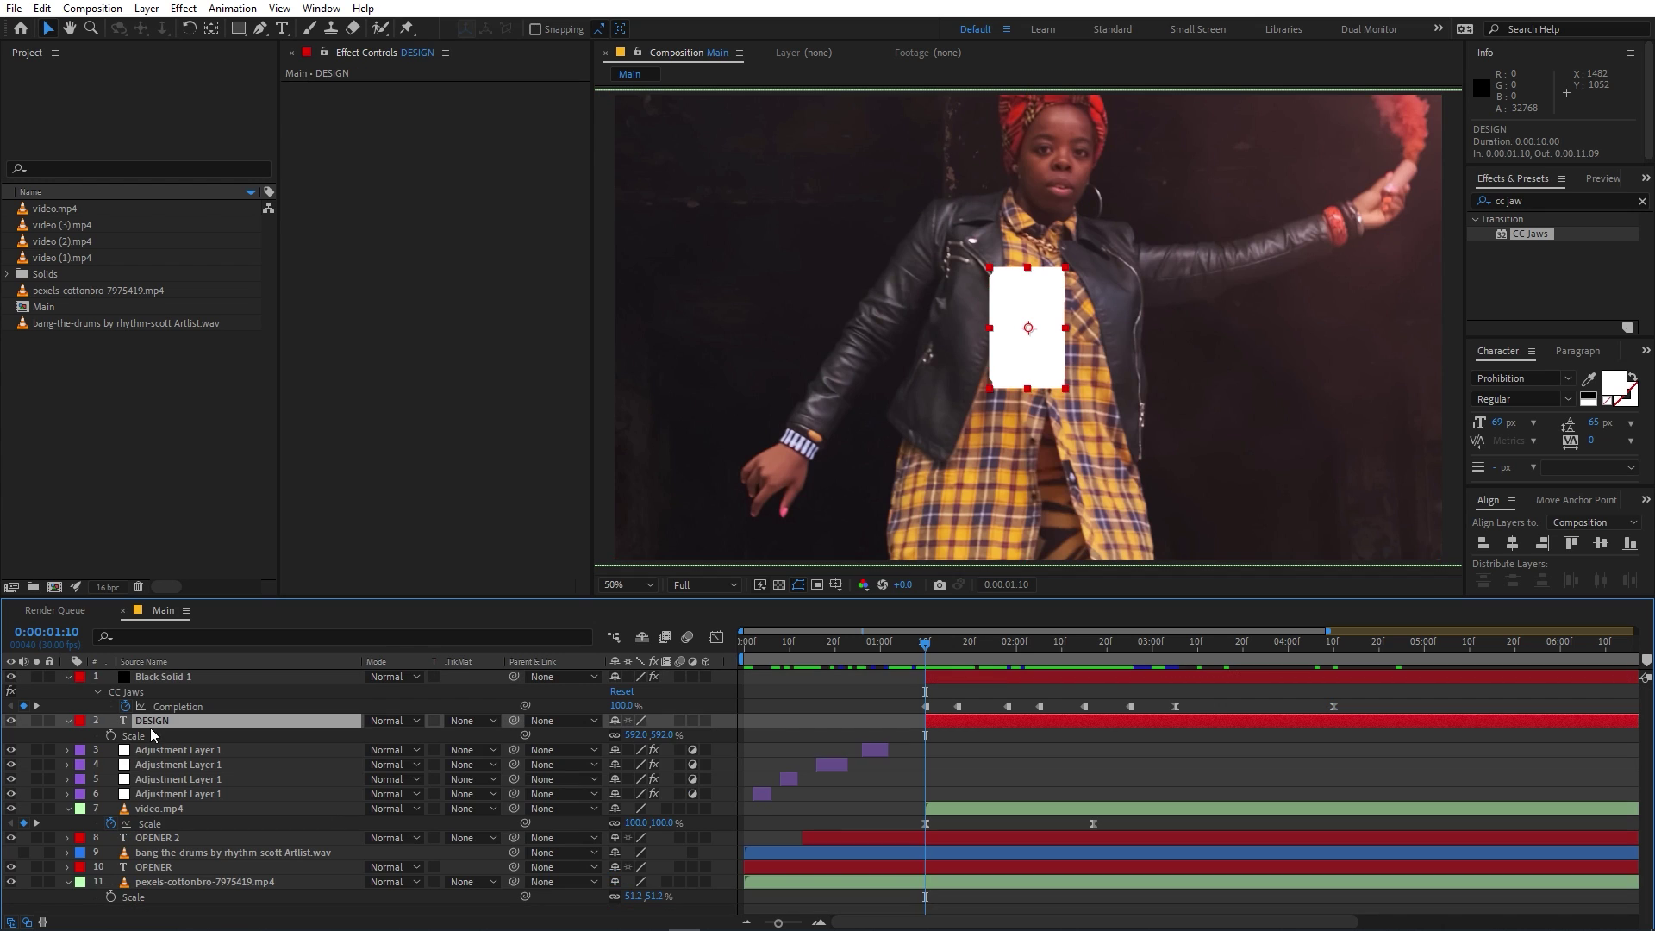
click(111, 737)
drag(976, 664, 1175, 662)
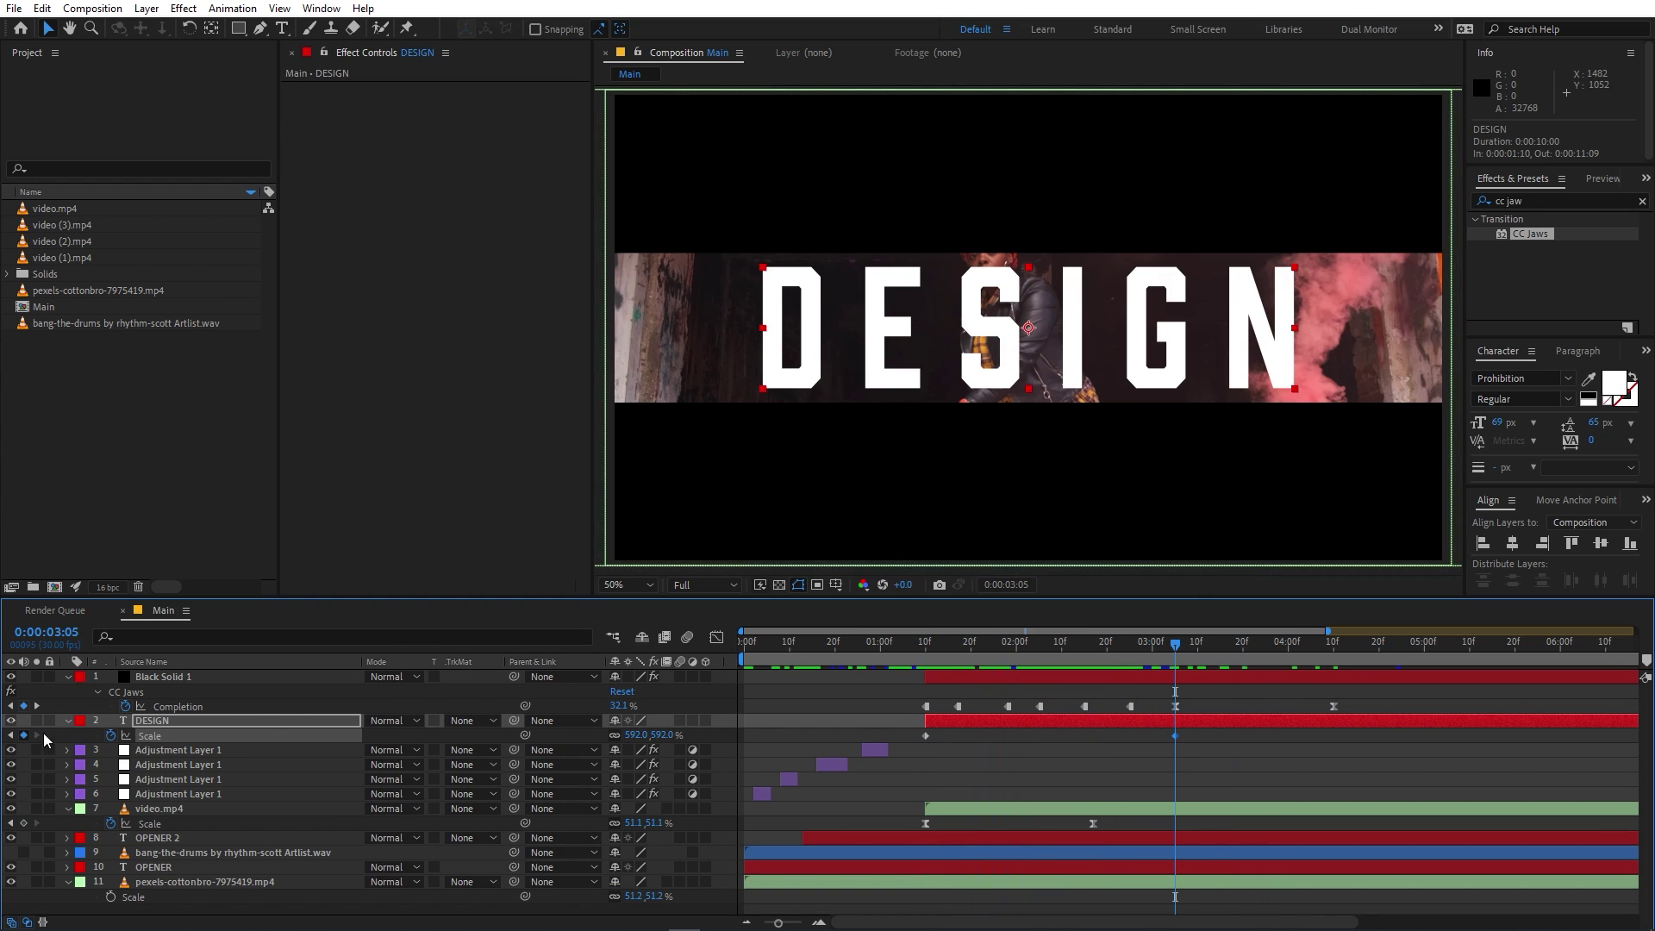
drag(1077, 642, 931, 664)
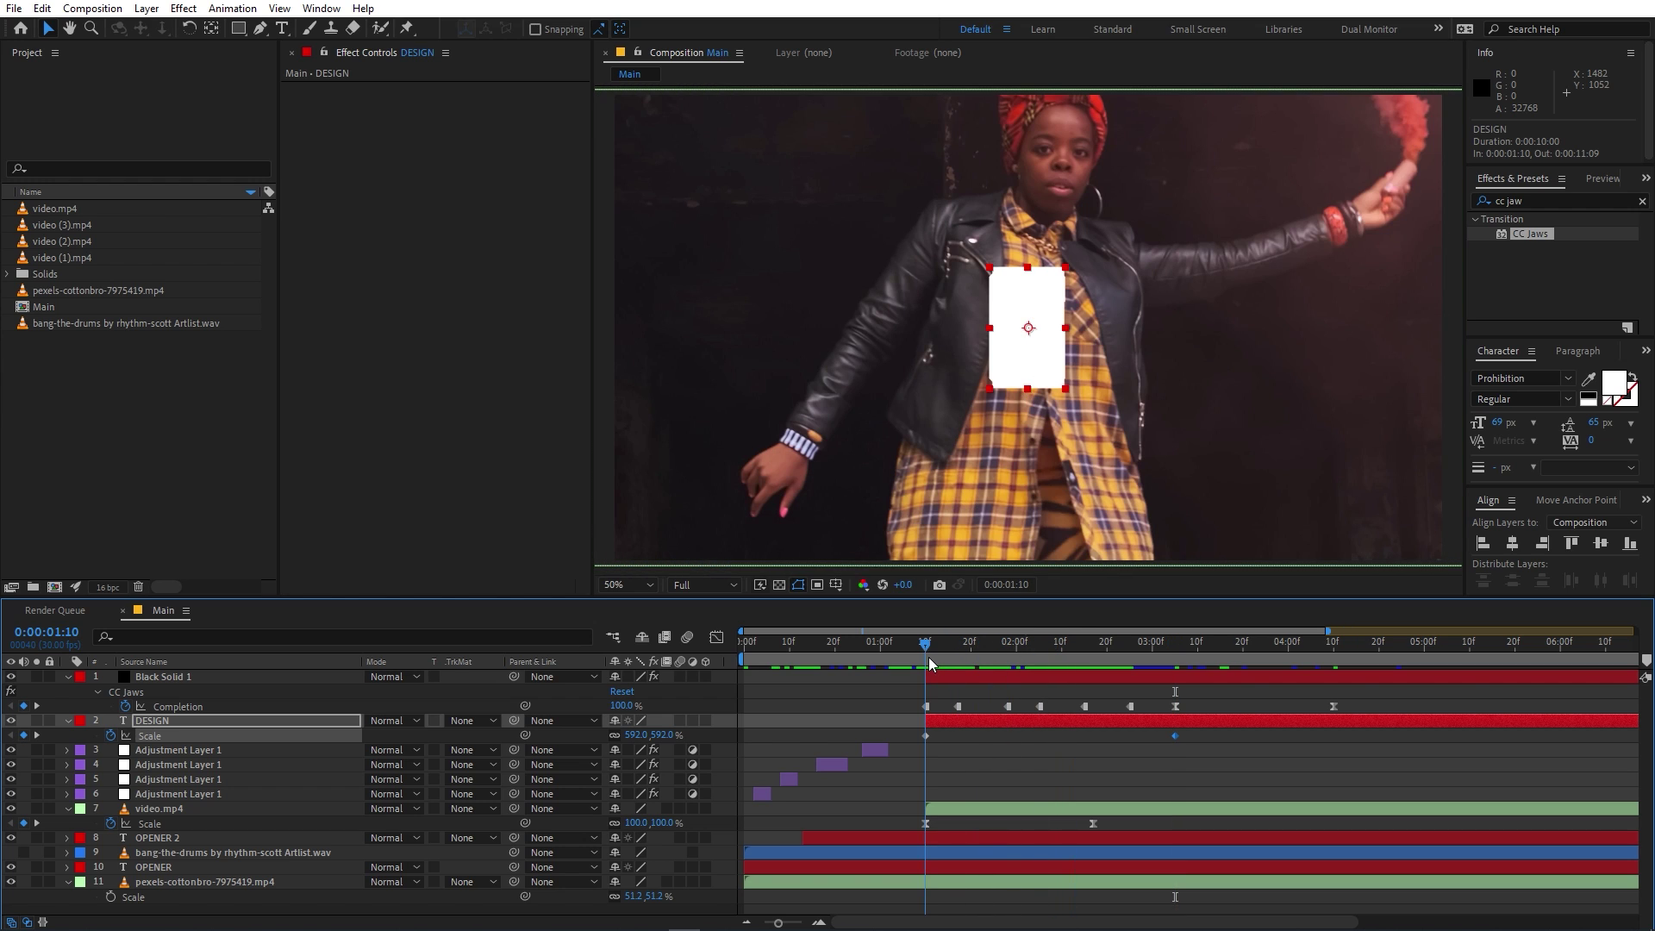
drag(634, 735, 753, 735)
drag(635, 735, 745, 735)
Step: Easy-ease the DESIGN layer's Scale keyframes, reshape the speed graph for a fast start and long slow-down, and preview it
drag(1245, 730, 891, 742)
key(F9)
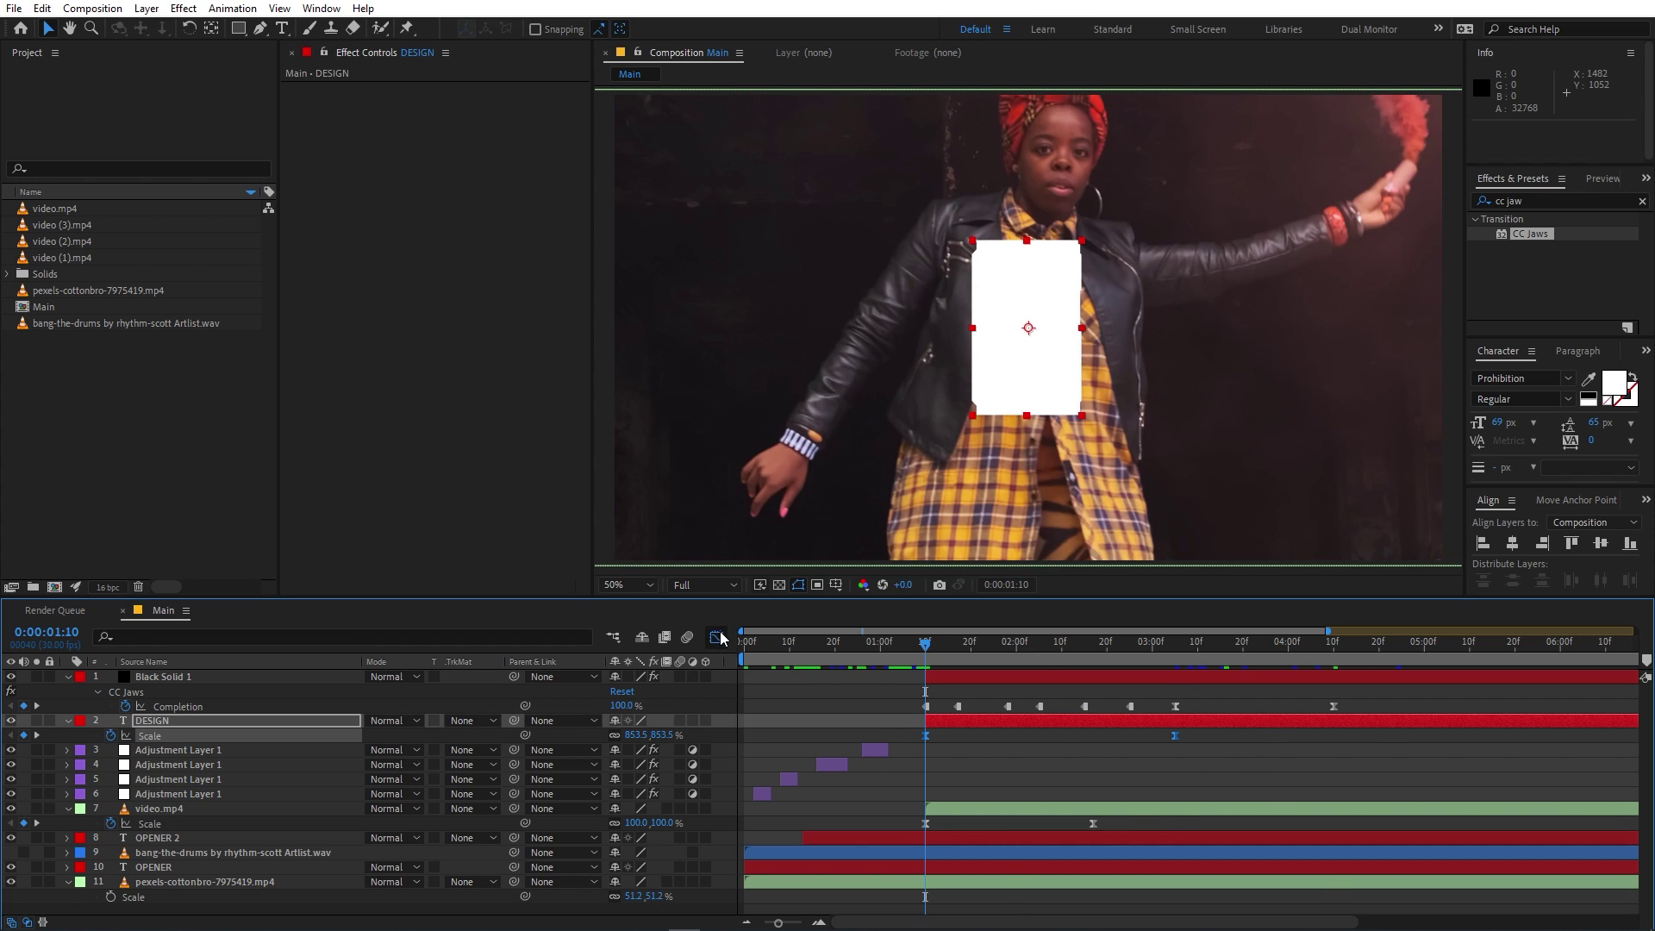
click(716, 637)
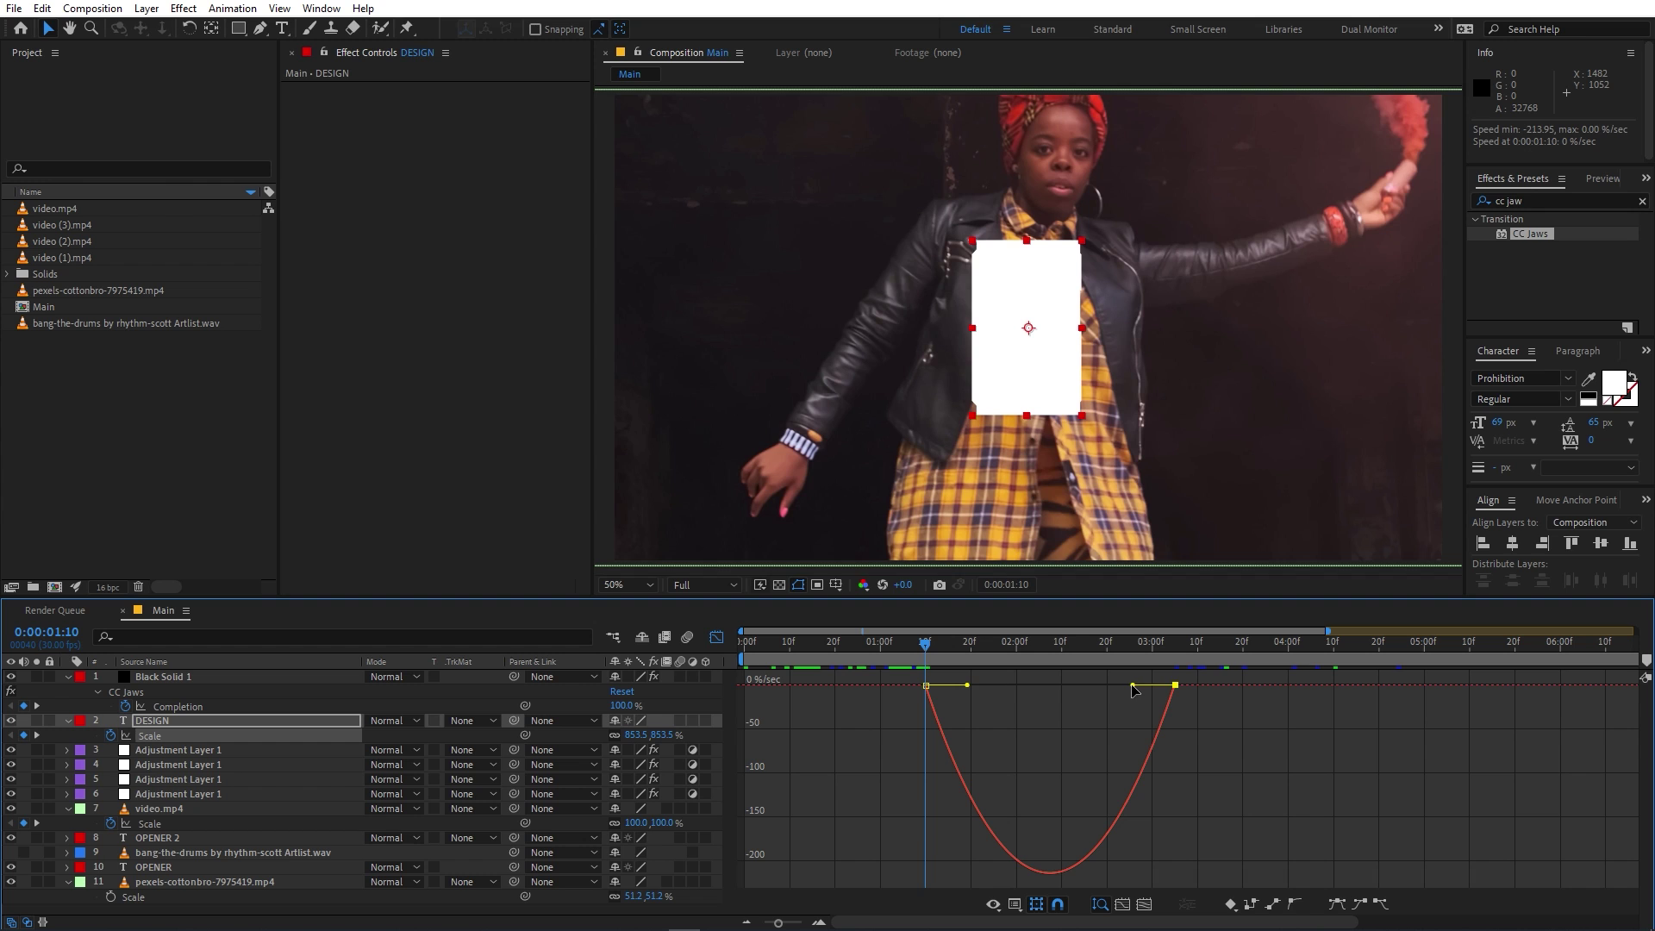
drag(1132, 685, 915, 683)
key(space)
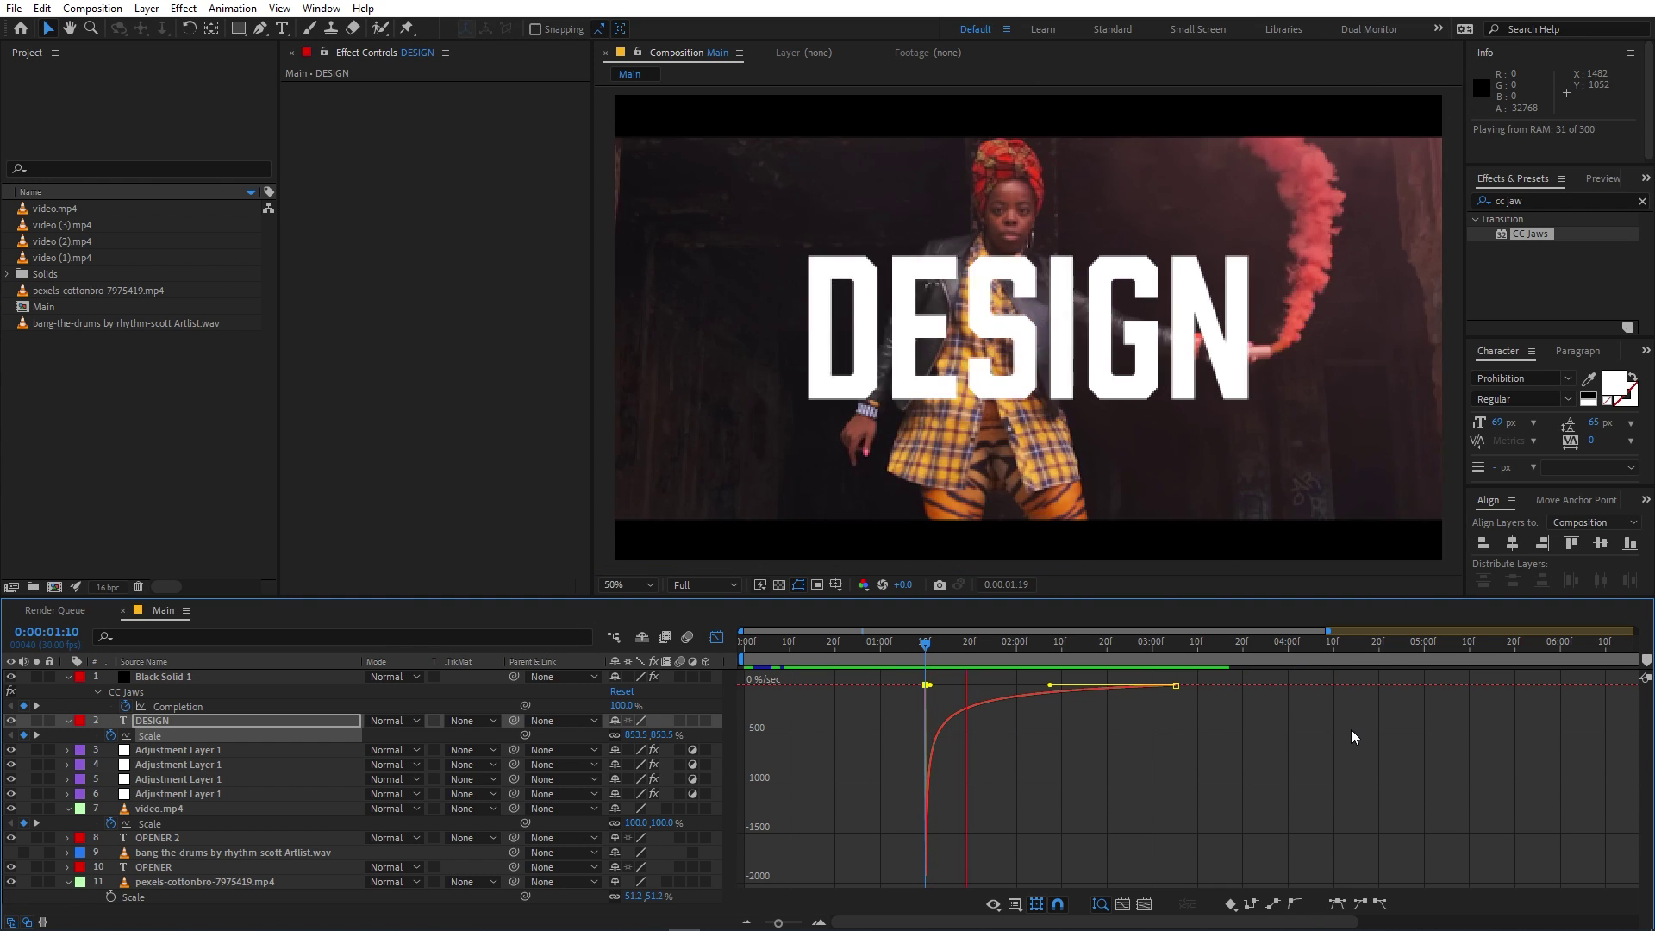
key(space)
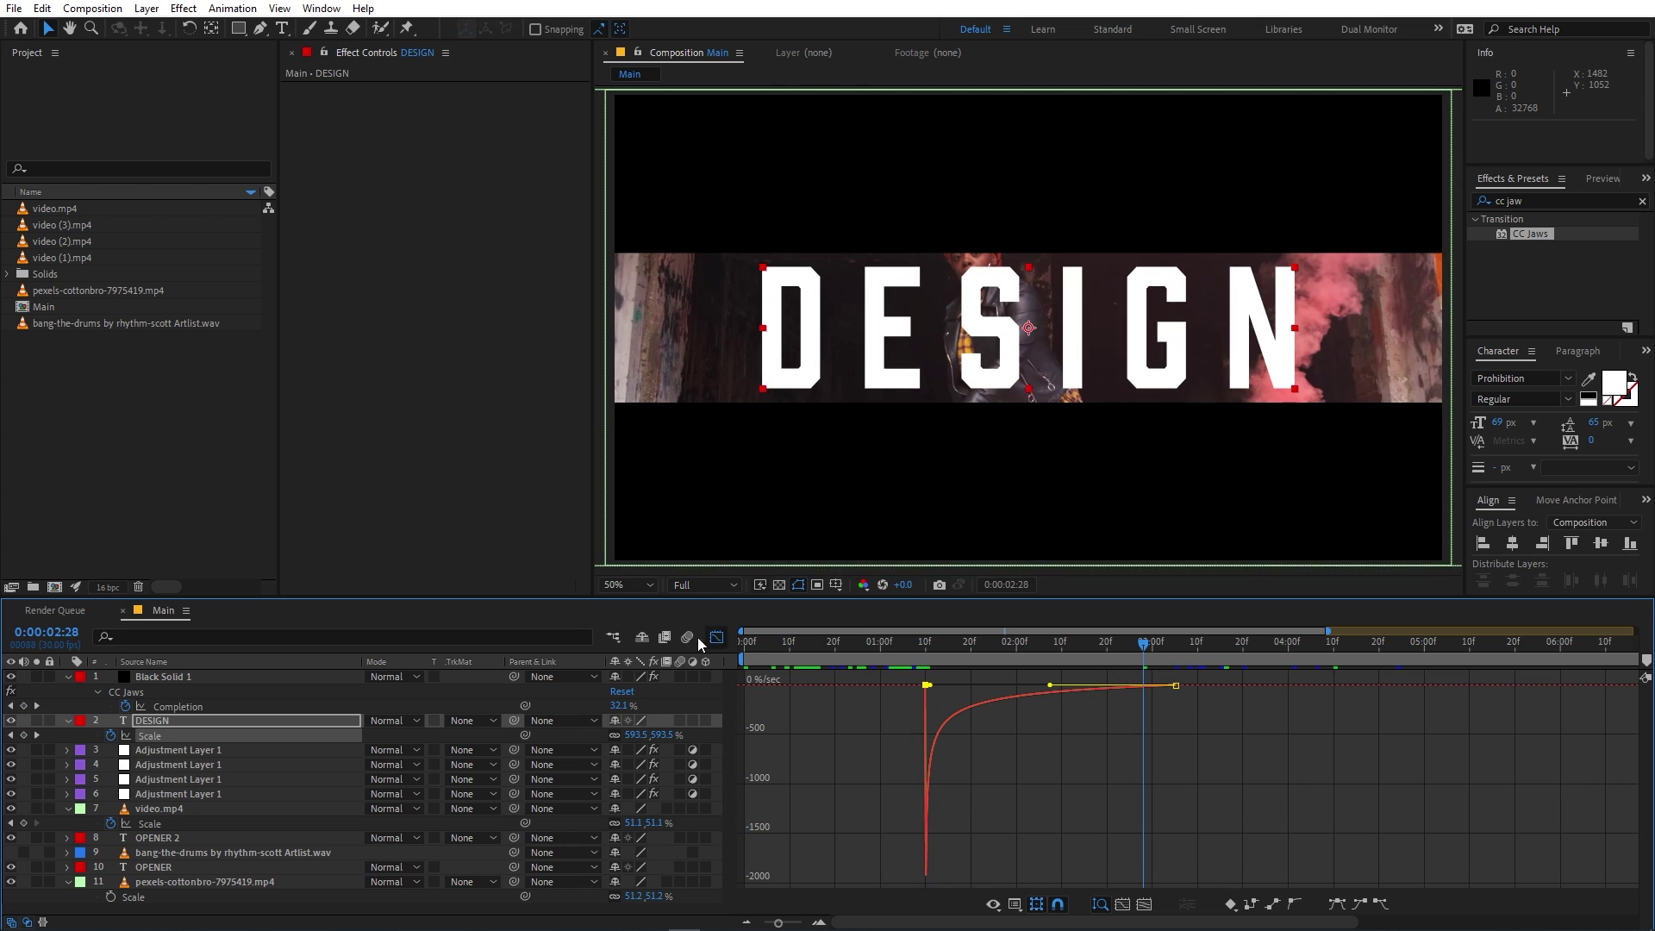
click(716, 637)
Step: Collapse Black Solid 1, add video (3).mp4 at the top of the layer stack, and scale it to 77.4%
drag(1010, 662, 1154, 662)
click(1090, 762)
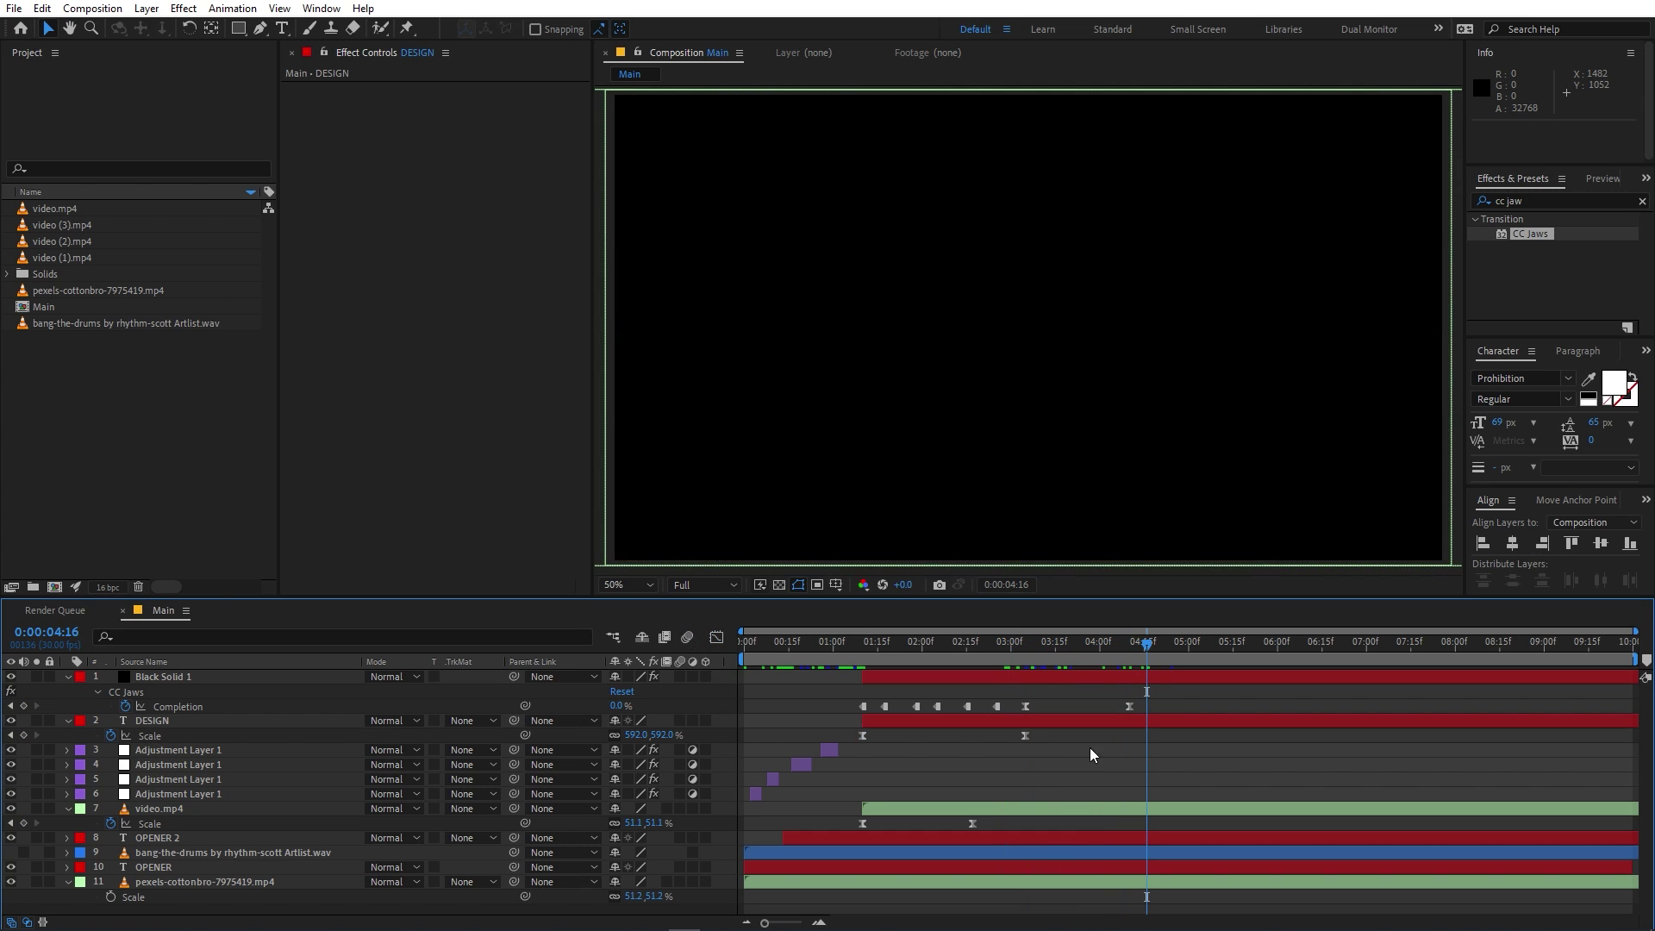
click(69, 677)
click(97, 535)
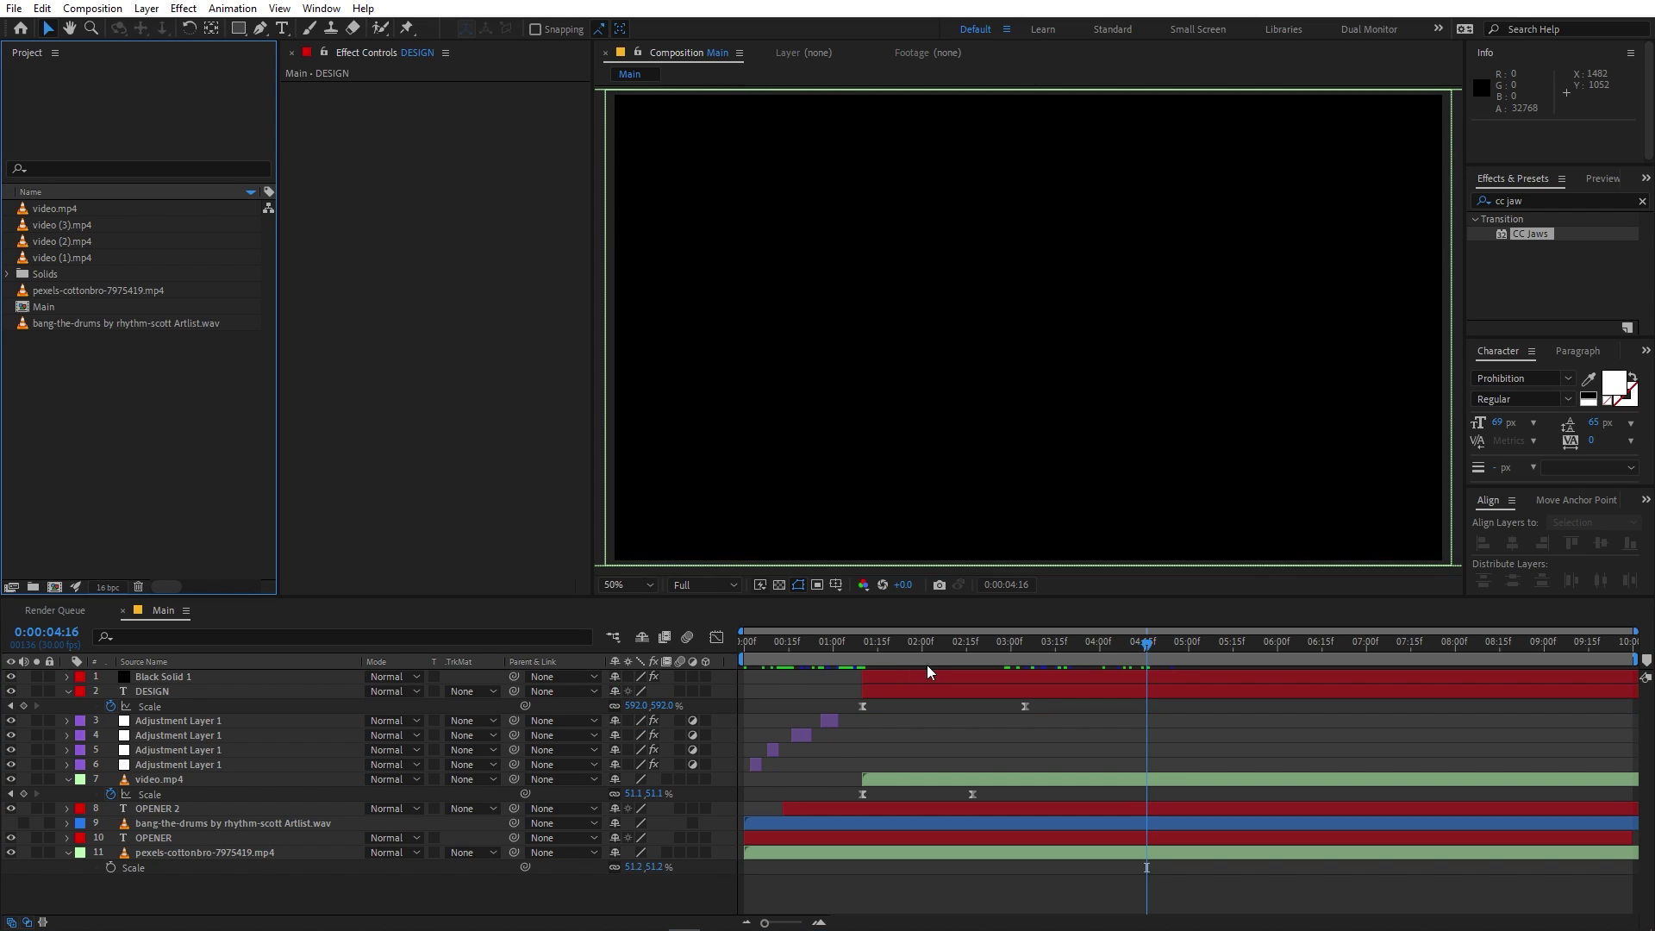
click(41, 211)
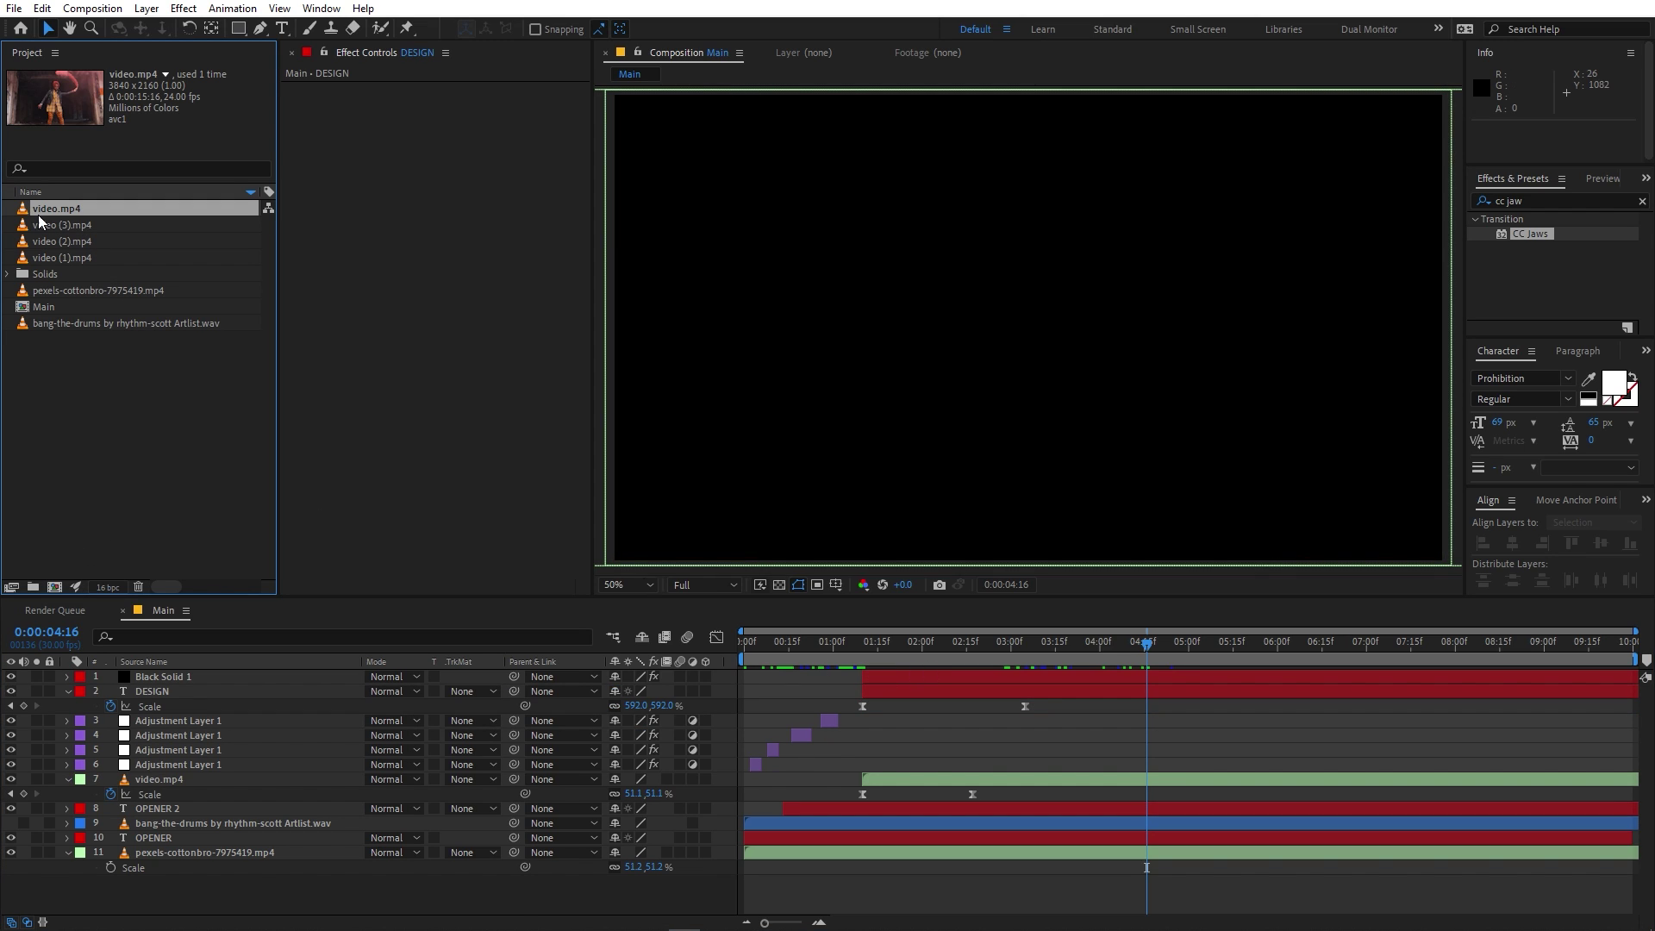
click(41, 227)
drag(58, 234, 1083, 673)
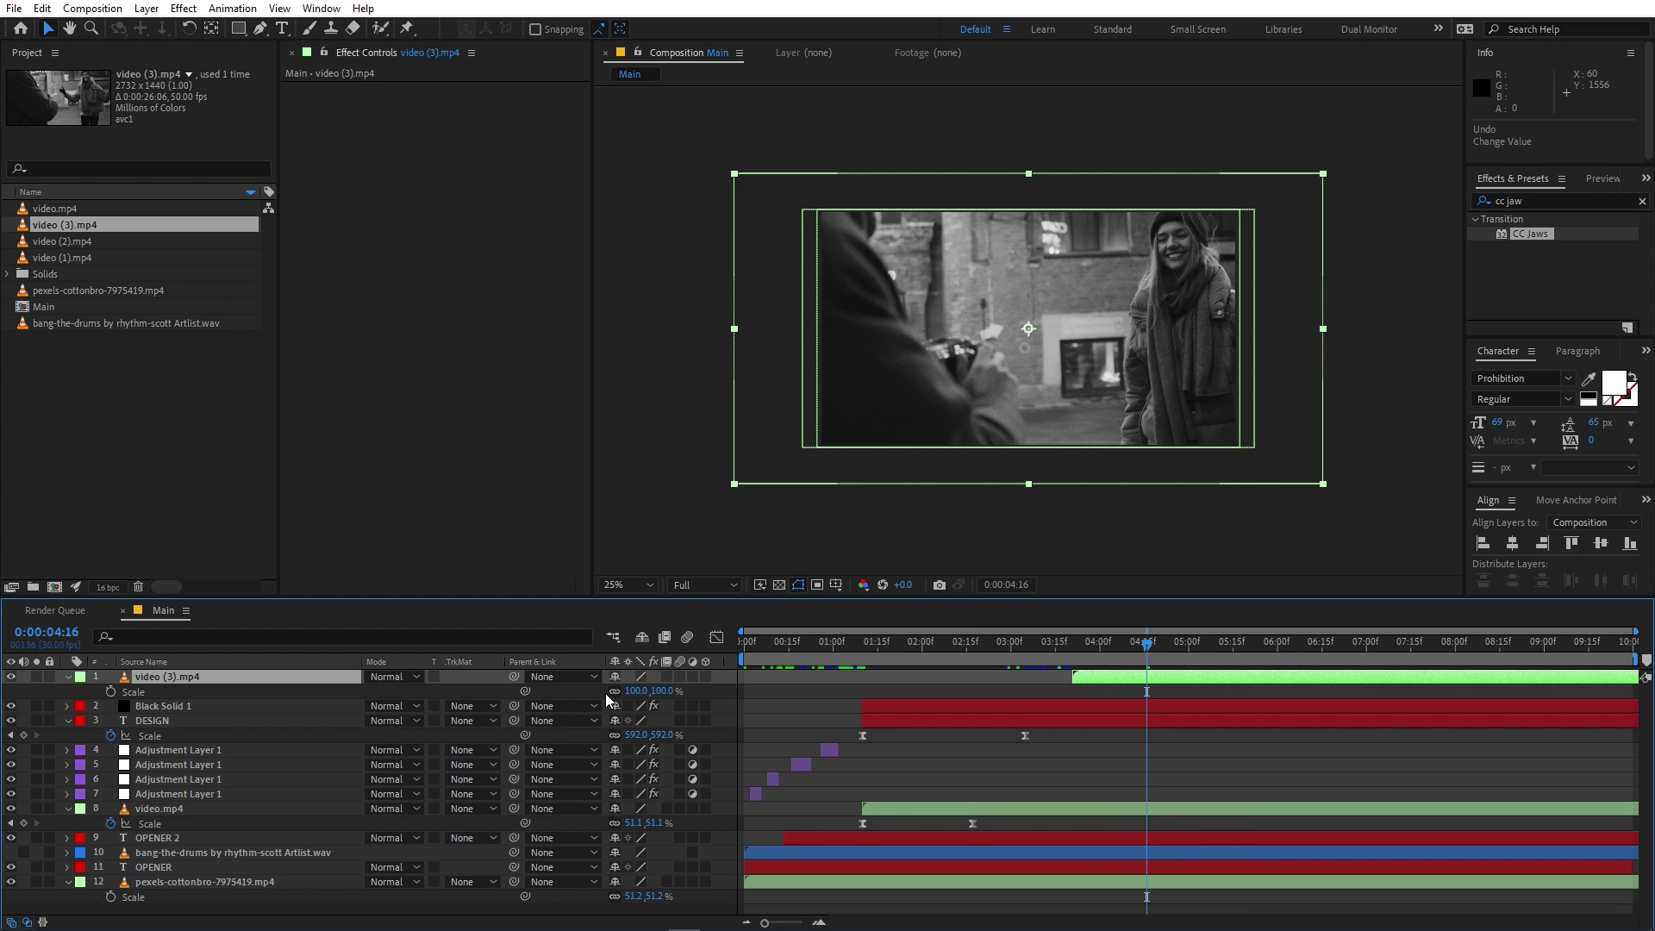
drag(638, 691, 455, 712)
key(period)
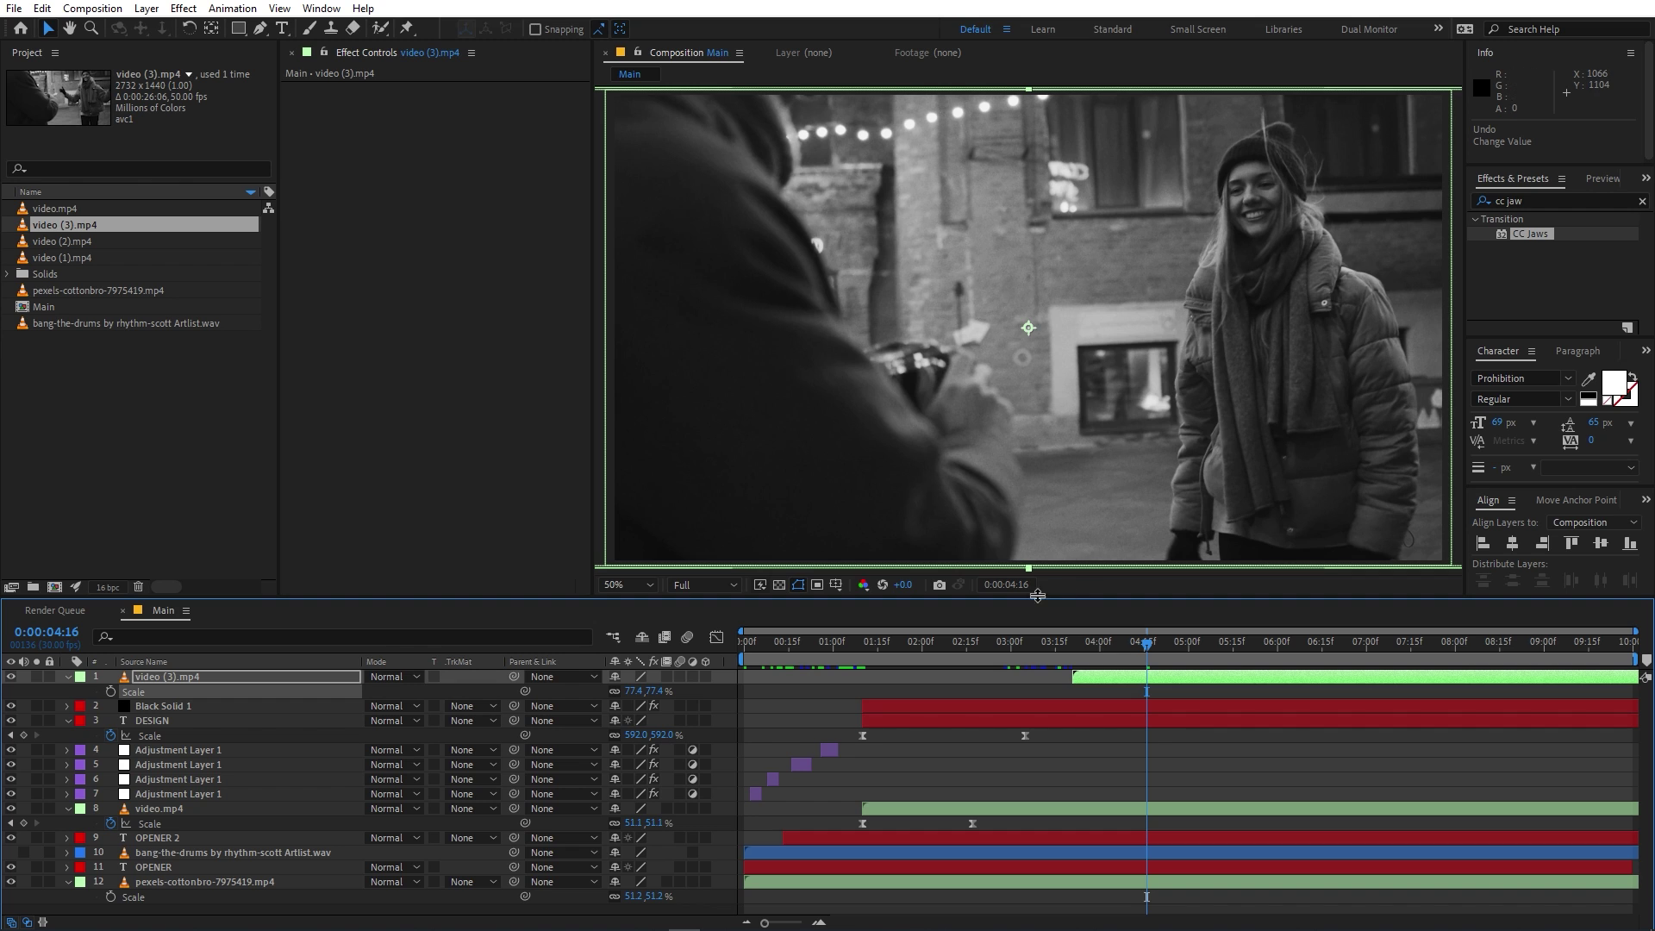
Step: Preview the video (3).mp4 clip and shift its layer so it starts at 0:00:03:09
drag(960, 651, 1169, 679)
key(space)
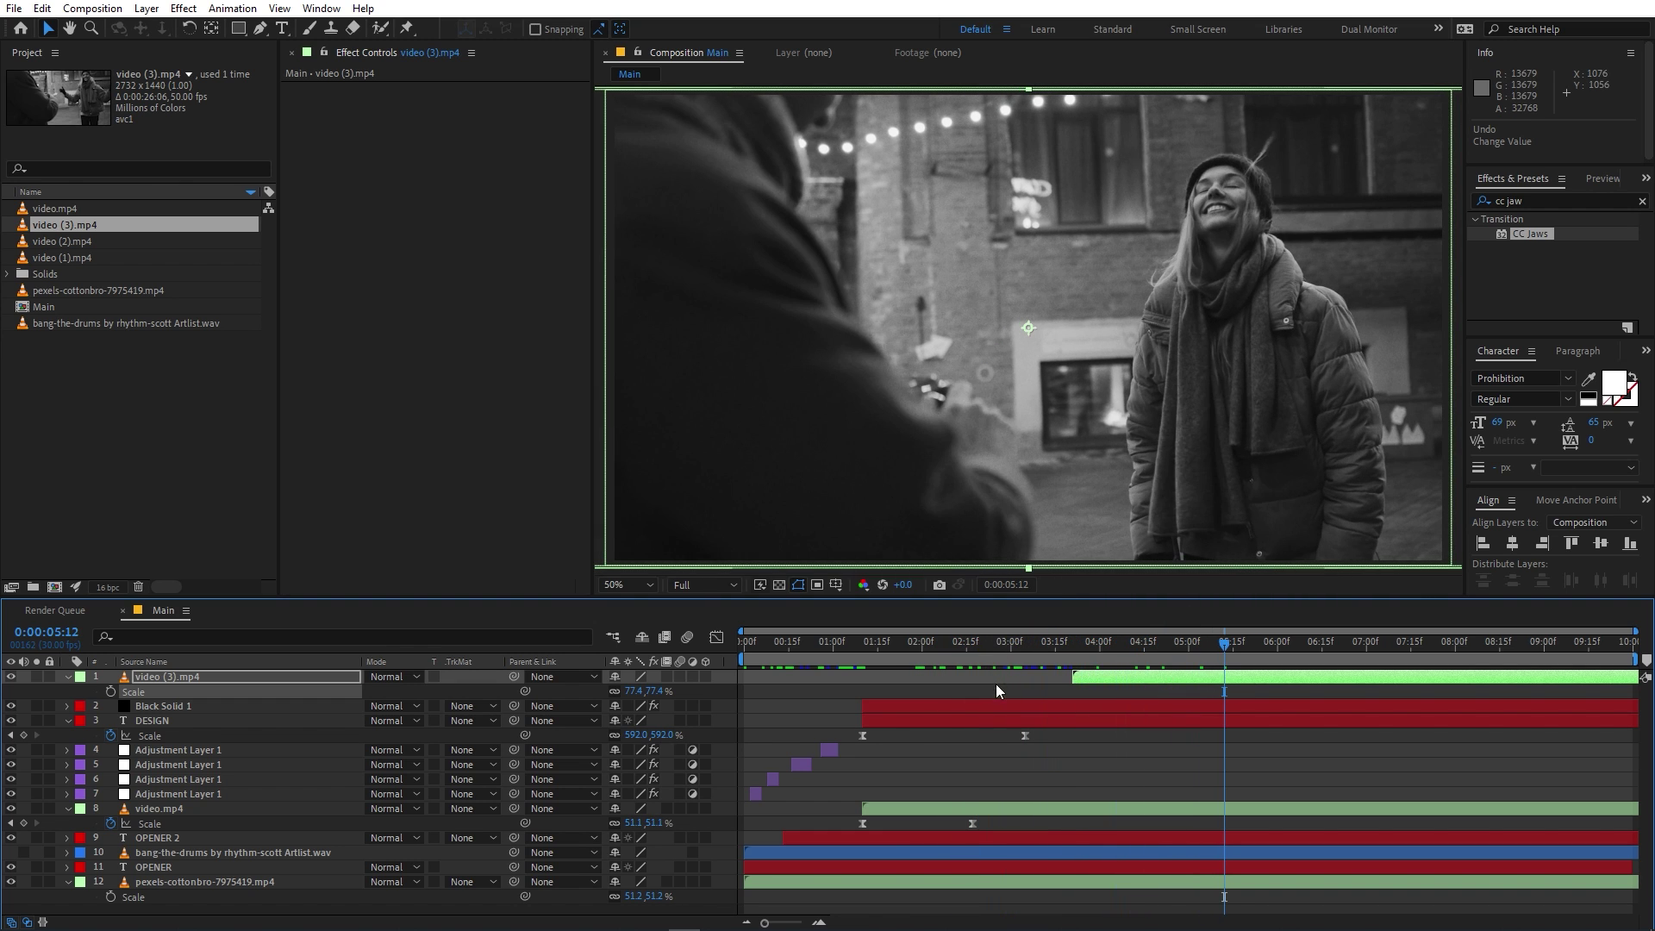
click(1035, 658)
drag(1088, 668, 1189, 671)
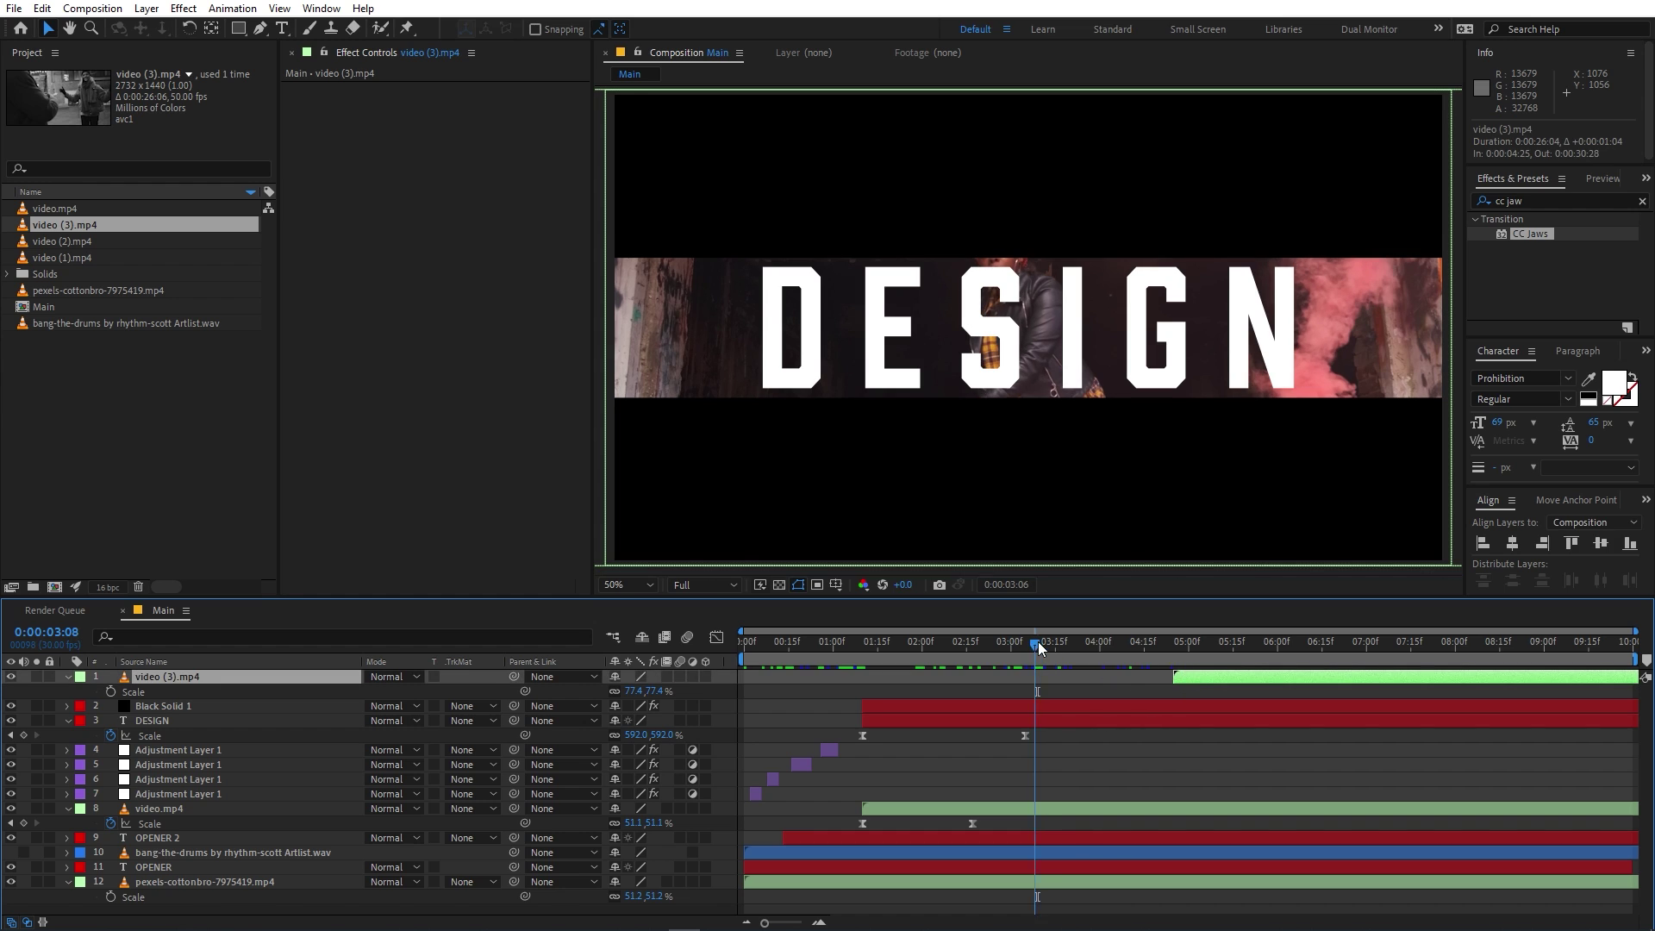
drag(1037, 641, 1052, 681)
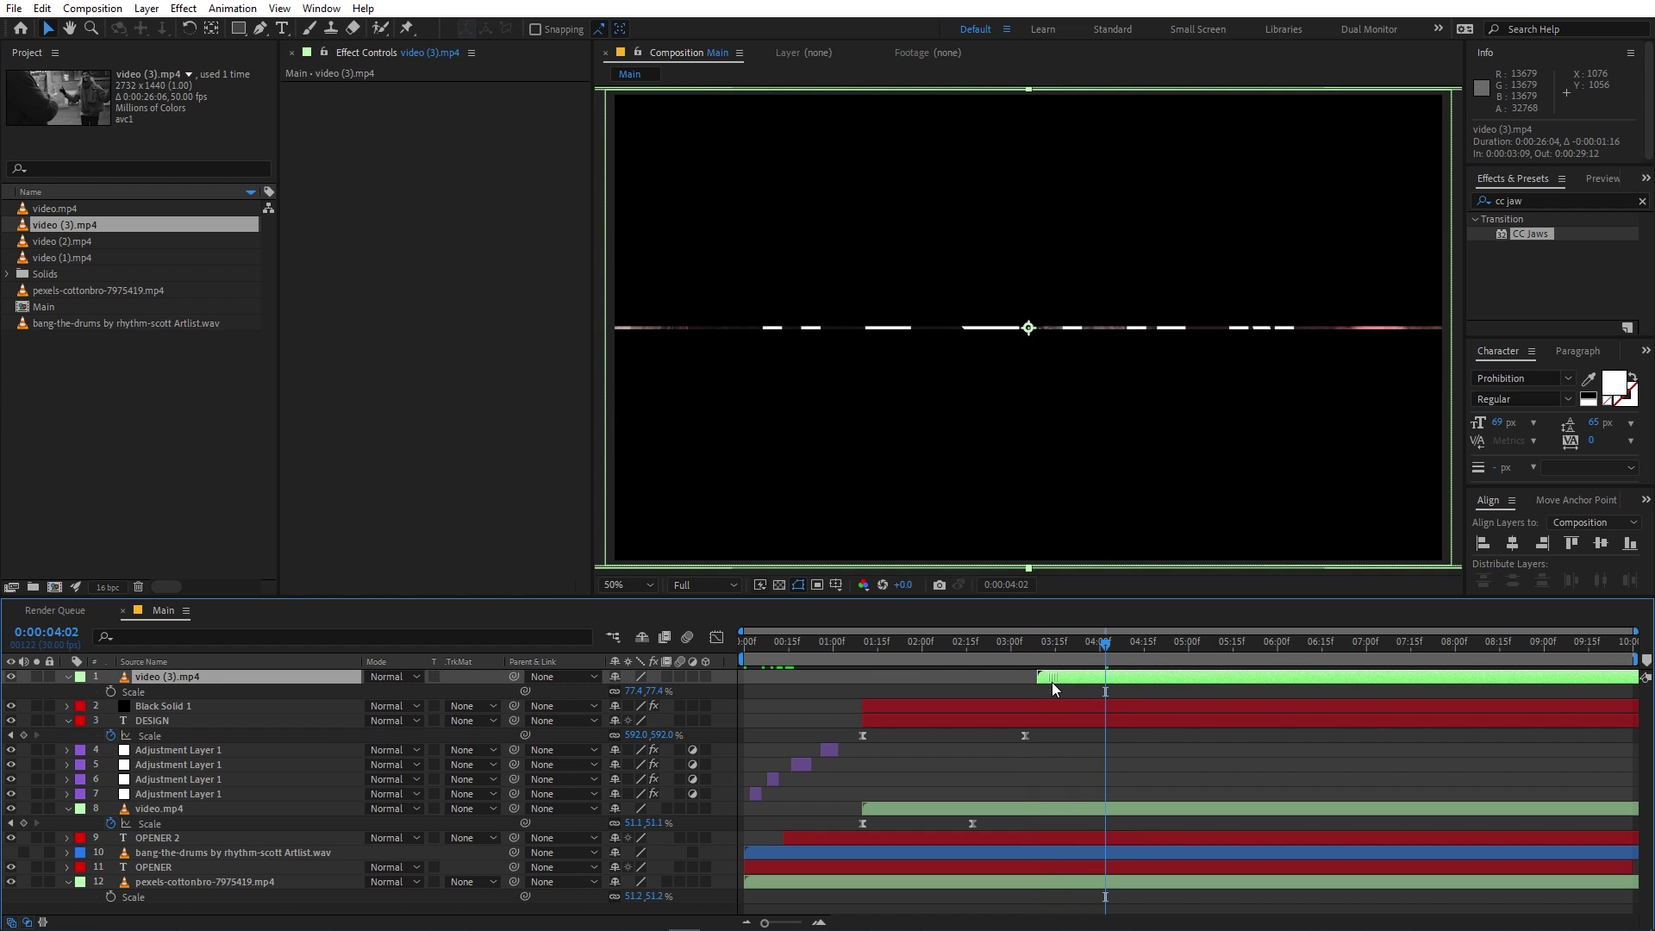
click(167, 551)
click(974, 679)
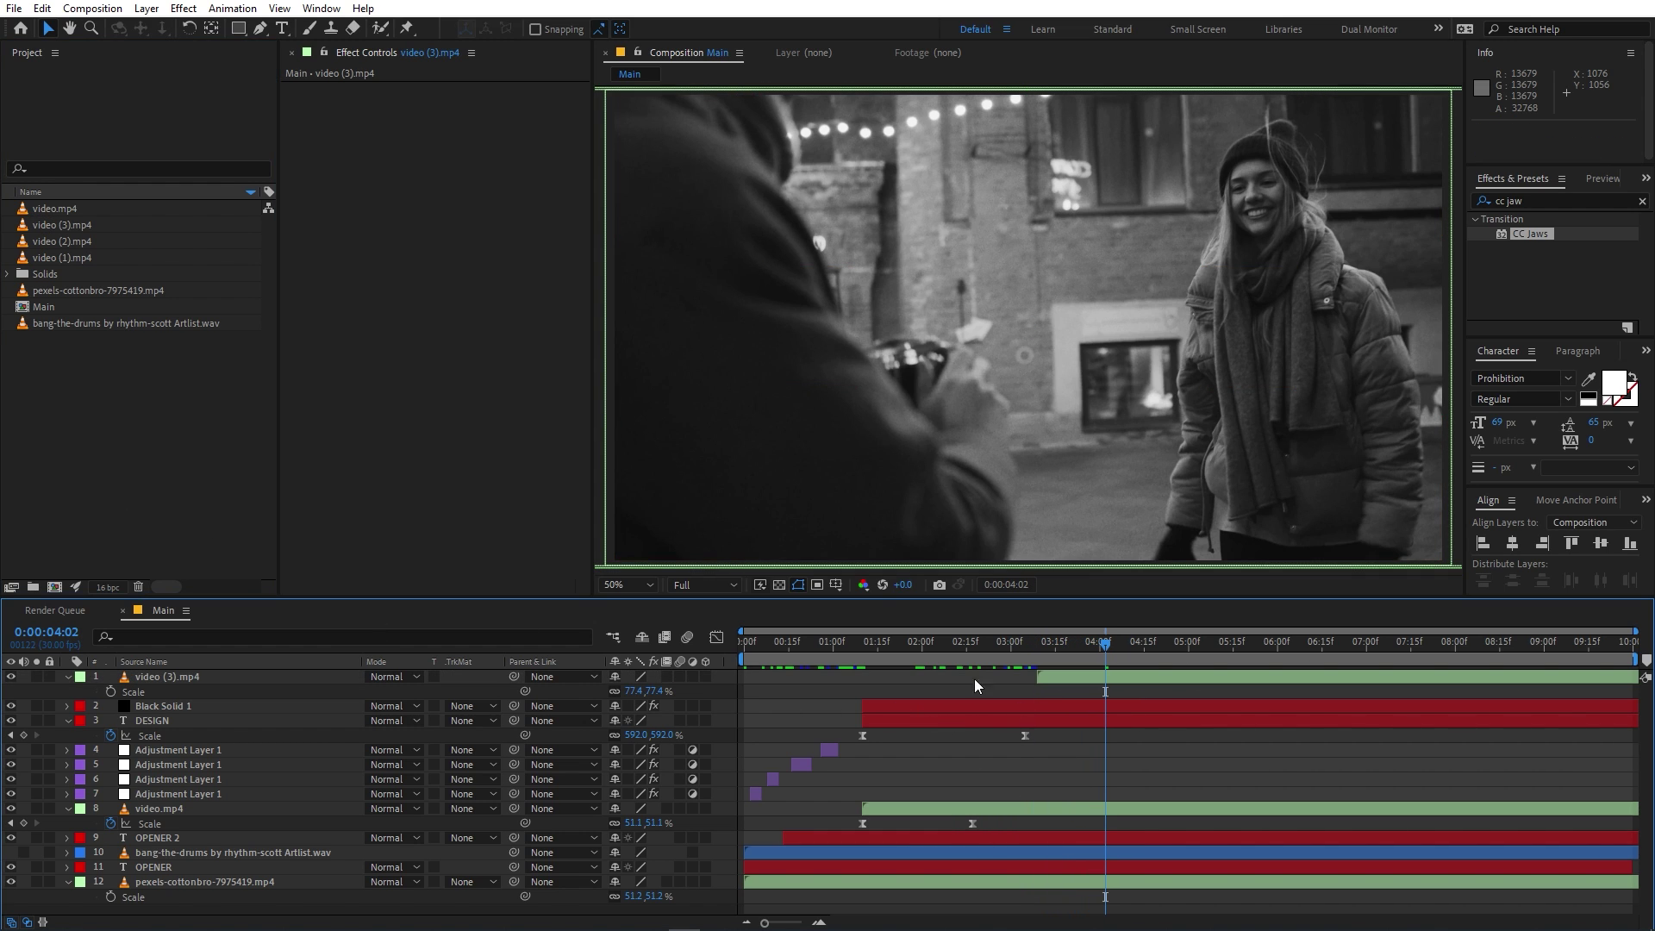
Step: Create a black solid above video (3).mp4 and move its start to 0:00:03:09, along with the playhead
click(156, 12)
mouse_move(175, 28)
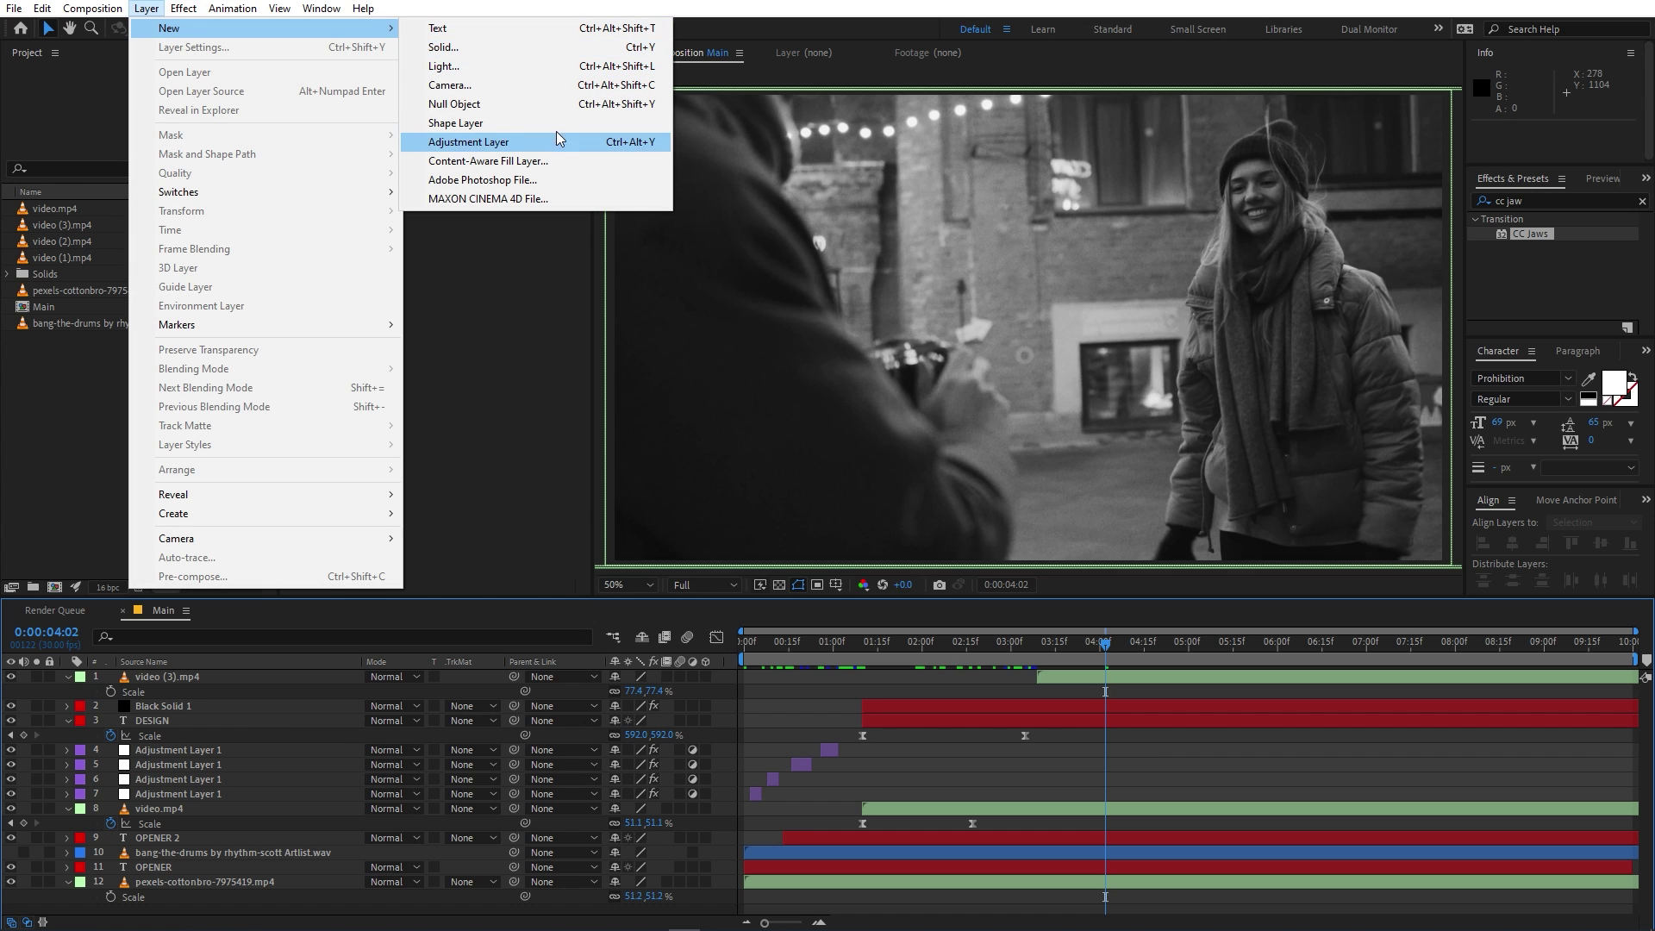
click(507, 48)
click(263, 352)
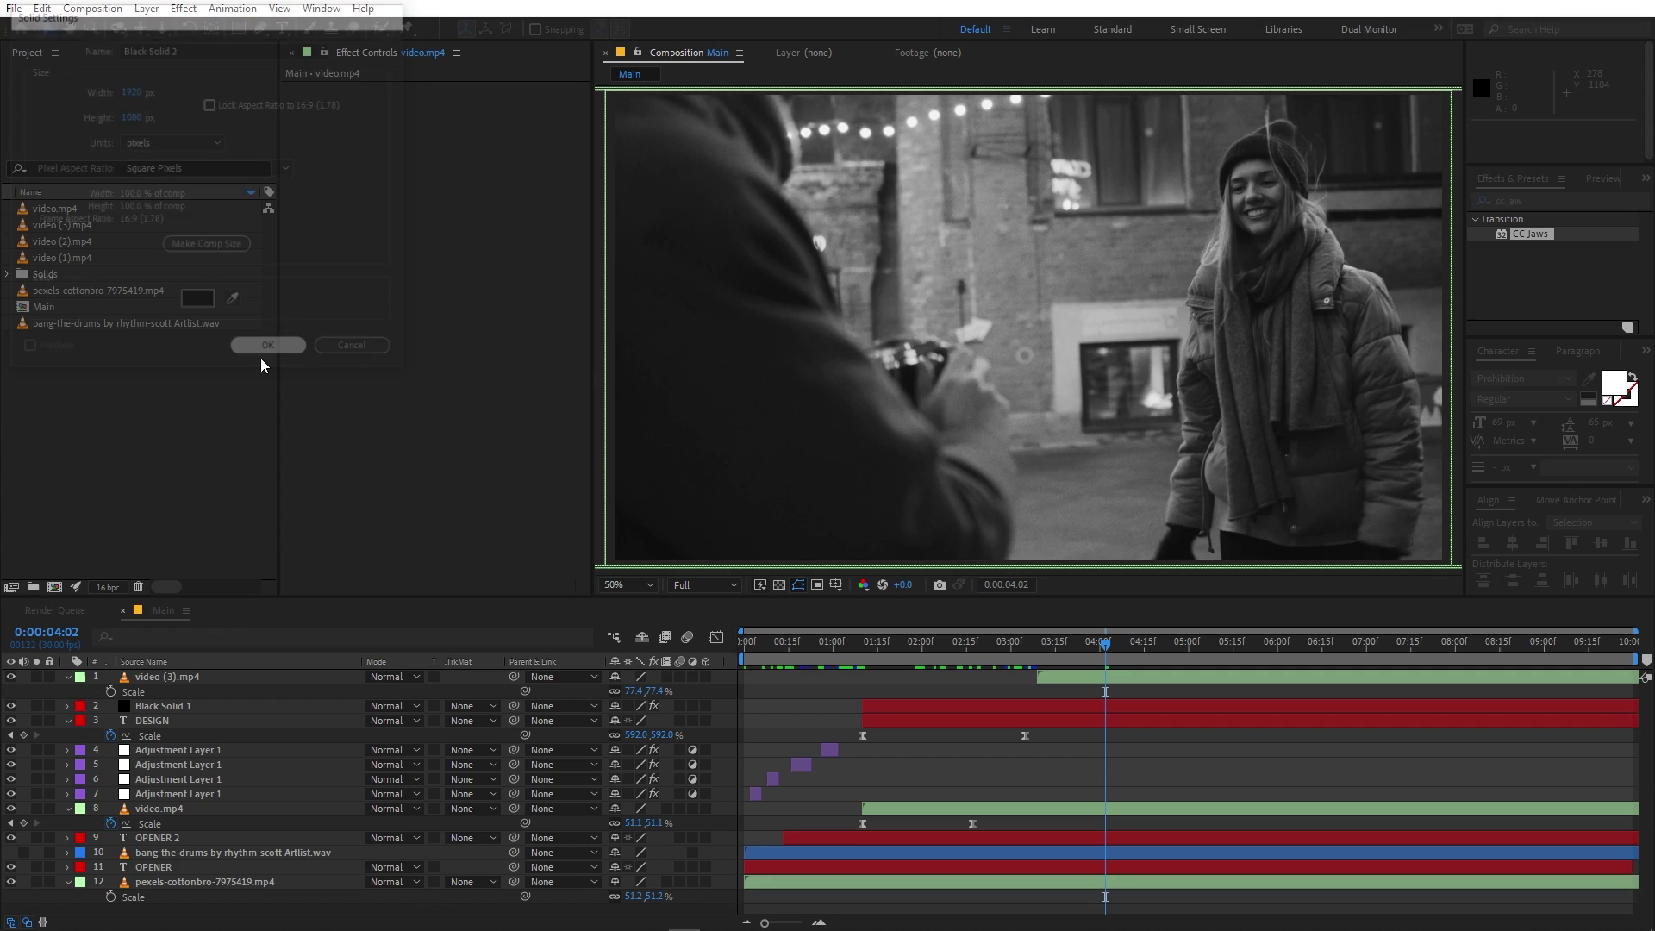
key(s)
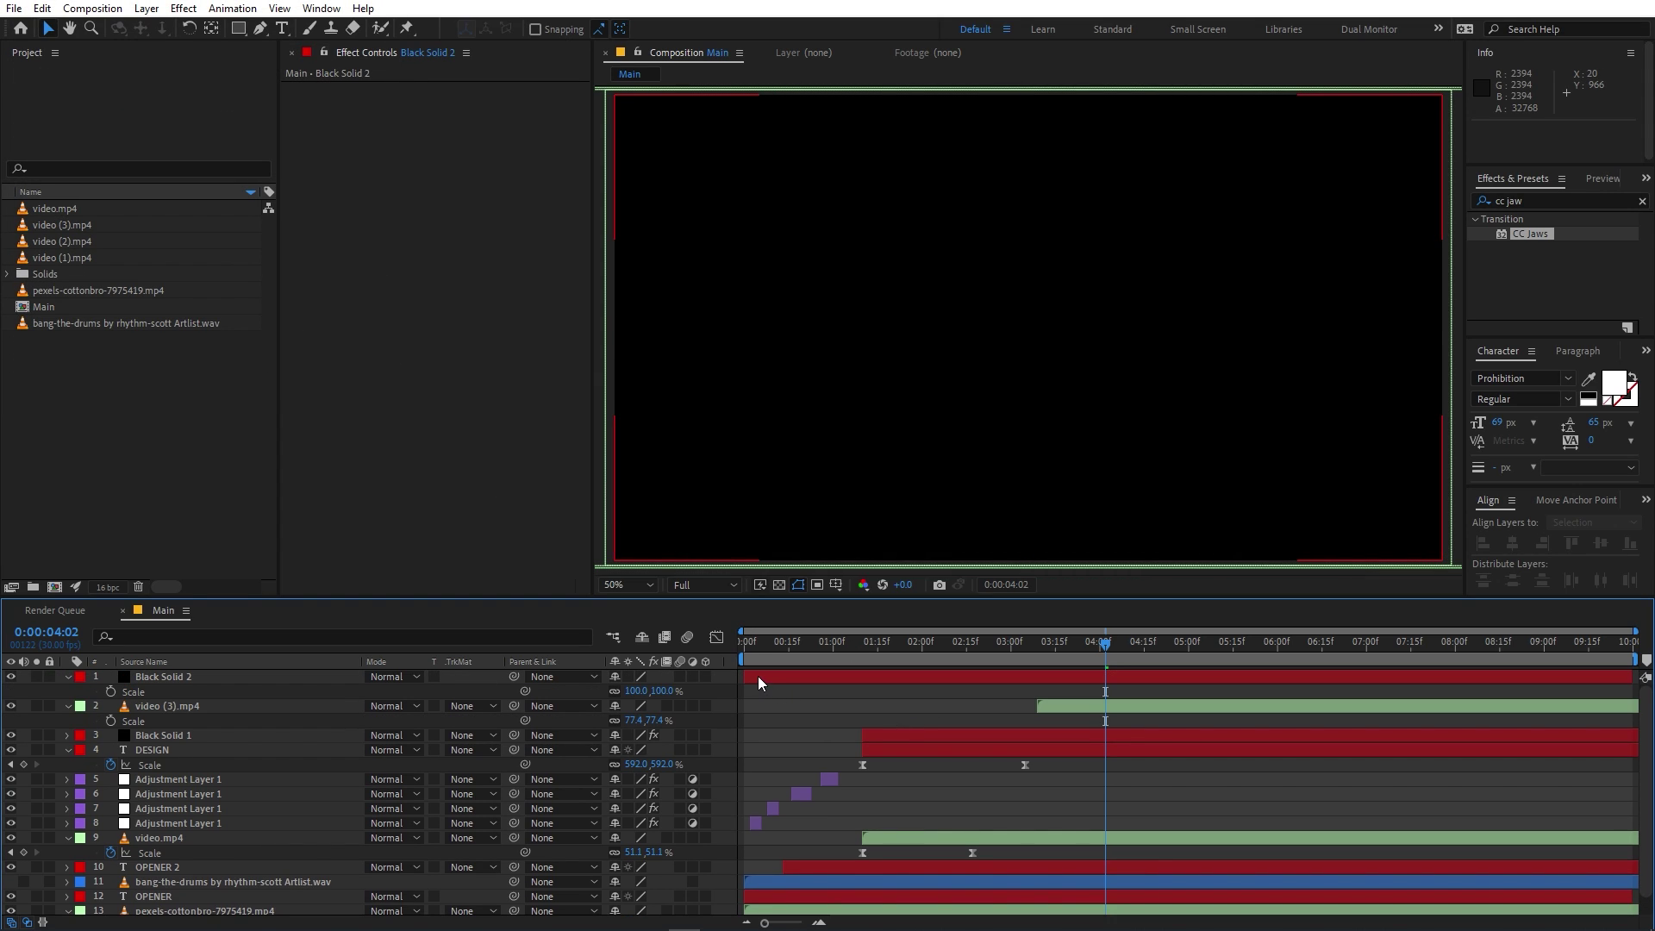
drag(758, 675, 1055, 700)
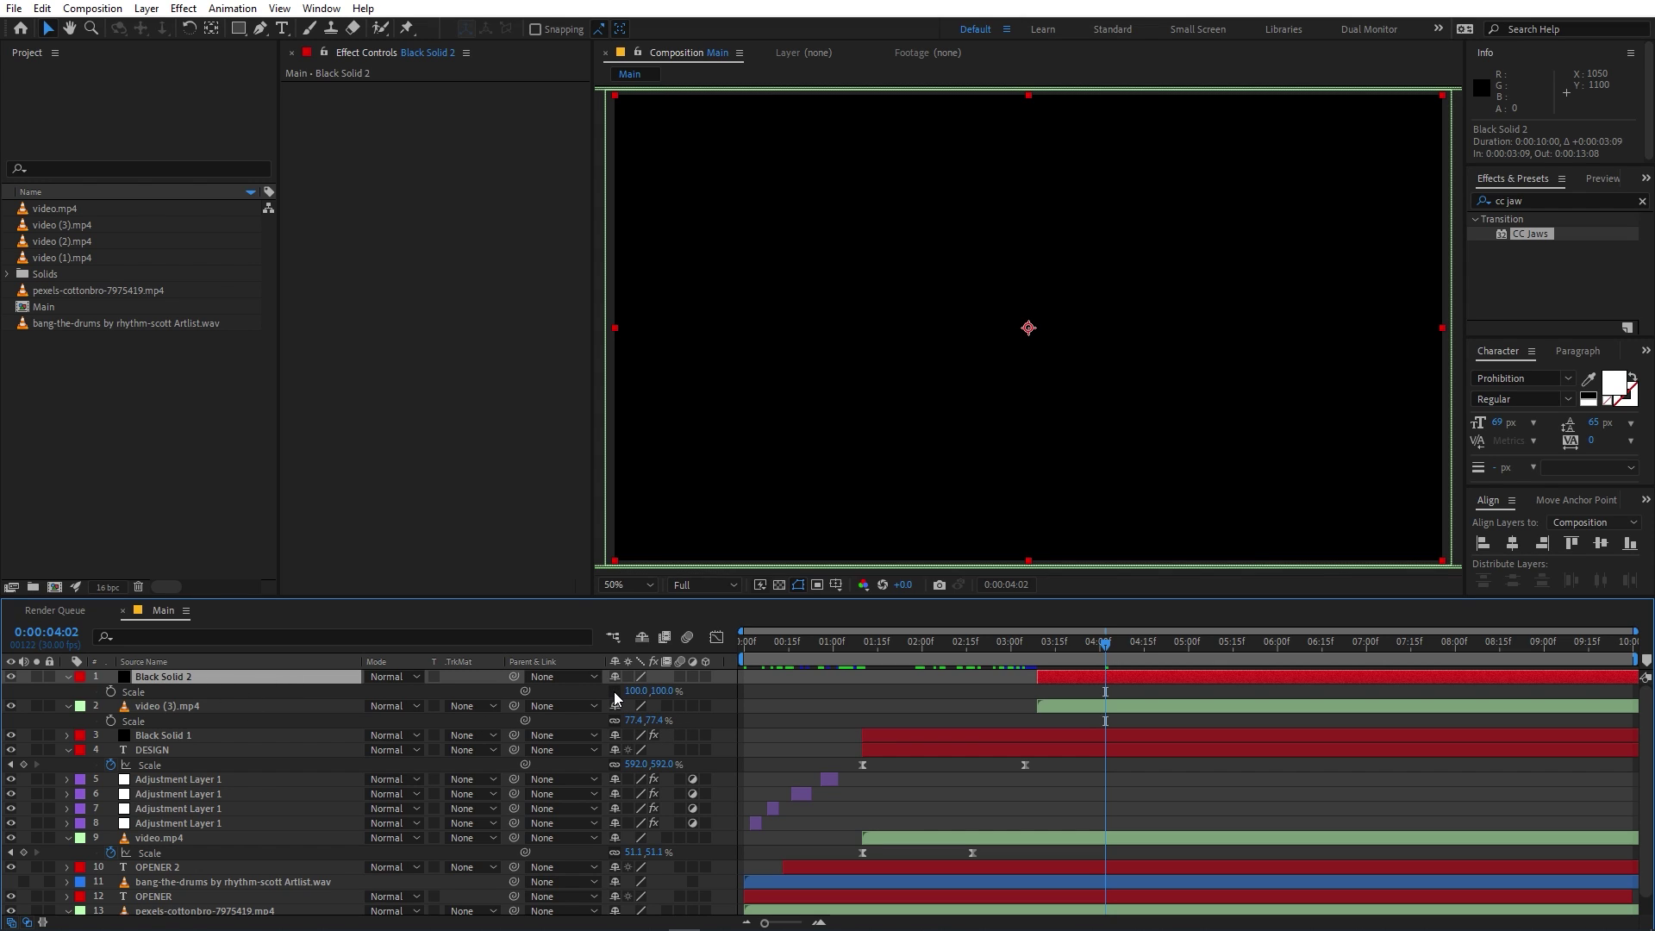
drag(1084, 657, 1038, 662)
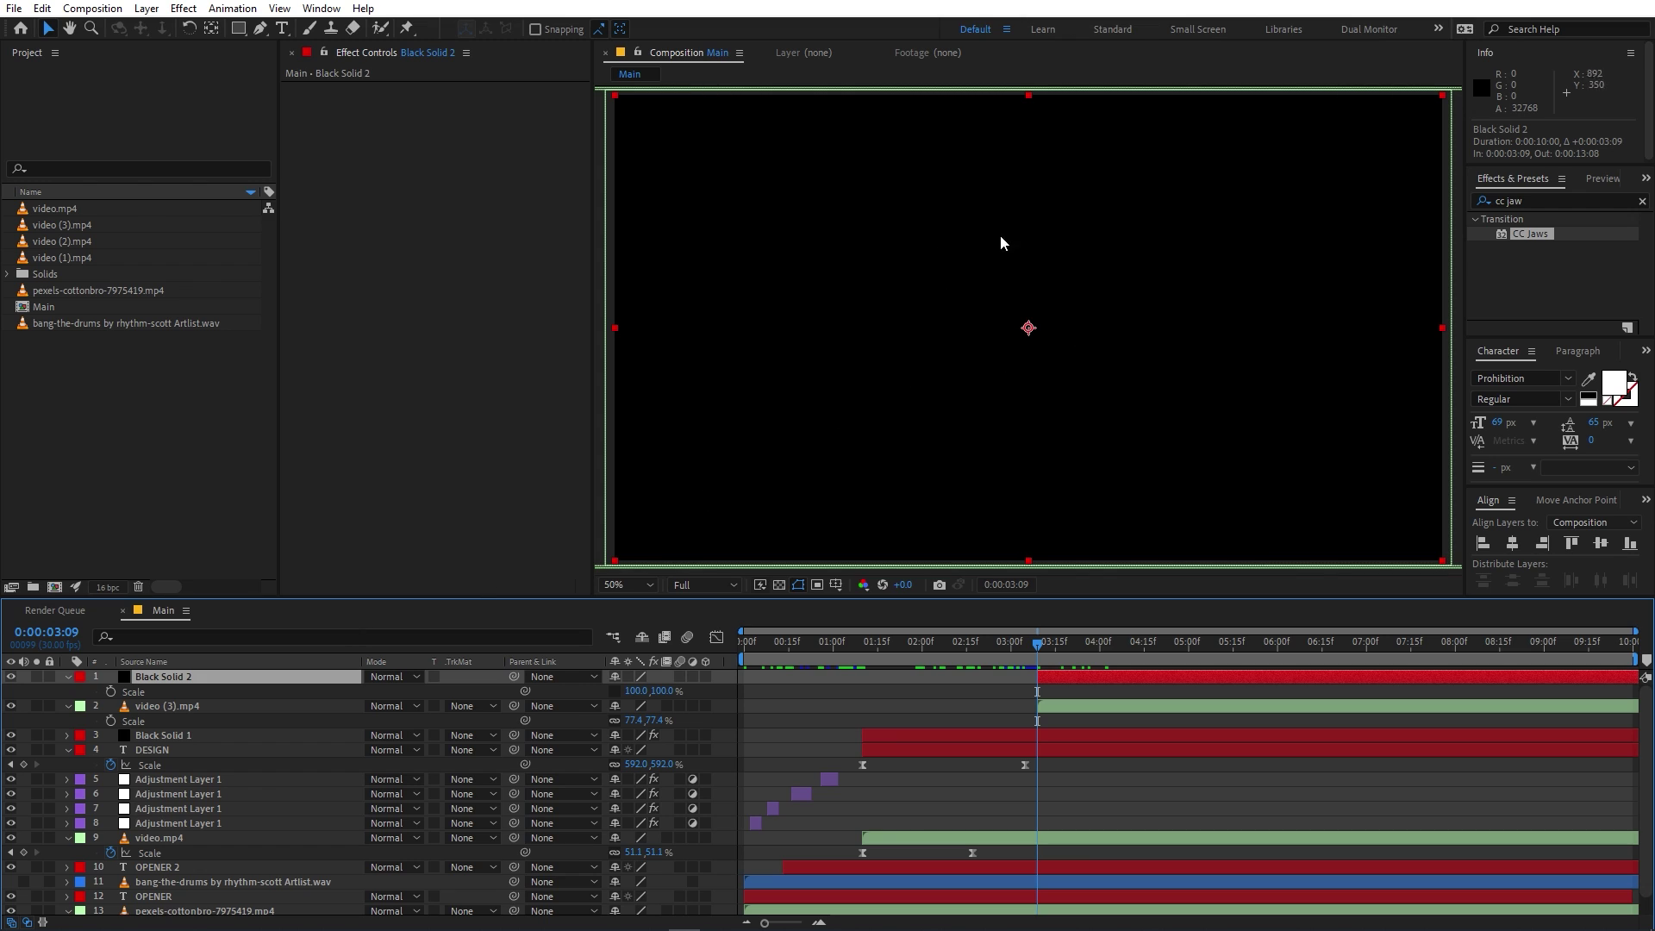
Step: Keyframe Black Solid 2's Scale from 100% at 0:00:03:09 to 0% height with 100% width at 0:00:04:27, and preview it
click(111, 693)
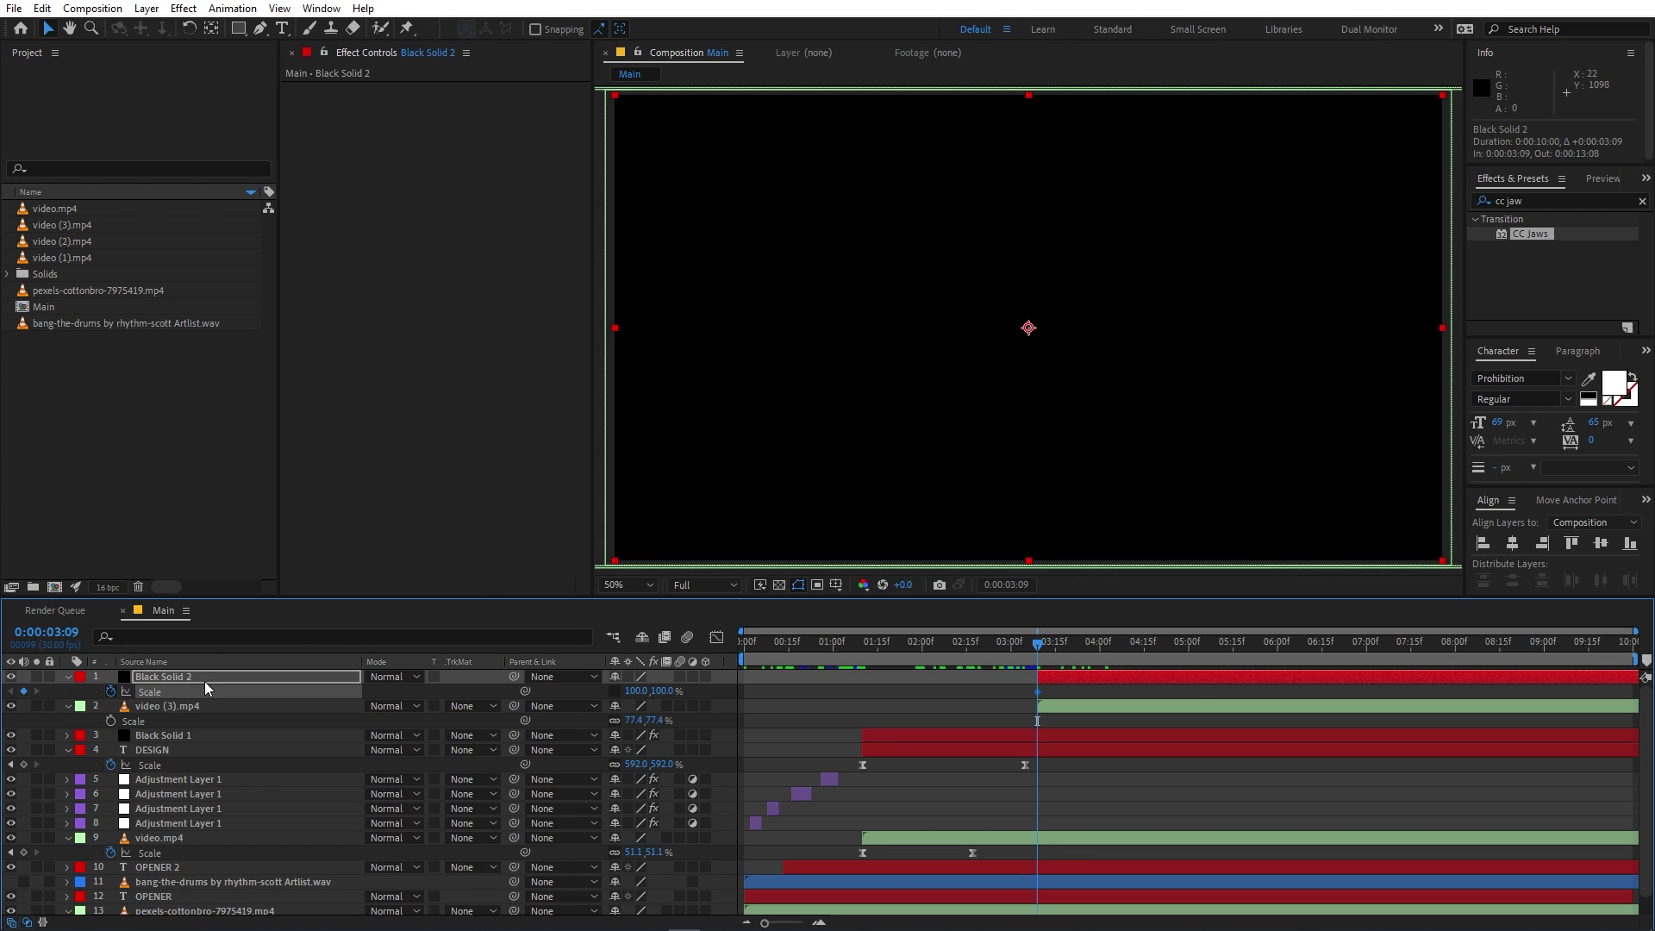
key(space)
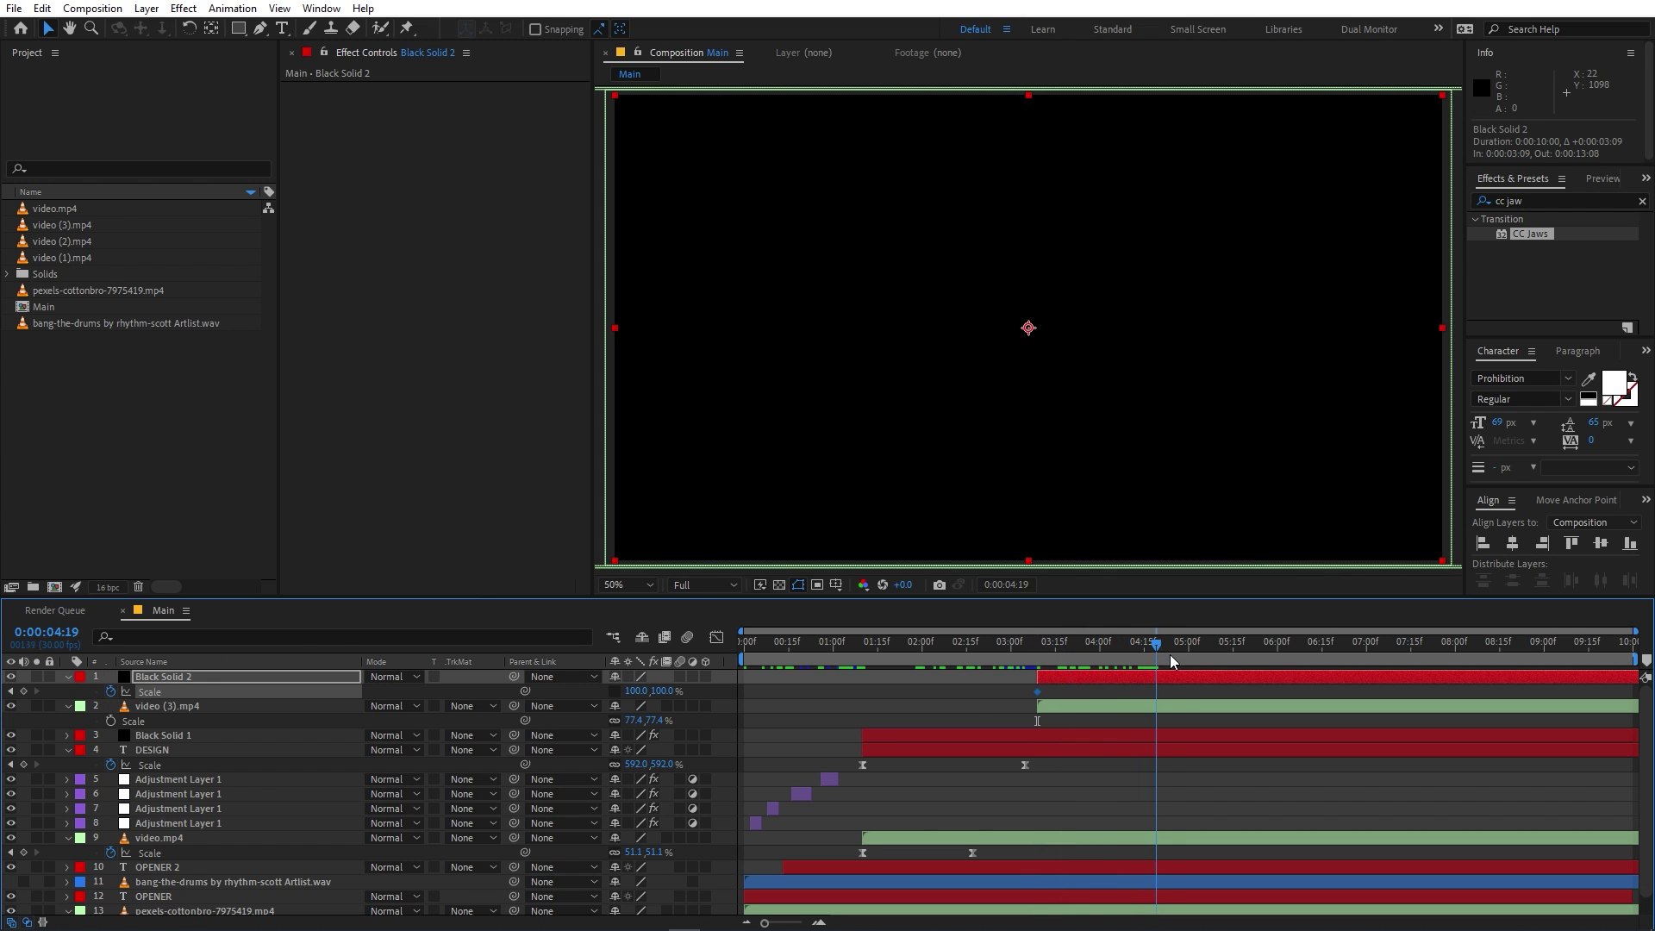
drag(658, 691, 646, 695)
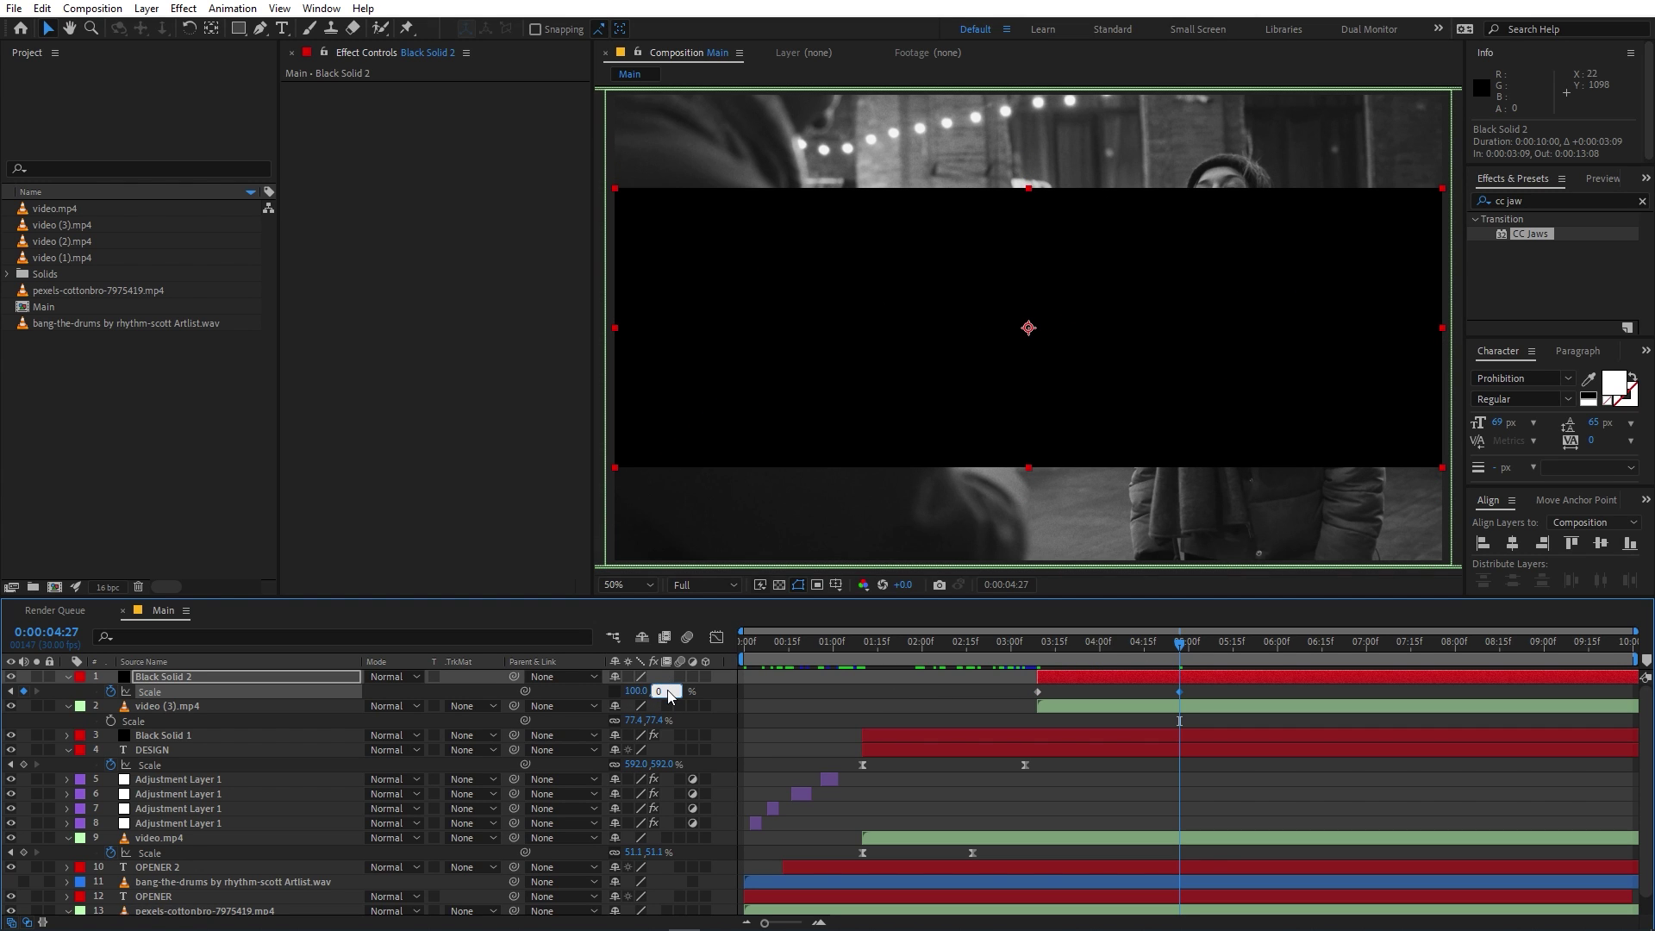
key(Return)
click(1022, 643)
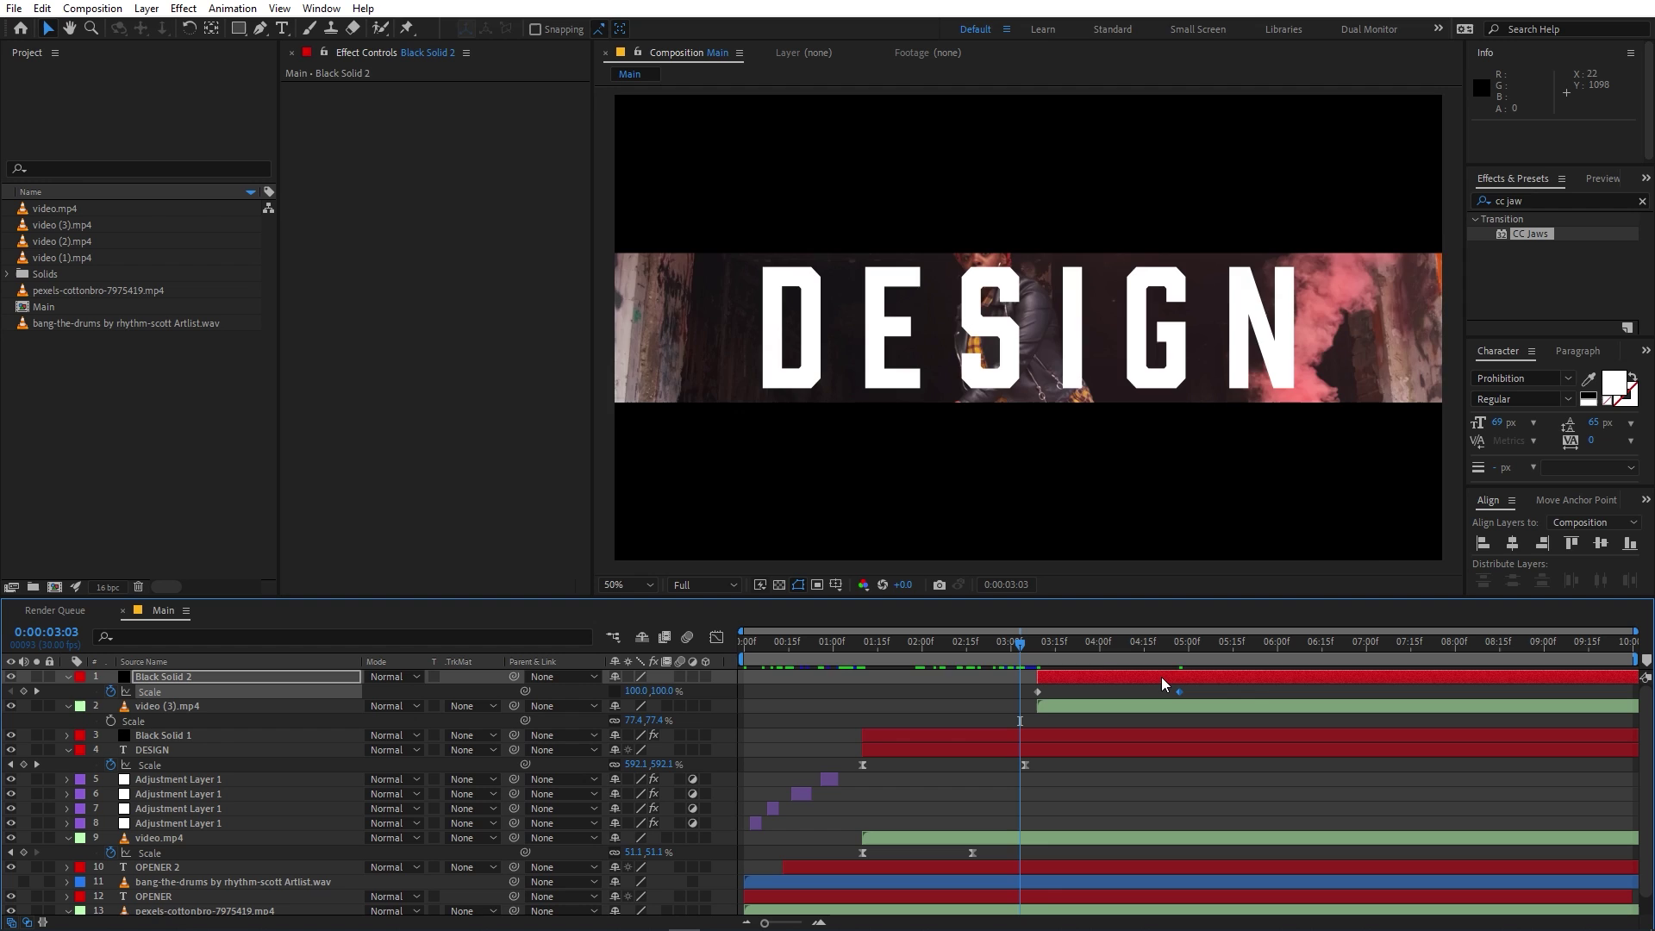
key(space)
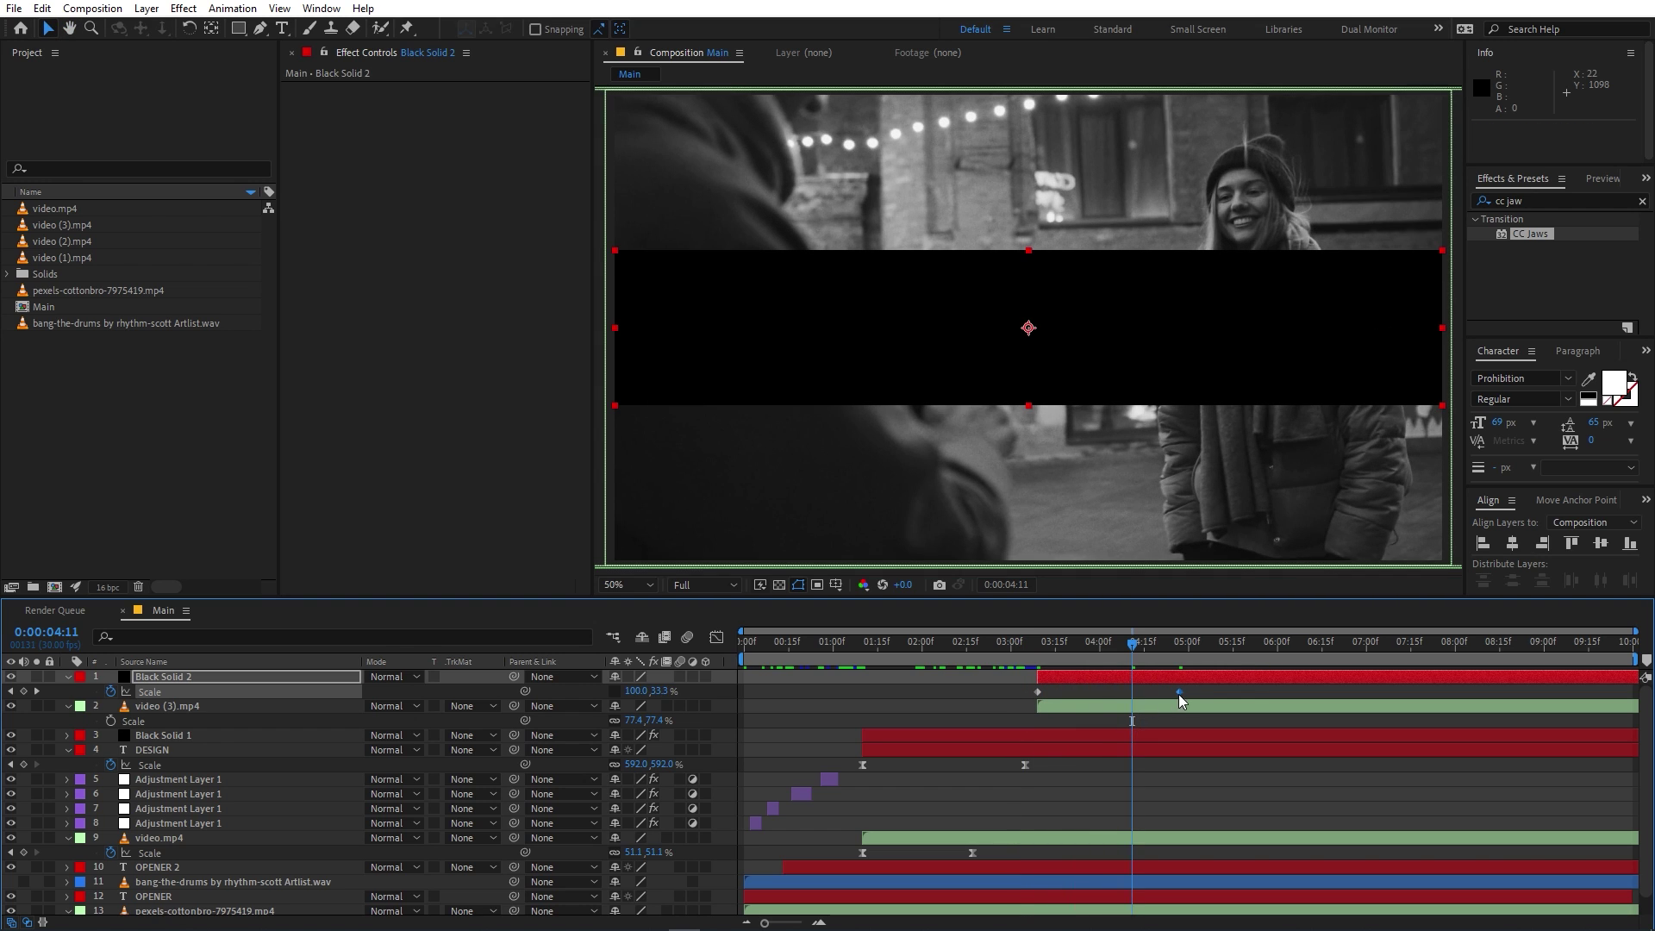
Step: Easy-ease Black Solid 2's Scale keyframes, reshape the speed graph for a fast start and long slow-down, and preview the motion
drag(1197, 690, 1023, 705)
key(F9)
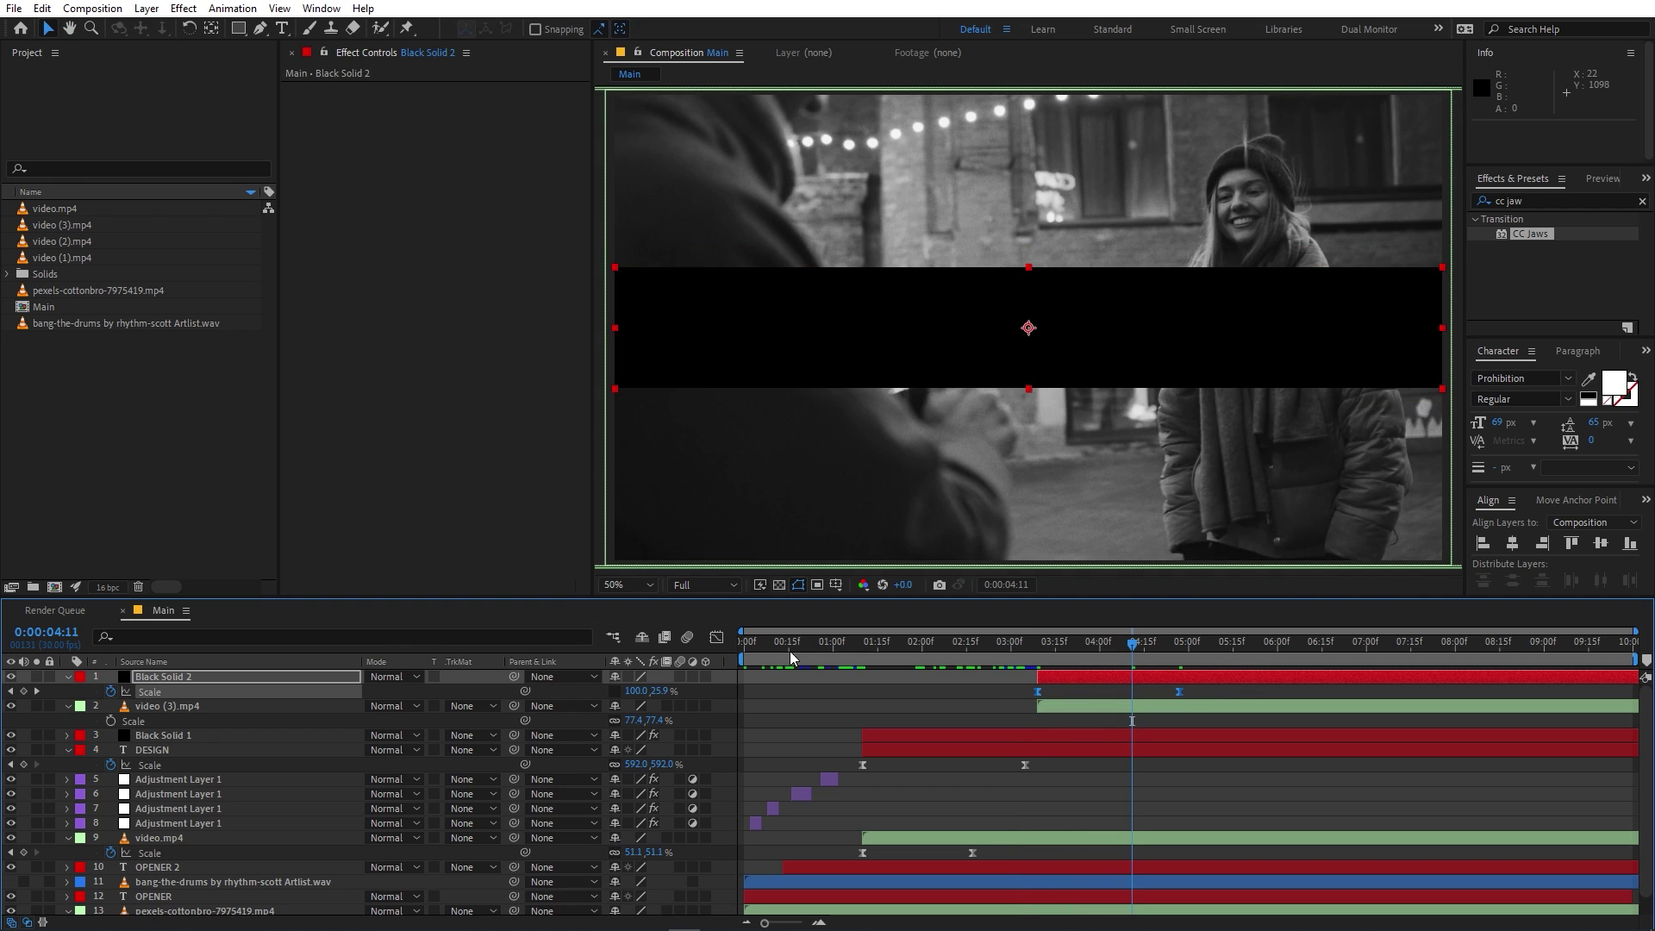
click(716, 638)
click(1180, 685)
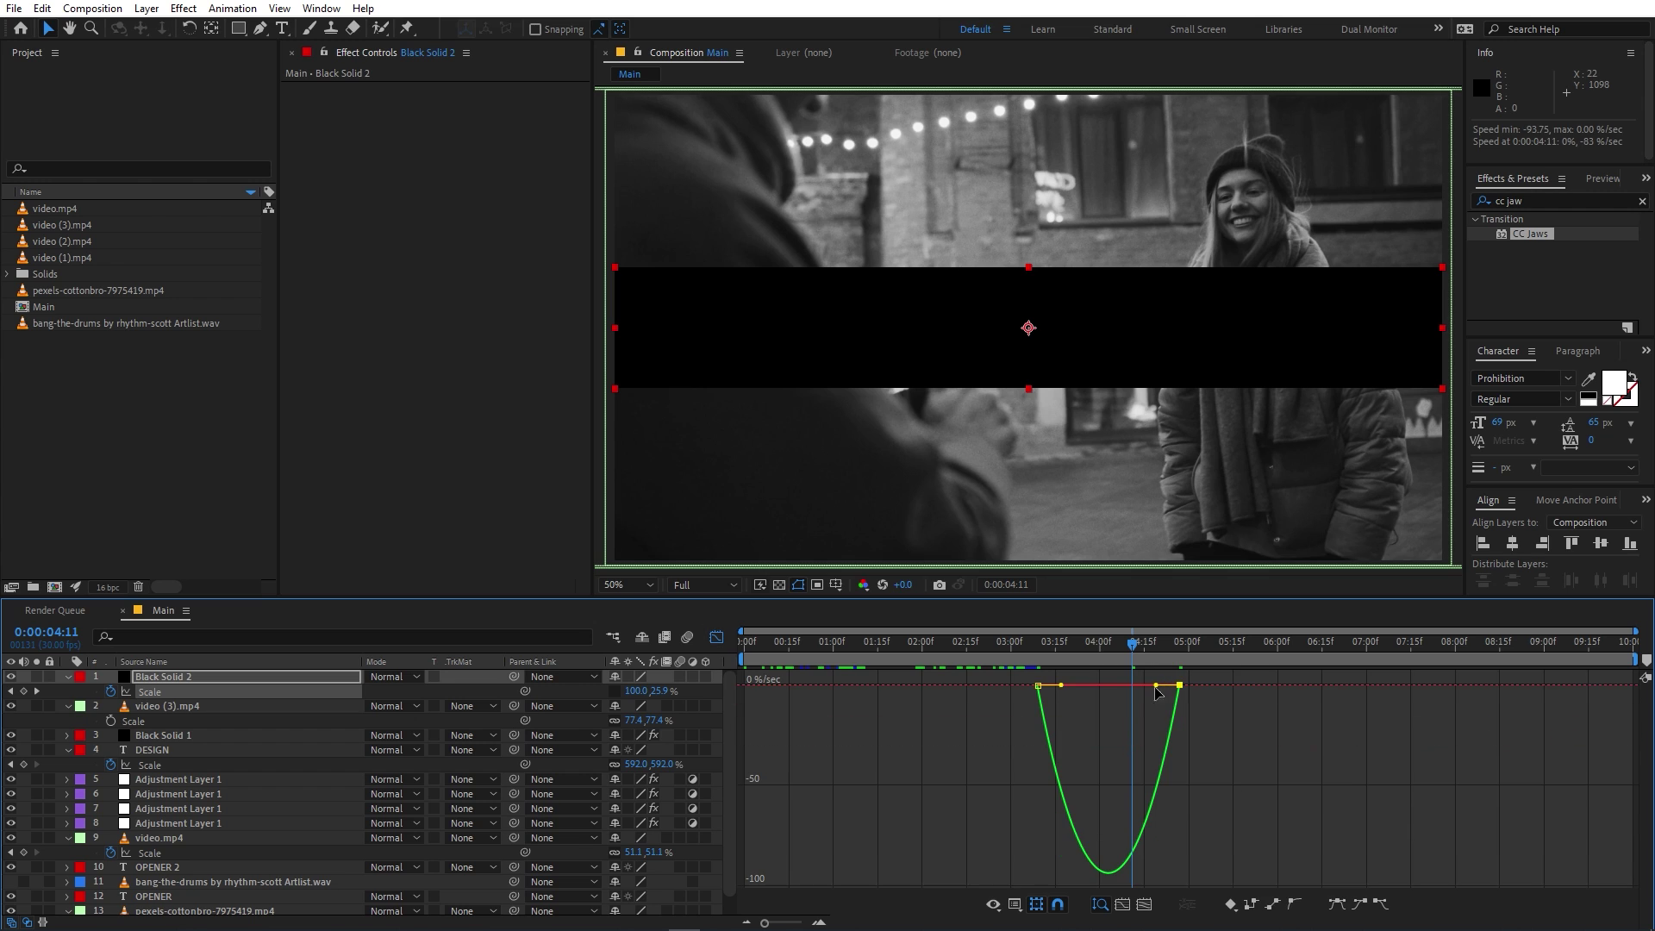
drag(1149, 687, 1073, 686)
key(space)
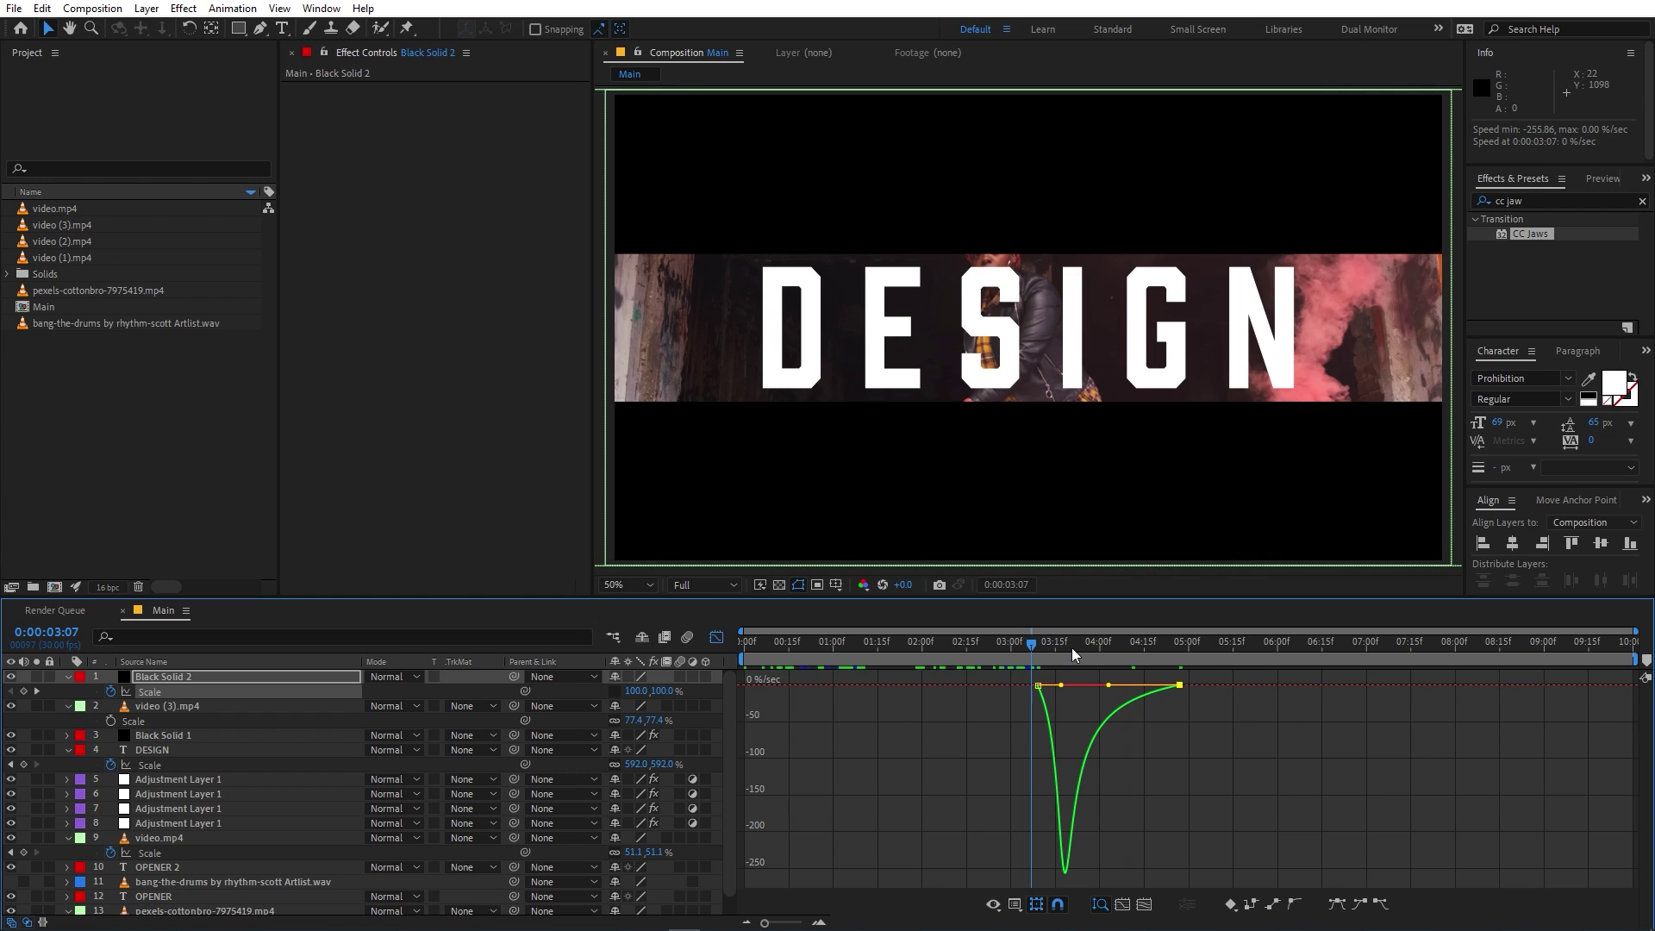
key(space)
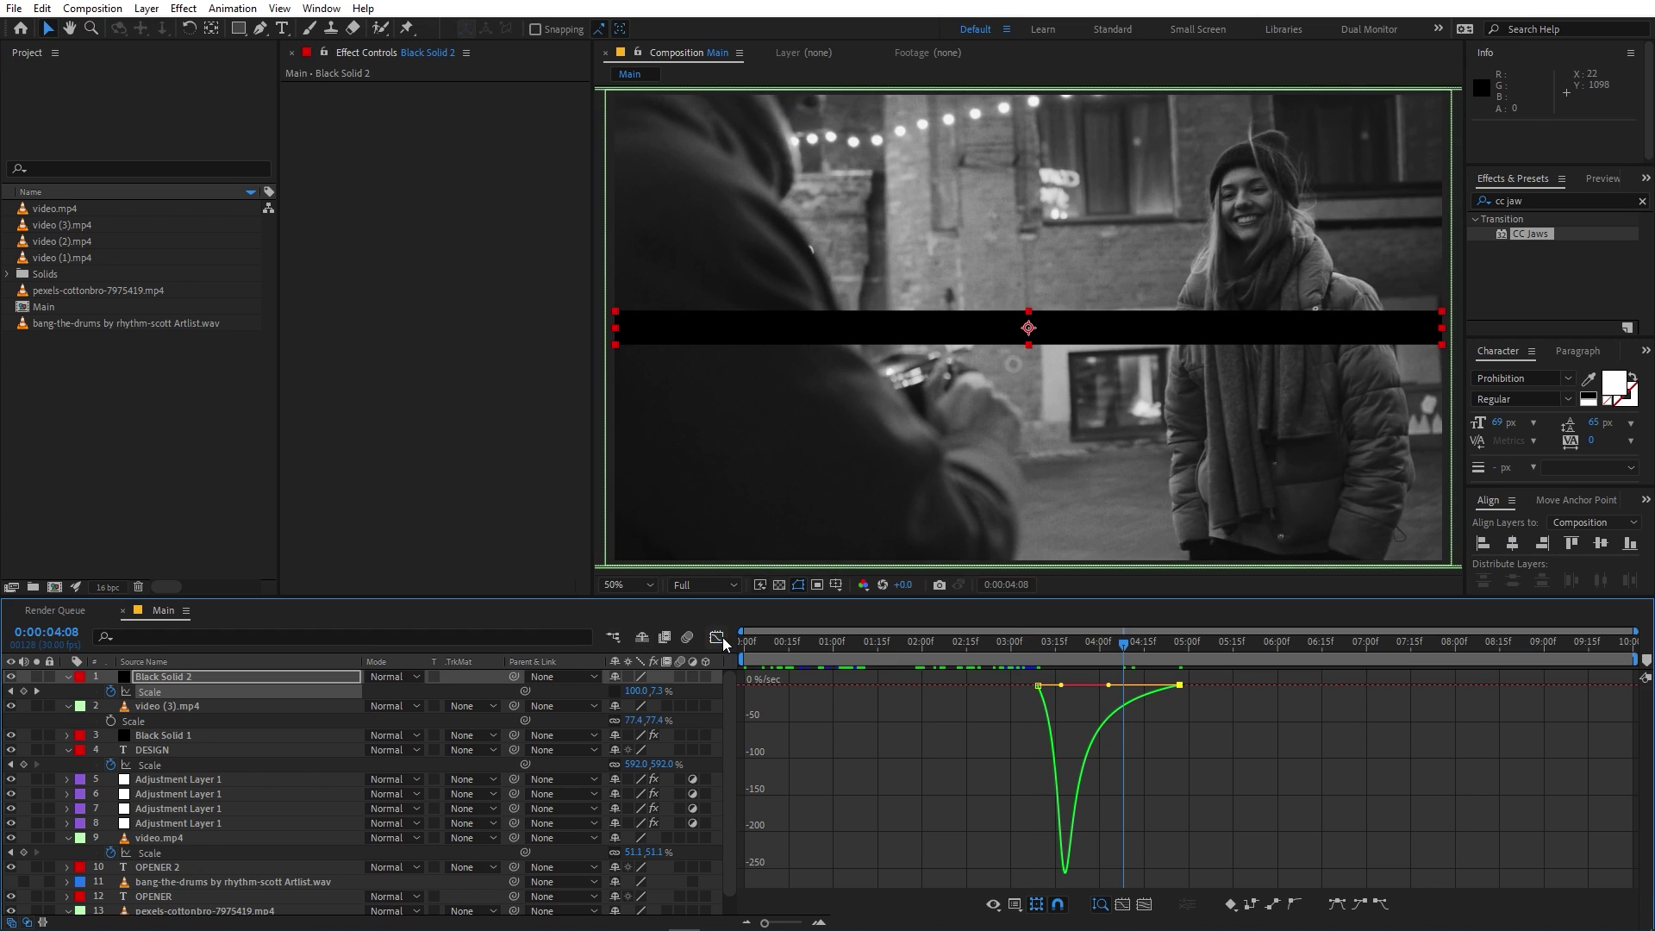
key(shift+F3)
drag(1121, 657, 1114, 662)
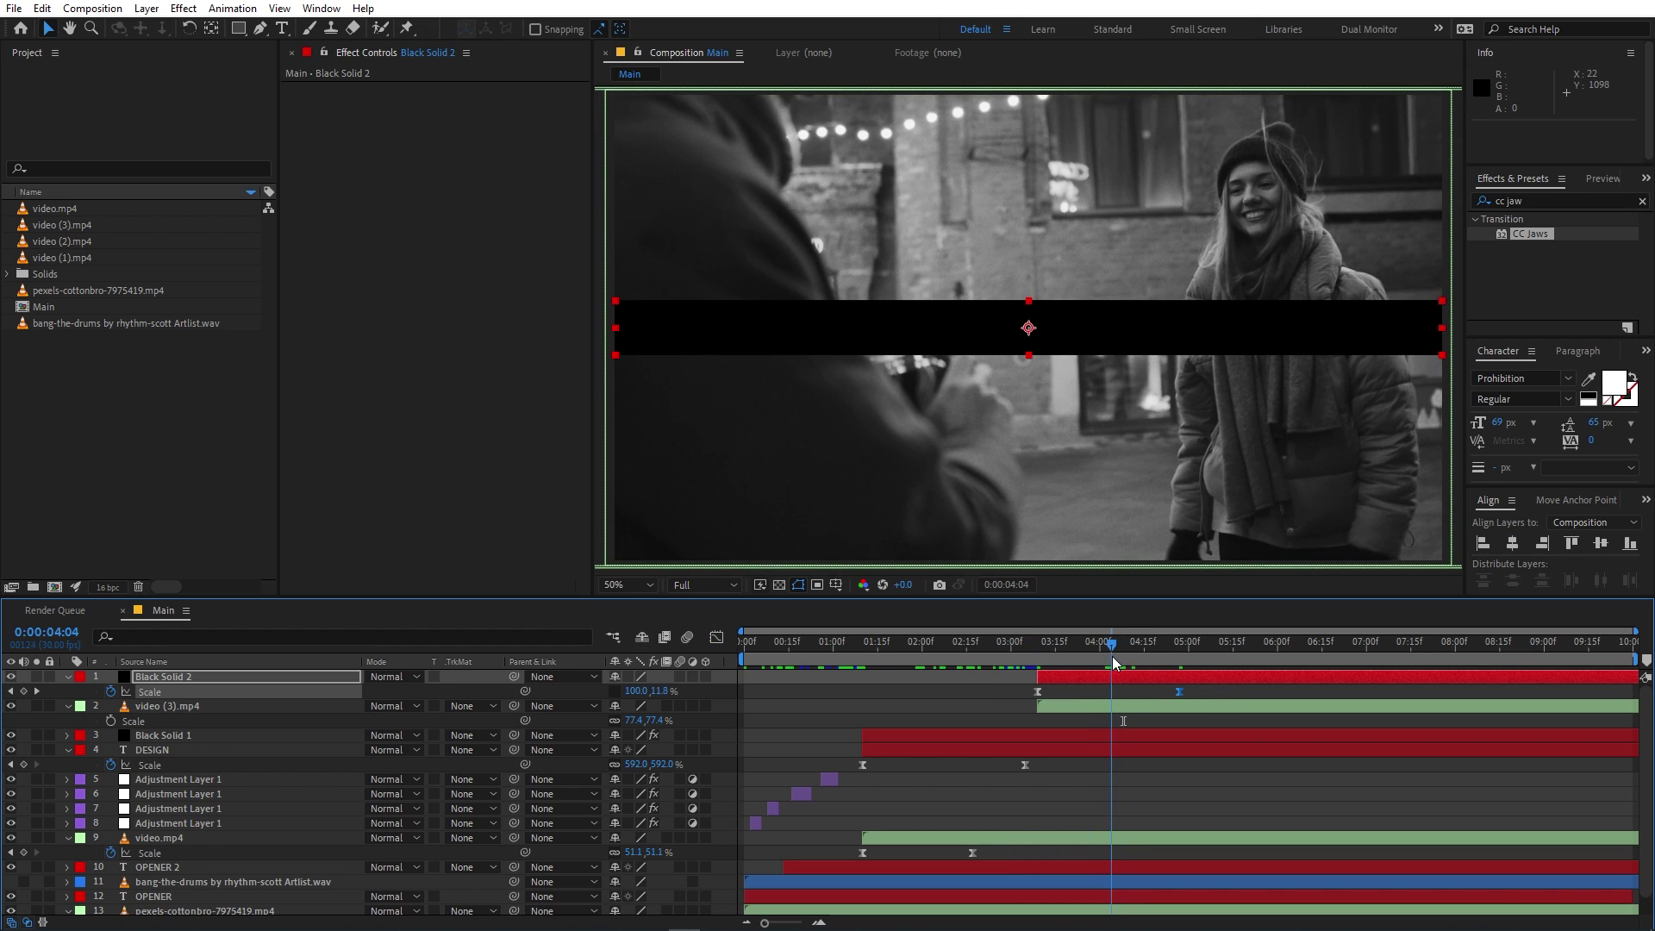
Step: Set the track matte of video (3).mp4 to Alpha Inverted Matte "Black Solid 2" and preview the opening transition
click(1084, 698)
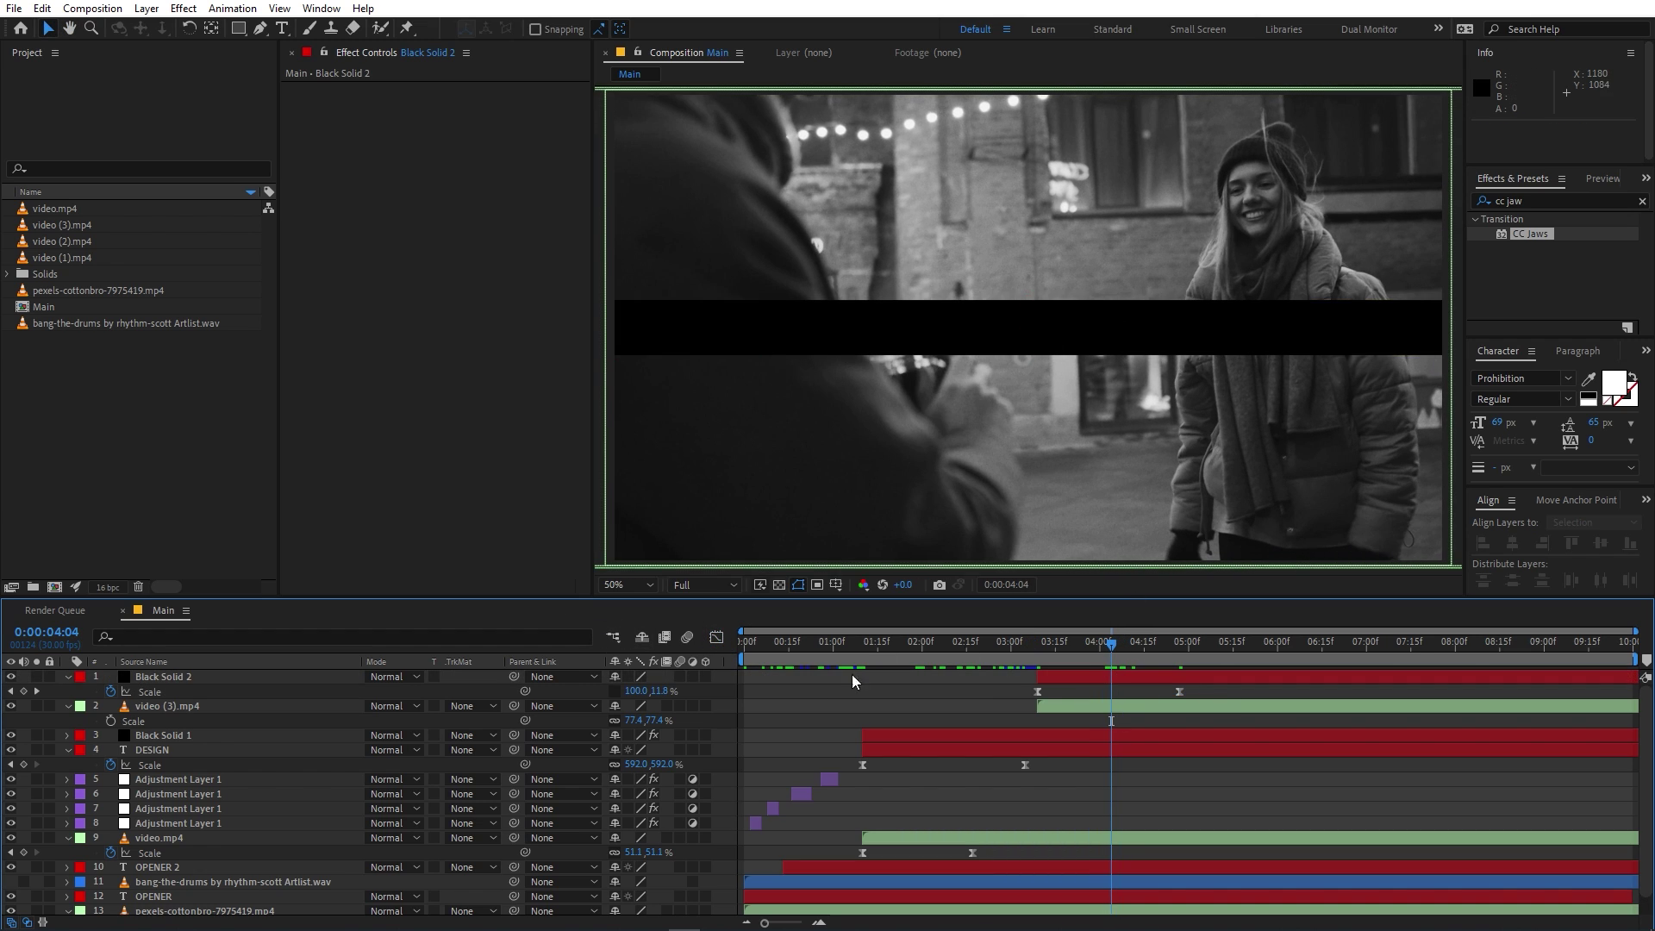
click(153, 706)
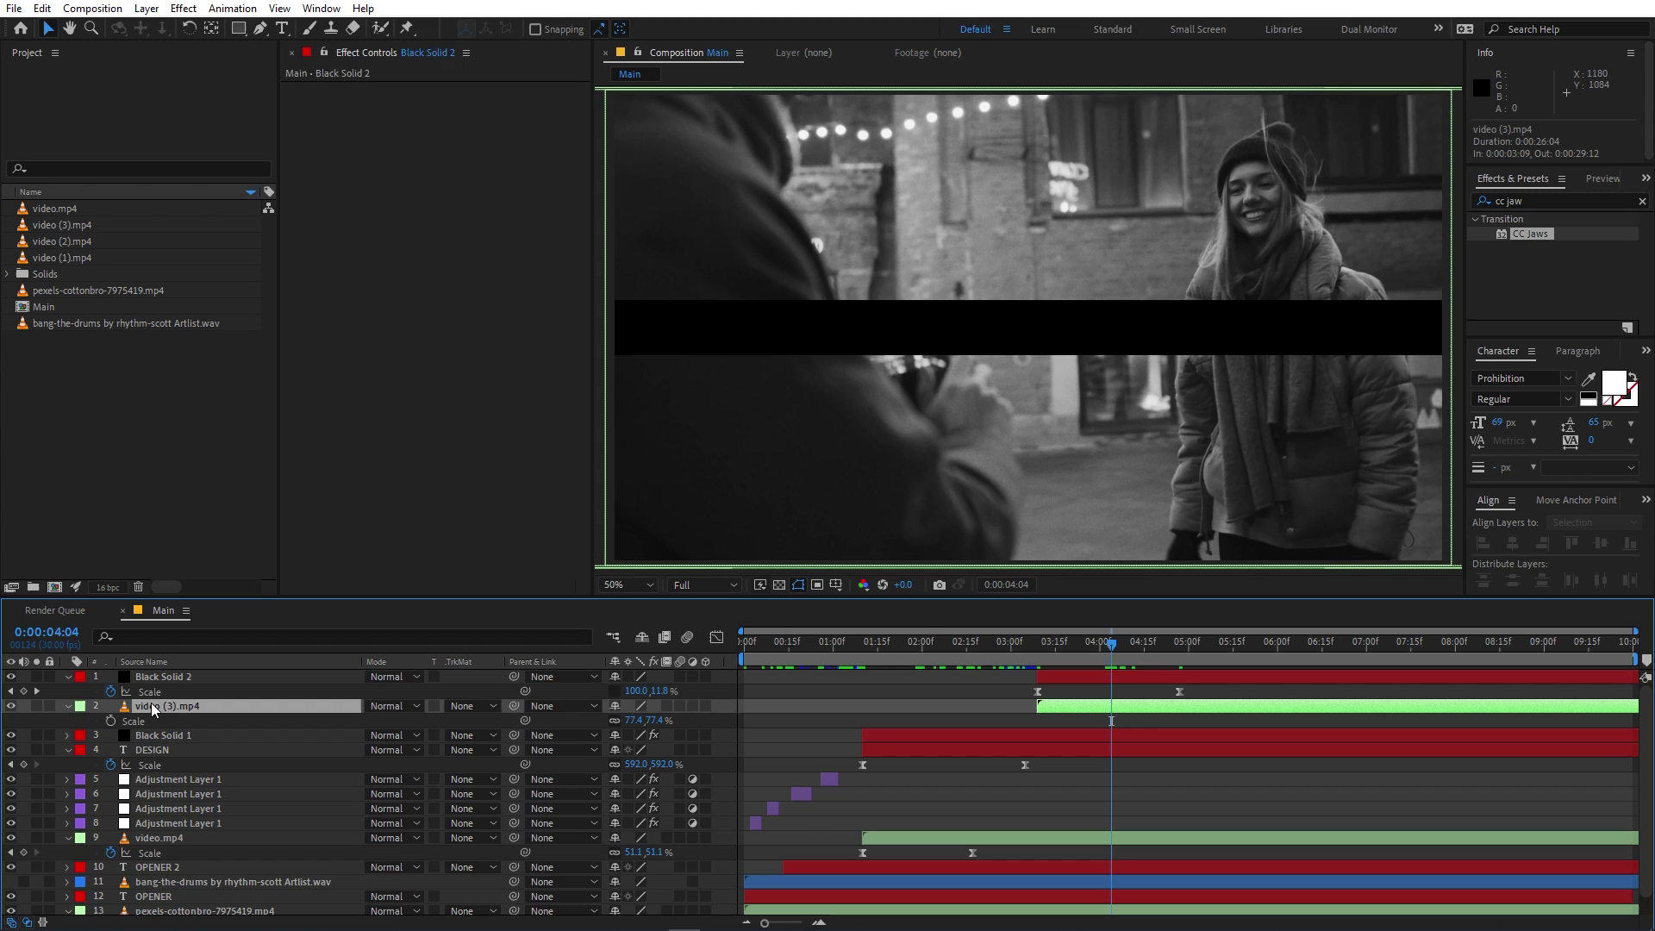
click(464, 707)
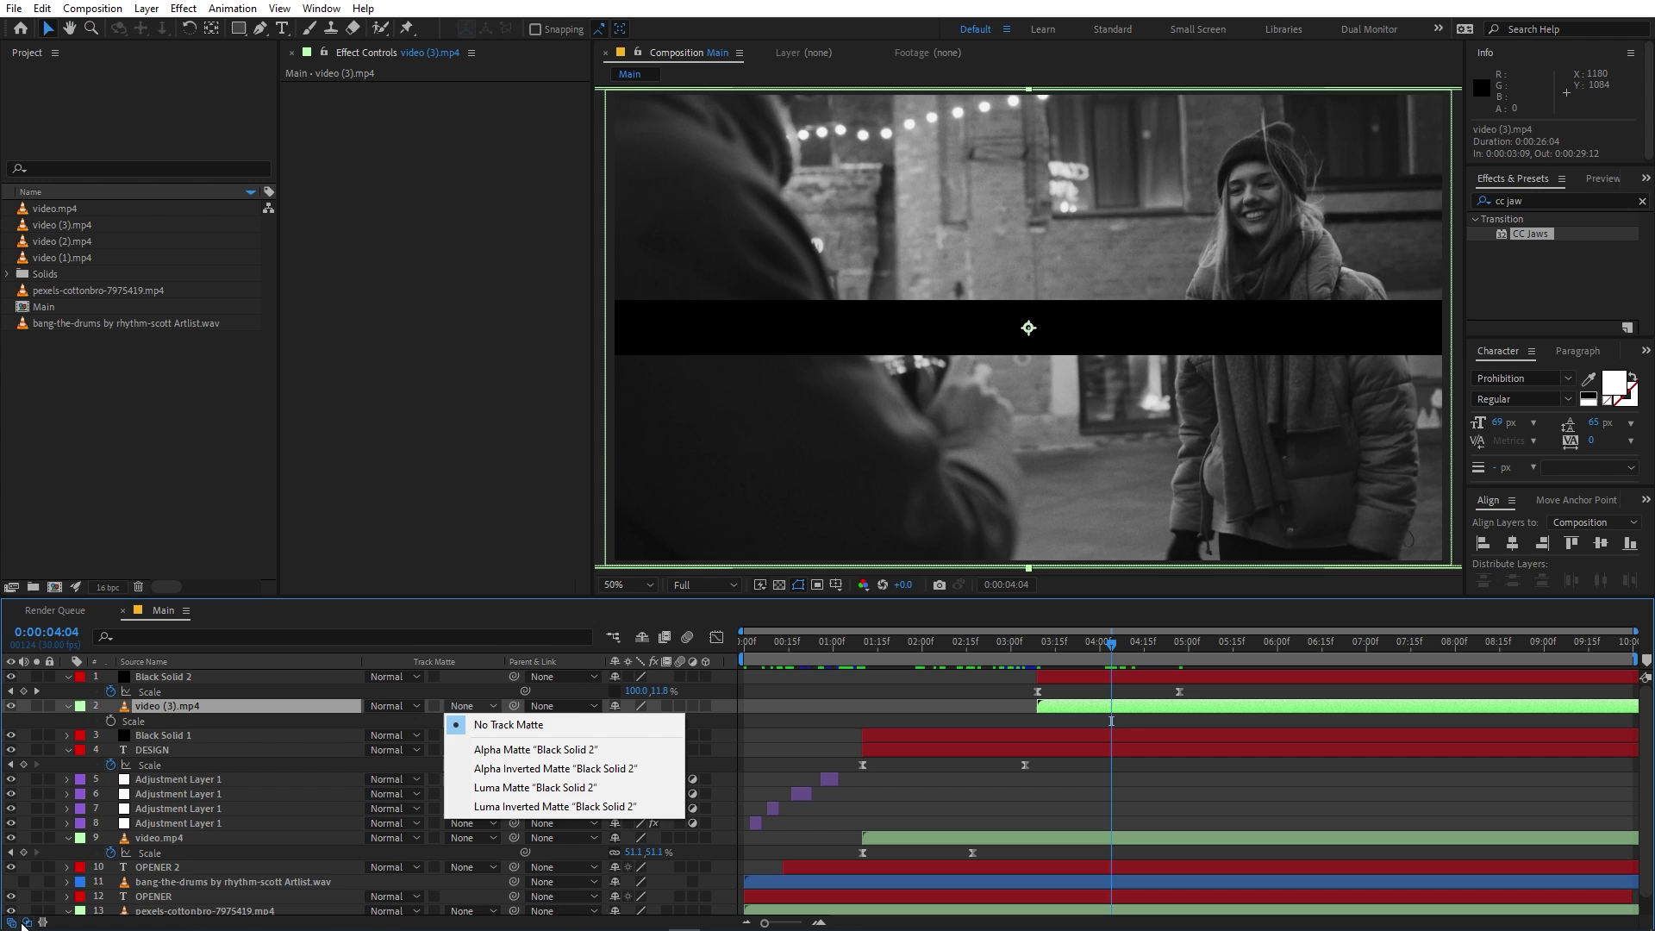
click(24, 921)
click(25, 921)
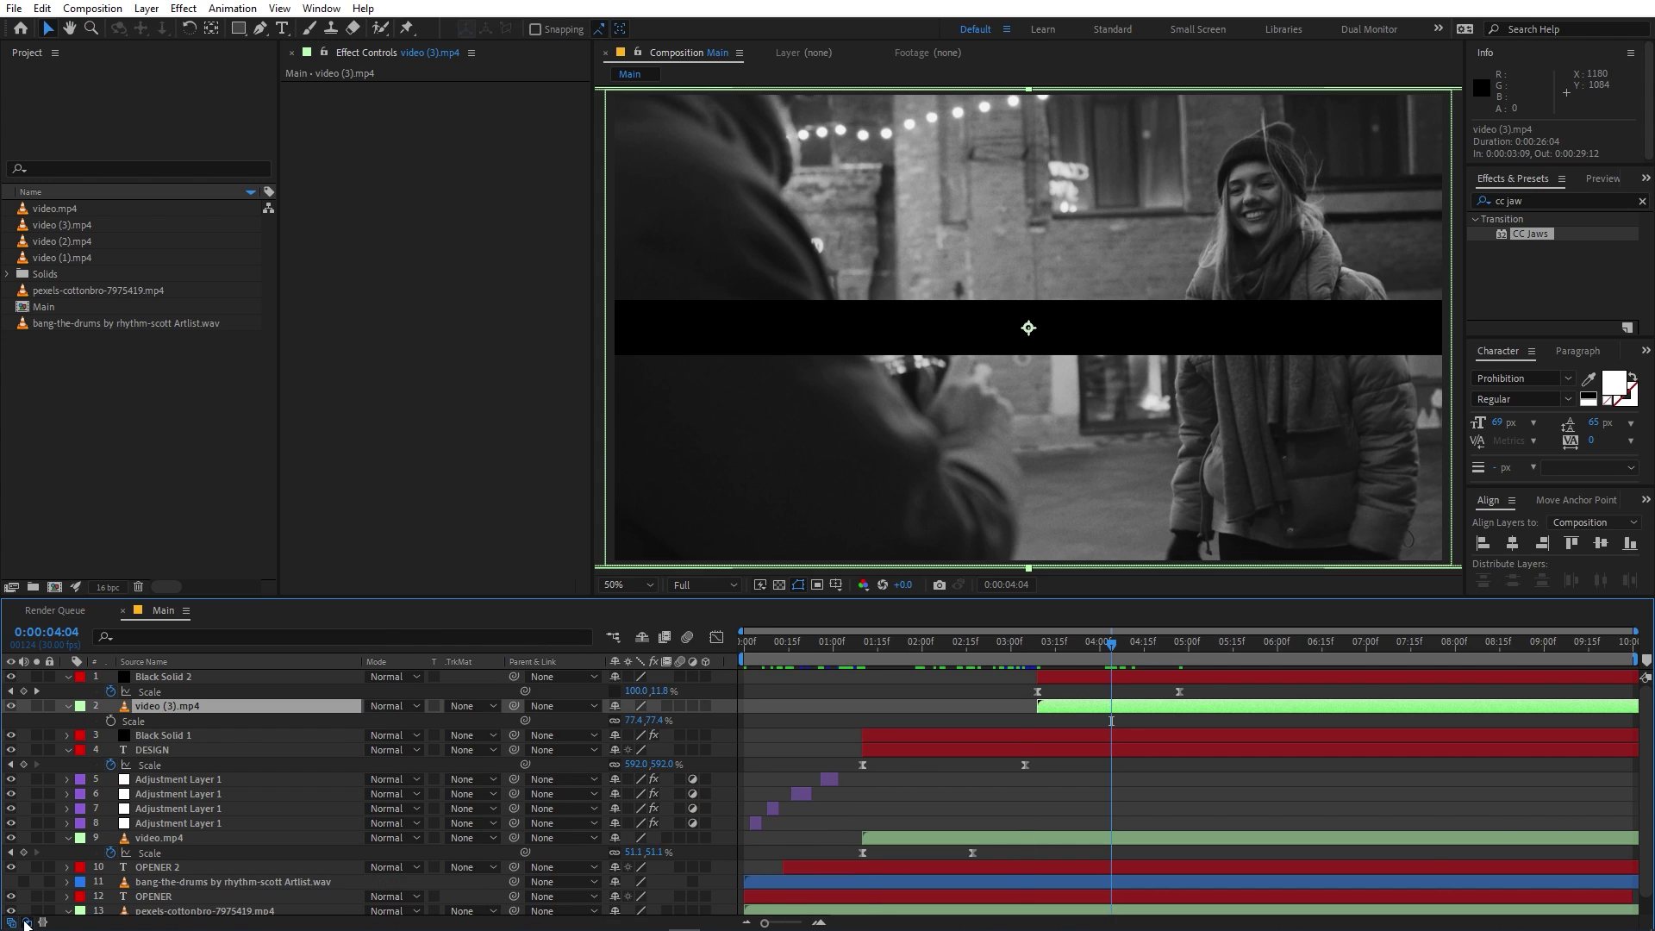
click(457, 707)
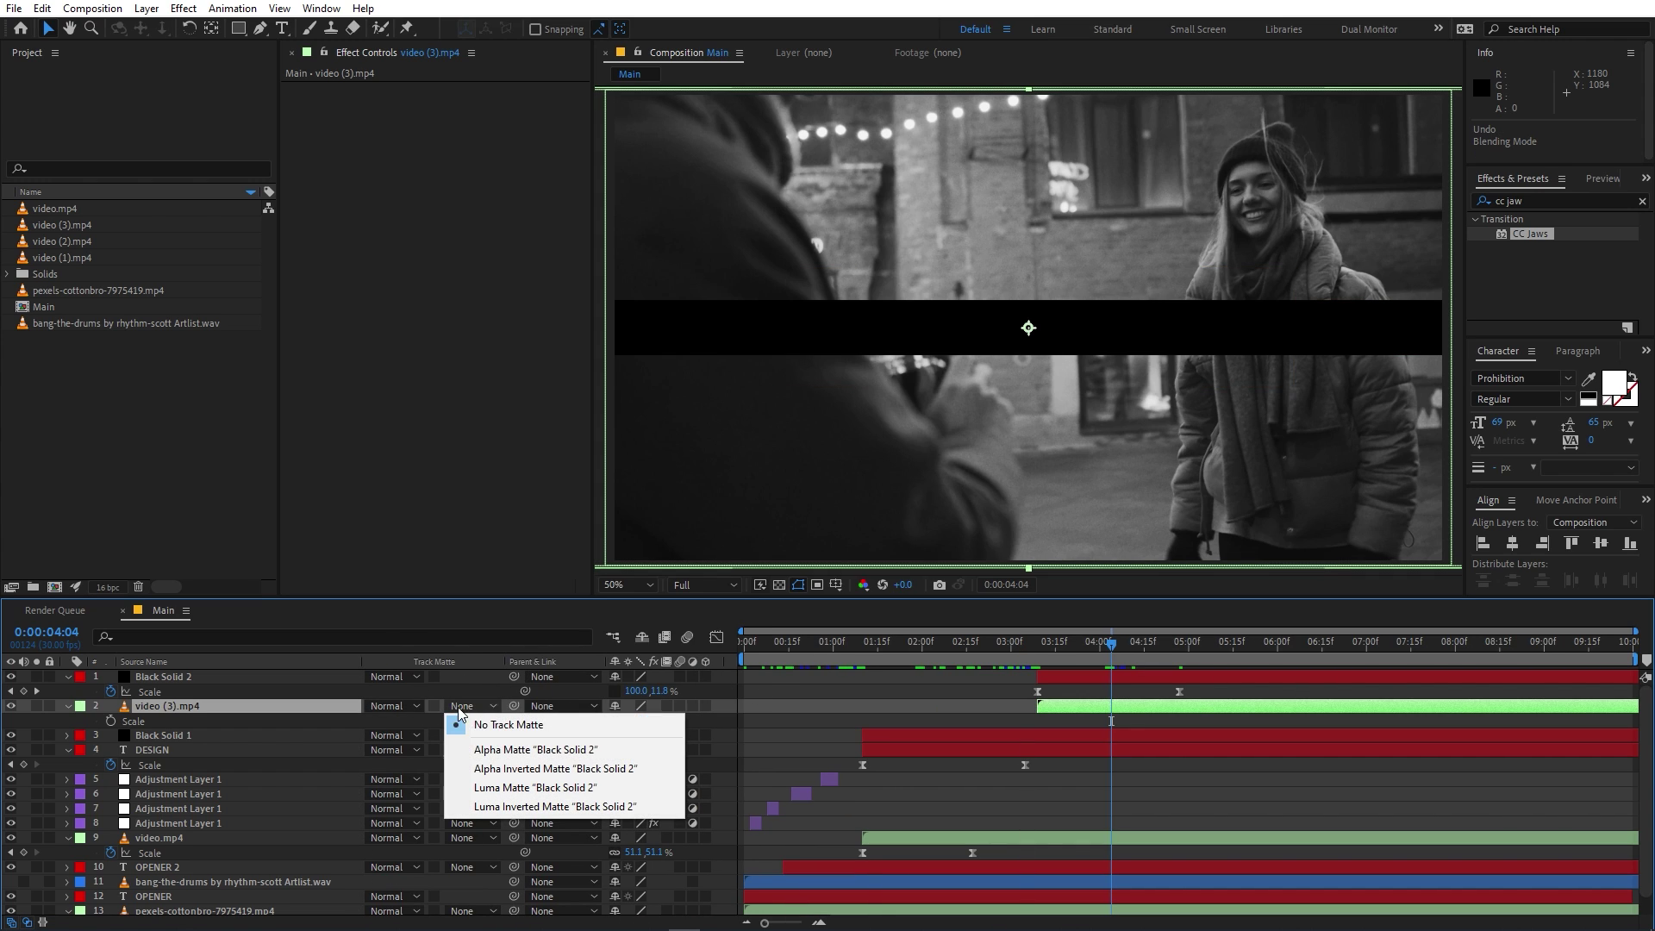
click(487, 770)
click(1006, 655)
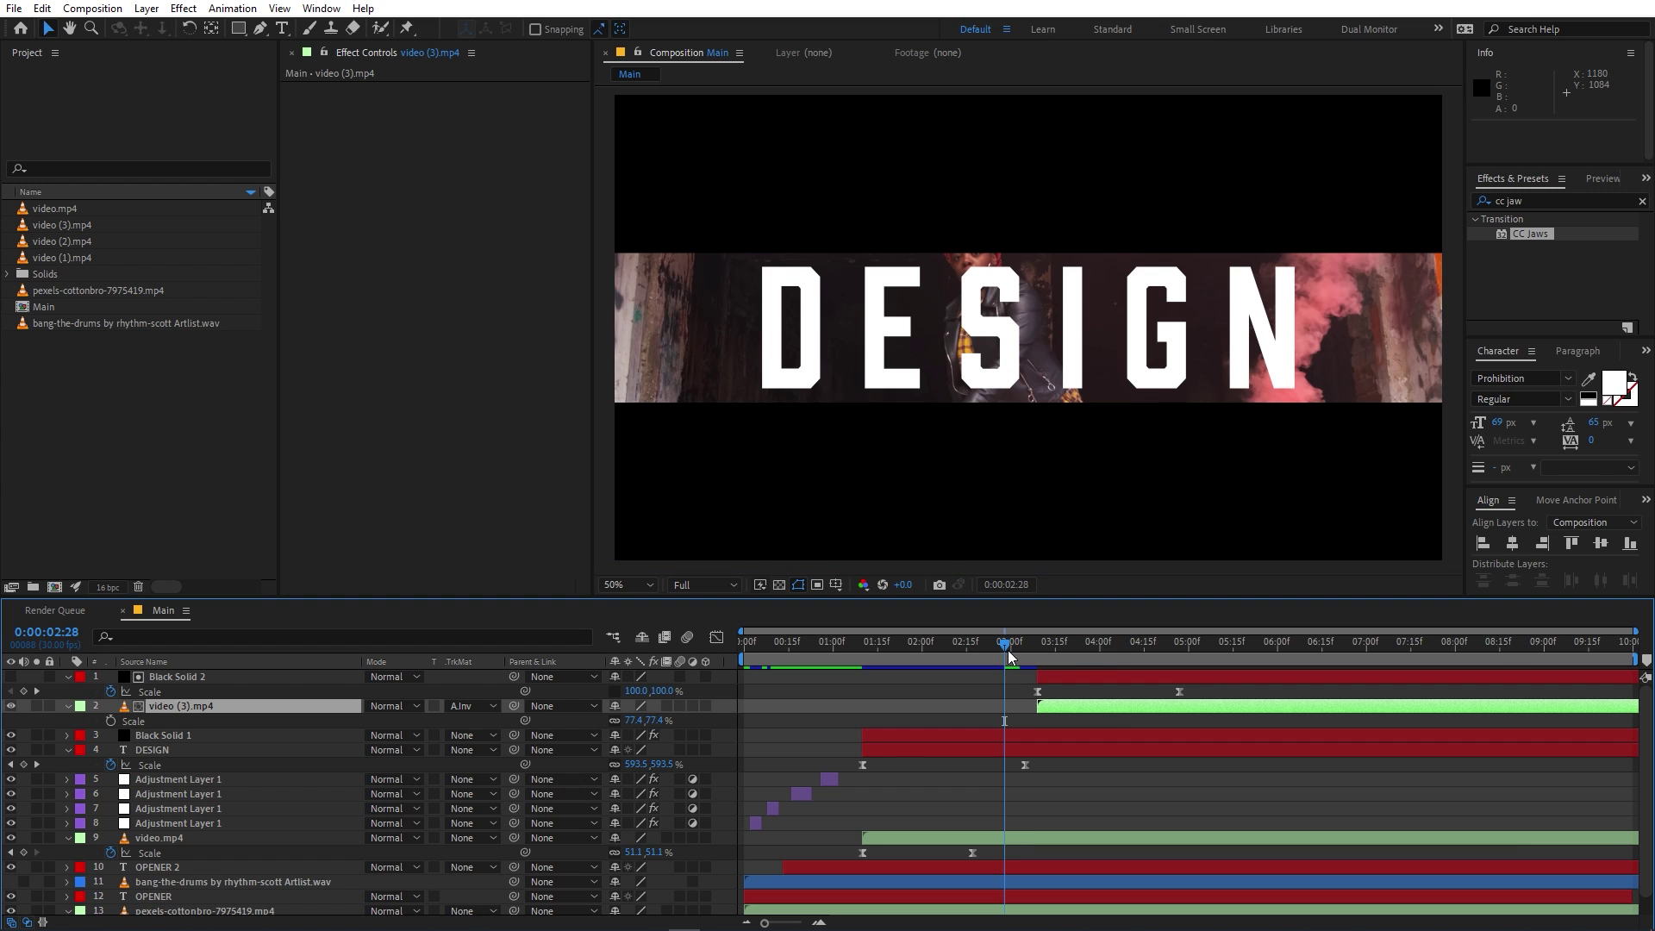
key(space)
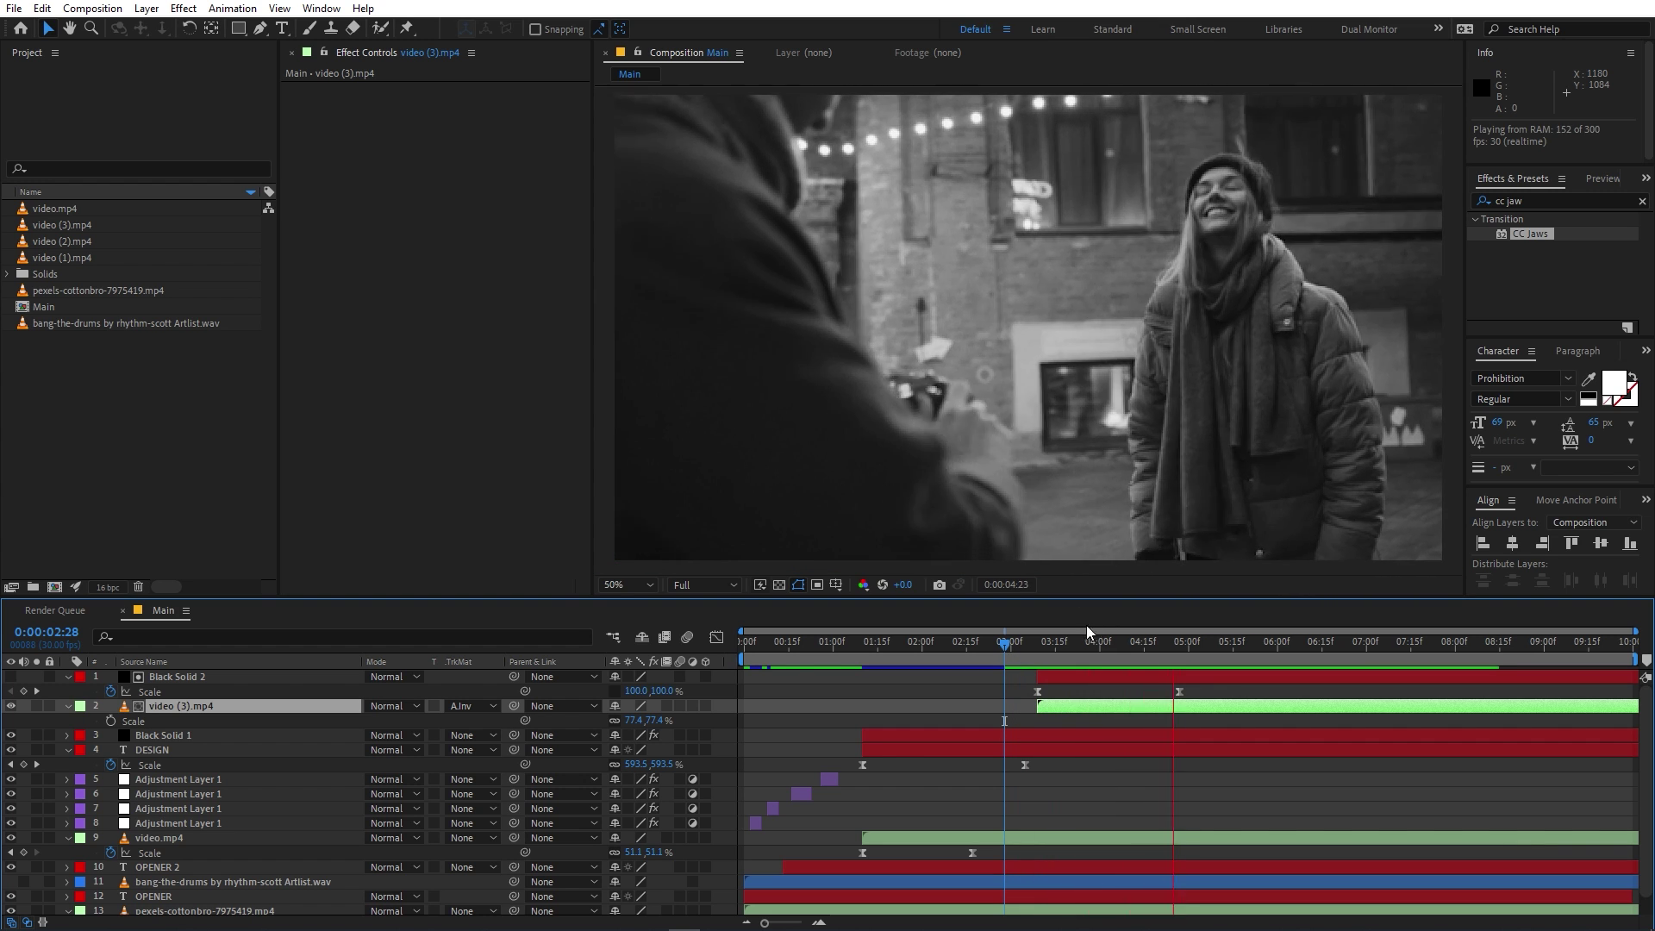
drag(1007, 649, 1073, 671)
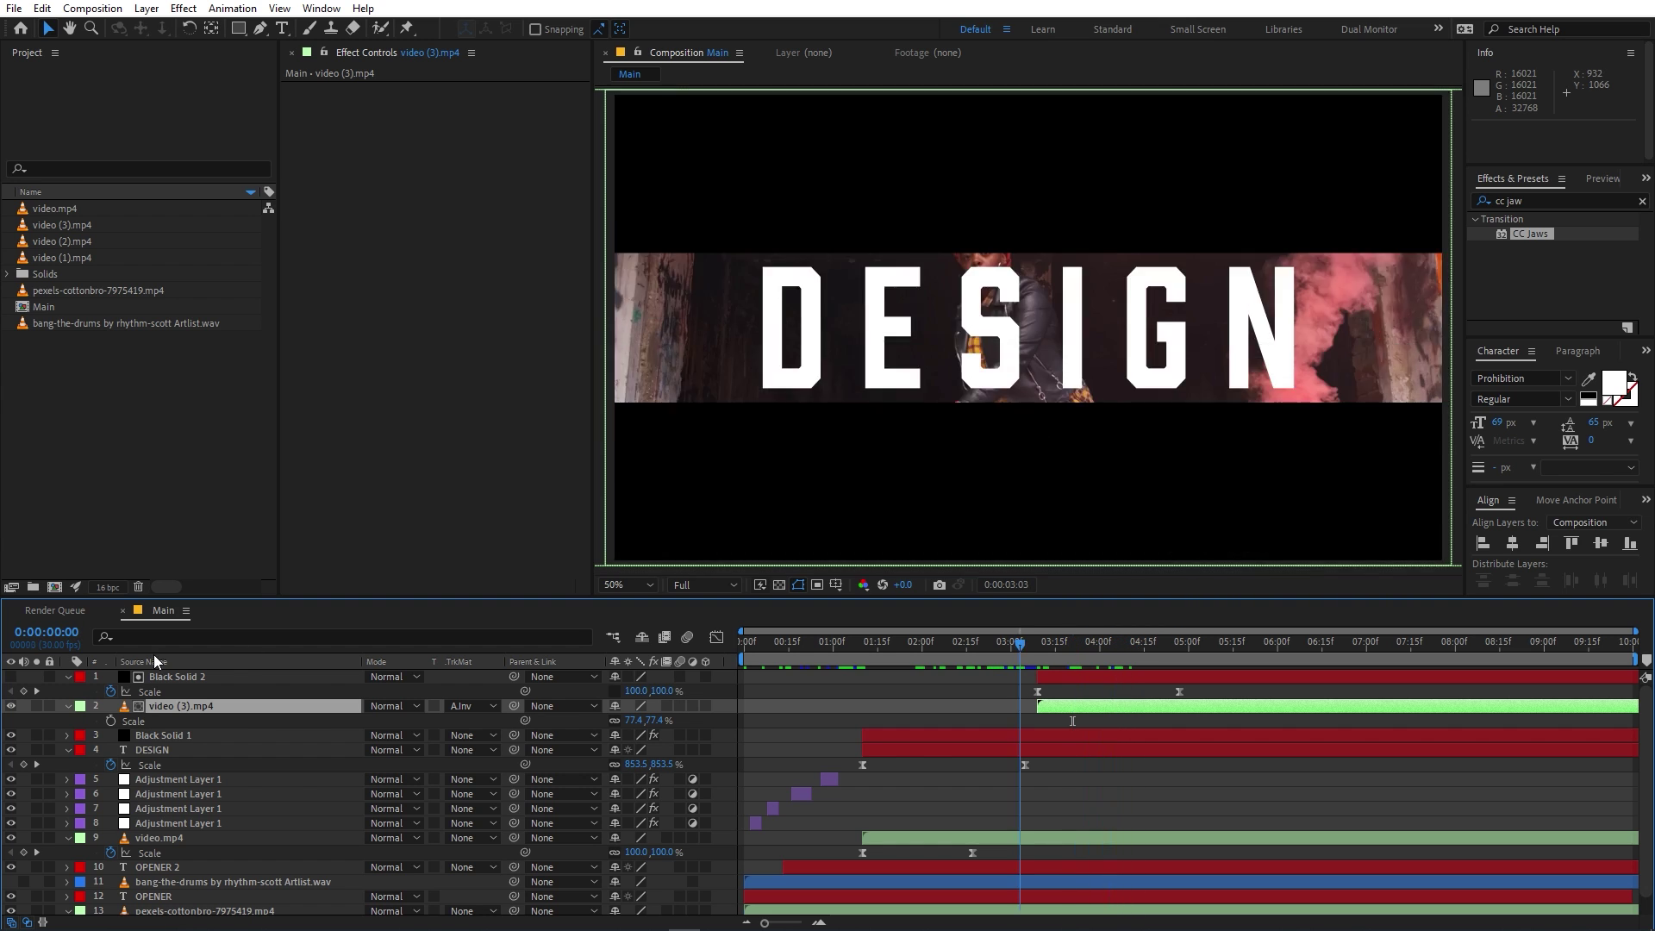
key(space)
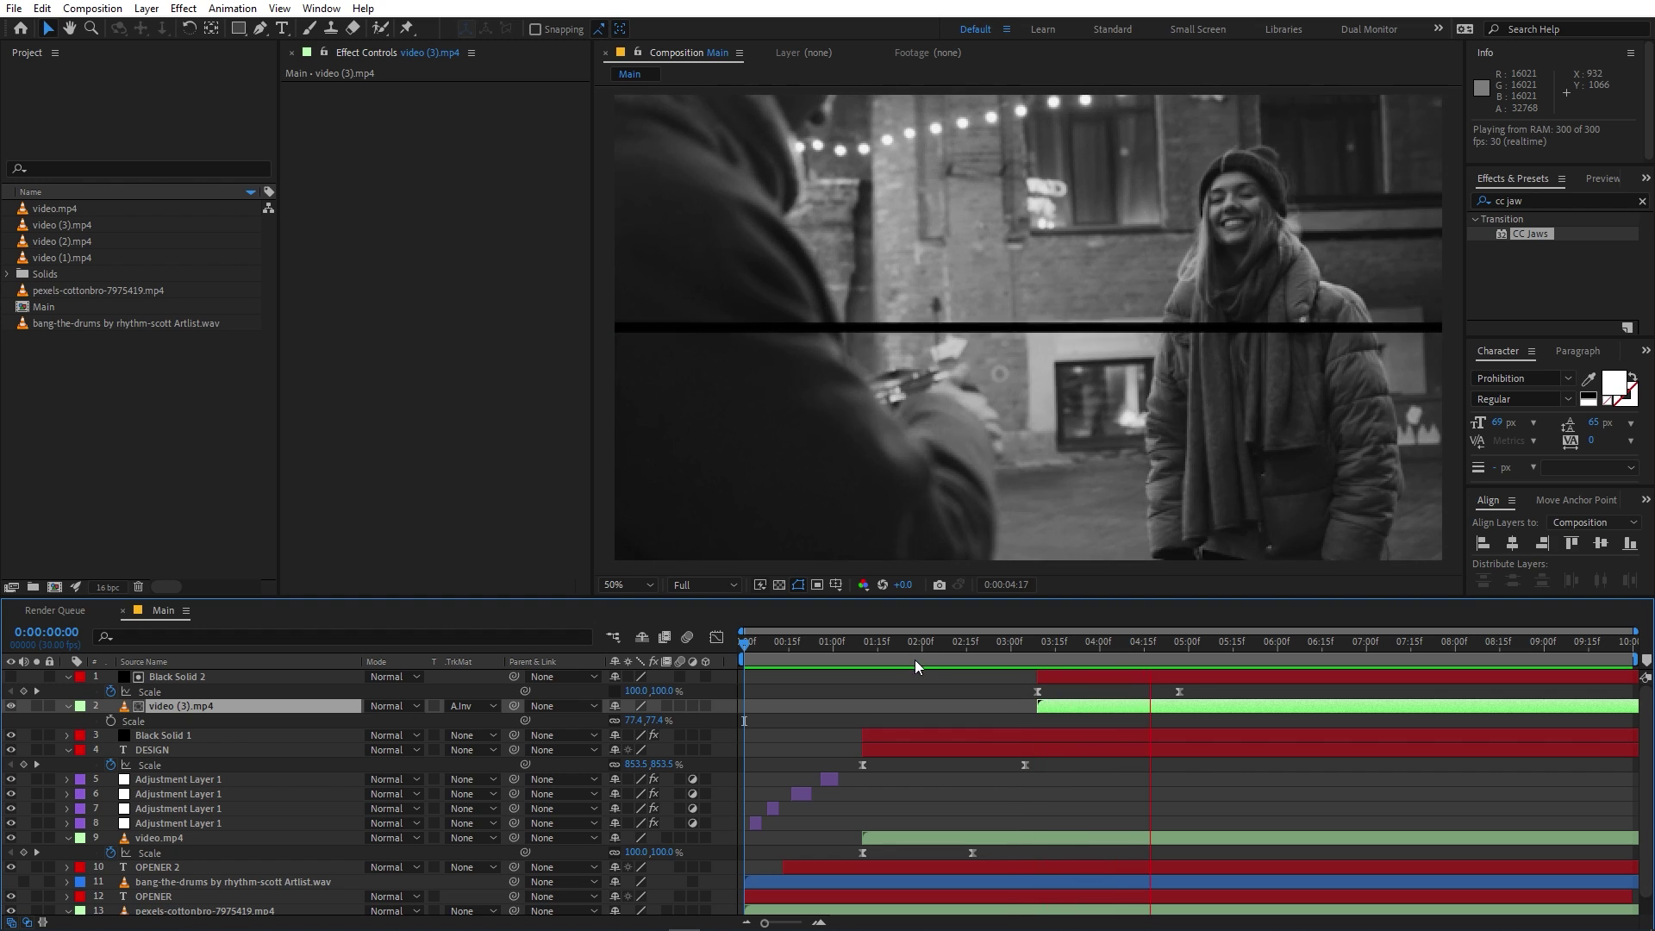
key(space)
Step: Duplicate the OPENER and OPENER 2 text layers and move both copies to the top of the layer stack
click(929, 705)
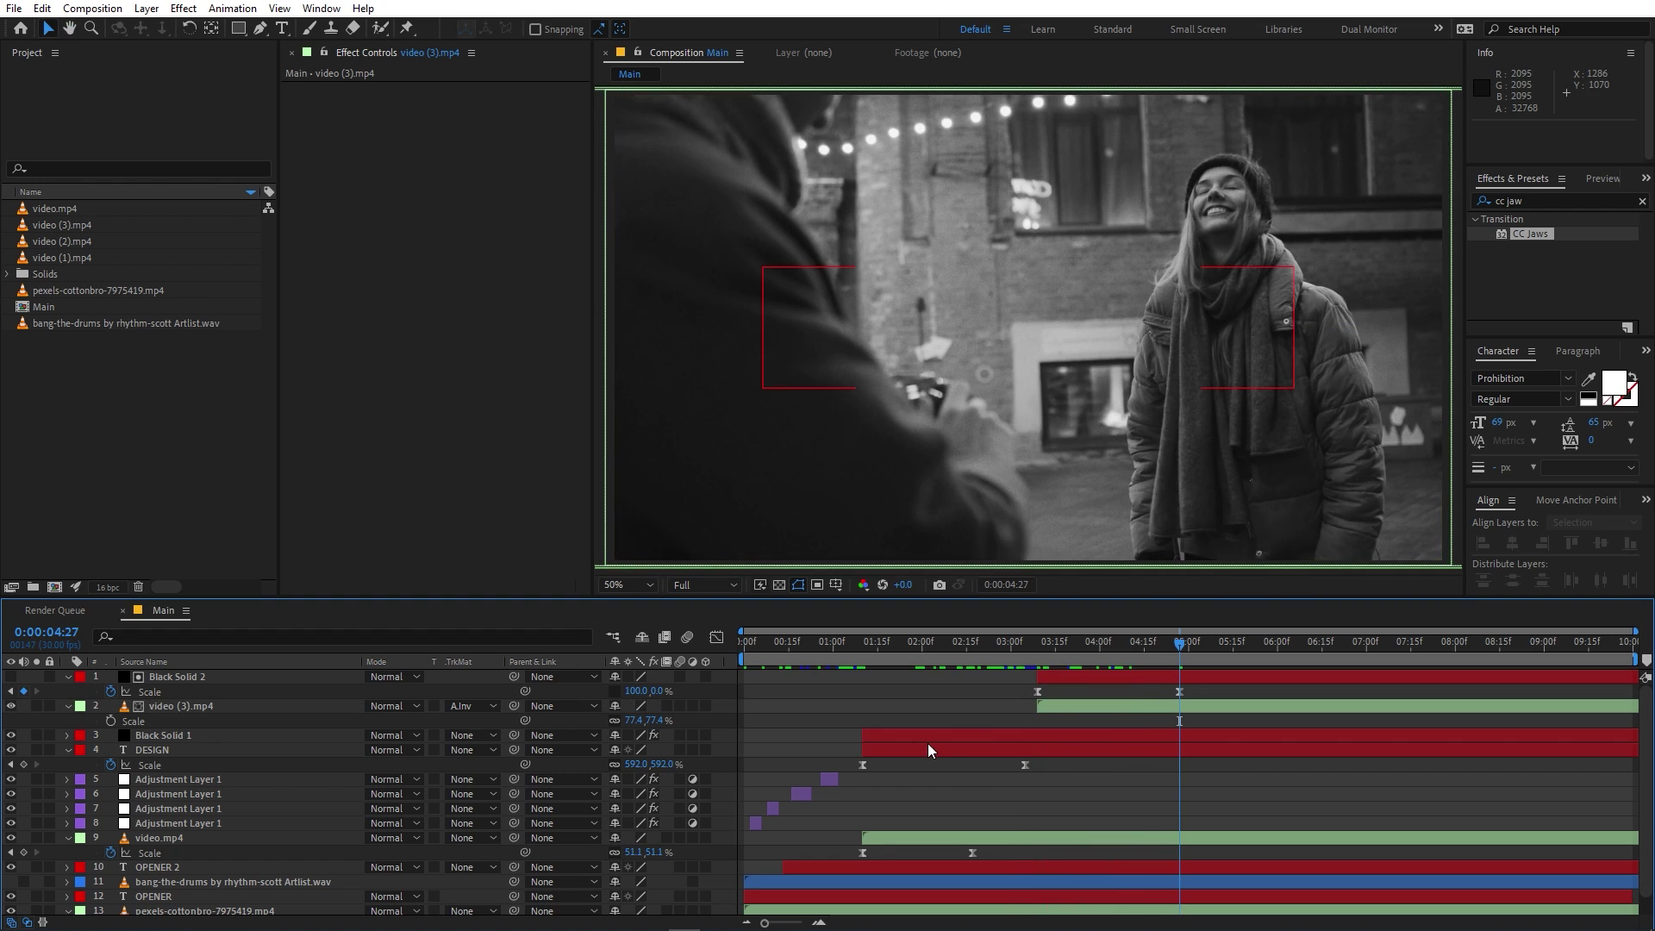
scroll(939, 789, down, 1)
scroll(942, 788, up, 1)
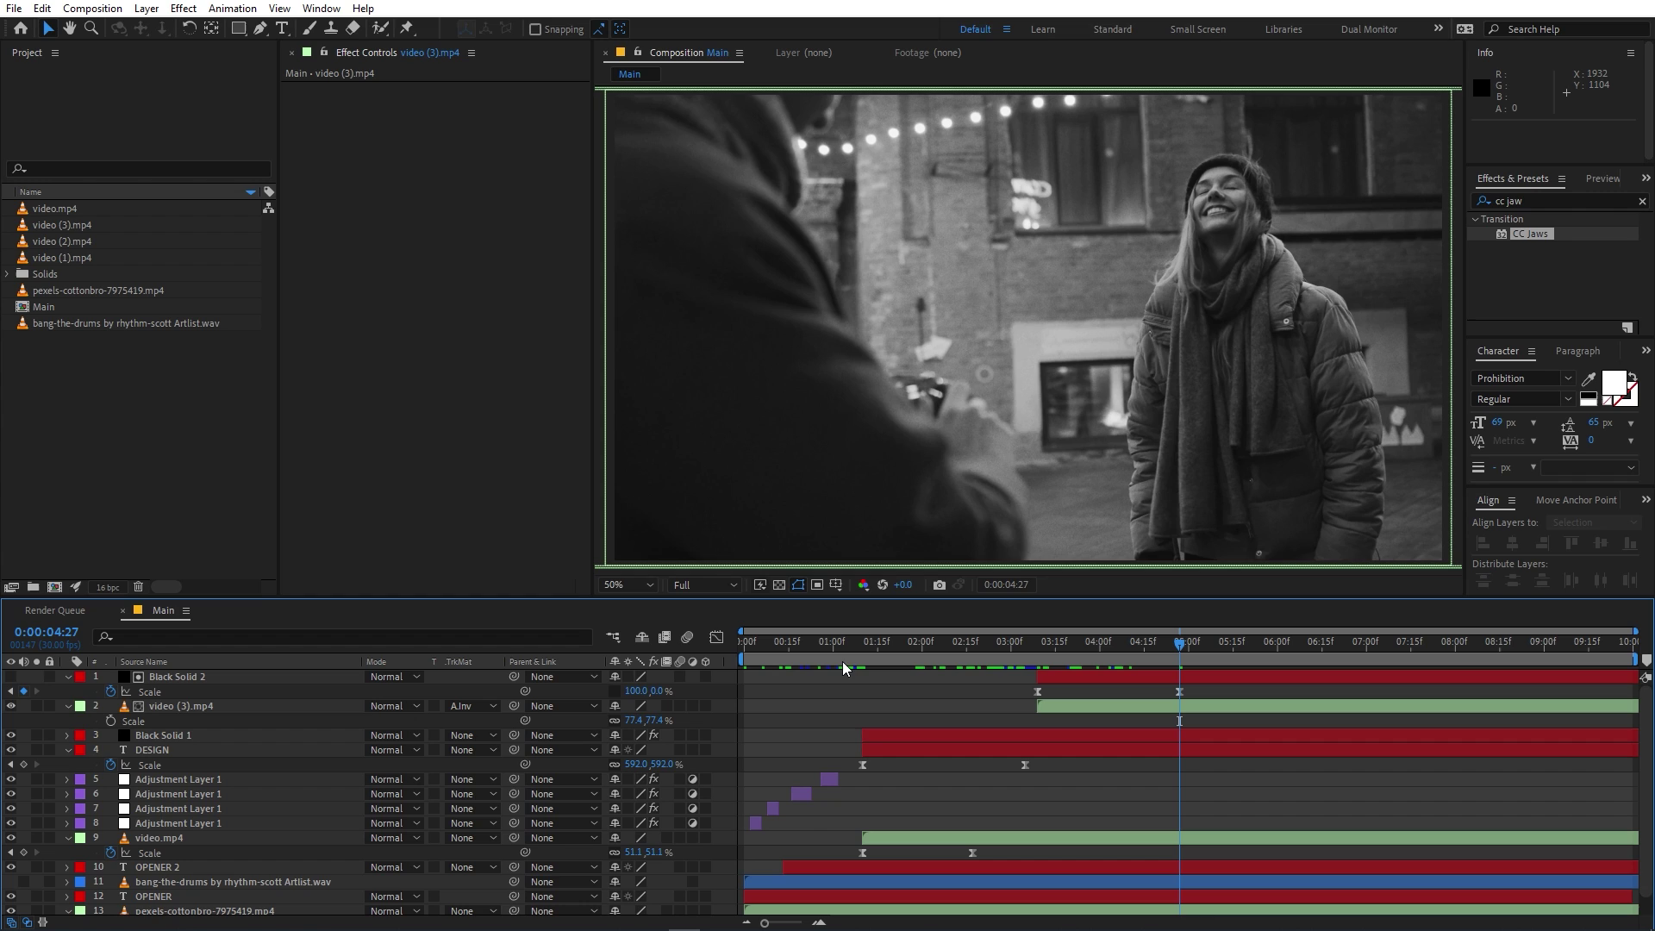
scroll(138, 873, down, 1)
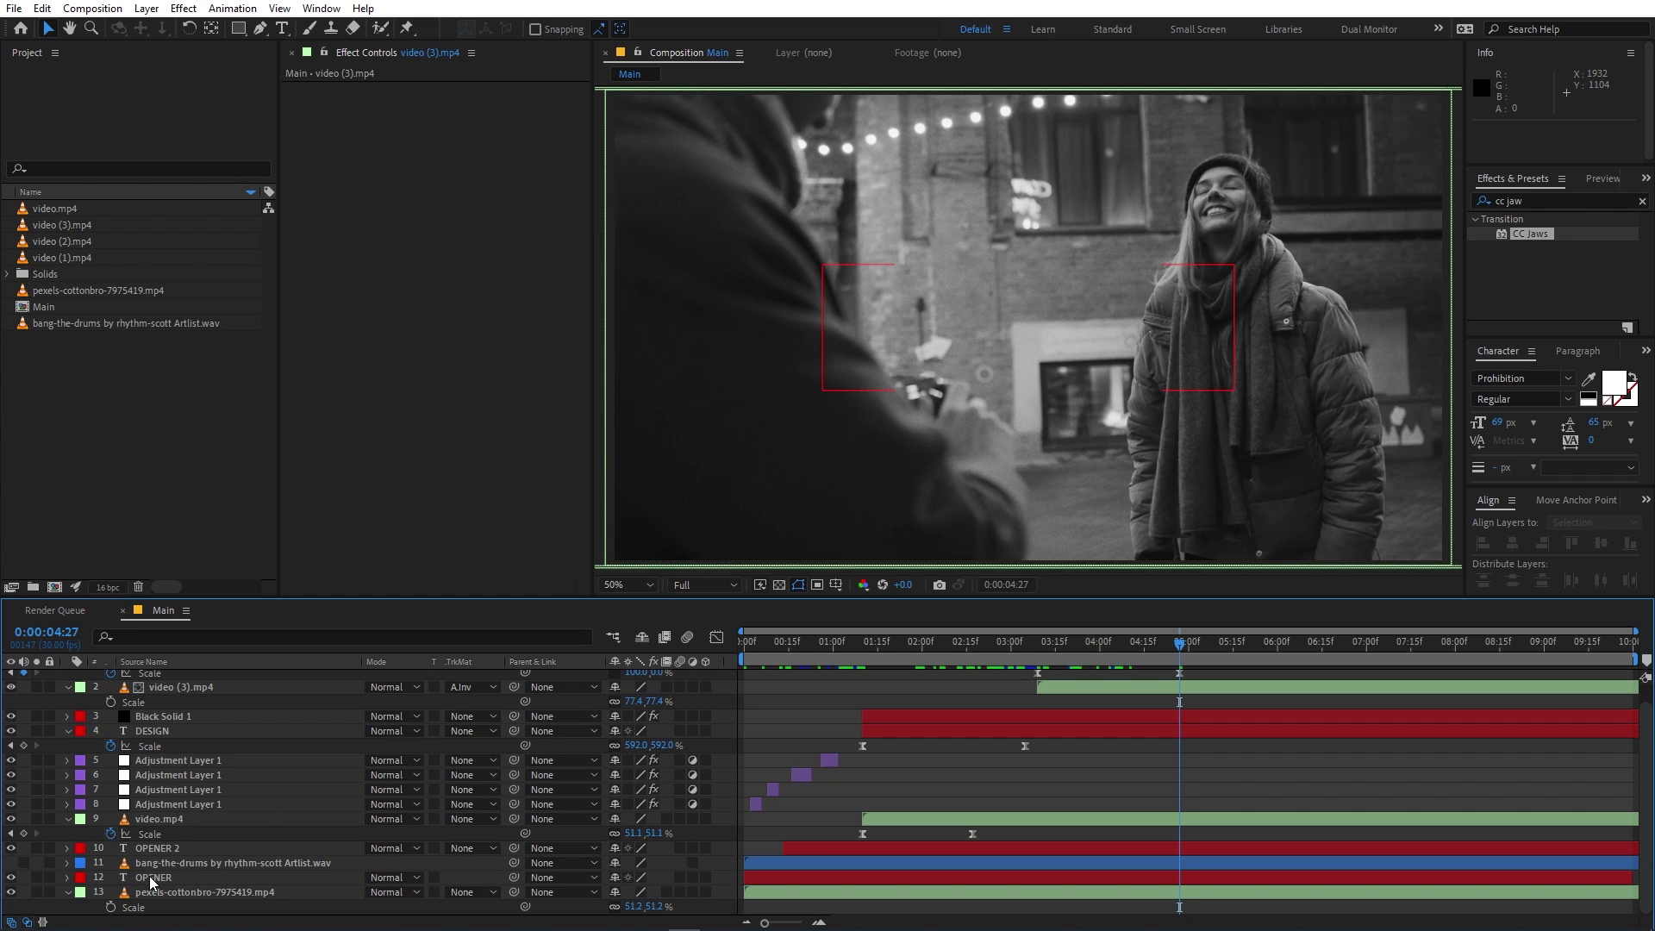
click(151, 879)
ctrl+click(159, 849)
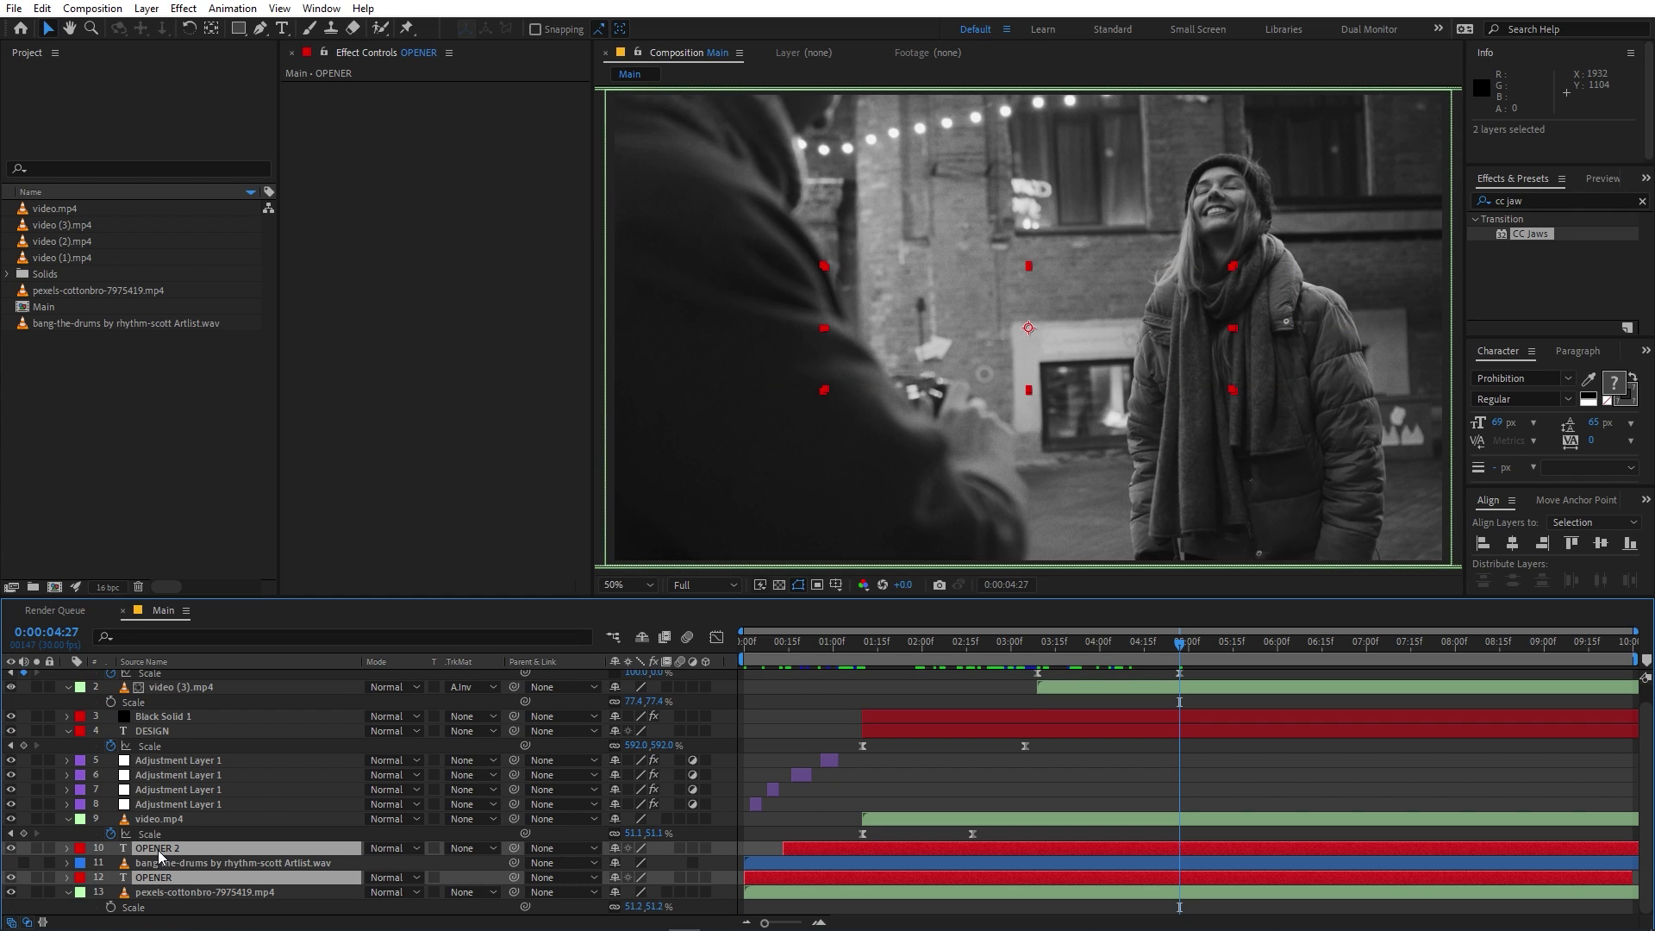
key(ctrl+d)
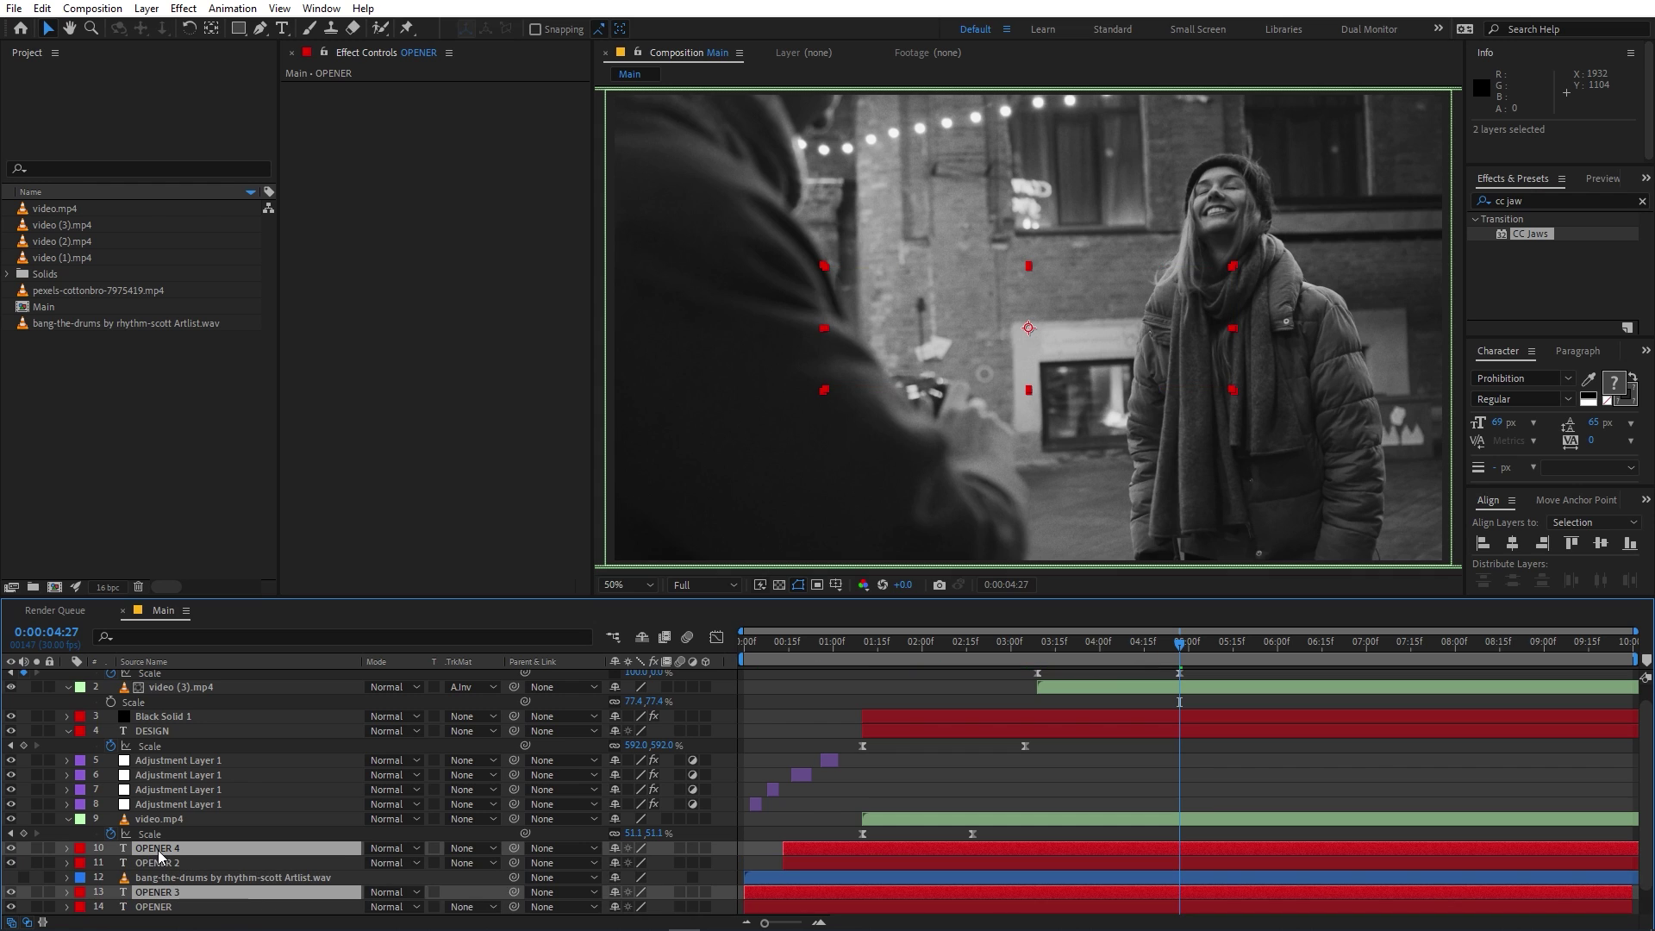
drag(160, 853, 178, 684)
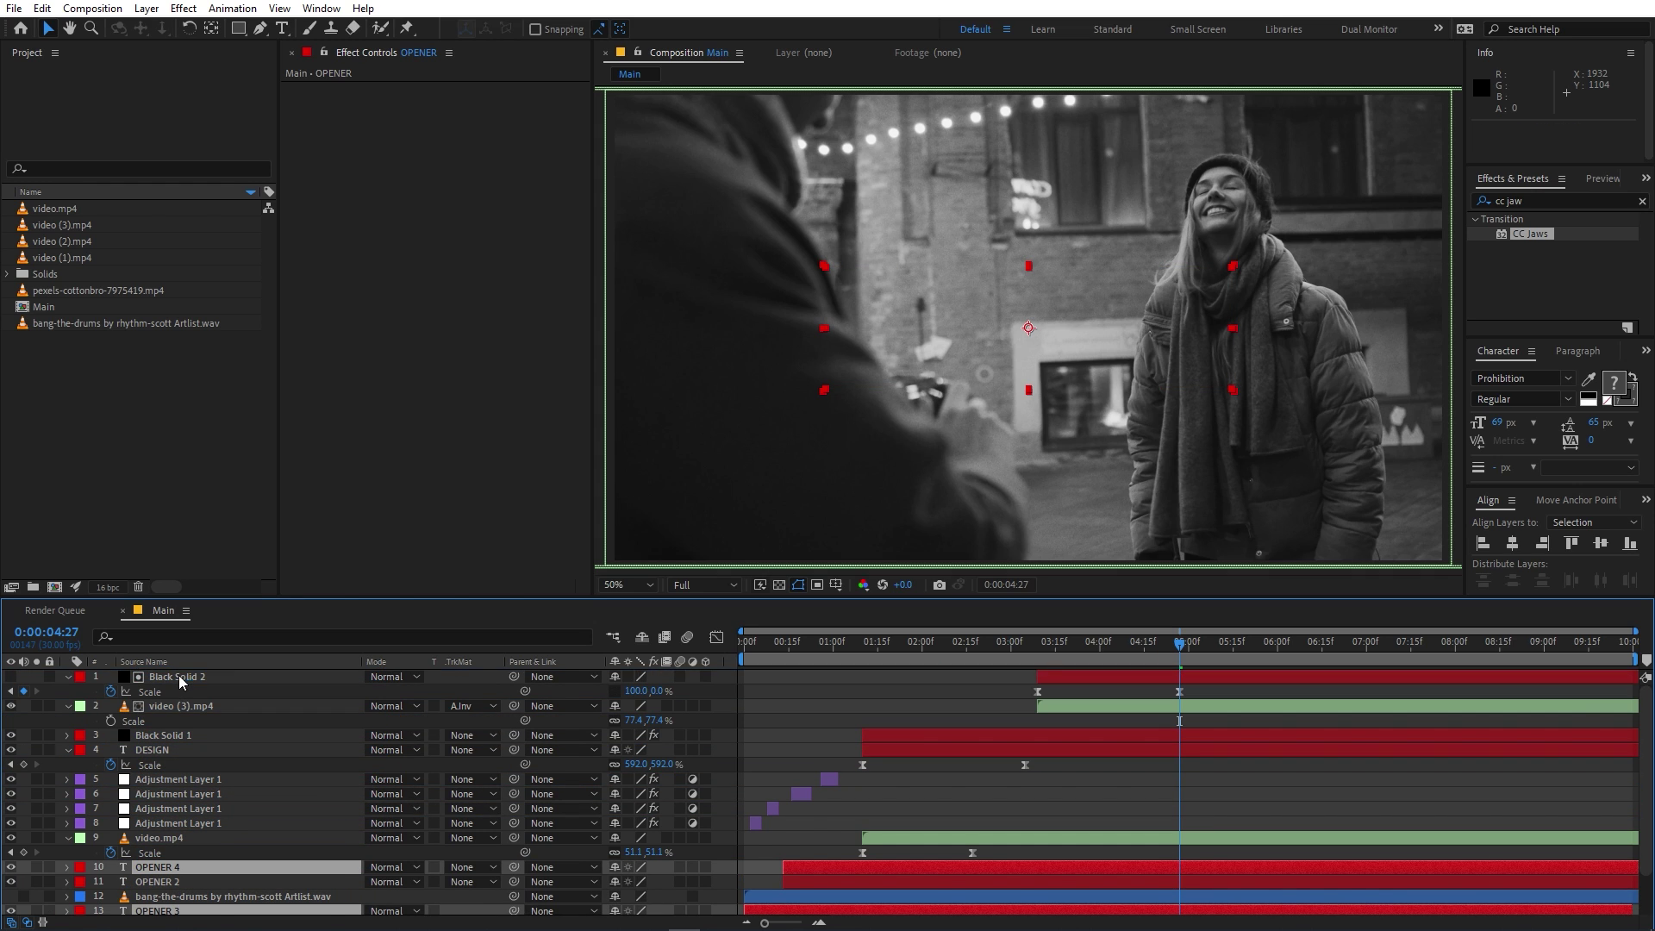
Step: Shift the two duplicated OPENER layers along the timeline so they start shortly after Black Solid 2 and keep their offset
drag(782, 695, 1085, 701)
drag(1017, 647, 1173, 676)
click(981, 683)
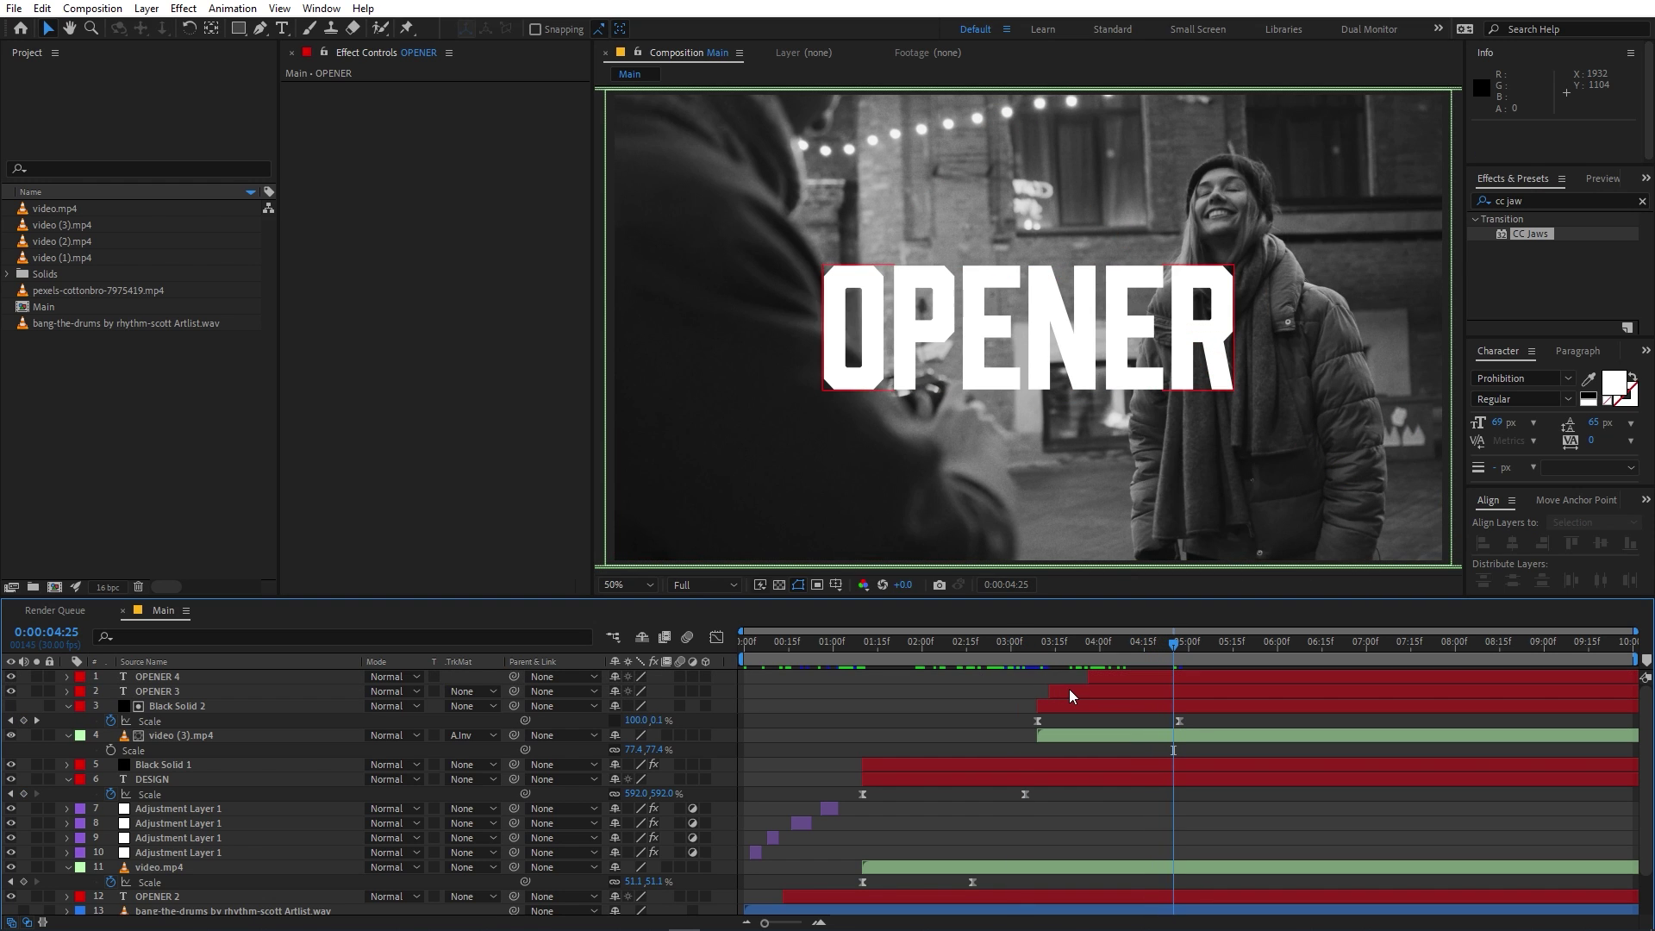
Step: Replace the text of both duplicated OPENER layers, outlined and filled, with CINEMATIC
double_click(1071, 696)
click(1072, 697)
double_click(1069, 696)
text(CINEMATIC)
double_click(1117, 679)
key(BackSpace)
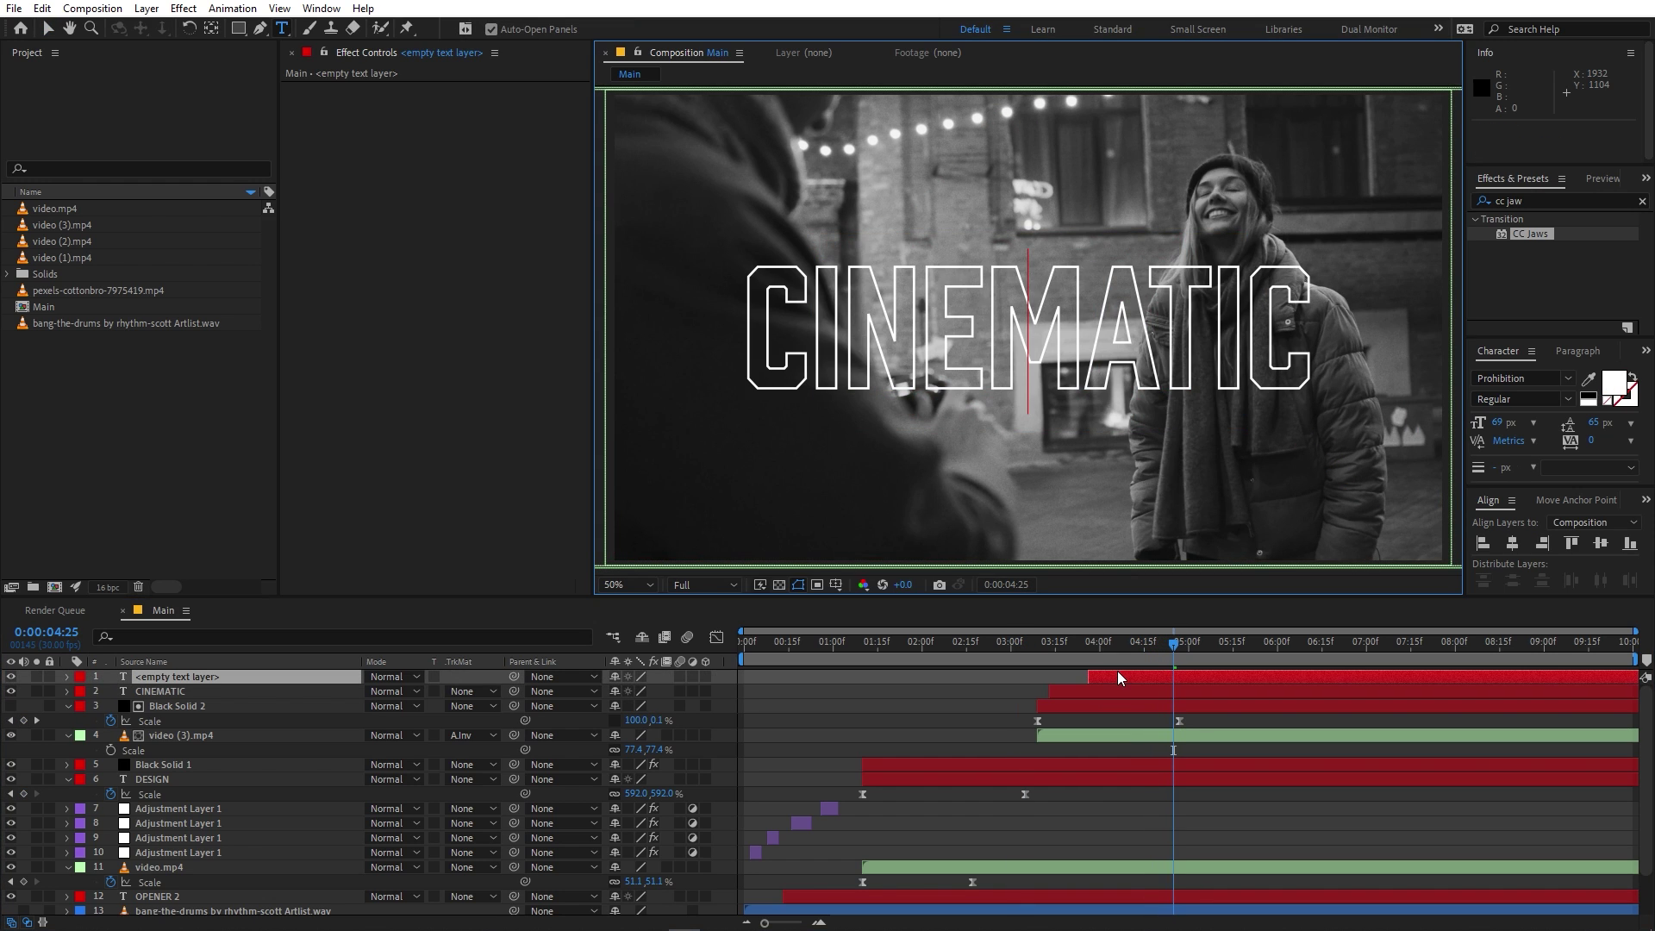
text(CINEMATIC)
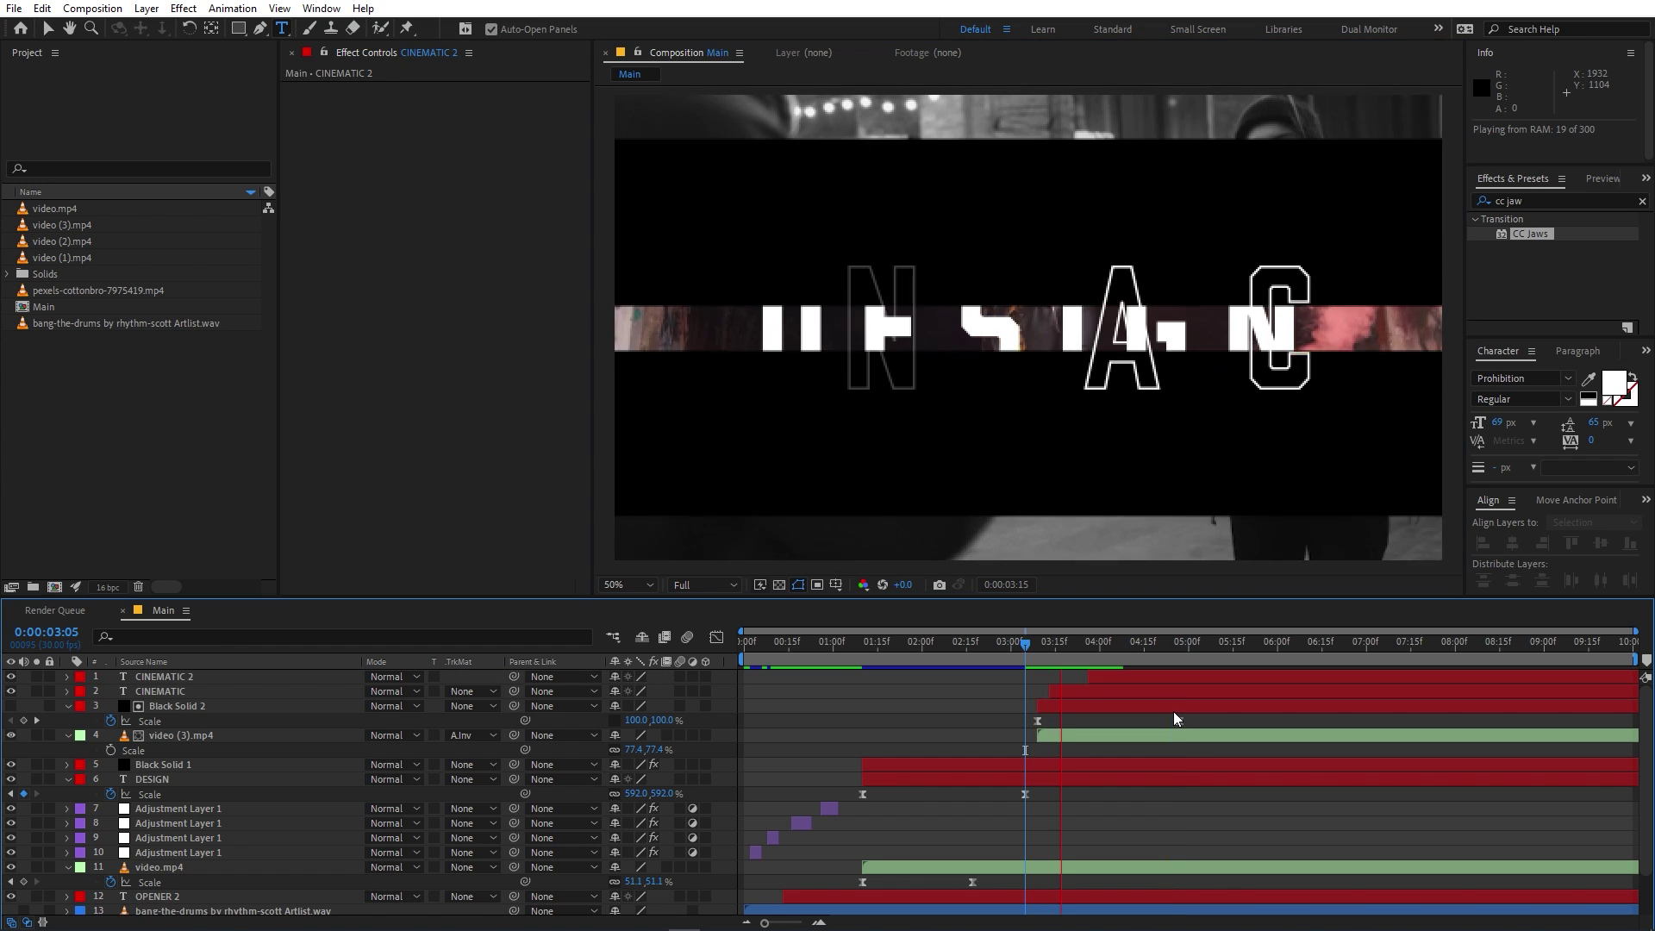
key(space)
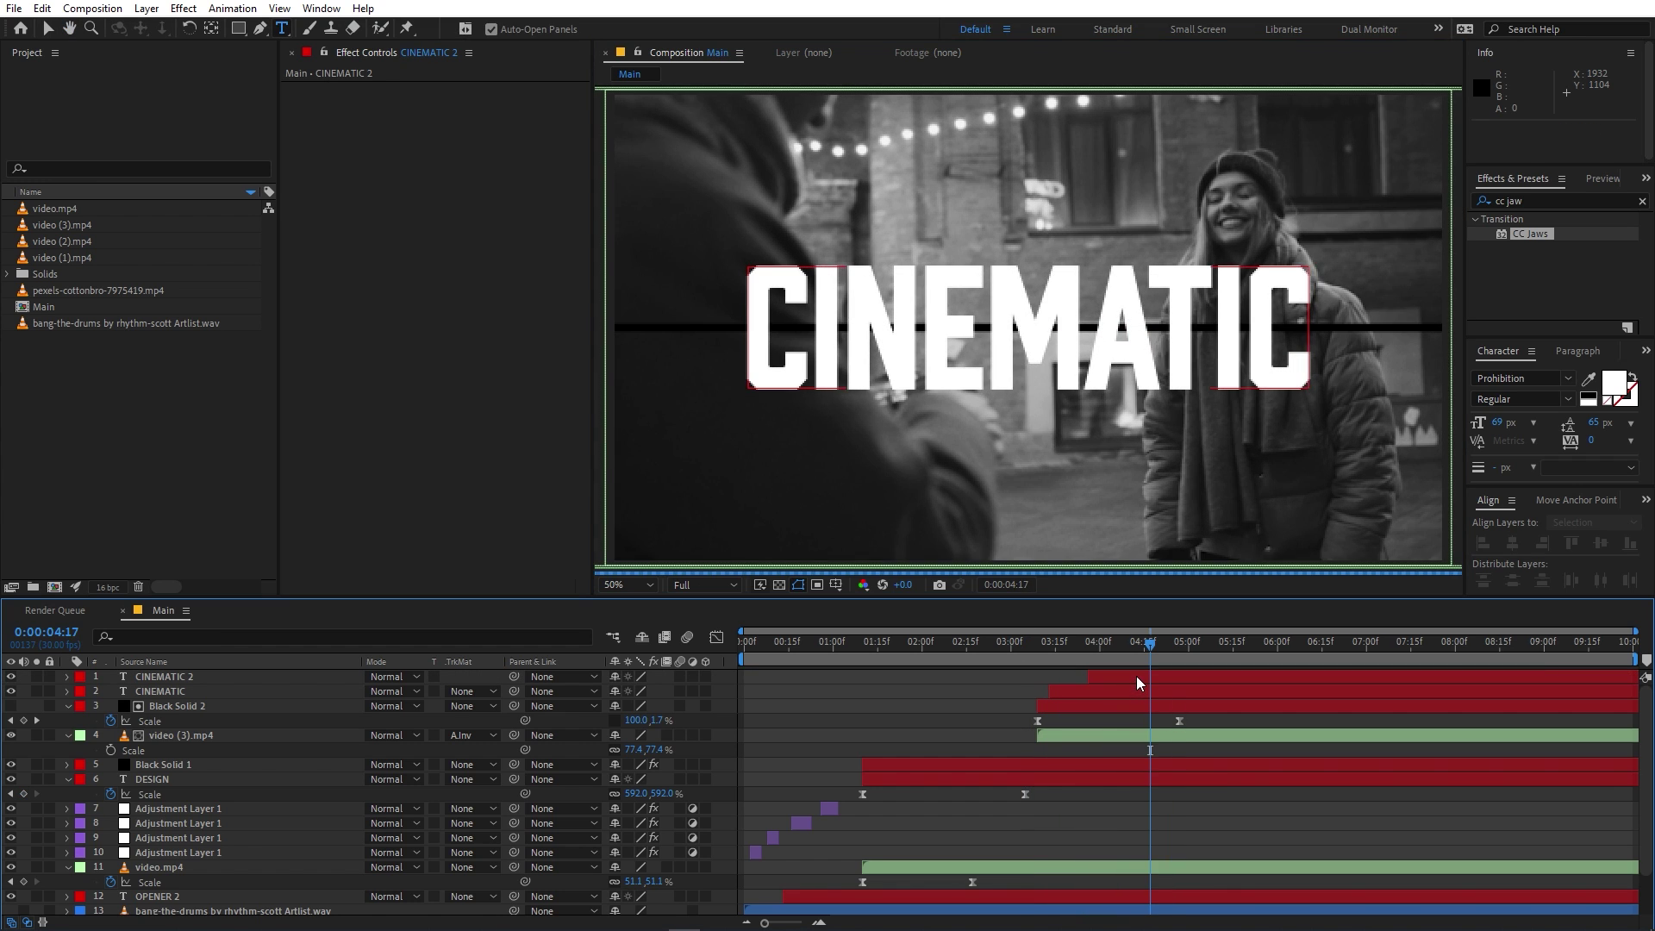
Step: Reveal the Range Selector Start keyframes of both CINEMATIC layers and shift the filled CINEMATIC 2 layer to start at 0:00:03:18
click(1138, 677)
shift+click(1136, 691)
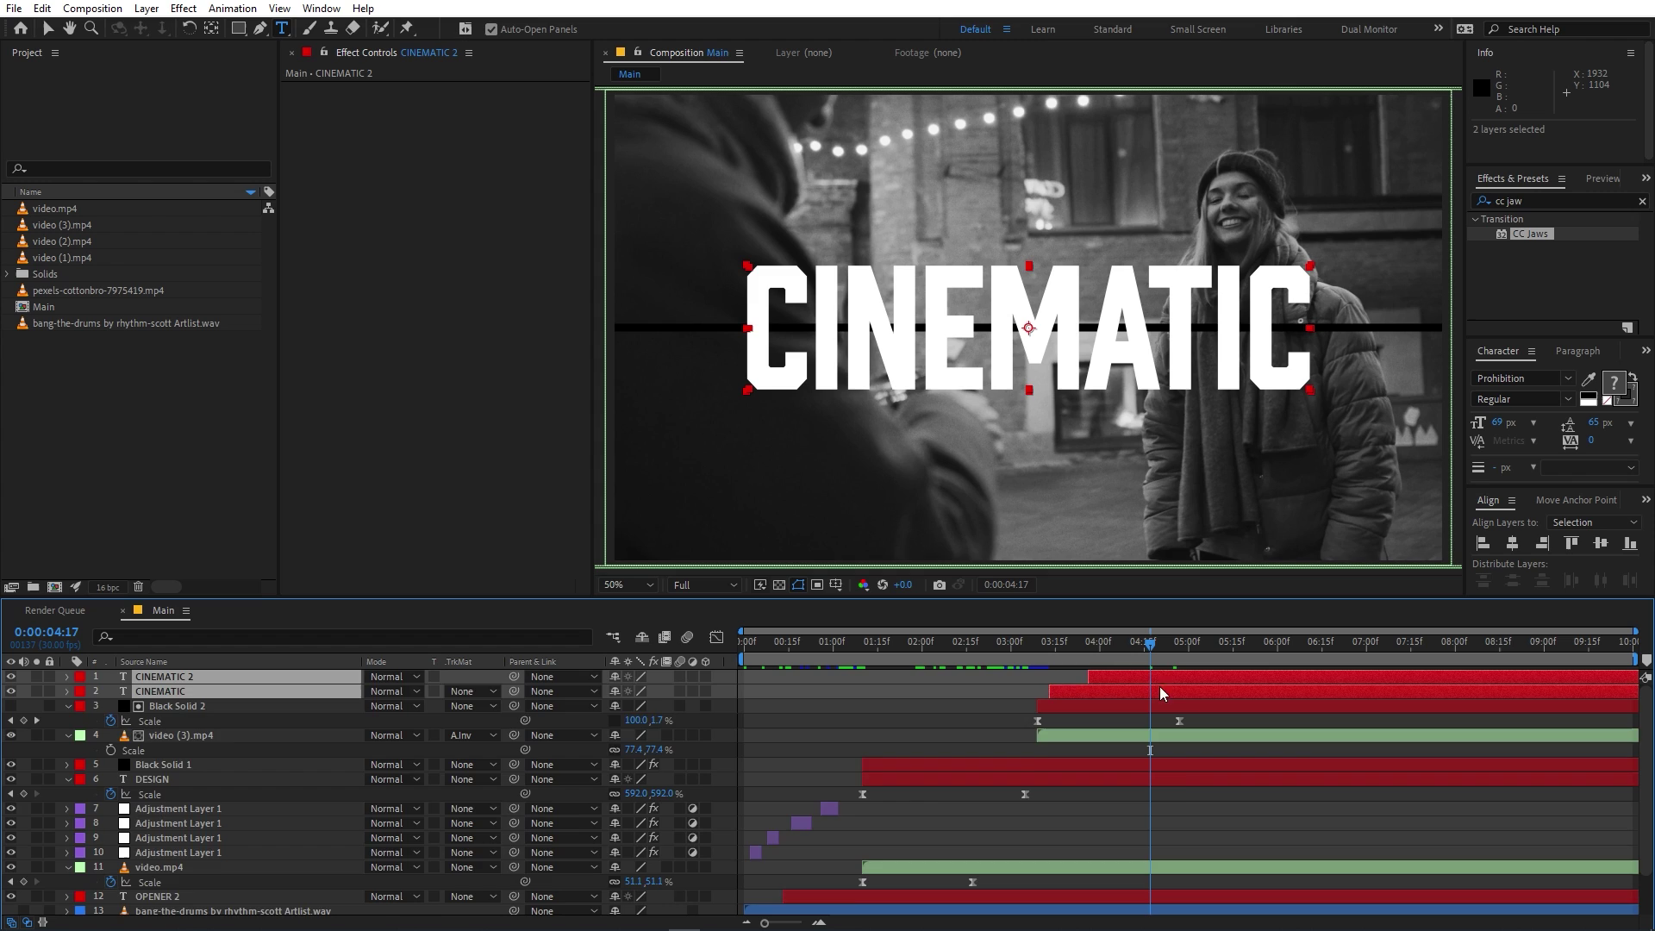
key(u)
drag(1207, 695, 1060, 748)
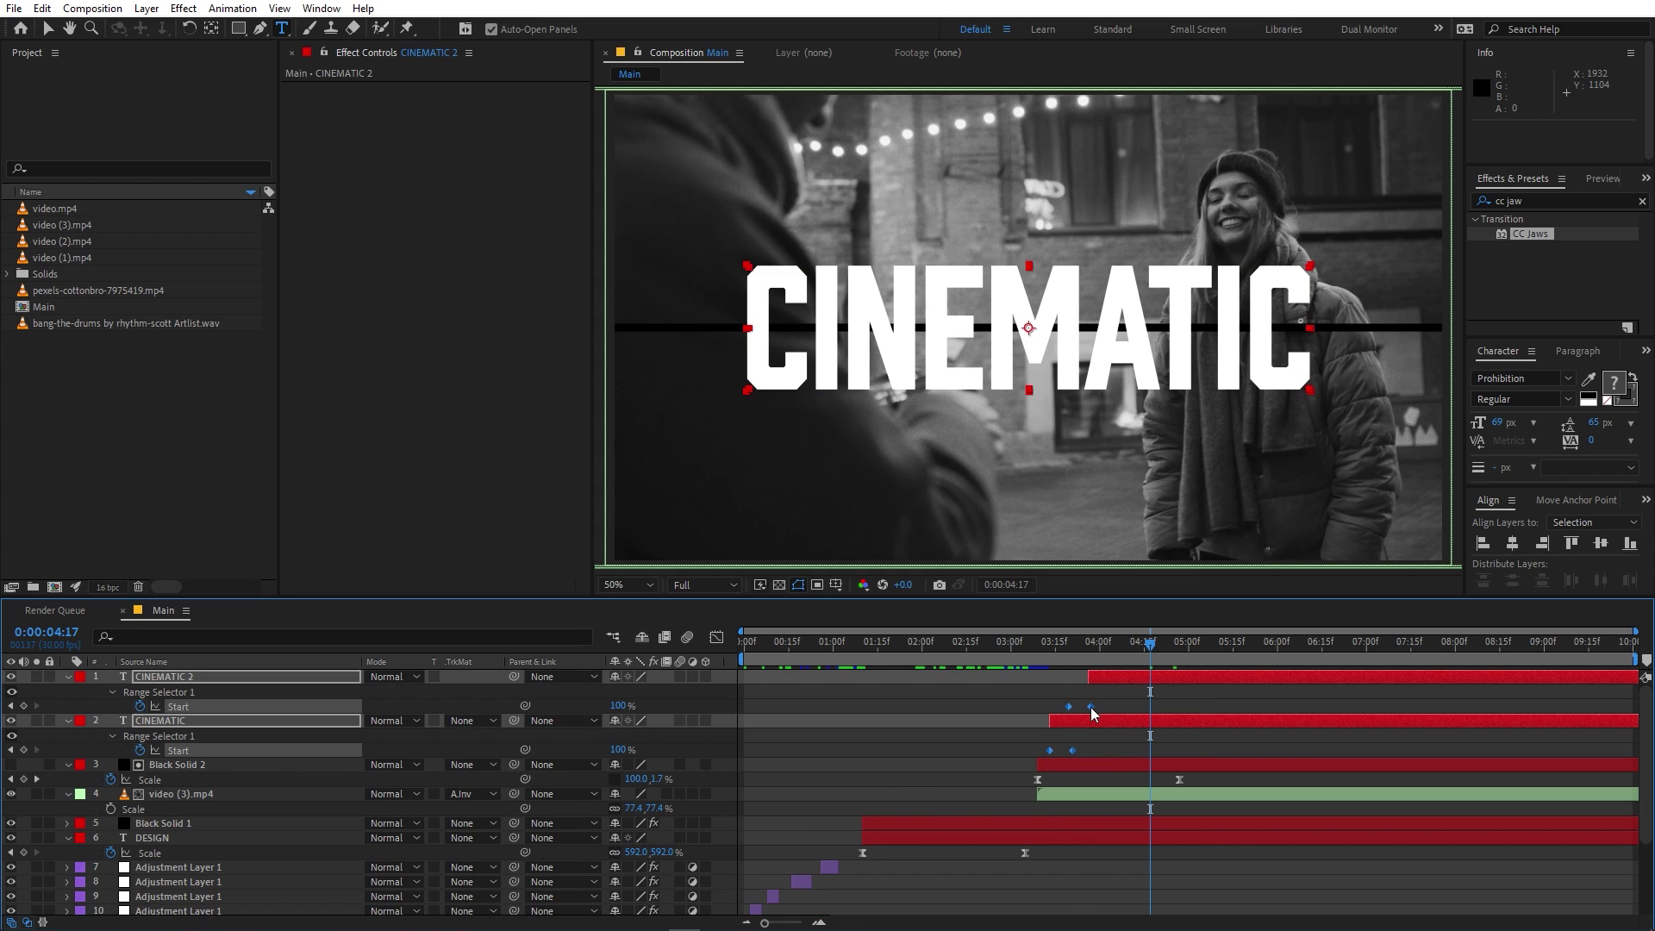
click(1115, 696)
drag(1100, 677, 1082, 678)
drag(1053, 707, 1093, 685)
Step: Preview the CINEMATIC title animation and retime the CINEMATIC 2 layer so it starts at 0:00:03:24
click(1042, 660)
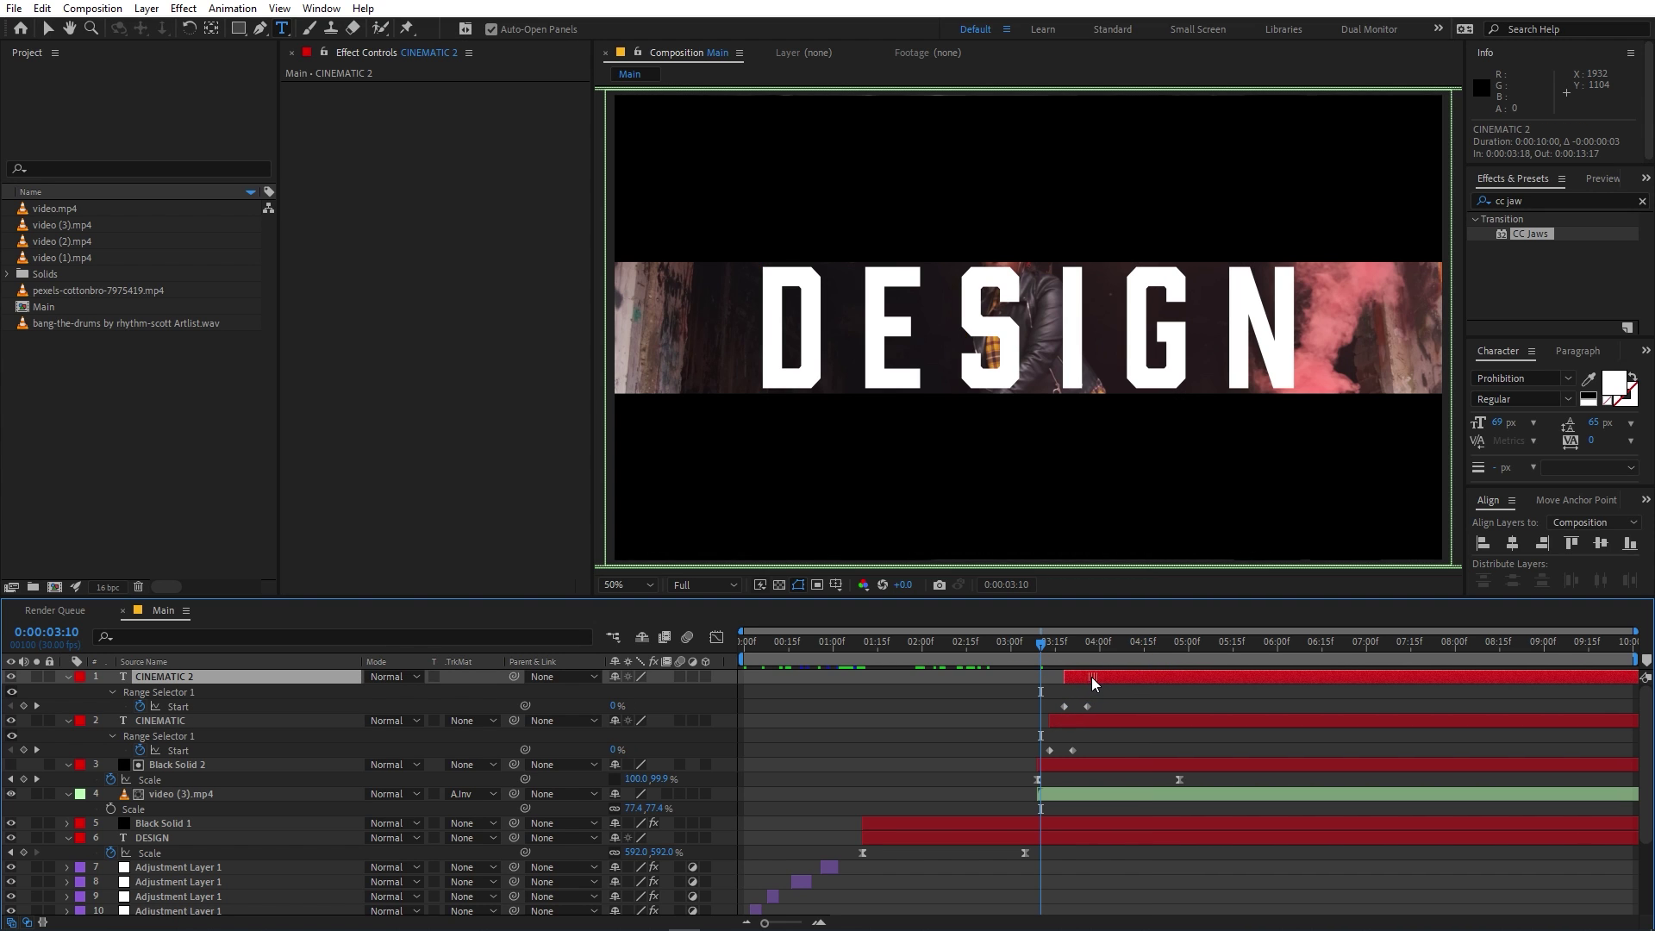
key(space)
key(space)
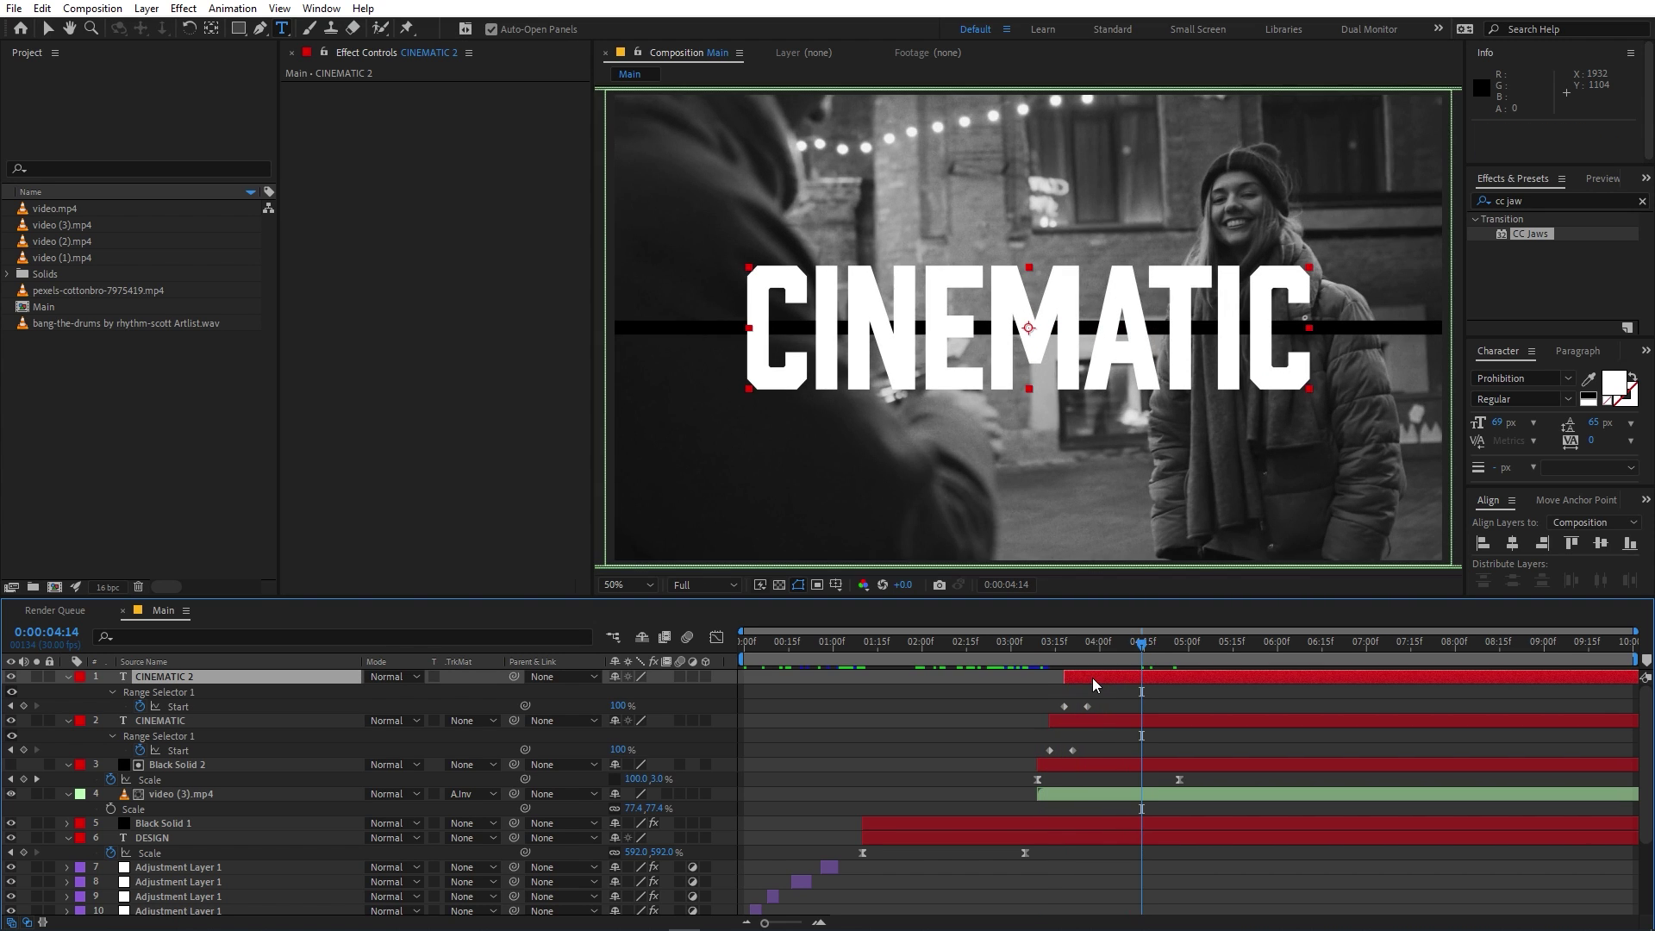
click(1037, 659)
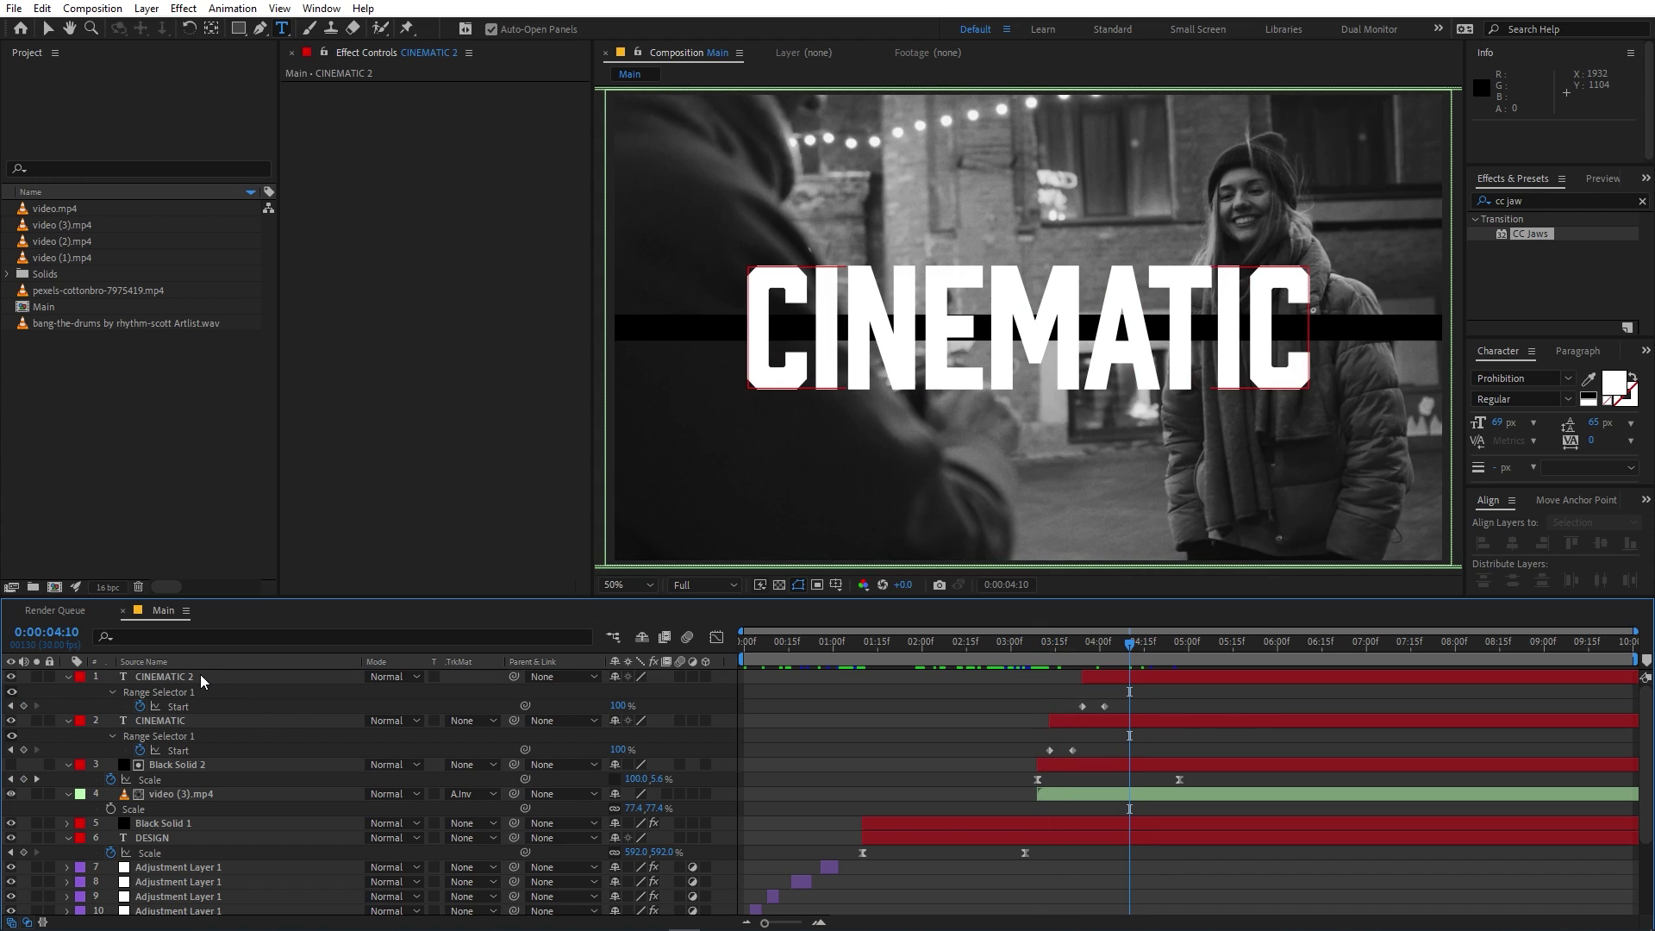
click(192, 679)
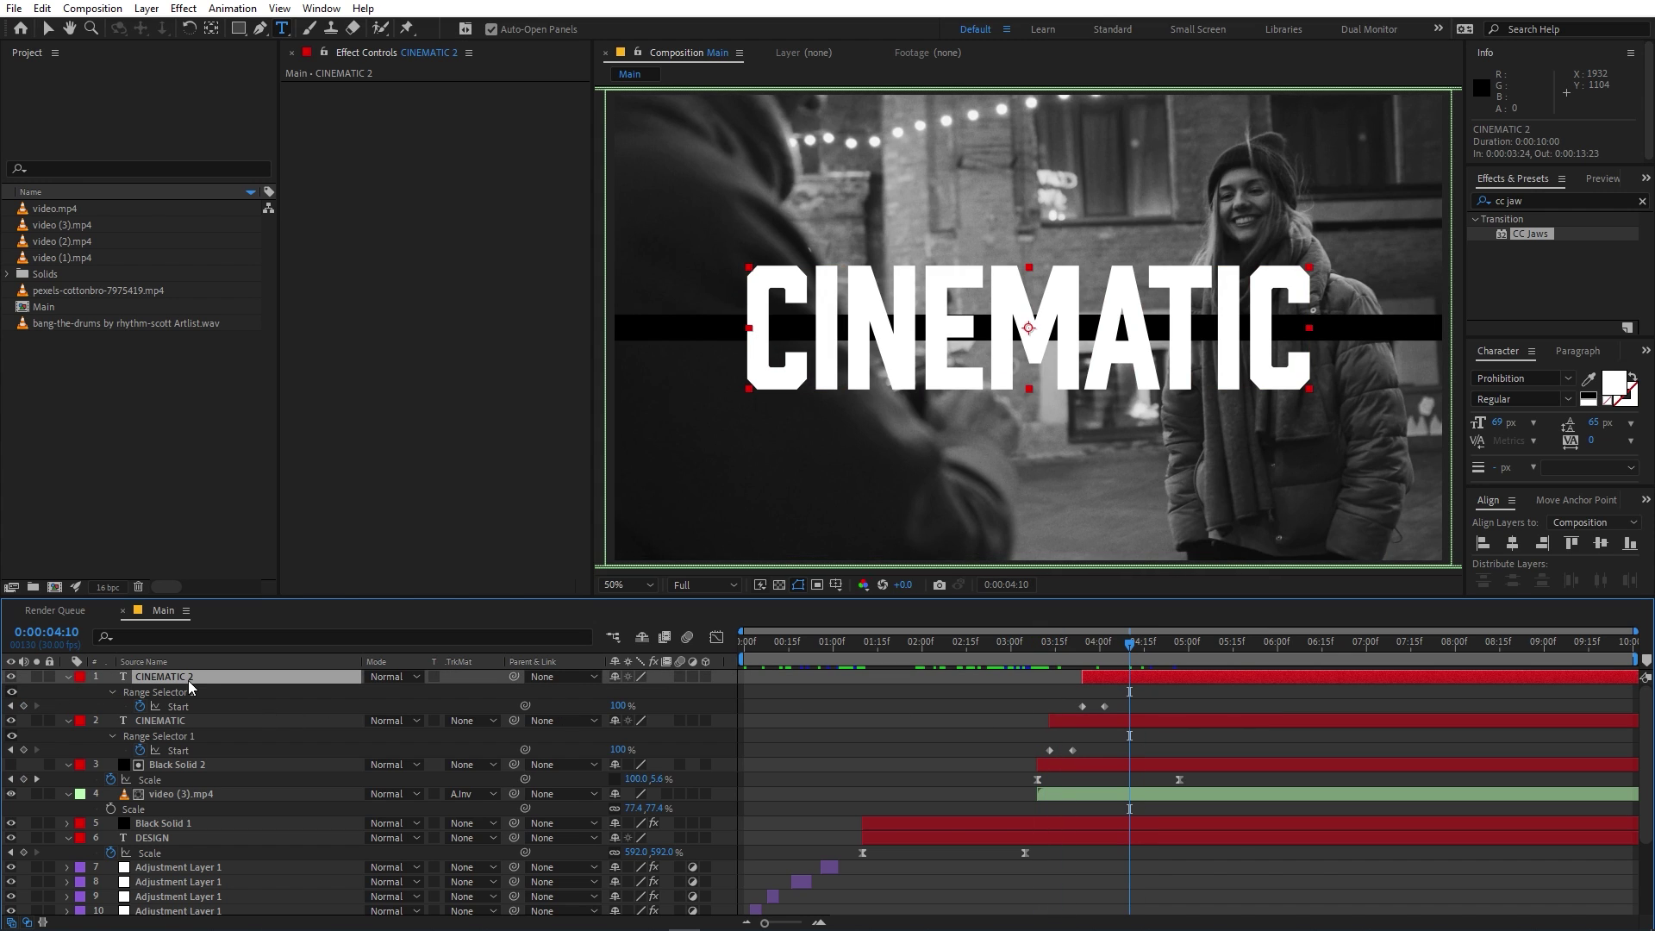
Step: Reveal the waveform of the bang-the-drums audio layer and move that layer to the top of the stack
scroll(1060, 759, down, 3)
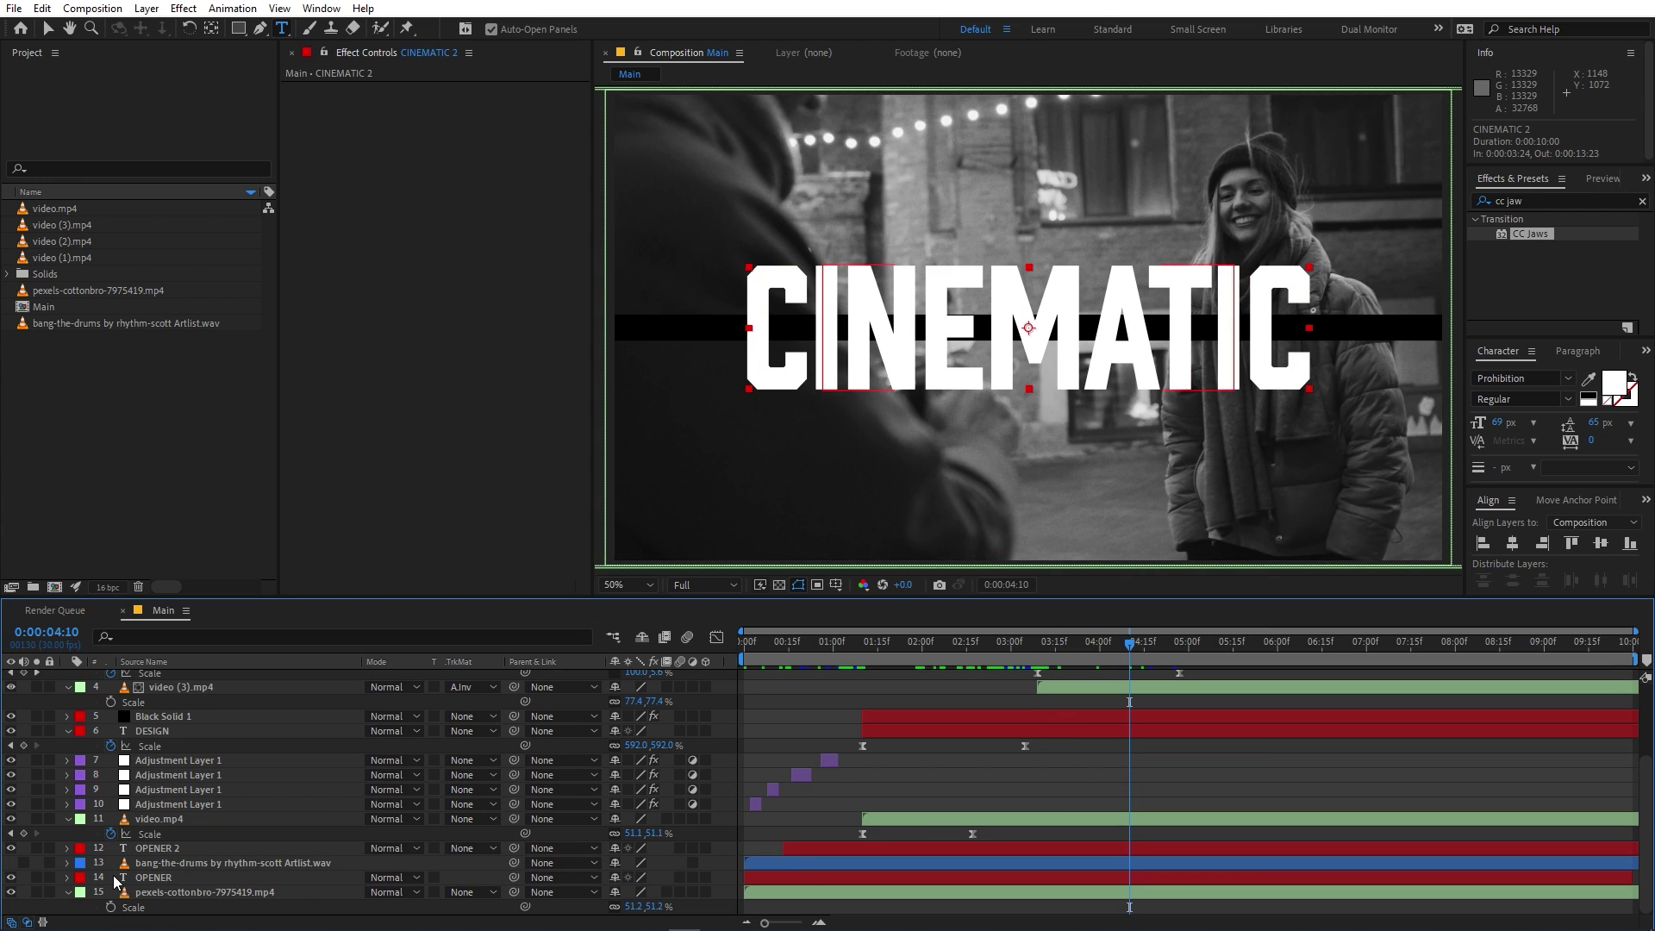
click(164, 864)
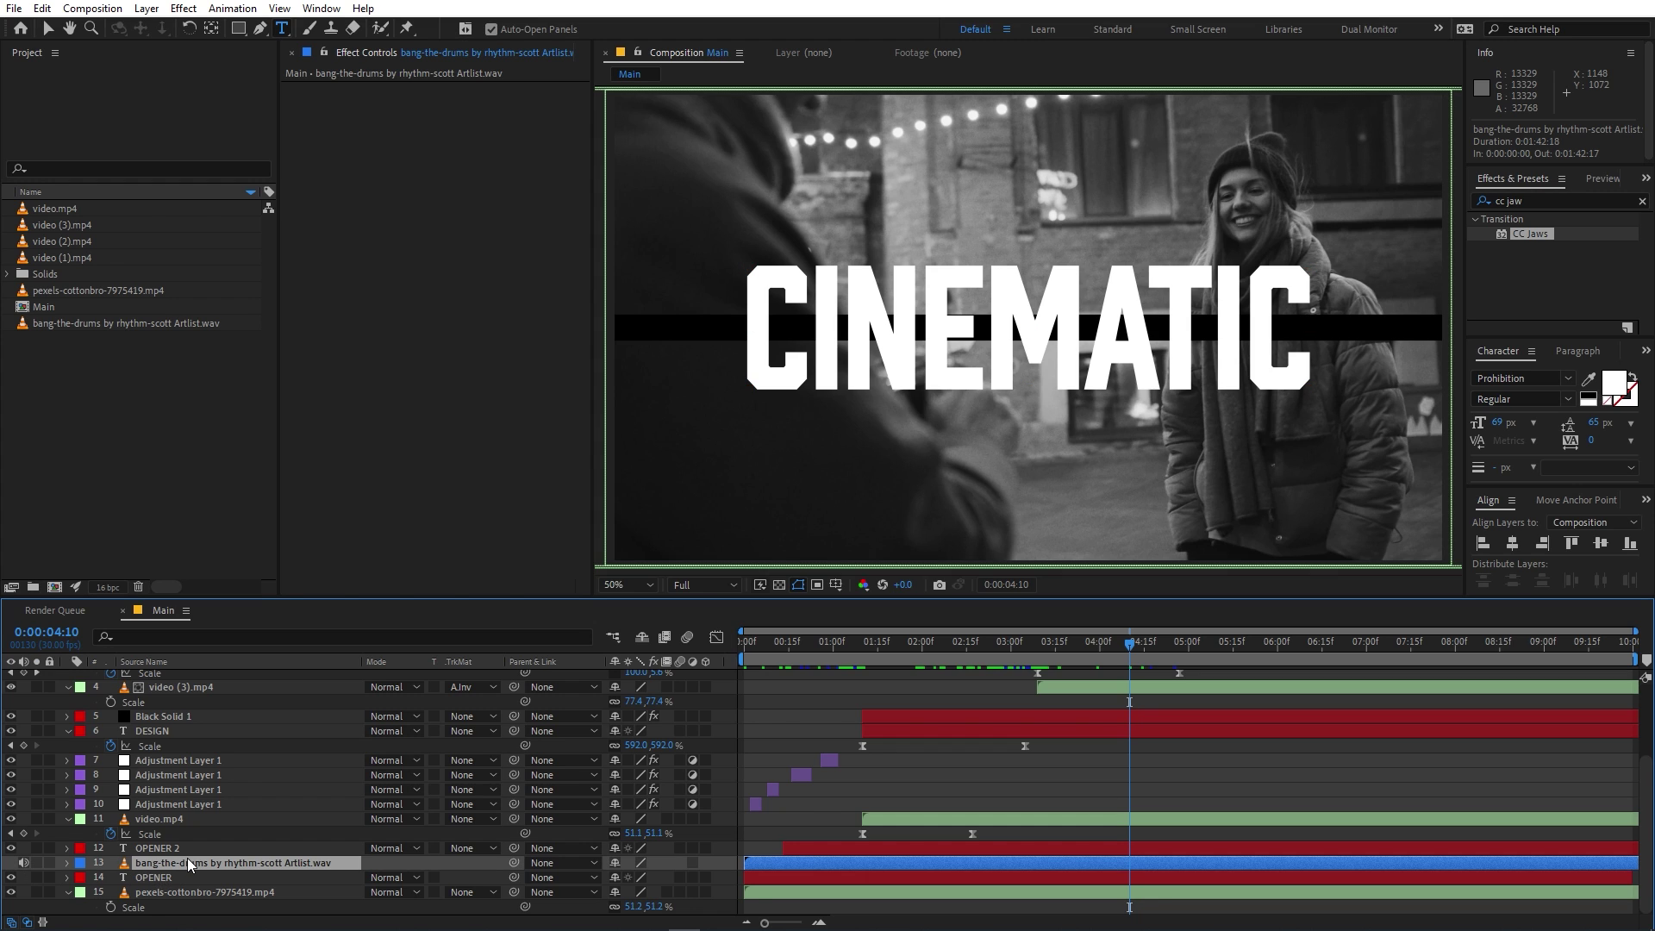
key(l)
key(l)
drag(293, 867, 282, 675)
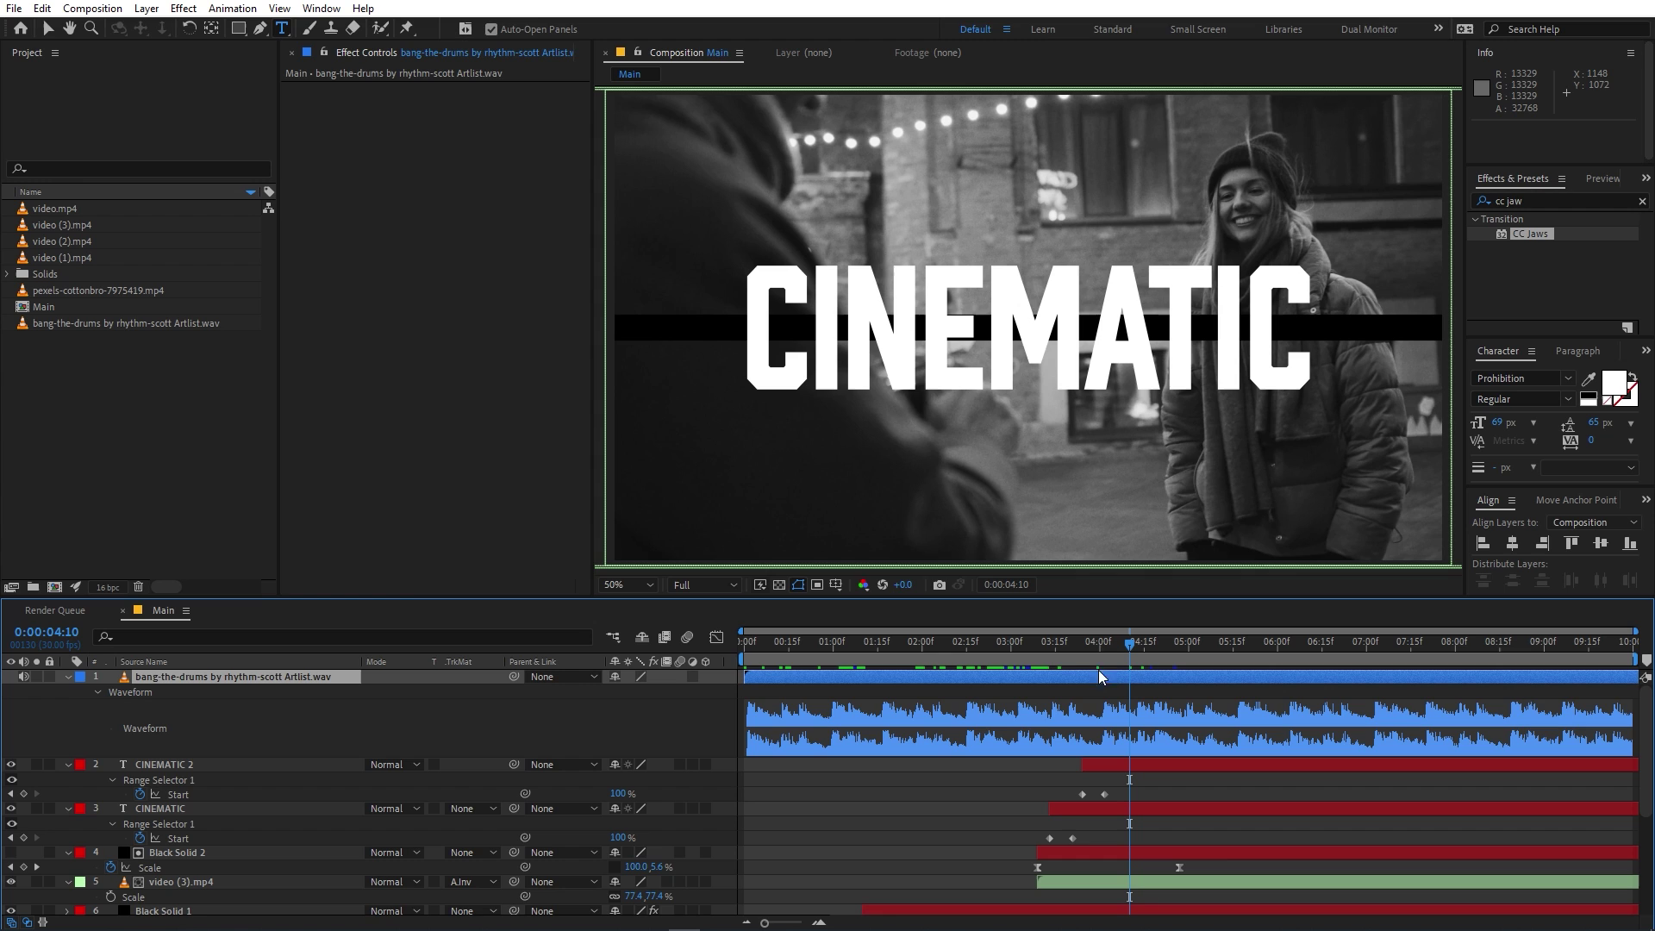
Step: Start Scale keyframes on CINEMATIC 2 at the 0:00:04:13 beat and scale it to about 683.4% at 0:00:04:20
drag(1112, 658, 1139, 659)
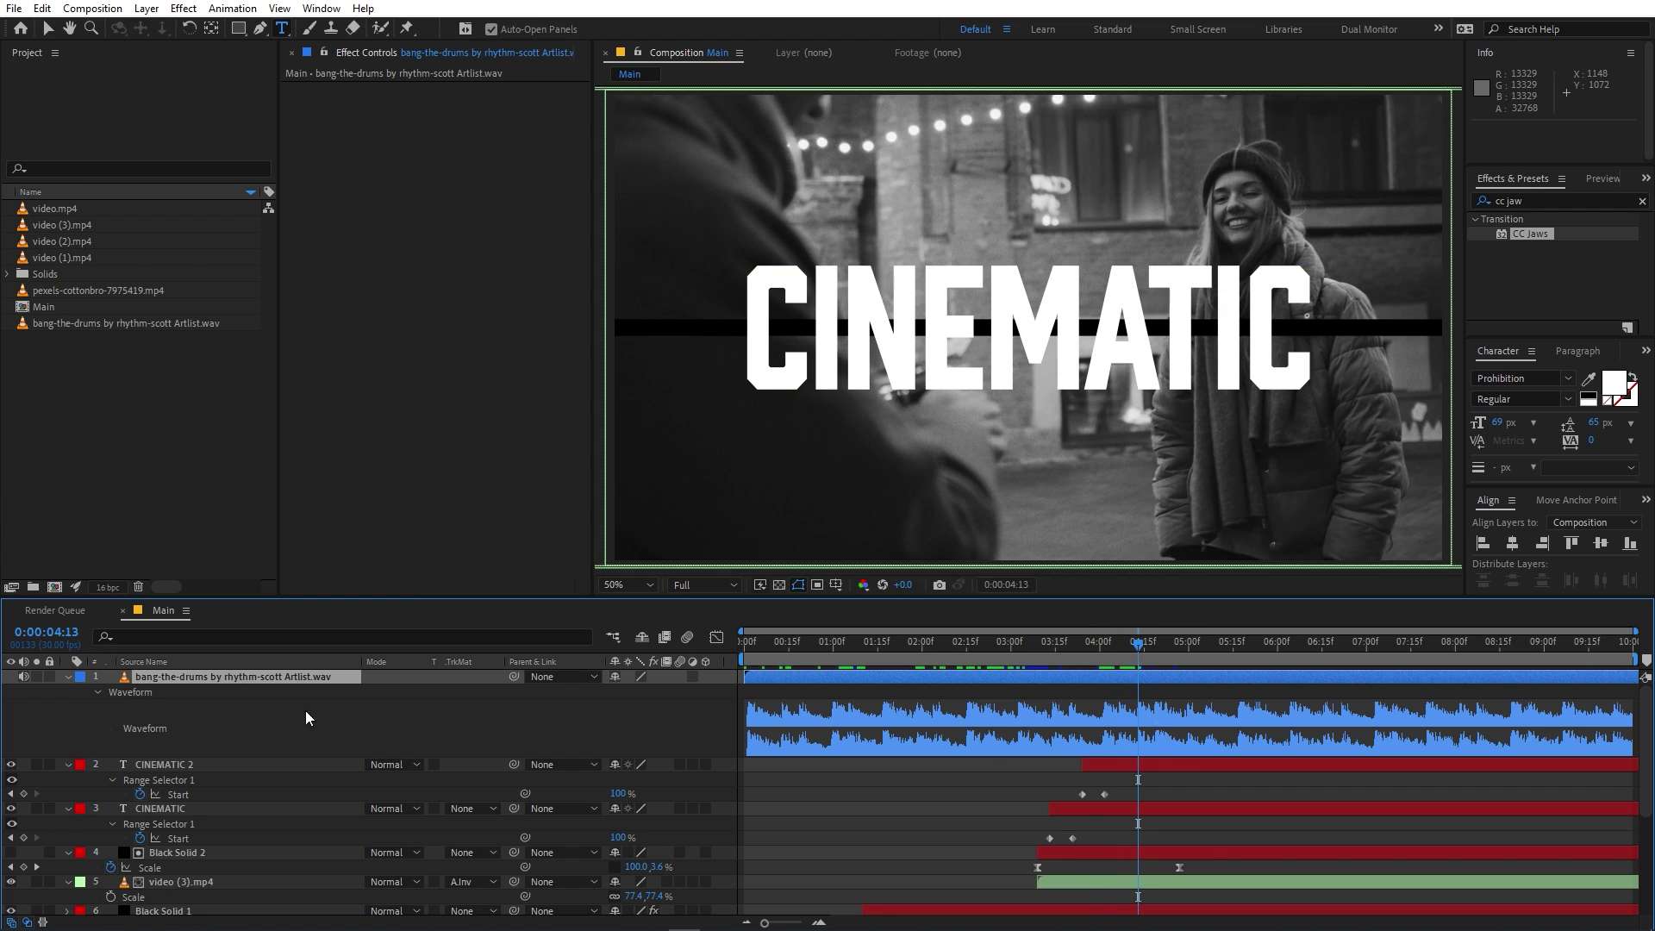
click(181, 764)
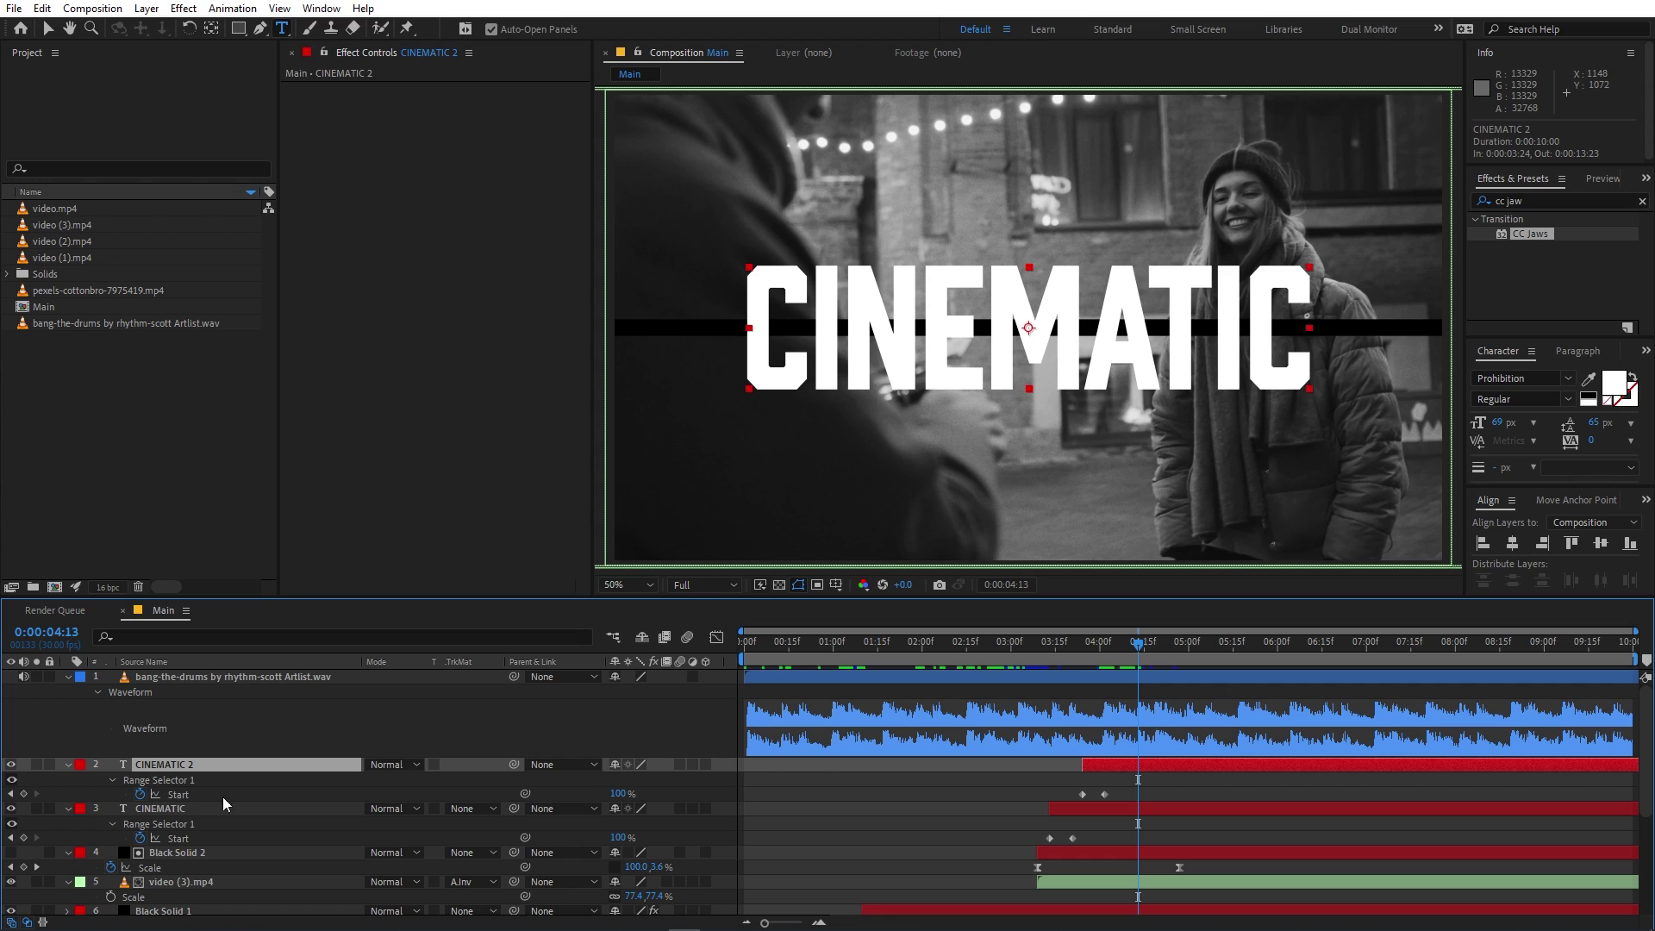
key(s)
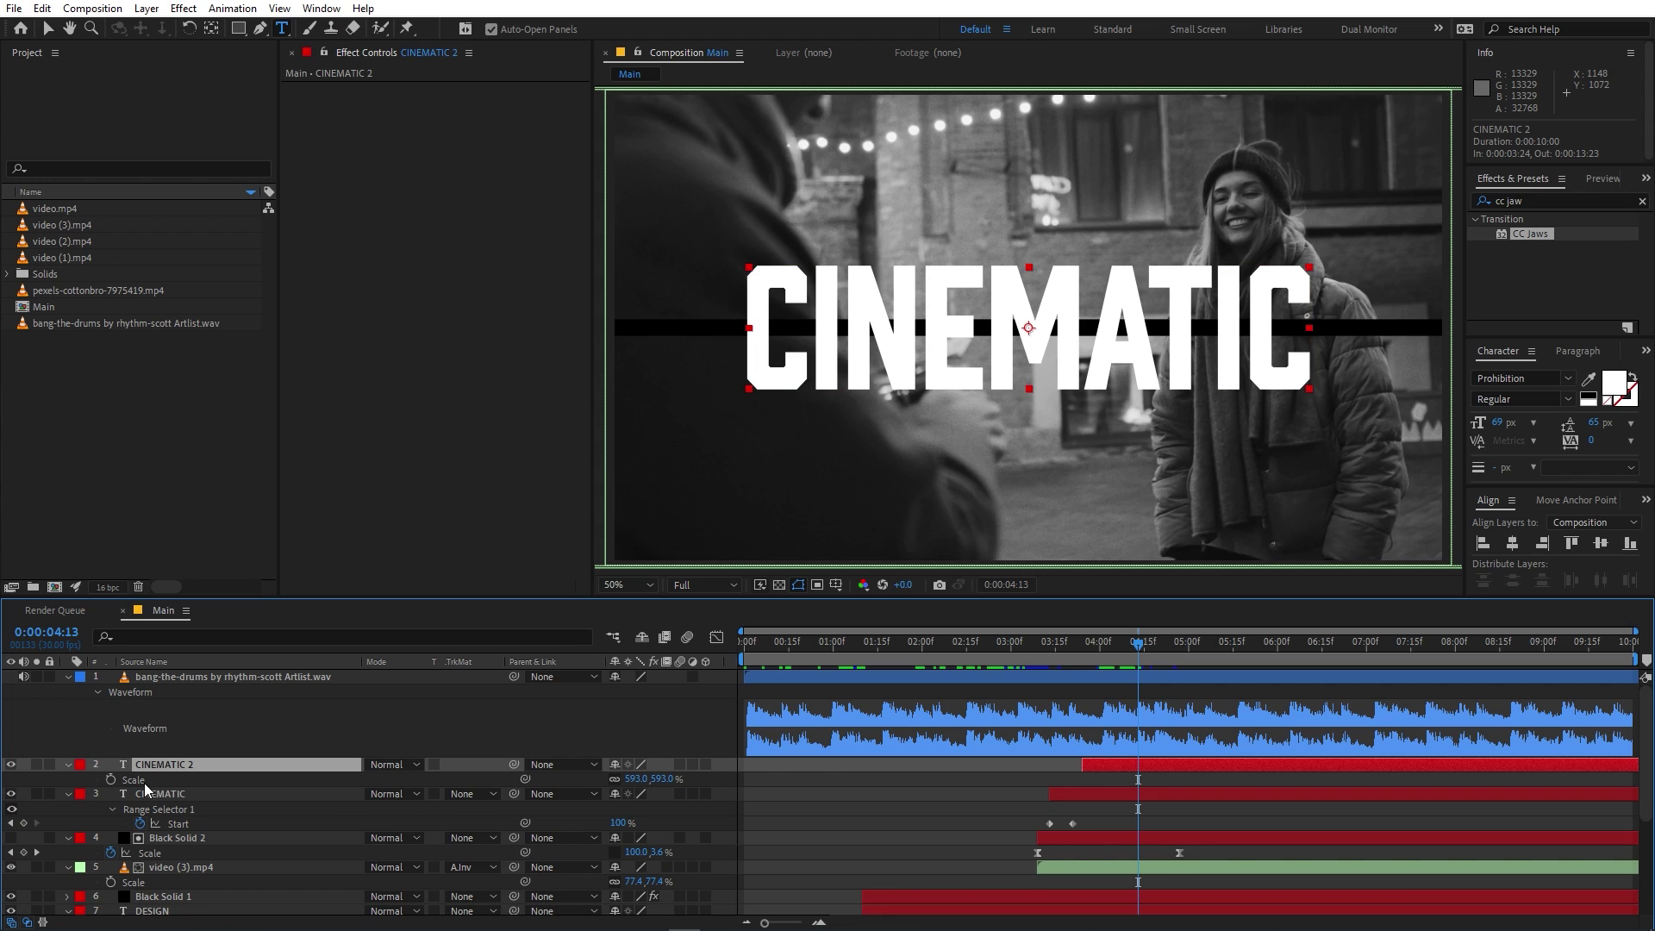
click(112, 780)
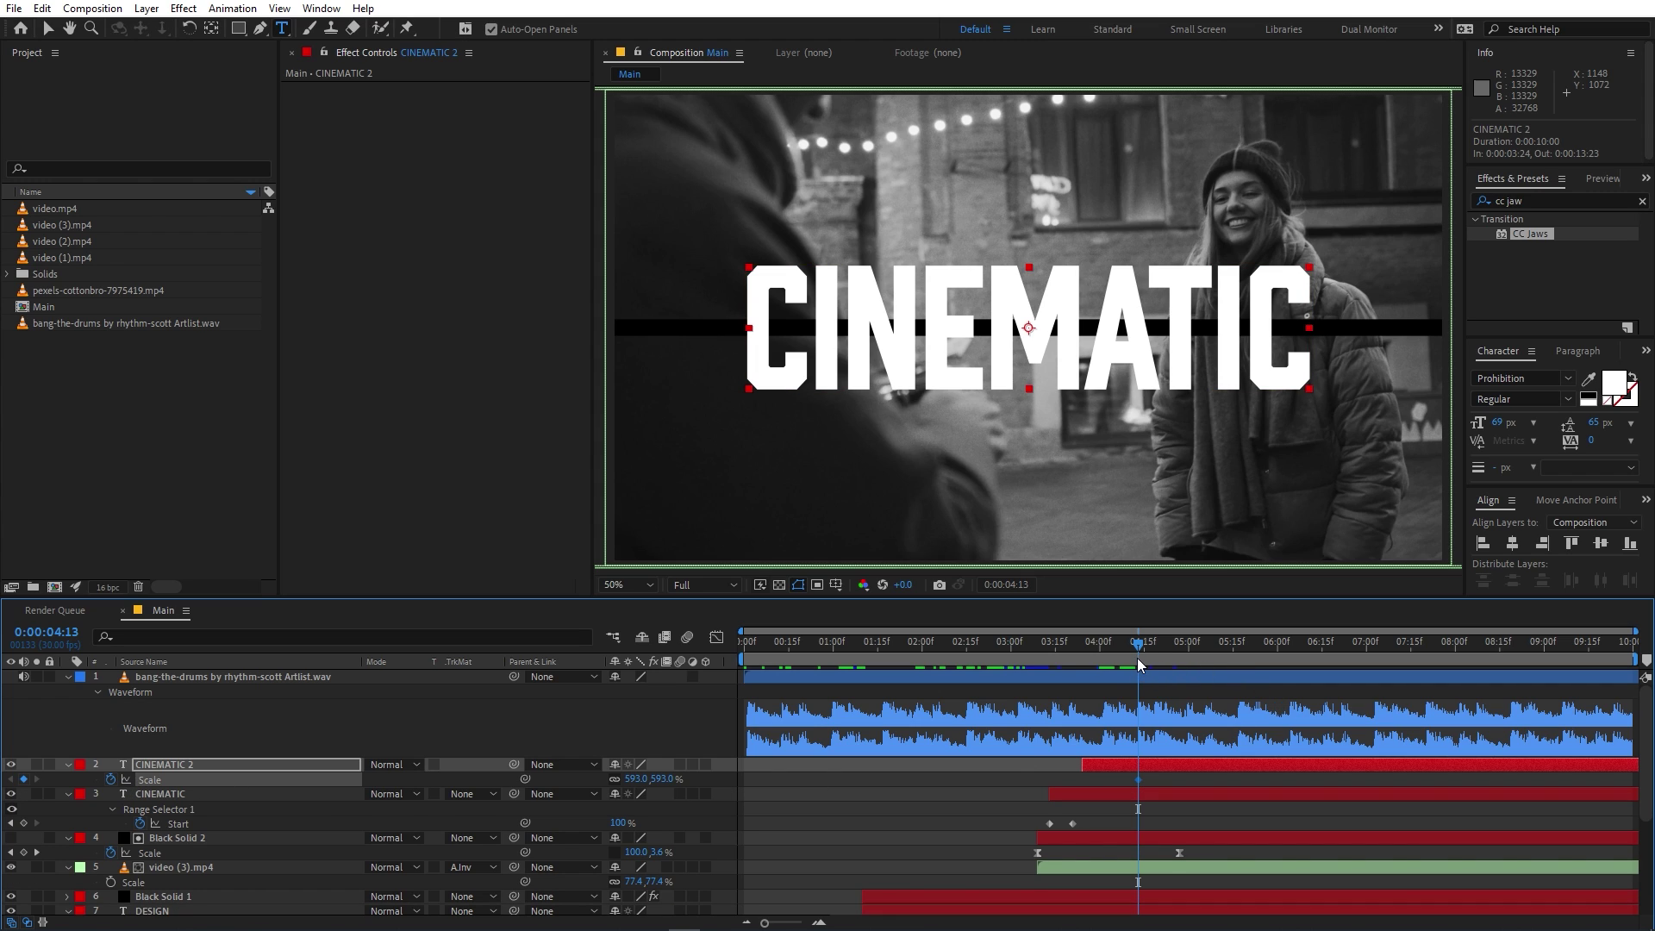
drag(1138, 662, 1157, 655)
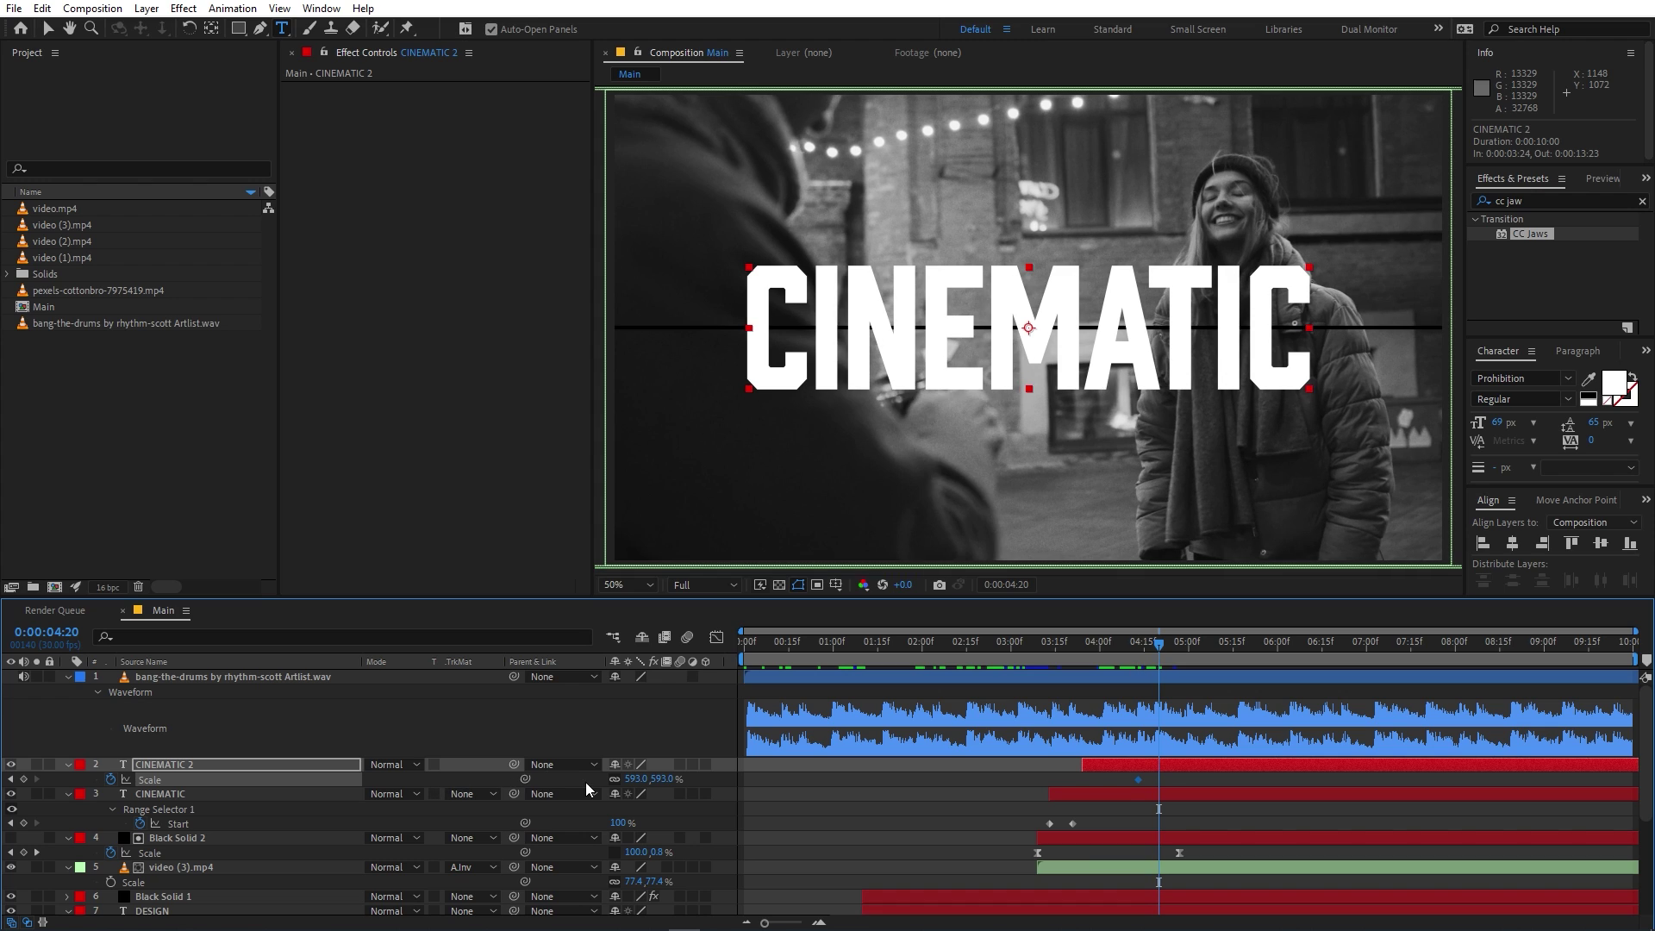
drag(634, 781, 1362, 741)
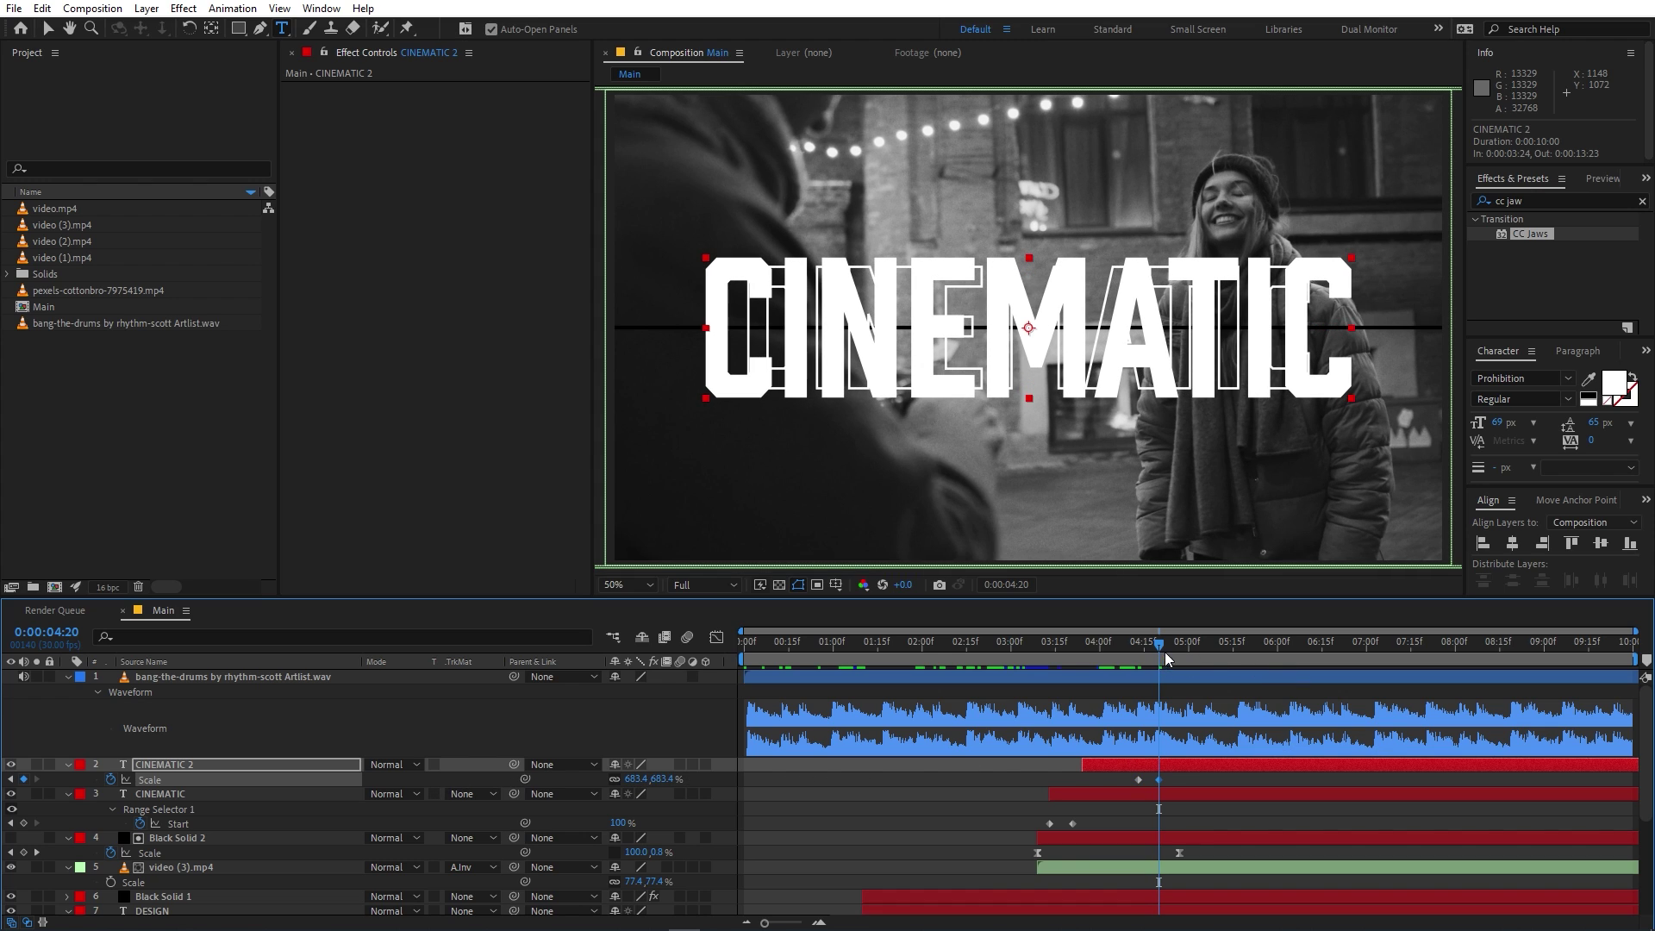
Step: Keyframe the CINEMATIC 2 scale to about 467.2% at 0:00:05:00 and about 300.3% at 0:00:05:06
drag(1168, 659, 1188, 657)
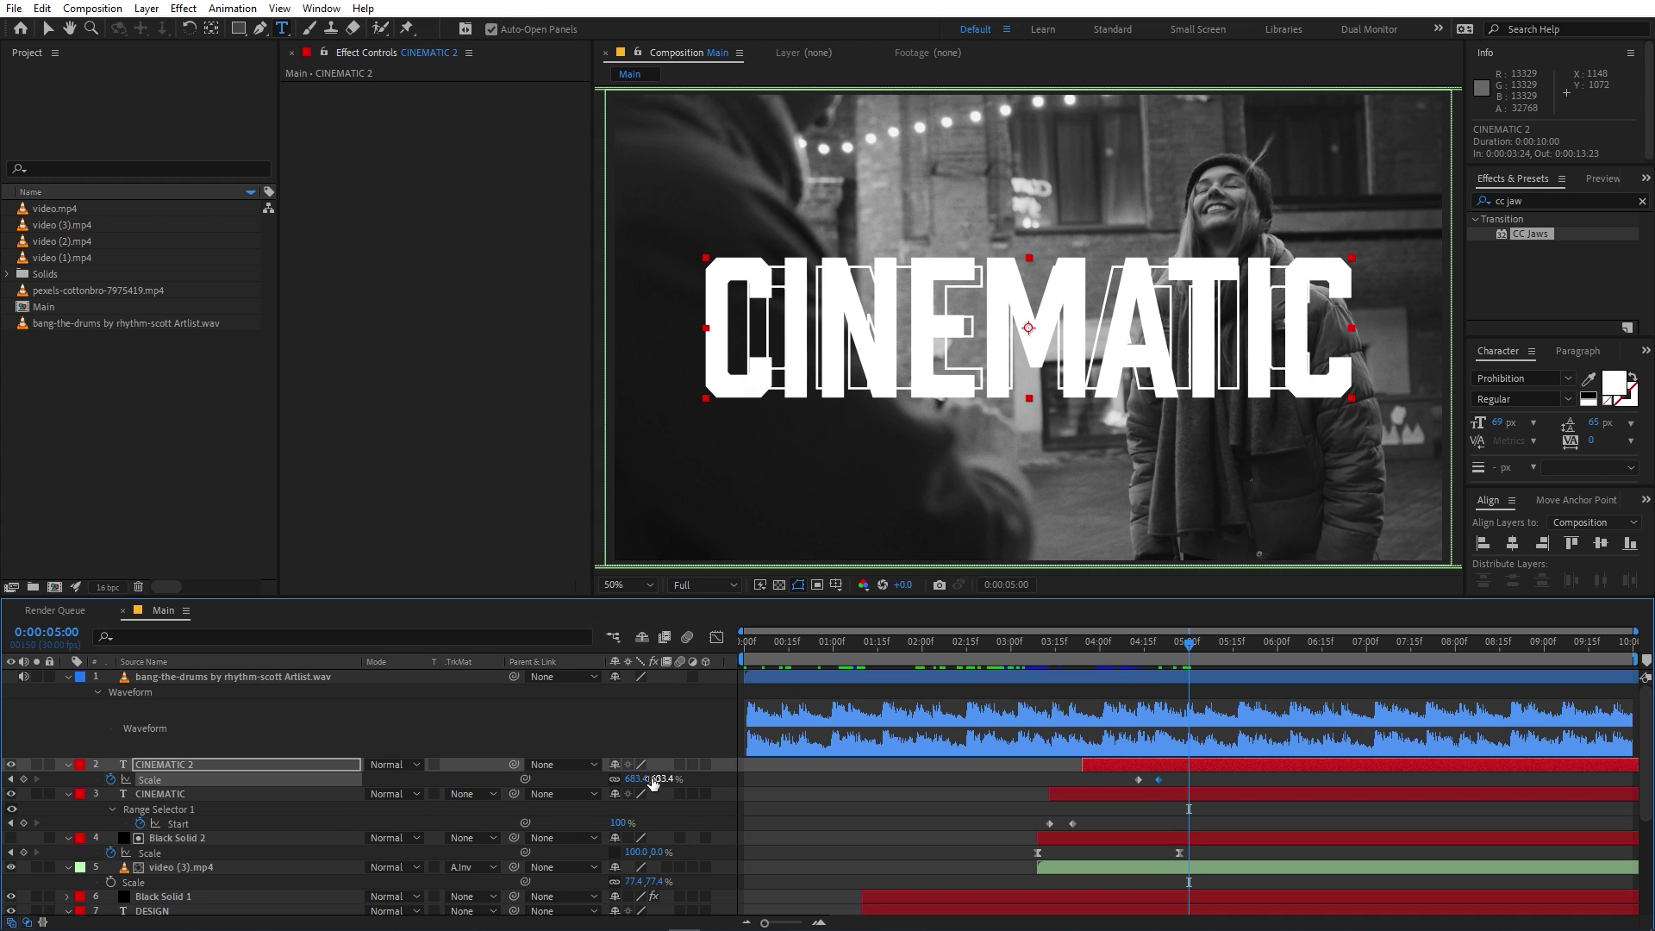
drag(634, 778, 362, 782)
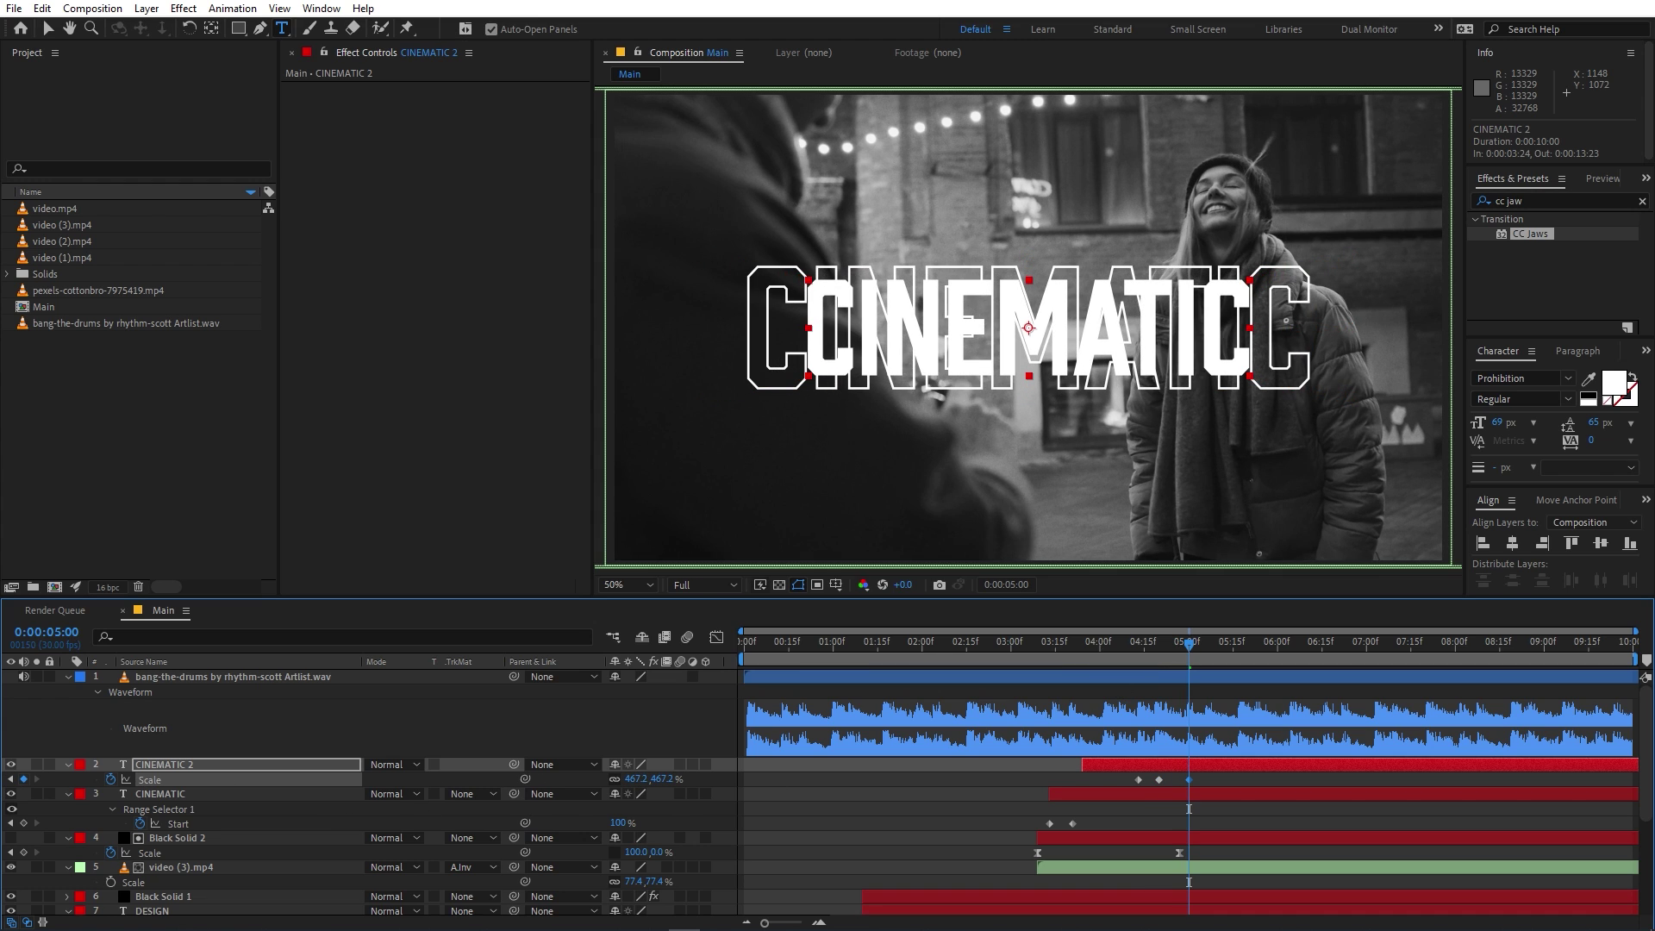
click(1207, 662)
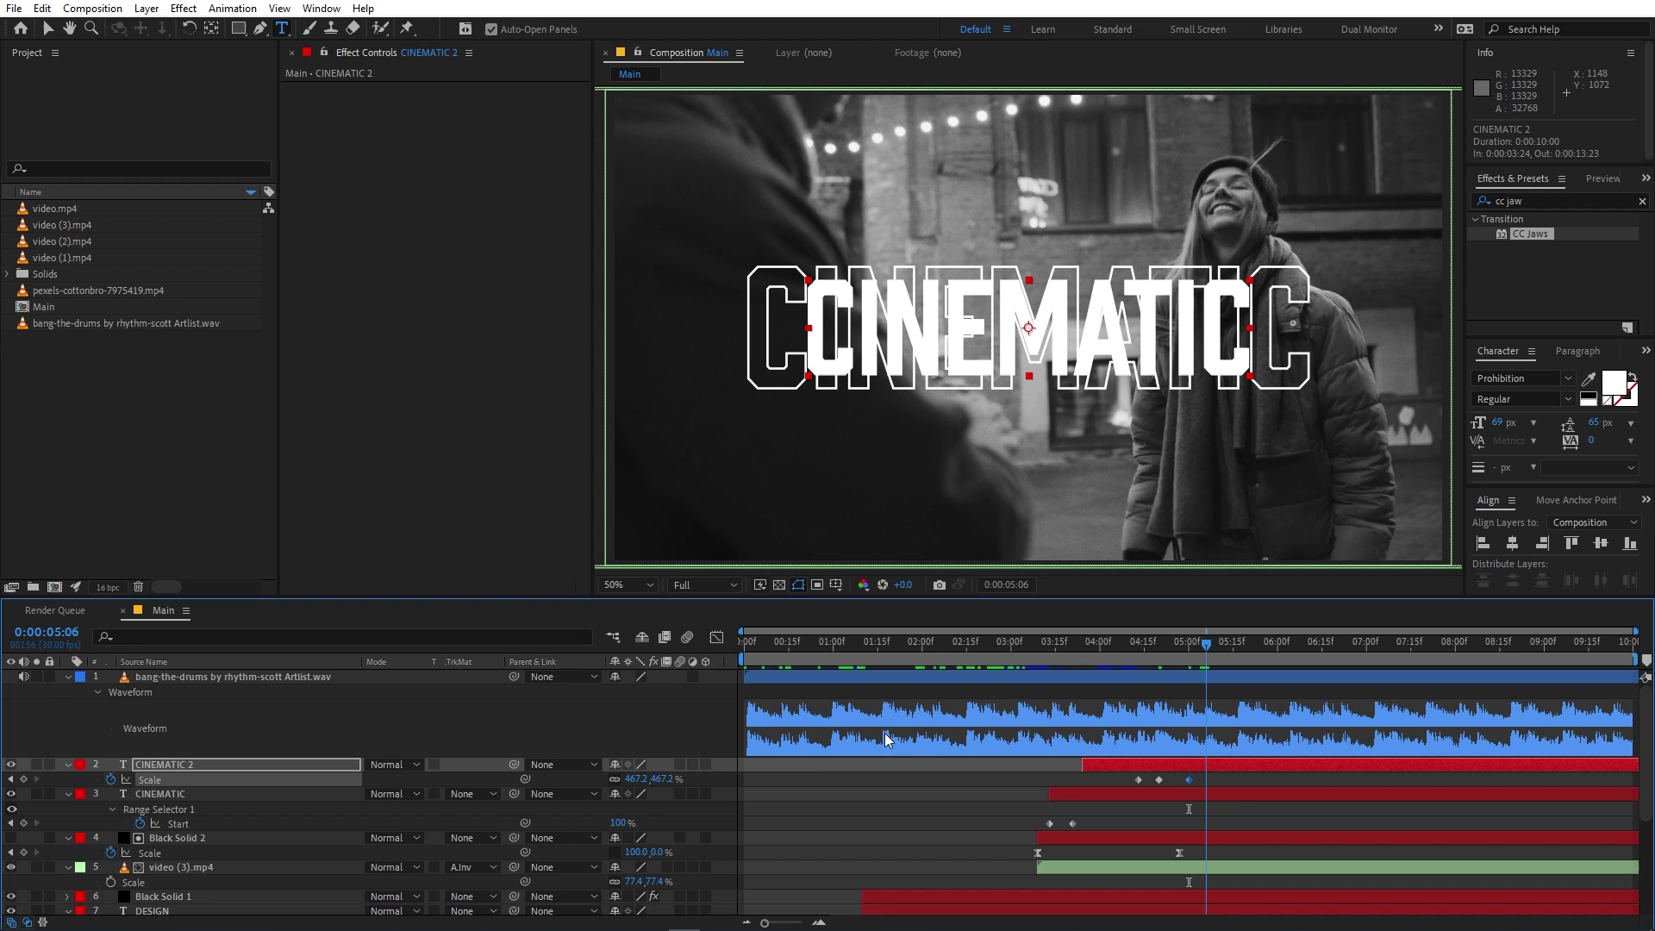
drag(634, 785, 877, 767)
drag(644, 782, 219, 818)
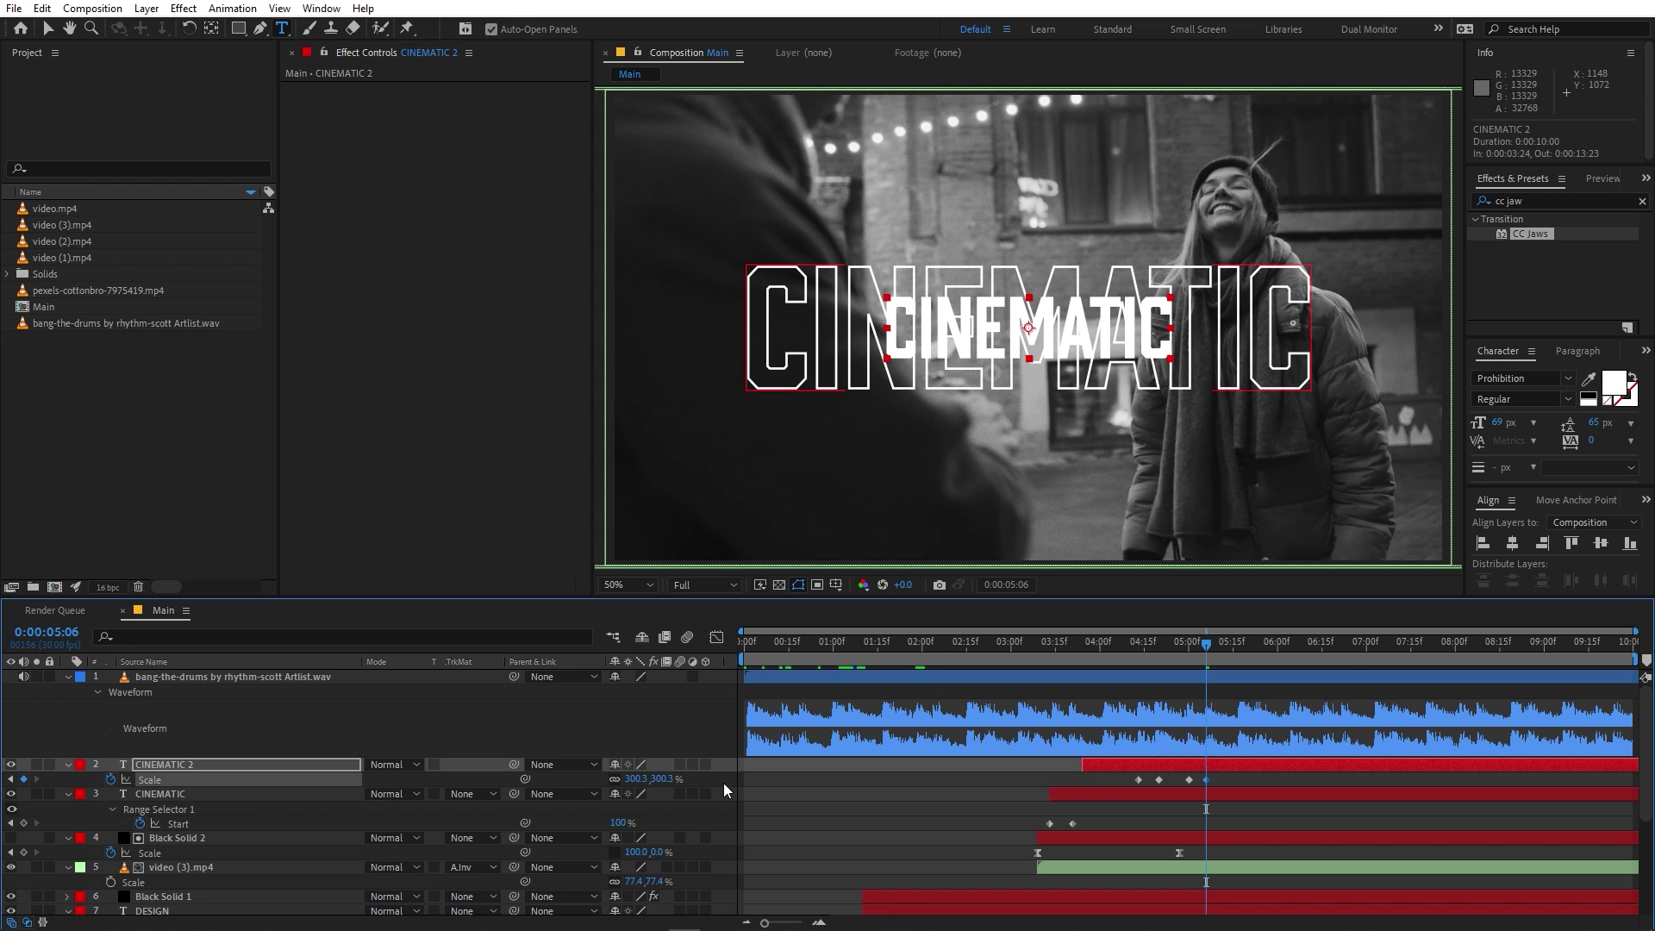
Step: Keyframe the CINEMATIC 2 scale to about 498.3% at 0:00:05:18 and about 1067.3% at 0:00:06:05
drag(1234, 669, 1240, 660)
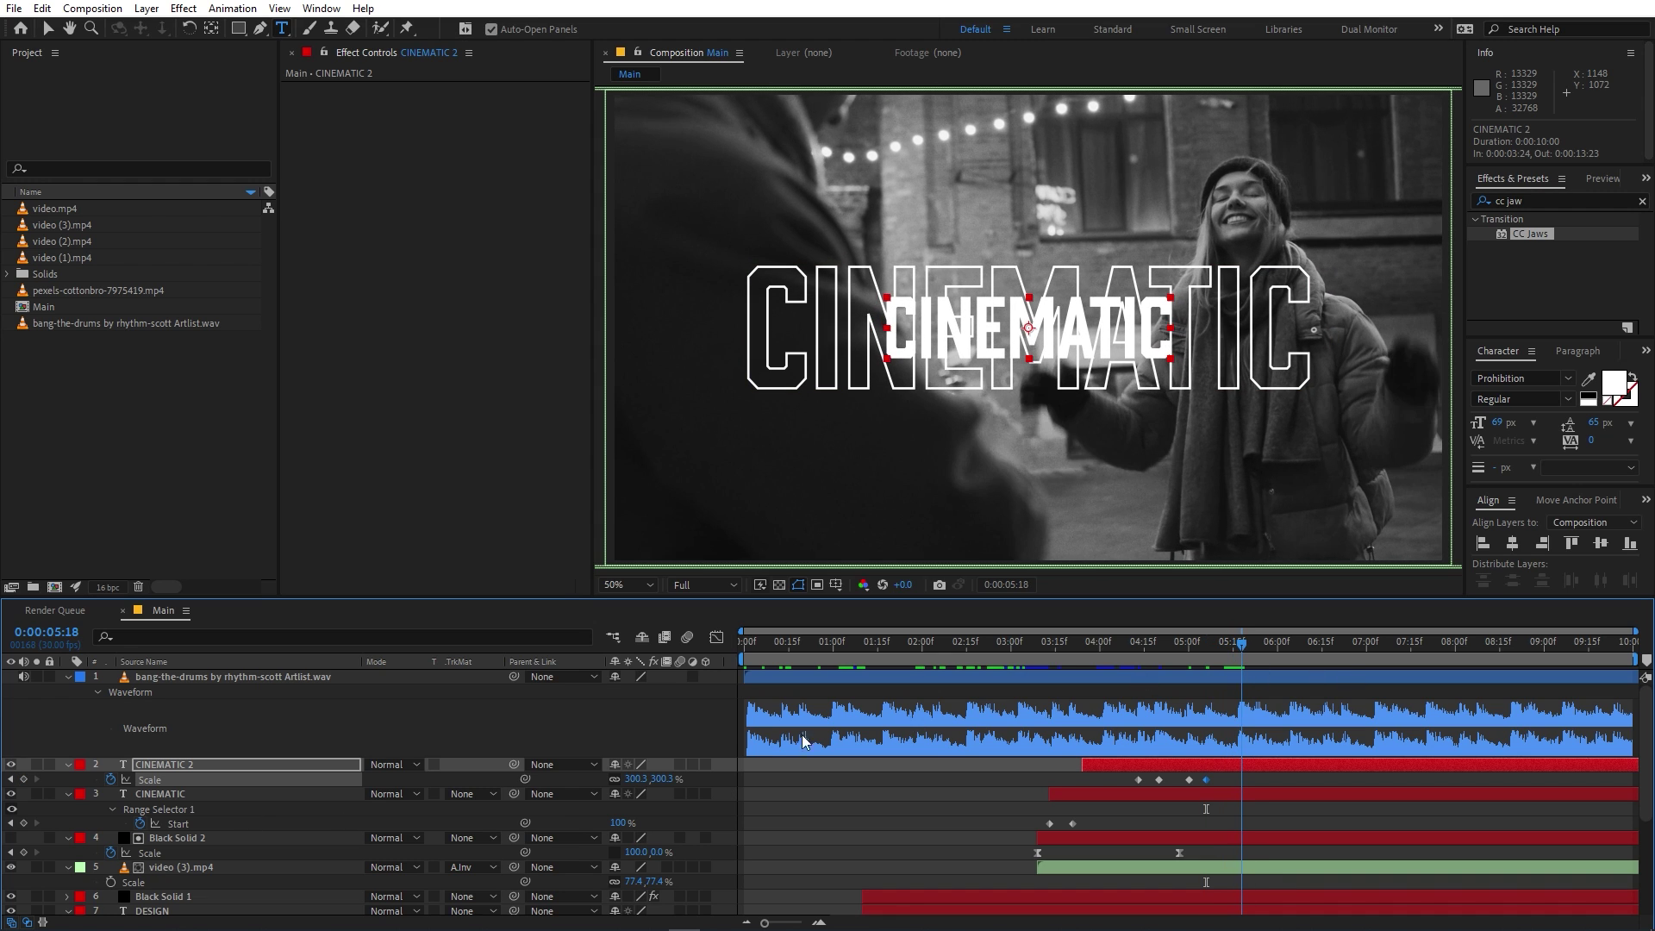
drag(622, 782, 820, 796)
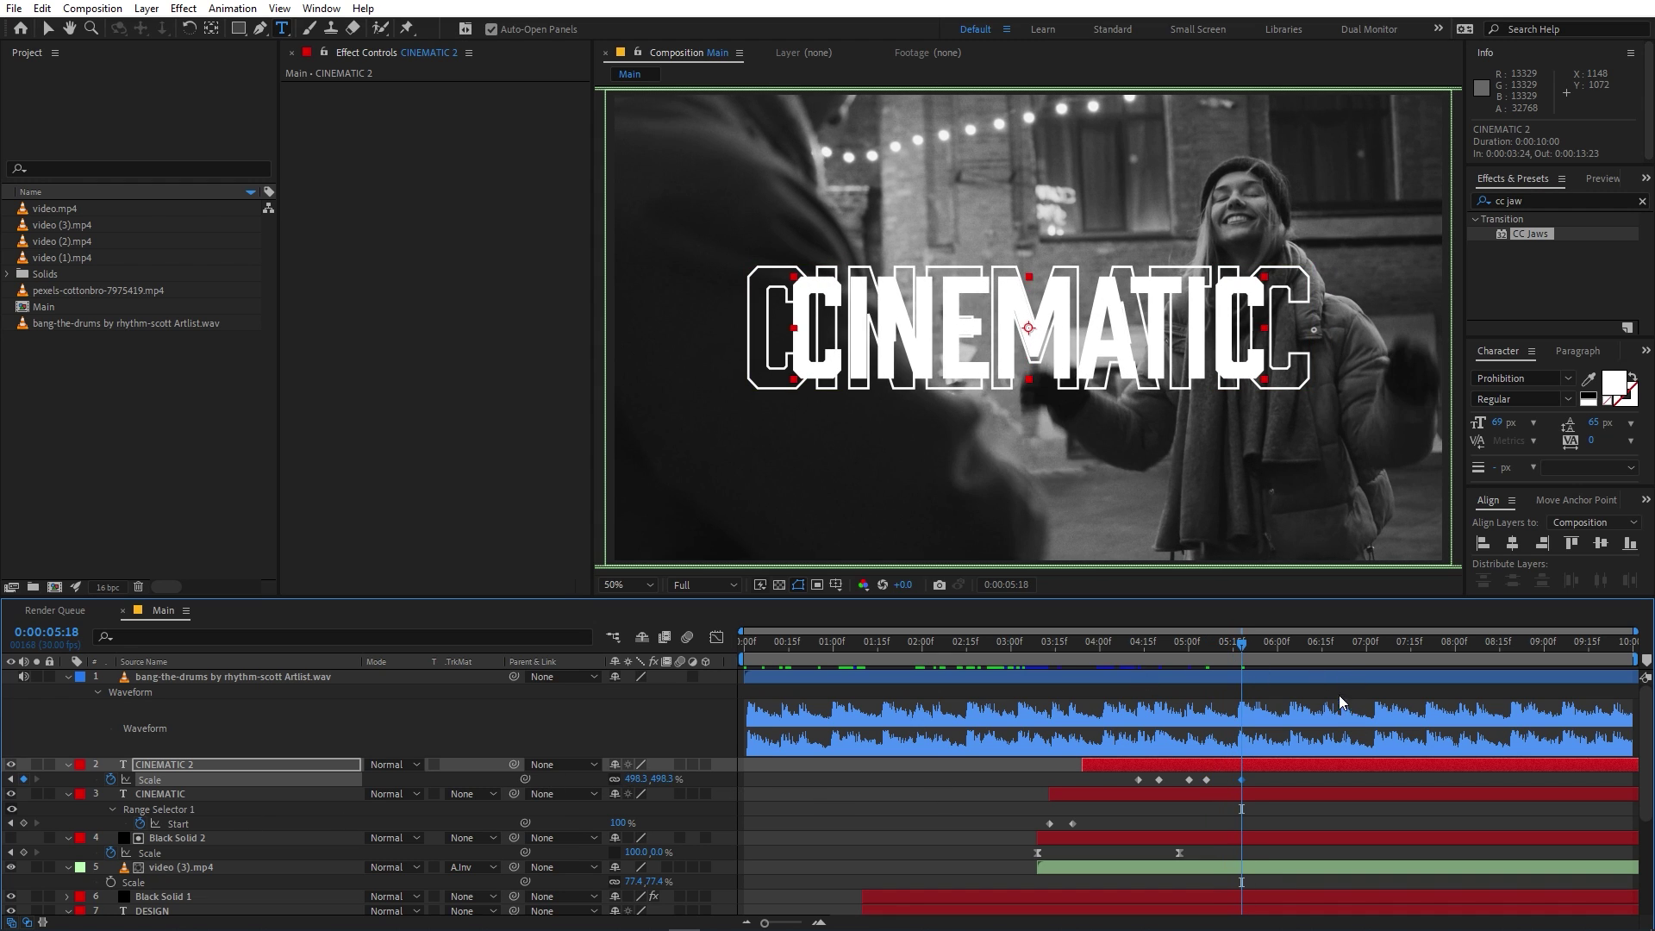
drag(1286, 662, 1291, 663)
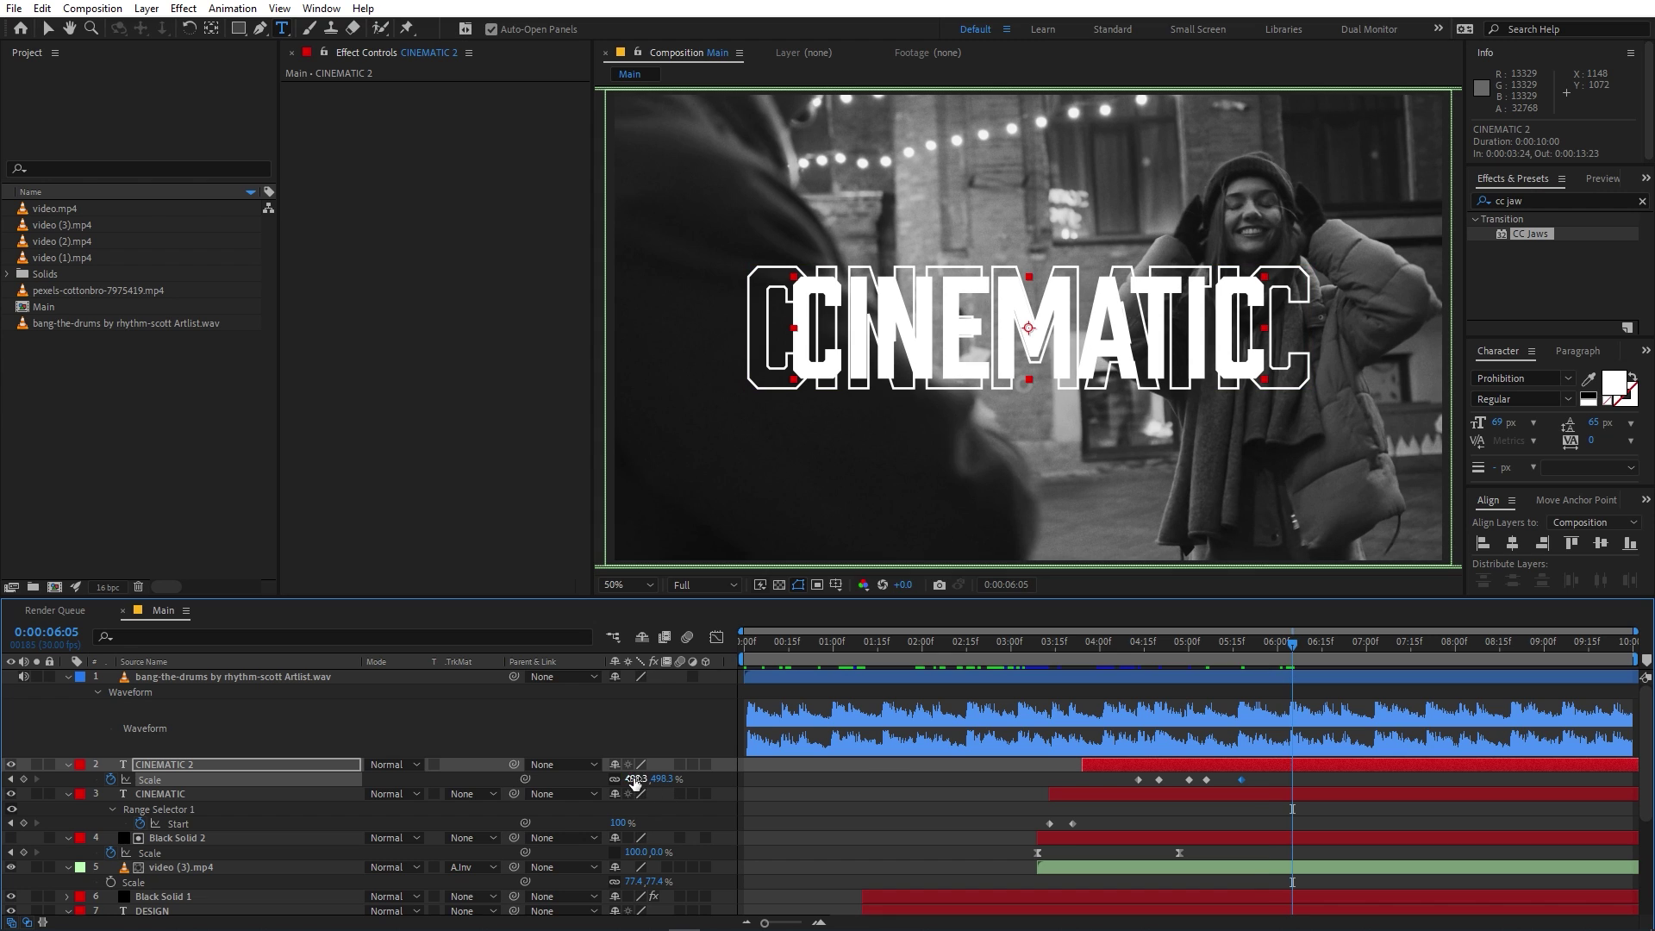
drag(634, 781, 1112, 765)
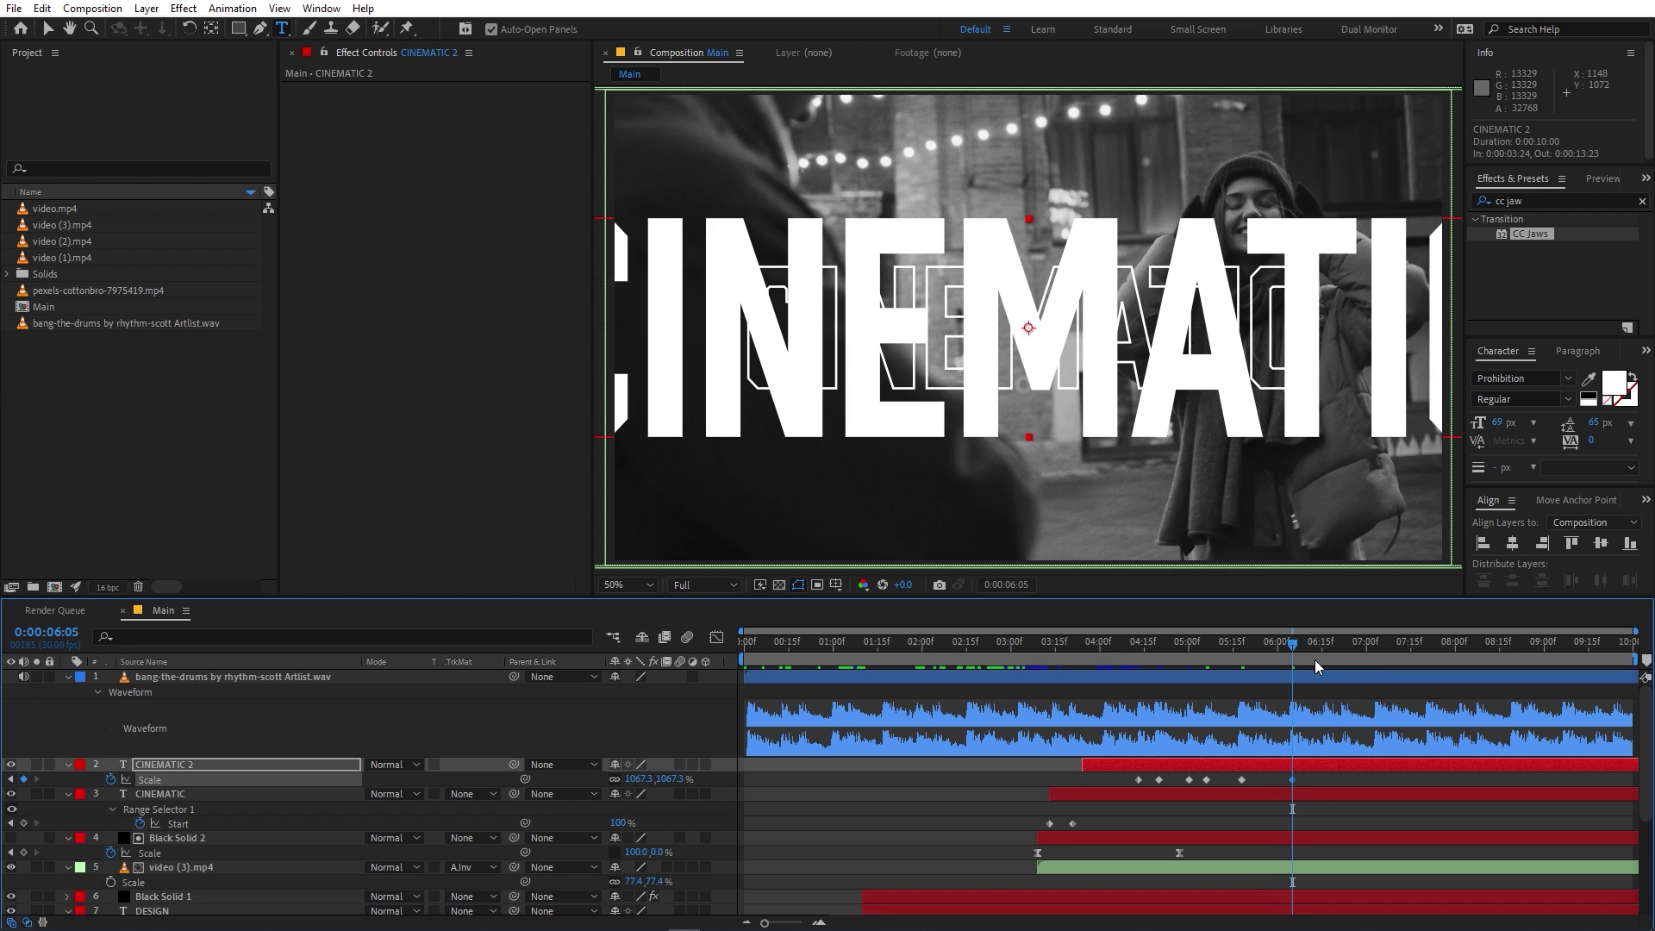
Step: Keyframe the CINEMATIC 2 scale to about 4376.3% at 0:00:06:16, larger at 0:00:06:22, and about 36978.3% at 0:00:07:03 to fill the frame
drag(1316, 659, 1324, 666)
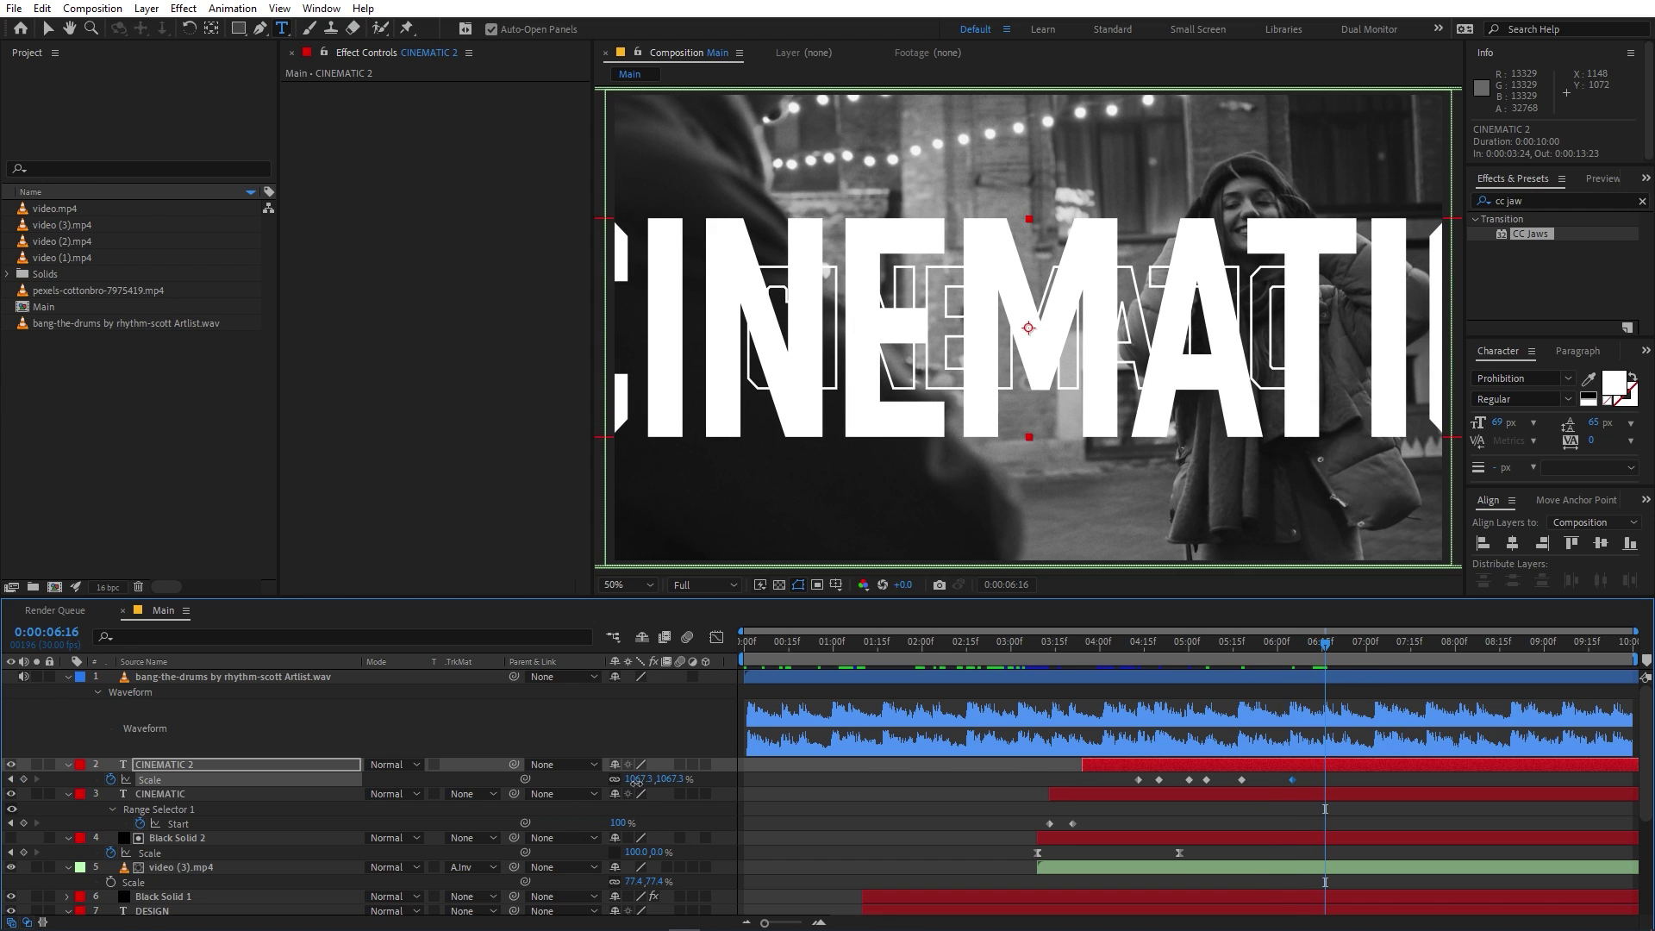
drag(637, 782, 991, 790)
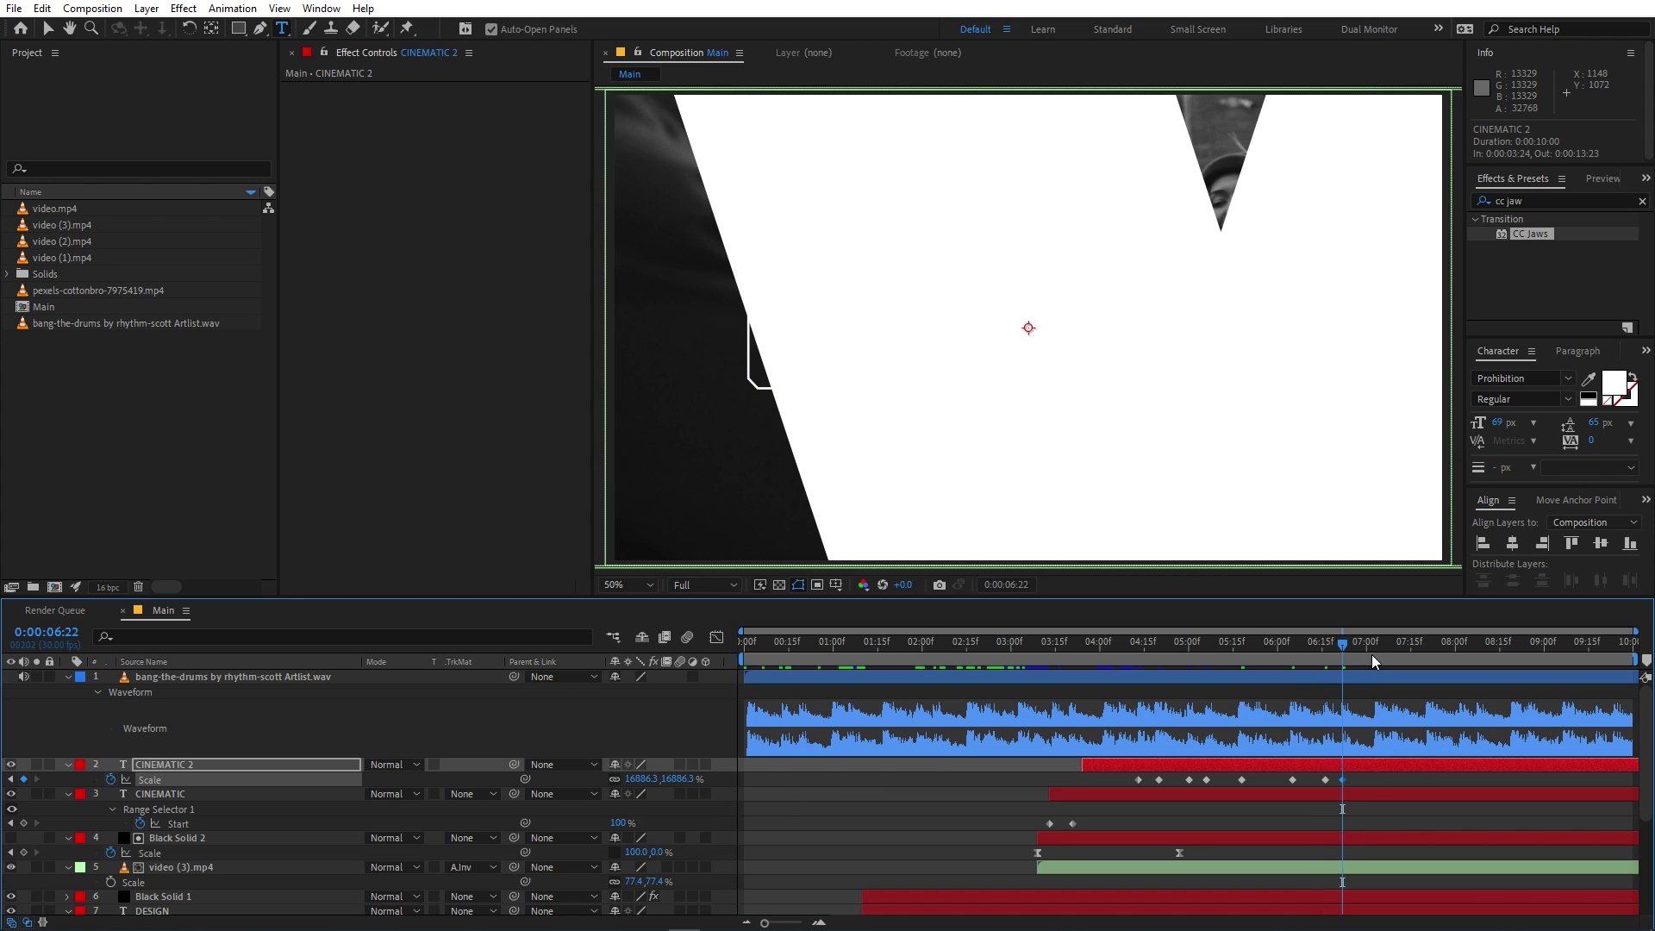
click(1376, 660)
drag(643, 779, 1068, 779)
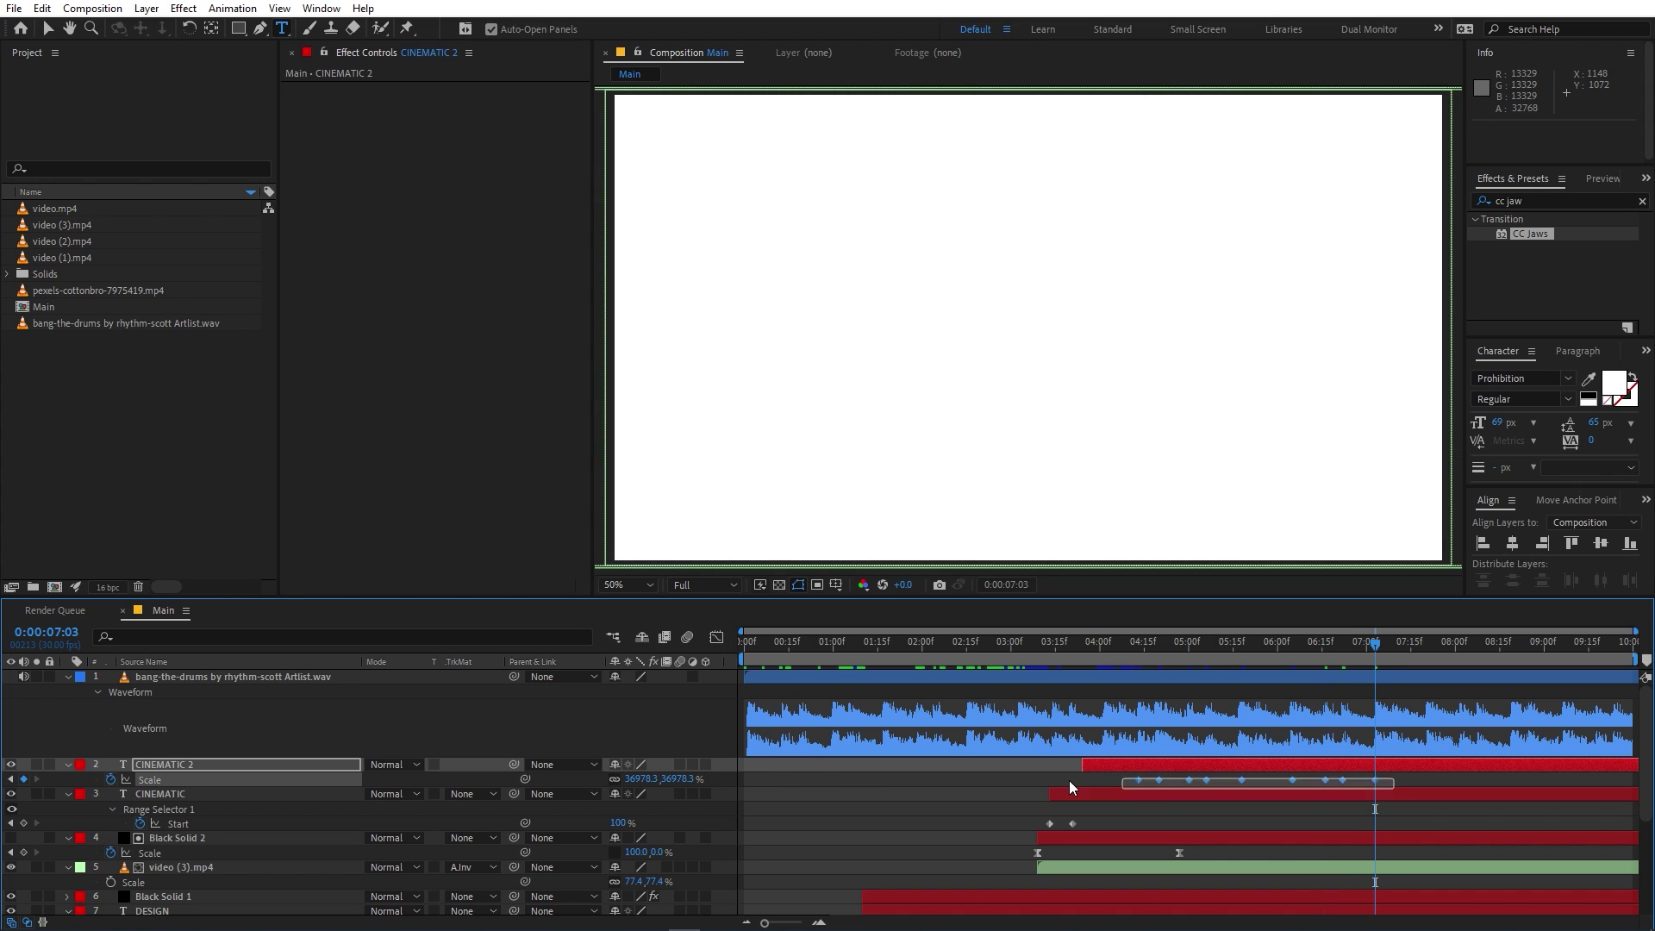
Step: Convert all the CINEMATIC 2 Scale keyframes to hold keyframes and preview the beat-synced scaling
right_click(1140, 779)
click(1177, 688)
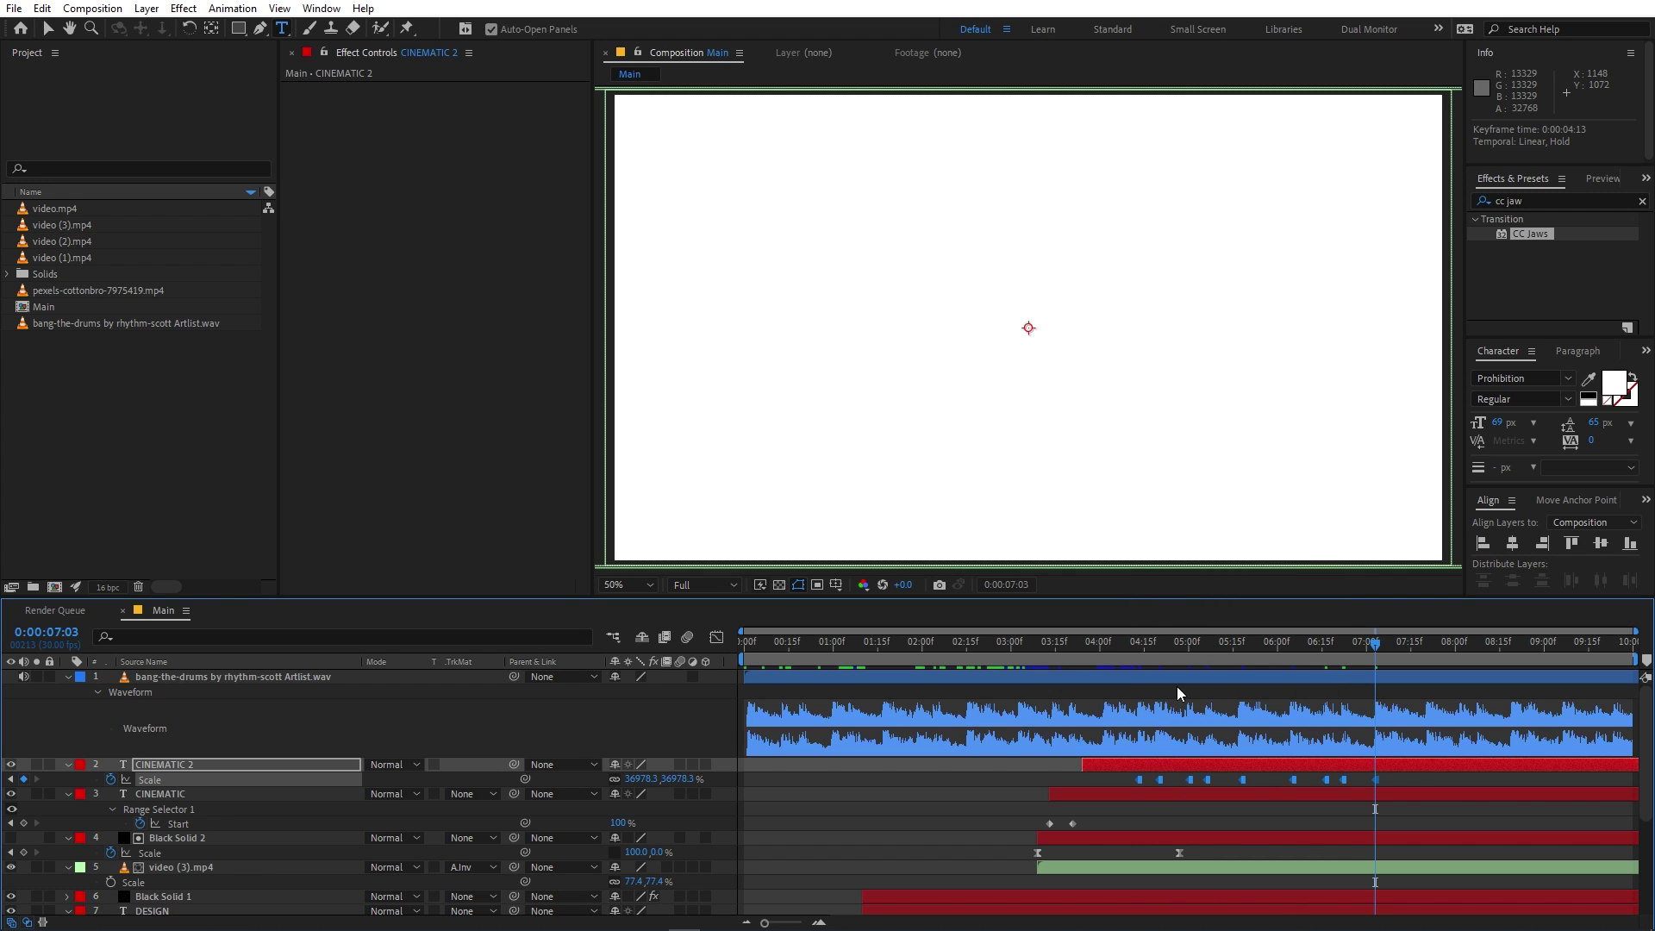
click(1084, 650)
click(888, 649)
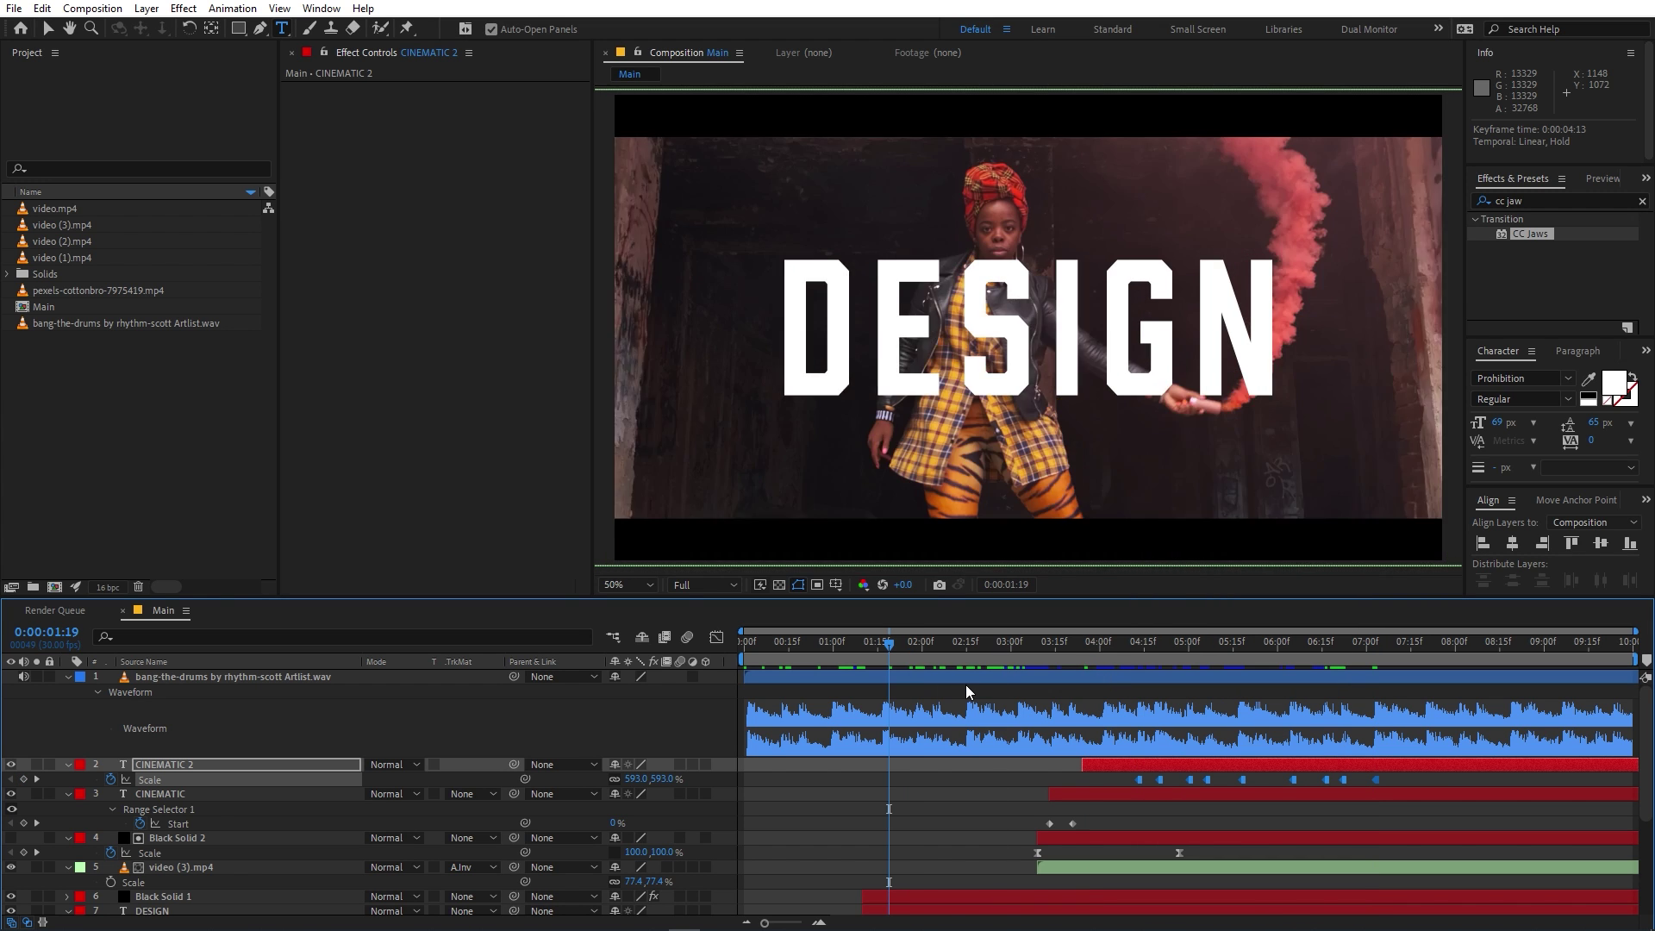
key(space)
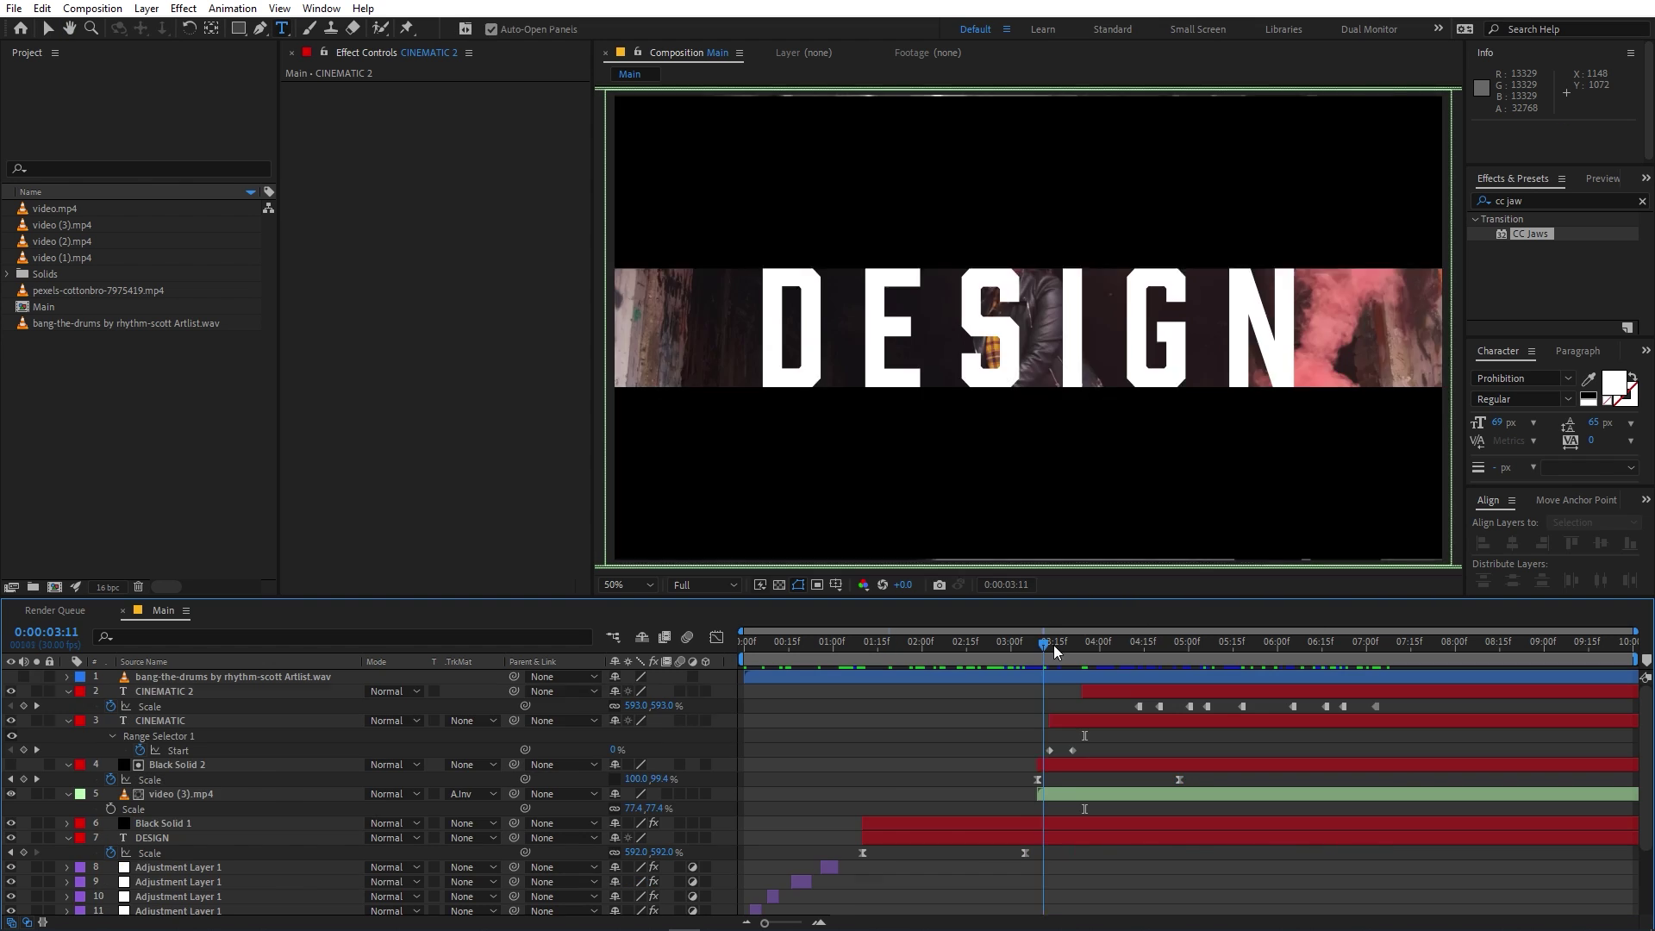
drag(1054, 645, 1316, 648)
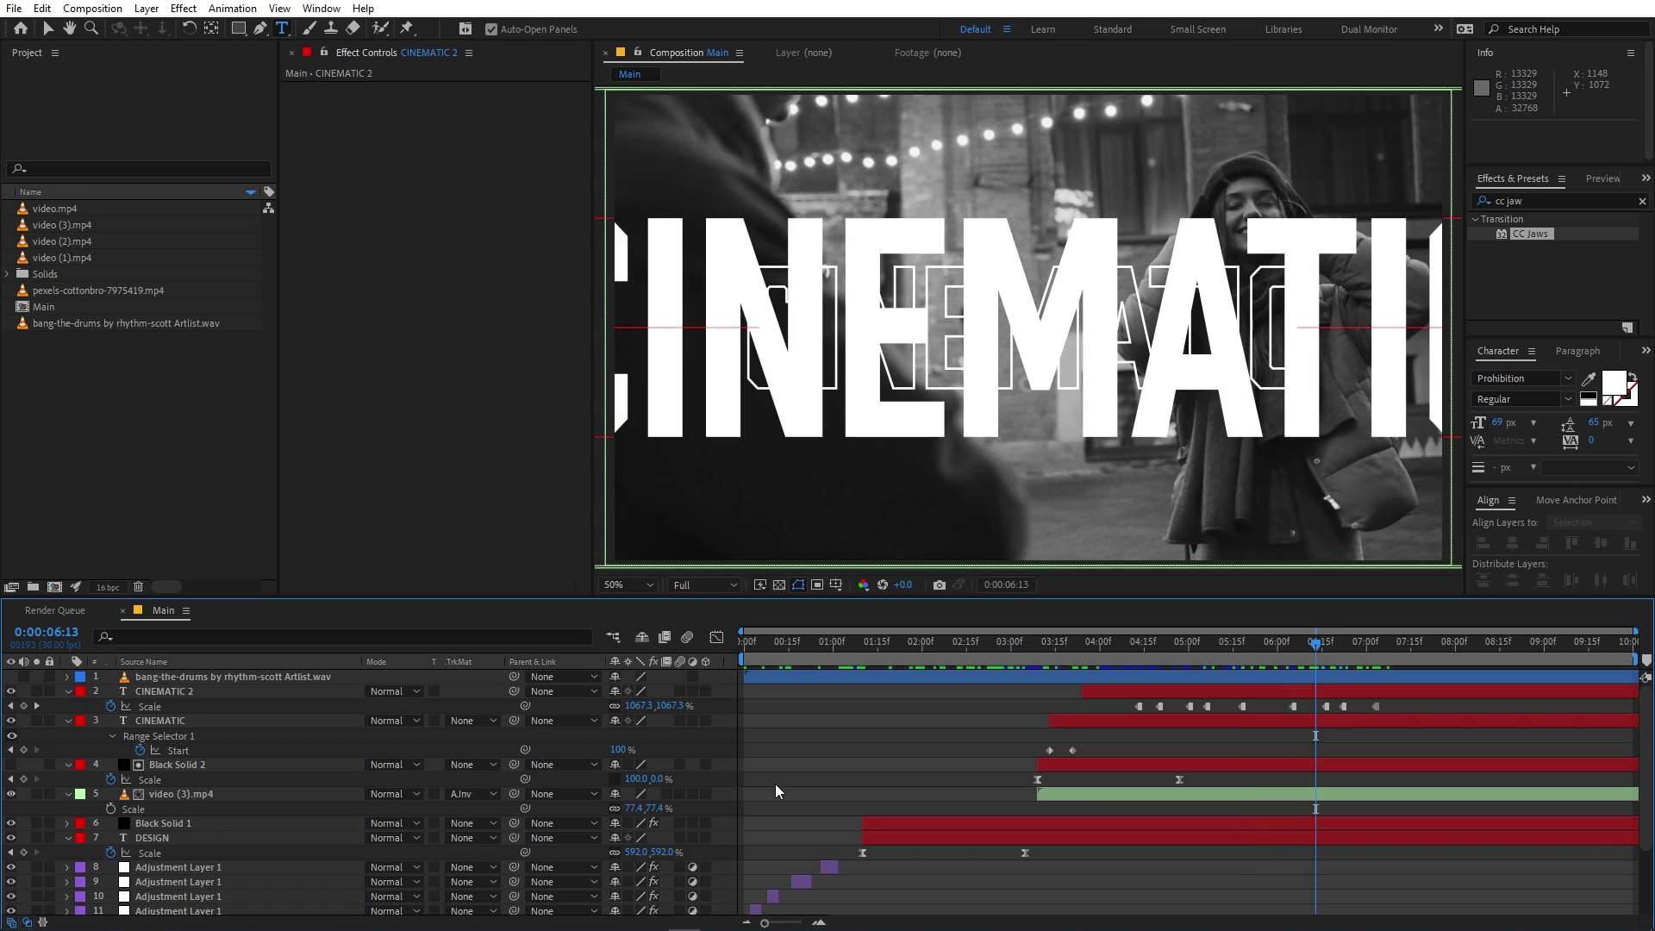
Step: Duplicate the four glitch adjustment layers, place the copies above CINEMATIC 2, and shift them so the last one starts at 0:00:02:25
scroll(774, 784, down, 3)
click(169, 827)
shift+click(179, 784)
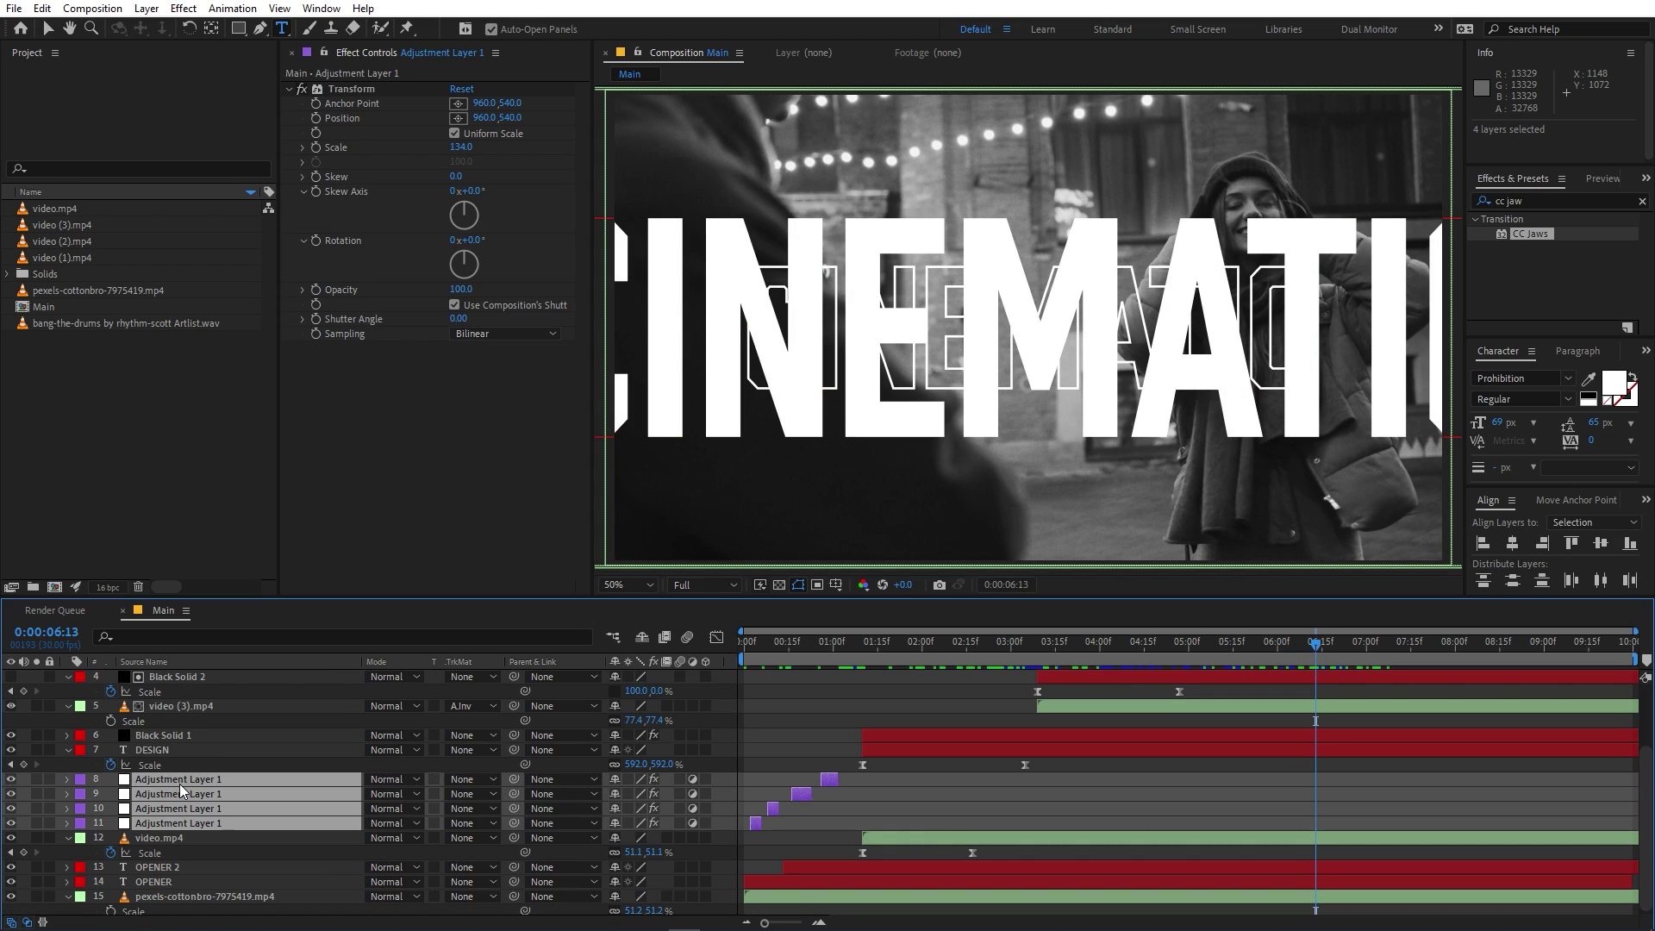
key(ctrl+d)
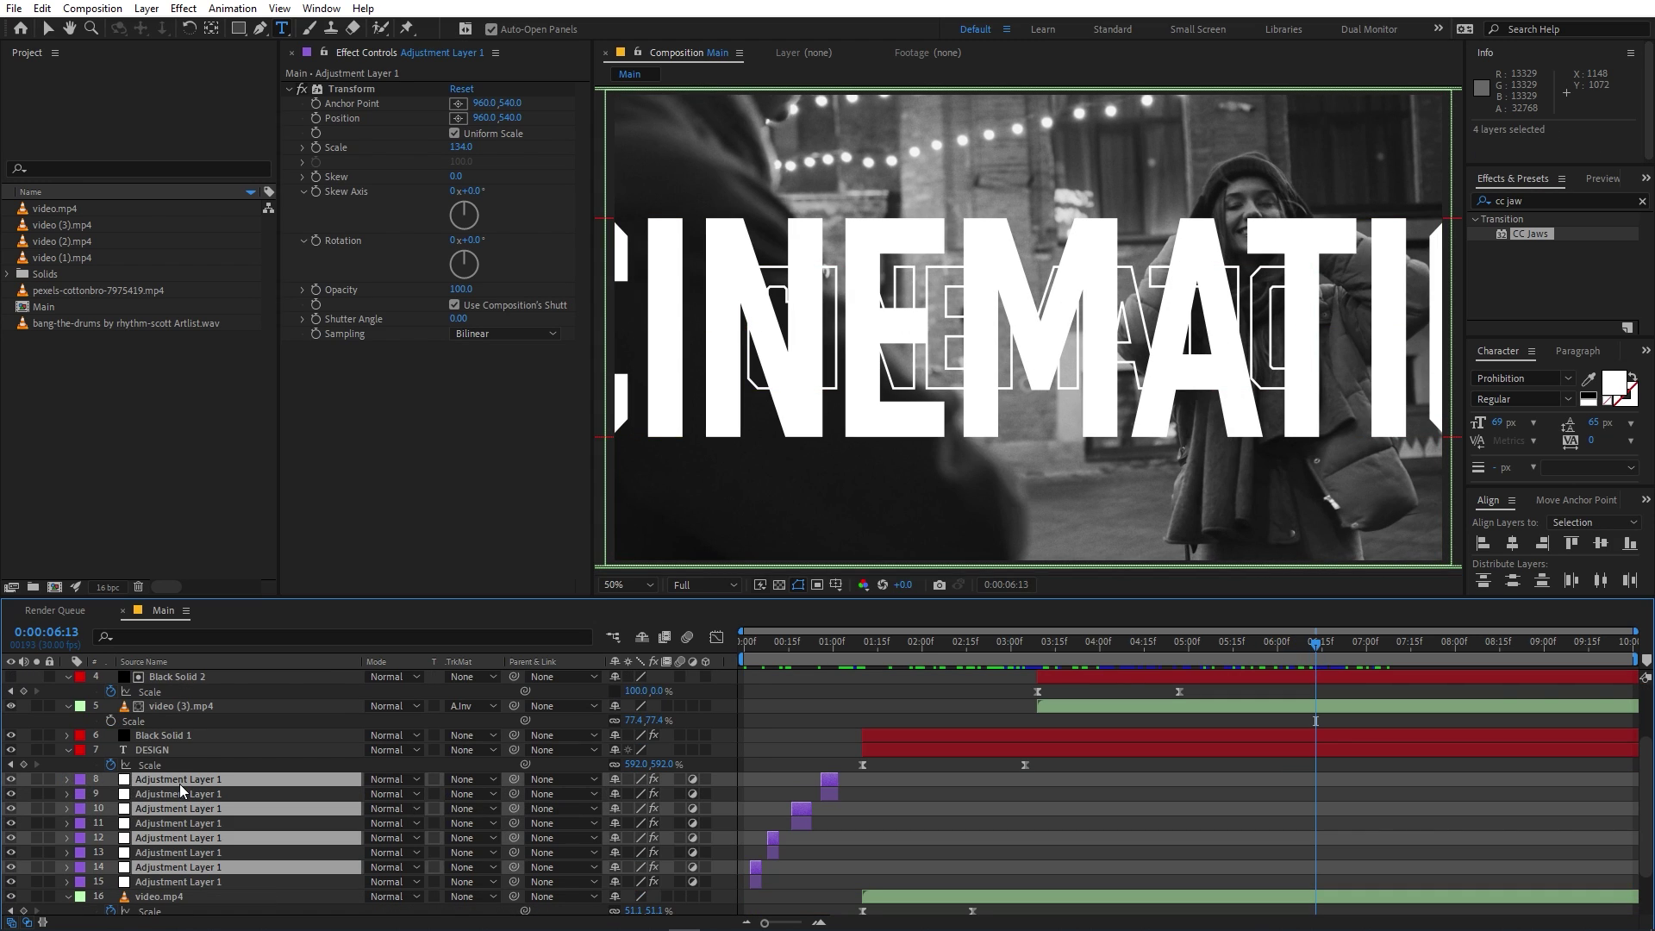
drag(179, 783, 226, 685)
drag(829, 690, 1003, 702)
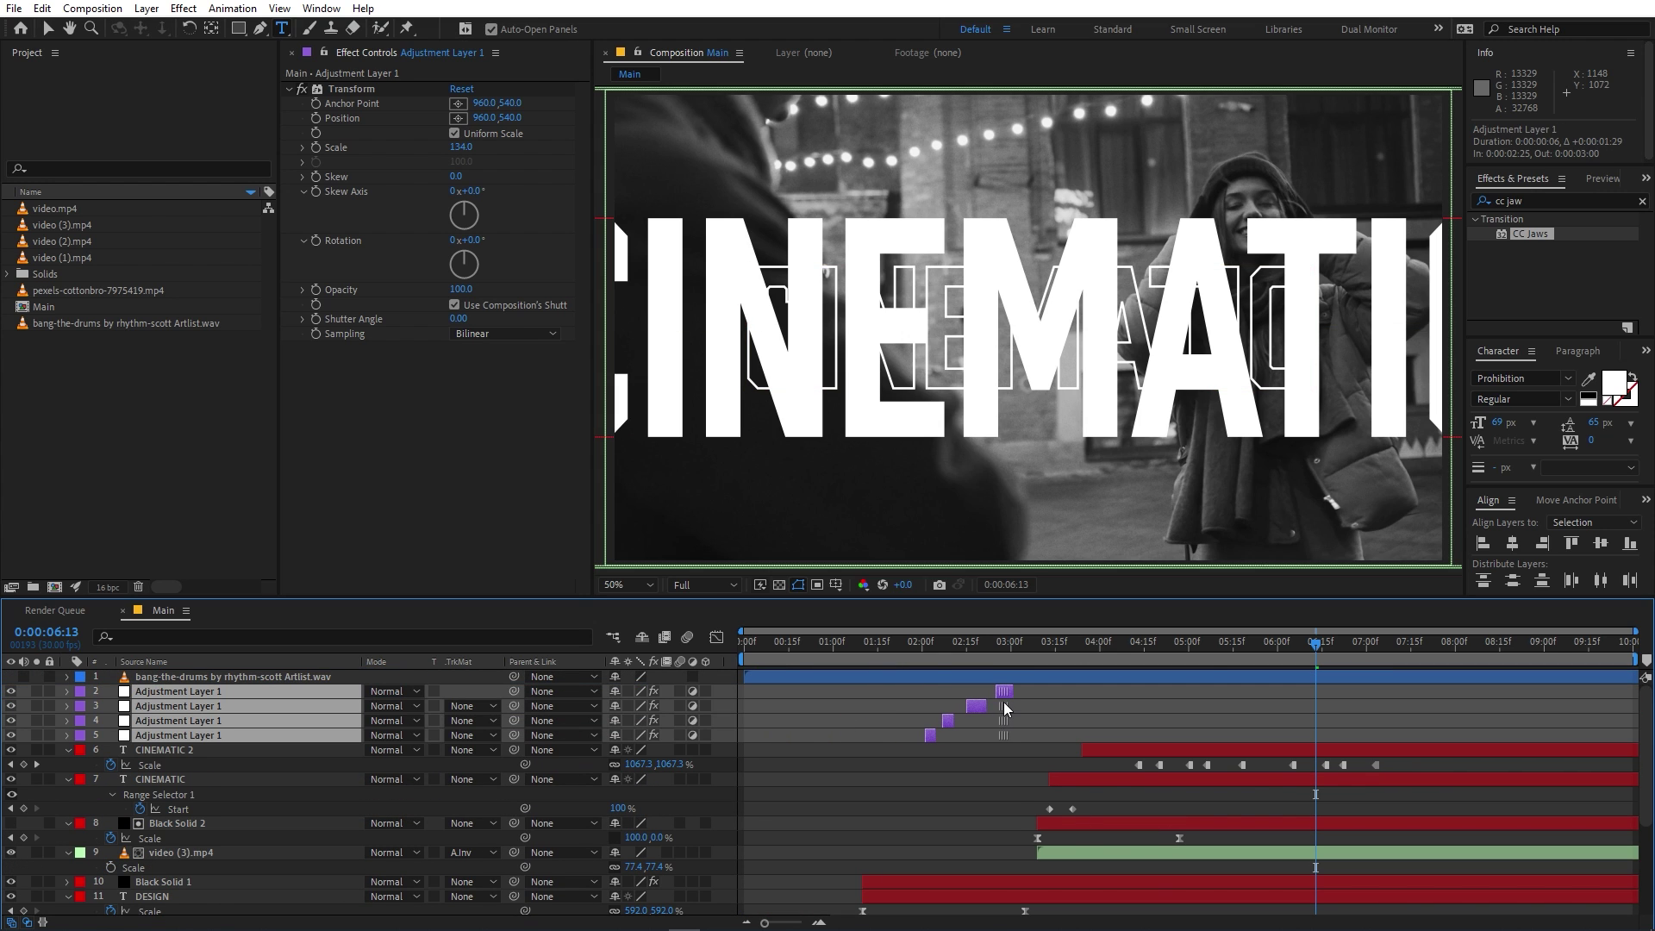
Step: Move the earliest duplicated glitch adjustment layer so it starts at 0:00:01:18, over the DESIGN title
click(827, 646)
drag(851, 663, 885, 670)
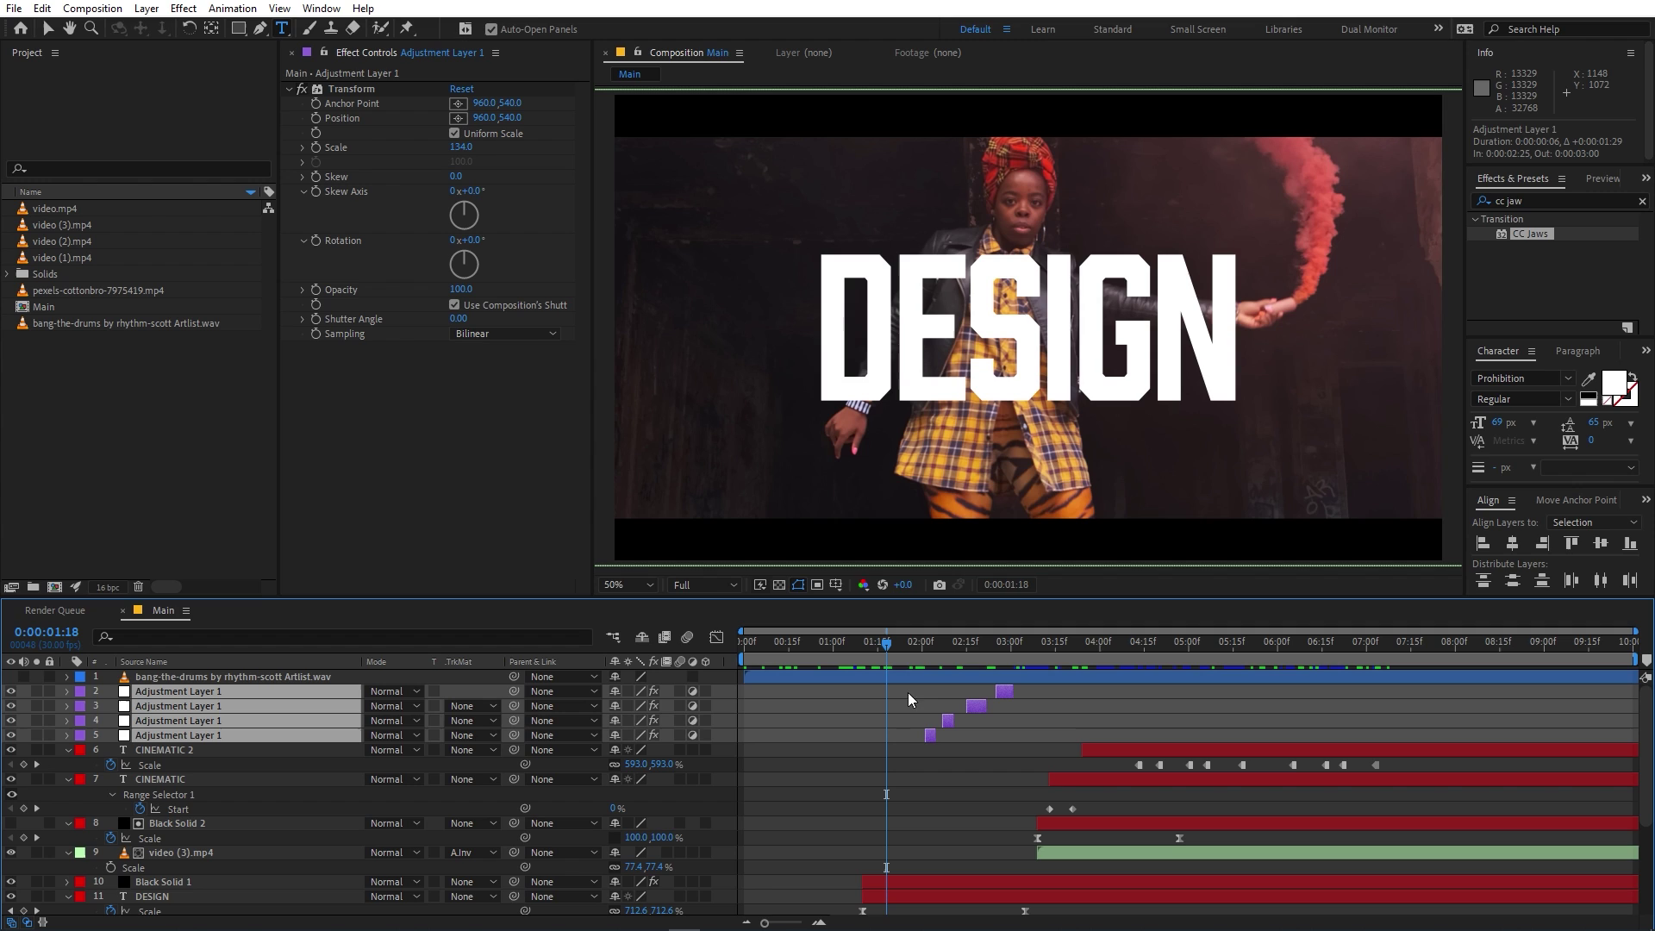
click(975, 781)
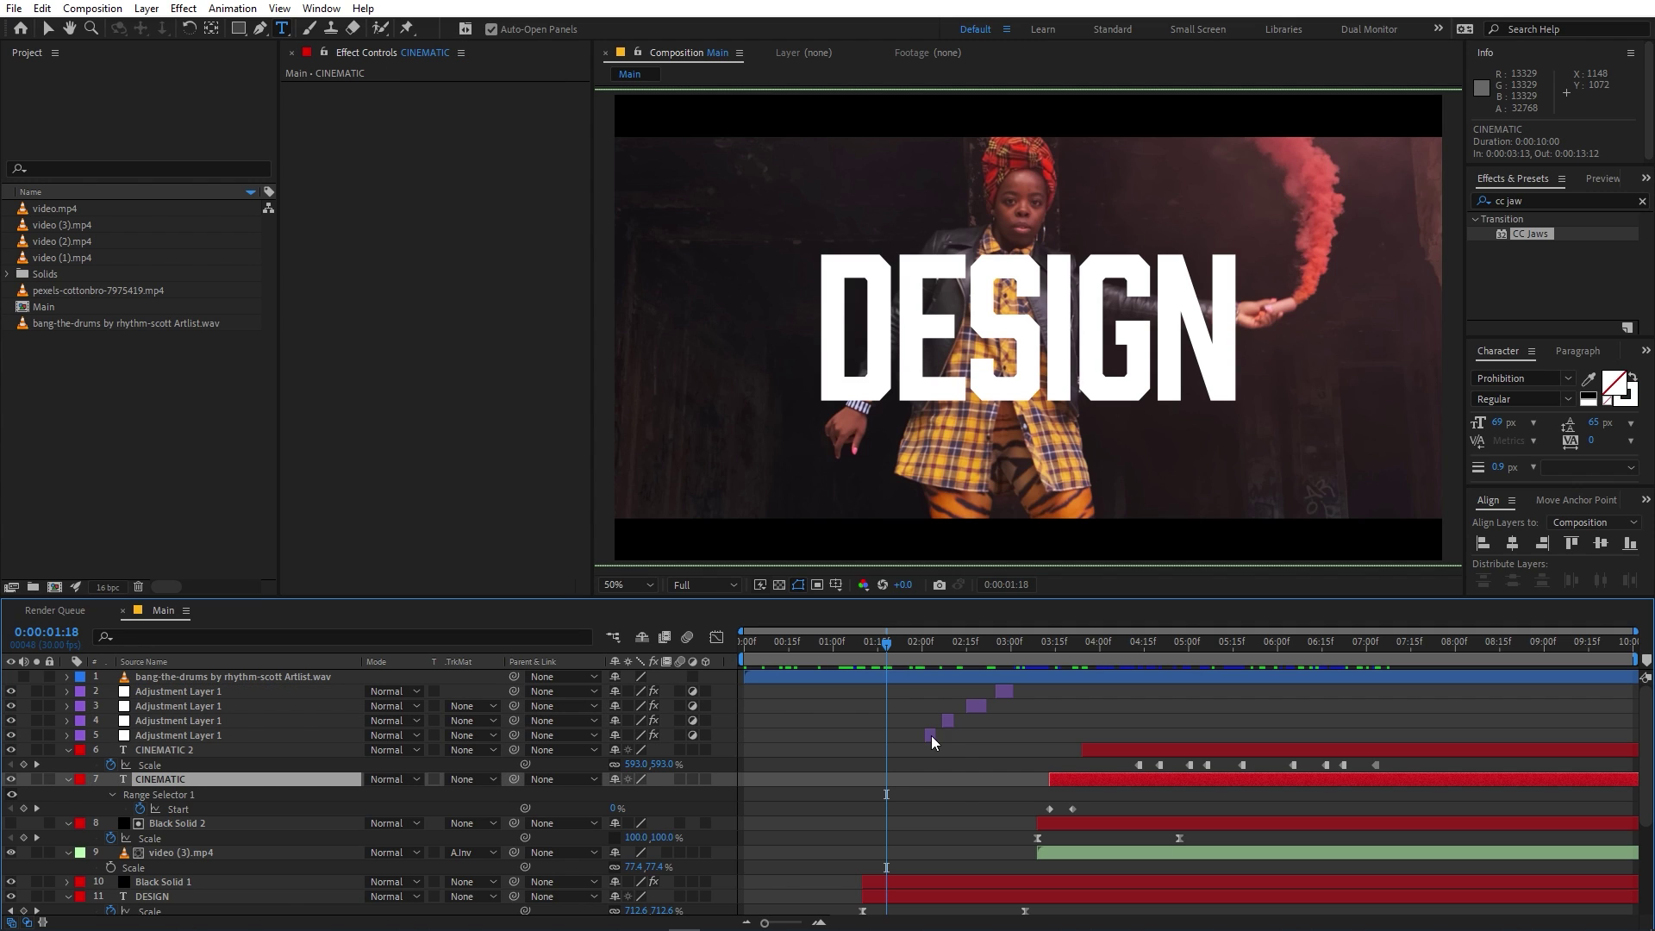
scroll(929, 738, up, 5)
drag(931, 736, 779, 738)
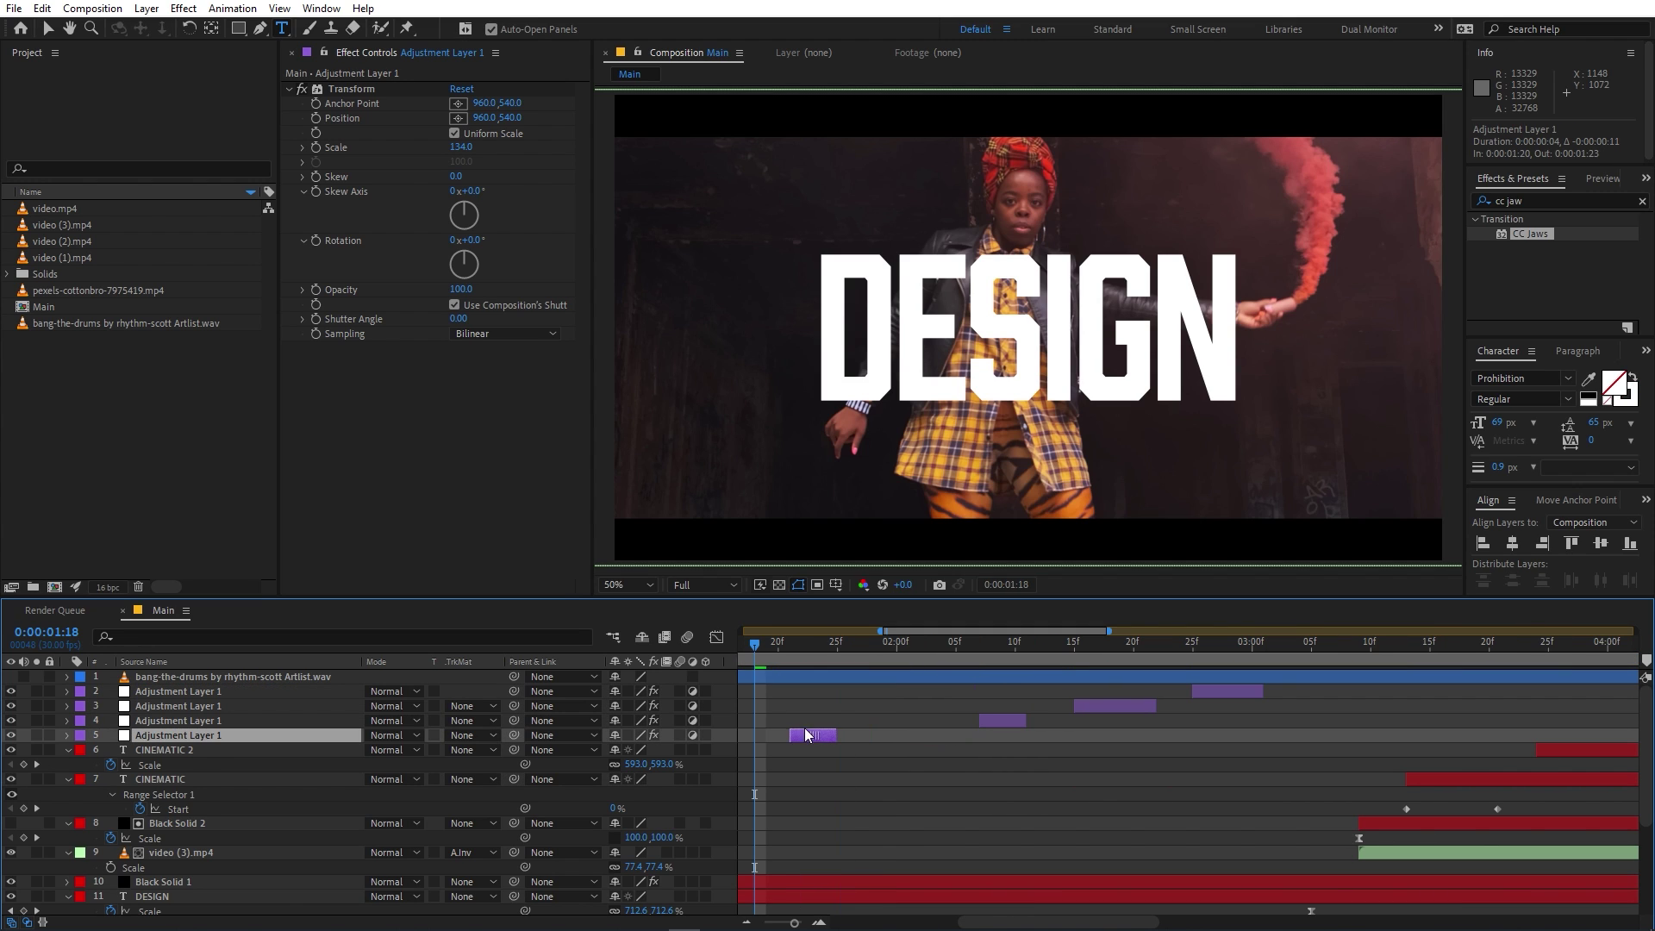
scroll(788, 731, down, 1)
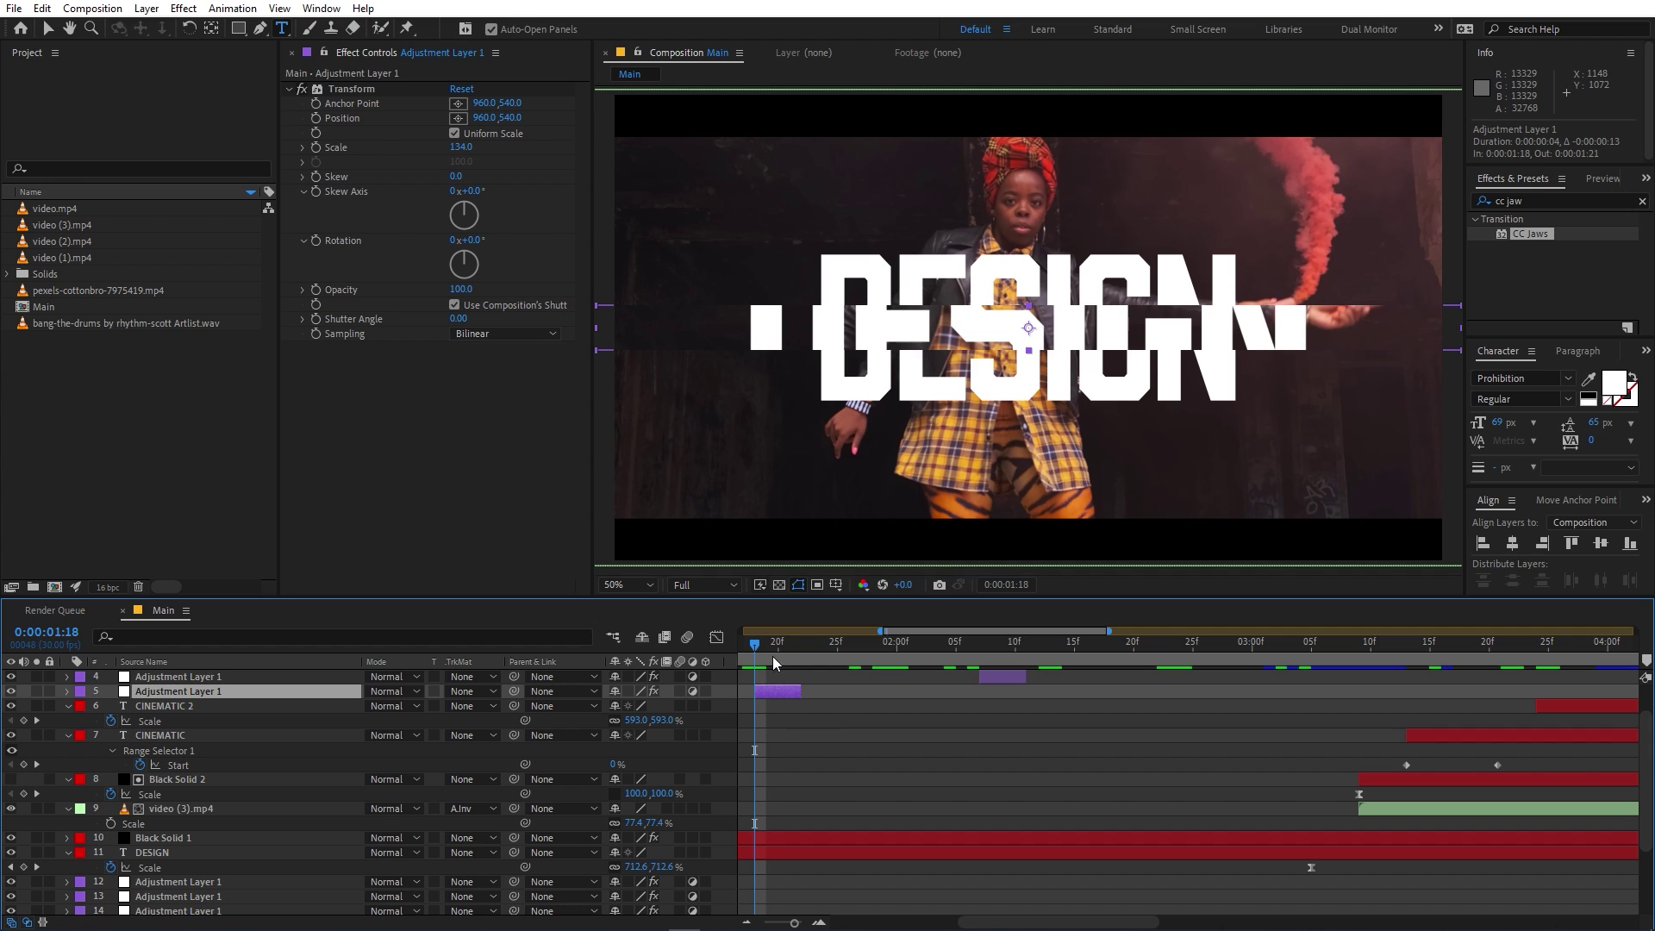
Step: Reposition the duplicated glitch slice at 0:00:02:09 over the first letters of DESIGN, at about 328, 420
drag(814, 655, 1005, 671)
scroll(989, 712, down, 2)
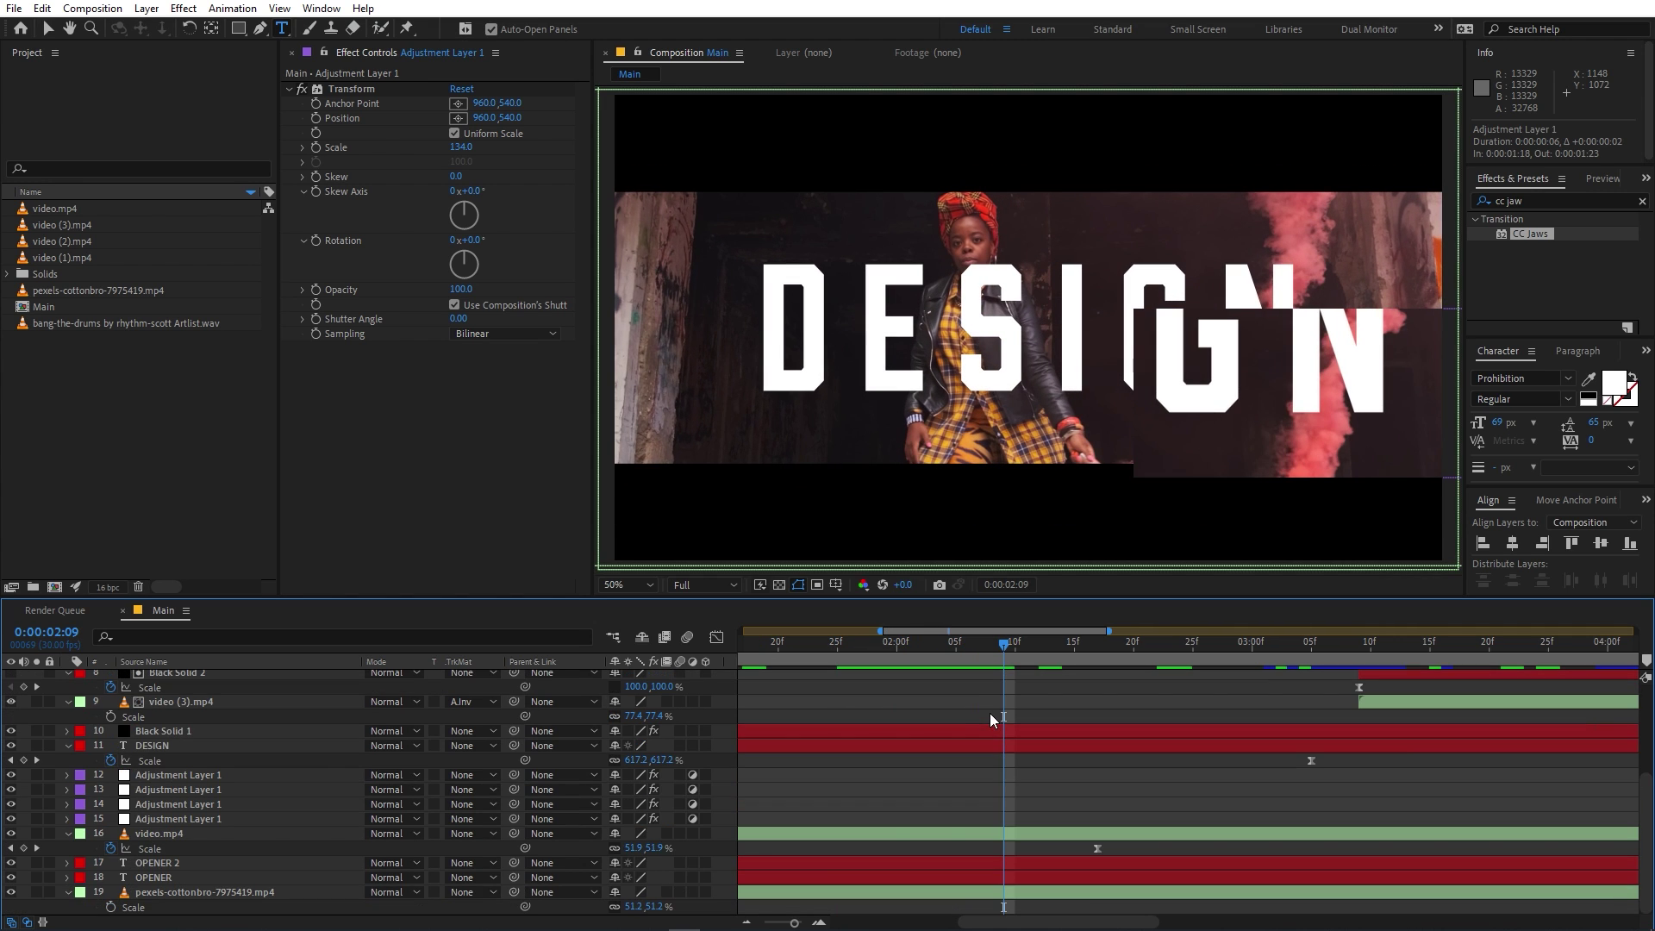
scroll(990, 712, up, 3)
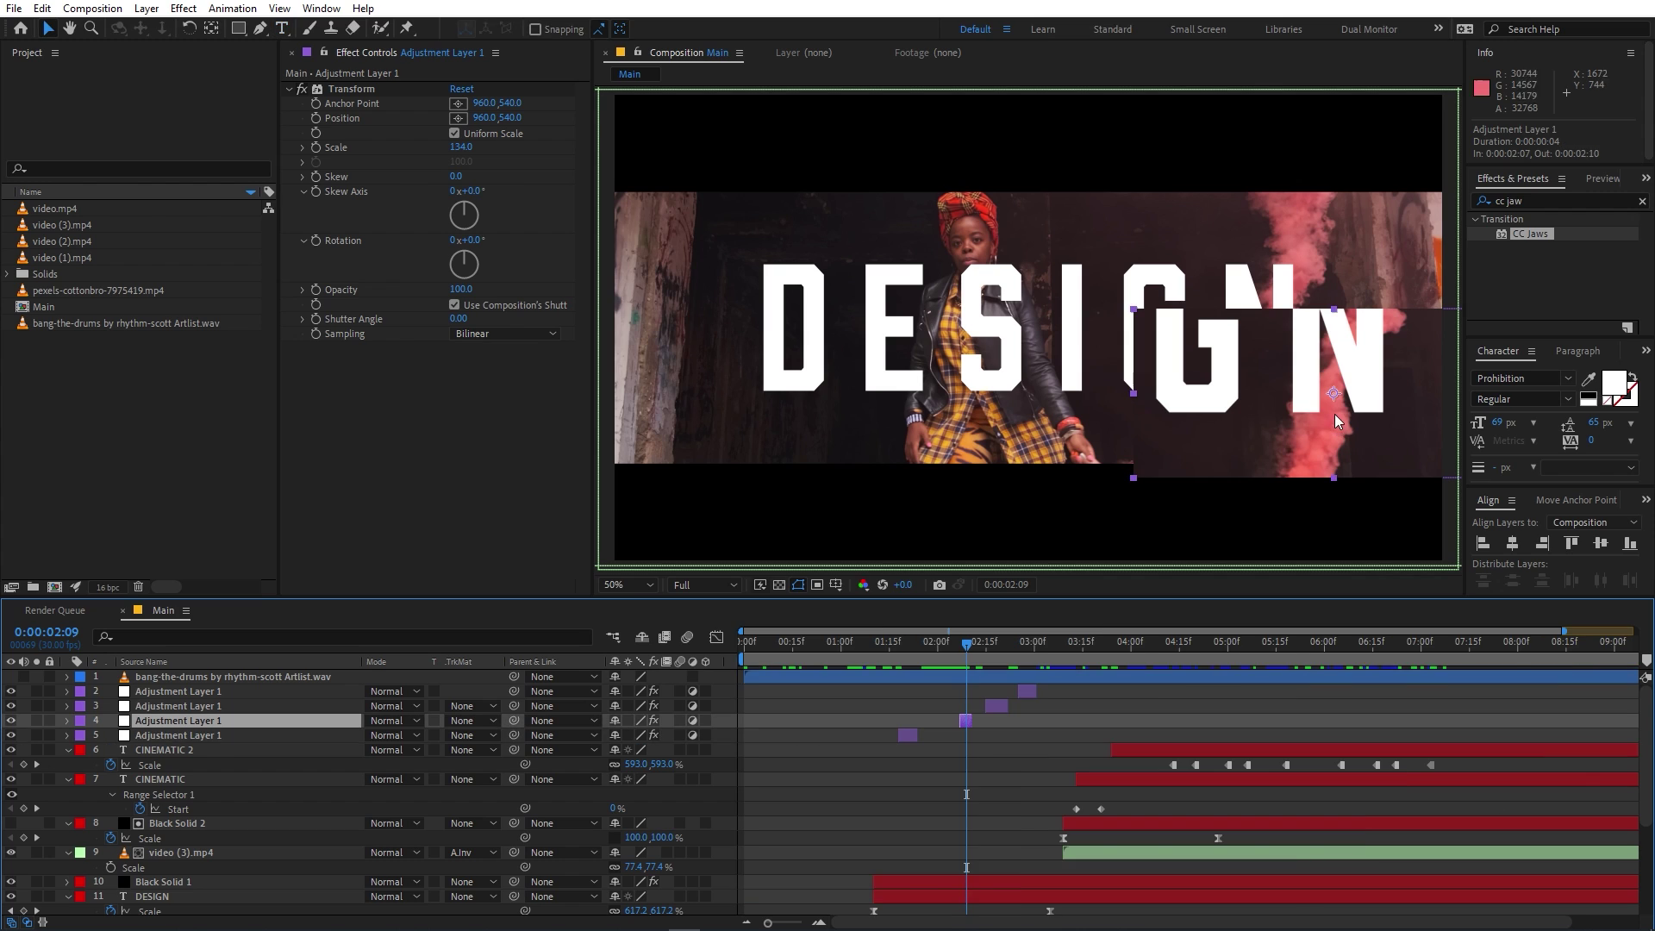
drag(1335, 414, 730, 289)
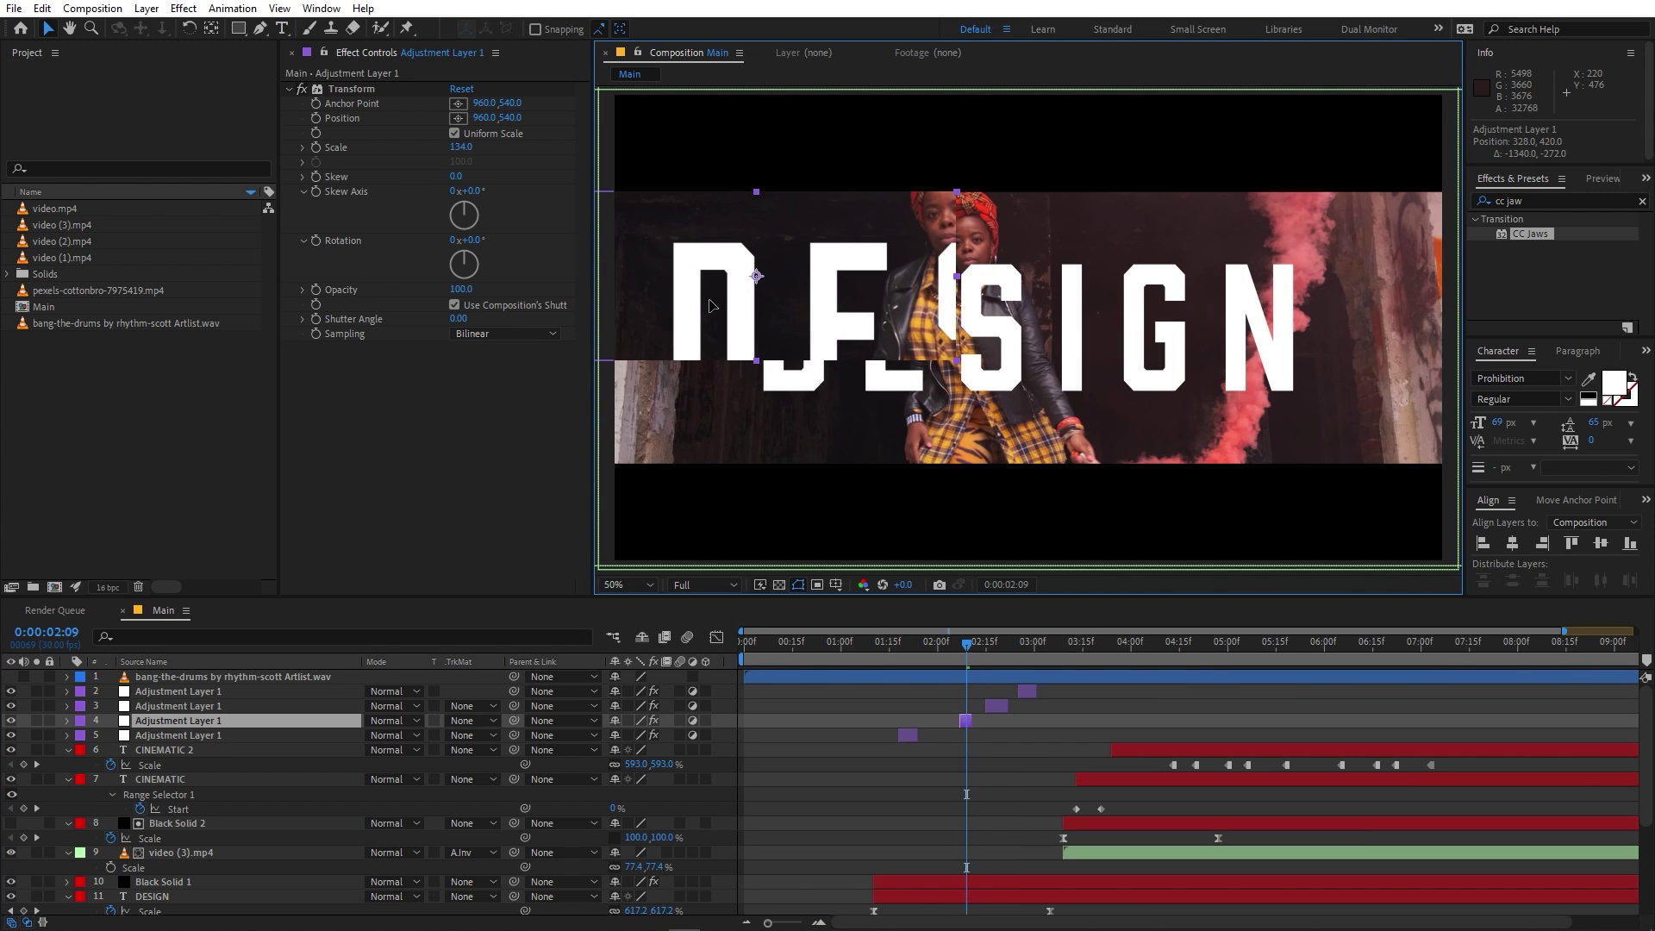
Step: Lengthen the topmost duplicated glitch adjustment layer to 24 frames and shift it to start together with the outlined CINEMATIC layer
drag(969, 716, 1091, 697)
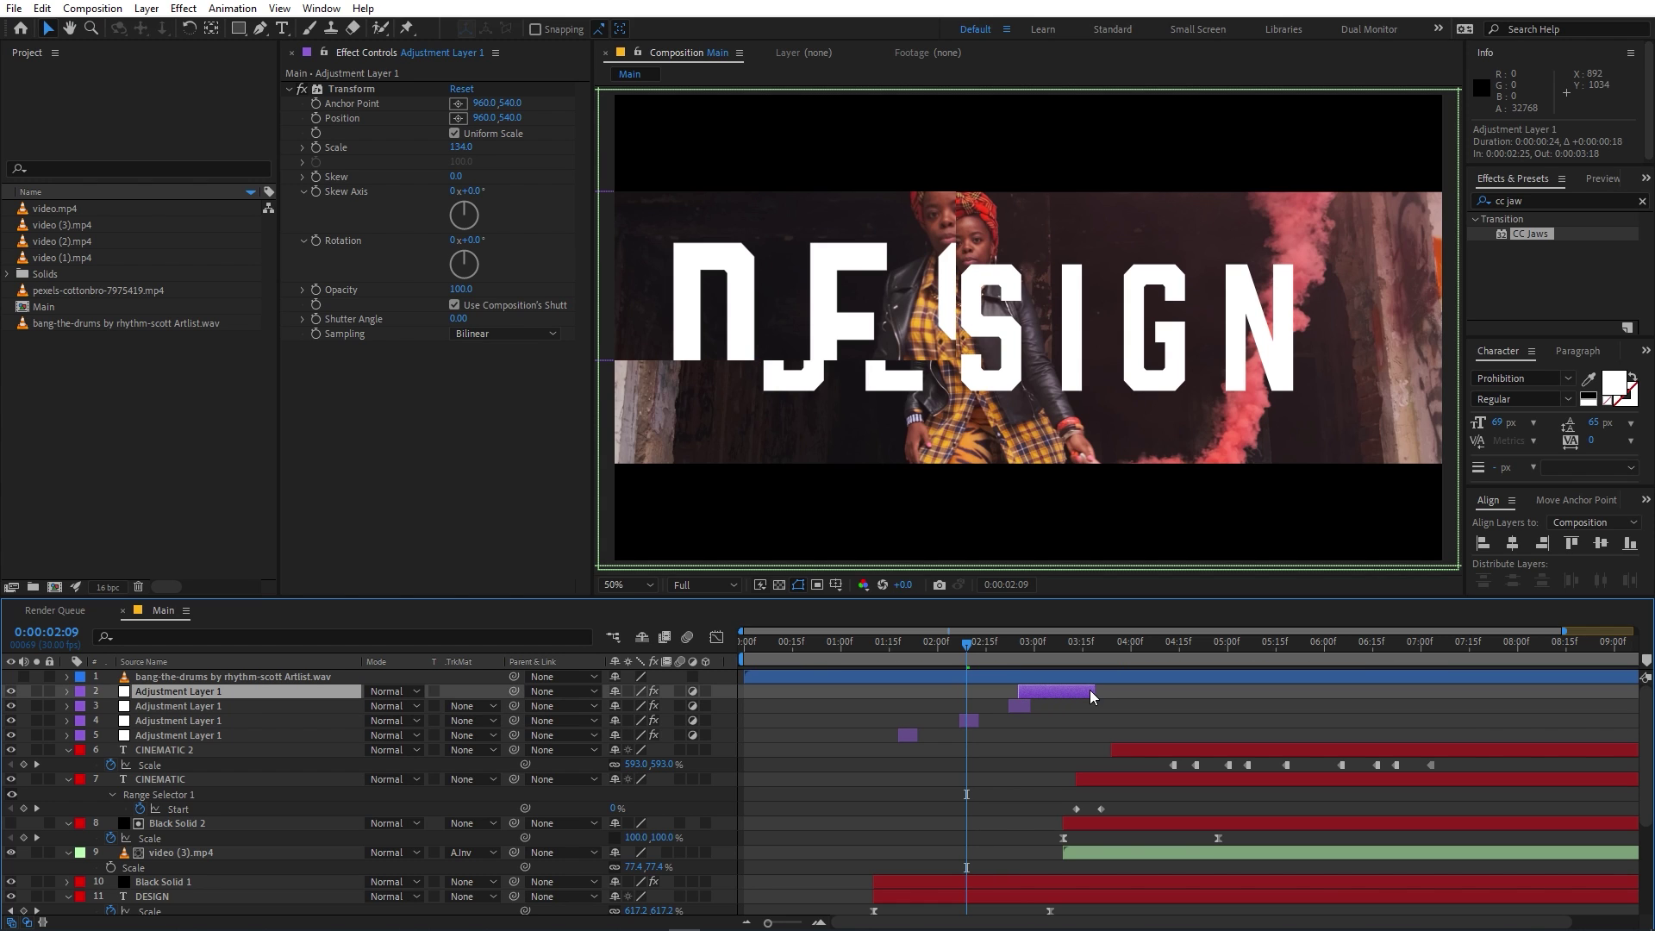
click(1026, 660)
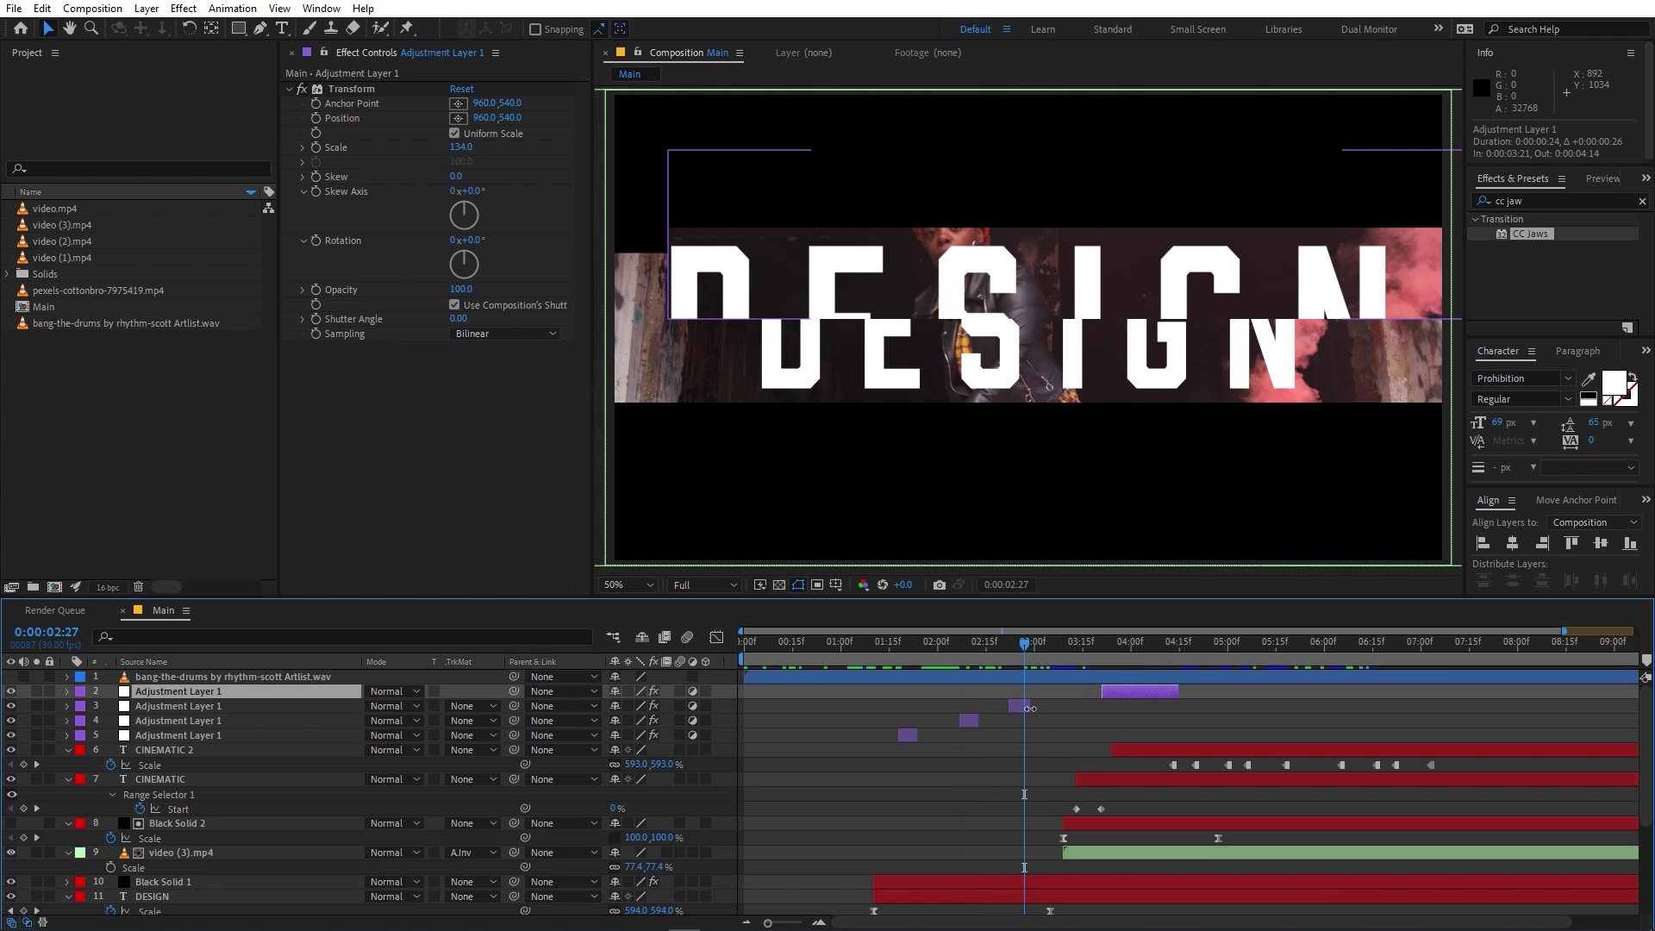
key(space)
drag(1152, 703, 1117, 703)
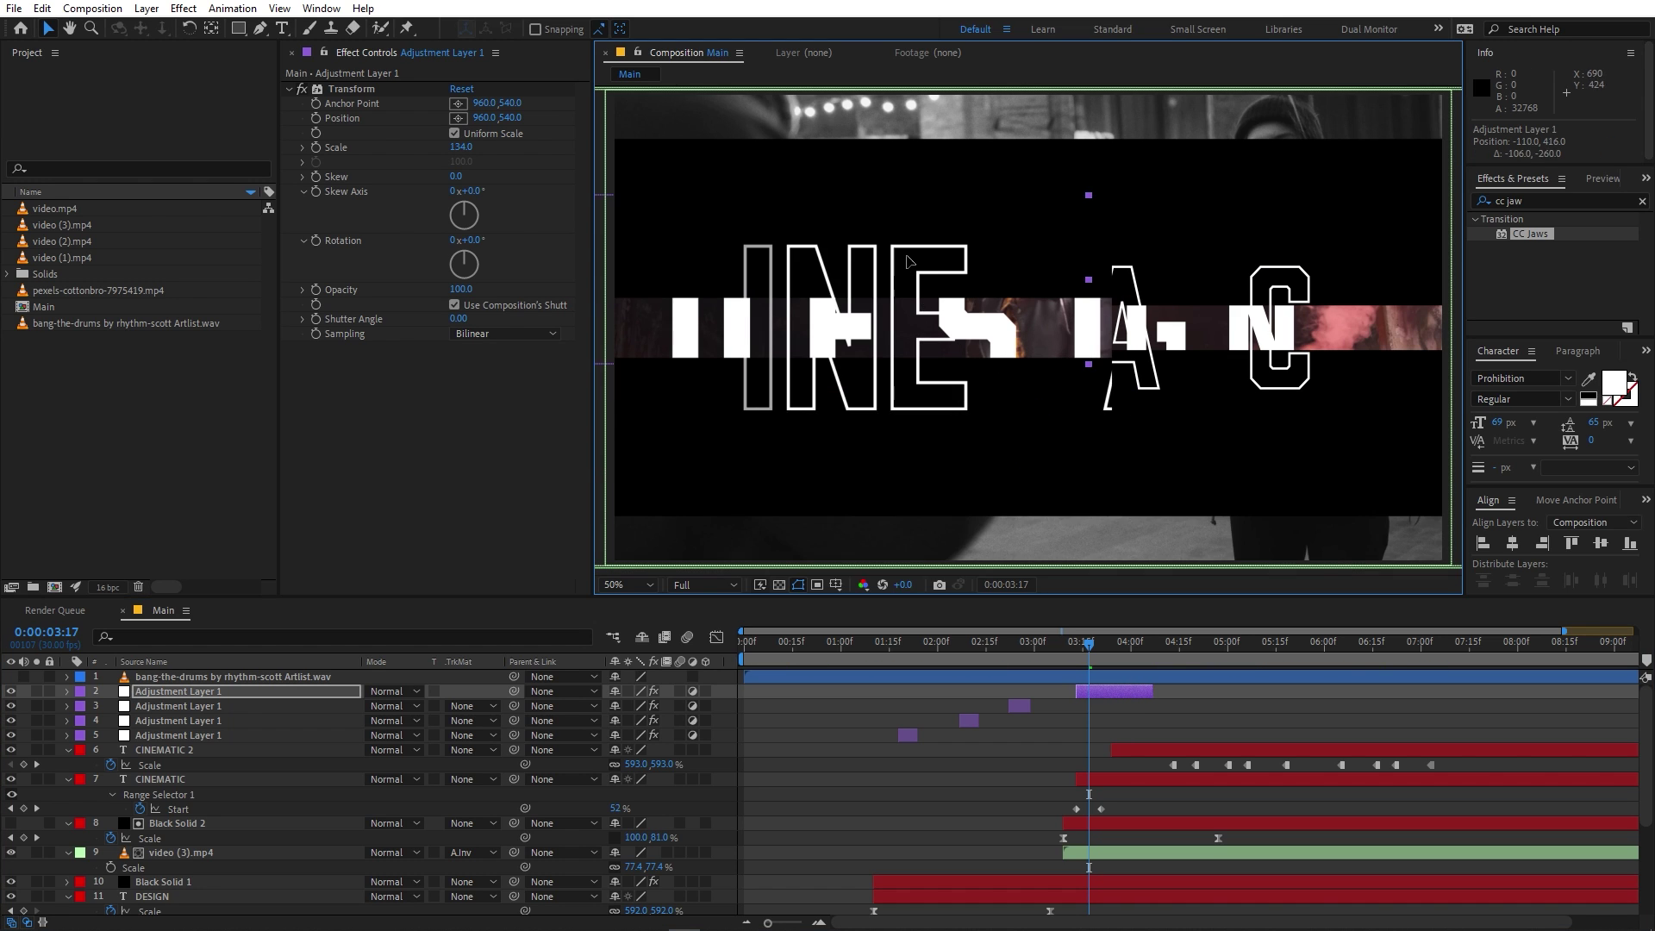
Step: Split the topmost glitch adjustment layer at 0:00:03:24, shift the second part to about 0:00:04:00, and reposition its slice to 270, 300
click(1097, 660)
click(1108, 654)
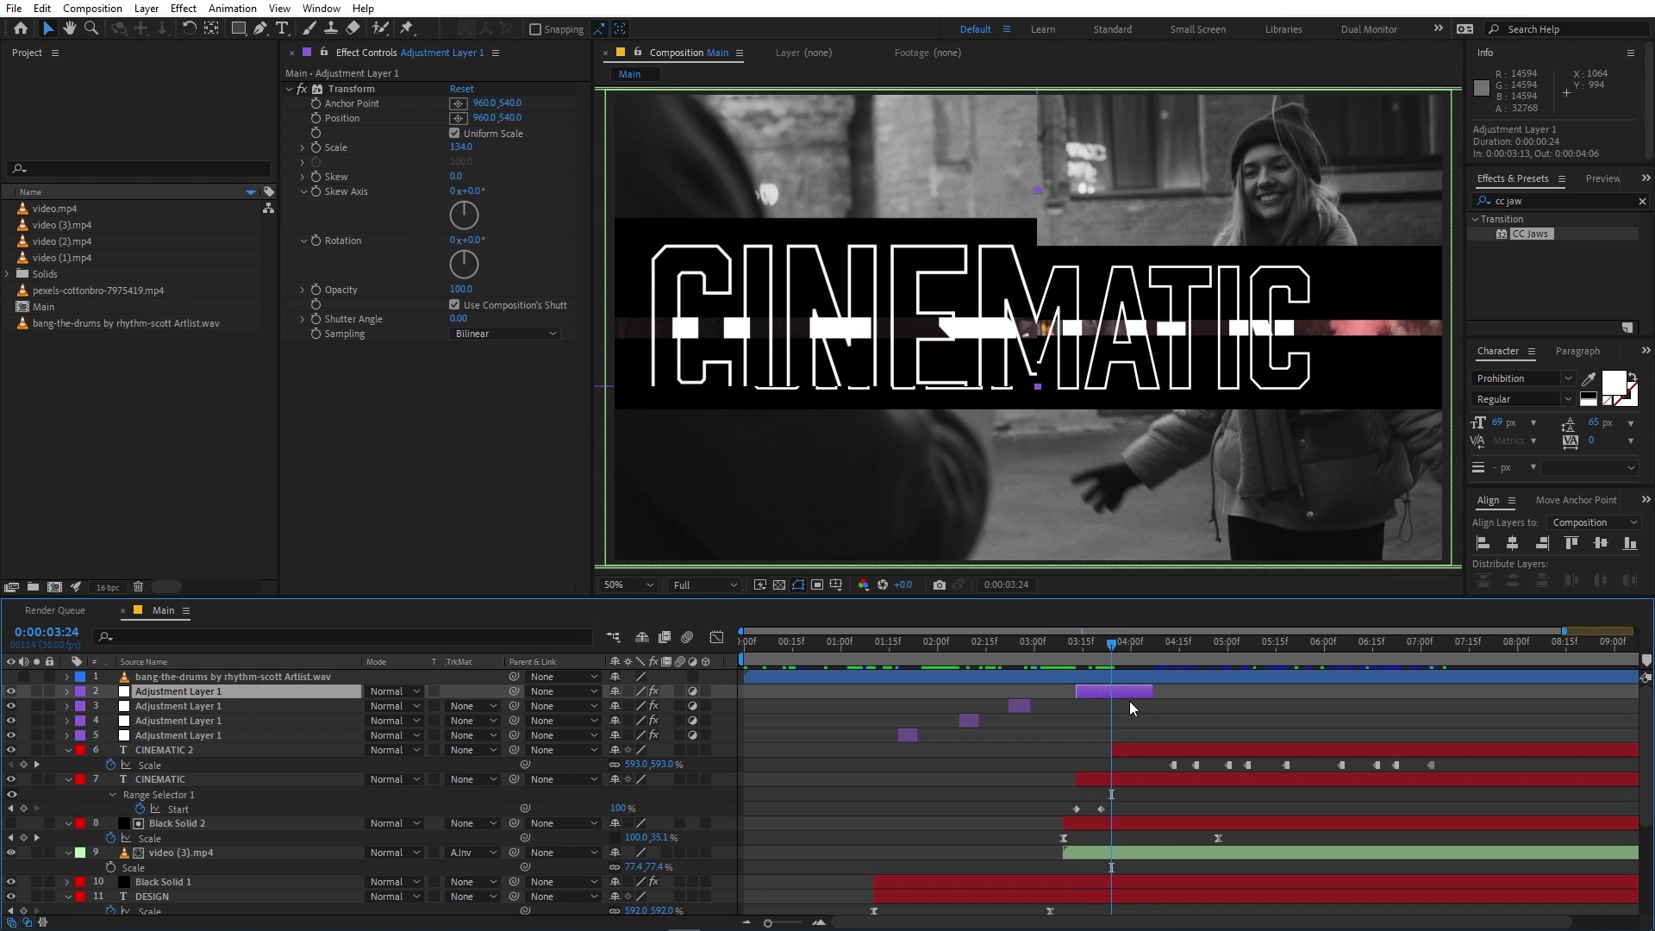
key(ctrl+shift+d)
drag(1129, 691, 1140, 657)
scroll(1029, 328, down, 2)
drag(928, 284, 1034, 302)
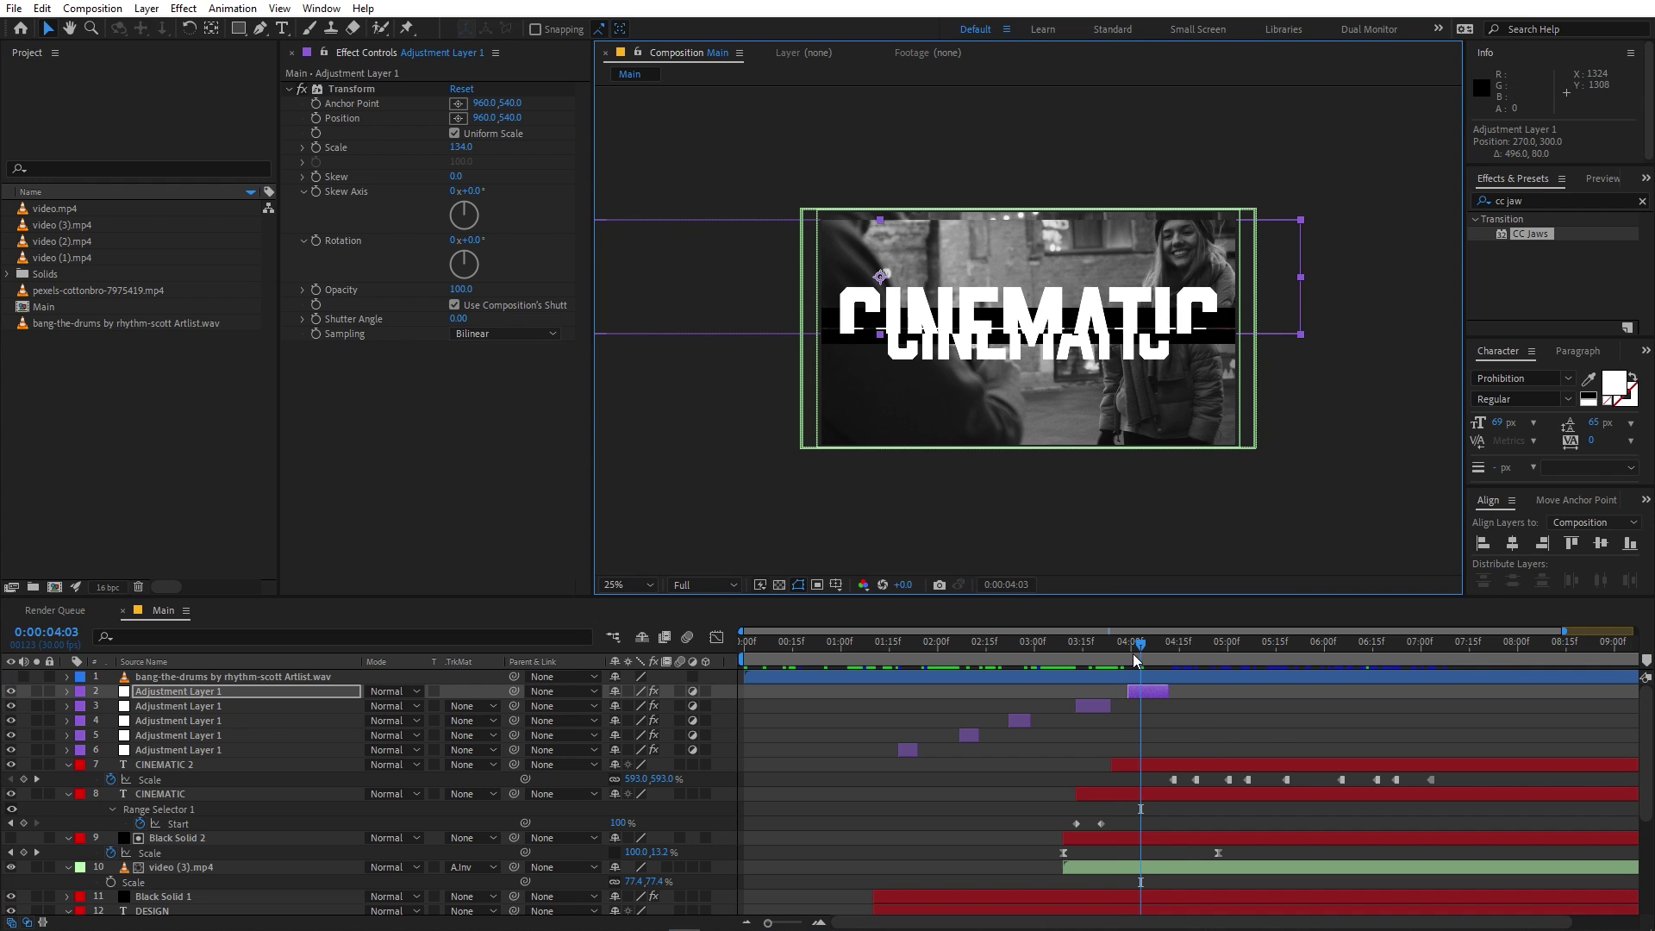
Step: Duplicate the five glitch adjustment layers, place the copies on top, and spread them over CINEMATIC 2's scale keyframes from about 0:00:04:19
drag(1133, 653, 1197, 665)
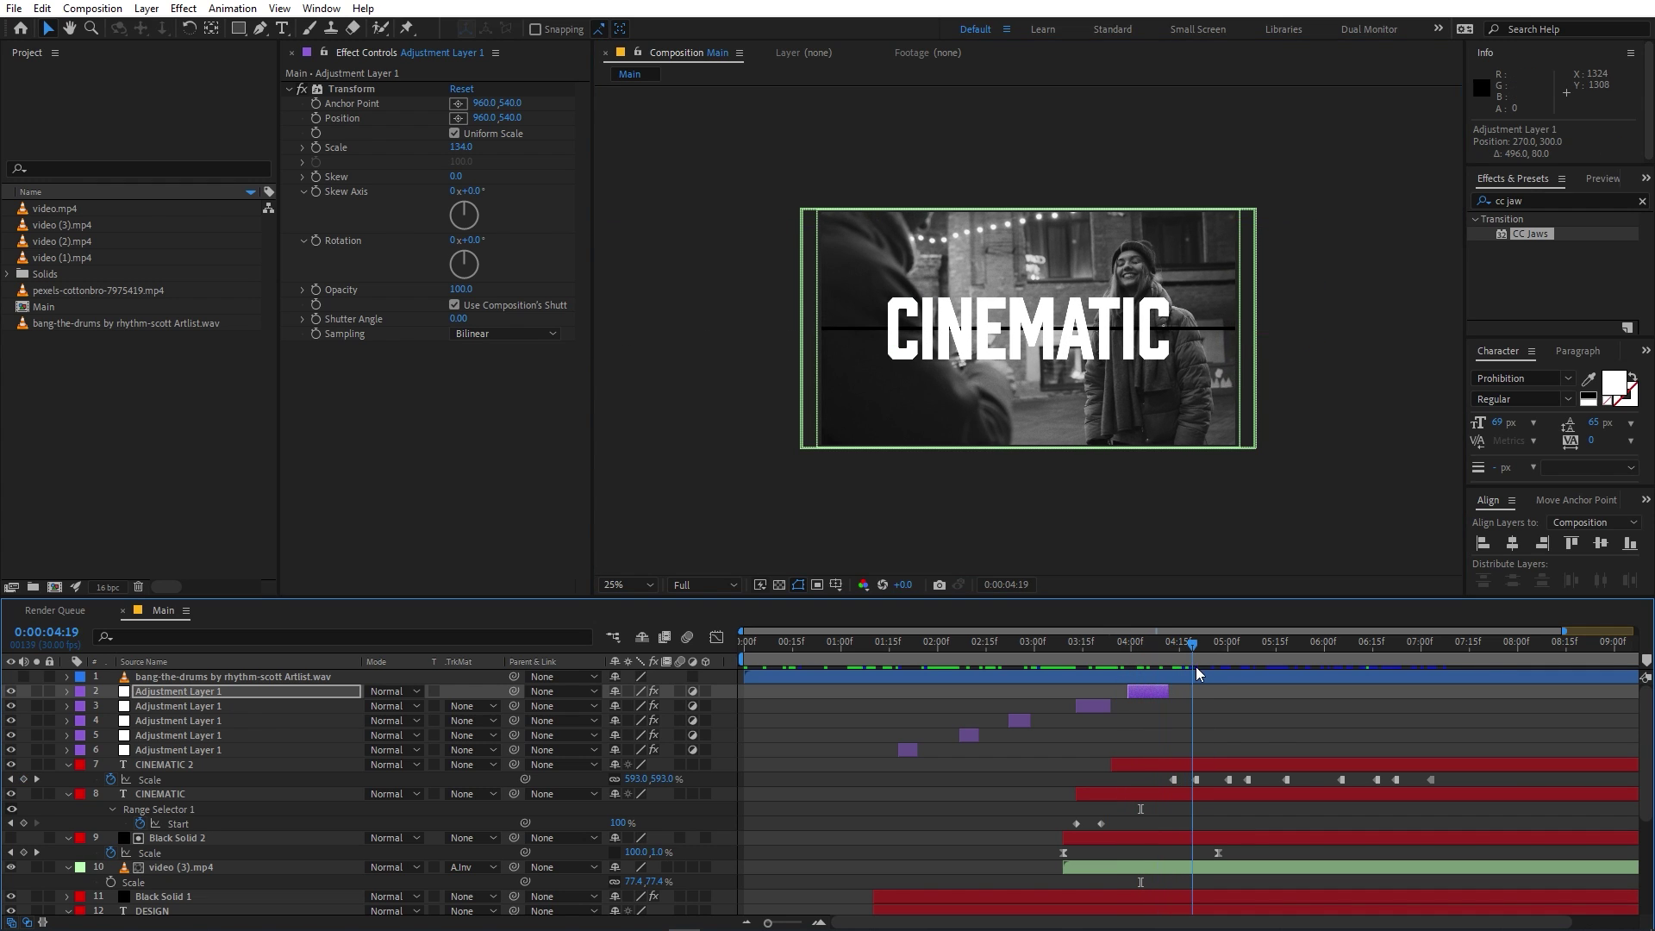
click(921, 753)
shift+click(166, 692)
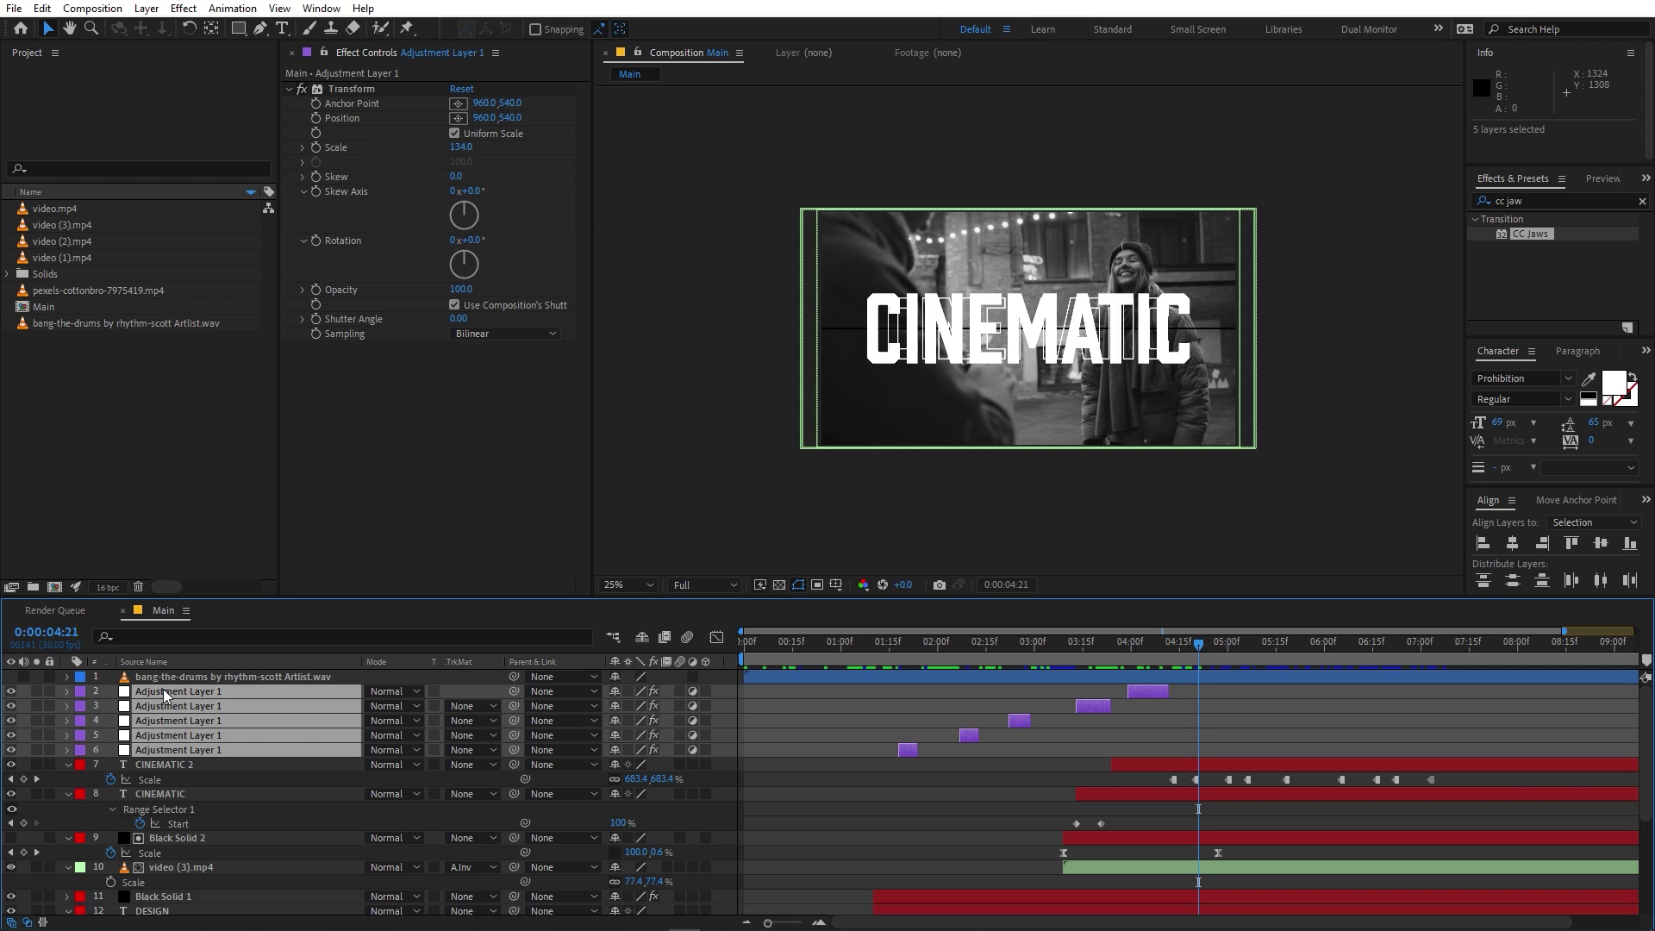
key(ctrl+d)
drag(193, 722, 196, 707)
drag(910, 759, 1219, 738)
click(1349, 791)
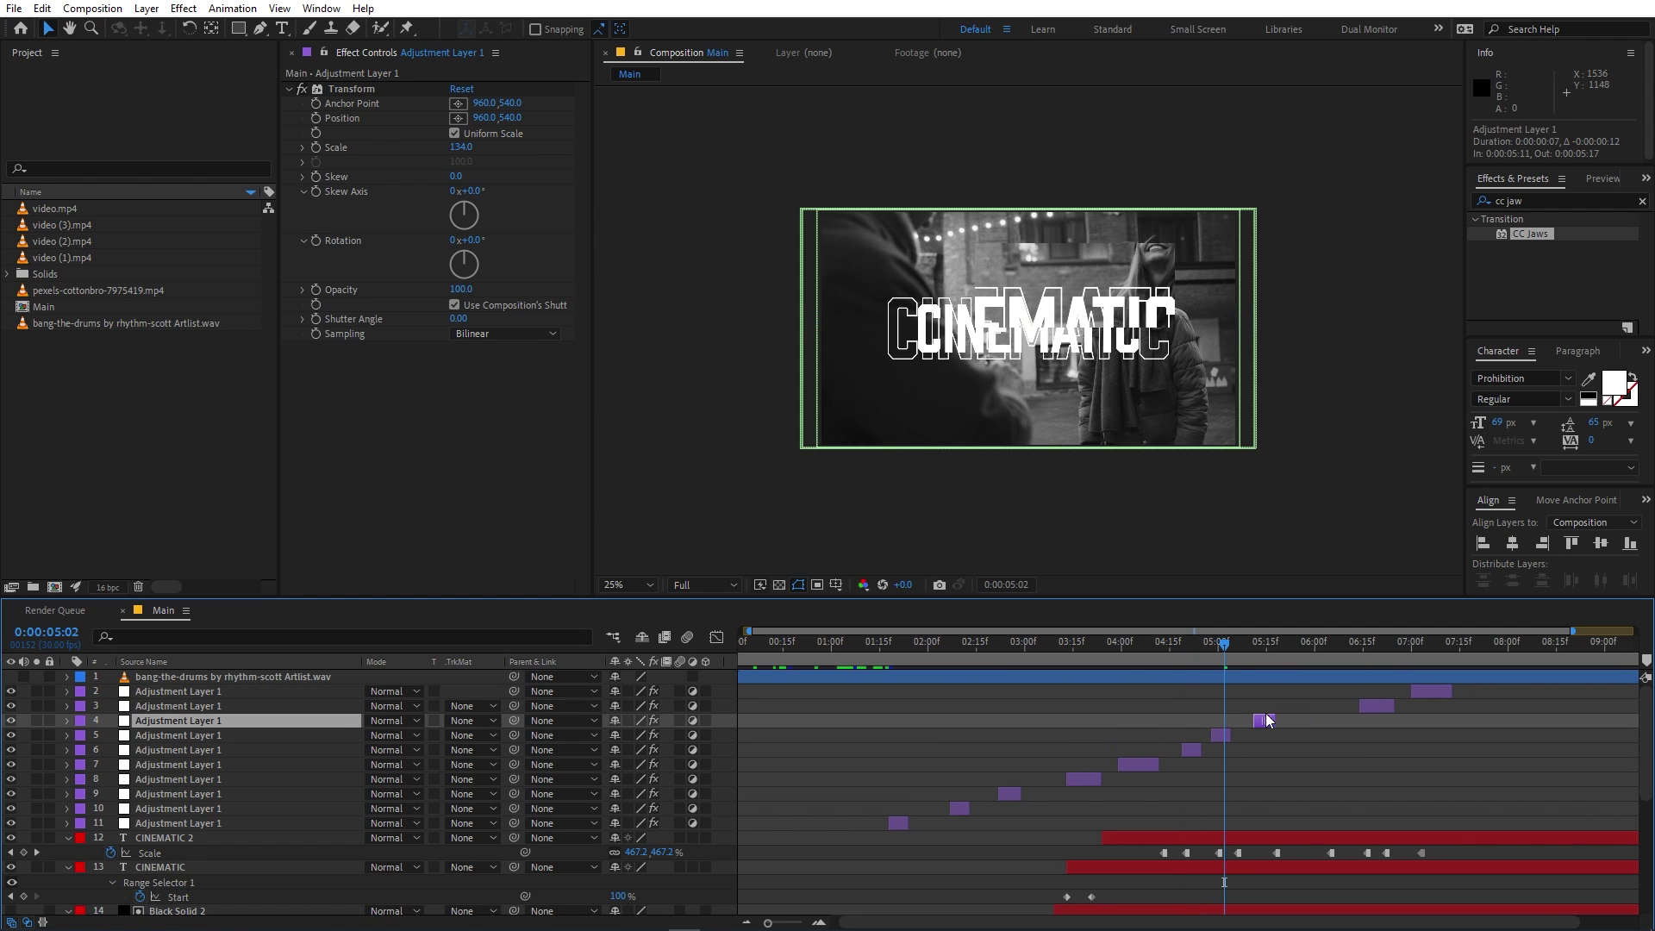
Step: Shift the third duplicated glitch layer to start at 0:00:05:11 and reposition its slice over the lower half of CINEMATIC, at 1004, 720
drag(1226, 648, 1265, 651)
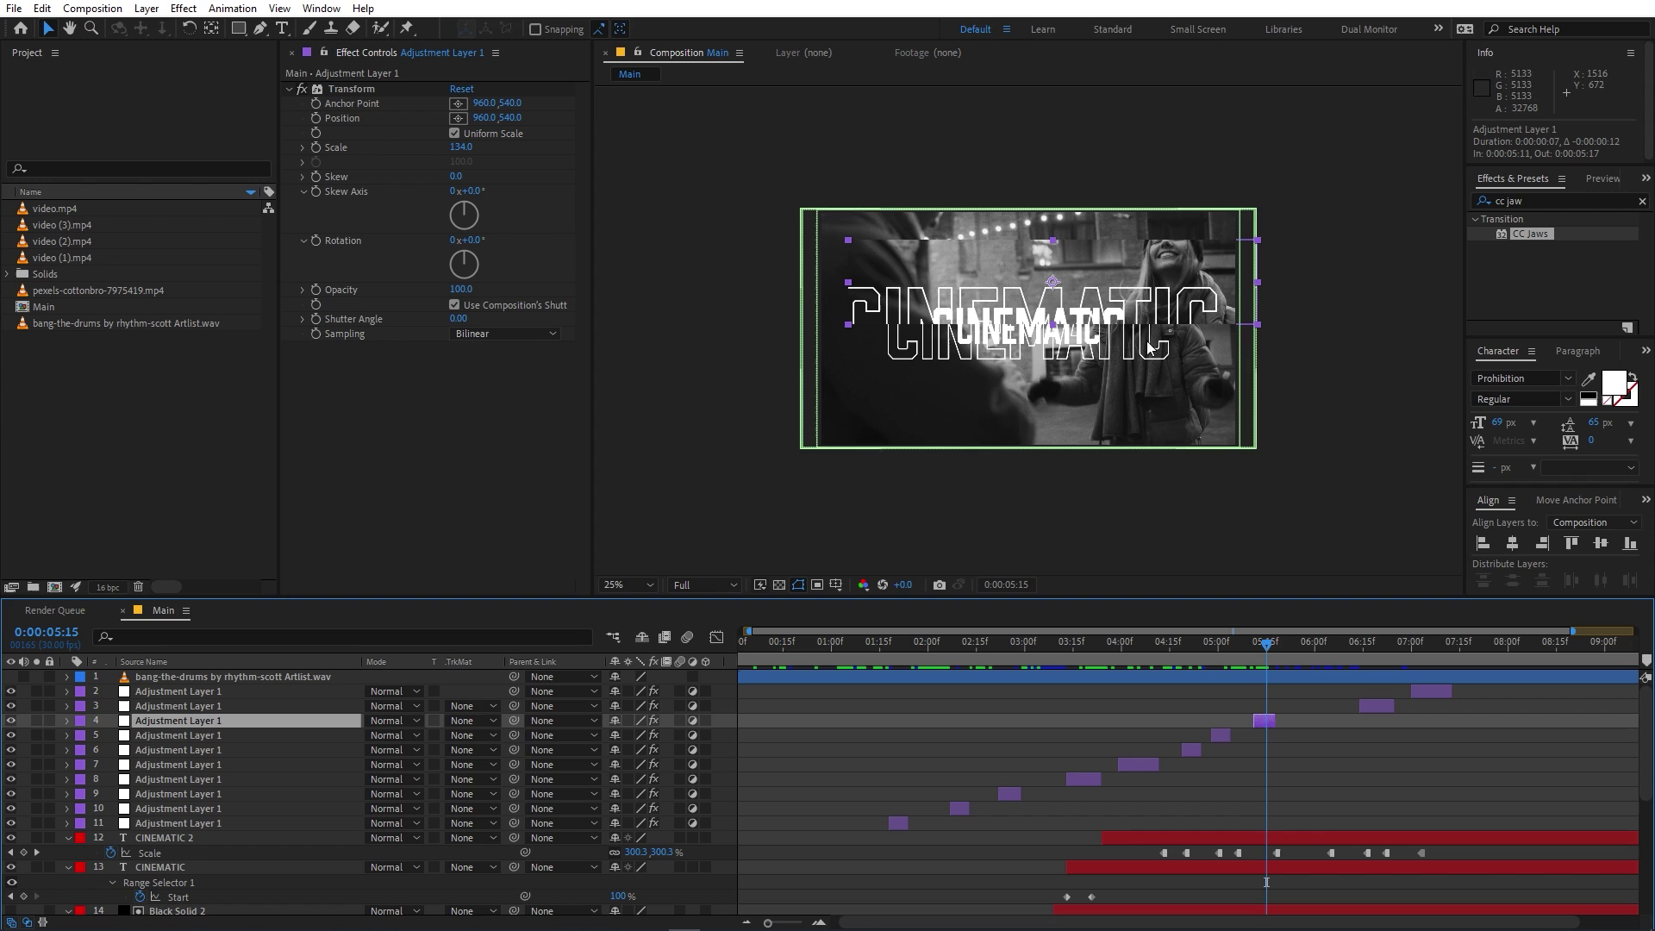
drag(1166, 286, 1151, 372)
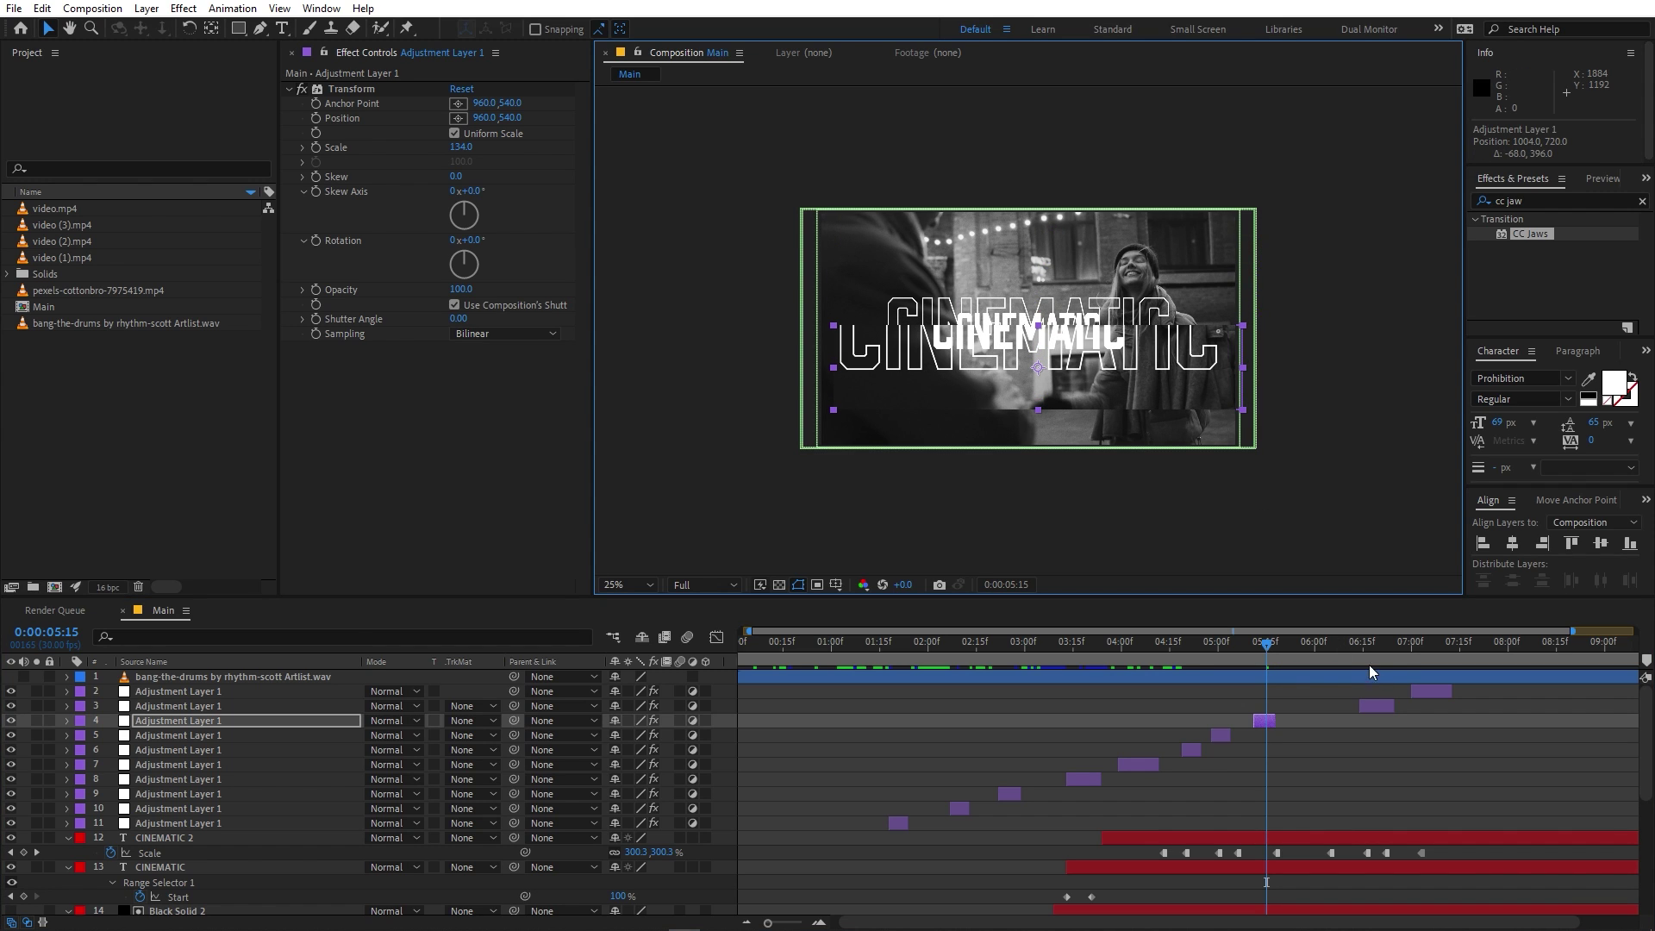
Step: Shift the last two duplicated glitch layers to start at 0:00:05:27 and 0:00:06:13, shortening the final one to 7 frames
drag(1373, 706, 1345, 714)
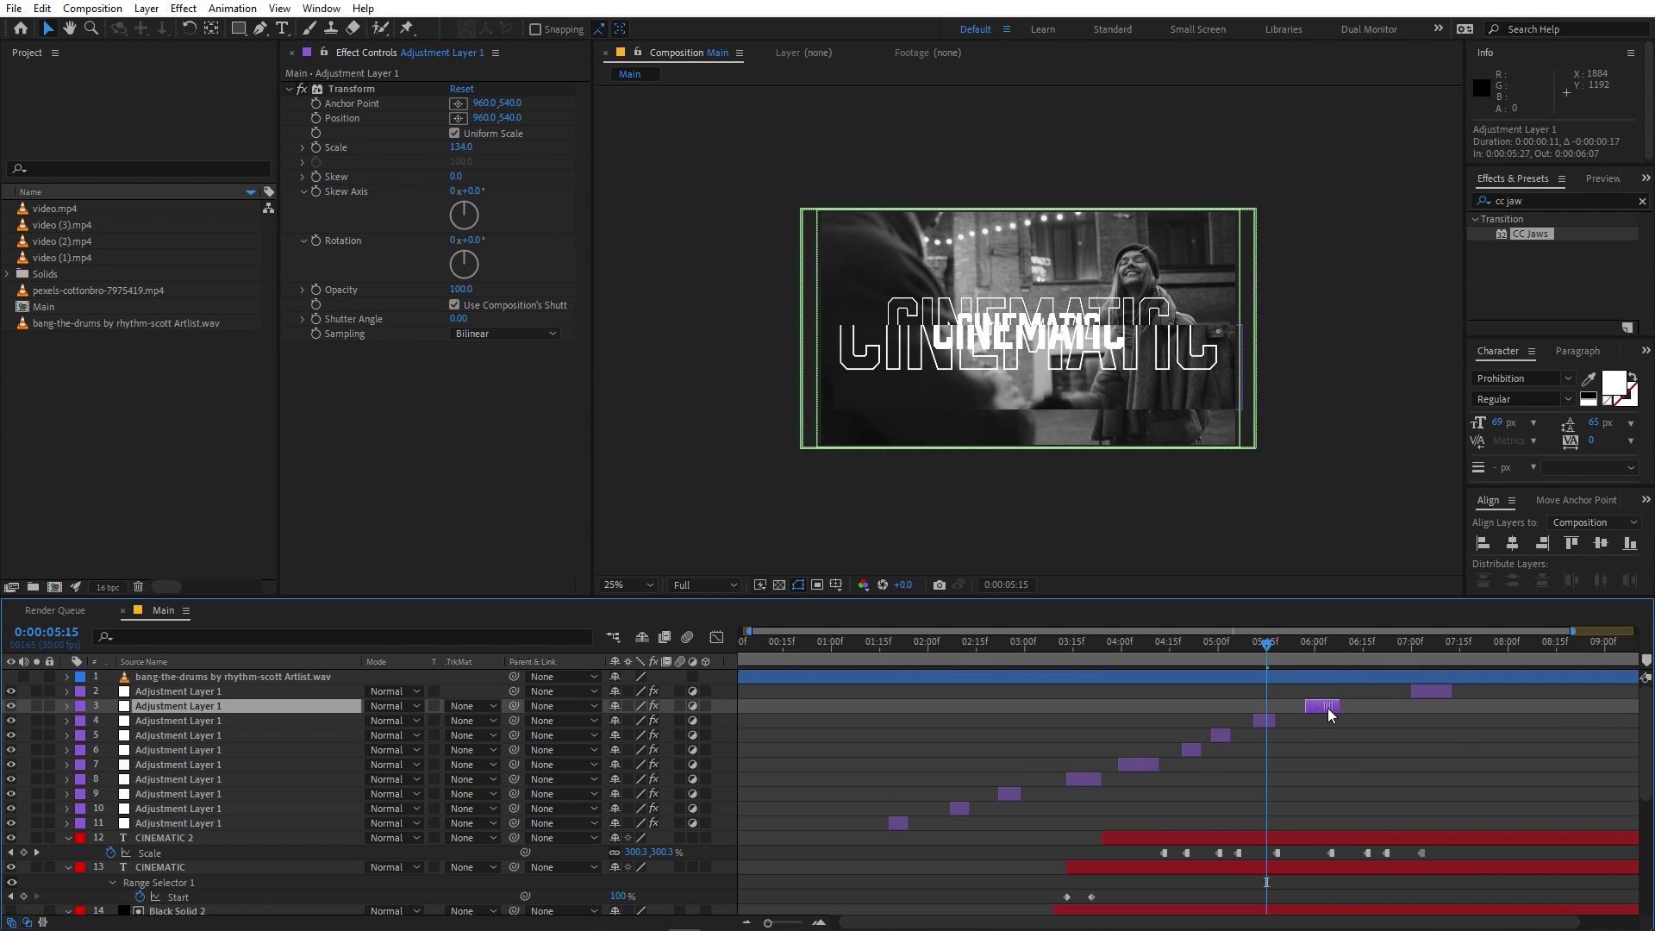
drag(1450, 693, 1397, 695)
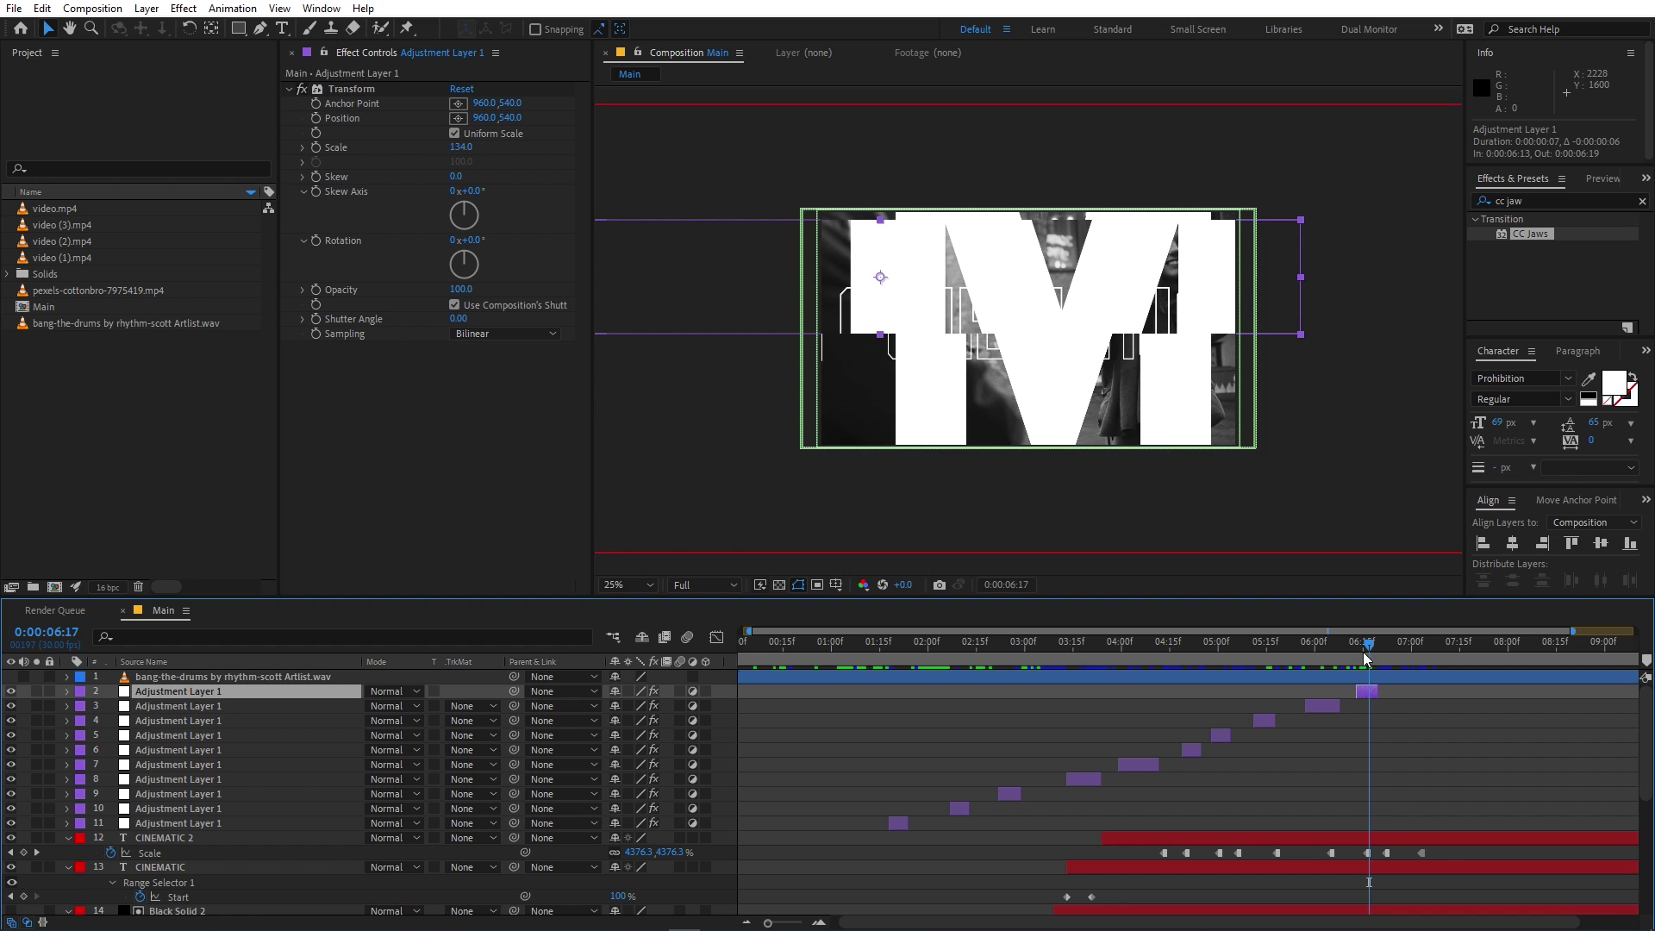
click(1383, 740)
Step: Play the Main composition from the start and scrub through its full timeline to review the glitch slices and title animation
key(space)
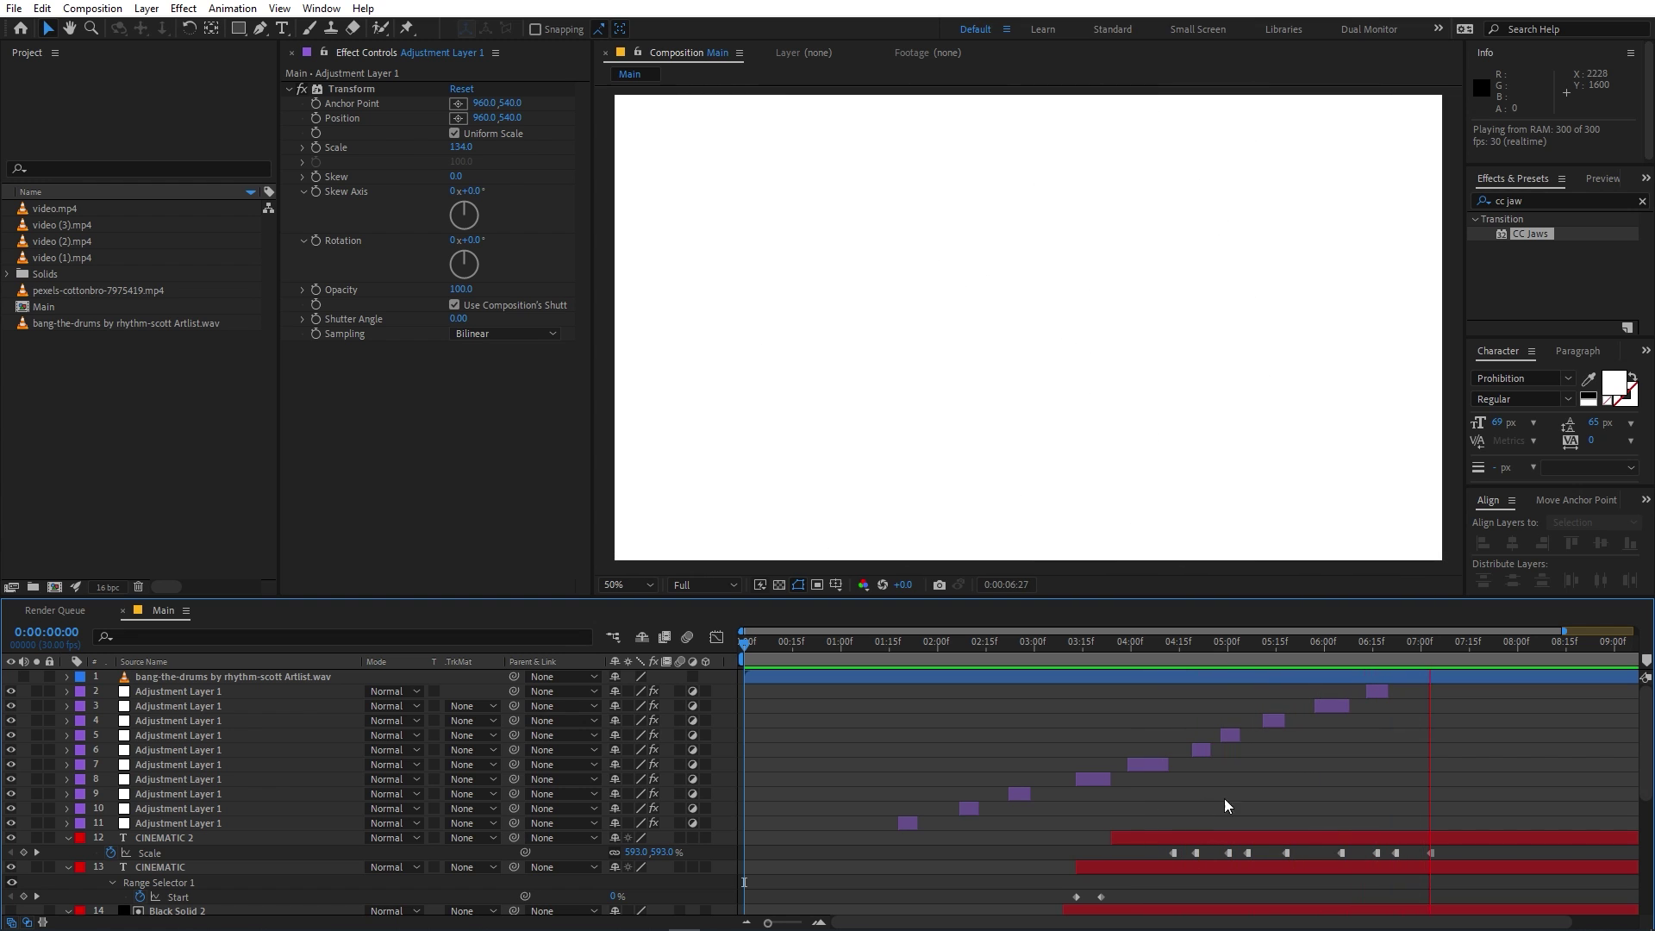
key(space)
key(minus)
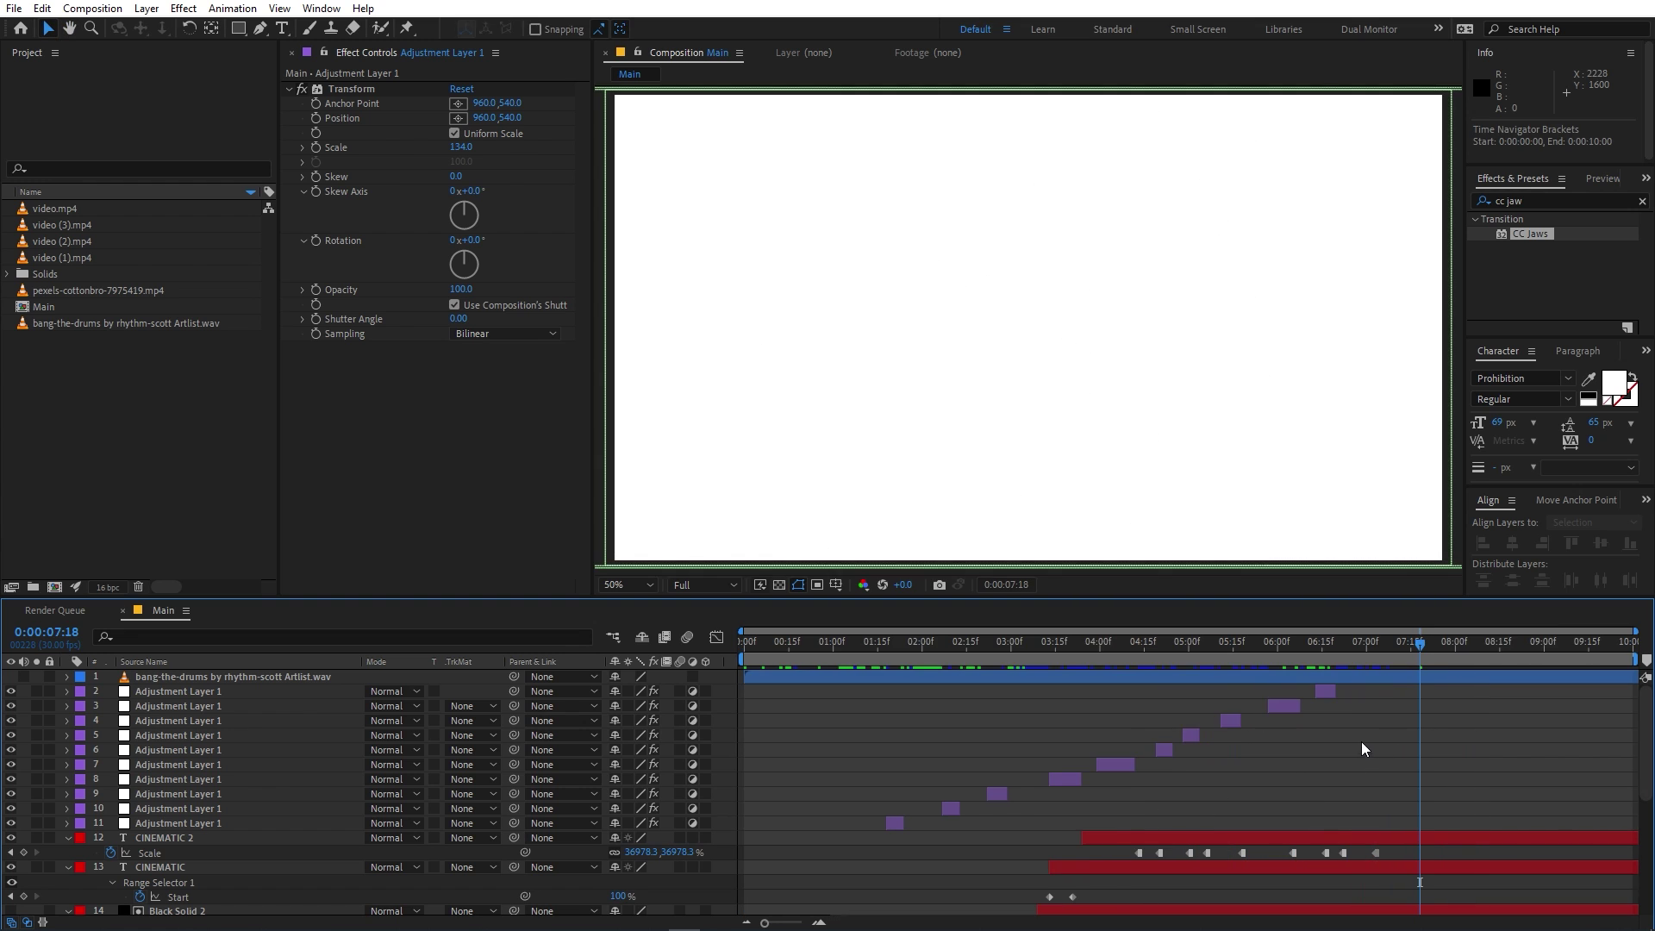
drag(1376, 647, 644, 708)
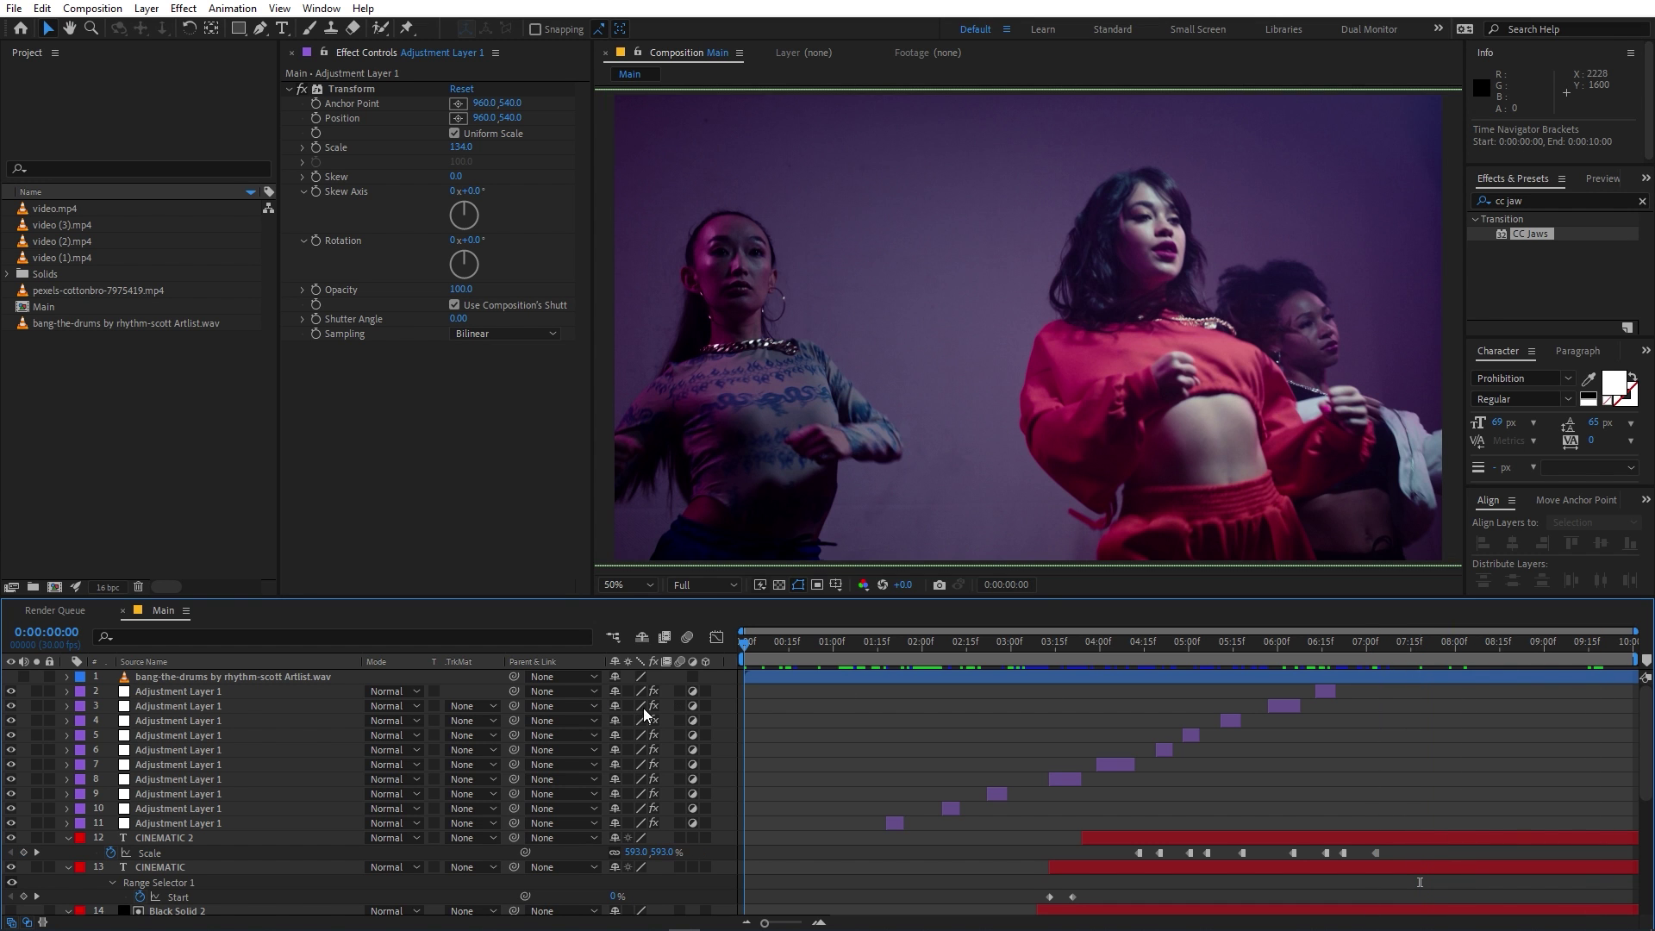
scroll(1061, 748, down, 3)
scroll(1267, 776, up, 3)
drag(1093, 649, 715, 660)
click(177, 678)
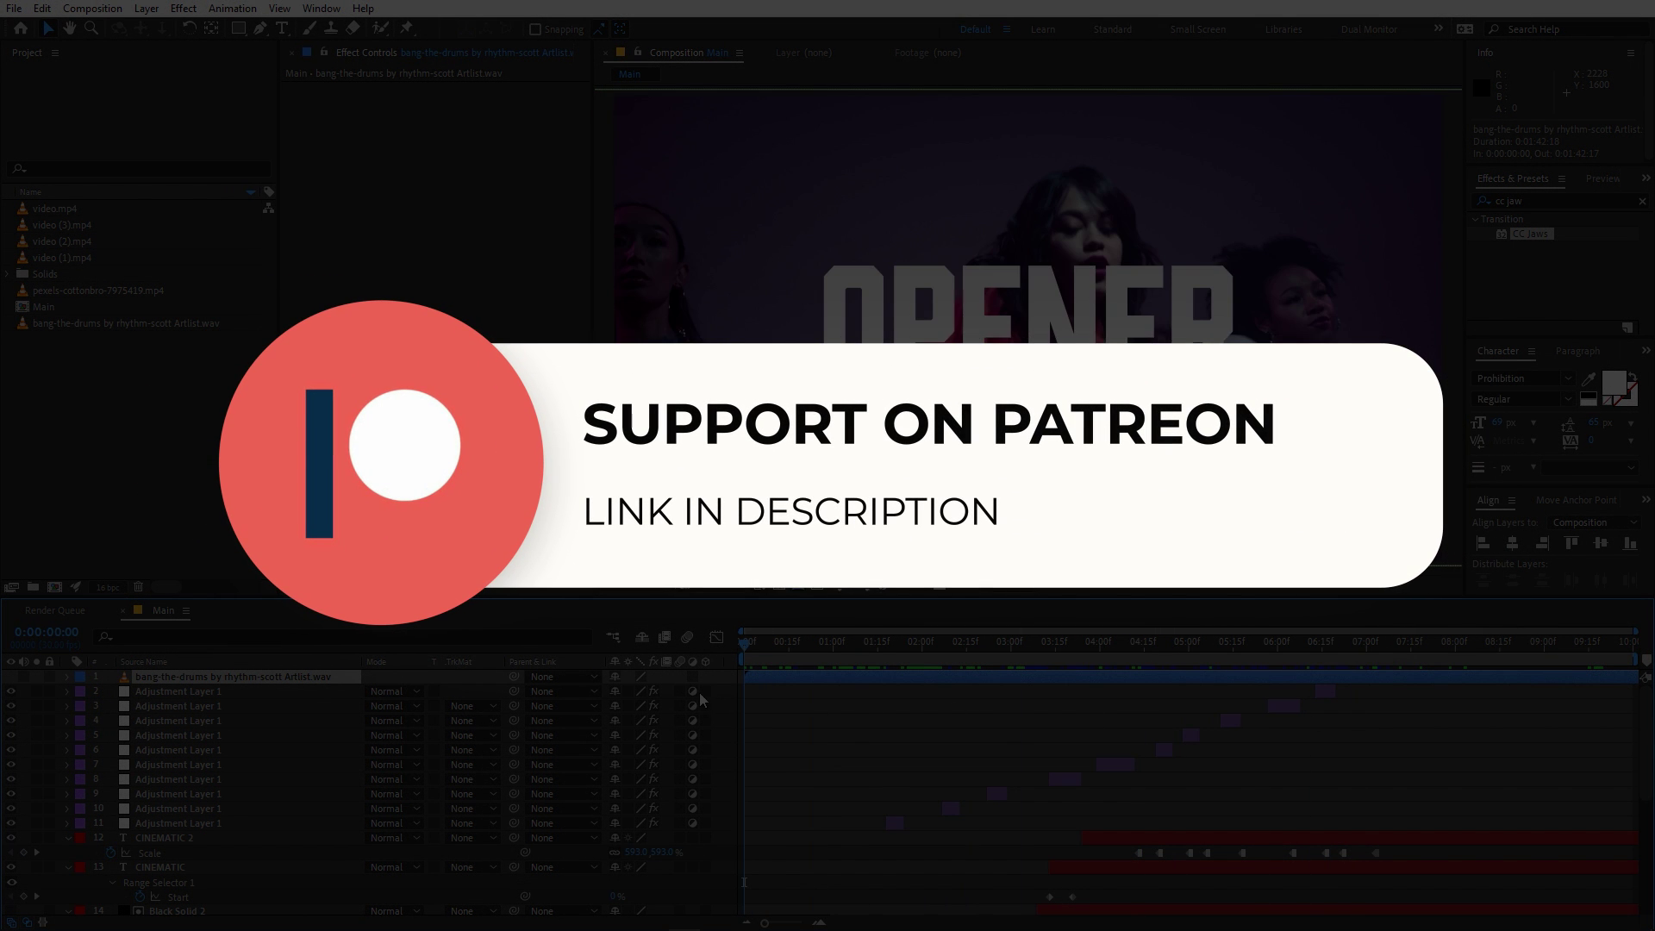
drag(745, 643, 1301, 737)
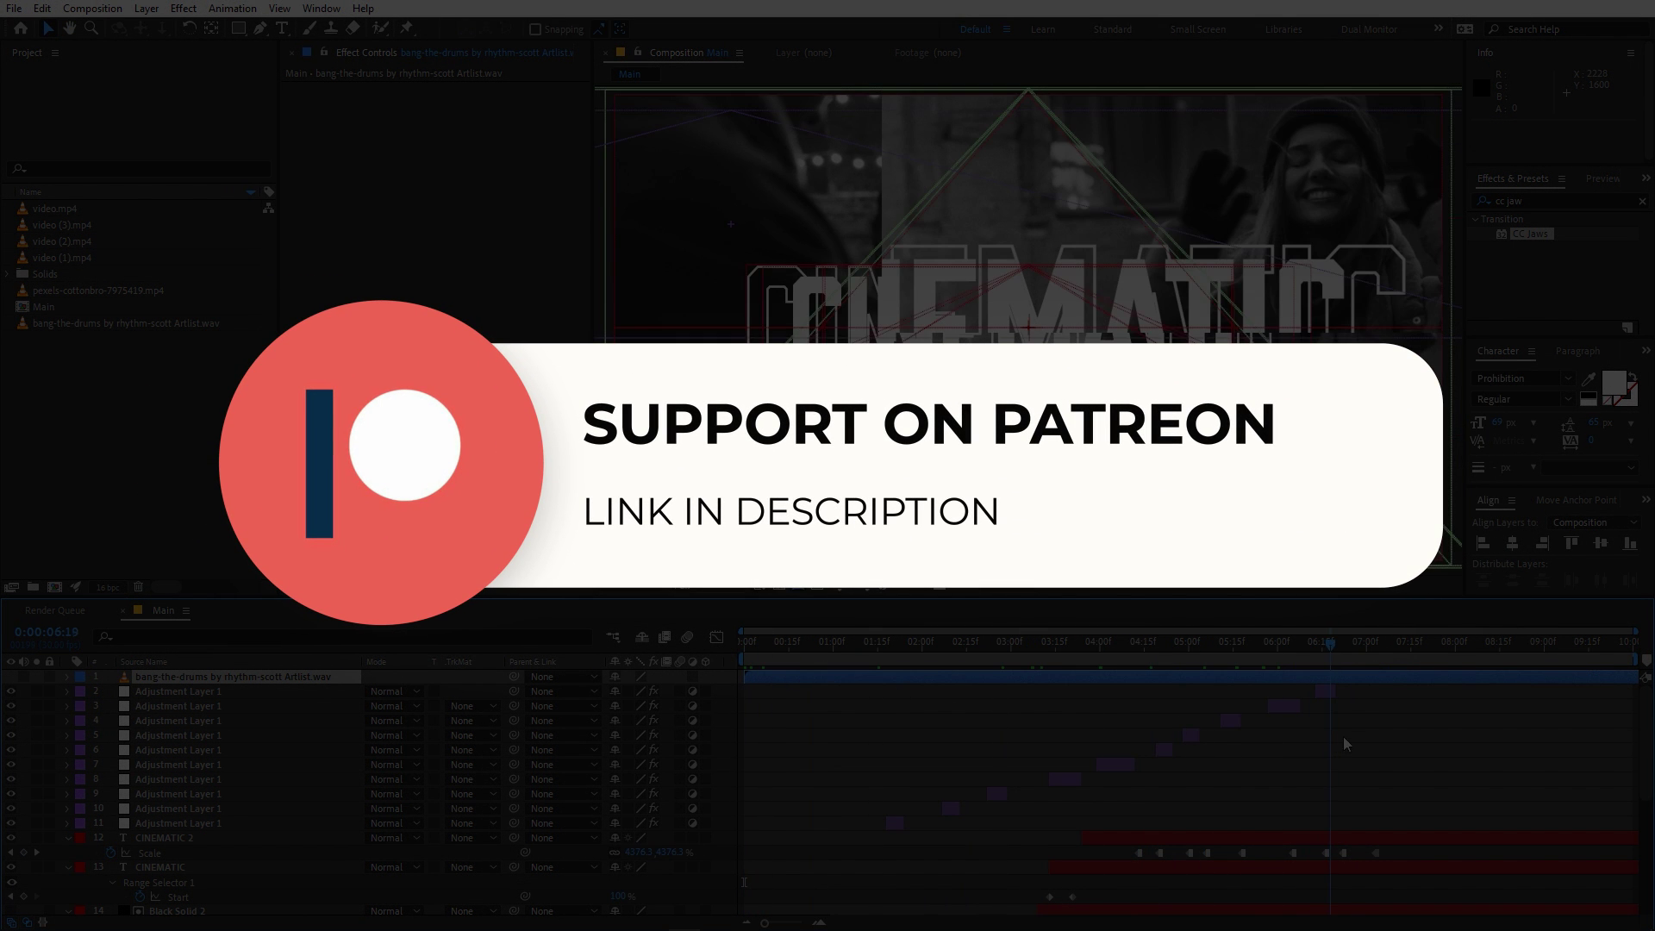